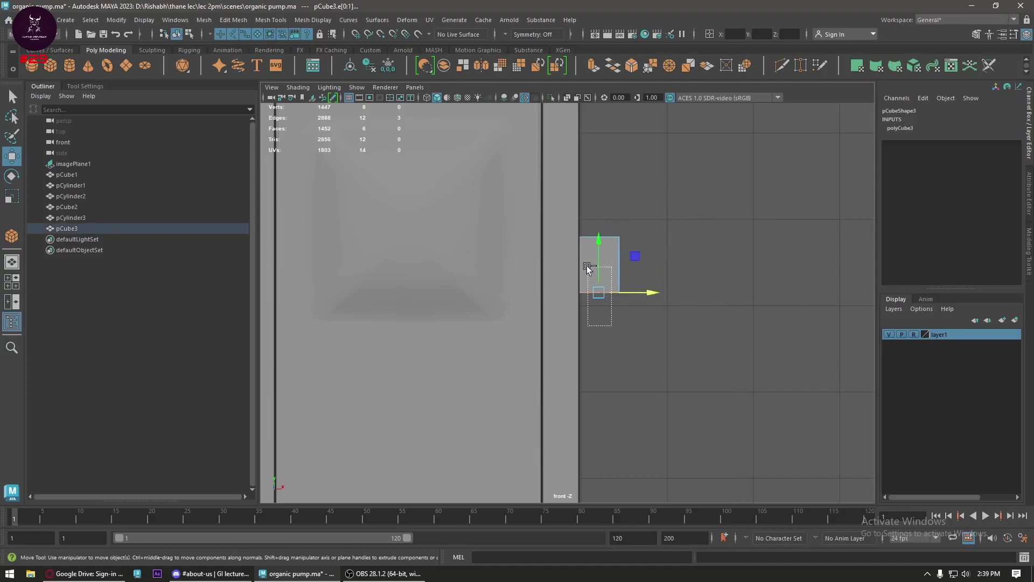
- Switch to the perspective view and bevel the small cube's selected edges
{"action": "key", "text": "space"}
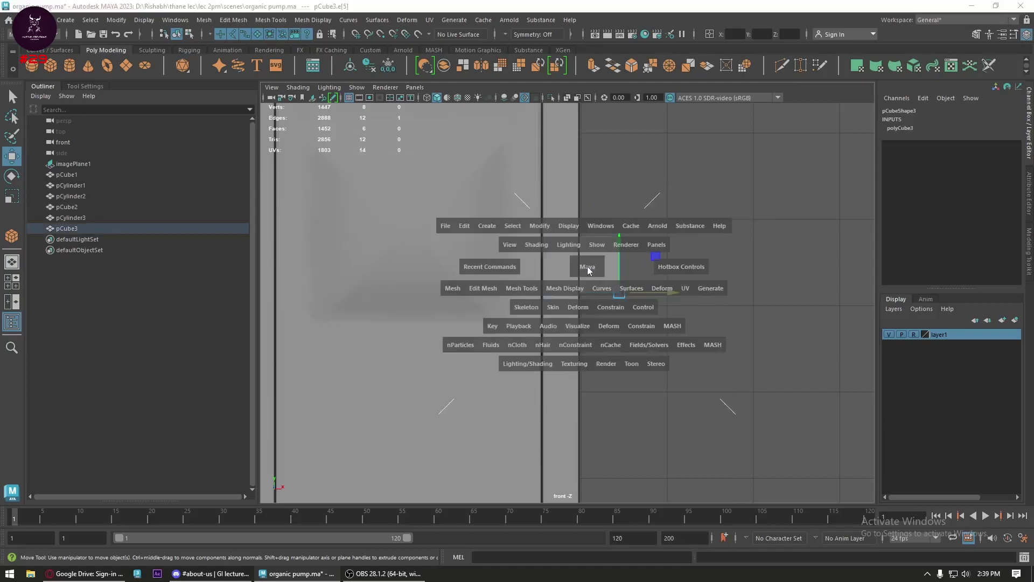
{"action": "scroll", "coordinate": [650, 300], "scroll_direction": "up", "scroll_amount": 5}
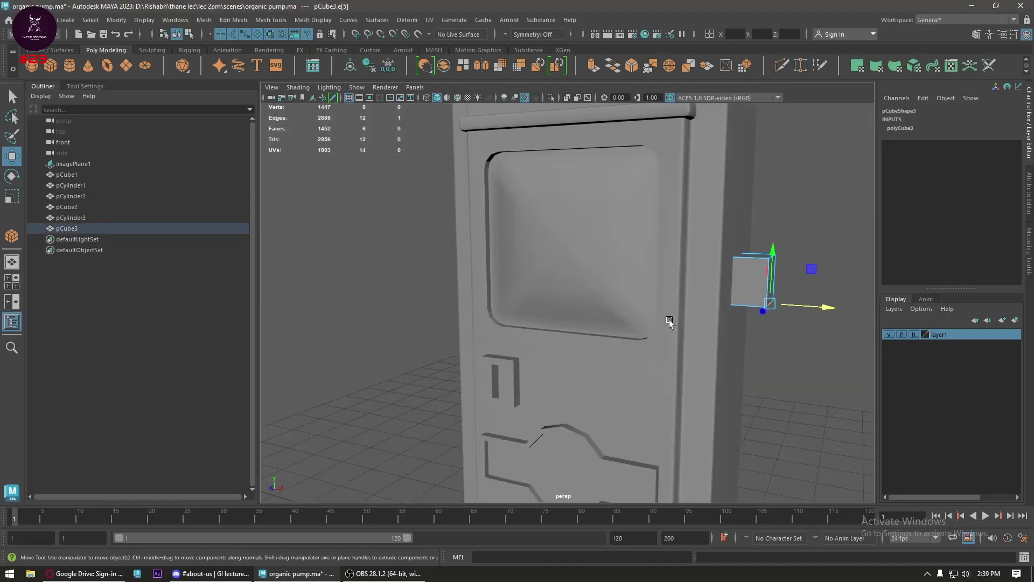
{"action": "mouse_move", "coordinate": [669, 318]}
{"action": "left_mouse_down", "text": "alt"}
{"action": "mouse_move", "coordinate": [631, 305]}
{"action": "mouse_move", "coordinate": [586, 231]}
{"action": "left_mouse_up", "text": "alt"}
{"action": "right_click_drag", "start_coordinate": [587, 231], "coordinate": [616, 252], "text": "shift"}
{"action": "mouse_move", "coordinate": [616, 252]}
{"action": "left_mouse_down", "text": "alt"}
{"action": "mouse_move", "coordinate": [649, 247]}
{"action": "mouse_move", "coordinate": [737, 307]}
{"action": "left_mouse_up", "text": "alt"}
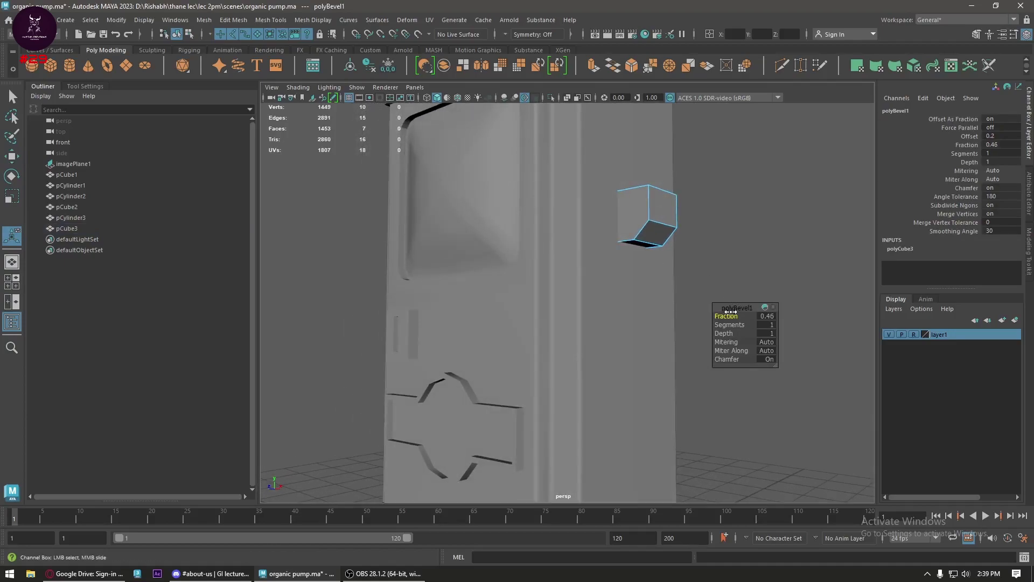
{"action": "scroll", "coordinate": [694, 280], "scroll_direction": "down", "scroll_amount": 2}
{"action": "scroll", "coordinate": [712, 257], "scroll_direction": "down", "scroll_amount": 3}
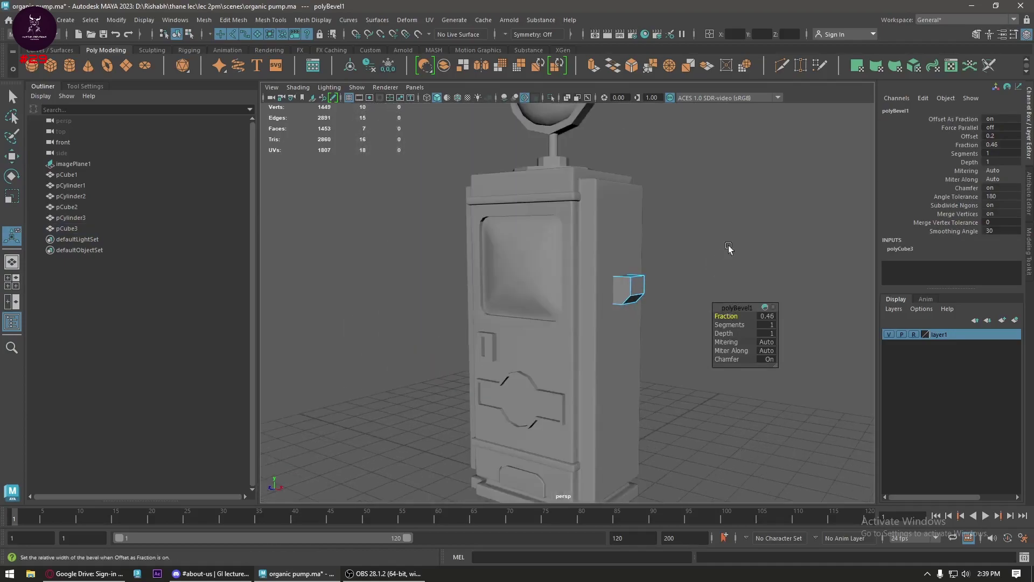
{"action": "key", "text": "w"}
- Undo that bevel and re-bevel the small cube's edges at 0.5 fraction with 2 segments
{"action": "left_click_drag", "start_coordinate": [716, 232], "coordinate": [600, 351]}
{"action": "scroll", "coordinate": [619, 339], "scroll_direction": "up", "scroll_amount": 2}
{"action": "key", "text": "ctrl+z"}
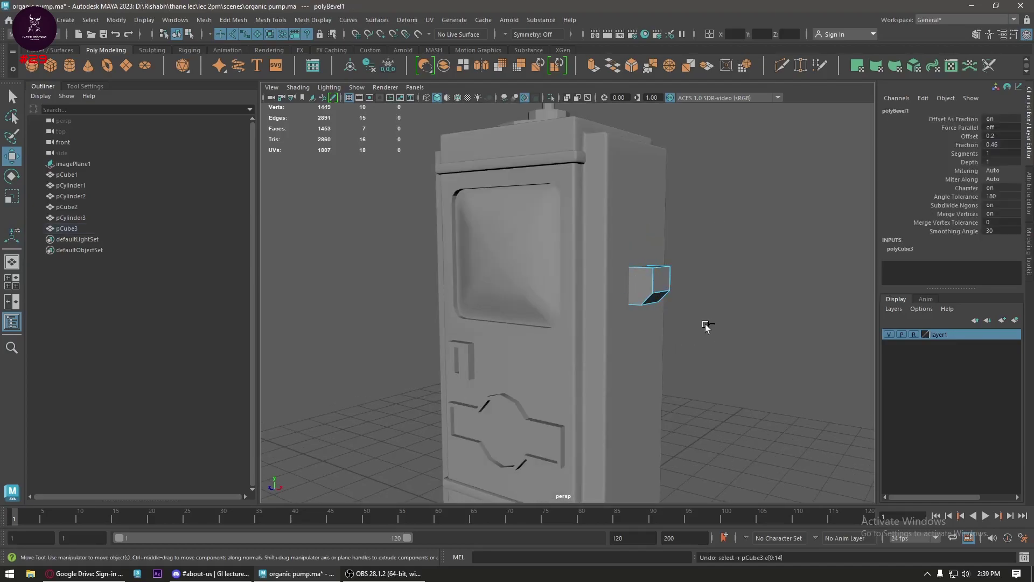
{"action": "key", "text": "ctrl+z"}
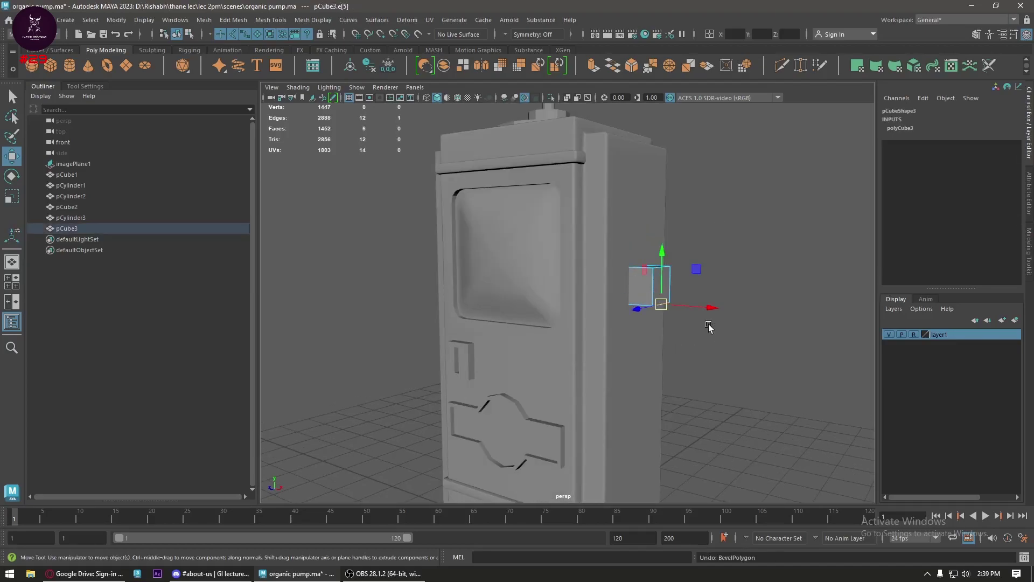
{"action": "right_click_drag", "start_coordinate": [709, 327], "coordinate": [757, 324], "text": "shift"}
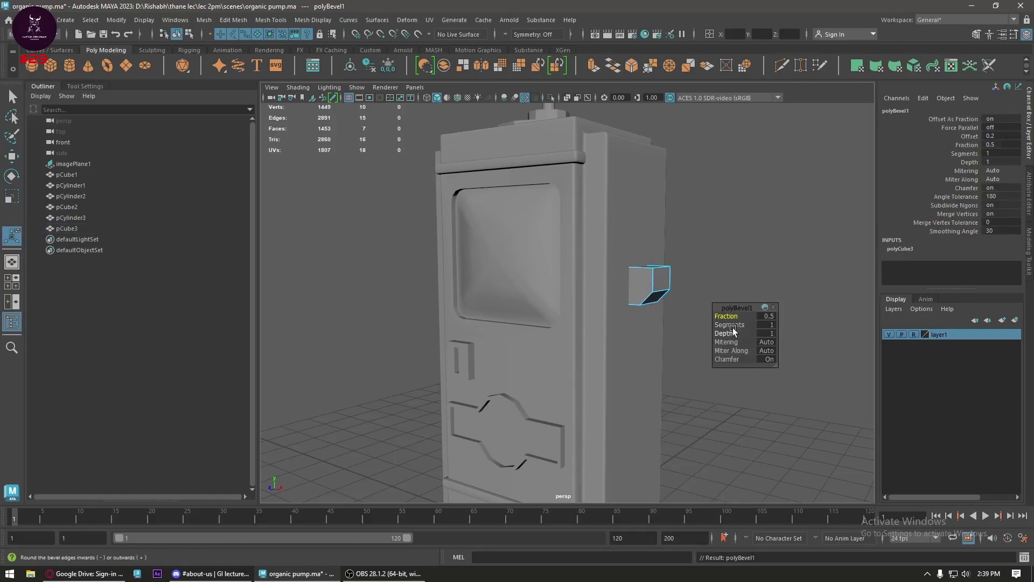
{"action": "left_click_drag", "start_coordinate": [732, 325], "coordinate": [669, 296]}
{"action": "key", "text": "w"}
- Switch to face mode and select one face of the small cube
{"action": "right_click_drag", "start_coordinate": [641, 231], "coordinate": [642, 224]}
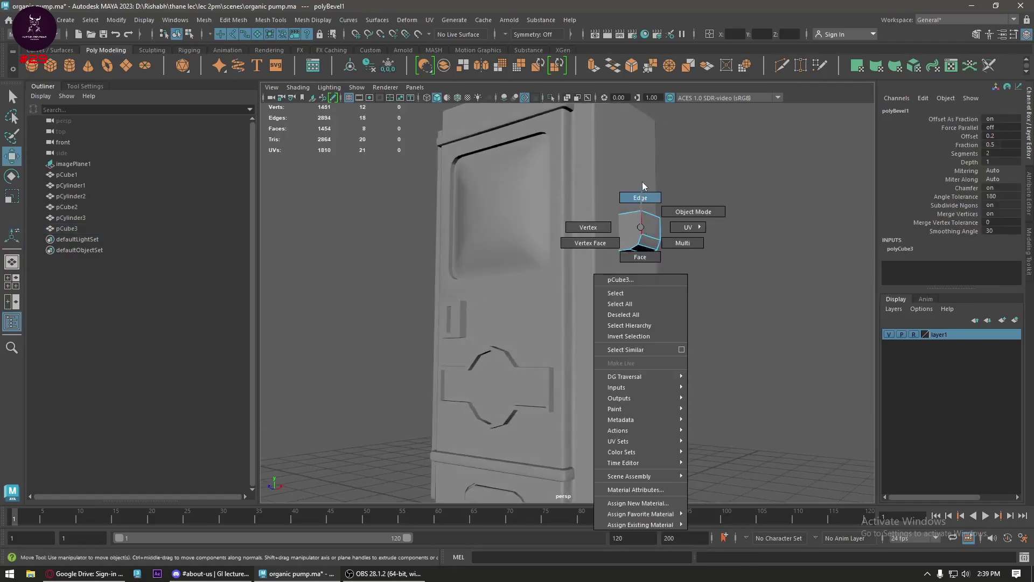
{"action": "left_click_drag", "start_coordinate": [641, 223], "coordinate": [658, 214], "text": "alt"}
{"action": "right_click_drag", "start_coordinate": [658, 214], "coordinate": [702, 198]}
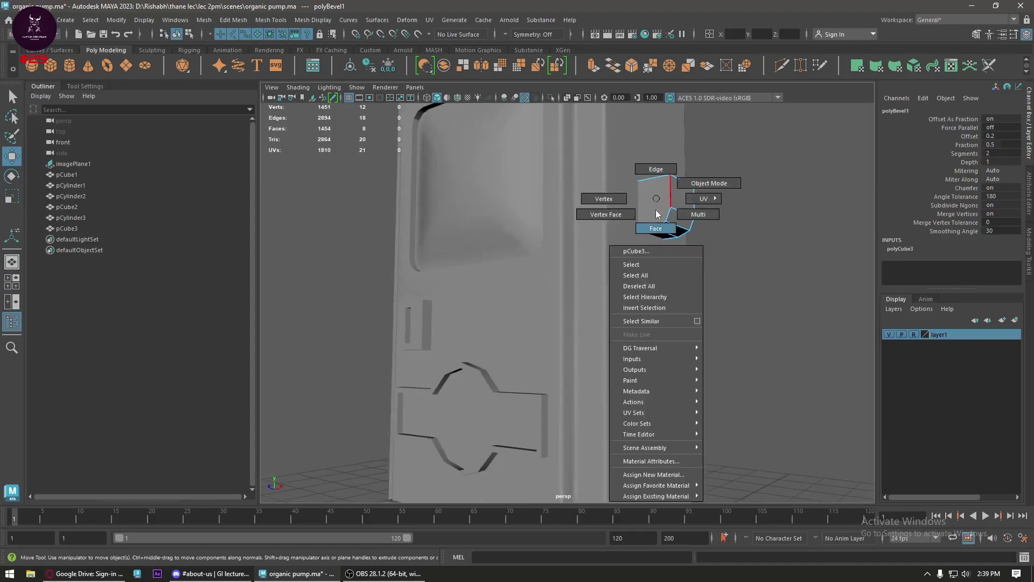
{"action": "left_click", "coordinate": [662, 208]}
{"action": "left_click_drag", "start_coordinate": [663, 208], "coordinate": [537, 239], "text": "alt"}
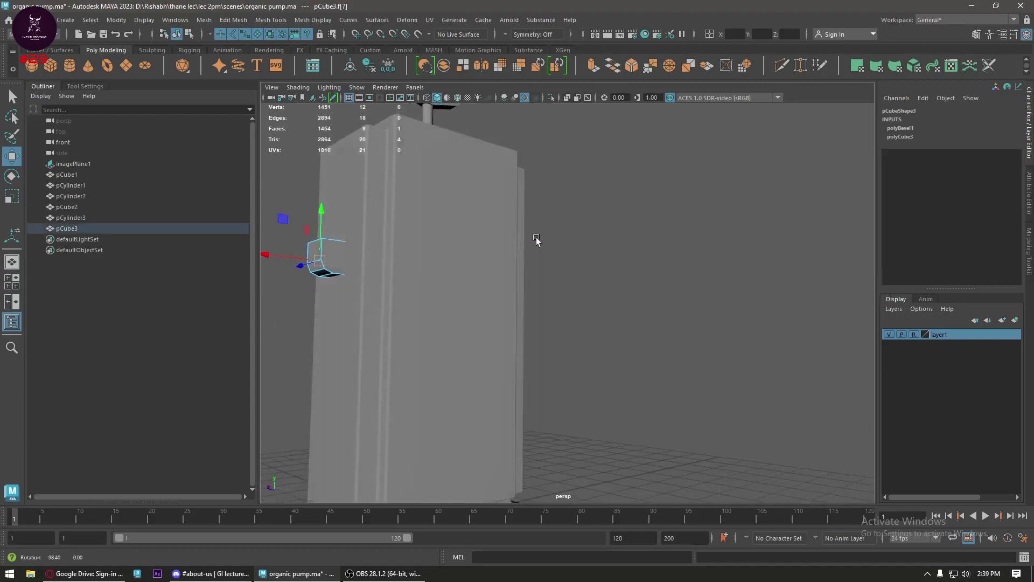
- Poke two faces of the small cube and isolate the cube in the view
{"action": "left_click", "coordinate": [345, 260], "text": "shift"}
{"action": "right_click_drag", "start_coordinate": [345, 261], "coordinate": [402, 236], "text": "shift"}
{"action": "left_click_drag", "start_coordinate": [307, 237], "coordinate": [355, 284]}
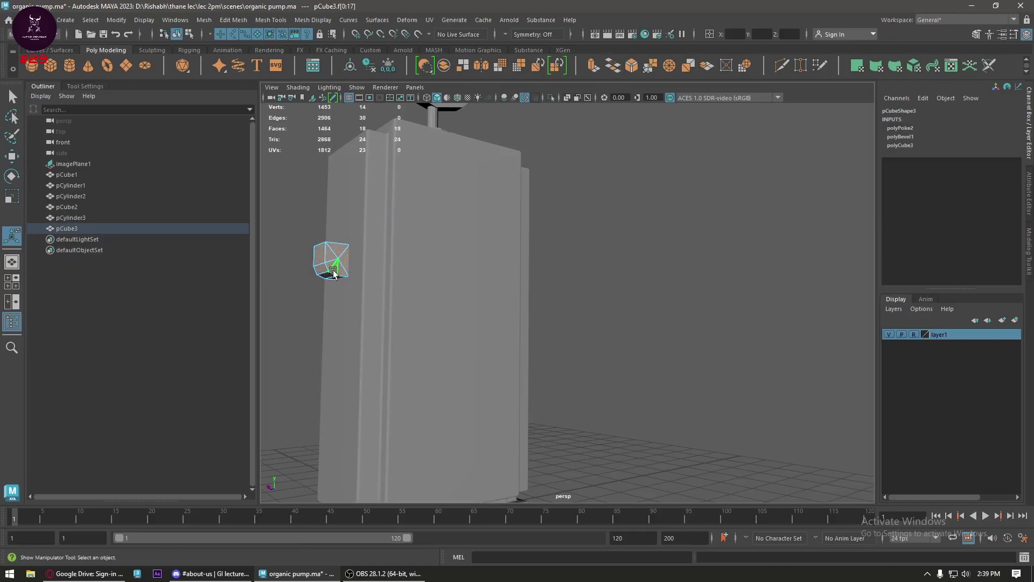
{"action": "key", "text": "ctrl+1"}
{"action": "mouse_move", "coordinate": [402, 290]}
{"action": "middle_mouse_down", "text": "alt"}
{"action": "mouse_move", "coordinate": [387, 318]}
{"action": "mouse_move", "coordinate": [604, 346]}
{"action": "middle_mouse_up", "text": "alt"}
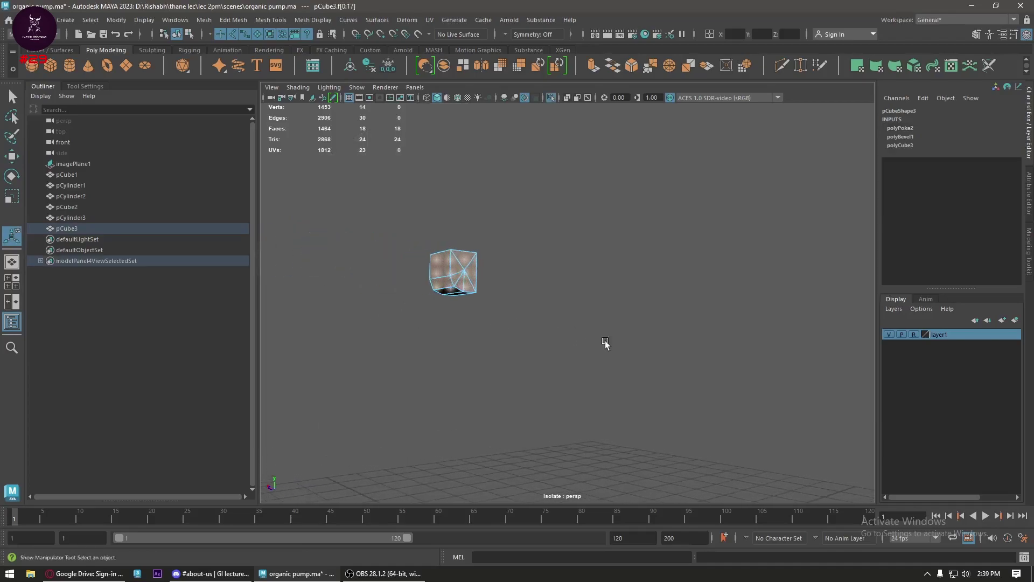
{"action": "scroll", "coordinate": [415, 259], "scroll_direction": "up", "scroll_amount": 3}
- Target Weld both poked centre points onto corner vertices to slant the cube
{"action": "right_click_drag", "start_coordinate": [418, 240], "coordinate": [354, 223]}
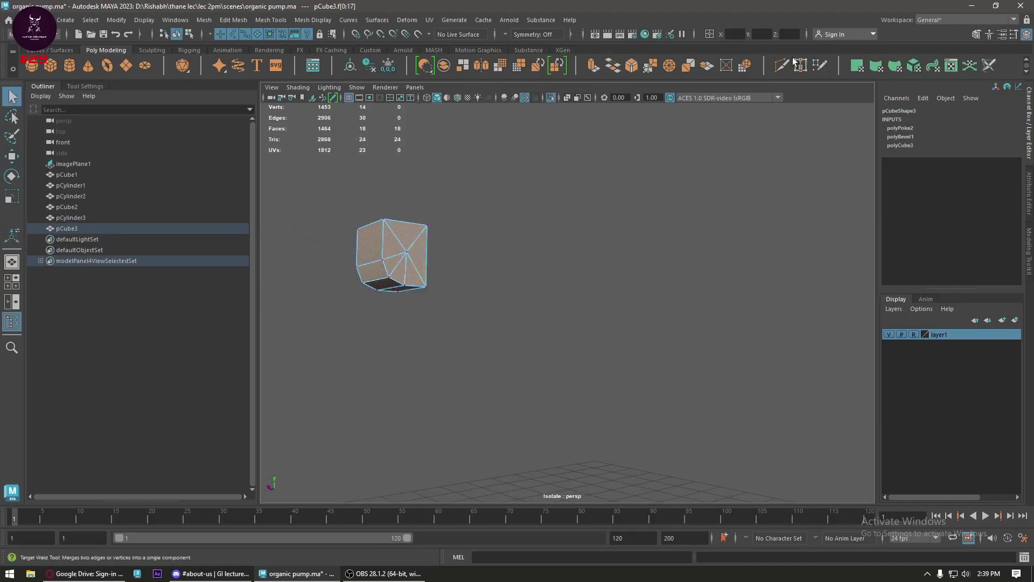
{"action": "left_click", "coordinate": [786, 75]}
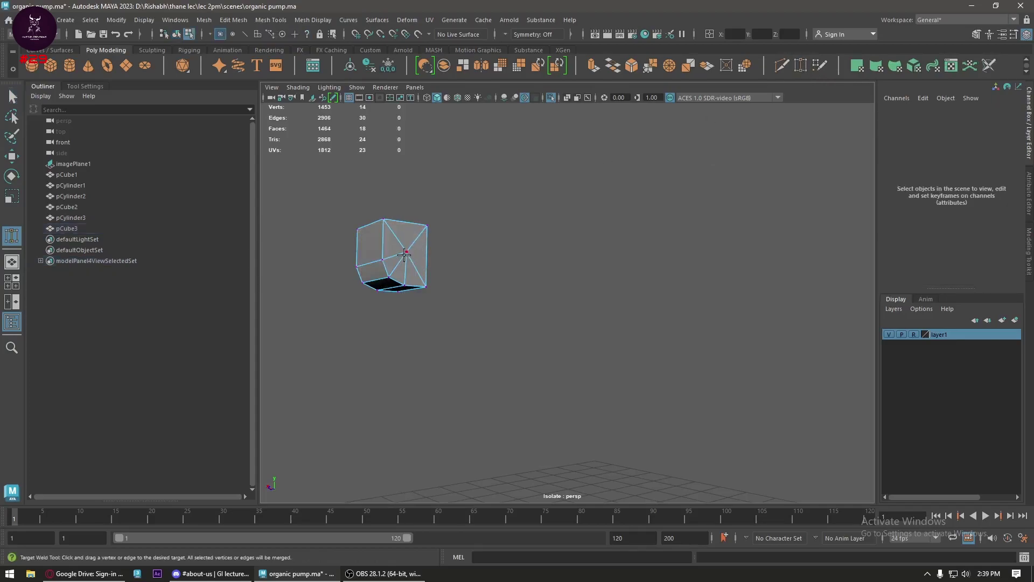
{"action": "mouse_move", "coordinate": [432, 212]}
{"action": "left_mouse_down"}
{"action": "mouse_move", "coordinate": [427, 225]}
{"action": "mouse_move", "coordinate": [546, 287]}
{"action": "left_mouse_up"}
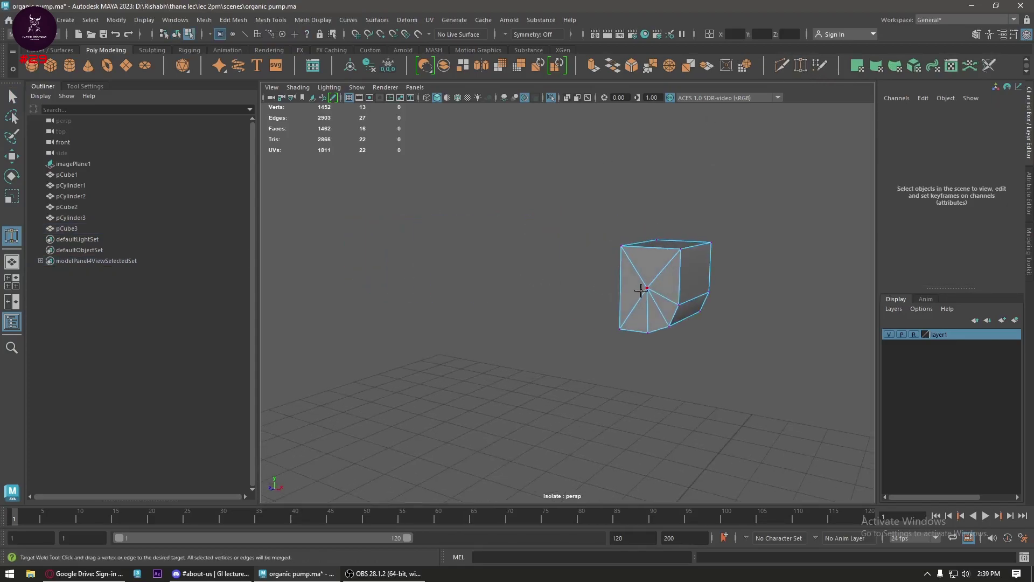
{"action": "left_click_drag", "start_coordinate": [620, 249], "coordinate": [621, 247]}
{"action": "key", "text": "w"}
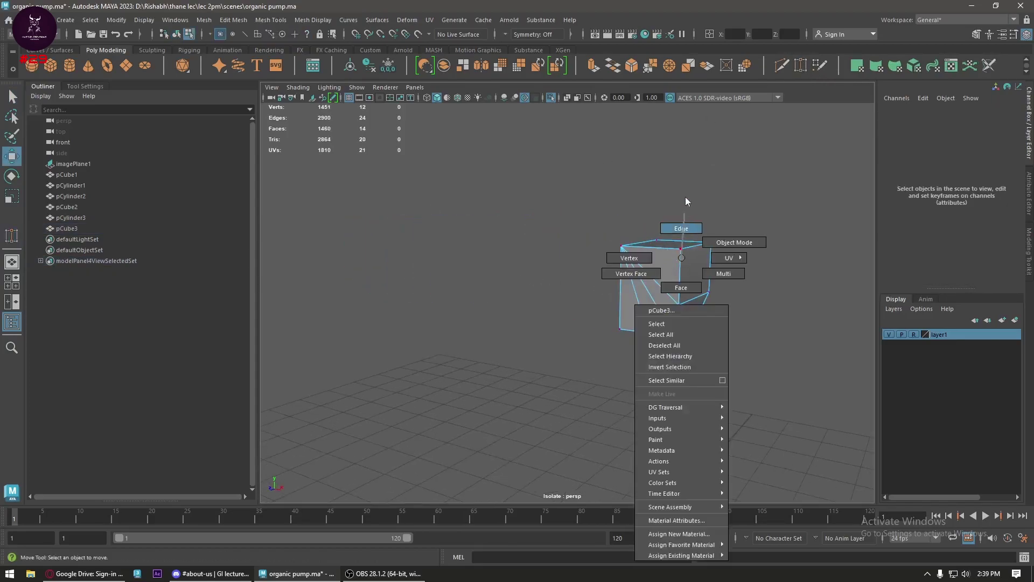
- Select the cube's top edges and edge loop, then bevel them at Fraction 0.5, 1 segment
{"action": "right_click_drag", "start_coordinate": [681, 269], "coordinate": [734, 238]}
{"action": "mouse_move", "coordinate": [762, 273]}
{"action": "left_mouse_down", "text": "alt"}
{"action": "mouse_move", "coordinate": [787, 205]}
{"action": "mouse_move", "coordinate": [745, 243]}
{"action": "mouse_move", "coordinate": [735, 285]}
{"action": "mouse_move", "coordinate": [703, 309]}
{"action": "left_mouse_up", "text": "alt"}
{"action": "left_click", "coordinate": [735, 285]}
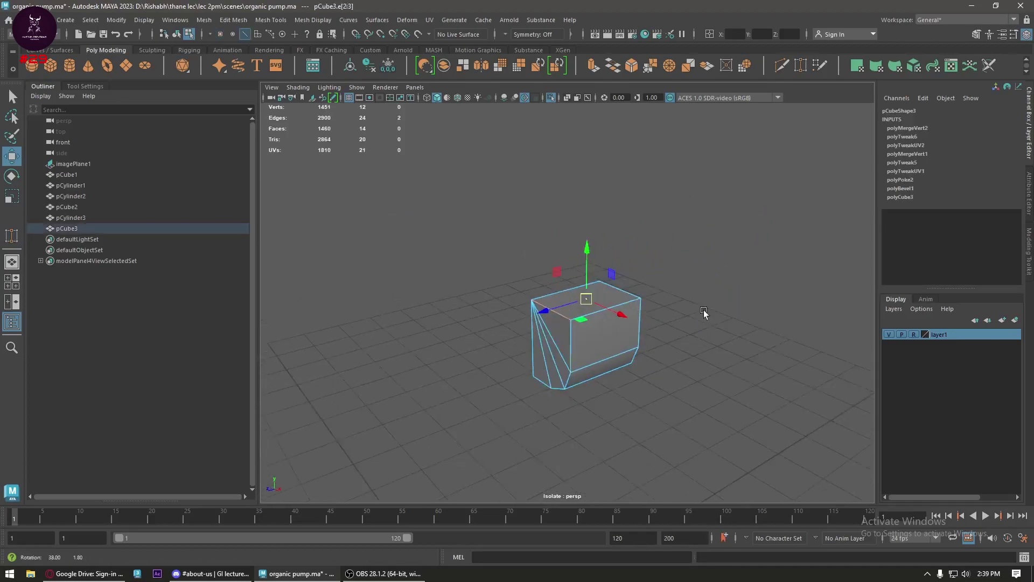
{"action": "left_click", "coordinate": [616, 308], "text": "shift"}
{"action": "left_click_drag", "start_coordinate": [671, 340], "coordinate": [675, 308], "text": "alt"}
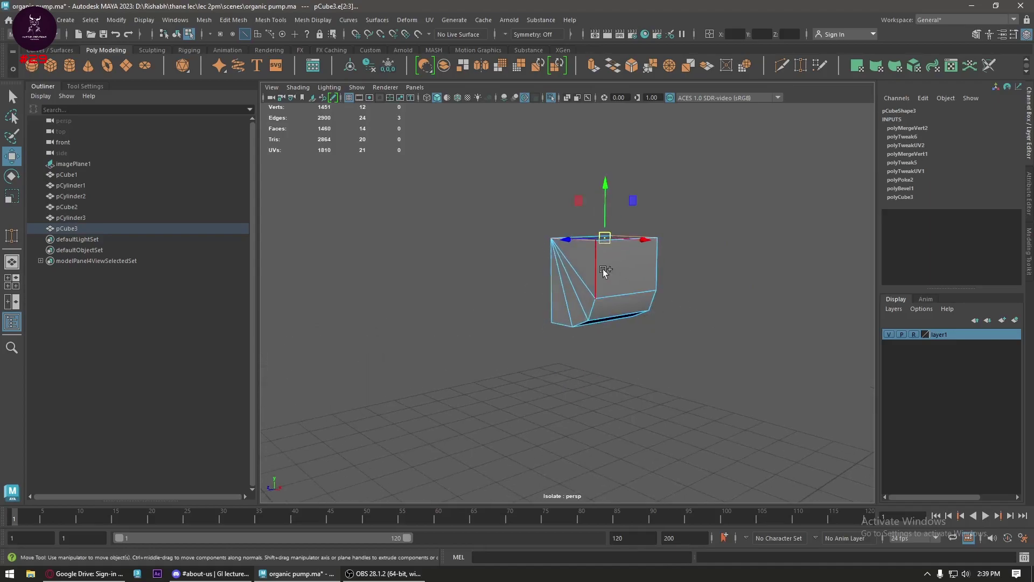
{"action": "double_click", "coordinate": [654, 266], "text": "shift"}
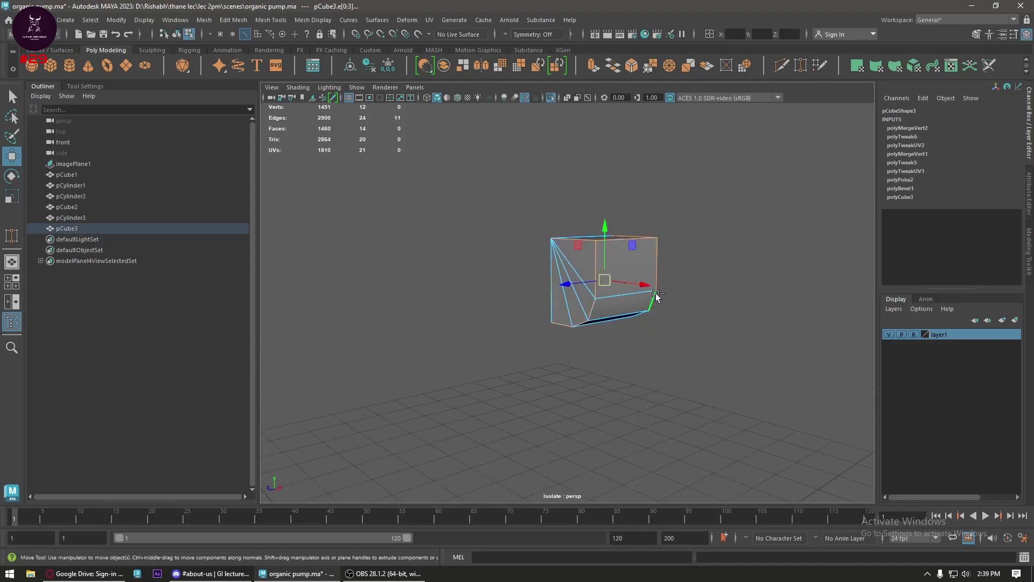
{"action": "mouse_move", "coordinate": [655, 293]}
{"action": "left_mouse_down", "text": "alt"}
{"action": "mouse_move", "coordinate": [715, 302]}
{"action": "mouse_move", "coordinate": [669, 277]}
{"action": "mouse_move", "coordinate": [720, 292]}
{"action": "left_mouse_up", "text": "alt"}
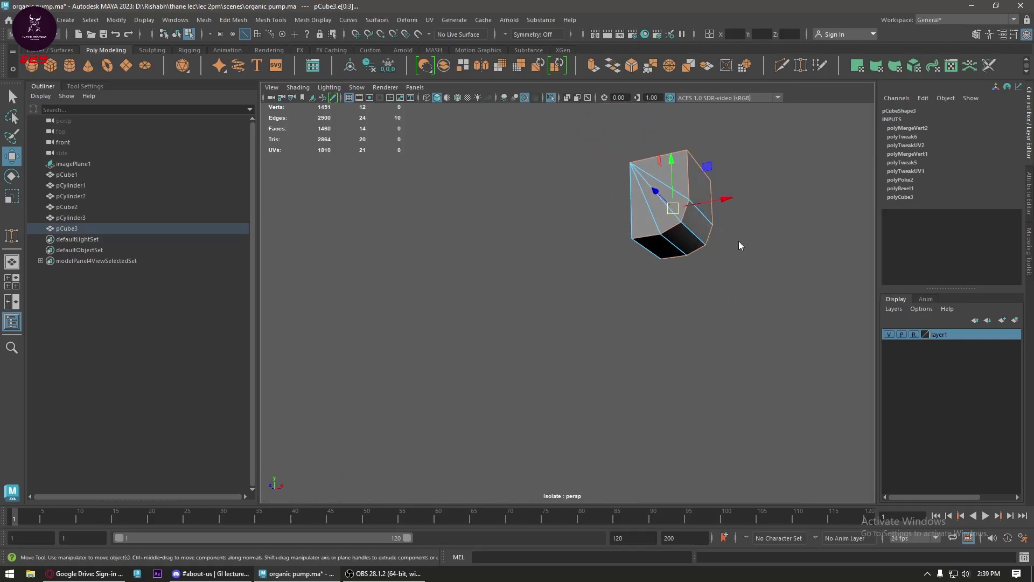
{"action": "right_click_drag", "start_coordinate": [738, 240], "coordinate": [770, 244], "text": "shift"}
{"action": "mouse_move", "coordinate": [764, 259]}
{"action": "left_mouse_down", "text": "alt"}
{"action": "mouse_move", "coordinate": [615, 255]}
{"action": "mouse_move", "coordinate": [630, 272]}
{"action": "left_mouse_up", "text": "alt"}
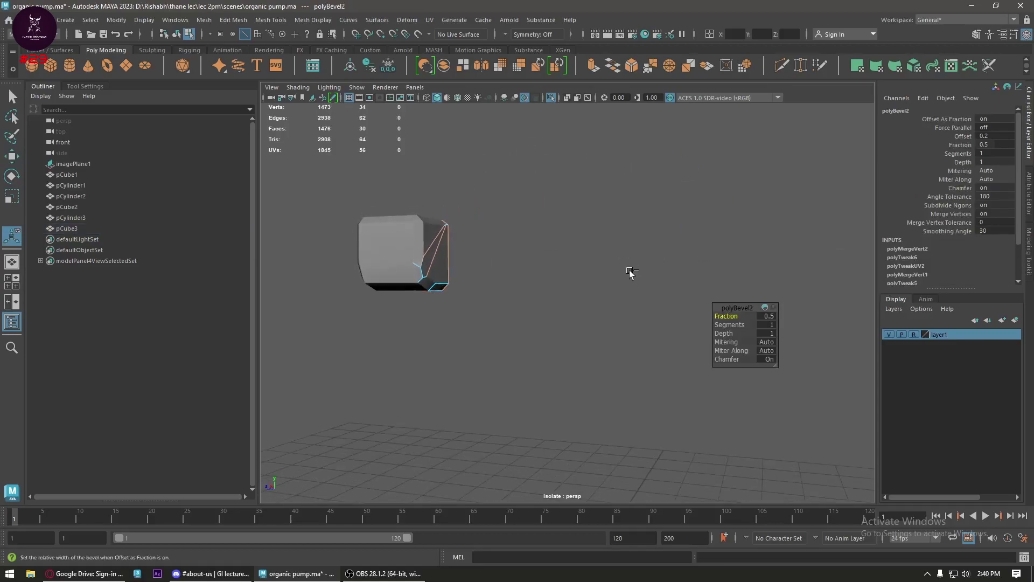
- Redo the bracket's edge-loop bevel with Fraction 0.21
{"action": "key", "text": "ctrl+z"}
{"action": "right_click_drag", "start_coordinate": [480, 266], "coordinate": [513, 270], "text": "shift"}
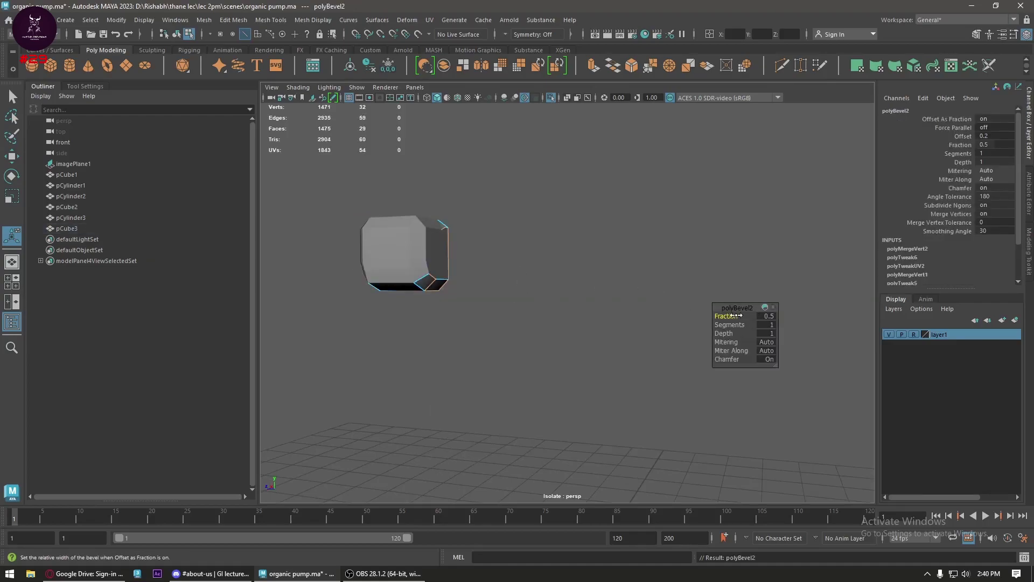
{"action": "left_click_drag", "start_coordinate": [736, 315], "coordinate": [718, 319]}
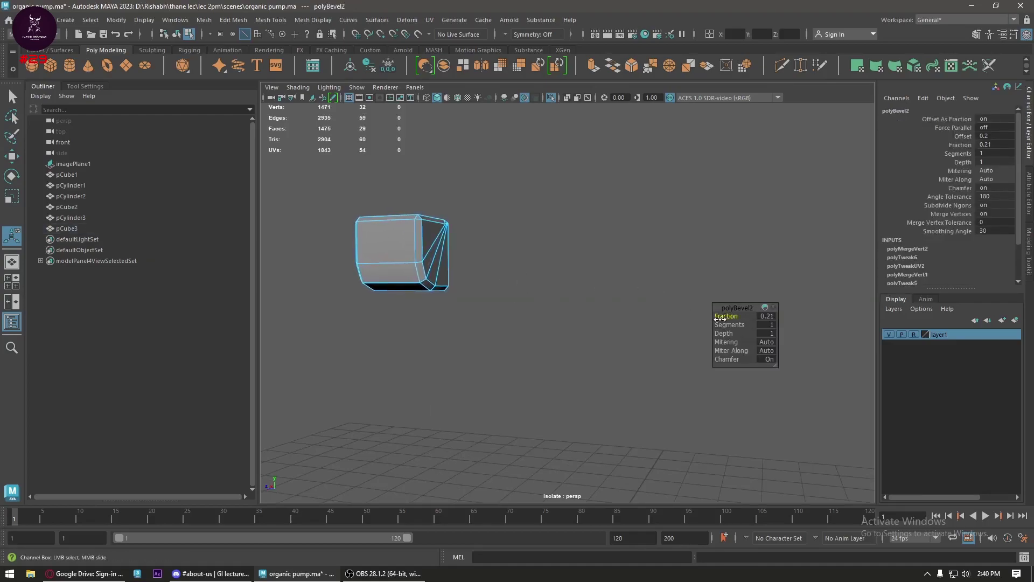
{"action": "mouse_move", "coordinate": [622, 322]}
{"action": "left_mouse_down", "text": "alt"}
{"action": "mouse_move", "coordinate": [513, 328]}
{"action": "mouse_move", "coordinate": [619, 335]}
{"action": "mouse_move", "coordinate": [743, 260]}
{"action": "left_mouse_up", "text": "alt"}
{"action": "key", "text": "w"}
- Delete one face of the bracket
{"action": "mouse_move", "coordinate": [743, 260]}
{"action": "right_mouse_down"}
{"action": "mouse_move", "coordinate": [729, 284]}
{"action": "mouse_move", "coordinate": [764, 221]}
{"action": "right_mouse_up"}
{"action": "left_click", "coordinate": [725, 285]}
{"action": "key", "text": "Delete"}
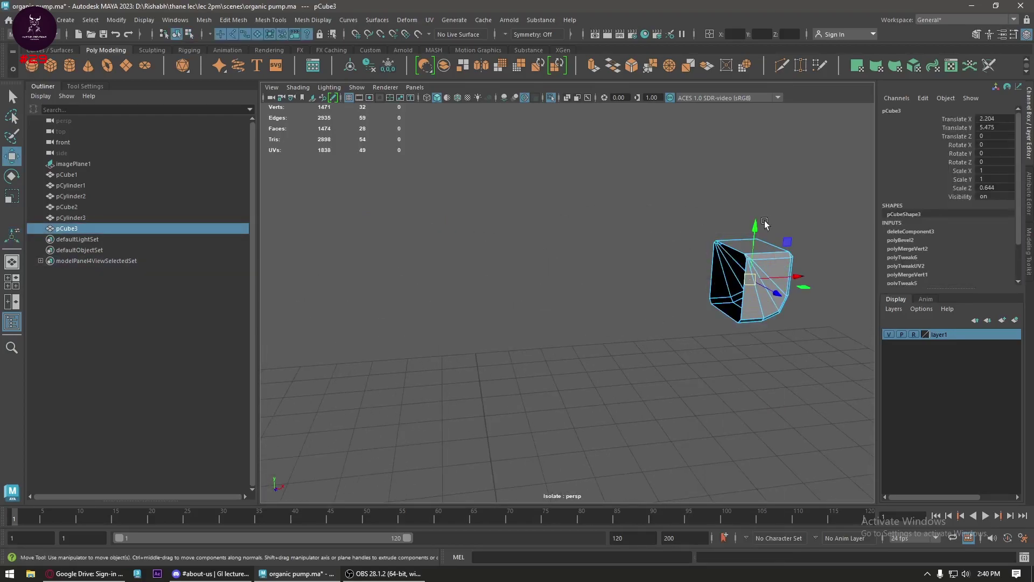
- Turn off isolation and rotate the bracket to X -180 beside the pump
{"action": "left_click", "coordinate": [551, 96]}
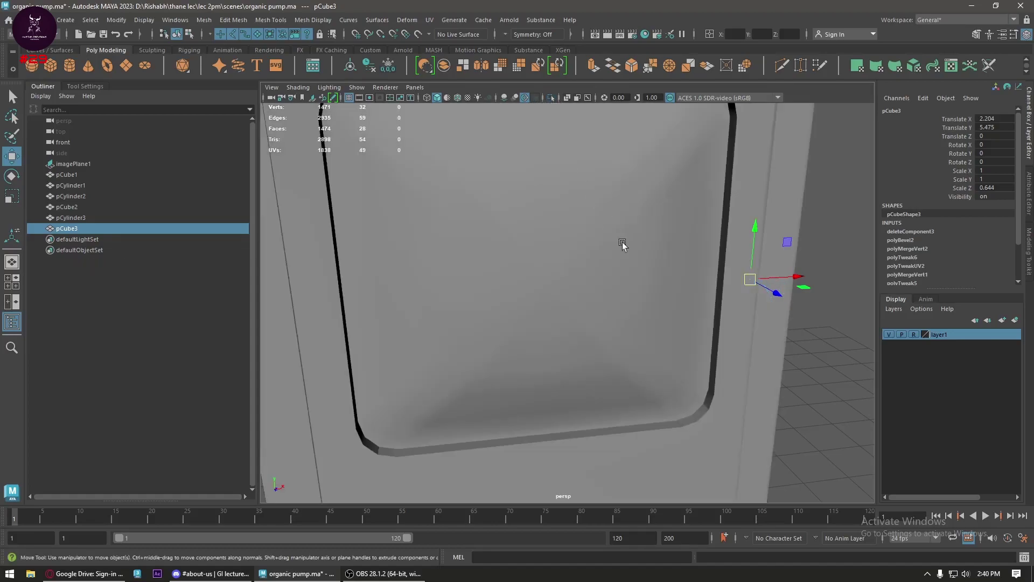
{"action": "mouse_move", "coordinate": [618, 242]}
{"action": "left_mouse_down", "text": "alt"}
{"action": "mouse_move", "coordinate": [563, 253]}
{"action": "mouse_move", "coordinate": [569, 289]}
{"action": "mouse_move", "coordinate": [579, 274]}
{"action": "left_mouse_up", "text": "alt"}
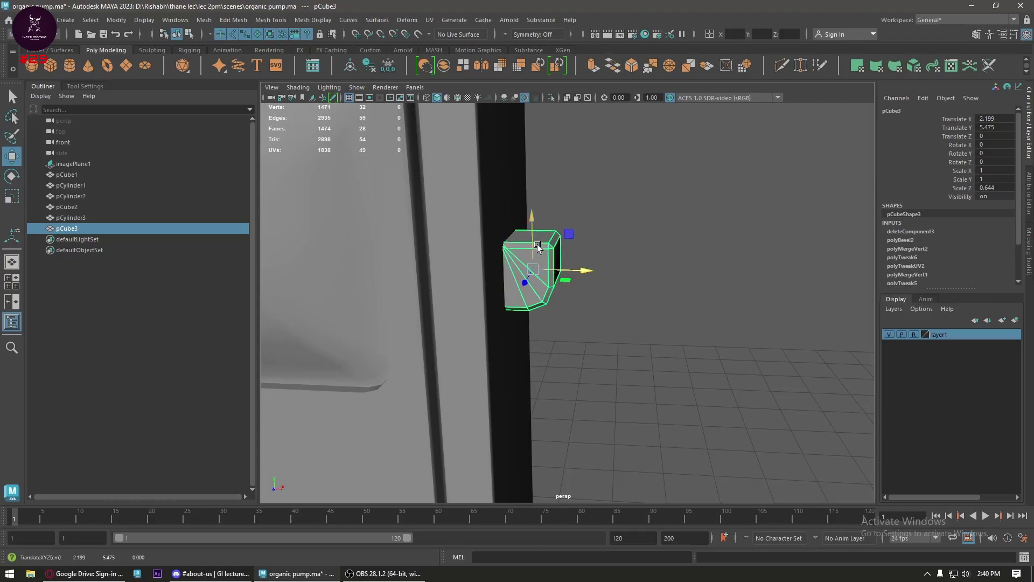
{"action": "key", "text": "e"}
{"action": "mouse_move", "coordinate": [527, 261]}
{"action": "left_mouse_down"}
{"action": "mouse_move", "coordinate": [547, 199]}
{"action": "mouse_move", "coordinate": [649, 207]}
{"action": "mouse_move", "coordinate": [729, 132]}
{"action": "left_mouse_up"}
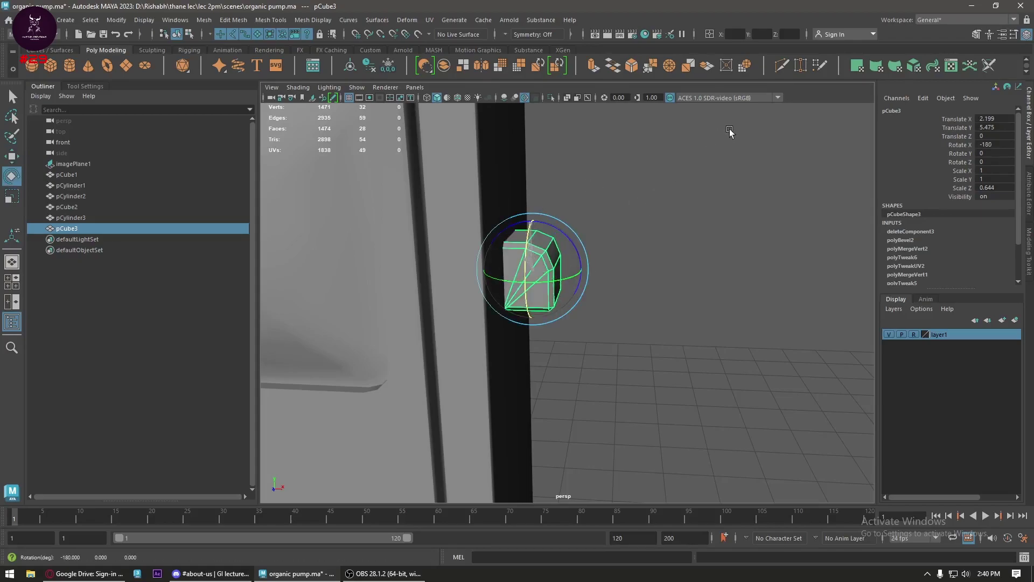
- Freeze the bracket's transforms and delete its construction history
{"action": "key", "text": "w"}
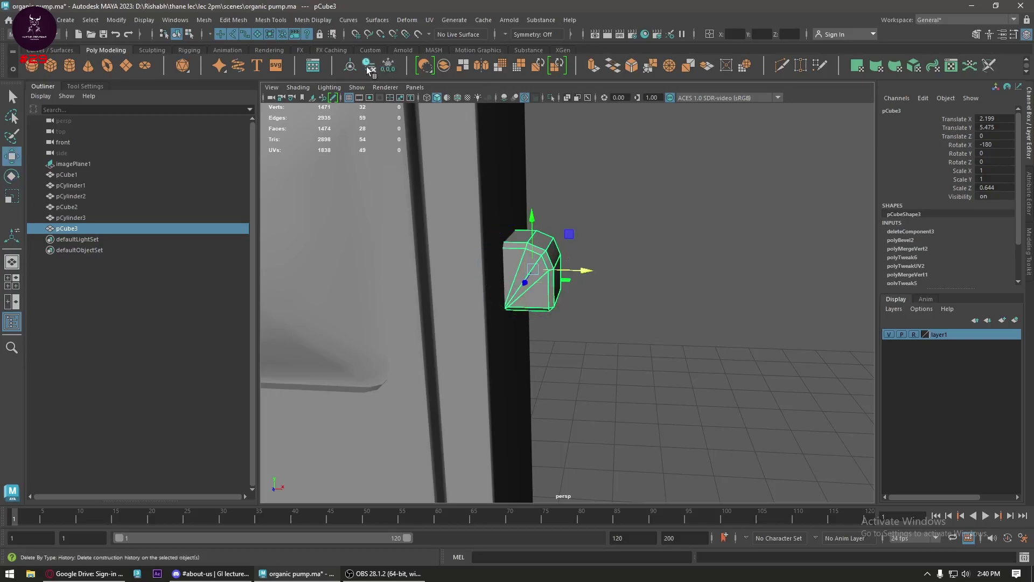
{"action": "left_click", "coordinate": [388, 66]}
{"action": "left_click", "coordinate": [369, 65]}
- In front view, lower the bracket to Translate Y -0.219, then return to a perspective close-up
{"action": "left_click_drag", "start_coordinate": [551, 231], "coordinate": [551, 245]}
{"action": "scroll", "coordinate": [551, 244], "scroll_direction": "down", "scroll_amount": 5}
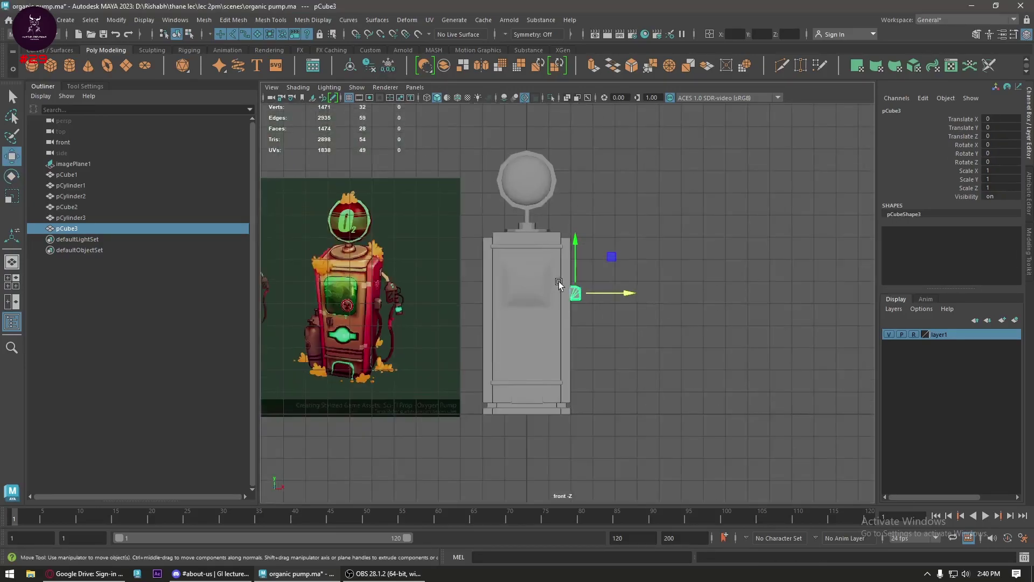
{"action": "scroll", "coordinate": [441, 304], "scroll_direction": "up", "scroll_amount": 2}
{"action": "middle_click_drag", "start_coordinate": [441, 305], "coordinate": [532, 306], "text": "alt"}
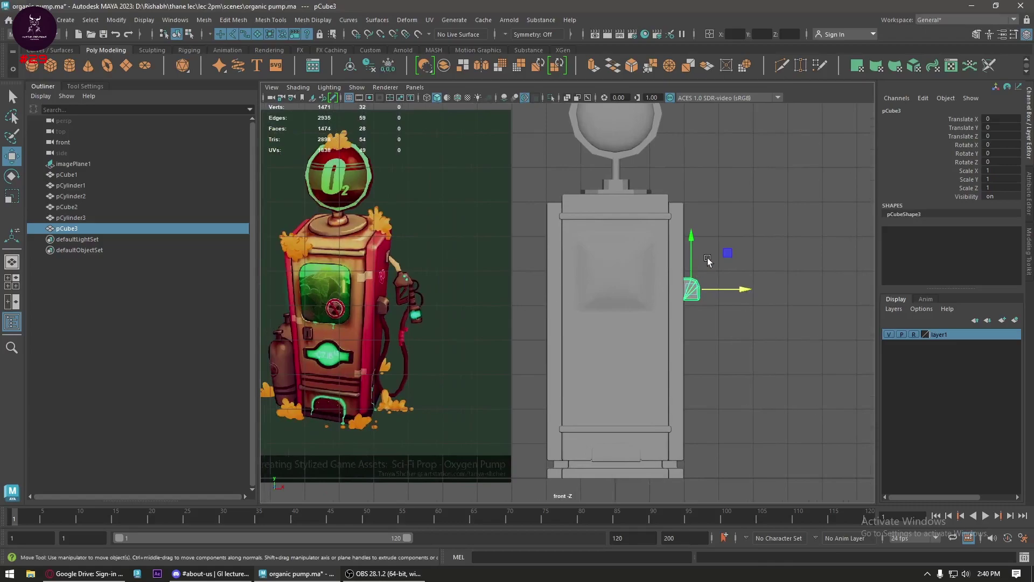
{"action": "left_click_drag", "start_coordinate": [693, 256], "coordinate": [694, 260]}
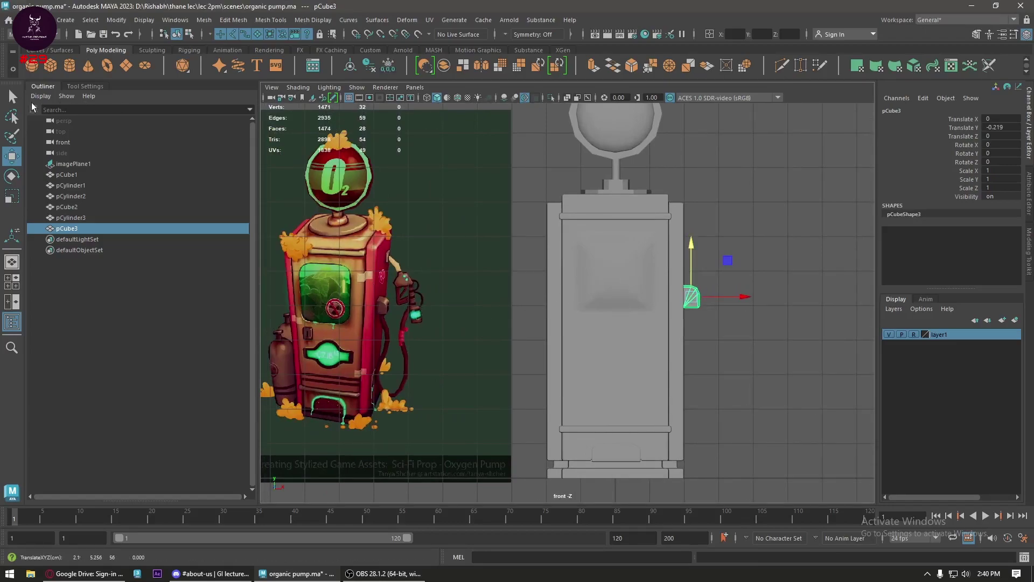
{"action": "left_click", "coordinate": [52, 66]}
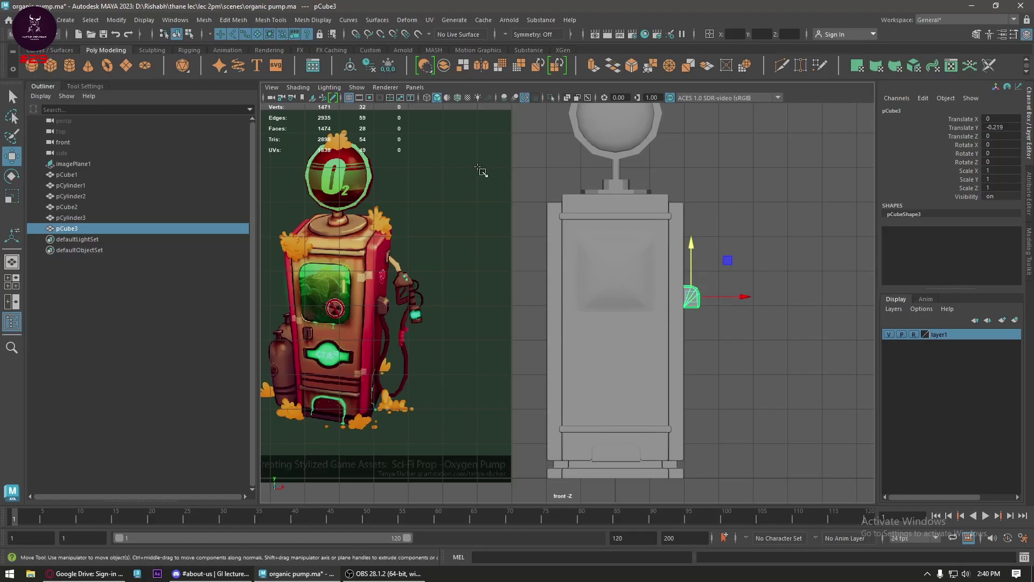
{"action": "mouse_move", "coordinate": [554, 261]}
{"action": "left_mouse_down"}
{"action": "mouse_move", "coordinate": [551, 284]}
{"action": "mouse_move", "coordinate": [589, 217]}
{"action": "mouse_move", "coordinate": [492, 317]}
{"action": "mouse_move", "coordinate": [508, 343]}
{"action": "left_mouse_up"}
- Select the pump body and start a Multi-Cut across its front, cancelling the first cut
{"action": "key", "text": "w"}
{"action": "left_click", "coordinate": [530, 302]}
{"action": "scroll", "coordinate": [507, 291], "scroll_direction": "up", "scroll_amount": 3}
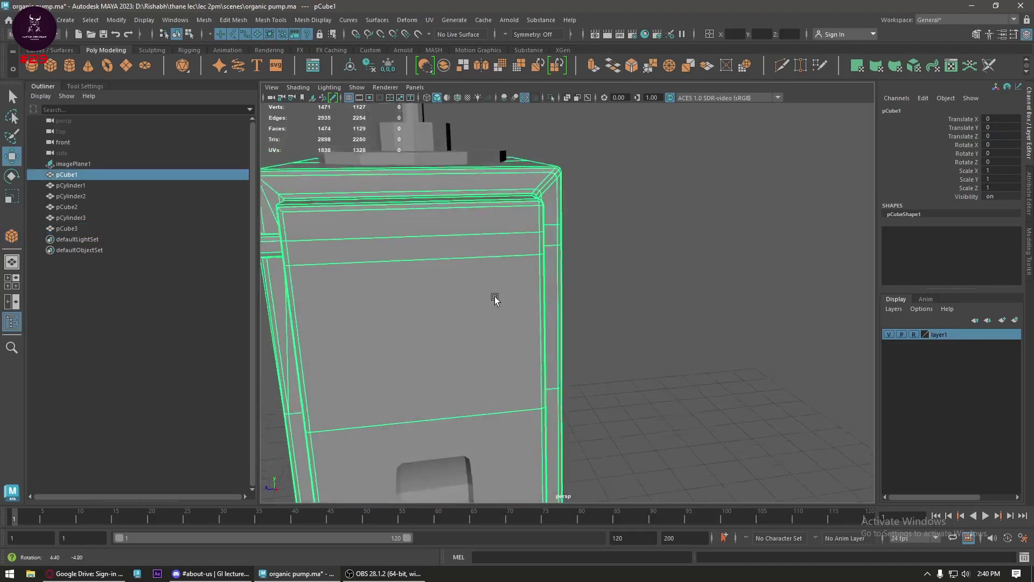
{"action": "mouse_move", "coordinate": [494, 295]}
{"action": "left_mouse_down", "text": "alt"}
{"action": "mouse_move", "coordinate": [501, 339]}
{"action": "mouse_move", "coordinate": [508, 296]}
{"action": "mouse_move", "coordinate": [559, 307]}
{"action": "mouse_move", "coordinate": [512, 296]}
{"action": "left_mouse_up", "text": "alt"}
{"action": "left_click", "coordinate": [781, 66]}
{"action": "left_click", "coordinate": [263, 268]}
{"action": "left_click", "coordinate": [571, 280]}
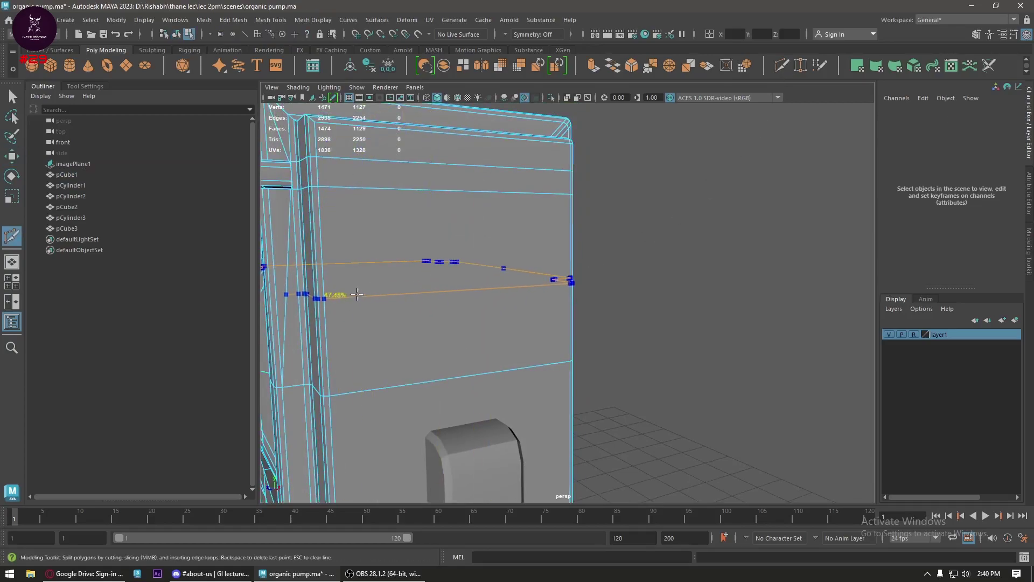
{"action": "key", "text": "Escape"}
- Insert a horizontal edge loop across the pump body and commit the cuts
{"action": "mouse_move", "coordinate": [362, 286]}
{"action": "left_mouse_down", "text": "alt"}
{"action": "mouse_move", "coordinate": [529, 297]}
{"action": "mouse_move", "coordinate": [545, 277]}
{"action": "left_mouse_up", "text": "alt"}
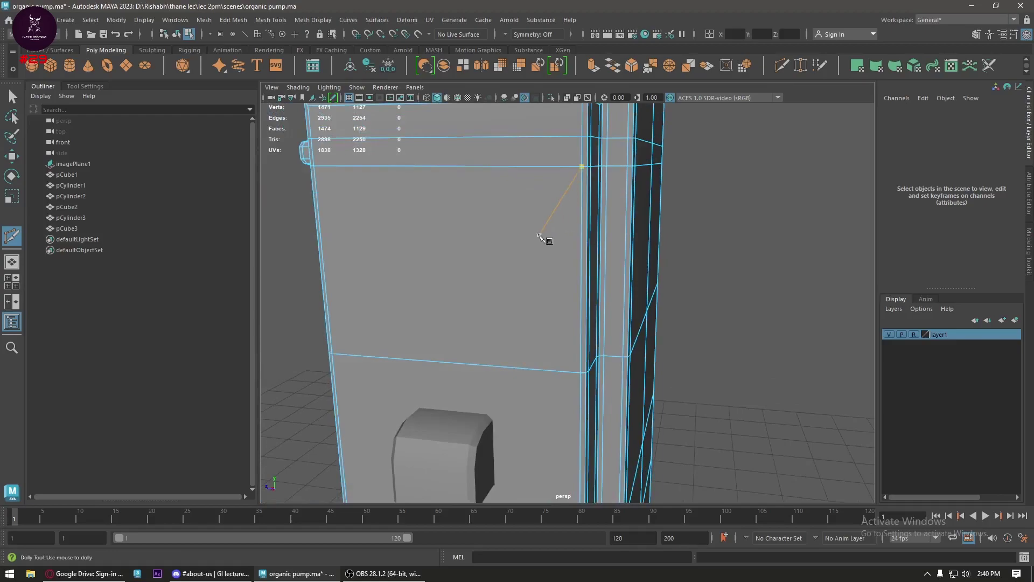
{"action": "middle_click_drag", "start_coordinate": [546, 231], "coordinate": [574, 304], "text": "alt"}
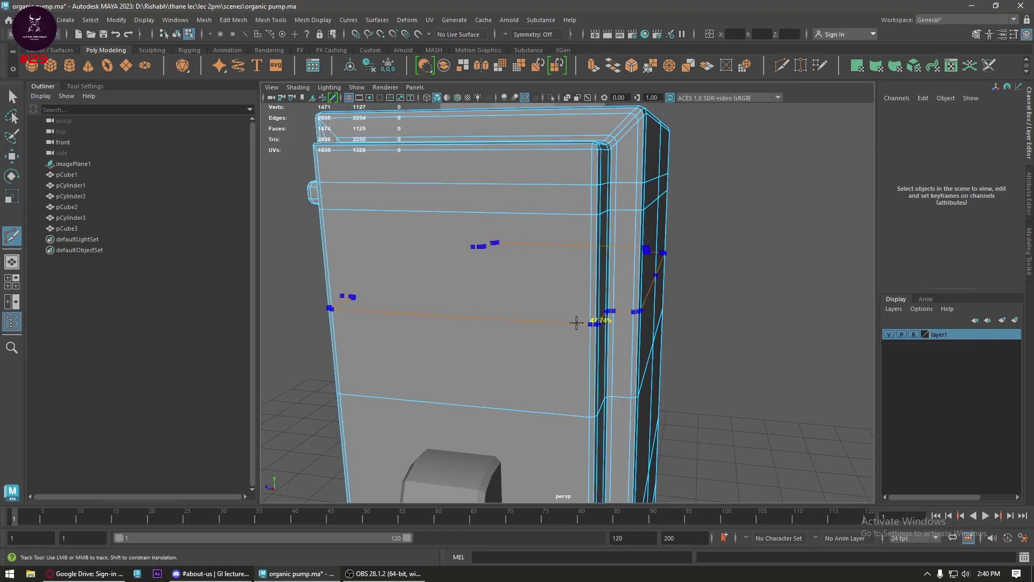
{"action": "left_click", "coordinate": [576, 322], "text": "ctrl"}
{"action": "mouse_move", "coordinate": [496, 316]}
{"action": "left_mouse_down", "text": "alt"}
{"action": "mouse_move", "coordinate": [490, 295]}
{"action": "mouse_move", "coordinate": [501, 310]}
{"action": "mouse_move", "coordinate": [530, 252]}
{"action": "left_mouse_up", "text": "alt"}
{"action": "key", "text": "Return"}
{"action": "scroll", "coordinate": [485, 295], "scroll_direction": "down", "scroll_amount": 5}
{"action": "scroll", "coordinate": [525, 277], "scroll_direction": "up", "scroll_amount": 4}
- Subdivide one face on the pump front into four with Mesh > Smooth
{"action": "key", "text": "w"}
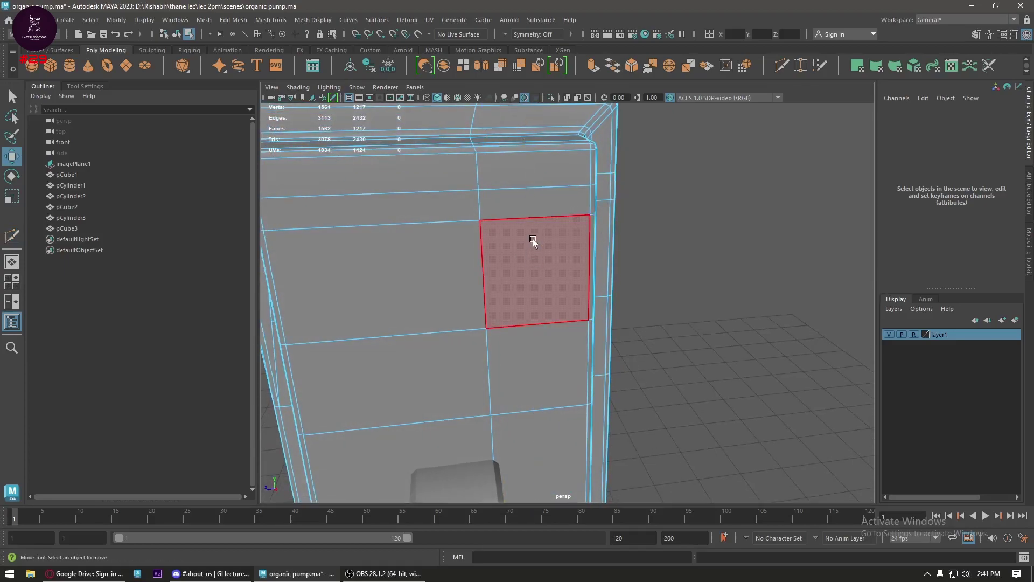
{"action": "left_click", "coordinate": [535, 258]}
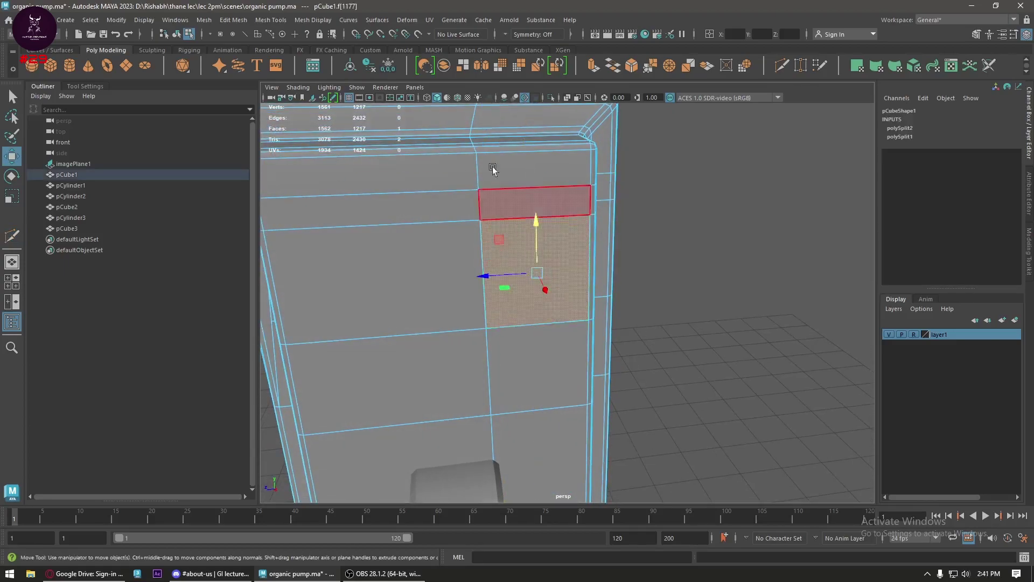
{"action": "left_click", "coordinate": [503, 67]}
{"action": "left_click_drag", "start_coordinate": [569, 309], "coordinate": [618, 303], "text": "alt"}
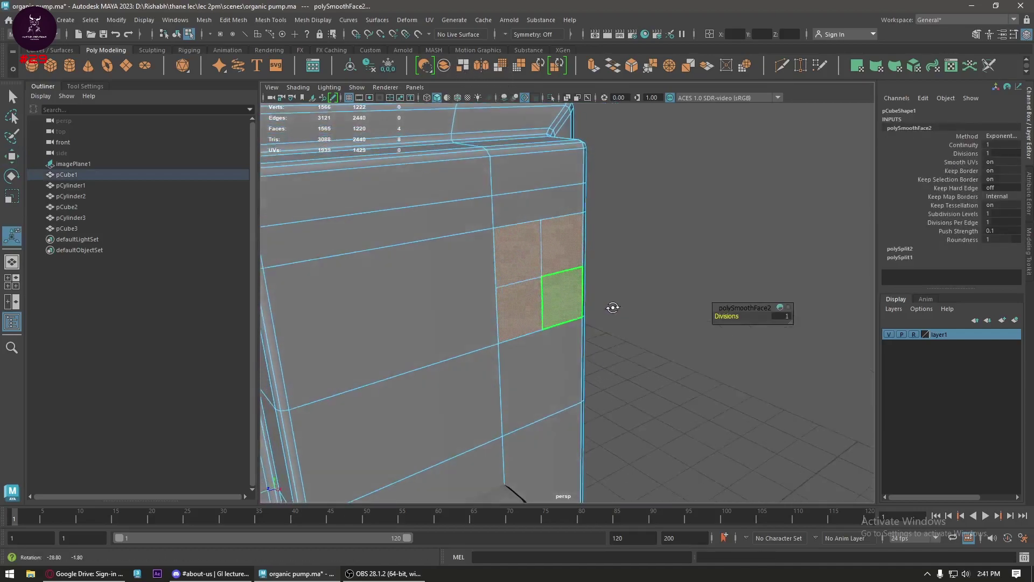
{"action": "right_click_drag", "start_coordinate": [618, 304], "coordinate": [577, 284], "text": "alt"}
{"action": "left_click_drag", "start_coordinate": [577, 283], "coordinate": [554, 291], "text": "alt"}
{"action": "right_click_drag", "start_coordinate": [554, 291], "coordinate": [549, 258], "text": "alt"}
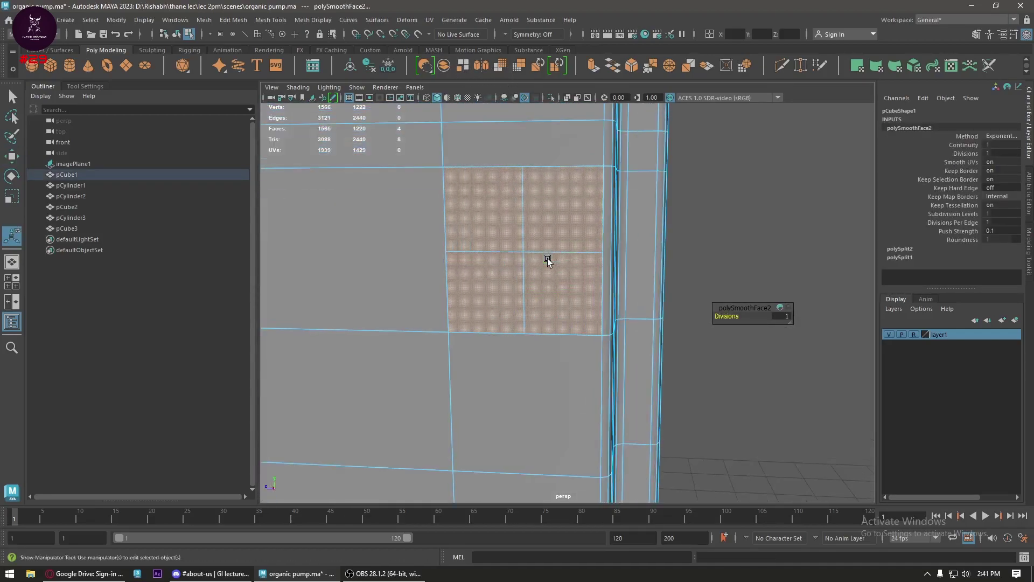
{"action": "left_click_drag", "start_coordinate": [549, 258], "coordinate": [555, 286], "text": "alt"}
- Extrude the four new faces and inset them at Offset 0.16
{"action": "left_click", "coordinate": [537, 223]}
{"action": "right_click_drag", "start_coordinate": [534, 224], "coordinate": [525, 189], "text": "shift"}
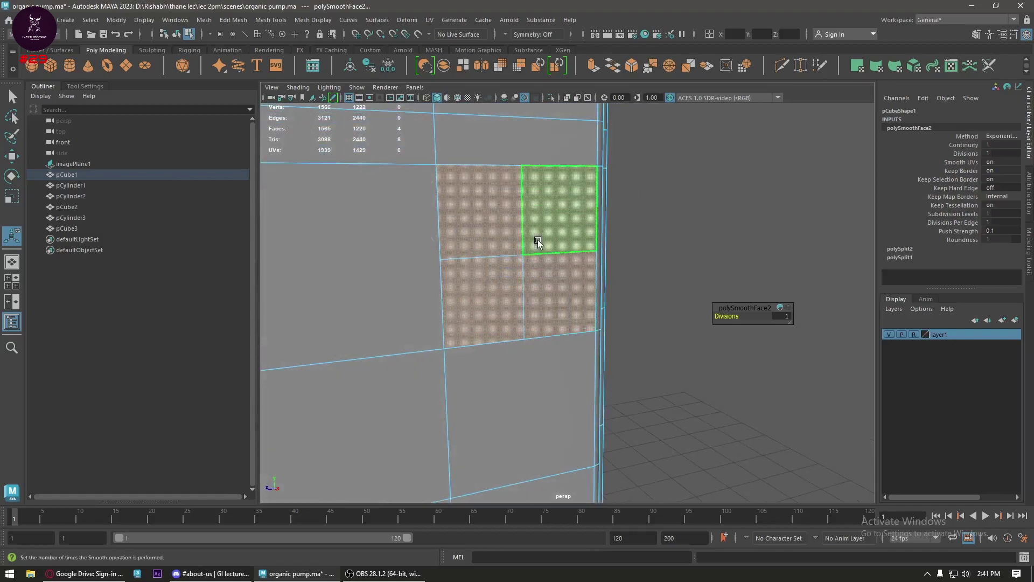
{"action": "left_click_drag", "start_coordinate": [723, 331], "coordinate": [734, 333]}
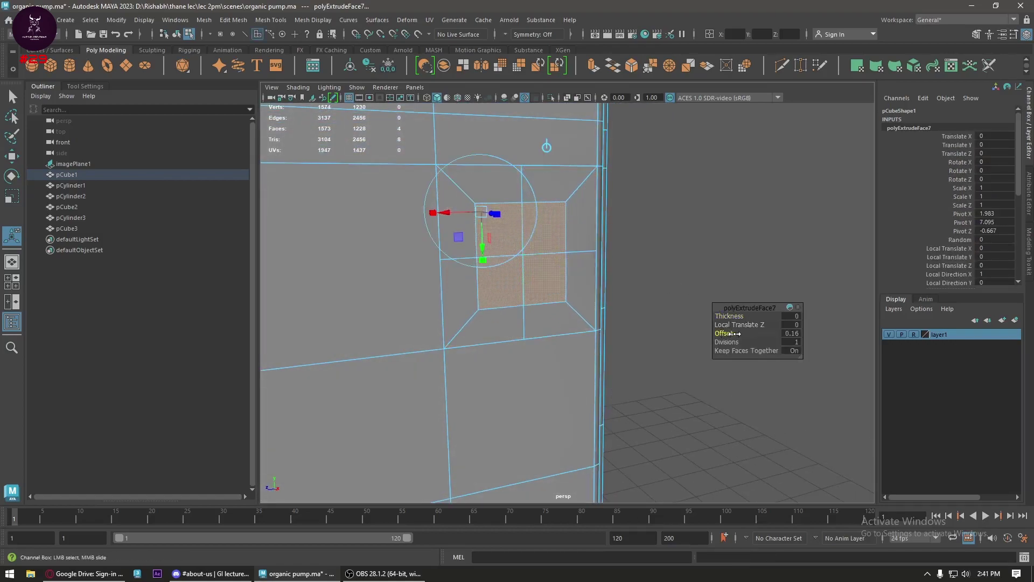
- Scale the inset faces narrower horizontally, then enlarge them slightly
{"action": "left_click_drag", "start_coordinate": [434, 214], "coordinate": [445, 215]}
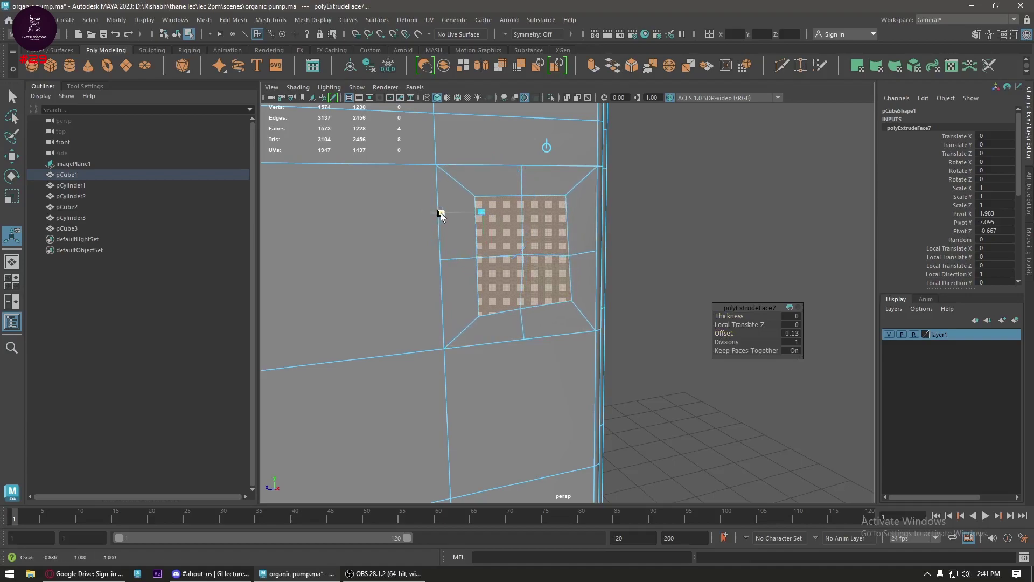
{"action": "key", "text": "ctrl+z"}
{"action": "key", "text": "r"}
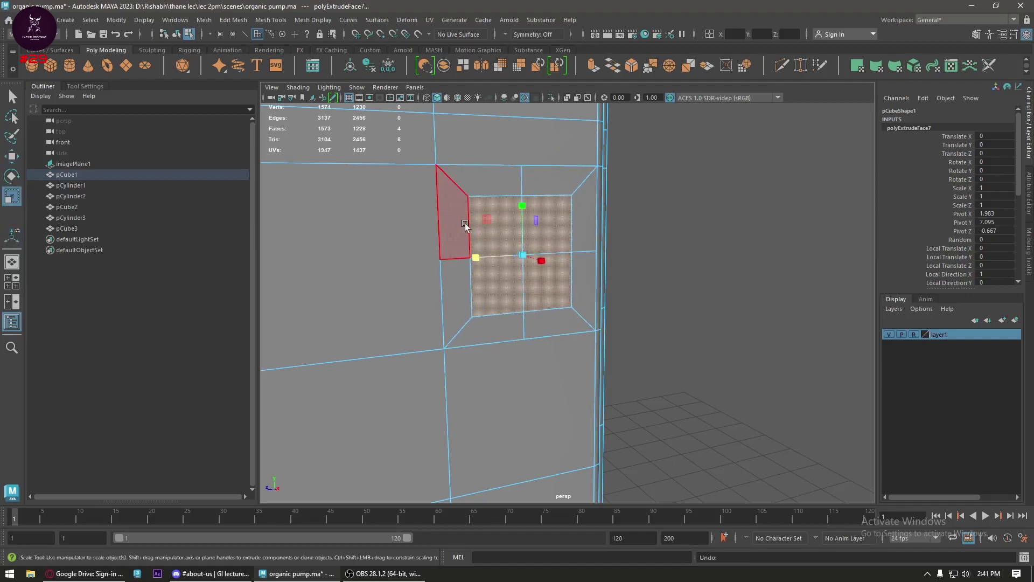
{"action": "left_click_drag", "start_coordinate": [473, 256], "coordinate": [585, 284]}
{"action": "key", "text": "w"}
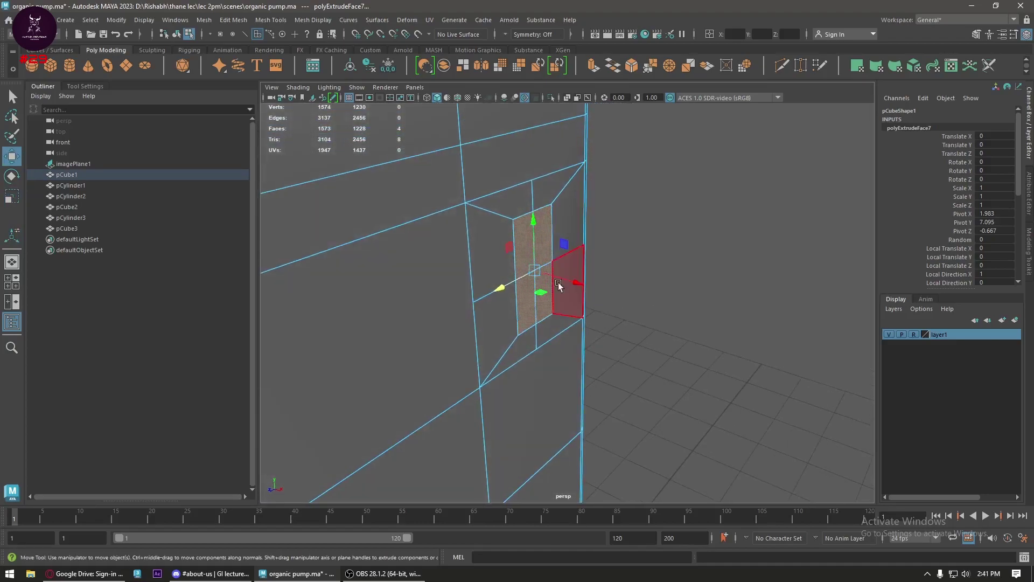
{"action": "key", "text": "r"}
{"action": "left_click_drag", "start_coordinate": [501, 286], "coordinate": [500, 289]}
- Extrude the panel faces twice, pushing them outward and stretching the inset taller
{"action": "key", "text": "ctrl+e"}
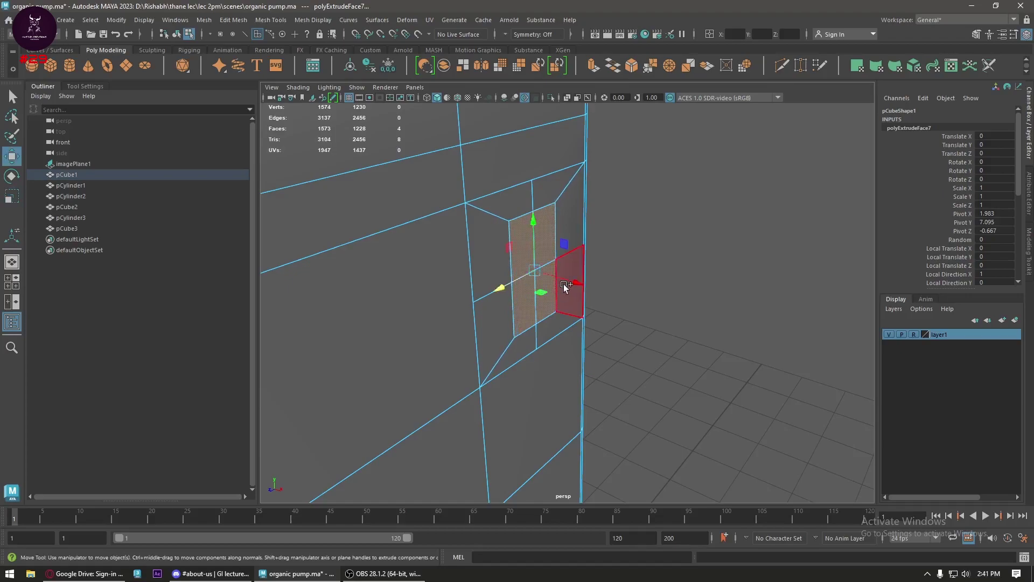
{"action": "mouse_move", "coordinate": [565, 284]}
{"action": "left_mouse_down"}
{"action": "mouse_move", "coordinate": [582, 288]}
{"action": "mouse_move", "coordinate": [535, 282]}
{"action": "left_mouse_up"}
{"action": "key", "text": "r"}
{"action": "key", "text": "ctrl+e"}
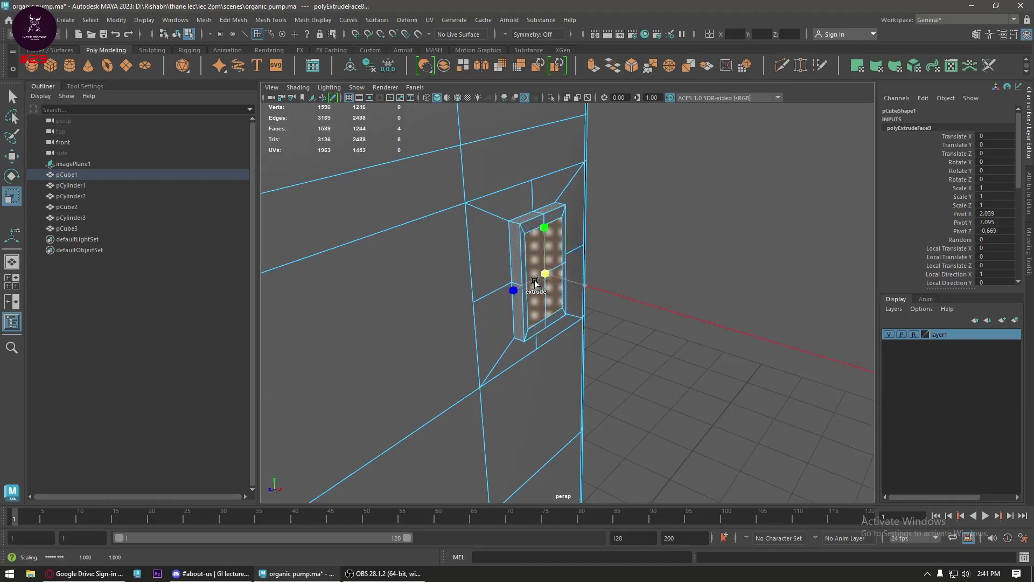
{"action": "left_click_drag", "start_coordinate": [545, 227], "coordinate": [544, 223]}
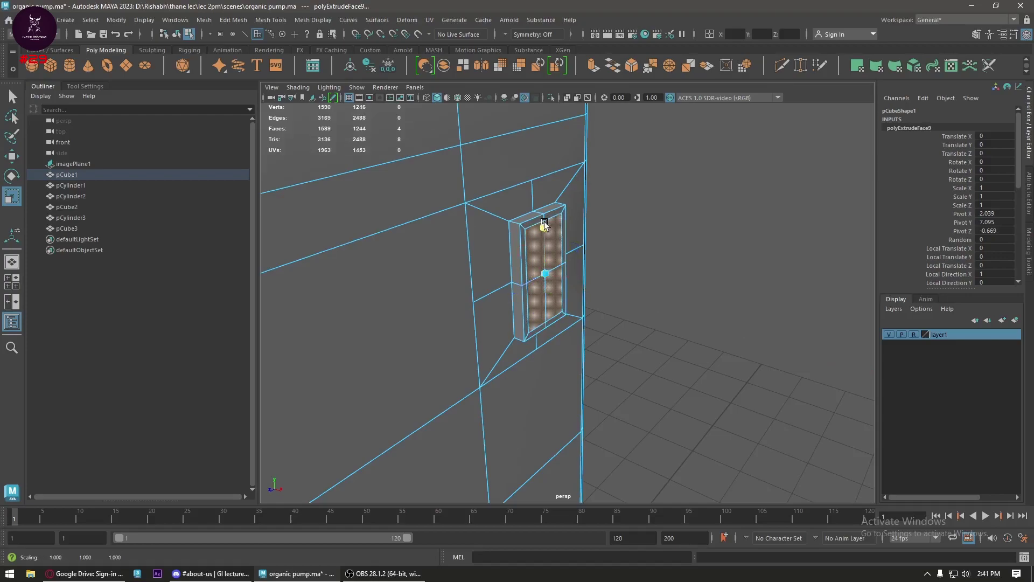
- Extrude the window panel once more and recess it into the pump body
{"action": "key", "text": "ctrl+e"}
{"action": "key", "text": "w"}
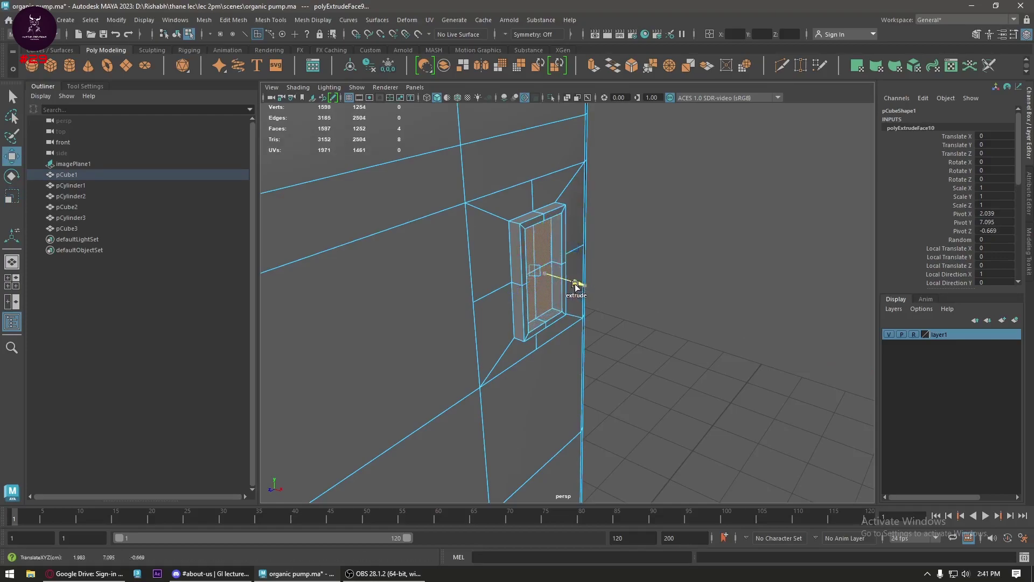
{"action": "mouse_move", "coordinate": [575, 290]}
{"action": "left_mouse_down", "text": "alt"}
{"action": "mouse_move", "coordinate": [493, 294]}
{"action": "mouse_move", "coordinate": [500, 238]}
{"action": "left_mouse_up", "text": "alt"}
{"action": "scroll", "coordinate": [496, 231], "scroll_direction": "up", "scroll_amount": 2}
{"action": "scroll", "coordinate": [513, 254], "scroll_direction": "up", "scroll_amount": 2}
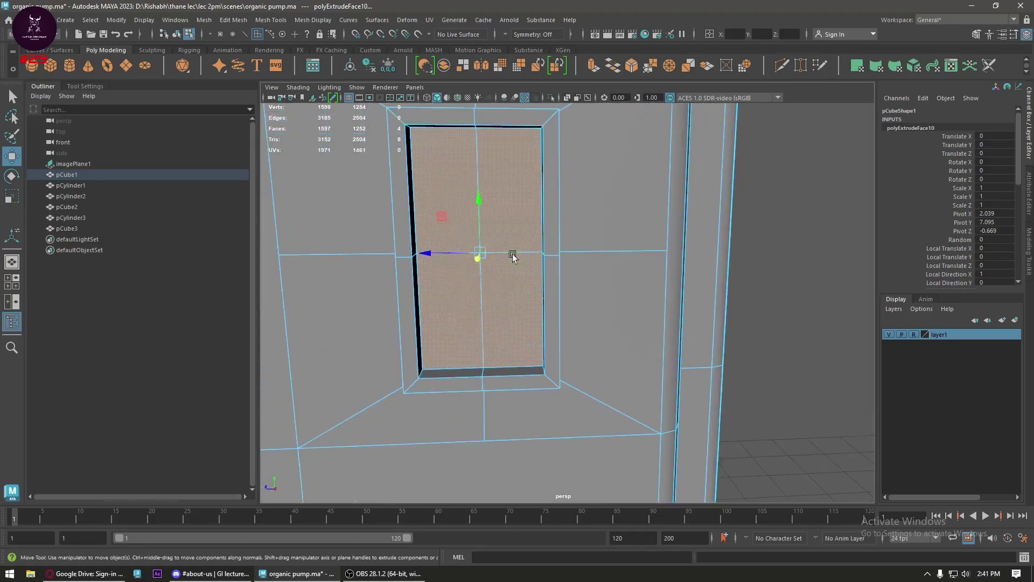
{"action": "scroll", "coordinate": [517, 291], "scroll_direction": "up", "scroll_amount": 2}
{"action": "right_click_drag", "start_coordinate": [517, 291], "coordinate": [494, 247]}
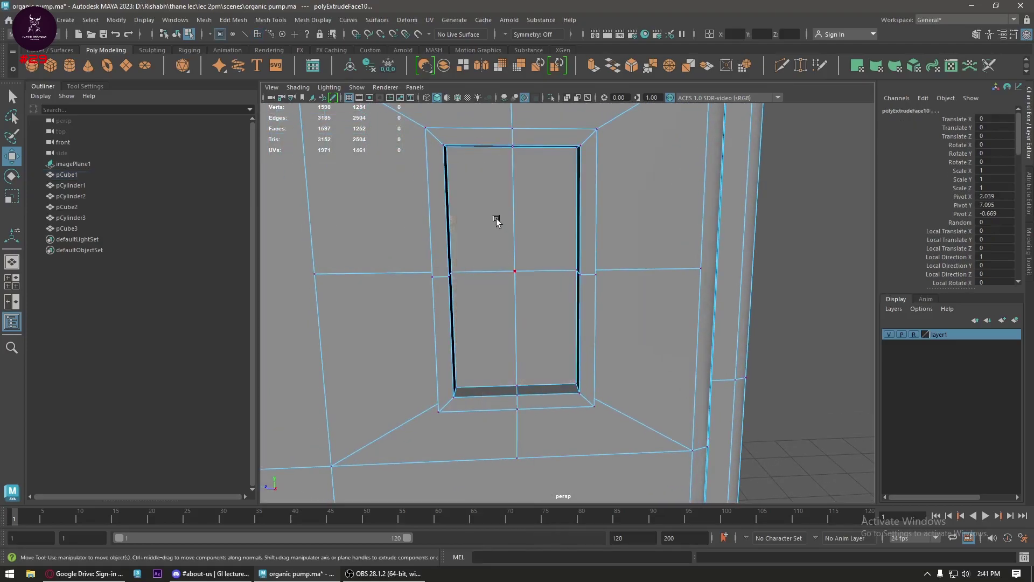
{"action": "mouse_move", "coordinate": [496, 218]}
{"action": "left_mouse_down", "text": "alt"}
{"action": "mouse_move", "coordinate": [509, 232]}
{"action": "mouse_move", "coordinate": [492, 215]}
{"action": "left_mouse_up", "text": "alt"}
- Connect the window's upper-left and lower-right corner vertices to the centre vertex
{"action": "left_click", "coordinate": [490, 187]}
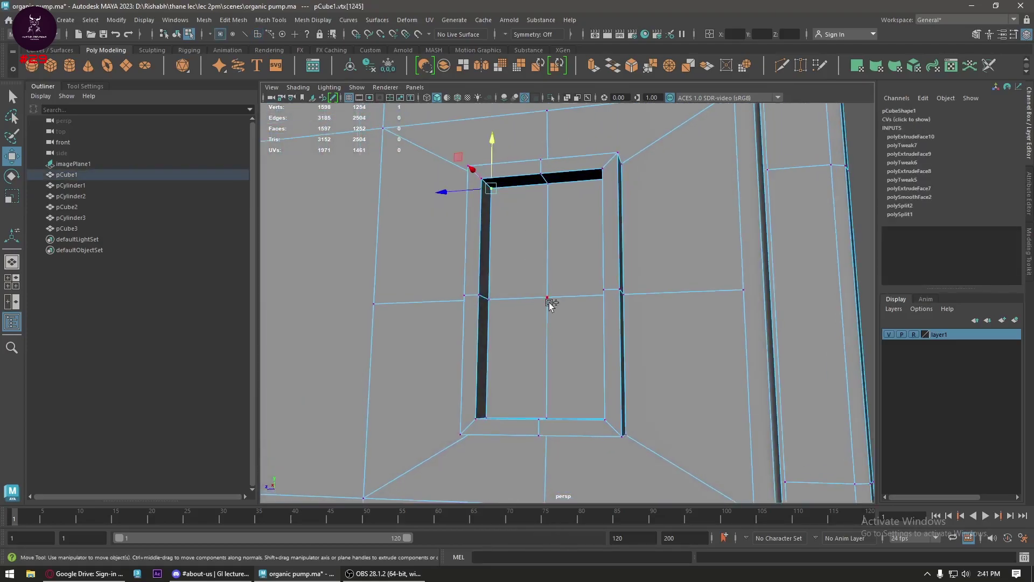
{"action": "right_click", "coordinate": [539, 251], "text": "shift"}
{"action": "left_click", "coordinate": [538, 344]}
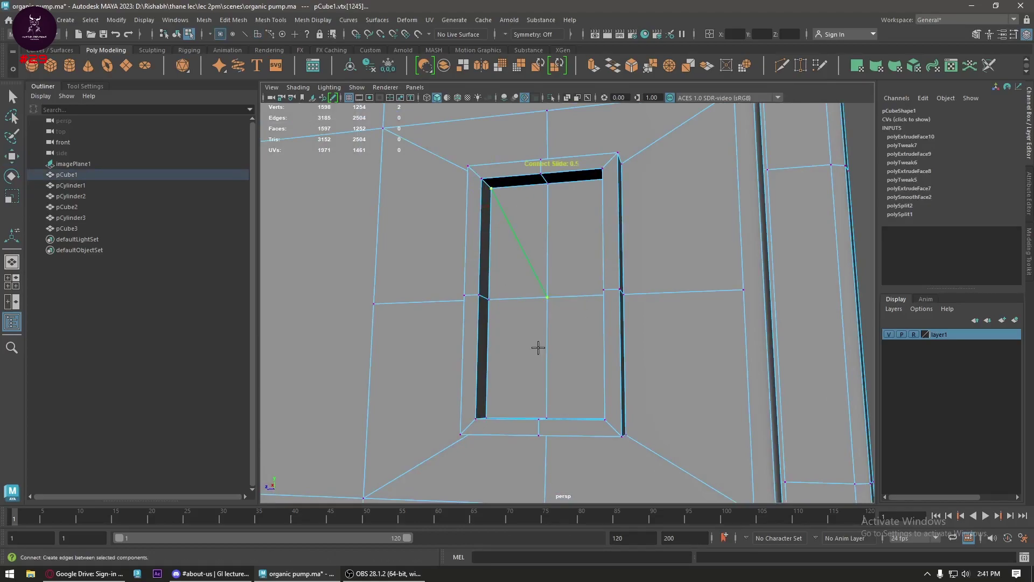
{"action": "key", "text": "w"}
{"action": "left_click_drag", "start_coordinate": [547, 304], "coordinate": [580, 370], "text": "alt"}
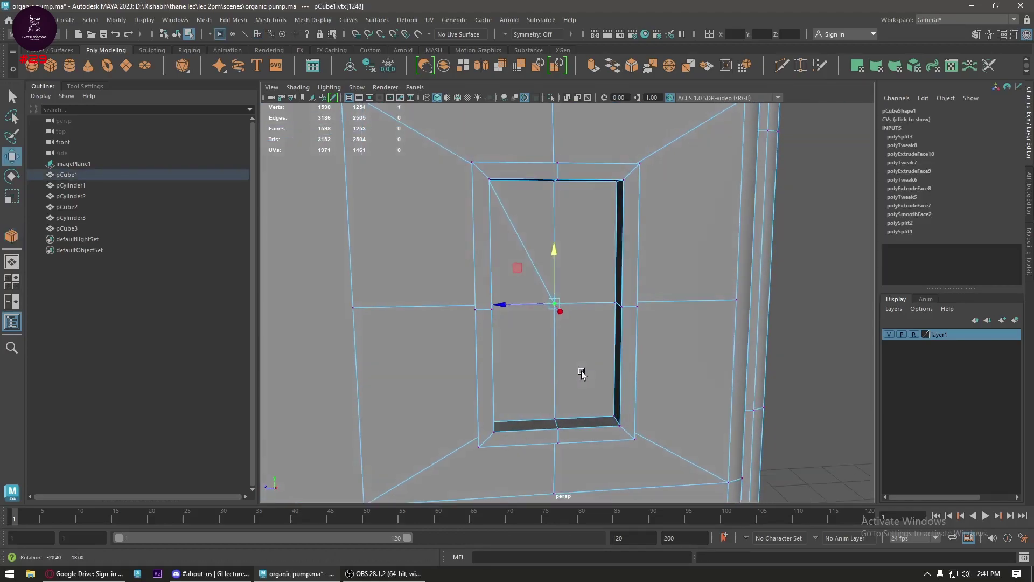
{"action": "left_click", "coordinate": [605, 406]}
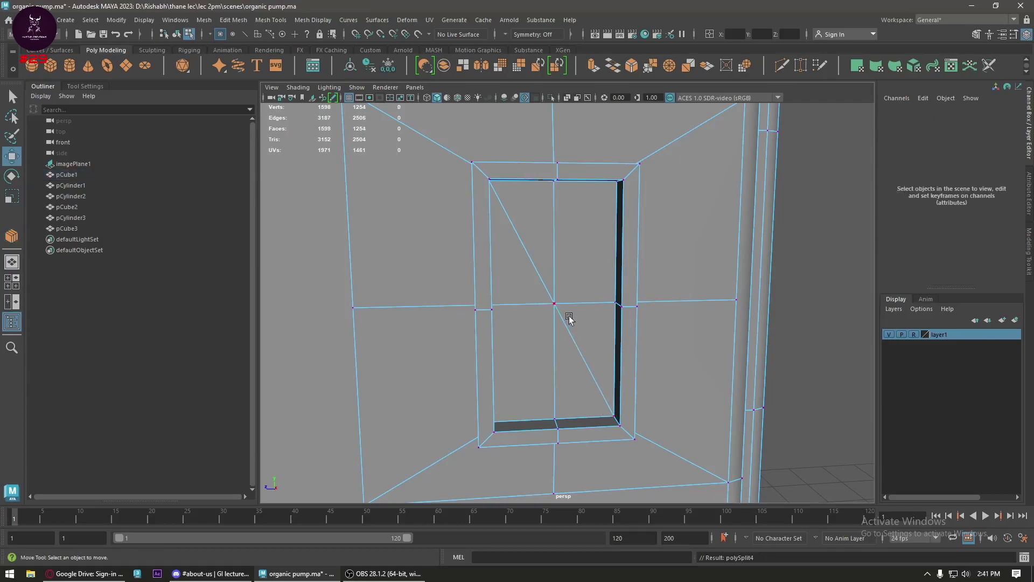
{"action": "key", "text": "y"}
- Connect the upper-right and lower-left corner vertices to the centre vertex
{"action": "left_click", "coordinate": [612, 188]}
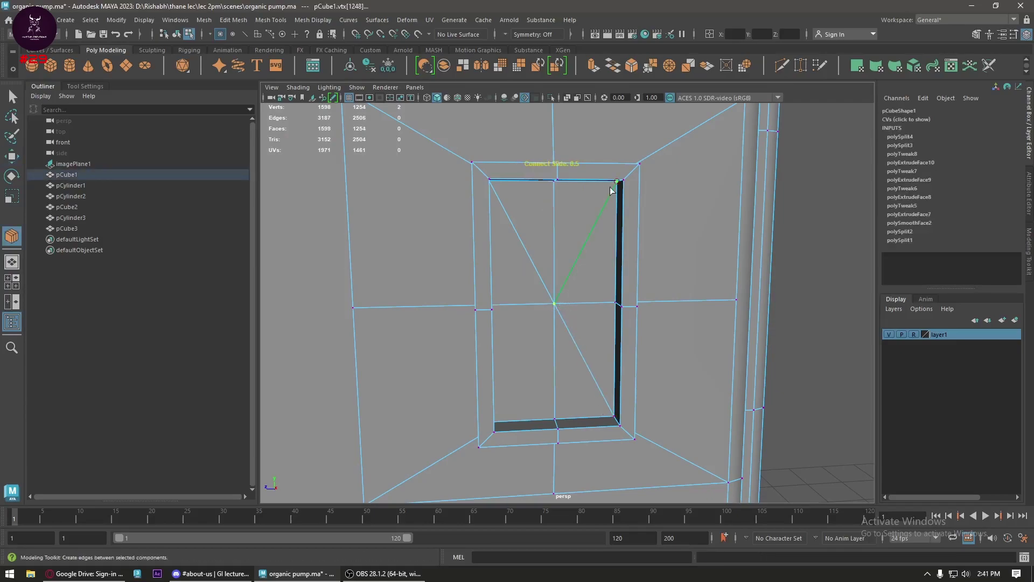
{"action": "left_click", "coordinate": [560, 299]}
{"action": "key", "text": "Return"}
{"action": "key", "text": "w"}
{"action": "left_click_drag", "start_coordinate": [565, 341], "coordinate": [510, 380], "text": "alt"}
{"action": "left_click", "coordinate": [499, 389], "text": "shift"}
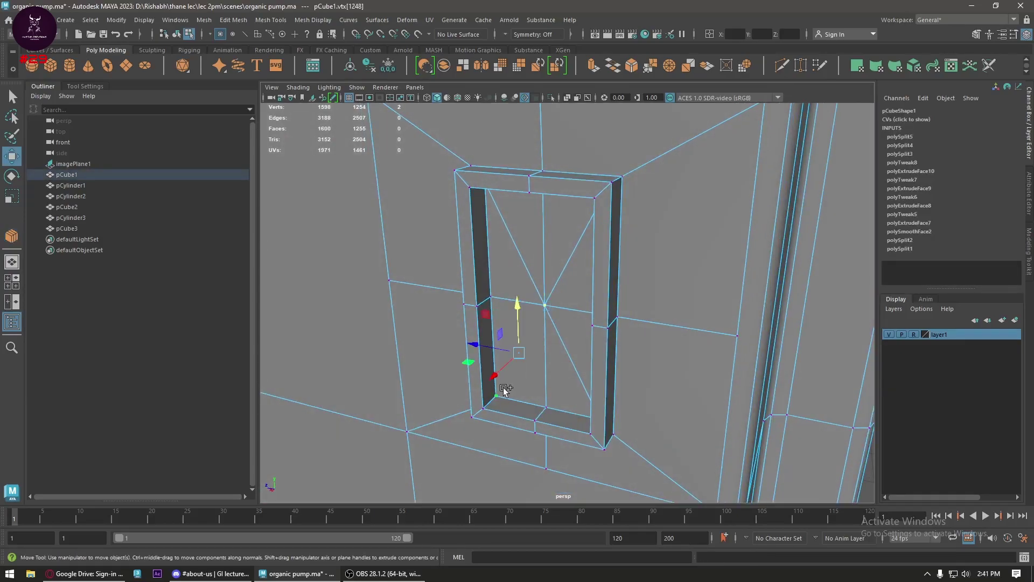
{"action": "key", "text": "y"}
{"action": "key", "text": "Return"}
{"action": "key", "text": "w"}
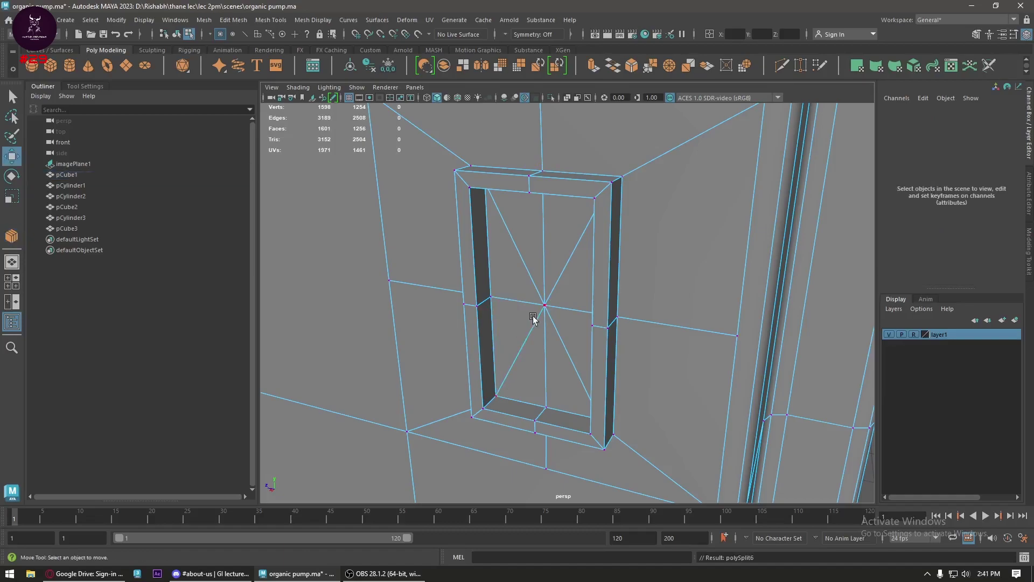
- Chamfer the window's centre vertex into a small rectangle of Width 0.49
{"action": "left_click_drag", "start_coordinate": [533, 319], "coordinate": [549, 303], "text": "alt"}
{"action": "left_click", "coordinate": [547, 303]}
{"action": "right_click_drag", "start_coordinate": [546, 302], "coordinate": [566, 277]}
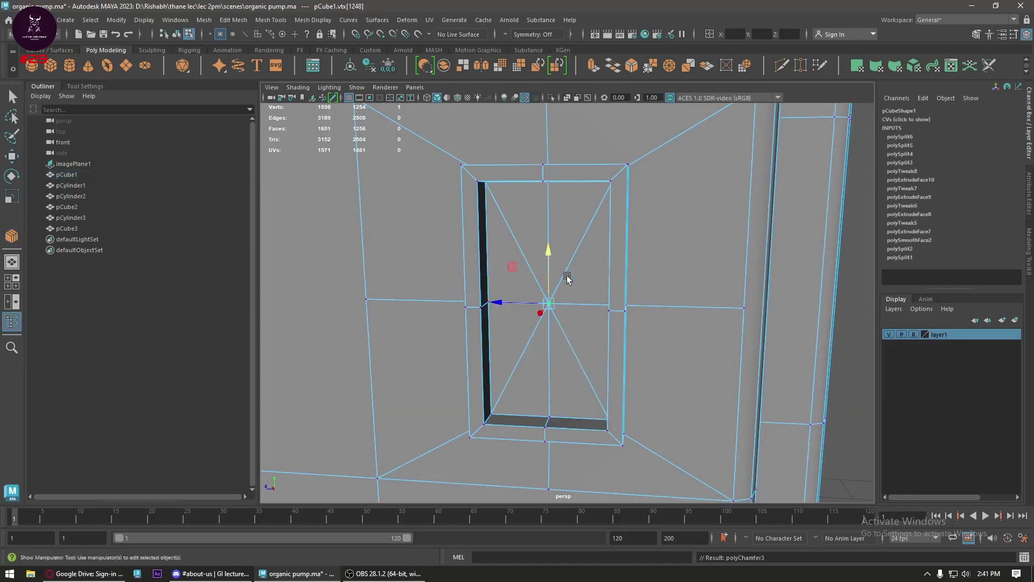
{"action": "left_click_drag", "start_coordinate": [718, 315], "coordinate": [735, 316]}
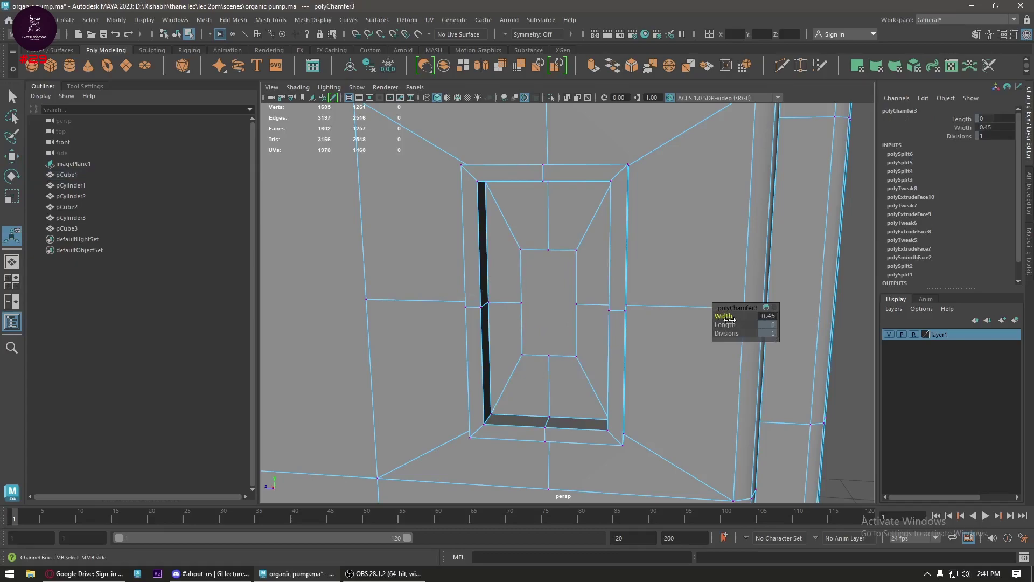
{"action": "key", "text": "w"}
{"action": "right_click_drag", "start_coordinate": [549, 258], "coordinate": [549, 286]}
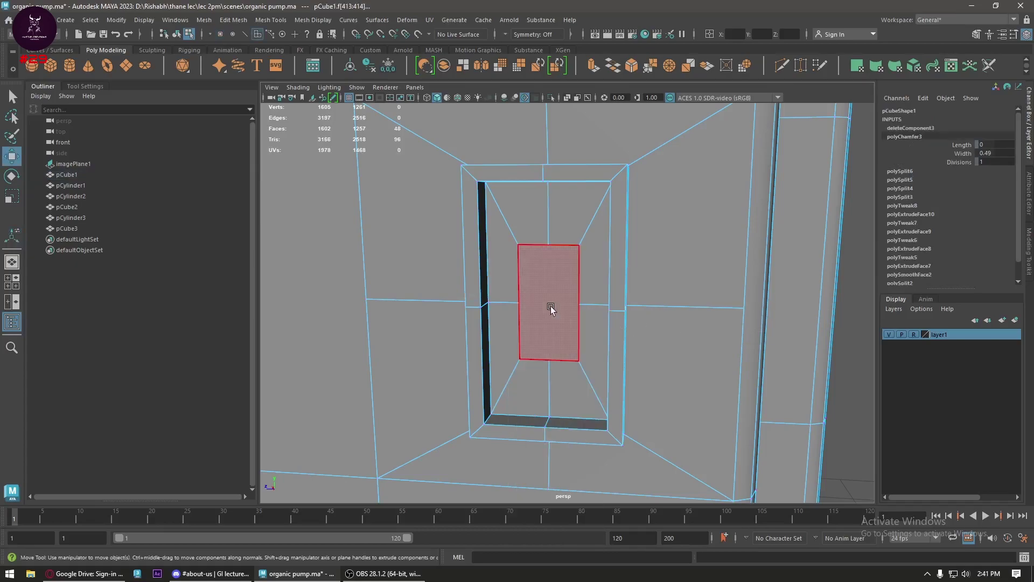
- Circularize the frame's centre face into an octagon and poke it into triangles
{"action": "left_click", "coordinate": [551, 304]}
{"action": "left_click", "coordinate": [744, 65]}
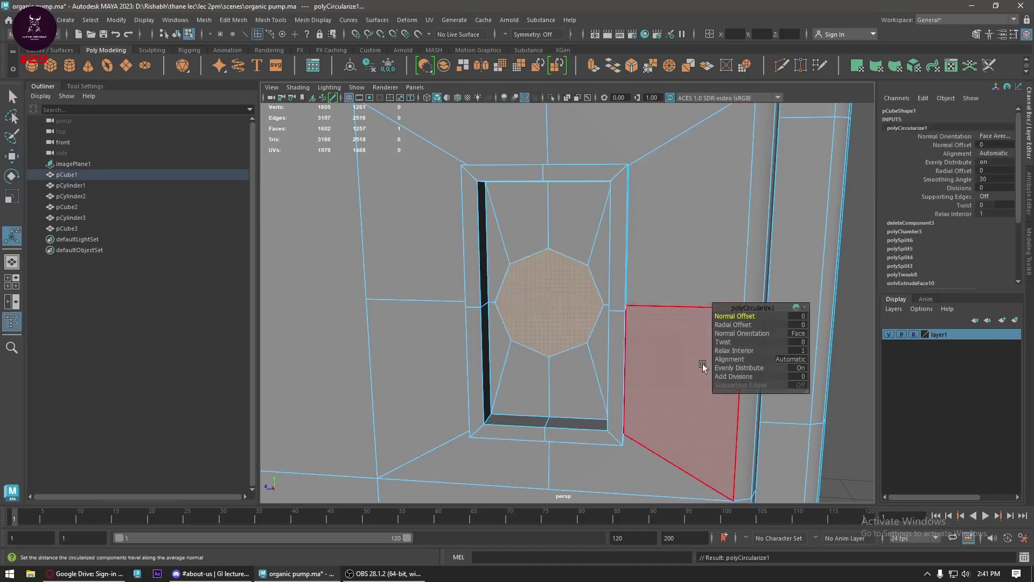
{"action": "left_click_drag", "start_coordinate": [703, 363], "coordinate": [578, 332], "text": "alt"}
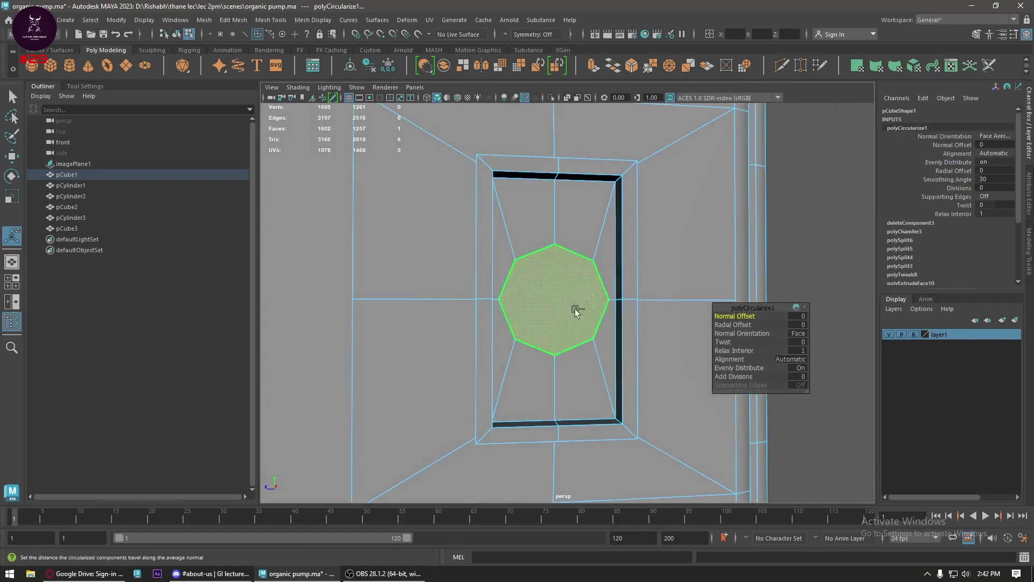
{"action": "right_click_drag", "start_coordinate": [576, 311], "coordinate": [555, 371], "text": "shift"}
{"action": "left_click", "coordinate": [582, 291]}
{"action": "left_click_drag", "start_coordinate": [582, 290], "coordinate": [592, 326], "text": "alt"}
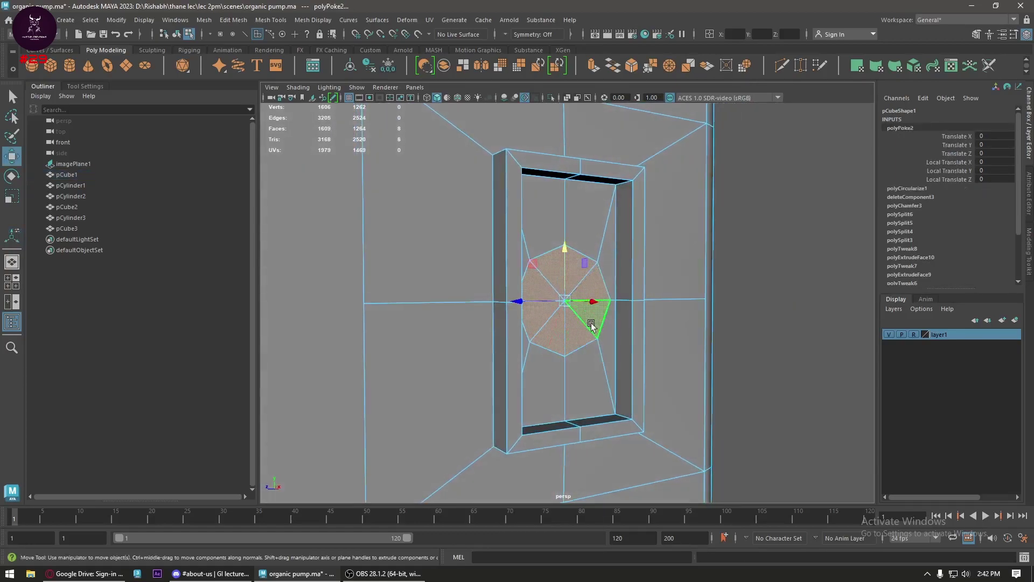
{"action": "left_click_drag", "start_coordinate": [570, 254], "coordinate": [610, 293], "text": "alt"}
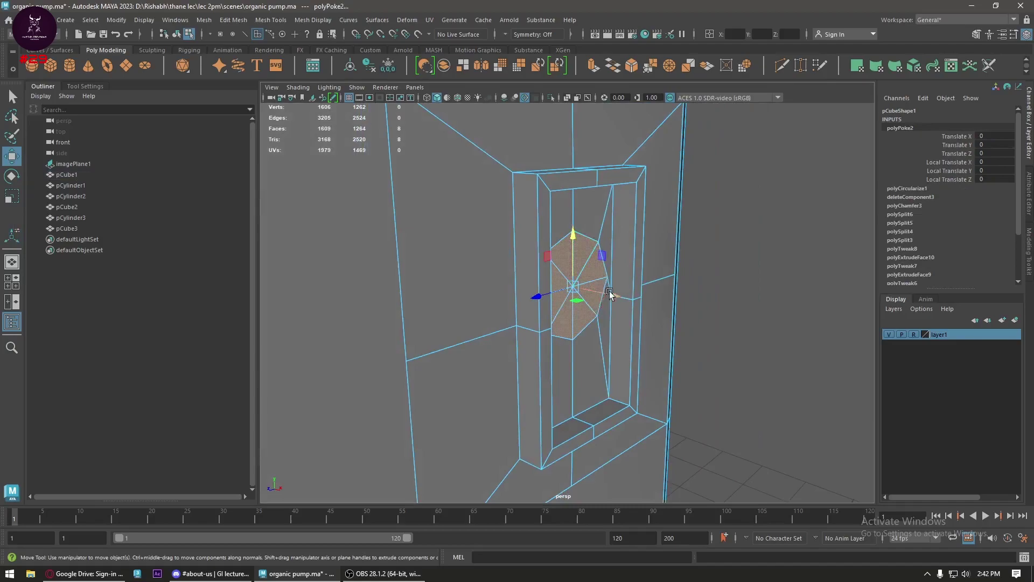
- Extrude the octagon twice, scaling it in then pushing it inward, and return to Object Mode
{"action": "key", "text": "r"}
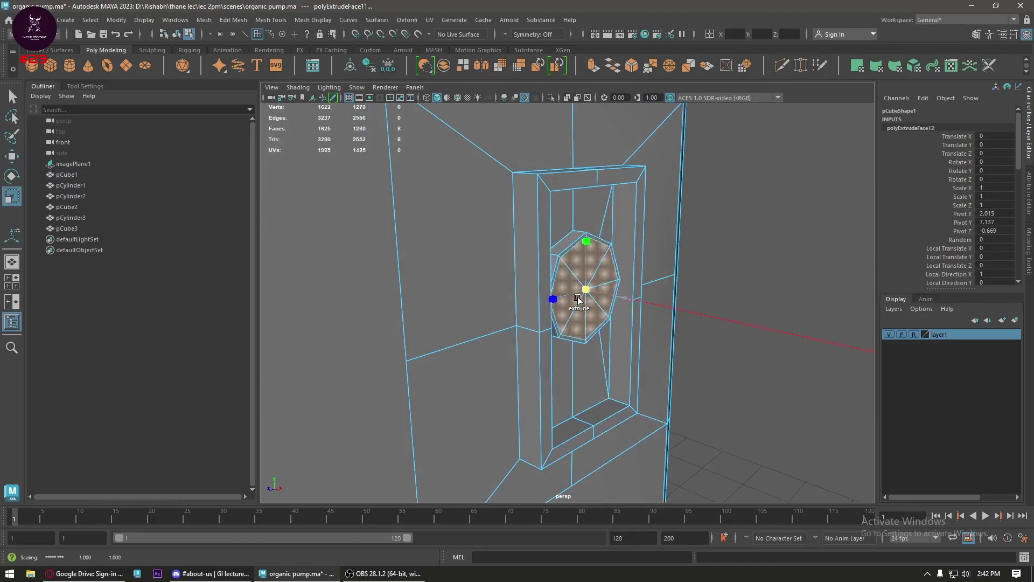
{"action": "right_click_drag", "start_coordinate": [584, 293], "coordinate": [561, 330], "text": "shift"}
{"action": "key", "text": "w"}
{"action": "left_click_drag", "start_coordinate": [623, 295], "coordinate": [599, 292]}
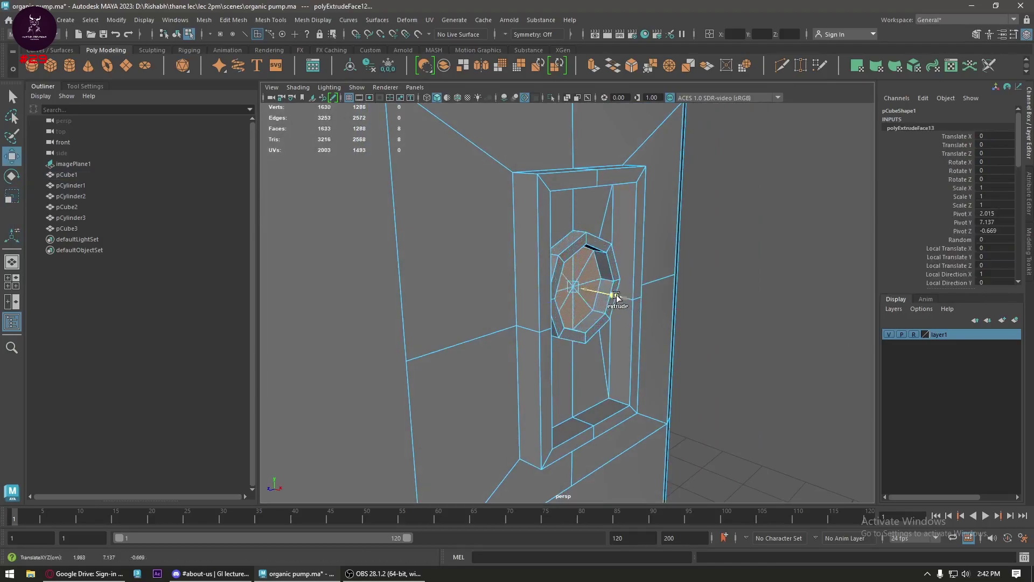
{"action": "left_click_drag", "start_coordinate": [573, 352], "coordinate": [538, 273], "text": "alt"}
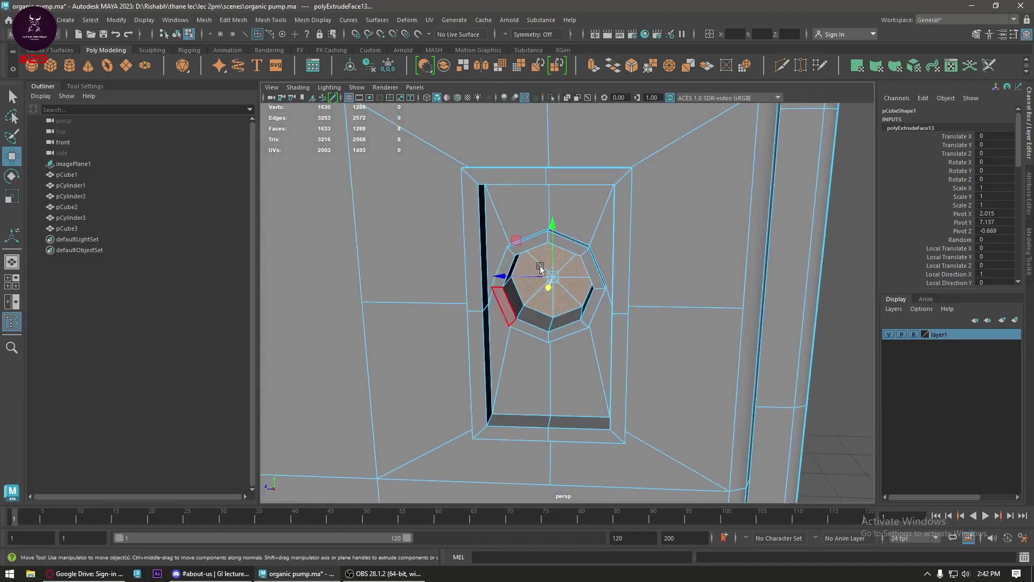
{"action": "right_click_drag", "start_coordinate": [561, 224], "coordinate": [612, 202]}
{"action": "scroll", "coordinate": [628, 334], "scroll_direction": "down", "scroll_amount": 3}
{"action": "mouse_move", "coordinate": [628, 334]}
{"action": "left_mouse_down", "text": "alt"}
{"action": "mouse_move", "coordinate": [571, 344]}
{"action": "mouse_move", "coordinate": [602, 335]}
{"action": "mouse_move", "coordinate": [589, 335]}
{"action": "left_mouse_up", "text": "alt"}
{"action": "scroll", "coordinate": [602, 335], "scroll_direction": "up", "scroll_amount": 3}
- Try a Target Weld on the frame's corner vertex, then undo it
{"action": "left_click_drag", "start_coordinate": [670, 316], "coordinate": [652, 303], "text": "alt"}
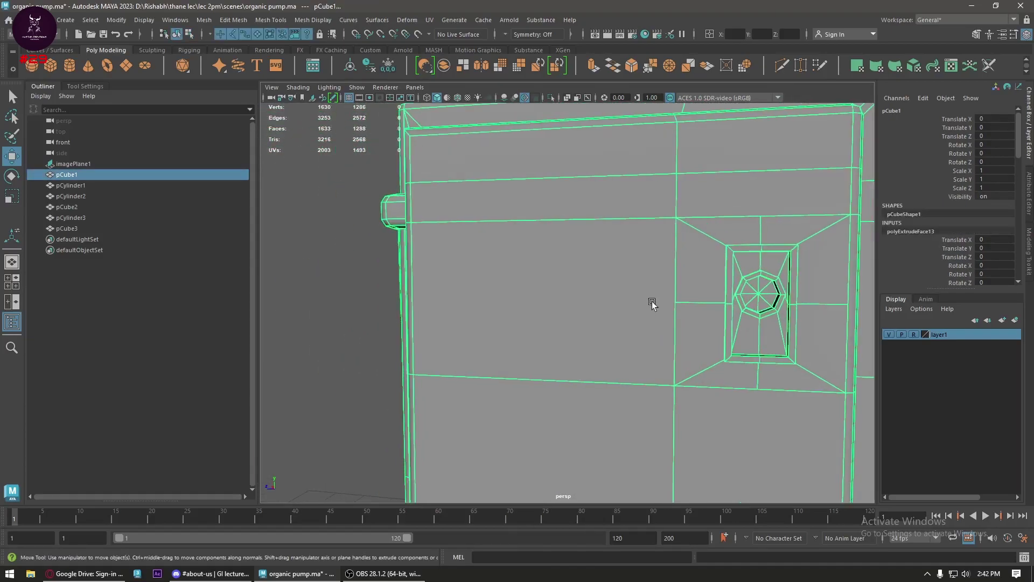
{"action": "mouse_move", "coordinate": [573, 331]}
{"action": "left_mouse_down", "text": "alt"}
{"action": "mouse_move", "coordinate": [575, 341]}
{"action": "mouse_move", "coordinate": [639, 351]}
{"action": "mouse_move", "coordinate": [507, 337]}
{"action": "mouse_move", "coordinate": [552, 344]}
{"action": "mouse_move", "coordinate": [499, 328]}
{"action": "mouse_move", "coordinate": [535, 335]}
{"action": "mouse_move", "coordinate": [498, 302]}
{"action": "left_mouse_up", "text": "alt"}
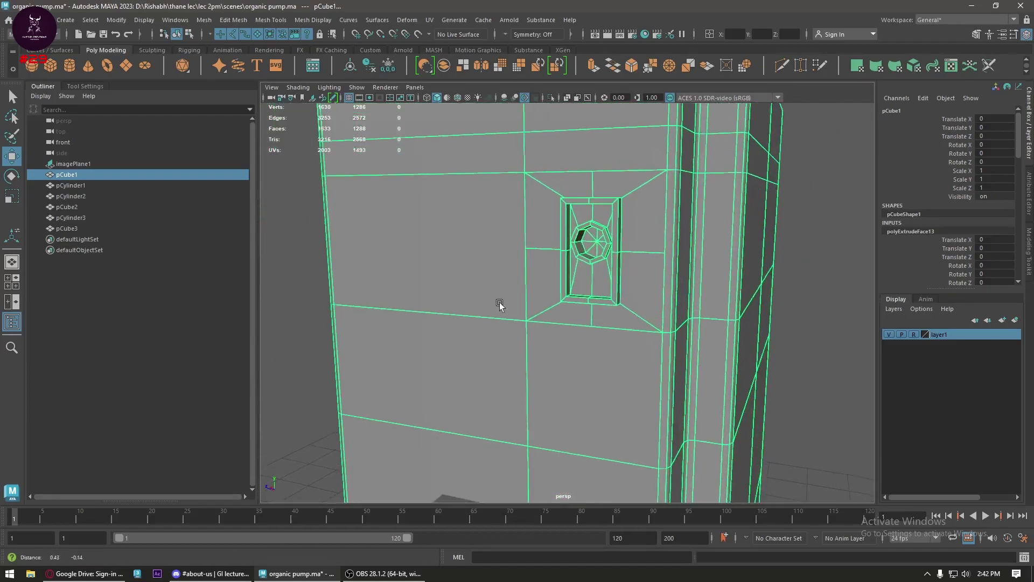
{"action": "scroll", "coordinate": [589, 370], "scroll_direction": "up", "scroll_amount": 5}
{"action": "mouse_move", "coordinate": [589, 370]}
{"action": "left_mouse_down", "text": "alt"}
{"action": "mouse_move", "coordinate": [575, 298]}
{"action": "mouse_move", "coordinate": [538, 356]}
{"action": "left_mouse_up", "text": "alt"}
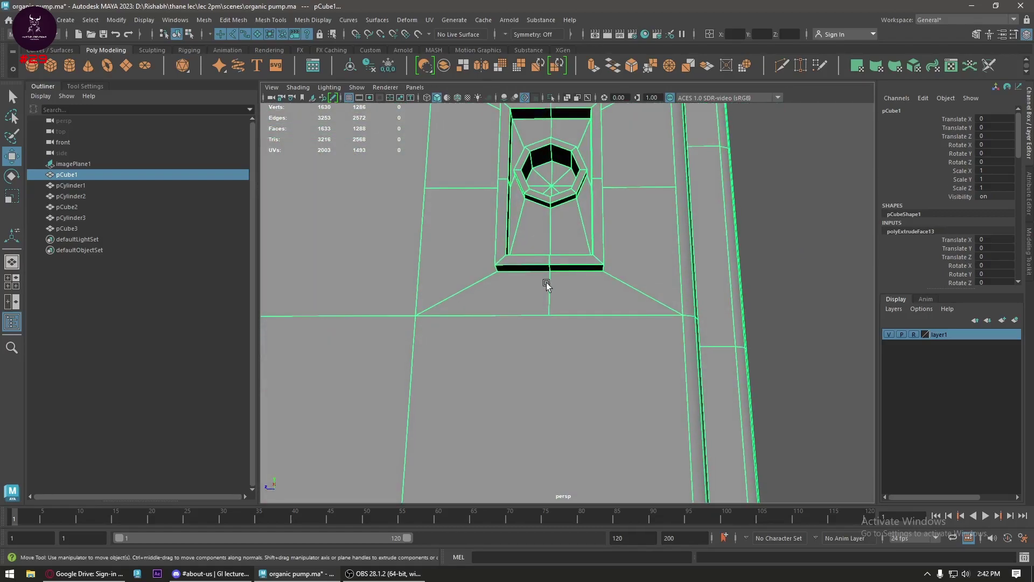
{"action": "scroll", "coordinate": [544, 282], "scroll_direction": "up", "scroll_amount": 2}
{"action": "left_click_drag", "start_coordinate": [541, 282], "coordinate": [544, 260], "text": "alt"}
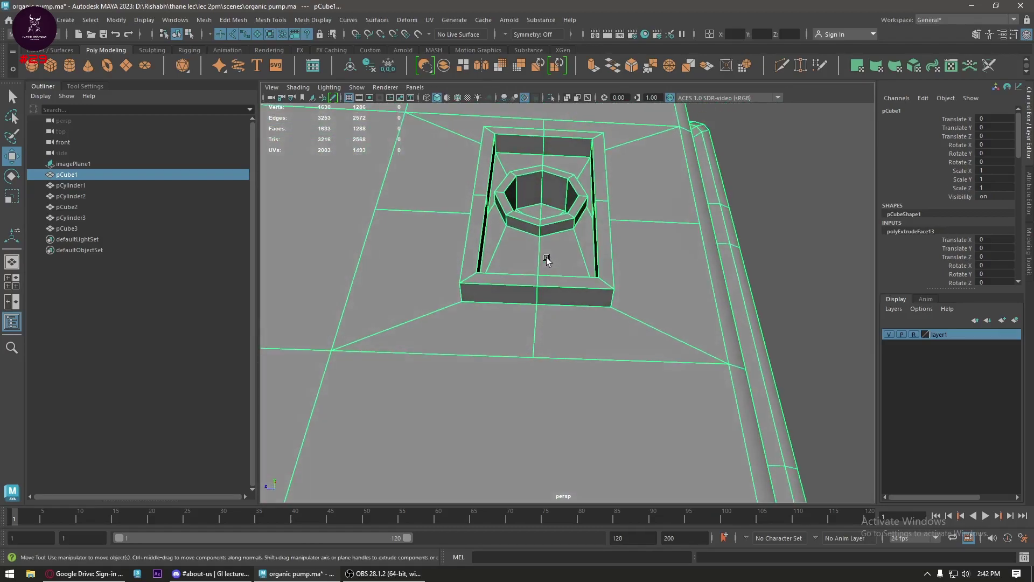
{"action": "left_click", "coordinate": [801, 65]}
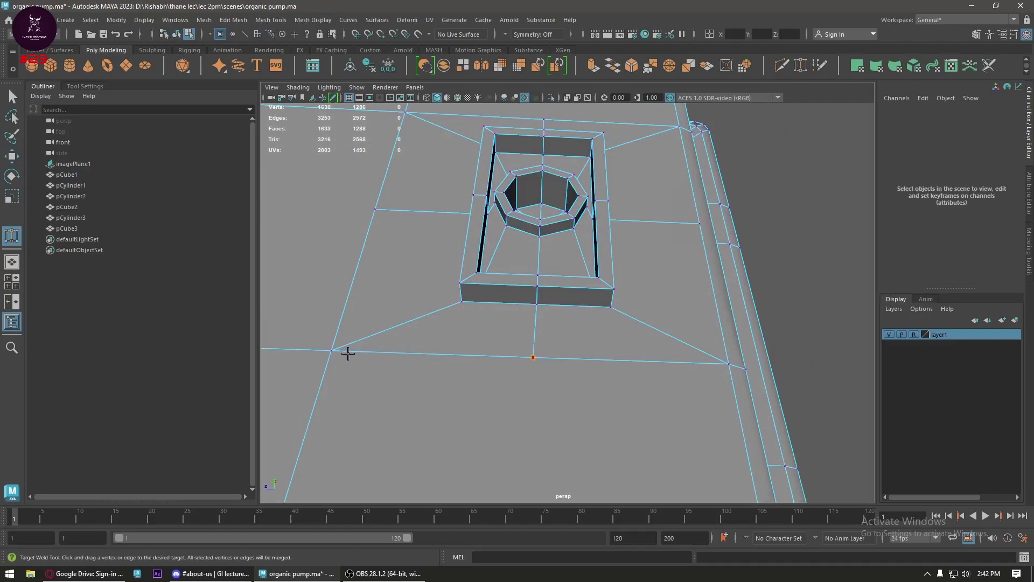
{"action": "left_click_drag", "start_coordinate": [348, 354], "coordinate": [332, 351]}
{"action": "key", "text": "ctrl+z"}
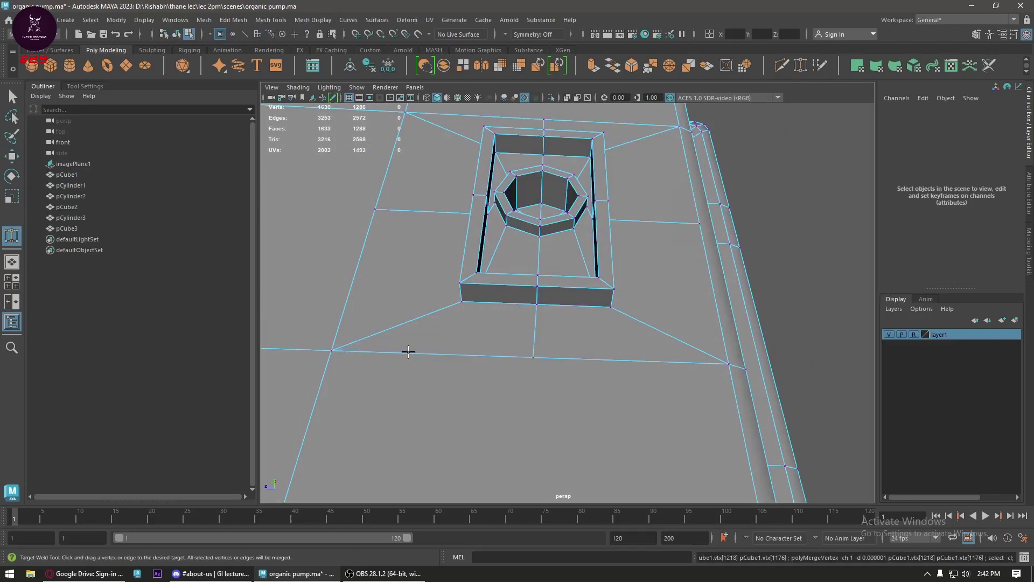
- Weld three stray vertices beside the recessed frame onto neighbours, then return to Object Mode
{"action": "mouse_move", "coordinate": [468, 345]}
{"action": "left_mouse_down", "text": "alt"}
{"action": "mouse_move", "coordinate": [541, 393]}
{"action": "mouse_move", "coordinate": [524, 449]}
{"action": "mouse_move", "coordinate": [567, 247]}
{"action": "mouse_move", "coordinate": [498, 248]}
{"action": "left_mouse_up", "text": "alt"}
{"action": "scroll", "coordinate": [539, 382], "scroll_direction": "down", "scroll_amount": 2}
{"action": "scroll", "coordinate": [539, 383], "scroll_direction": "up", "scroll_amount": 2}
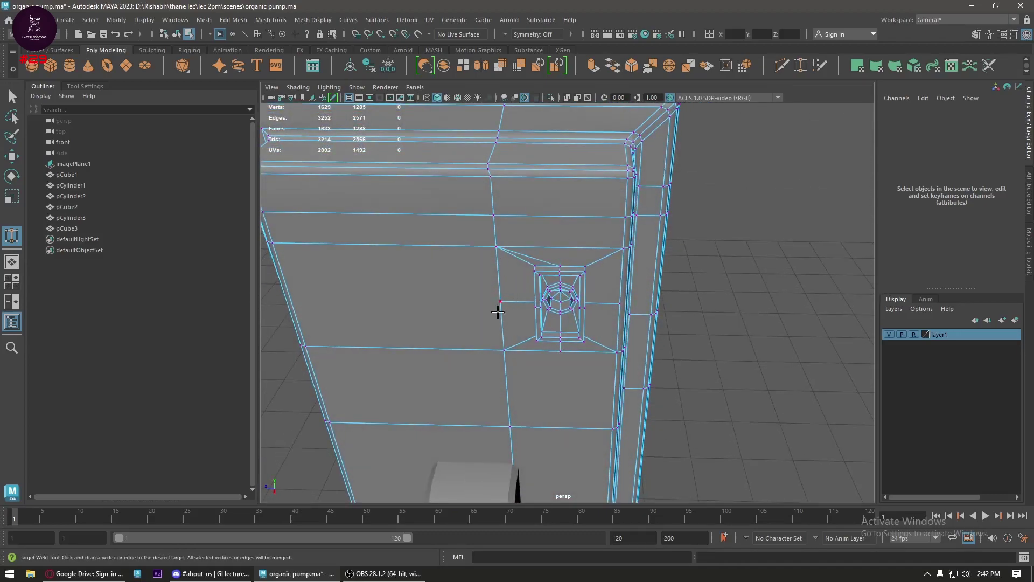
{"action": "mouse_move", "coordinate": [501, 303]}
{"action": "left_mouse_down"}
{"action": "mouse_move", "coordinate": [504, 350]}
{"action": "mouse_move", "coordinate": [618, 351]}
{"action": "left_mouse_up"}
{"action": "left_click_drag", "start_coordinate": [620, 303], "coordinate": [624, 248]}
{"action": "mouse_move", "coordinate": [613, 329]}
{"action": "left_mouse_down", "text": "alt"}
{"action": "mouse_move", "coordinate": [580, 296]}
{"action": "mouse_move", "coordinate": [630, 323]}
{"action": "mouse_move", "coordinate": [619, 307]}
{"action": "mouse_move", "coordinate": [659, 308]}
{"action": "mouse_move", "coordinate": [646, 311]}
{"action": "left_mouse_up", "text": "alt"}
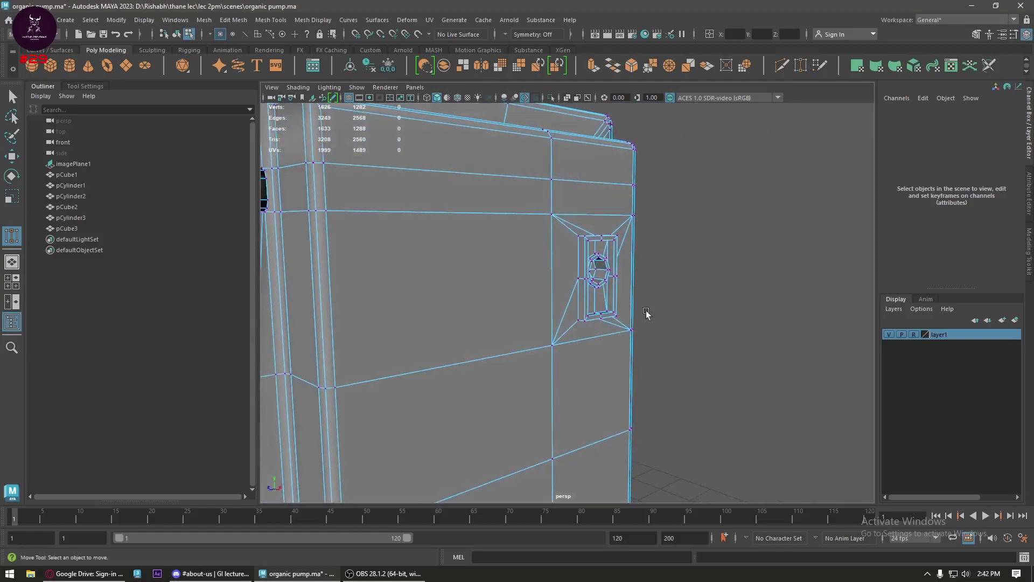
{"action": "key", "text": "w"}
{"action": "scroll", "coordinate": [580, 250], "scroll_direction": "up", "scroll_amount": 3}
{"action": "right_click_drag", "start_coordinate": [581, 206], "coordinate": [634, 176]}
{"action": "mouse_move", "coordinate": [635, 176]}
{"action": "left_mouse_down", "text": "alt"}
{"action": "mouse_move", "coordinate": [700, 215]}
{"action": "mouse_move", "coordinate": [542, 308]}
{"action": "mouse_move", "coordinate": [418, 319]}
{"action": "mouse_move", "coordinate": [512, 319]}
{"action": "left_mouse_up", "text": "alt"}
- In Edge mode, soften the octagon's edge loop as polySoftEdge1
{"action": "scroll", "coordinate": [513, 319], "scroll_direction": "up", "scroll_amount": 2}
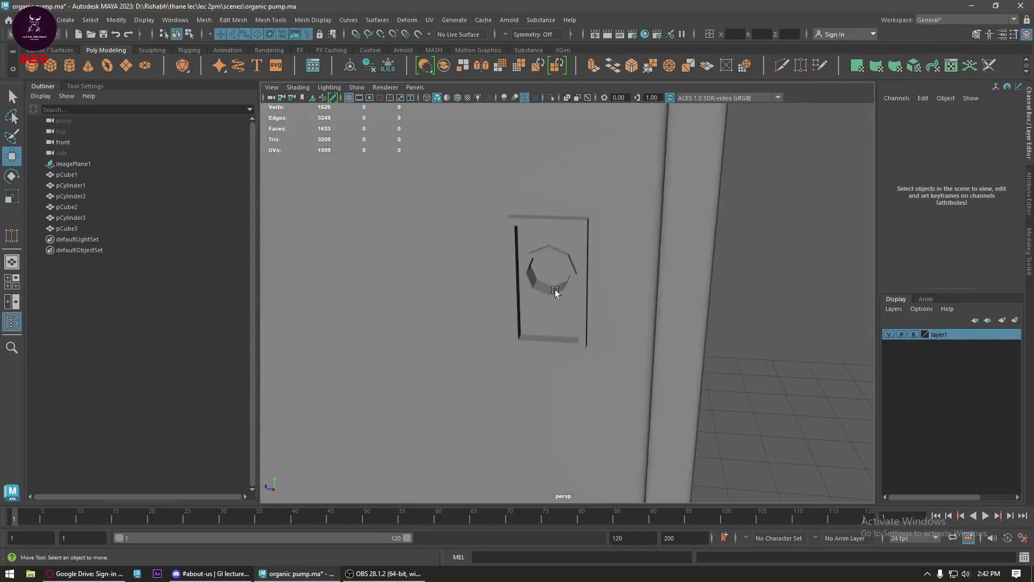
{"action": "left_click", "coordinate": [555, 289]}
{"action": "left_click_drag", "start_coordinate": [554, 289], "coordinate": [522, 296], "text": "alt"}
{"action": "right_click", "coordinate": [497, 257]}
{"action": "left_click", "coordinate": [496, 228]}
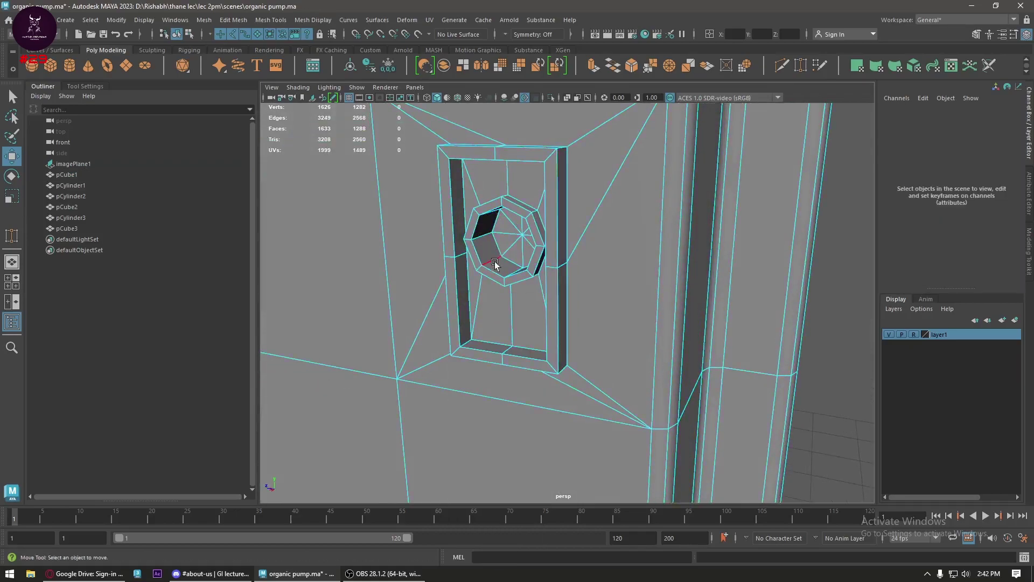
{"action": "left_click", "coordinate": [493, 260]}
{"action": "double_click", "coordinate": [514, 272]}
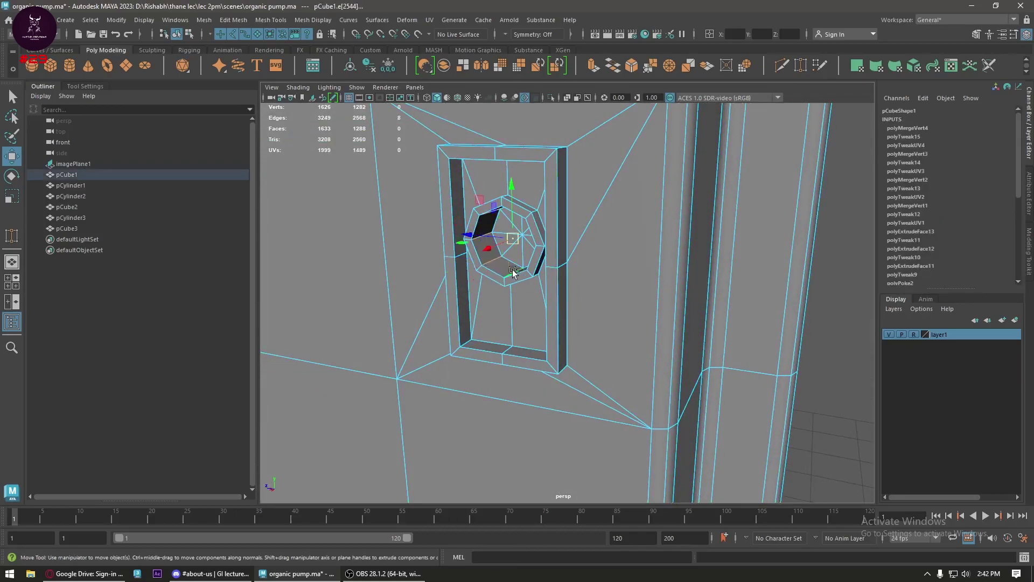
{"action": "right_click_drag", "start_coordinate": [513, 272], "coordinate": [604, 272], "text": "shift"}
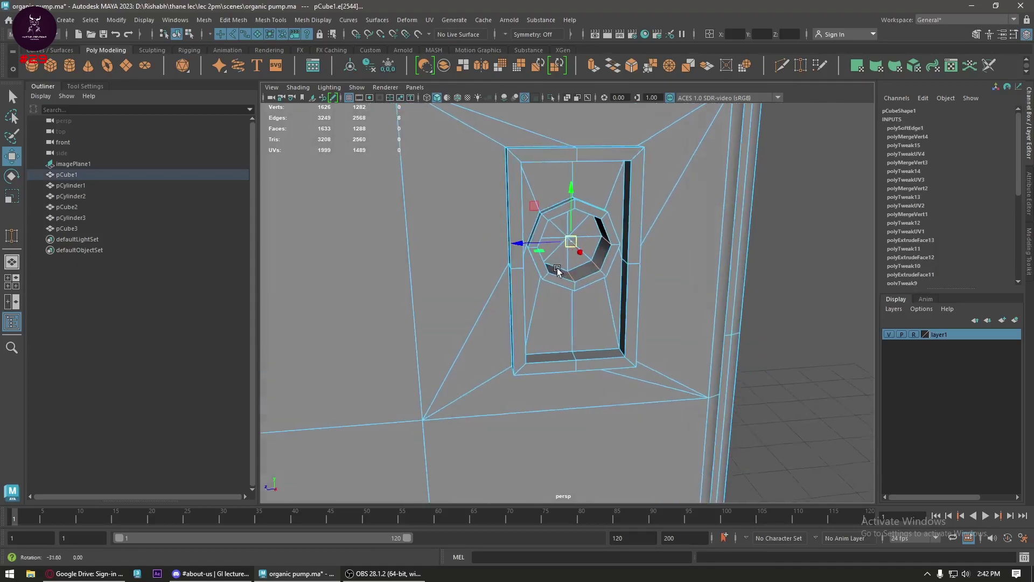
- Soften the inner octagon edge loop as polySoftEdge2 and select the outer octagon loop
{"action": "mouse_move", "coordinate": [556, 267]}
{"action": "left_mouse_down", "text": "alt"}
{"action": "mouse_move", "coordinate": [564, 231]}
{"action": "mouse_move", "coordinate": [594, 299]}
{"action": "left_mouse_up", "text": "alt"}
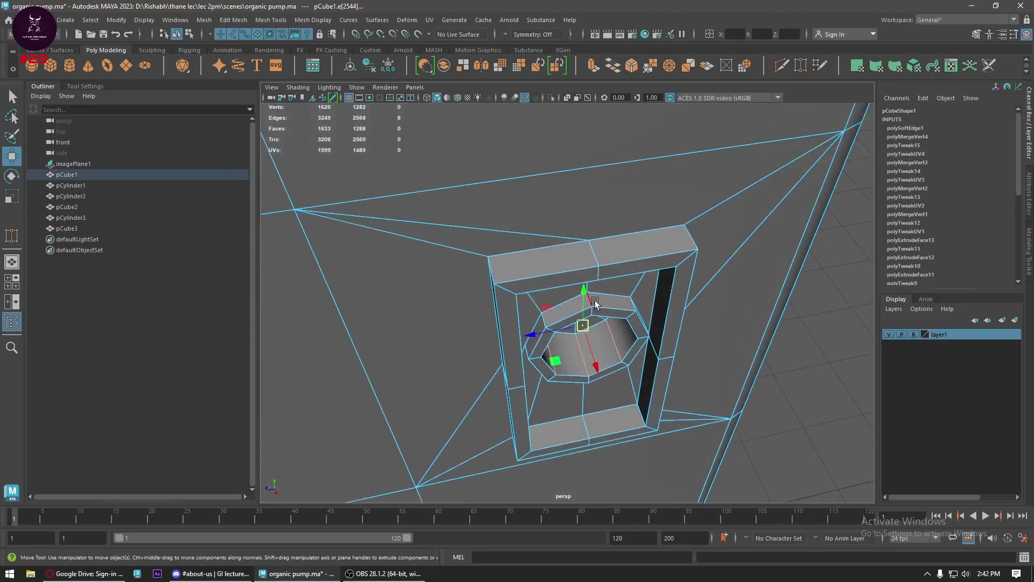
{"action": "left_click", "coordinate": [593, 299]}
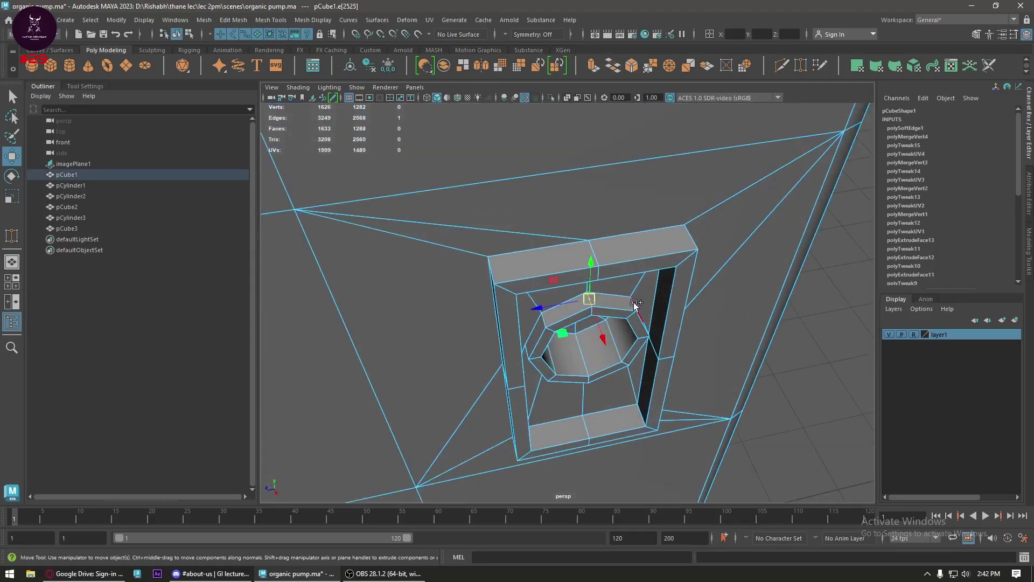
{"action": "double_click", "coordinate": [632, 302]}
{"action": "right_click_drag", "start_coordinate": [631, 303], "coordinate": [629, 349], "text": "shift"}
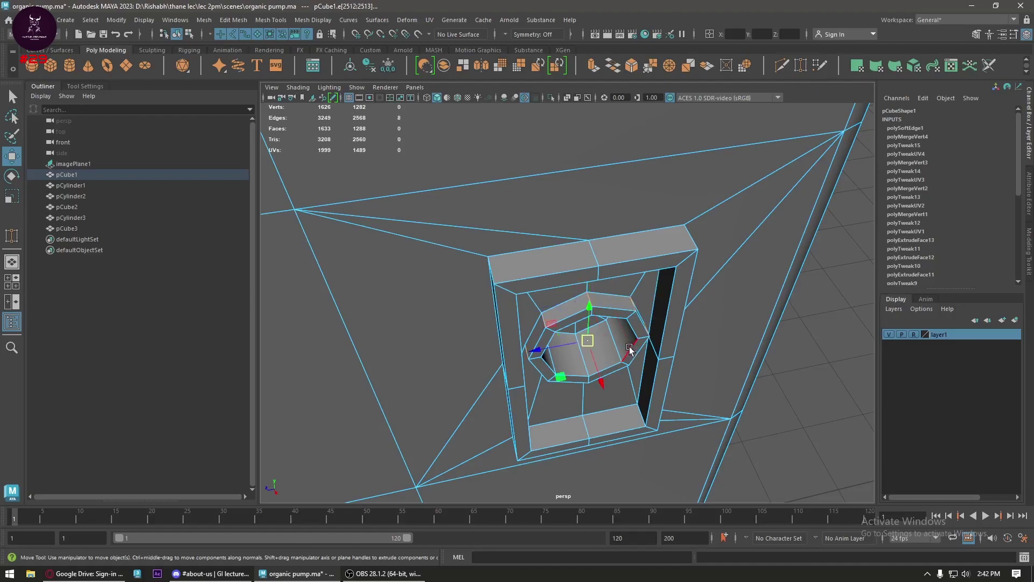
{"action": "left_click_drag", "start_coordinate": [568, 308], "coordinate": [582, 265], "text": "alt"}
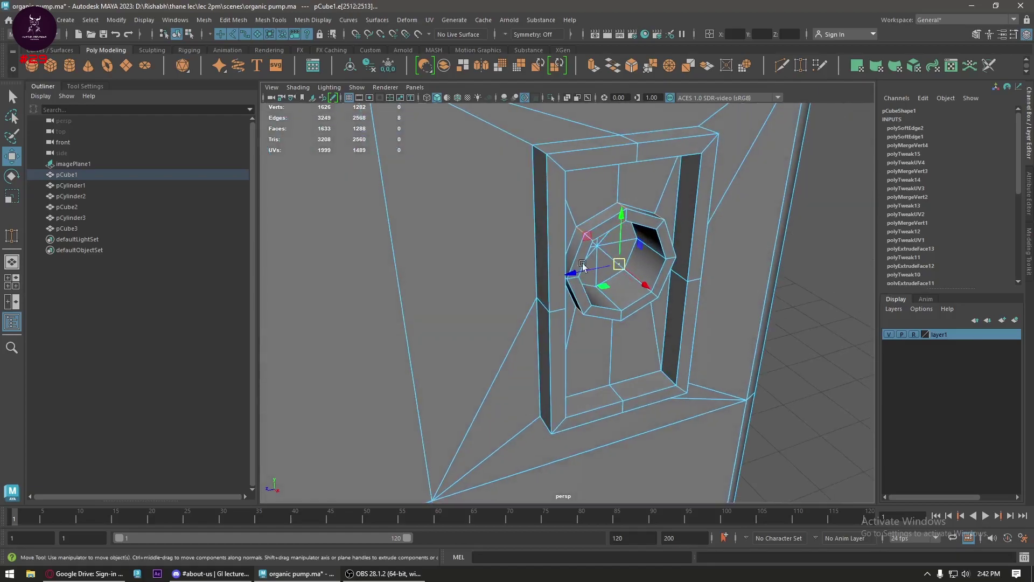
{"action": "double_click", "coordinate": [599, 224]}
- Bevel the outer octagon edge loop at Fraction 0.31
{"action": "right_click_drag", "start_coordinate": [600, 237], "coordinate": [722, 305], "text": "shift"}
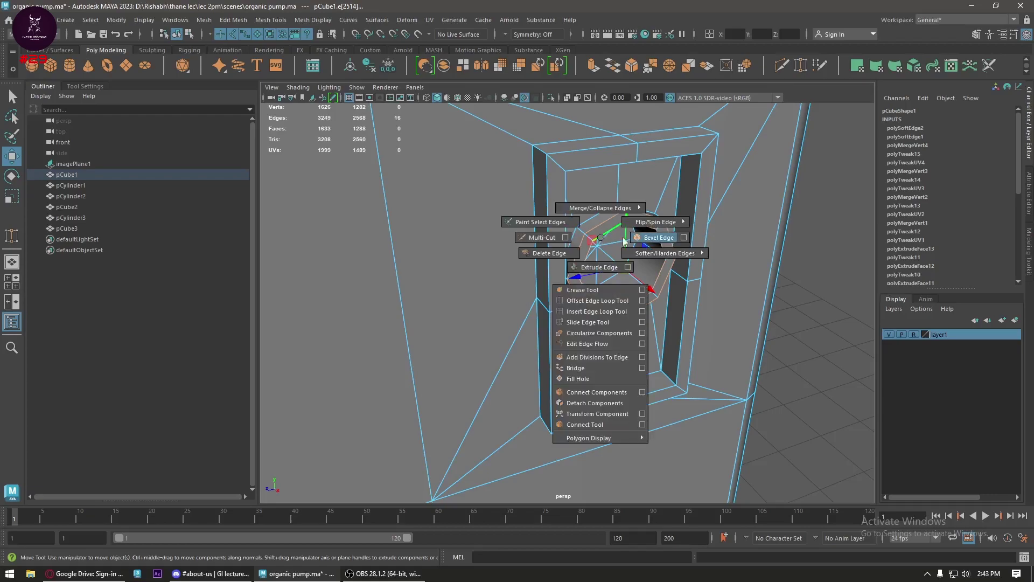
{"action": "left_click_drag", "start_coordinate": [721, 316], "coordinate": [715, 315]}
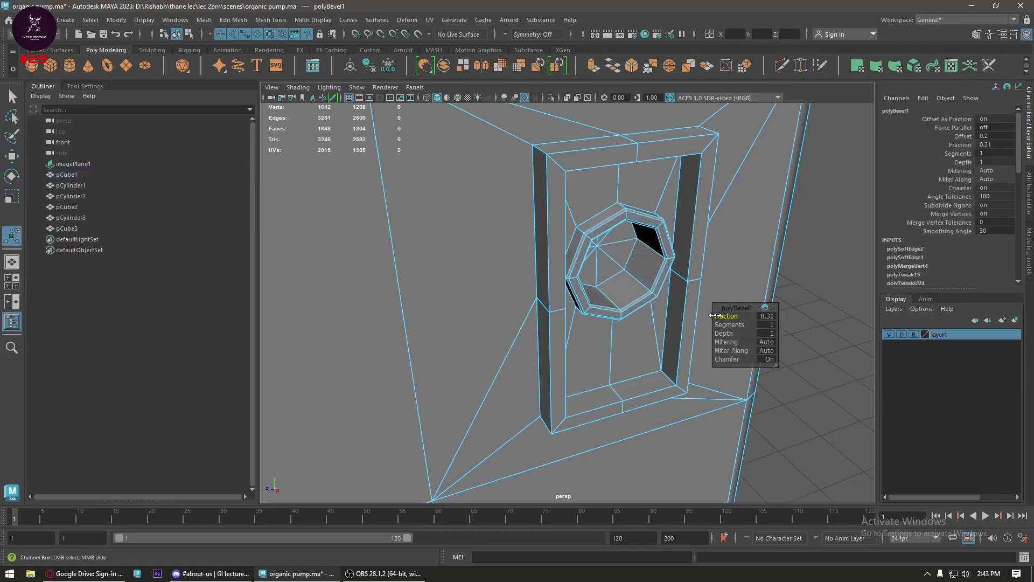
{"action": "key", "text": "w"}
- Bevel the inner and outer frame edge loops at Fraction 0.5, then deselect the mesh
{"action": "double_click", "coordinate": [689, 200]}
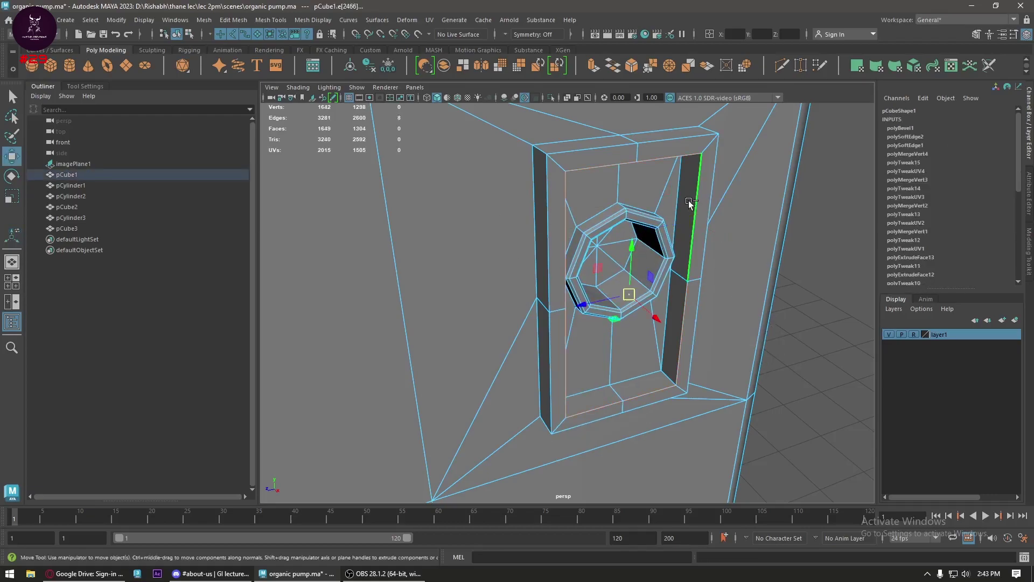
{"action": "double_click", "coordinate": [690, 131], "text": "shift"}
{"action": "right_click_drag", "start_coordinate": [691, 135], "coordinate": [725, 166], "text": "shift"}
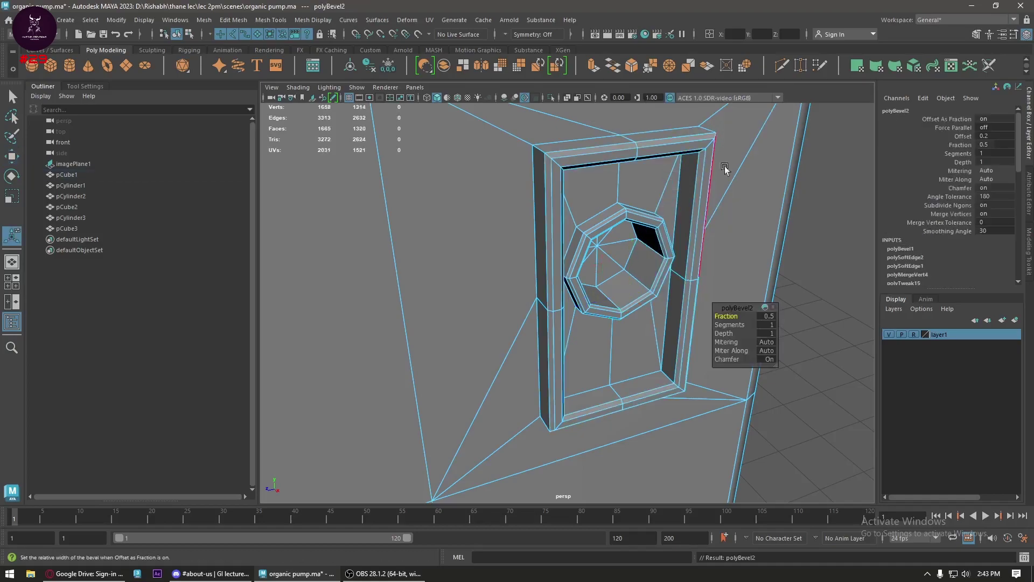
{"action": "mouse_move", "coordinate": [700, 261]}
{"action": "left_mouse_down", "text": "alt"}
{"action": "mouse_move", "coordinate": [673, 253]}
{"action": "mouse_move", "coordinate": [587, 296]}
{"action": "left_mouse_up", "text": "alt"}
{"action": "key", "text": "w"}
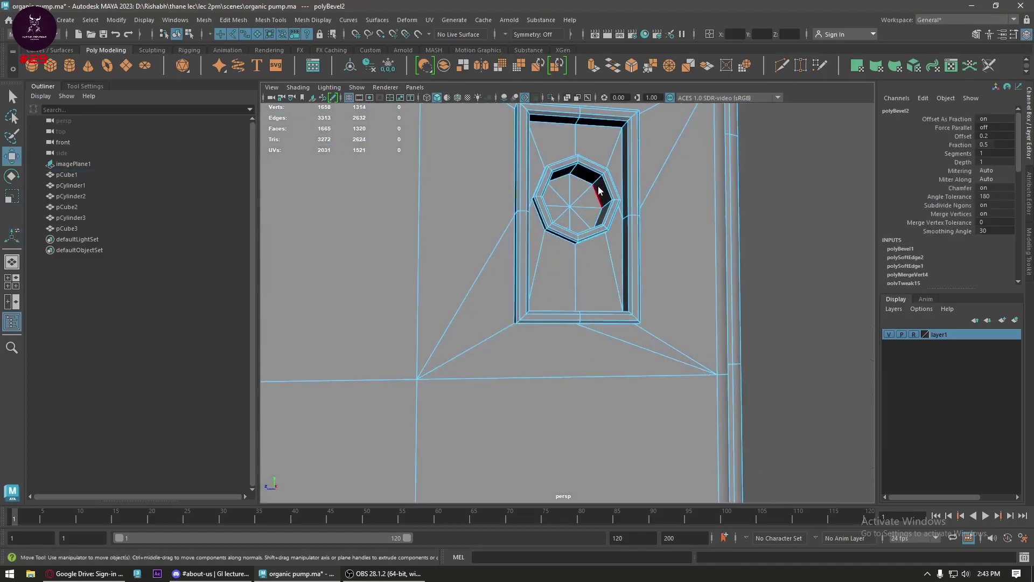
{"action": "right_click_drag", "start_coordinate": [598, 186], "coordinate": [658, 166]}
{"action": "scroll", "coordinate": [623, 359], "scroll_direction": "down", "scroll_amount": 5}
{"action": "left_click", "coordinate": [623, 358]}
{"action": "mouse_move", "coordinate": [623, 358]}
{"action": "left_mouse_down", "text": "alt"}
{"action": "mouse_move", "coordinate": [596, 404]}
{"action": "mouse_move", "coordinate": [645, 418]}
{"action": "mouse_move", "coordinate": [586, 346]}
{"action": "mouse_move", "coordinate": [617, 376]}
{"action": "mouse_move", "coordinate": [499, 351]}
{"action": "left_mouse_up", "text": "alt"}
- Zoom into the front reference view, then switch to the Opera browser from the taskbar
{"action": "key", "text": "space"}
{"action": "scroll", "coordinate": [499, 351], "scroll_direction": "up", "scroll_amount": 2}
{"action": "scroll", "coordinate": [429, 277], "scroll_direction": "up", "scroll_amount": 3}
{"action": "scroll", "coordinate": [434, 269], "scroll_direction": "up", "scroll_amount": 3}
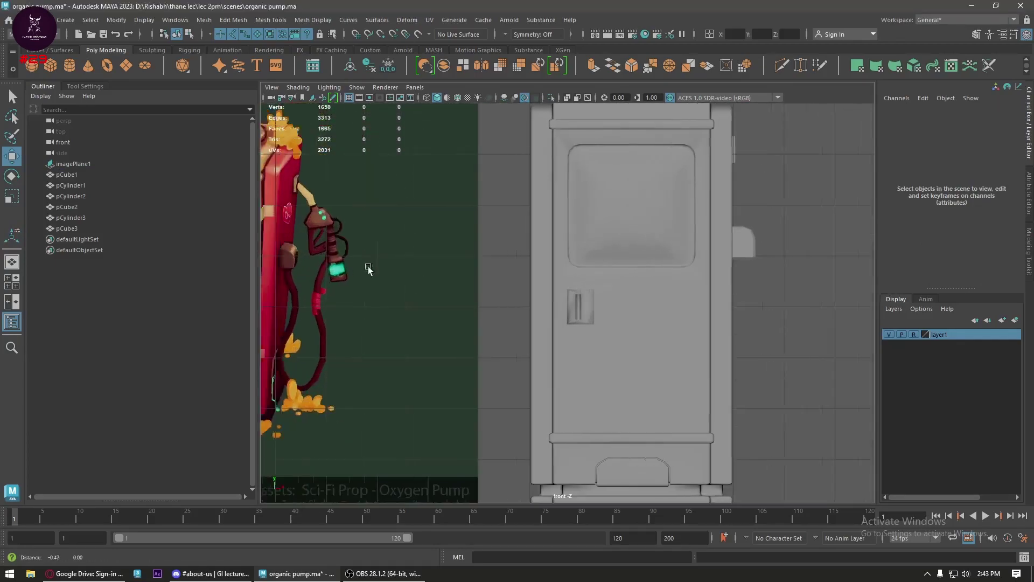
{"action": "scroll", "coordinate": [434, 269], "scroll_direction": "up", "scroll_amount": 3}
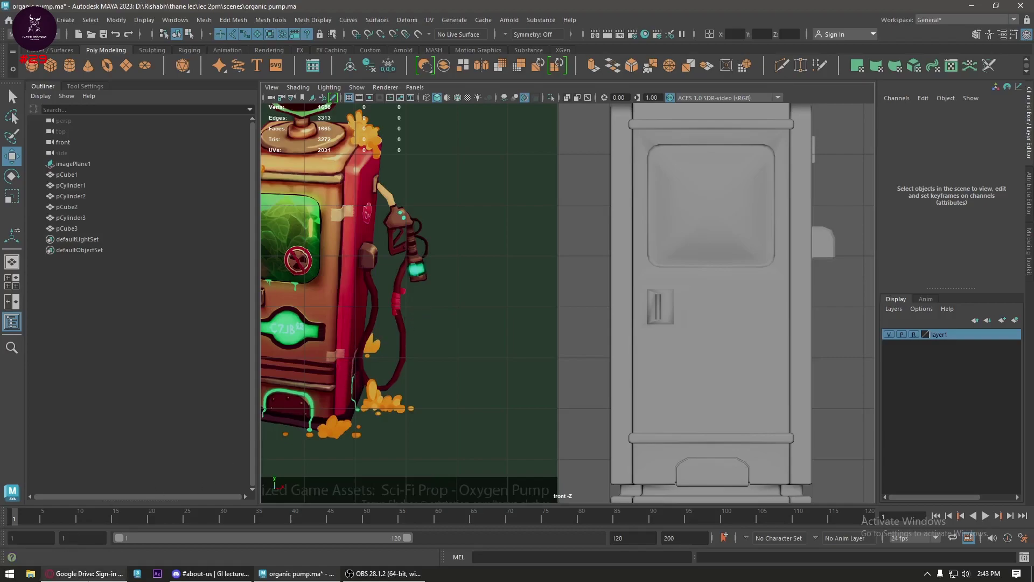
{"action": "left_click", "coordinate": [85, 573]}
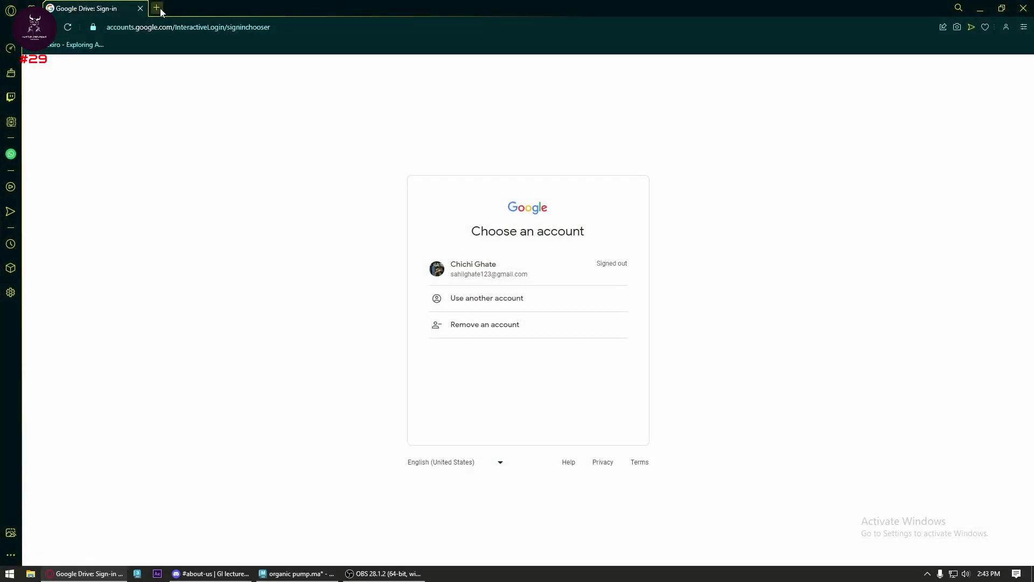
- In a new tab, Google 'fuel pump' and browse the image results
{"action": "left_click", "coordinate": [156, 7]}
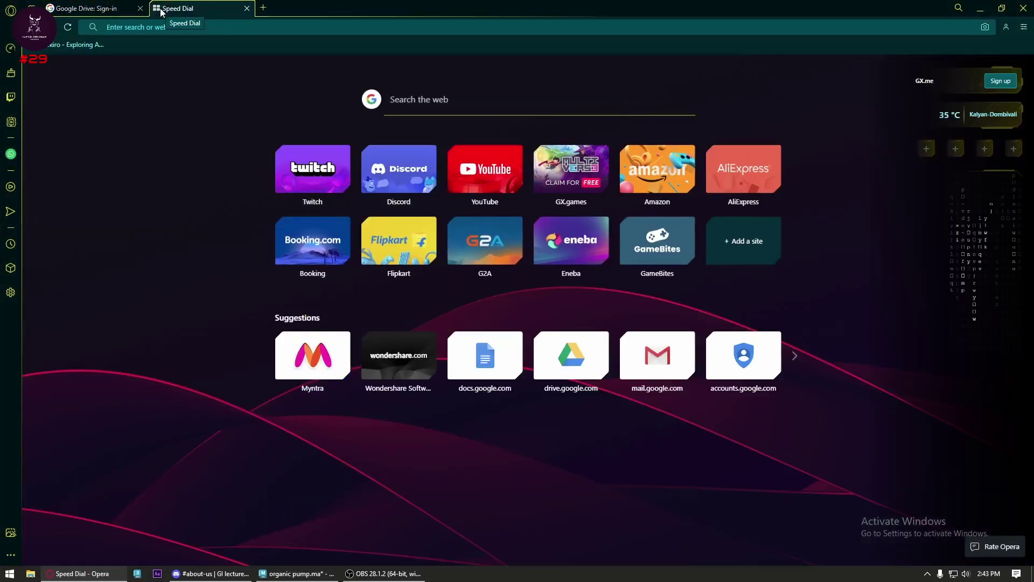
{"action": "type", "text": "fuel p"}
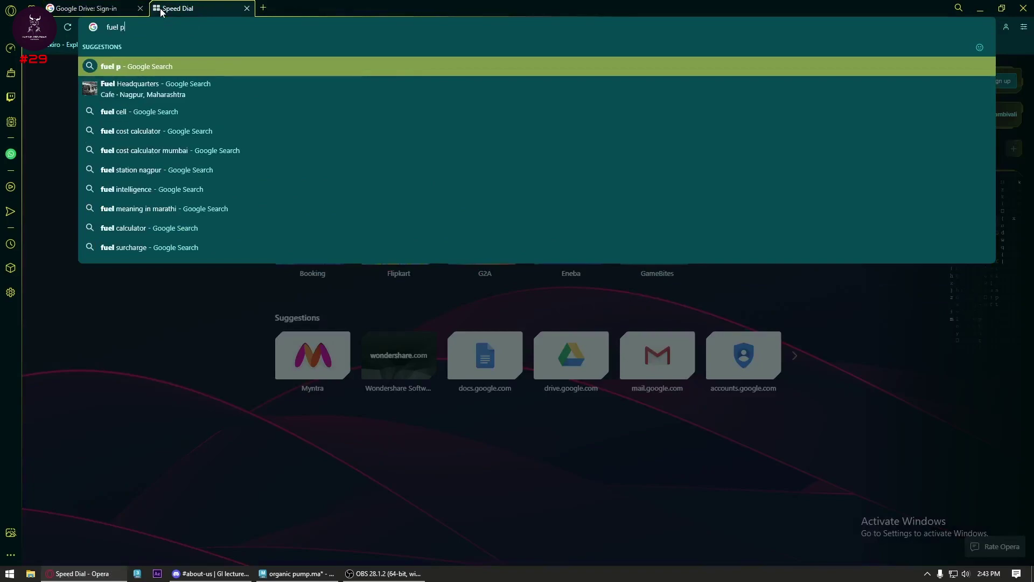
{"action": "type", "text": "ump"}
{"action": "key", "text": "Return"}
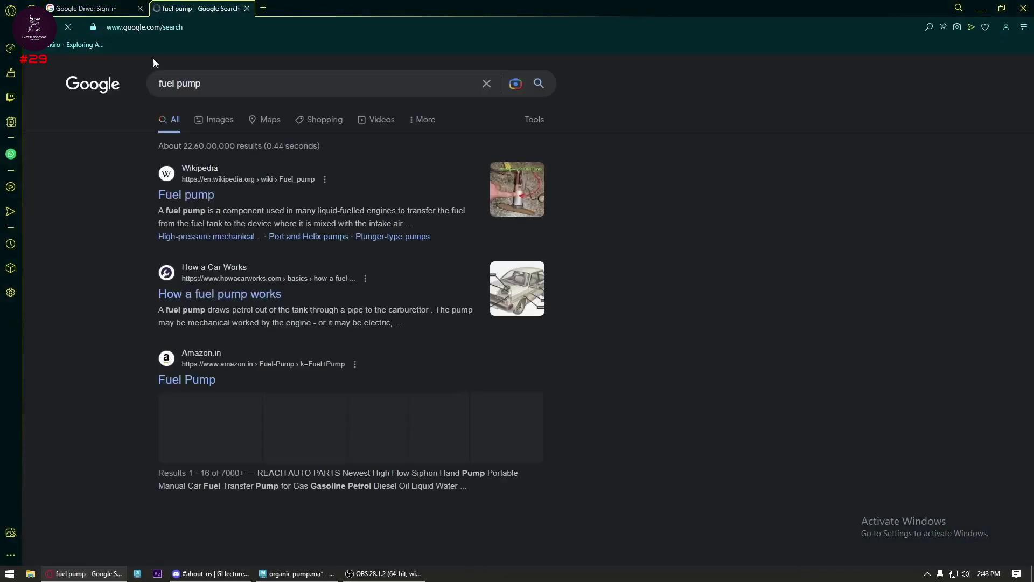
{"action": "left_click", "coordinate": [223, 121]}
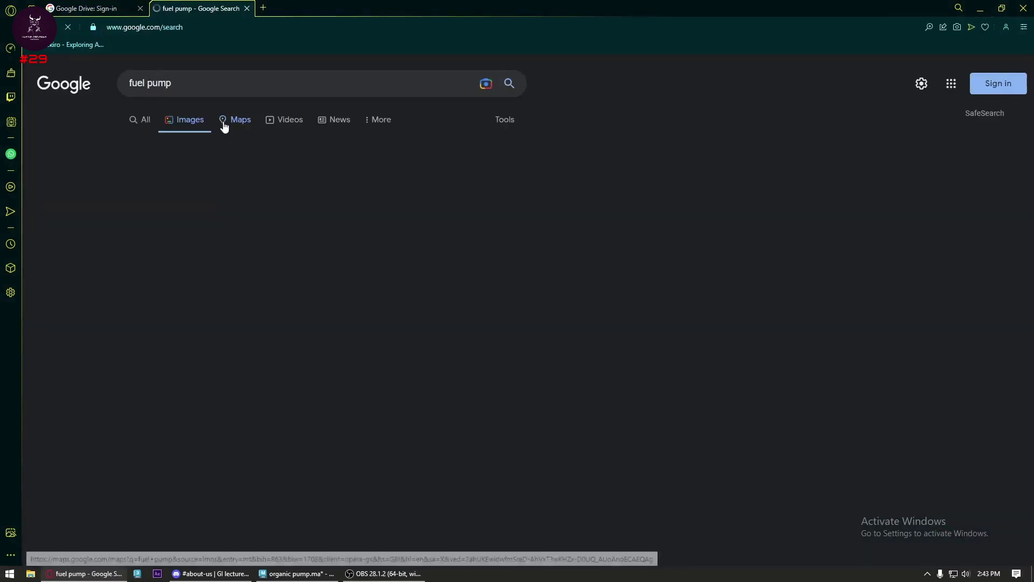
{"action": "scroll", "coordinate": [392, 279], "scroll_direction": "down", "scroll_amount": 5}
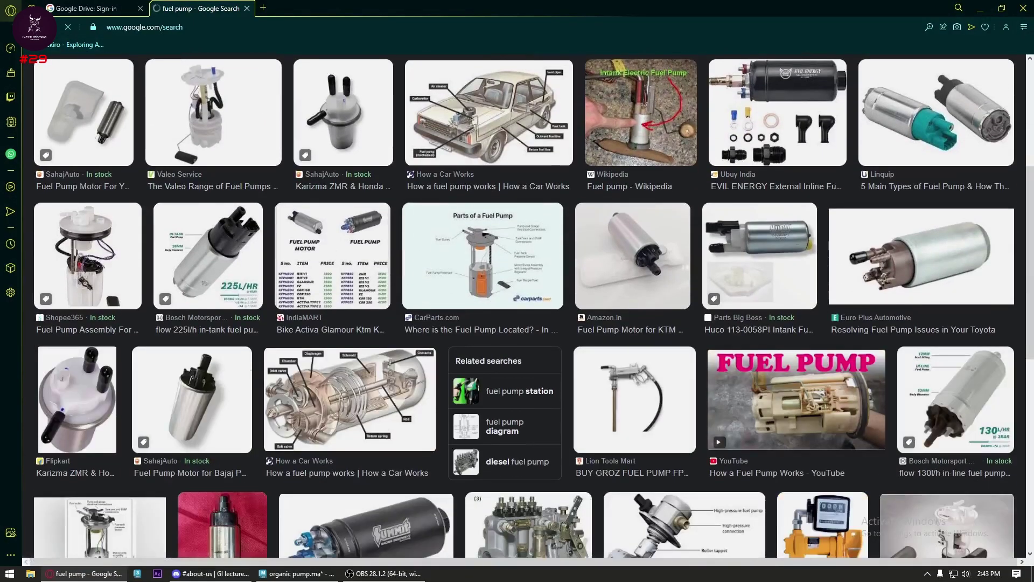
{"action": "scroll", "coordinate": [278, 177], "scroll_direction": "down", "scroll_amount": 1}
{"action": "scroll", "coordinate": [278, 178], "scroll_direction": "up", "scroll_amount": 6}
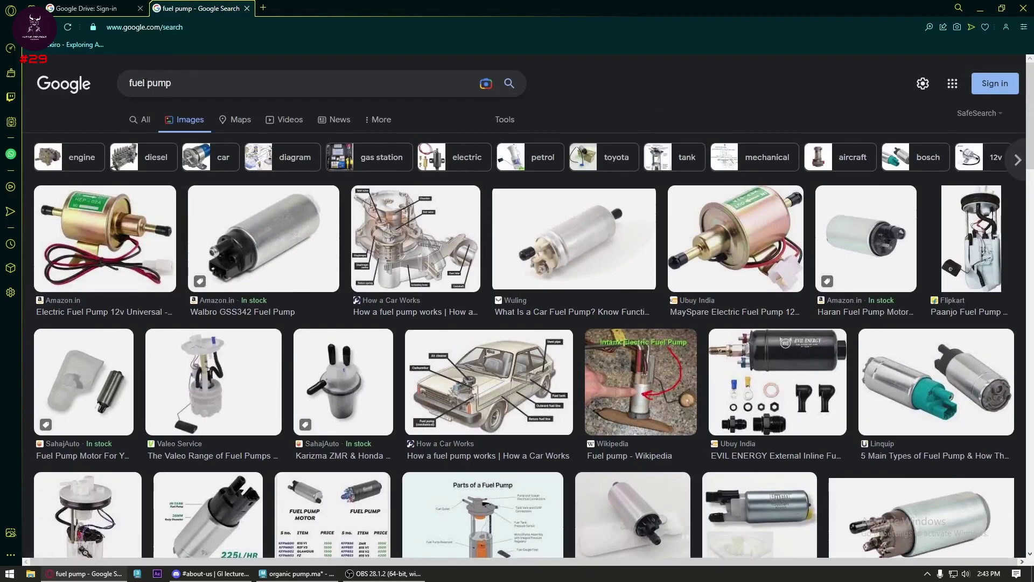
- Re-search images for 'pump', then return to the 'fuel pump' All results
{"action": "left_click", "coordinate": [147, 83]}
{"action": "key", "text": "BackSpace"}
{"action": "key", "text": "BackSpace"}
{"action": "key", "text": "BackSpace"}
{"action": "key", "text": "BackSpace"}
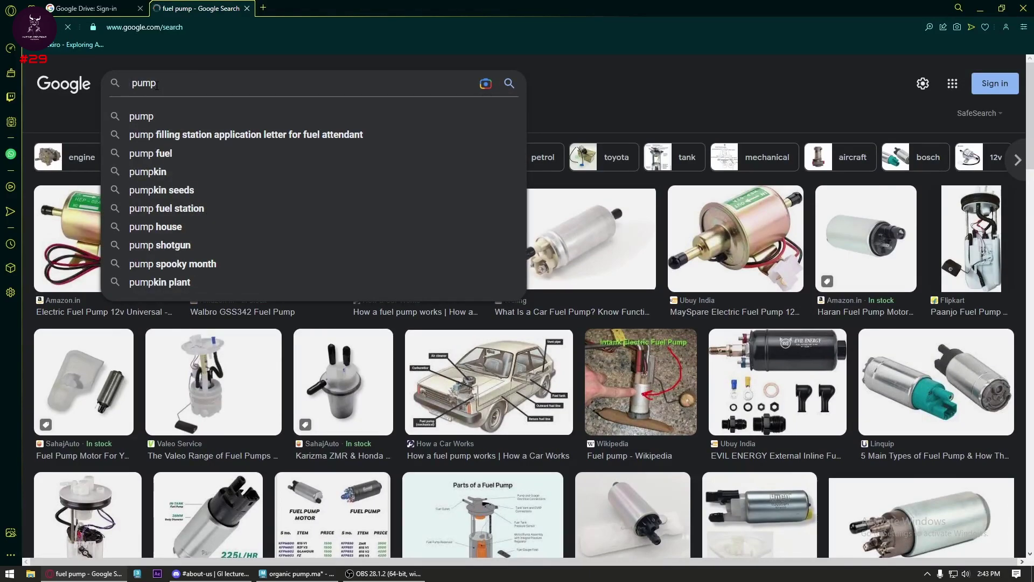
{"action": "key", "text": "Return"}
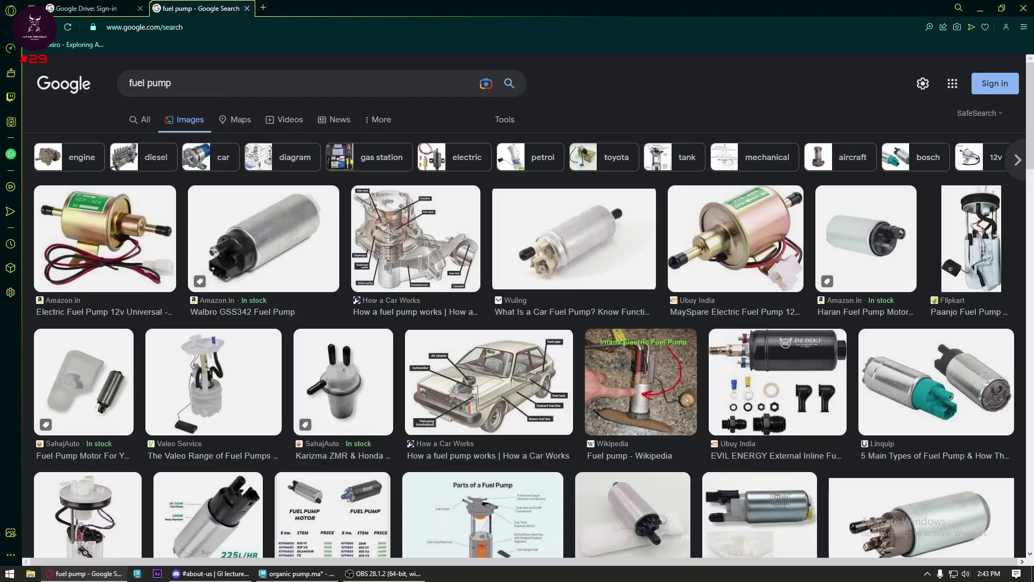
{"action": "left_click", "coordinate": [140, 119]}
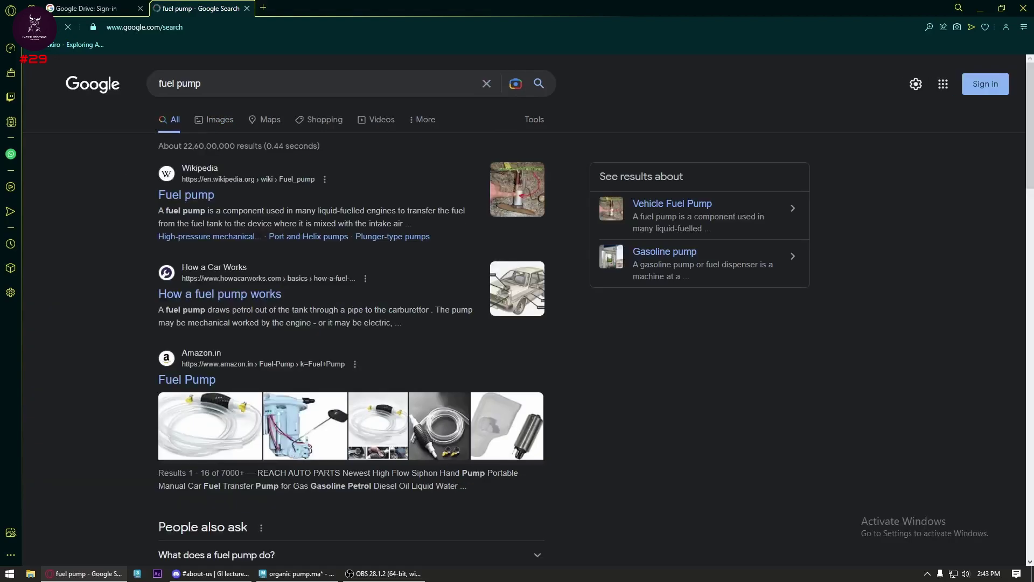
{"action": "left_click", "coordinate": [205, 80]}
{"action": "left_click", "coordinate": [204, 27]}
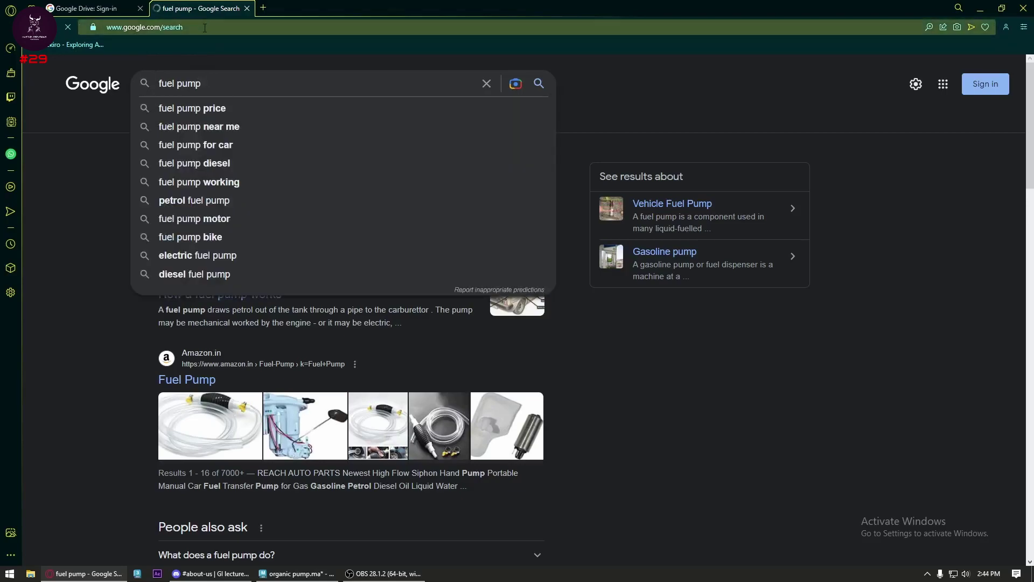
- Google 'sketchfab', open sketchfab.com, search 'pump' and open the Gas Pump - Texaco 60's model
{"action": "type", "text": "sket"}
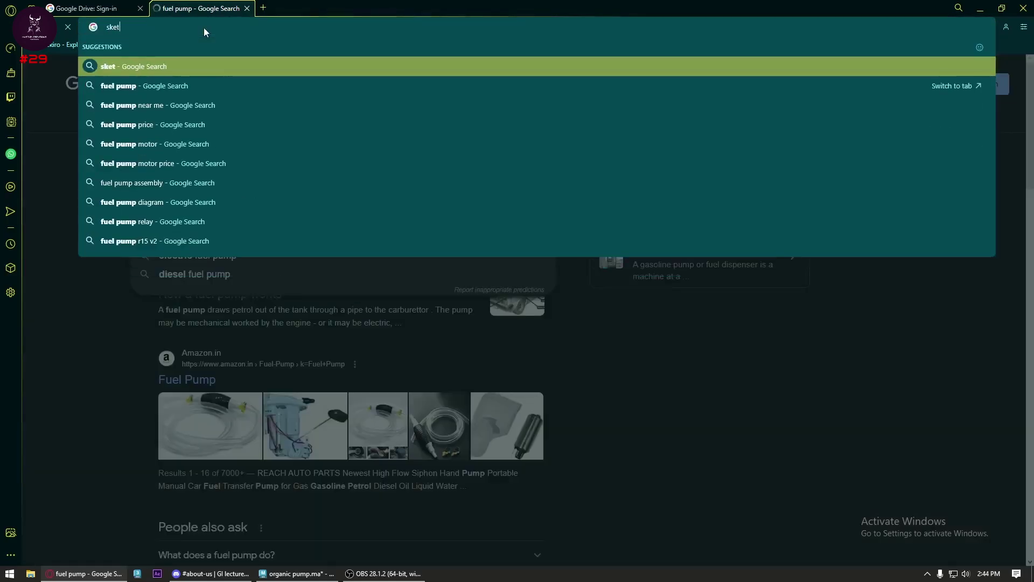
{"action": "type", "text": "chfab"}
{"action": "key", "text": "Return"}
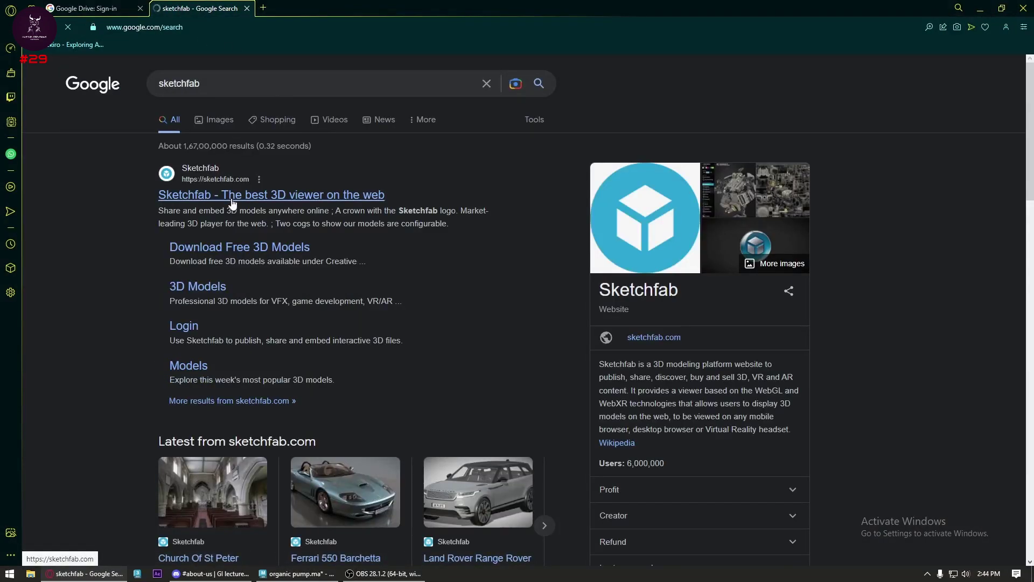
{"action": "left_click", "coordinate": [233, 202]}
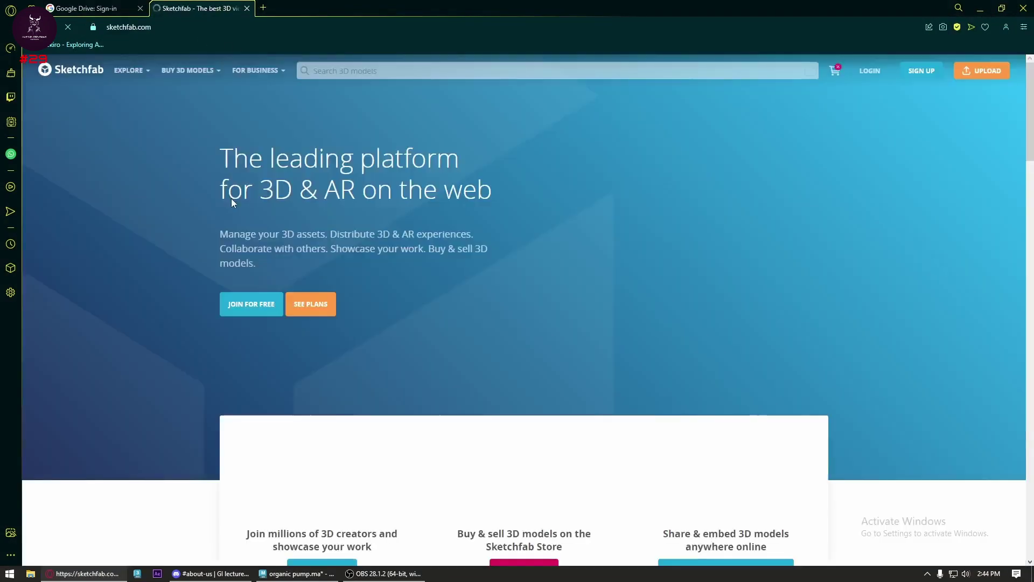
{"action": "left_click", "coordinate": [366, 73]}
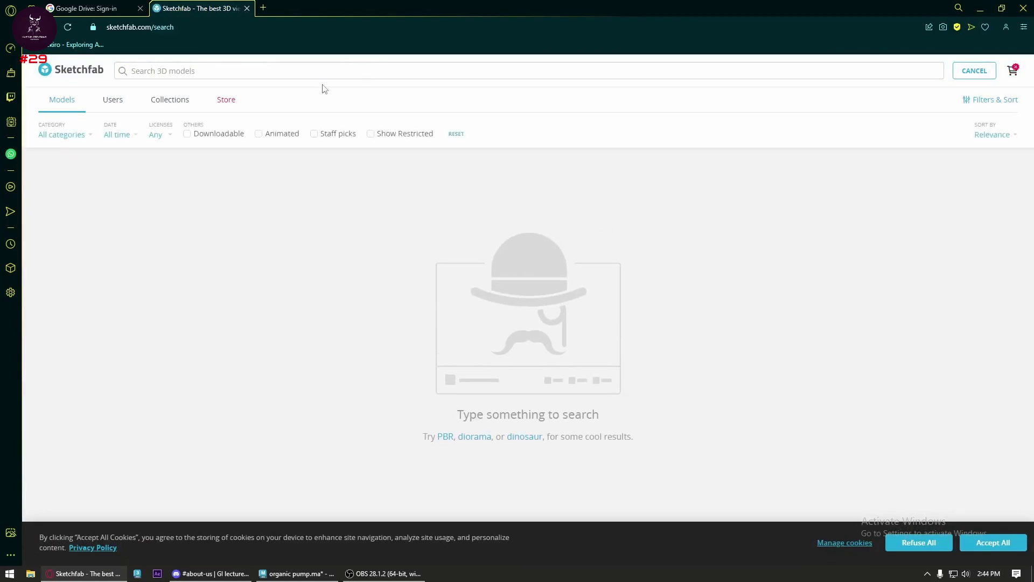
{"action": "type", "text": "pump"}
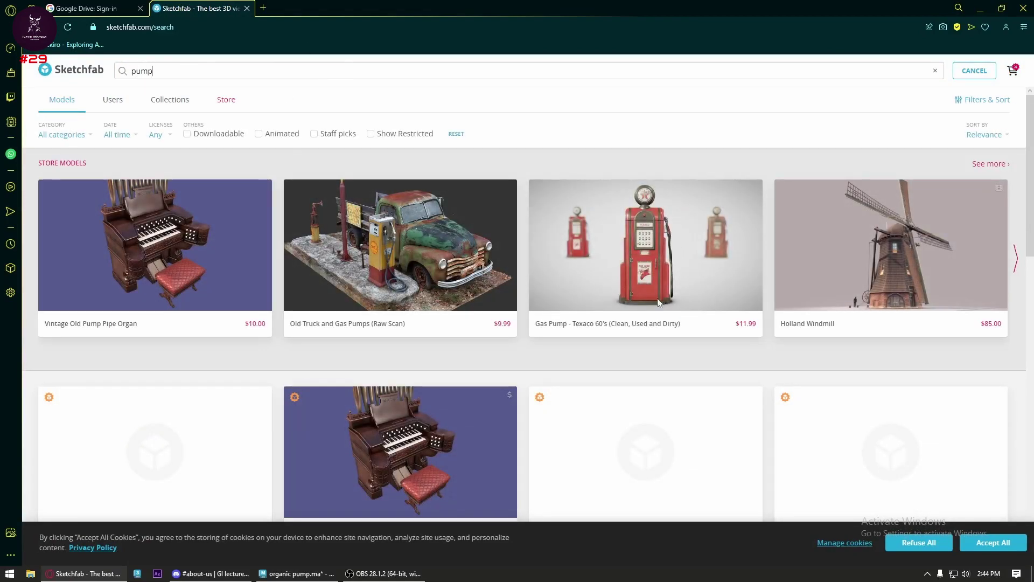
{"action": "left_click", "coordinate": [658, 302]}
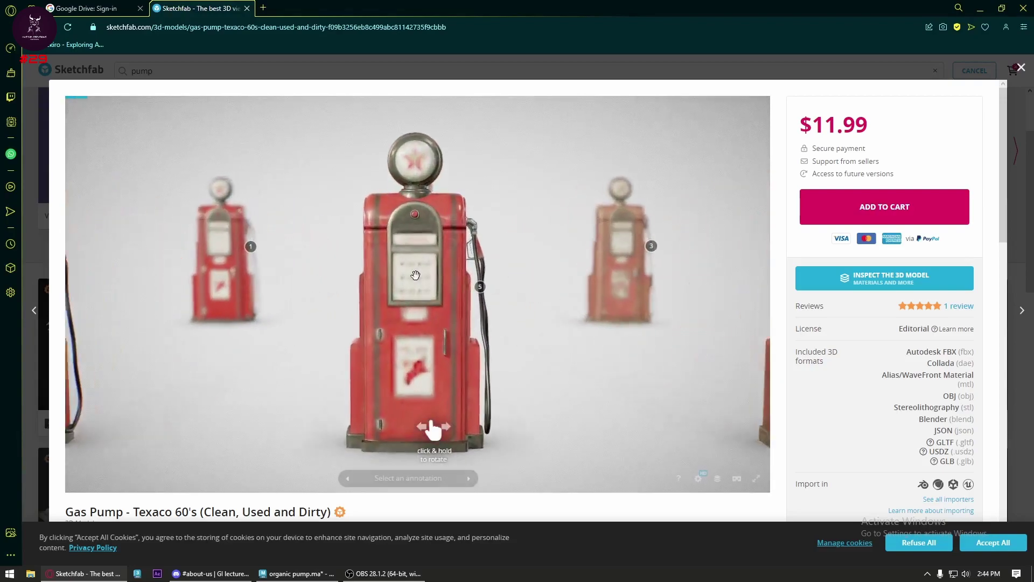
- Orbit and zoom around the Texaco pump, close it, and open the Retro Gas Pump model
{"action": "mouse_move", "coordinate": [415, 275]}
{"action": "left_mouse_down"}
{"action": "mouse_move", "coordinate": [517, 242]}
{"action": "mouse_move", "coordinate": [371, 366]}
{"action": "mouse_move", "coordinate": [411, 286]}
{"action": "mouse_move", "coordinate": [381, 307]}
{"action": "mouse_move", "coordinate": [397, 310]}
{"action": "left_mouse_up"}
{"action": "scroll", "coordinate": [517, 242], "scroll_direction": "up", "scroll_amount": 3}
{"action": "scroll", "coordinate": [397, 310], "scroll_direction": "down", "scroll_amount": 3}
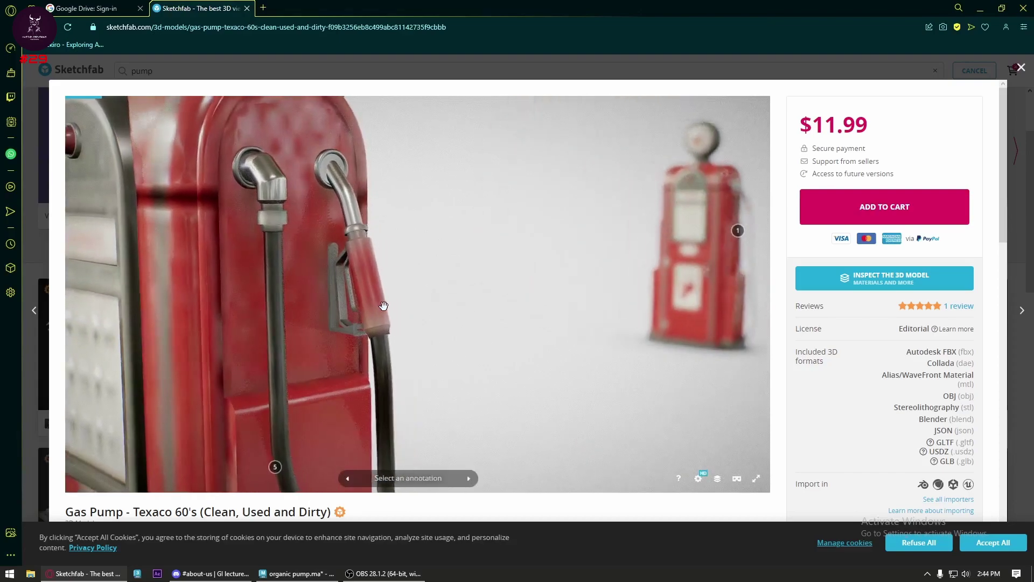
{"action": "mouse_move", "coordinate": [485, 340]}
{"action": "left_mouse_down"}
{"action": "mouse_move", "coordinate": [547, 353]}
{"action": "mouse_move", "coordinate": [306, 311]}
{"action": "mouse_move", "coordinate": [321, 270]}
{"action": "mouse_move", "coordinate": [295, 323]}
{"action": "mouse_move", "coordinate": [464, 277]}
{"action": "left_mouse_up"}
{"action": "scroll", "coordinate": [464, 277], "scroll_direction": "up", "scroll_amount": 2}
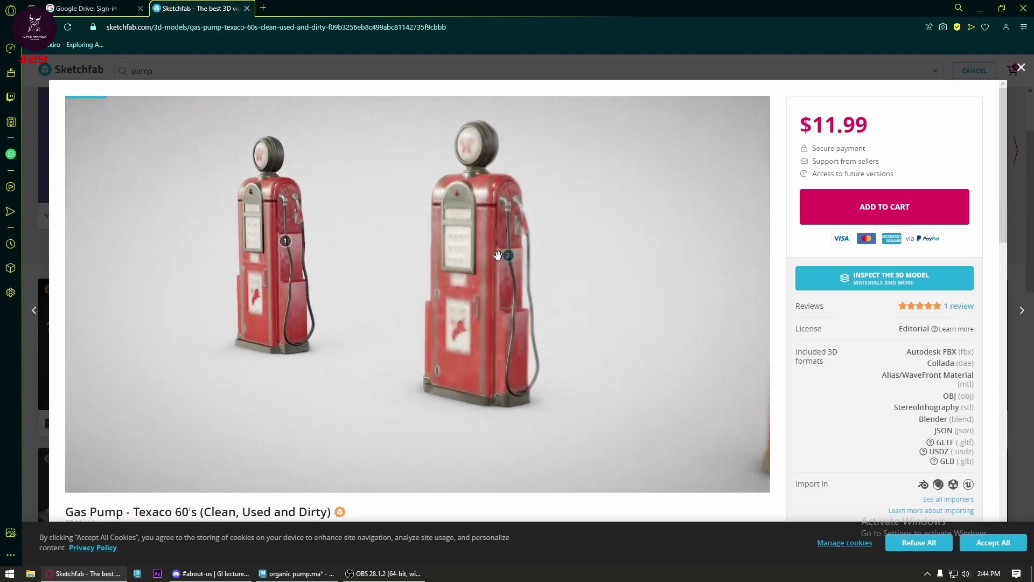
{"action": "left_click", "coordinate": [1020, 67]}
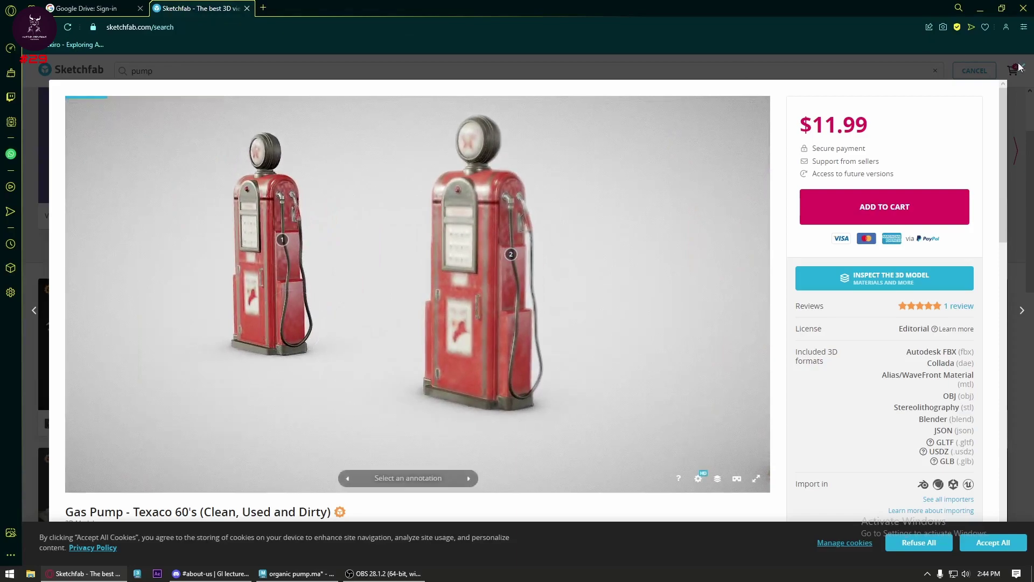
{"action": "scroll", "coordinate": [631, 278], "scroll_direction": "down", "scroll_amount": 1}
{"action": "left_click", "coordinate": [631, 278]}
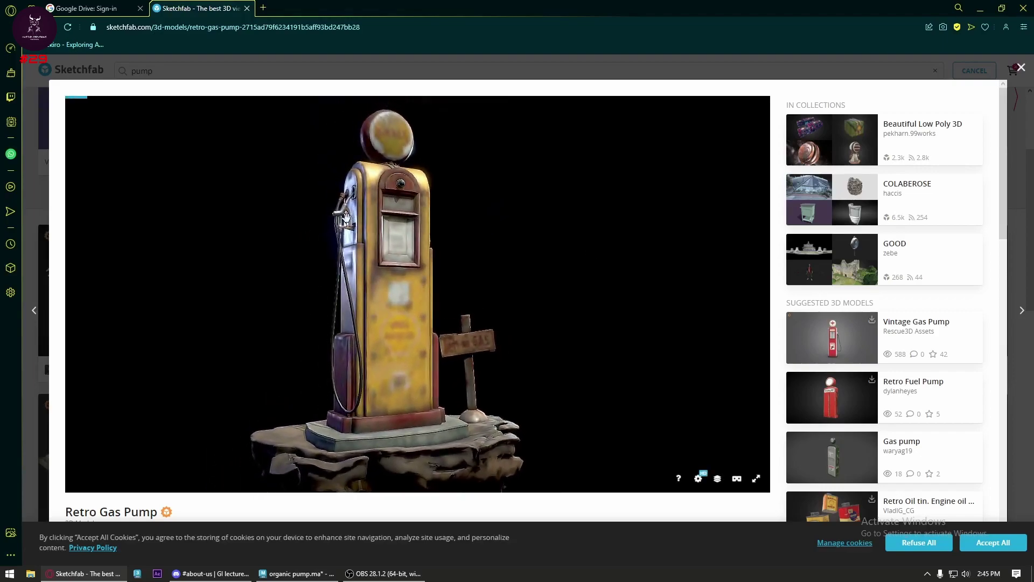
- Zoom toward the Retro Gas Pump's nozzle, then open the suggested Gas pump and orbit its nozzle
{"action": "scroll", "coordinate": [412, 291], "scroll_direction": "up", "scroll_amount": 5}
{"action": "left_click_drag", "start_coordinate": [412, 291], "coordinate": [437, 321]}
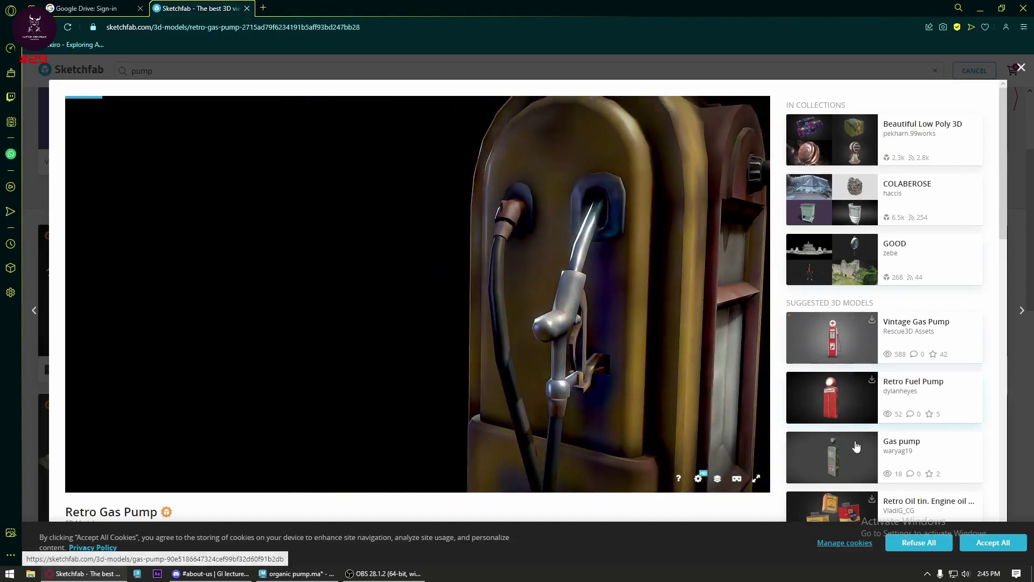
{"action": "left_click", "coordinate": [856, 447]}
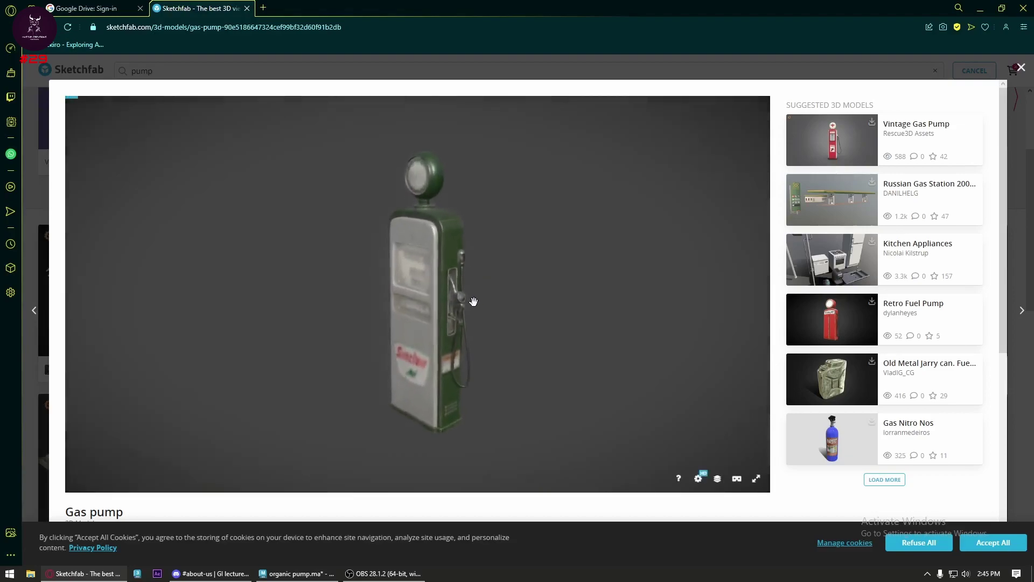
{"action": "scroll", "coordinate": [472, 300], "scroll_direction": "up", "scroll_amount": 3}
{"action": "scroll", "coordinate": [474, 300], "scroll_direction": "up", "scroll_amount": 3}
{"action": "scroll", "coordinate": [512, 323], "scroll_direction": "up", "scroll_amount": 2}
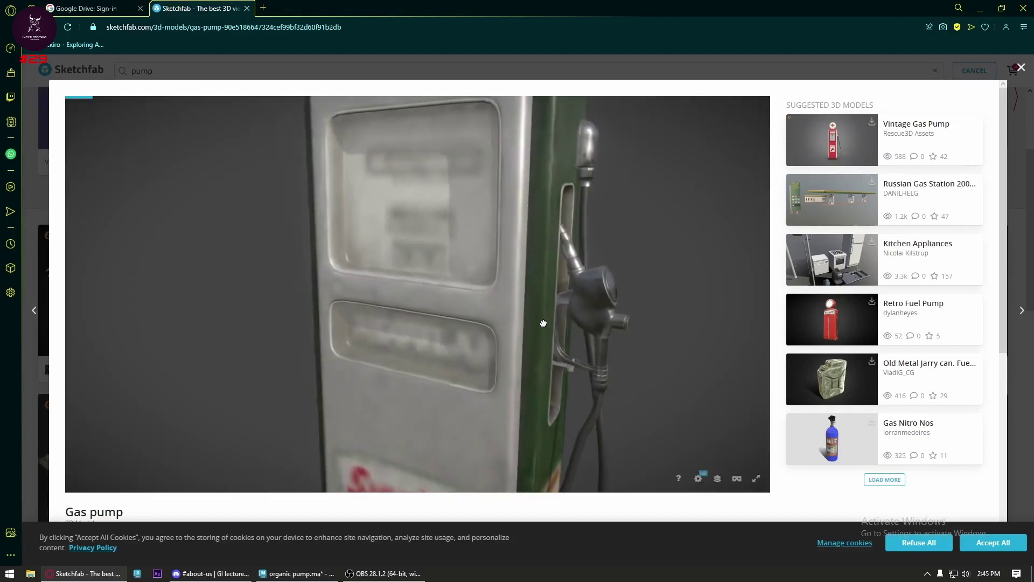
{"action": "scroll", "coordinate": [543, 323], "scroll_direction": "up", "scroll_amount": 2}
{"action": "mouse_move", "coordinate": [522, 308]}
{"action": "left_mouse_down"}
{"action": "mouse_move", "coordinate": [482, 295]}
{"action": "mouse_move", "coordinate": [448, 306]}
{"action": "mouse_move", "coordinate": [531, 274]}
{"action": "left_mouse_up"}
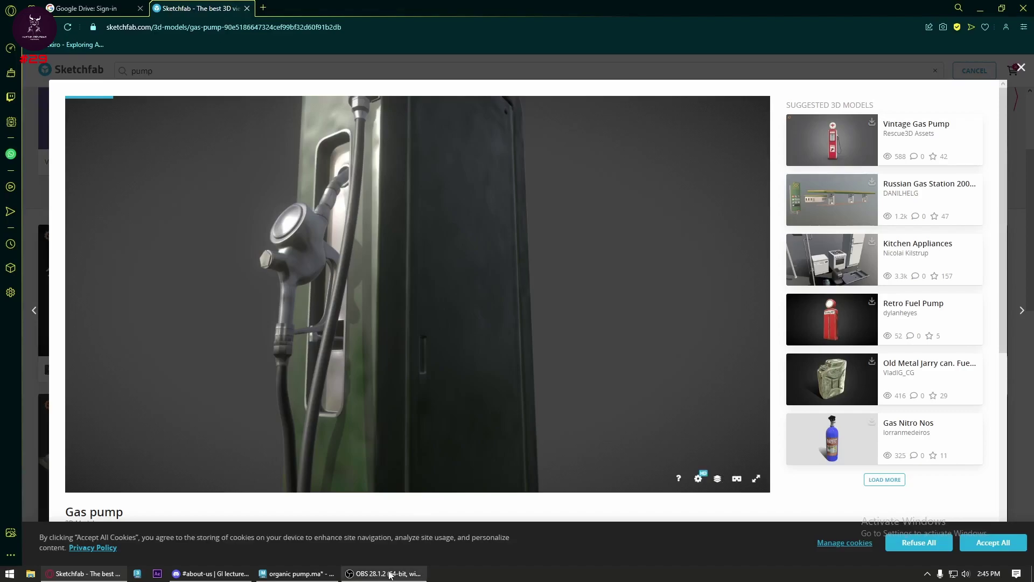
- Back in Maya, draw cube pCube4 beside the nozzle and lower its top-left vertex to slant it
{"action": "left_click", "coordinate": [296, 573]}
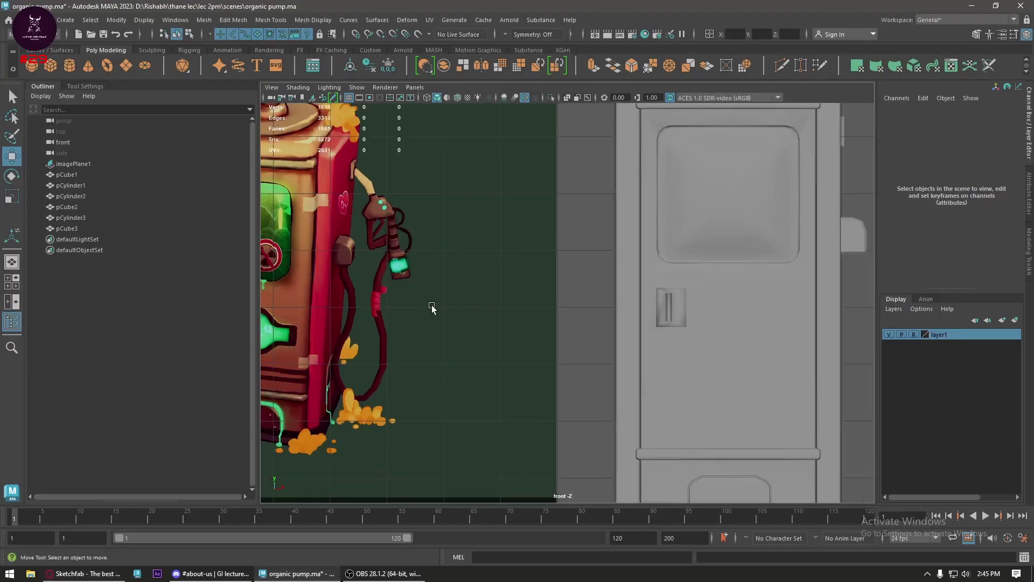
{"action": "left_click", "coordinate": [53, 66]}
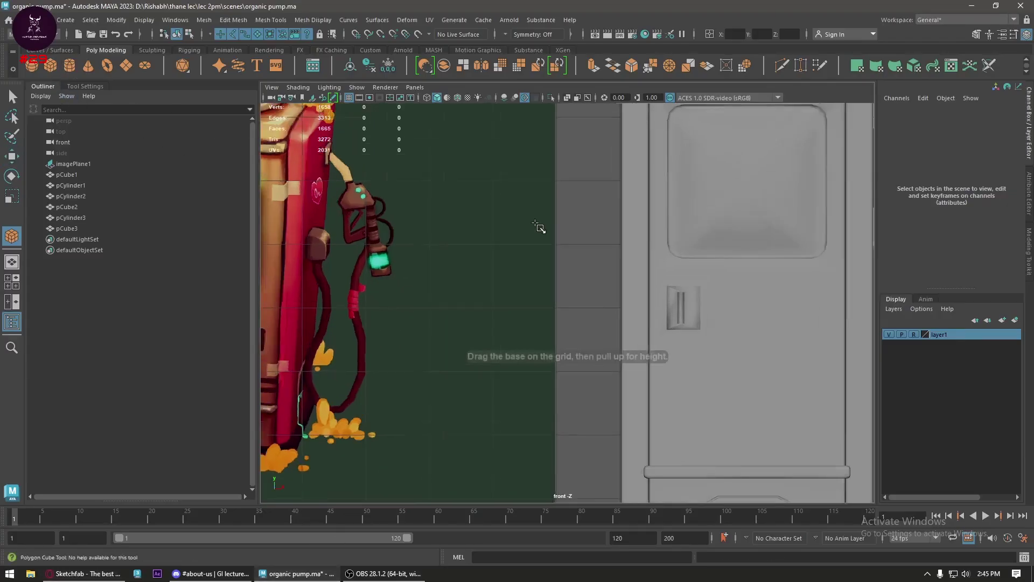
{"action": "left_click_drag", "start_coordinate": [443, 174], "coordinate": [542, 269]}
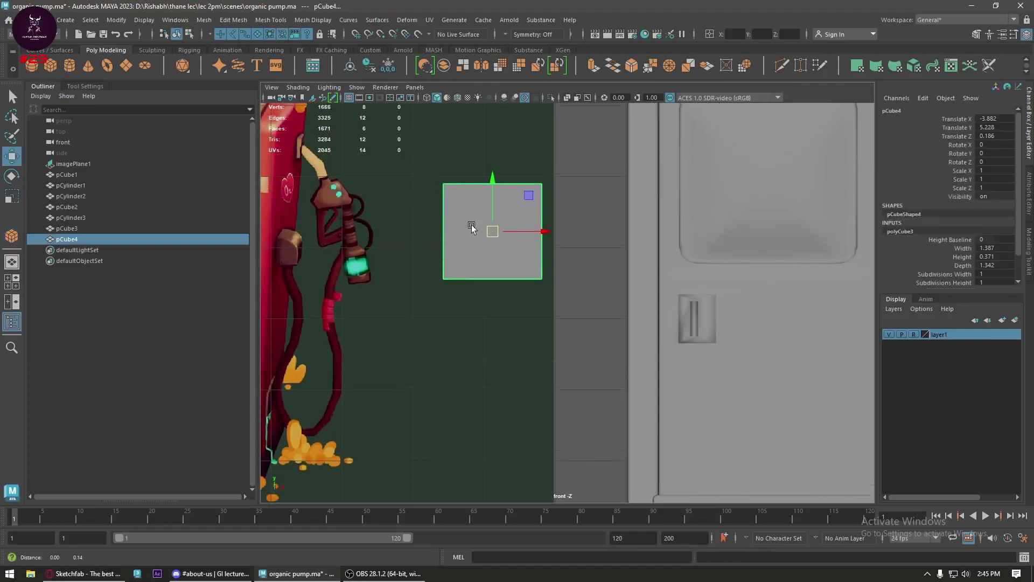
{"action": "right_click_drag", "start_coordinate": [464, 191], "coordinate": [431, 187]}
{"action": "left_click_drag", "start_coordinate": [421, 202], "coordinate": [422, 203]}
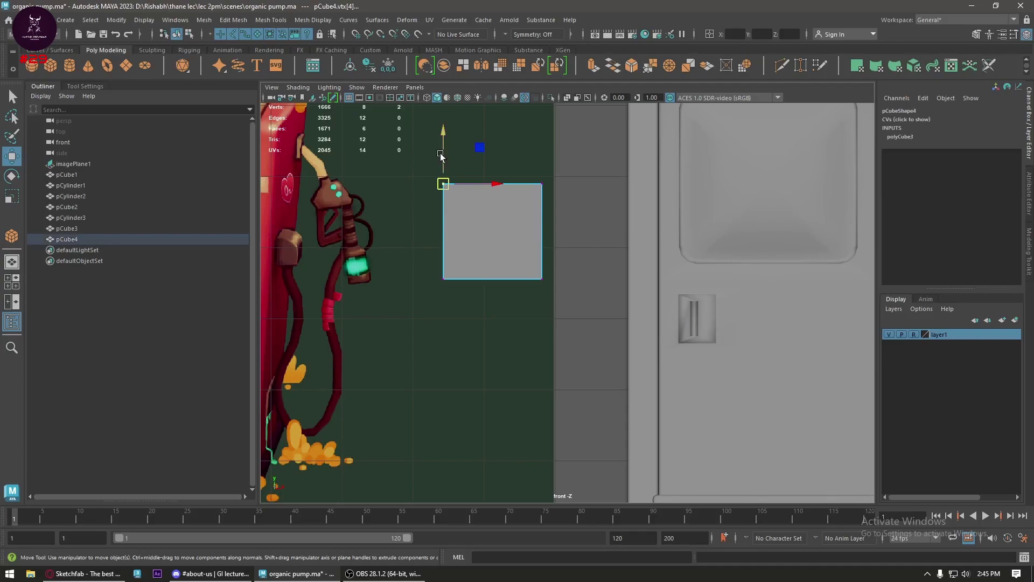
{"action": "left_click_drag", "start_coordinate": [444, 156], "coordinate": [443, 205]}
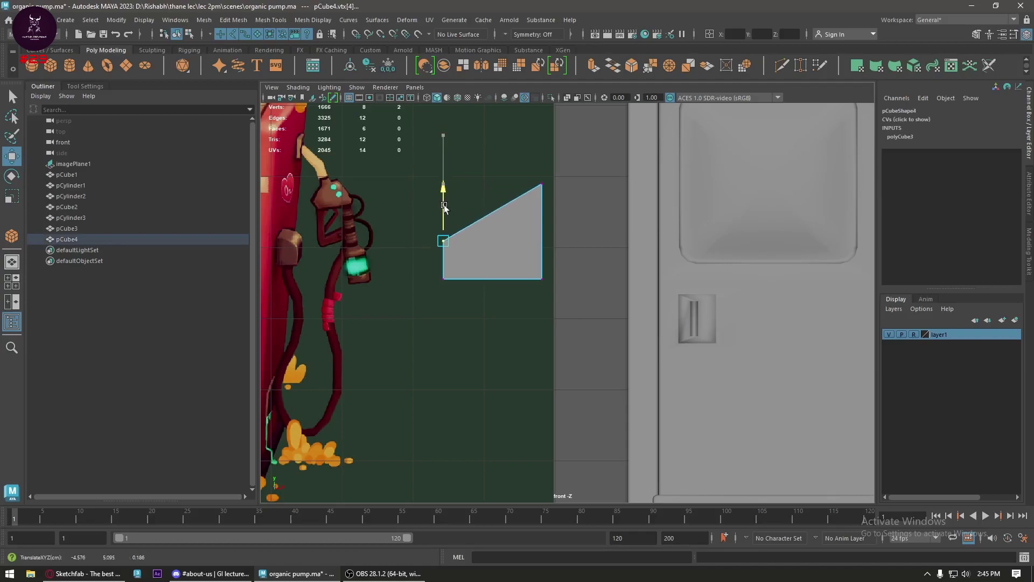
- Multi-Cut a vertical edge through the panel and bevel it at Fraction 0.31
{"action": "left_click", "coordinate": [782, 63]}
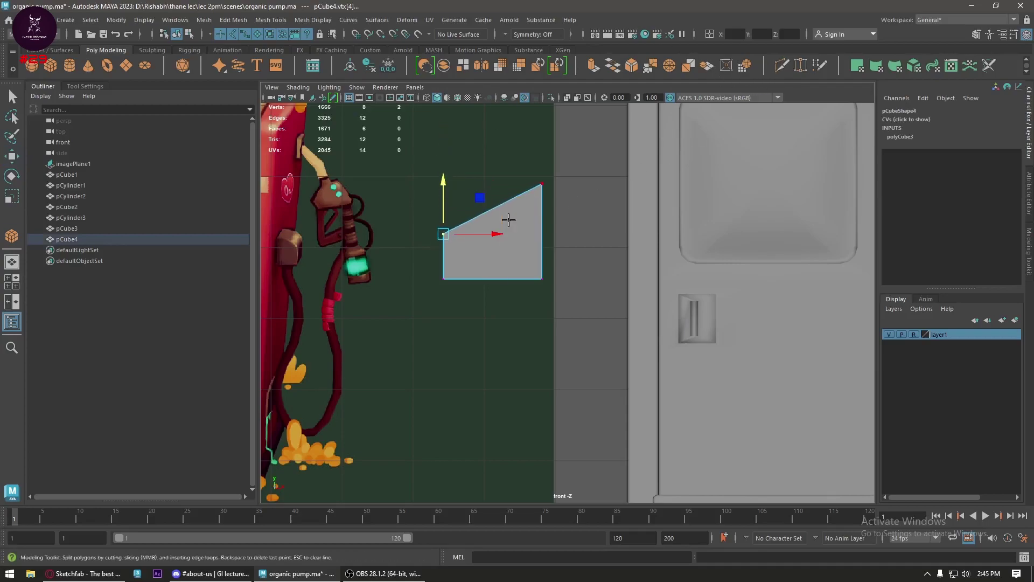
{"action": "key", "text": "w"}
{"action": "mouse_move", "coordinate": [489, 240]}
{"action": "right_mouse_down"}
{"action": "mouse_move", "coordinate": [490, 221]}
{"action": "mouse_move", "coordinate": [597, 248]}
{"action": "right_mouse_up"}
{"action": "left_click", "coordinate": [487, 242]}
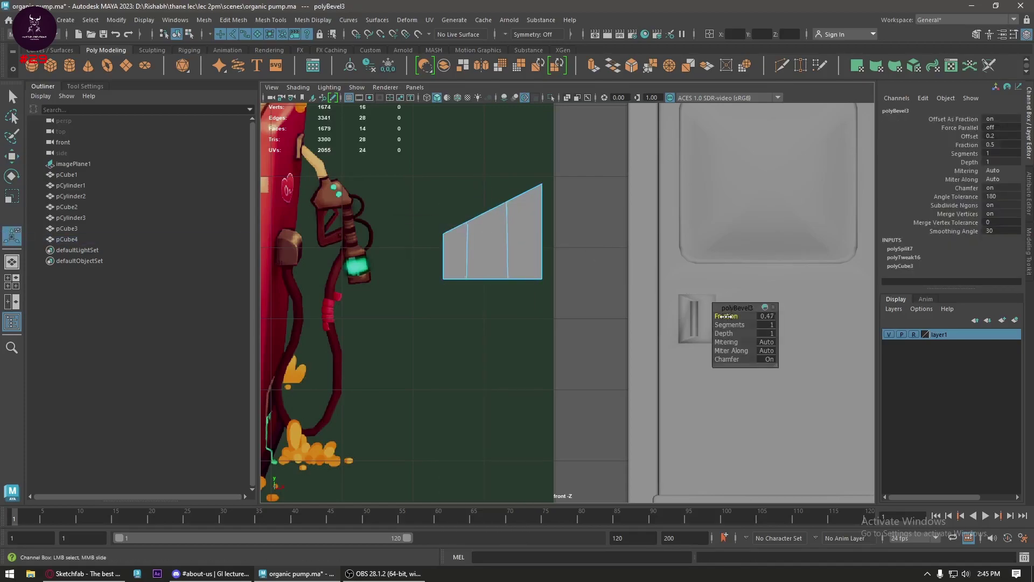
{"action": "left_click_drag", "start_coordinate": [725, 316], "coordinate": [717, 319]}
- Move and scale the top vertices so they sit level with the right corner's height
{"action": "key", "text": "w"}
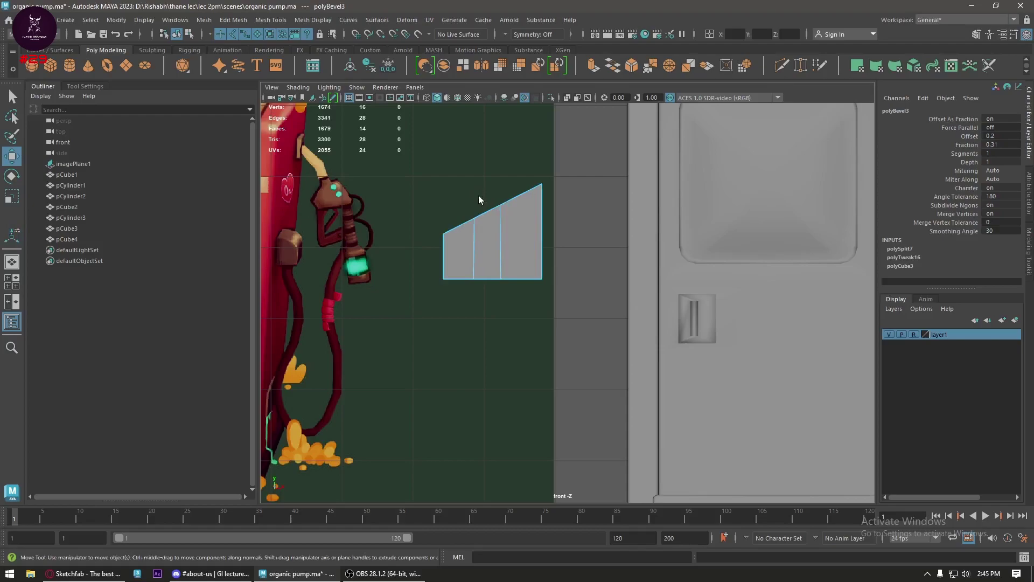
{"action": "left_click_drag", "start_coordinate": [461, 247], "coordinate": [462, 246]}
{"action": "key", "text": "r"}
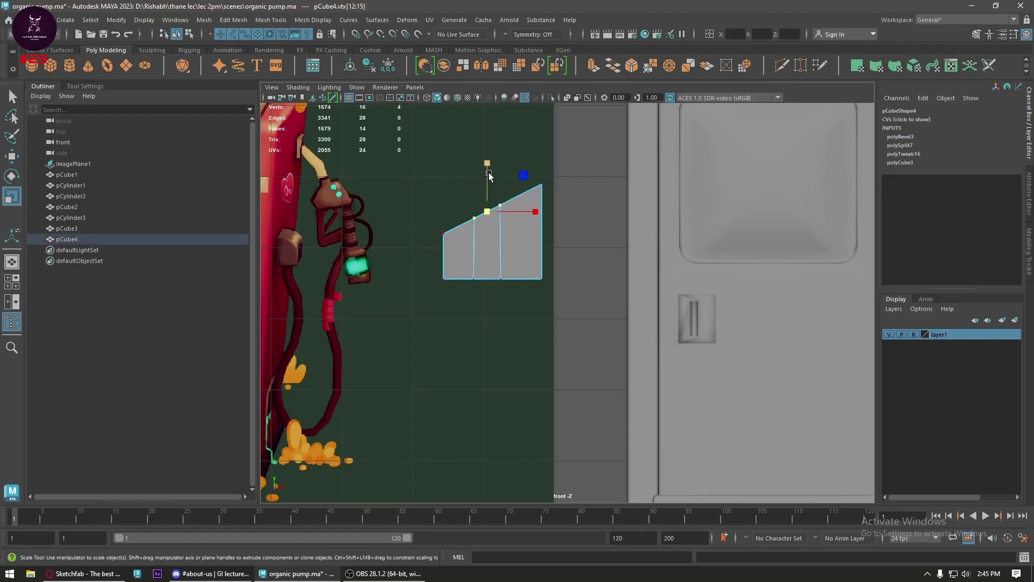
{"action": "key", "text": "w"}
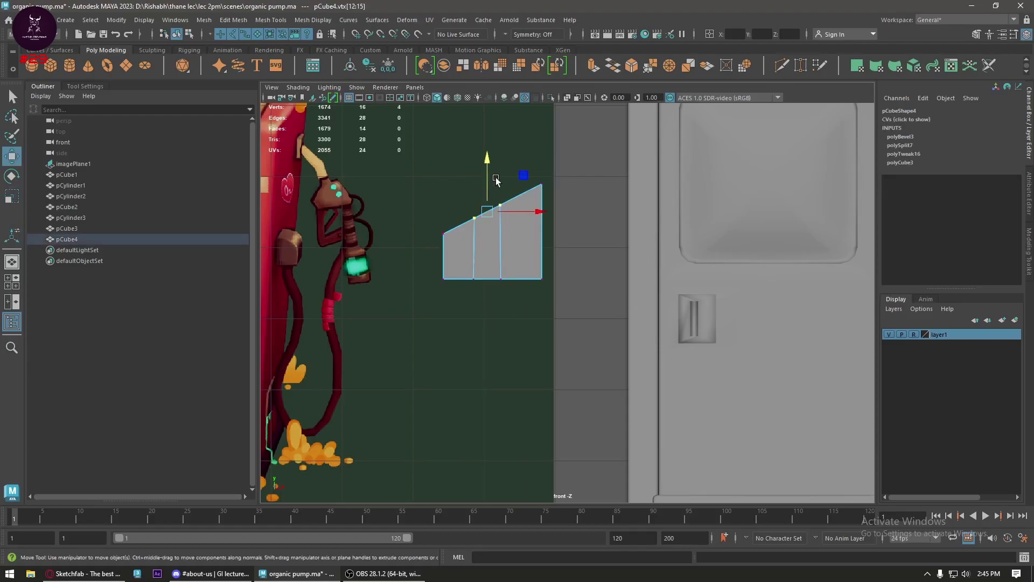
{"action": "middle_click_drag", "start_coordinate": [495, 177], "coordinate": [545, 185]}
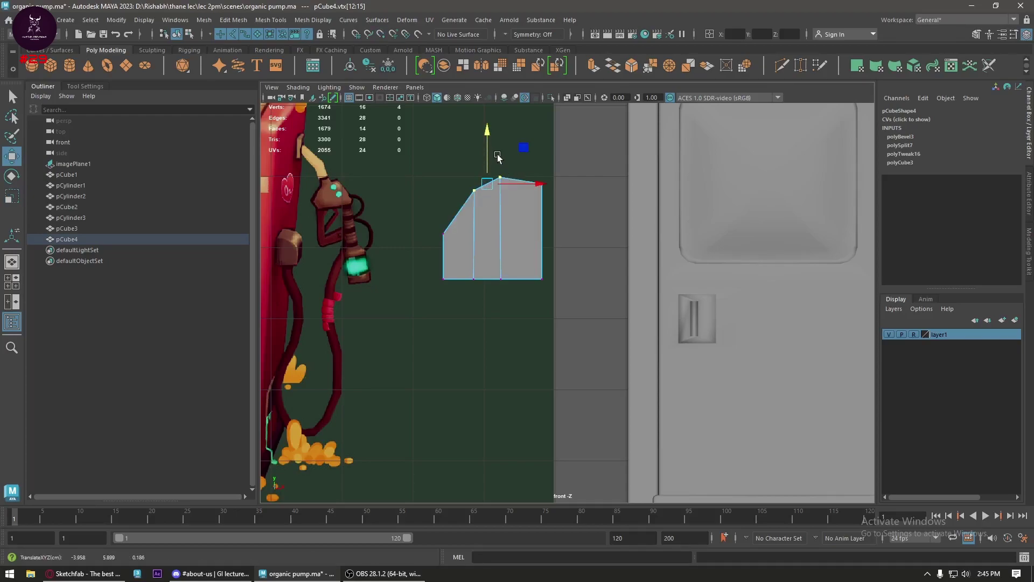
{"action": "key", "text": "r"}
{"action": "left_click_drag", "start_coordinate": [497, 156], "coordinate": [497, 161]}
{"action": "key", "text": "w"}
{"action": "scroll", "coordinate": [502, 166], "scroll_direction": "up", "scroll_amount": 2}
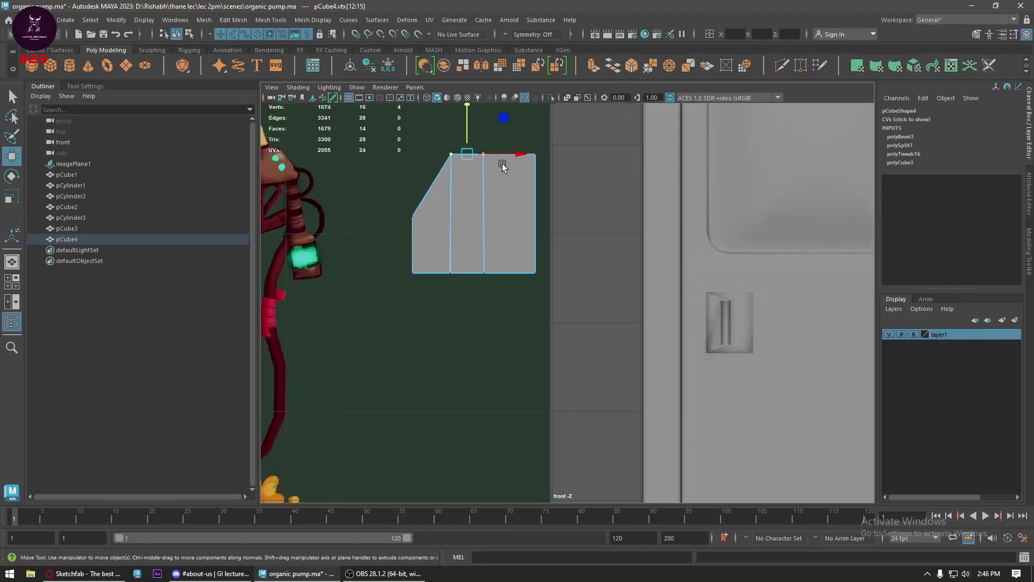
- Lower the top-right corner vertex and reposition the four top vertices
{"action": "key", "text": "e"}
{"action": "middle_click_drag", "start_coordinate": [509, 142], "coordinate": [552, 202], "text": "alt"}
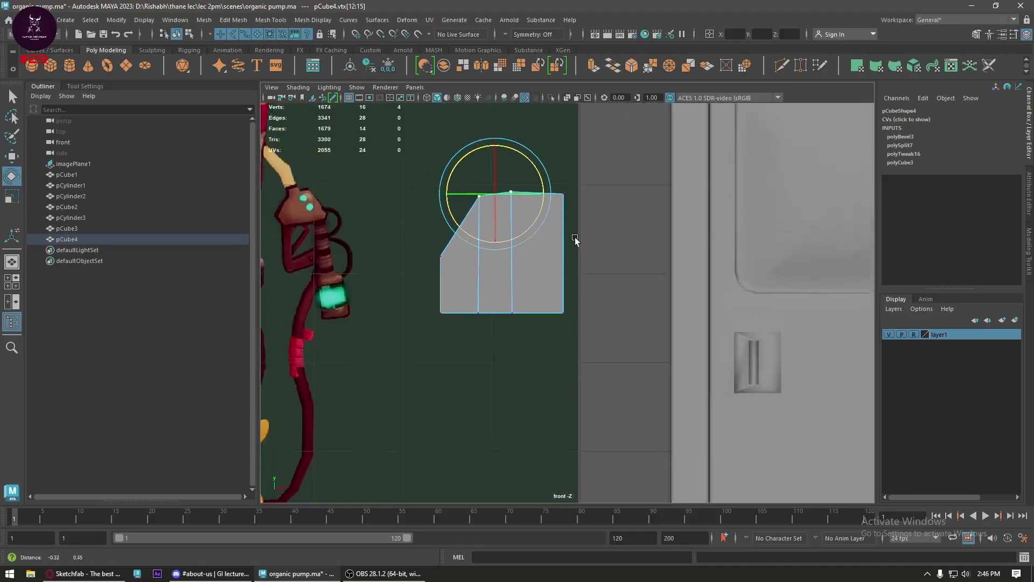
{"action": "key", "text": "w"}
{"action": "left_click", "coordinate": [579, 214]}
{"action": "left_click_drag", "start_coordinate": [585, 183], "coordinate": [582, 197]}
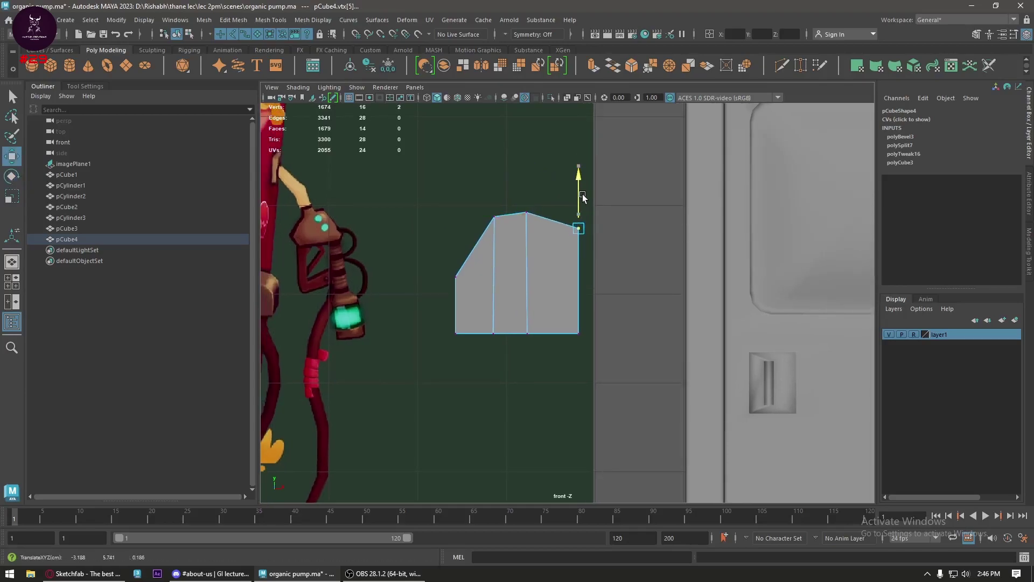
{"action": "left_click_drag", "start_coordinate": [481, 245], "coordinate": [536, 197]}
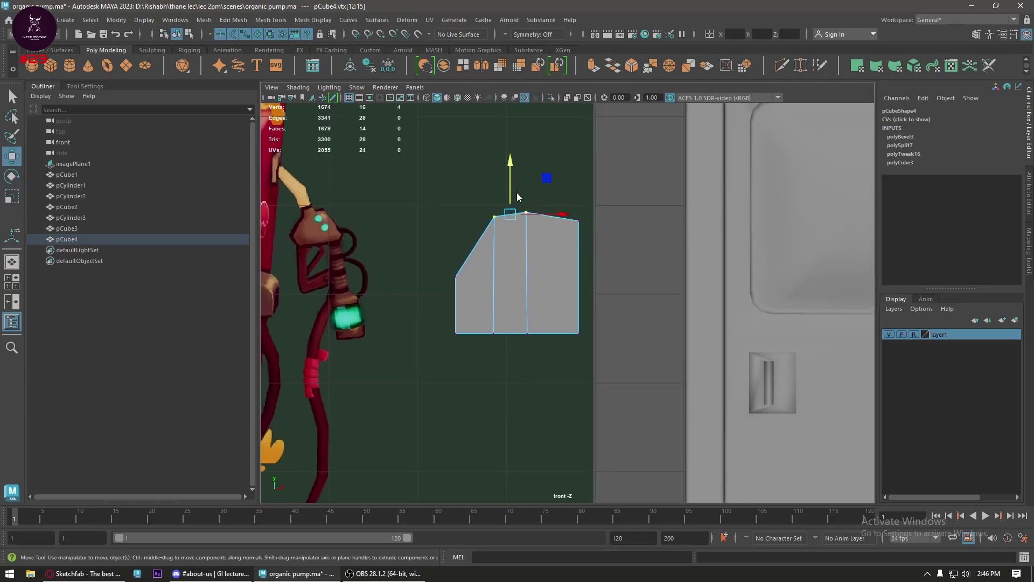
{"action": "right_click_drag", "start_coordinate": [516, 193], "coordinate": [492, 211]}
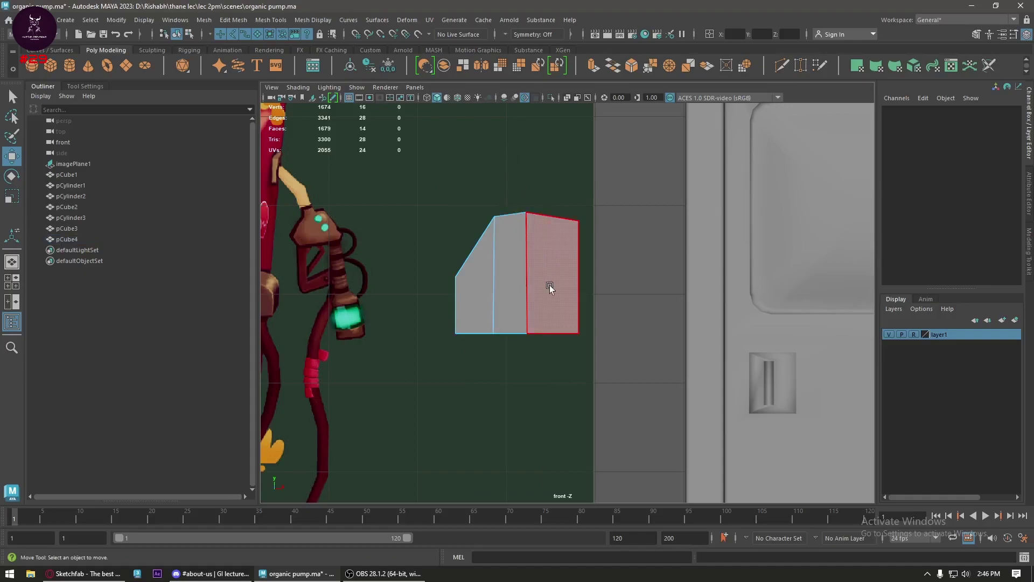
- Lower the bottom-right vertex to start sloping the base
{"action": "middle_click_drag", "start_coordinate": [549, 286], "coordinate": [575, 269], "text": "alt"}
{"action": "scroll", "coordinate": [574, 298], "scroll_direction": "up", "scroll_amount": 2}
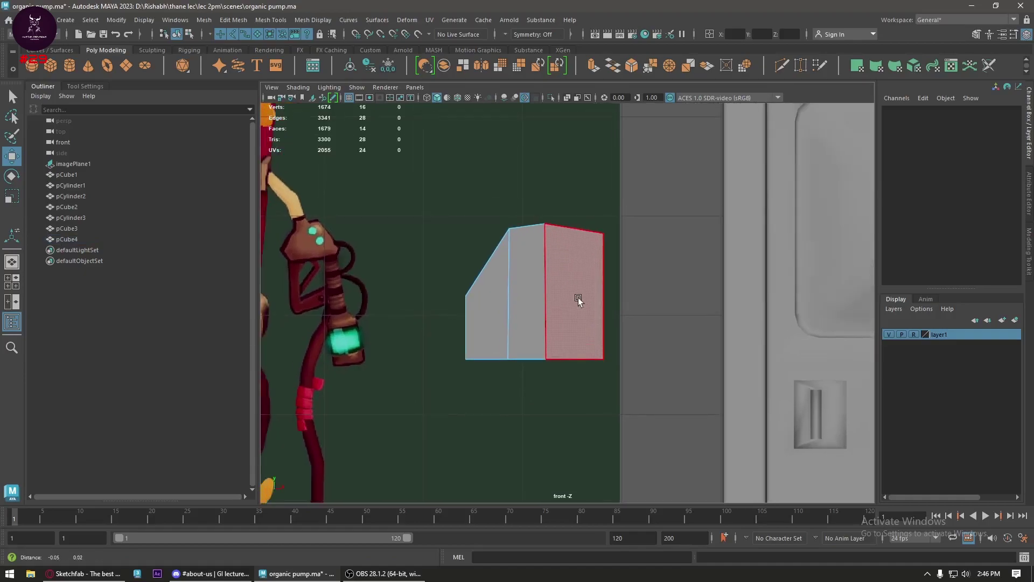
{"action": "middle_click_drag", "start_coordinate": [568, 327], "coordinate": [575, 316], "text": "alt"}
{"action": "right_click_drag", "start_coordinate": [630, 258], "coordinate": [610, 275]}
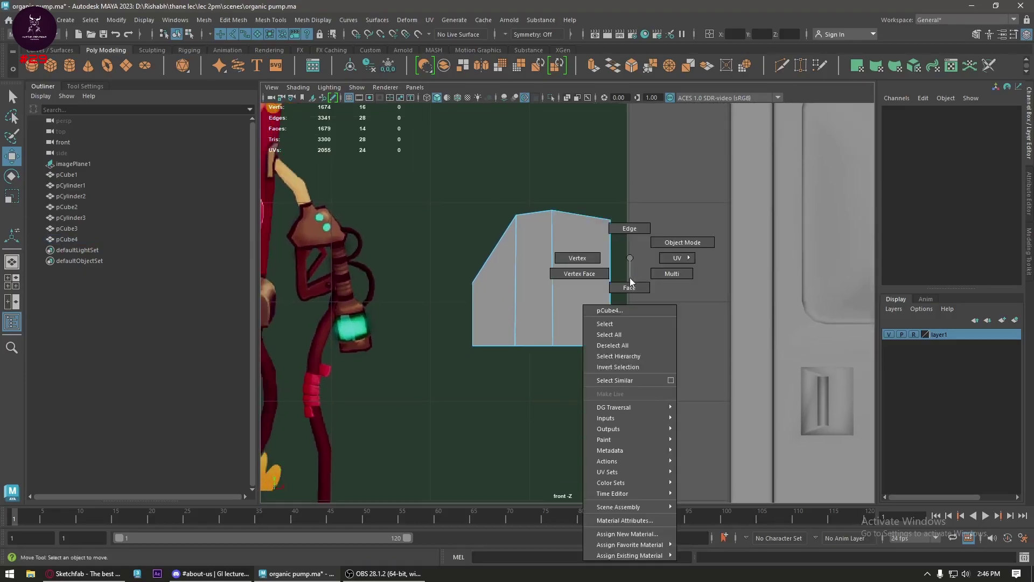
{"action": "left_click", "coordinate": [582, 258]}
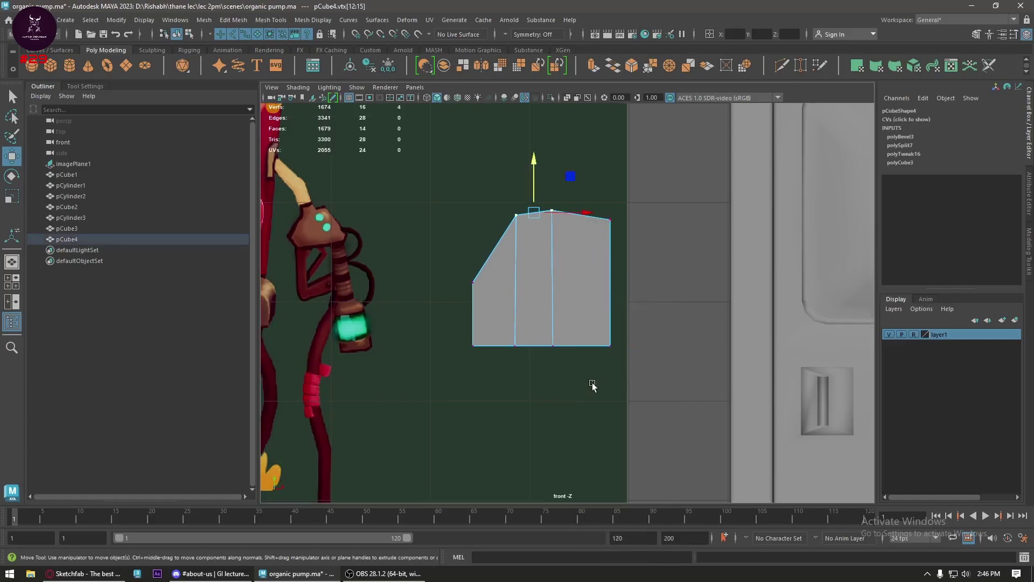
{"action": "left_click", "coordinate": [610, 345]}
{"action": "left_click_drag", "start_coordinate": [610, 343], "coordinate": [610, 358]}
- Lower the middle bottom vertices and raise the bottom-left one to finish the sloped base
{"action": "left_click_drag", "start_coordinate": [573, 317], "coordinate": [538, 361]}
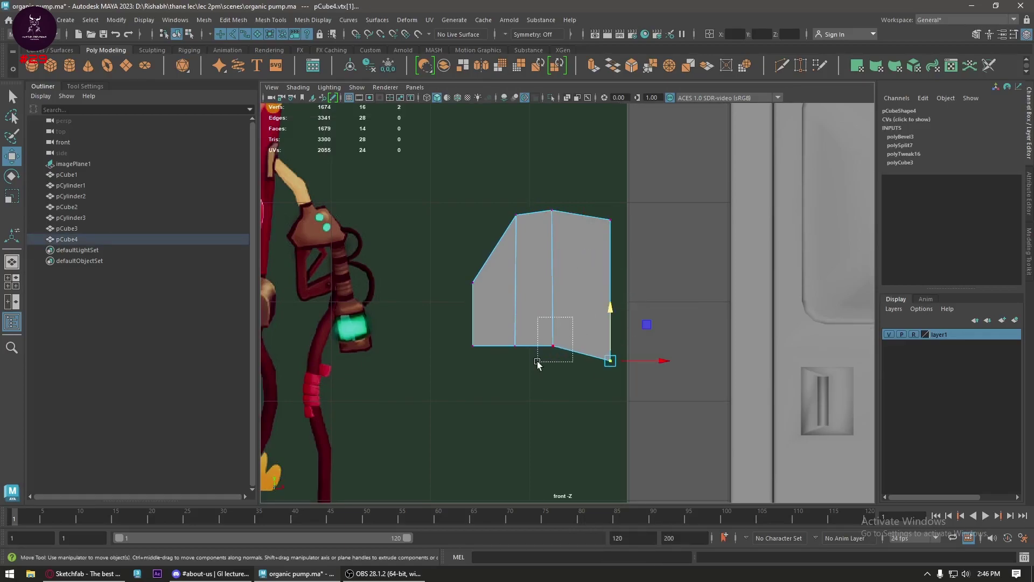
{"action": "left_click_drag", "start_coordinate": [554, 316], "coordinate": [553, 325]}
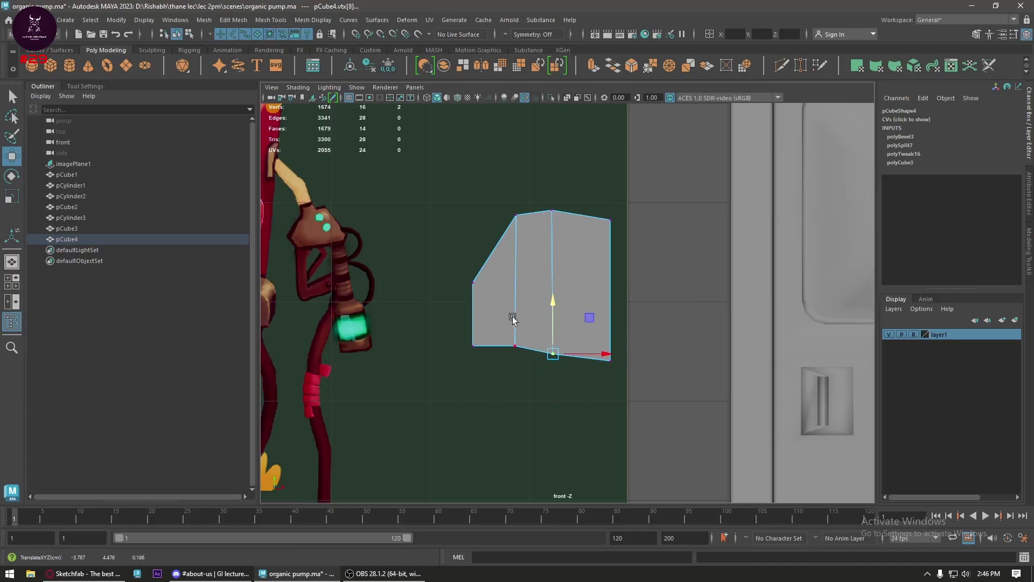
{"action": "mouse_move", "coordinate": [501, 354]}
{"action": "left_mouse_down"}
{"action": "mouse_move", "coordinate": [516, 327]}
{"action": "mouse_move", "coordinate": [452, 363]}
{"action": "mouse_move", "coordinate": [499, 344]}
{"action": "left_mouse_up"}
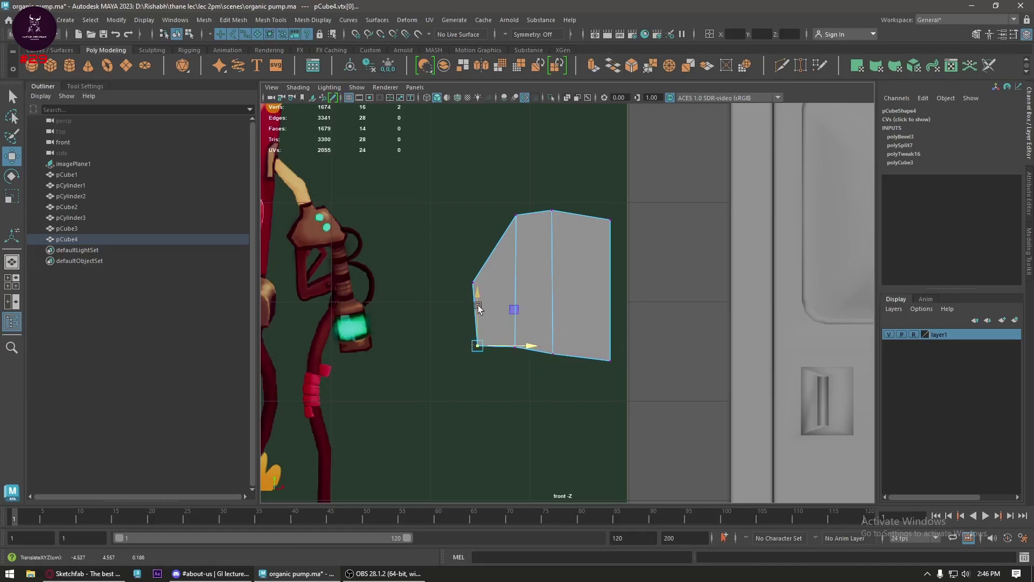
{"action": "left_click_drag", "start_coordinate": [478, 307], "coordinate": [479, 299]}
{"action": "left_click_drag", "start_coordinate": [564, 344], "coordinate": [499, 370]}
{"action": "left_click_drag", "start_coordinate": [533, 332], "coordinate": [533, 330]}
{"action": "middle_click_drag", "start_coordinate": [579, 353], "coordinate": [557, 353], "text": "alt"}
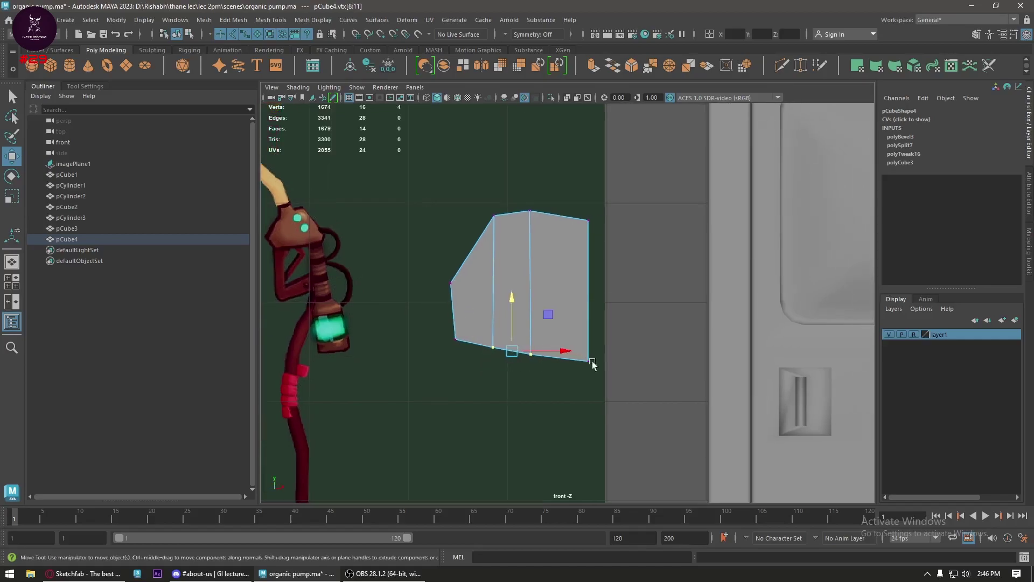
- Bevel the bottom-right corner edge at Fraction 0.35
{"action": "right_click_drag", "start_coordinate": [628, 258], "coordinate": [628, 234]}
{"action": "left_click", "coordinate": [596, 318]}
{"action": "left_click", "coordinate": [560, 358]}
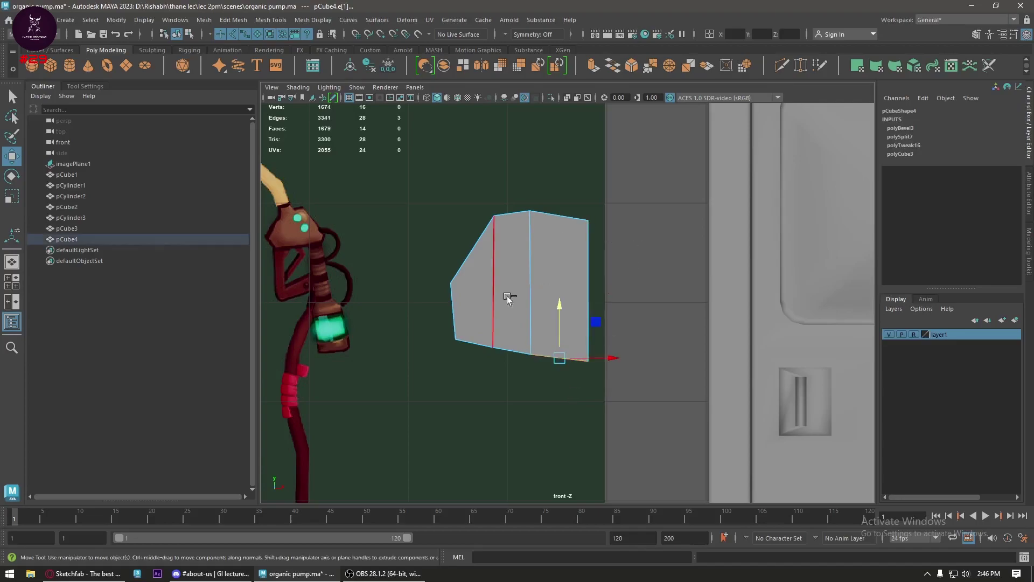
{"action": "left_click_drag", "start_coordinate": [544, 399], "coordinate": [544, 399]}
{"action": "right_click_drag", "start_coordinate": [563, 313], "coordinate": [623, 299], "text": "shift"}
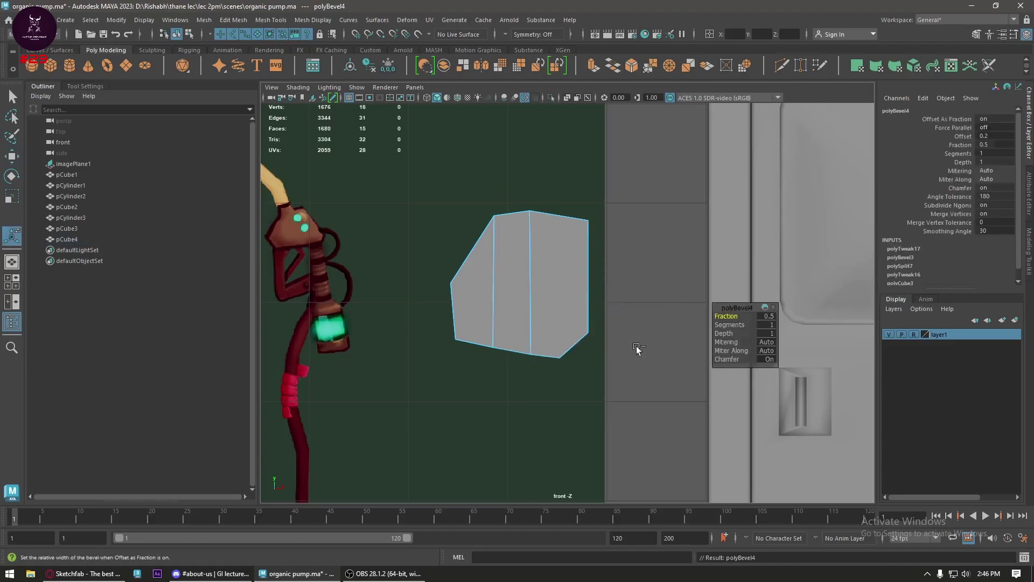
{"action": "left_click_drag", "start_coordinate": [736, 321], "coordinate": [725, 316]}
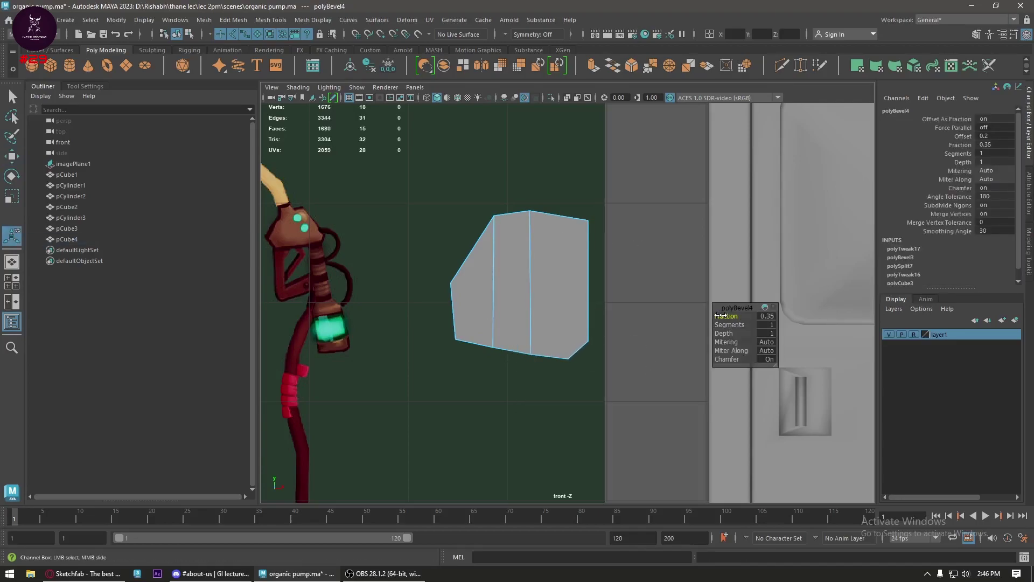
- Return the bracket to object mode and view it in perspective in face mode
{"action": "middle_click_drag", "start_coordinate": [558, 326], "coordinate": [566, 342], "text": "alt"}
{"action": "key", "text": "w"}
{"action": "right_click_drag", "start_coordinate": [534, 251], "coordinate": [583, 228]}
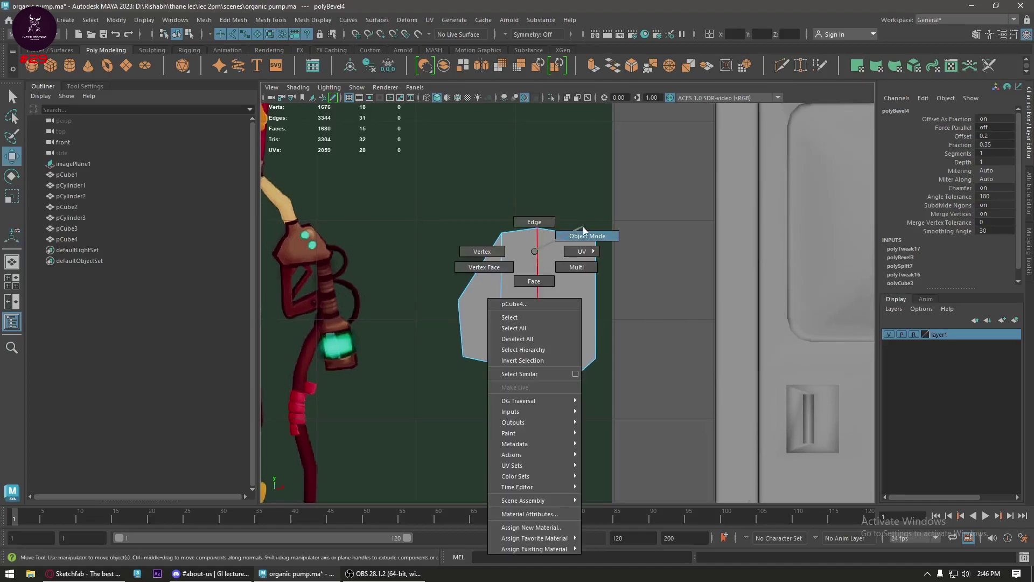
{"action": "left_click", "coordinate": [532, 300]}
{"action": "left_click_drag", "start_coordinate": [549, 298], "coordinate": [511, 330], "text": "alt"}
{"action": "mouse_move", "coordinate": [512, 330]}
{"action": "right_mouse_down", "text": "alt"}
{"action": "mouse_move", "coordinate": [575, 343]}
{"action": "mouse_move", "coordinate": [474, 258]}
{"action": "mouse_move", "coordinate": [475, 295]}
{"action": "right_mouse_up", "text": "alt"}
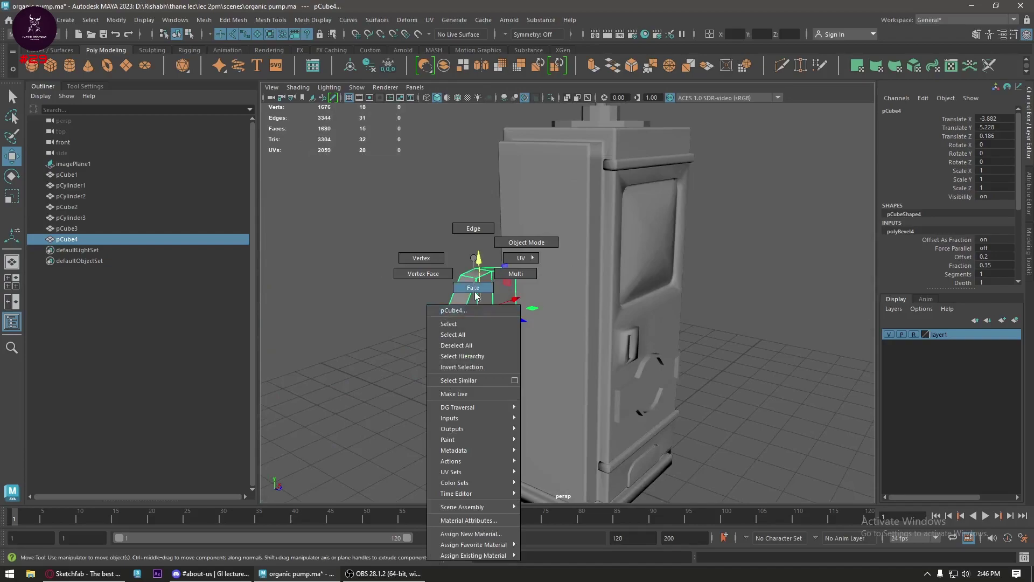
{"action": "left_click", "coordinate": [499, 312]}
{"action": "mouse_move", "coordinate": [498, 318]}
{"action": "left_mouse_down", "text": "alt"}
{"action": "mouse_move", "coordinate": [708, 338]}
{"action": "mouse_move", "coordinate": [776, 328]}
{"action": "left_mouse_up", "text": "alt"}
- Scale up the bracket's narrow side face
{"action": "left_click", "coordinate": [710, 337]}
{"action": "key", "text": "r"}
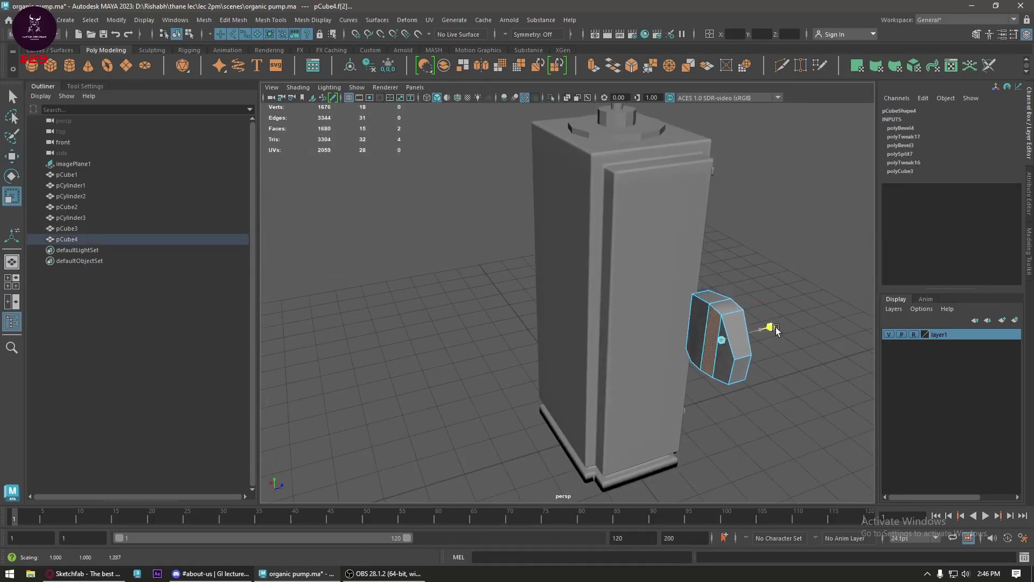
{"action": "scroll", "coordinate": [777, 329], "scroll_direction": "up", "scroll_amount": 5}
{"action": "scroll", "coordinate": [778, 329], "scroll_direction": "up", "scroll_amount": 5}
{"action": "left_click_drag", "start_coordinate": [700, 329], "coordinate": [648, 338], "text": "alt"}
{"action": "left_click_drag", "start_coordinate": [563, 377], "coordinate": [563, 377], "text": "alt"}
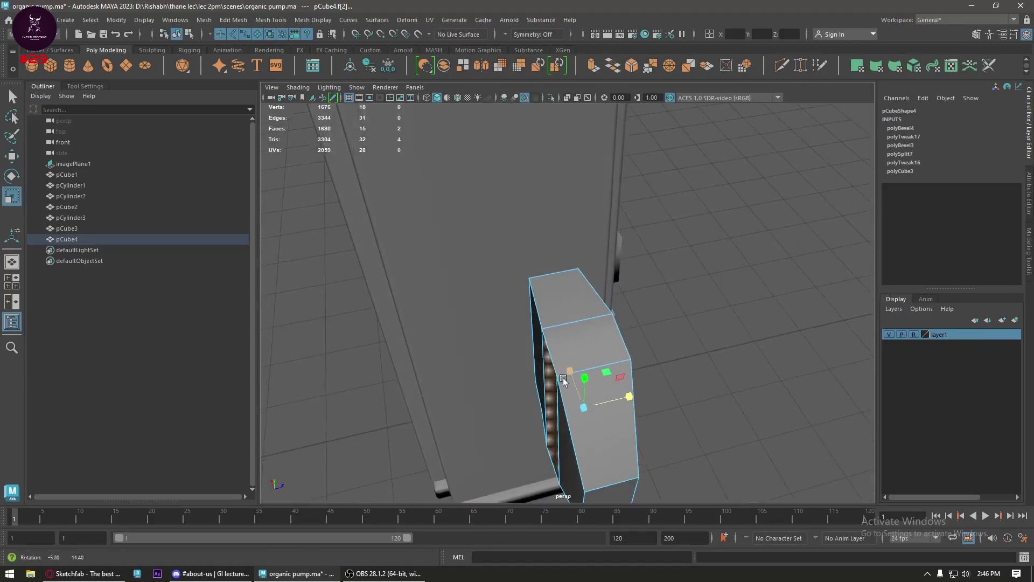
{"action": "key", "text": "w"}
- Select the edge loop running across the bracket's top
{"action": "right_click_drag", "start_coordinate": [578, 258], "coordinate": [526, 254]}
{"action": "left_click", "coordinate": [563, 344]}
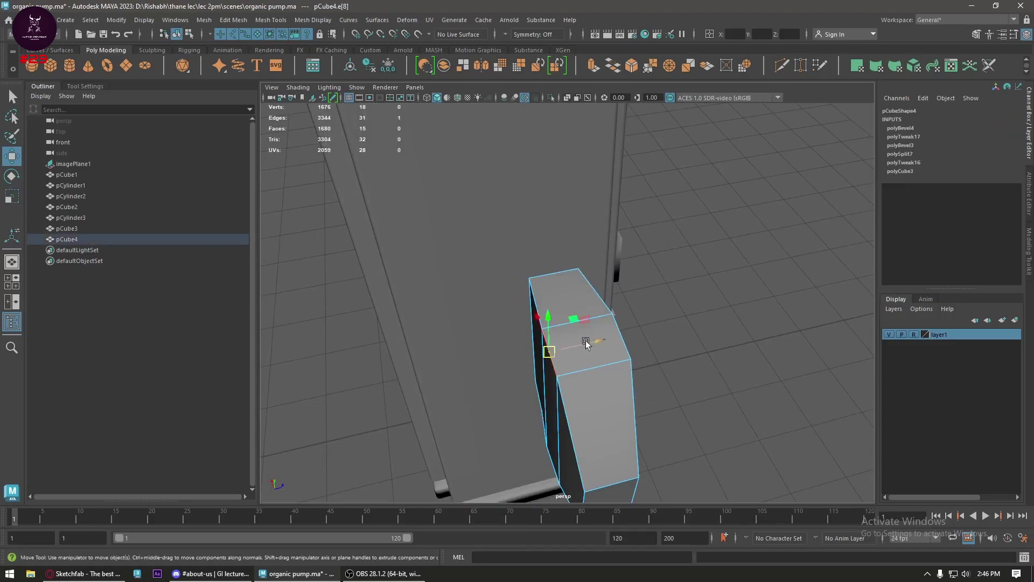
{"action": "left_click", "coordinate": [622, 332], "text": "shift"}
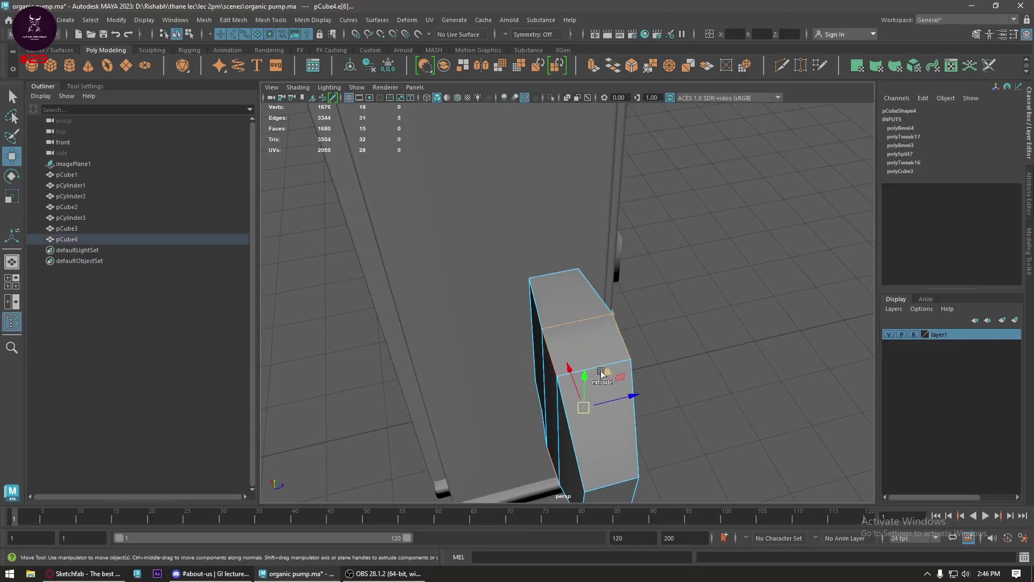
{"action": "double_click", "coordinate": [591, 319]}
{"action": "right_click_drag", "start_coordinate": [591, 325], "coordinate": [591, 511], "text": "shift"}
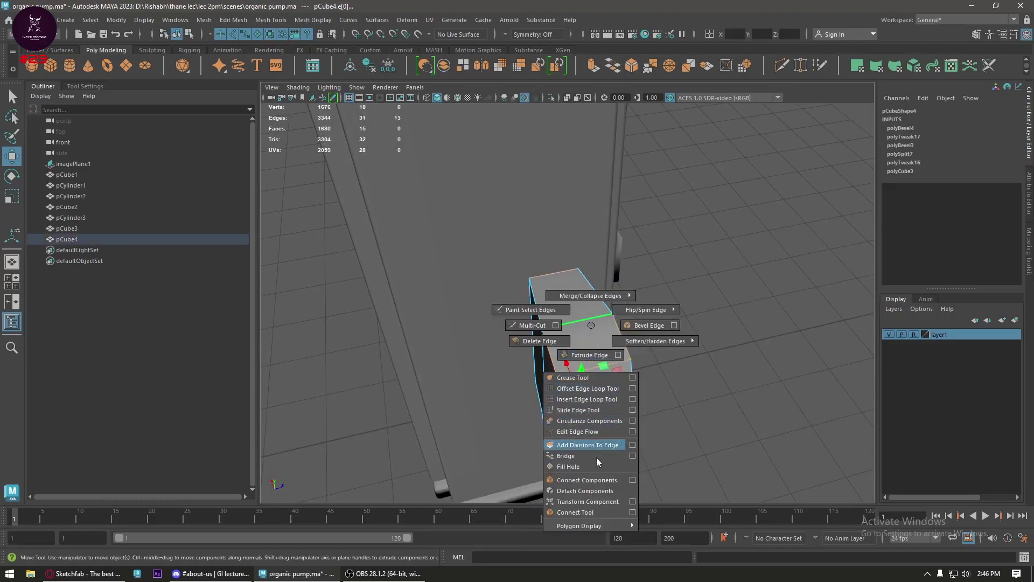
- Connect the selected edges to add vertical edge loops around the block
{"action": "left_click_drag", "start_coordinate": [591, 511], "coordinate": [628, 373], "text": "alt"}
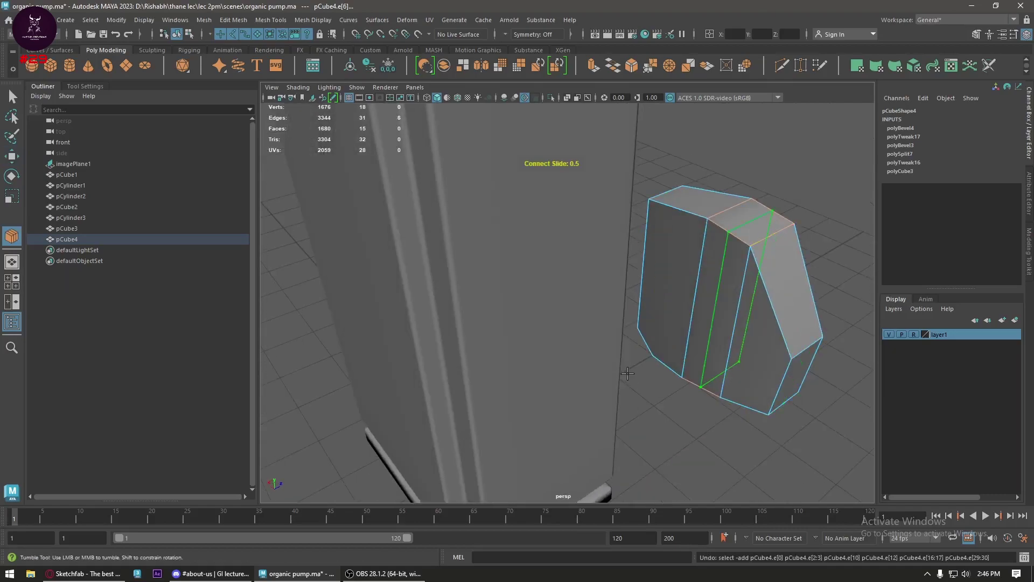
{"action": "left_click_drag", "start_coordinate": [695, 335], "coordinate": [662, 342], "text": "alt"}
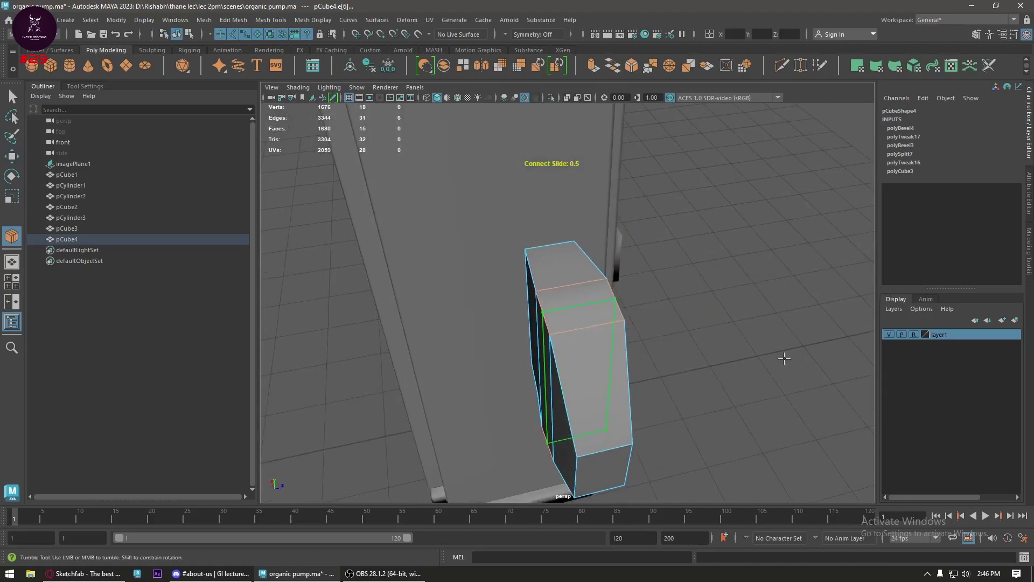
{"action": "key", "text": "w"}
{"action": "double_click", "coordinate": [590, 302]}
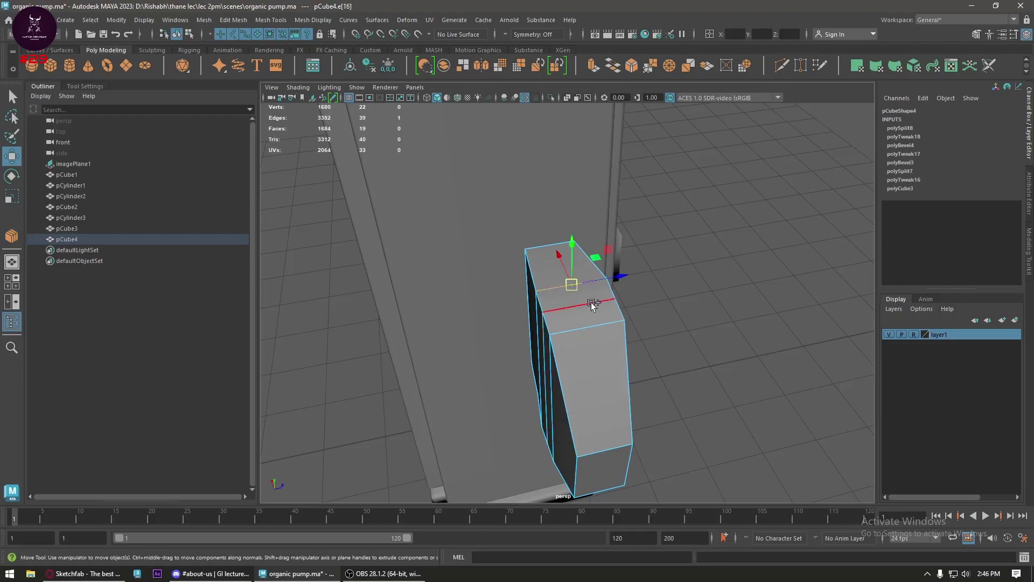
{"action": "key", "text": "g"}
{"action": "key", "text": "w"}
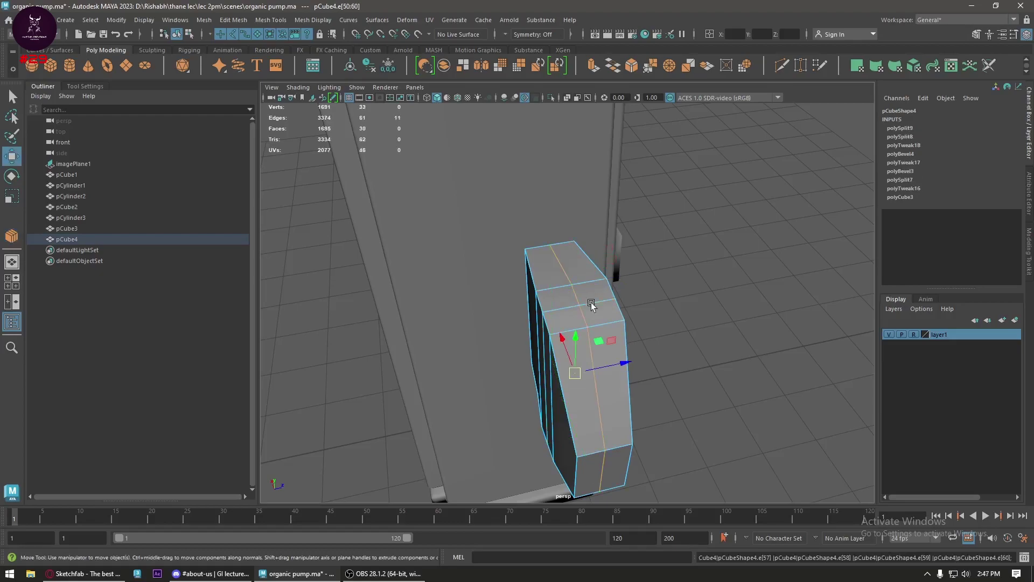
- Extrude the block's top faces with Offset 0.04 to inset them
{"action": "right_click_drag", "start_coordinate": [583, 298], "coordinate": [670, 322]}
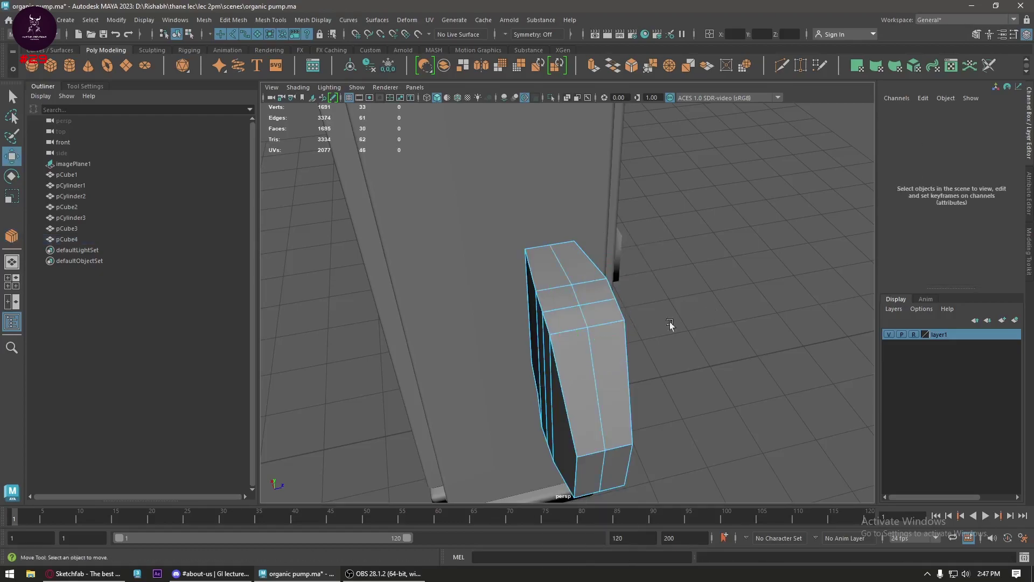
{"action": "left_click", "coordinate": [590, 303]}
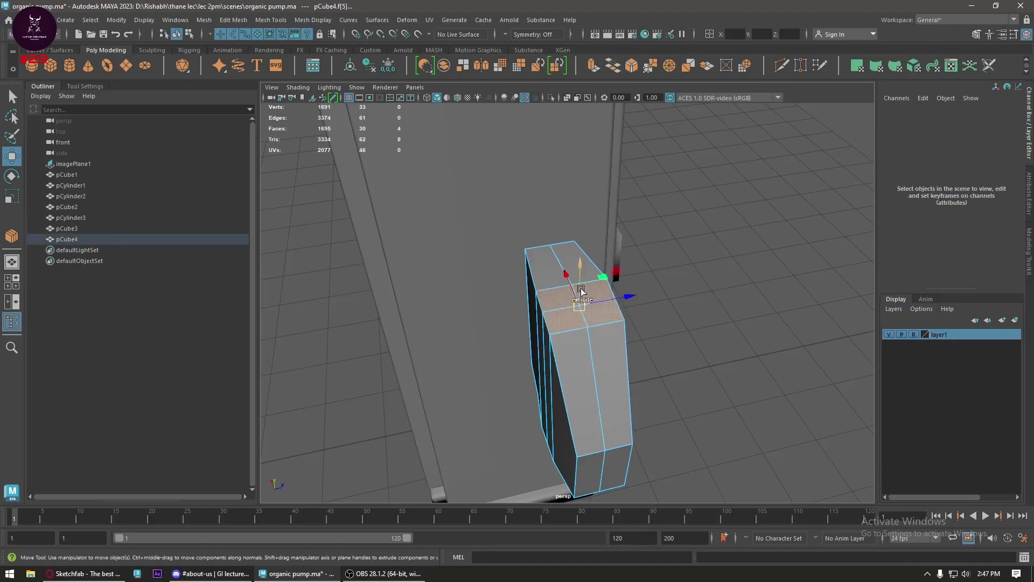
{"action": "right_click_drag", "start_coordinate": [573, 306], "coordinate": [708, 357], "text": "shift"}
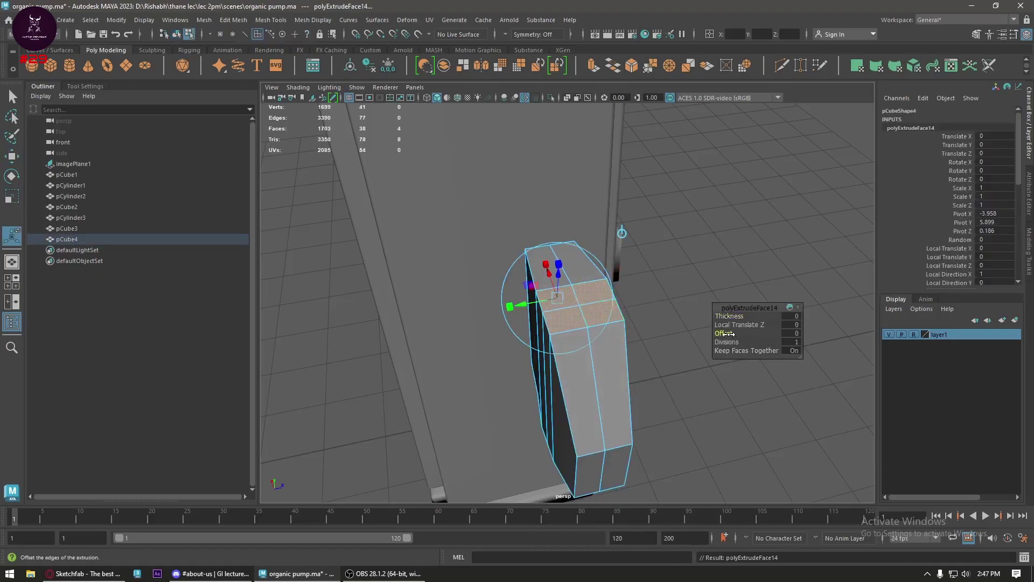
{"action": "left_click_drag", "start_coordinate": [727, 333], "coordinate": [730, 334]}
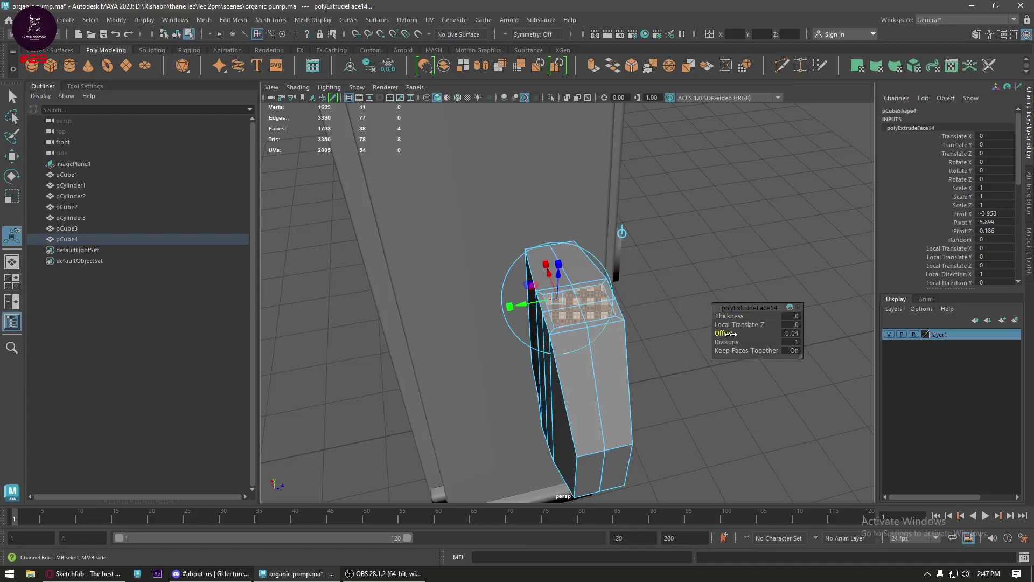
{"action": "key", "text": "w"}
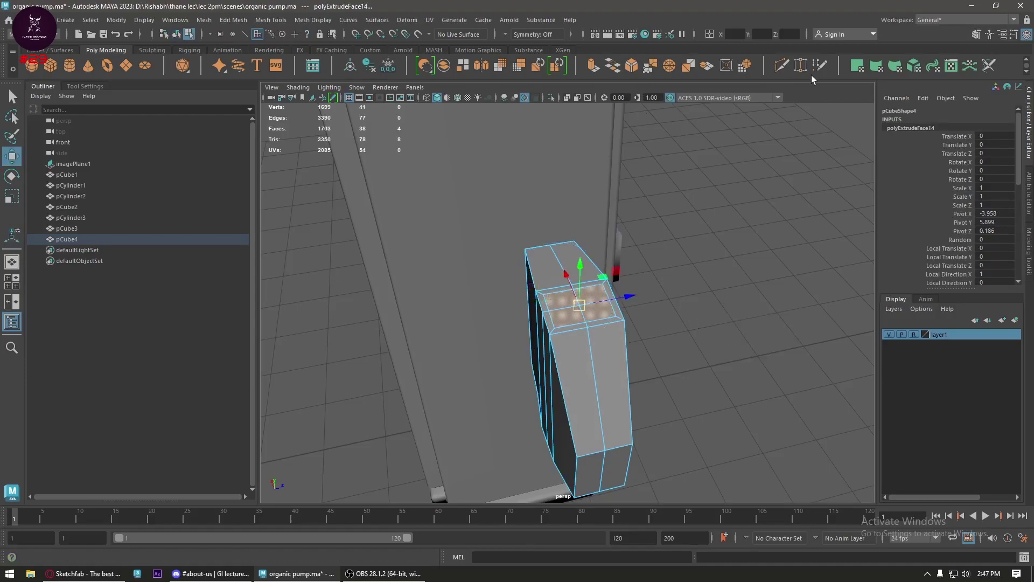
- Circularize the inset top face into a rounded octagonal outline
{"action": "left_click", "coordinate": [747, 69]}
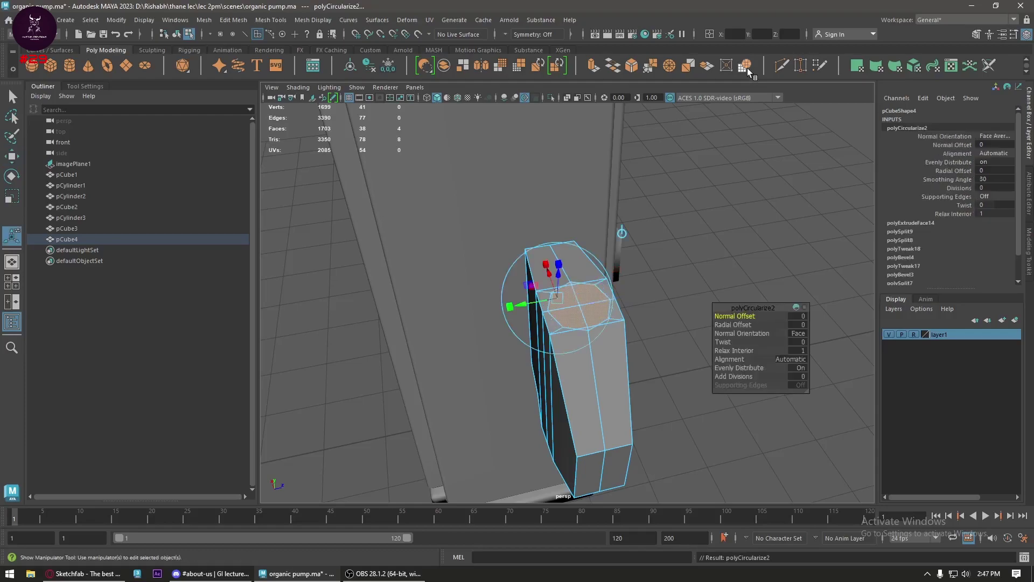
{"action": "mouse_move", "coordinate": [623, 233]}
{"action": "left_mouse_down", "text": "alt"}
{"action": "mouse_move", "coordinate": [637, 249]}
{"action": "mouse_move", "coordinate": [612, 363]}
{"action": "mouse_move", "coordinate": [581, 337]}
{"action": "left_mouse_up", "text": "alt"}
{"action": "right_click", "coordinate": [571, 258]}
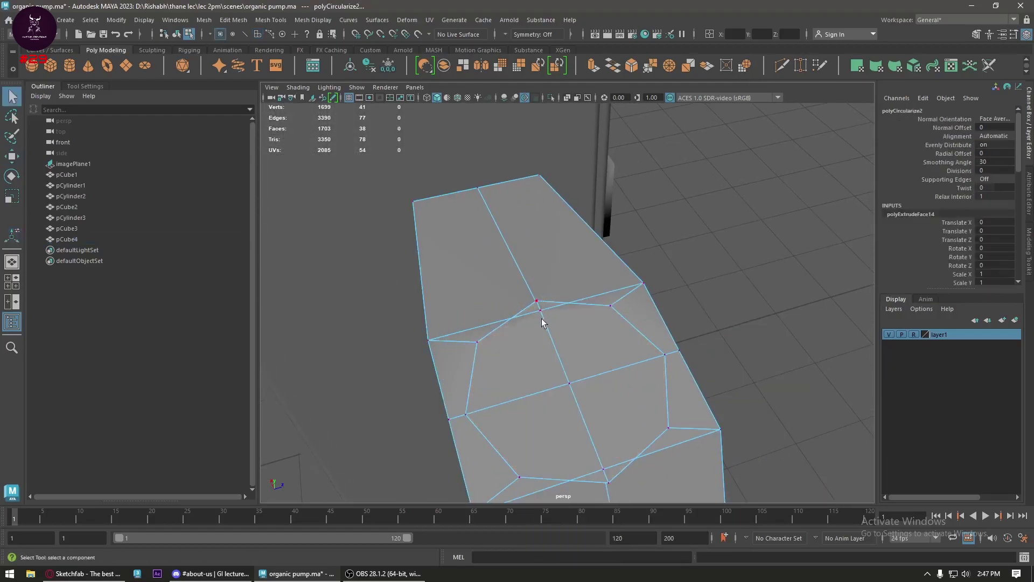
{"action": "left_click", "coordinate": [541, 312]}
- Move individual top vertices up and down to reshape the rounded top
{"action": "key", "text": "w"}
{"action": "mouse_move", "coordinate": [535, 291]}
{"action": "left_mouse_down"}
{"action": "mouse_move", "coordinate": [532, 270]}
{"action": "mouse_move", "coordinate": [584, 335]}
{"action": "left_mouse_up"}
{"action": "left_click", "coordinate": [548, 348]}
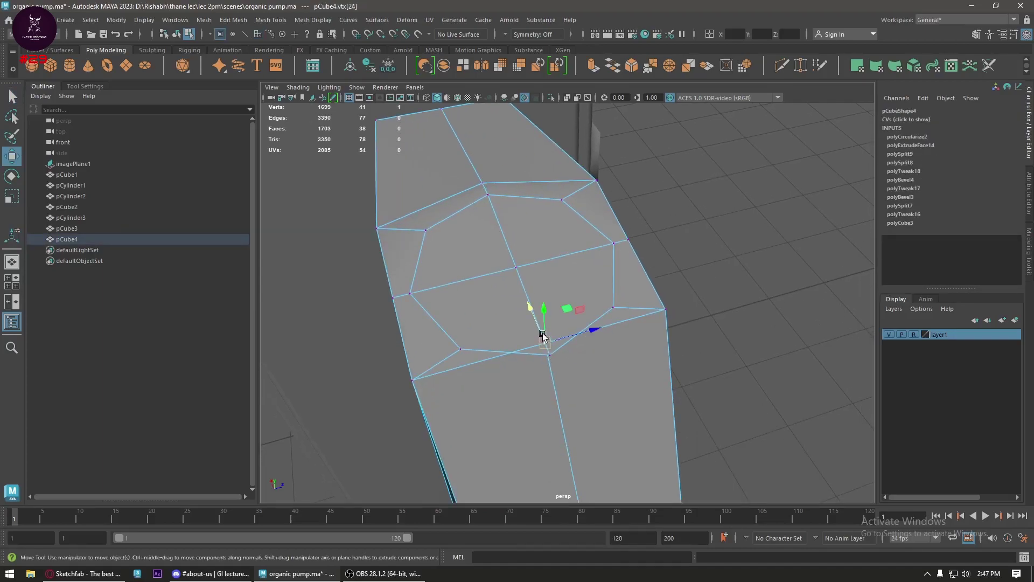
{"action": "middle_click_drag", "start_coordinate": [535, 324], "coordinate": [549, 349]}
{"action": "mouse_move", "coordinate": [548, 349]}
{"action": "left_mouse_down", "text": "alt"}
{"action": "mouse_move", "coordinate": [487, 346]}
{"action": "mouse_move", "coordinate": [586, 374]}
{"action": "mouse_move", "coordinate": [614, 334]}
{"action": "left_mouse_up", "text": "alt"}
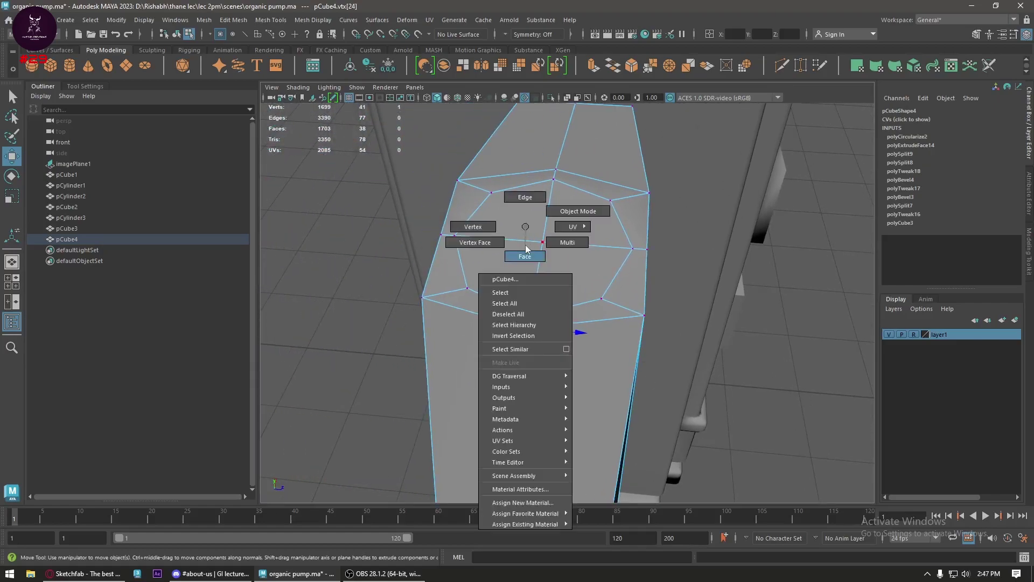
{"action": "right_click_drag", "start_coordinate": [525, 229], "coordinate": [528, 254]}
{"action": "left_click_drag", "start_coordinate": [530, 237], "coordinate": [531, 254]}
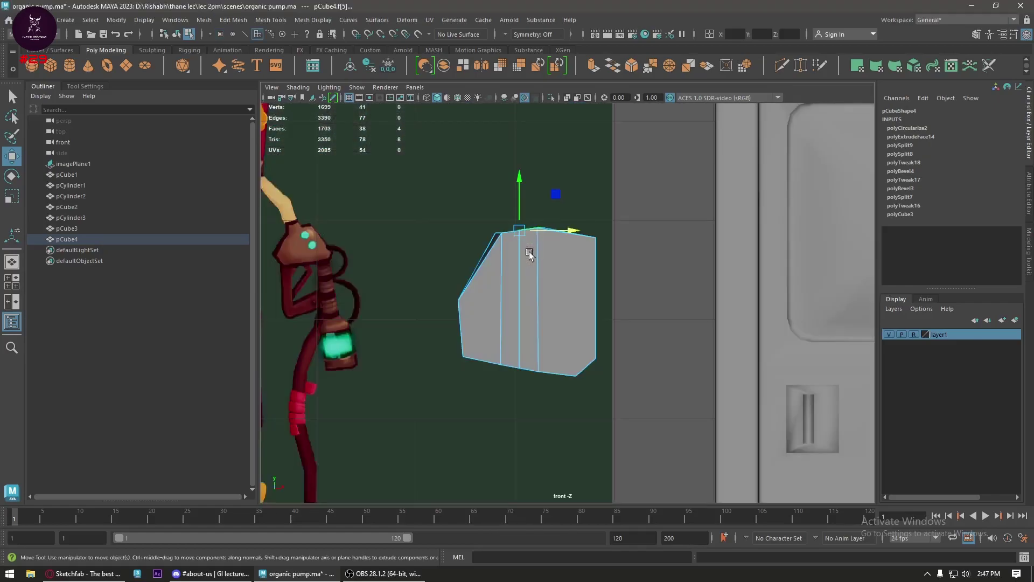
- Extrude the rounded top faces upward into a short cap in the front view
{"action": "scroll", "coordinate": [529, 251], "scroll_direction": "up", "scroll_amount": 2}
{"action": "middle_click_drag", "start_coordinate": [529, 251], "coordinate": [624, 254], "text": "alt"}
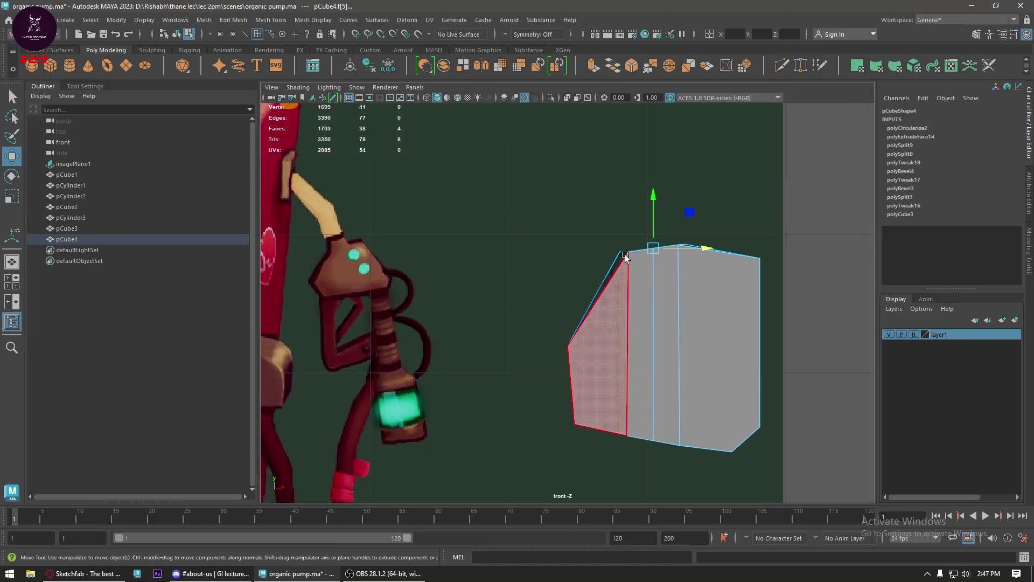
{"action": "key", "text": "ctrl+e"}
{"action": "left_click_drag", "start_coordinate": [653, 216], "coordinate": [653, 192]}
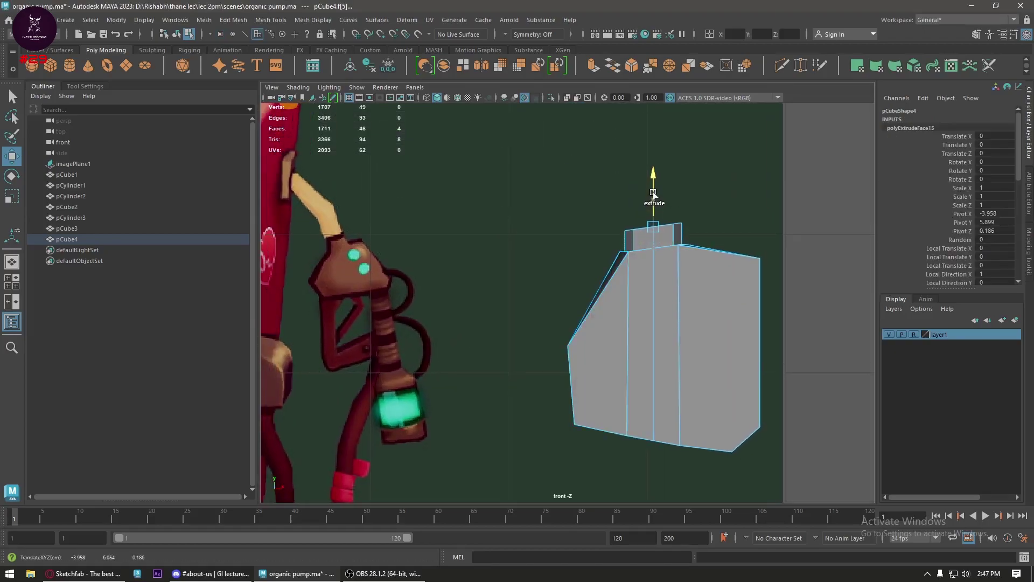
- Select a corner vertex of the cap, then an edge on its slanted side
{"action": "scroll", "coordinate": [571, 302], "scroll_direction": "up", "scroll_amount": 3}
{"action": "right_click_drag", "start_coordinate": [617, 205], "coordinate": [666, 195]}
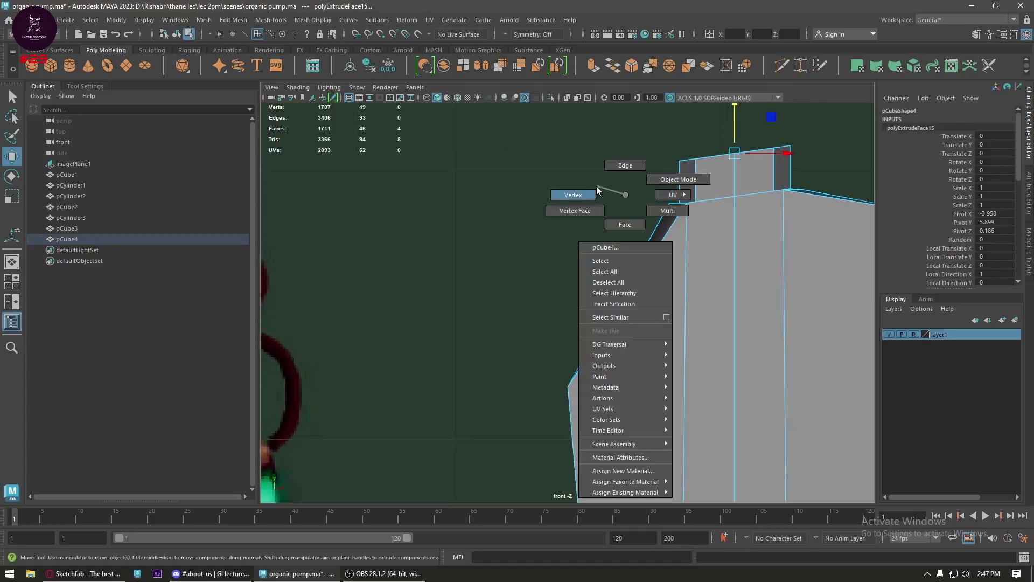
{"action": "left_click_drag", "start_coordinate": [666, 195], "coordinate": [677, 218]}
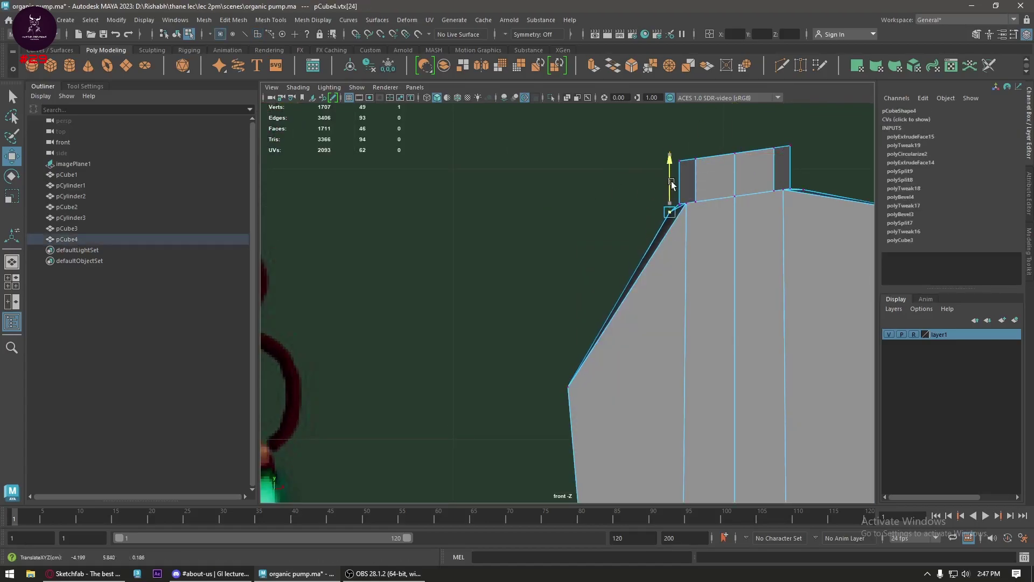
{"action": "mouse_move", "coordinate": [611, 307]}
{"action": "middle_mouse_down", "text": "alt"}
{"action": "mouse_move", "coordinate": [596, 308]}
{"action": "mouse_move", "coordinate": [600, 236]}
{"action": "middle_mouse_up", "text": "alt"}
{"action": "right_click_drag", "start_coordinate": [600, 235], "coordinate": [597, 227]}
{"action": "left_click", "coordinate": [584, 344]}
{"action": "key", "text": "space"}
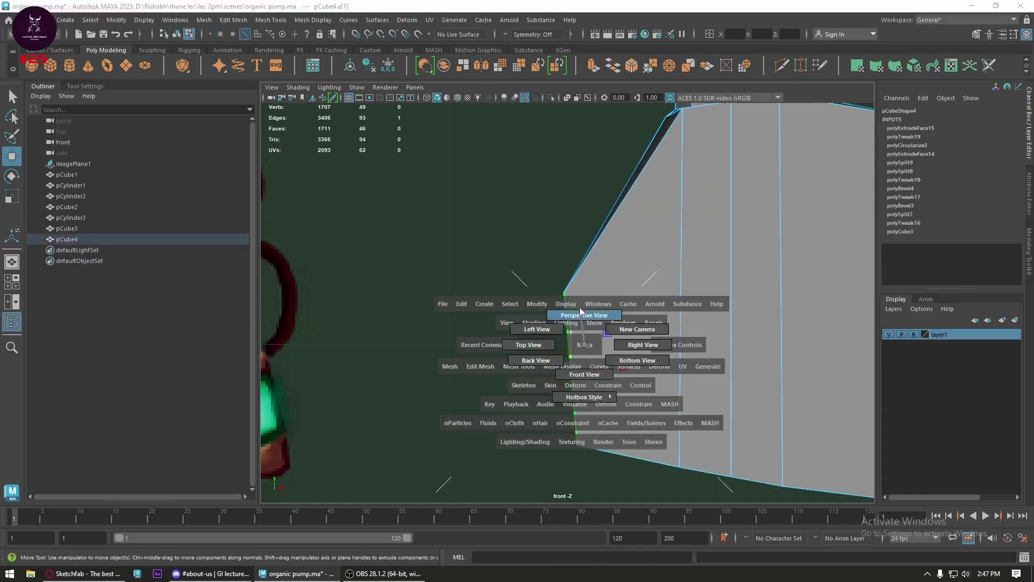
{"action": "left_click_drag", "start_coordinate": [584, 345], "coordinate": [579, 307]}
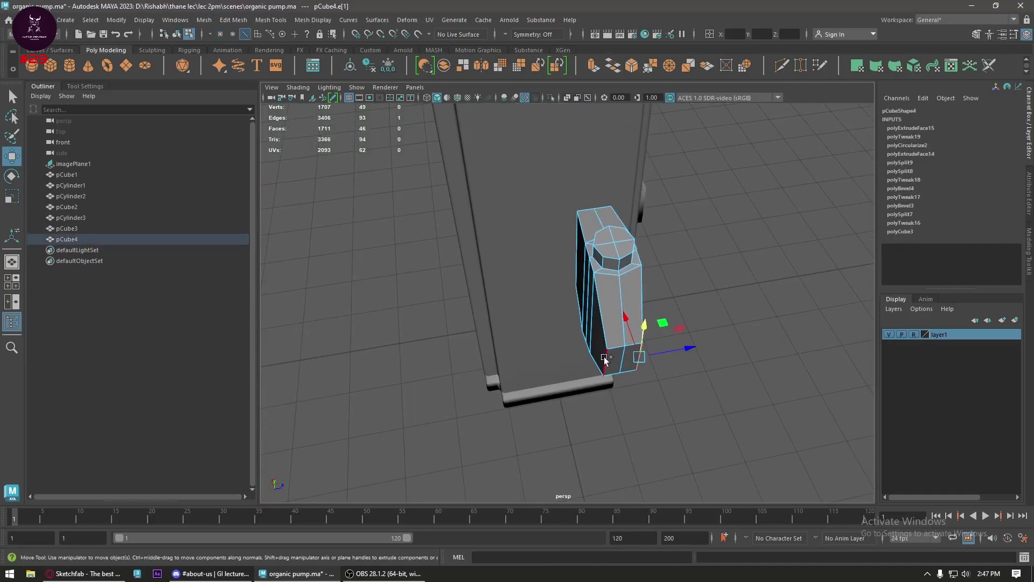
- Select pairs of cap edges and scale them to adjust the cap's sides
{"action": "left_click", "coordinate": [617, 331], "text": "shift"}
{"action": "mouse_move", "coordinate": [615, 329]}
{"action": "left_mouse_down", "text": "alt"}
{"action": "mouse_move", "coordinate": [593, 341]}
{"action": "mouse_move", "coordinate": [462, 312]}
{"action": "mouse_move", "coordinate": [599, 276]}
{"action": "mouse_move", "coordinate": [613, 285]}
{"action": "left_mouse_up", "text": "alt"}
{"action": "left_click", "coordinate": [586, 276]}
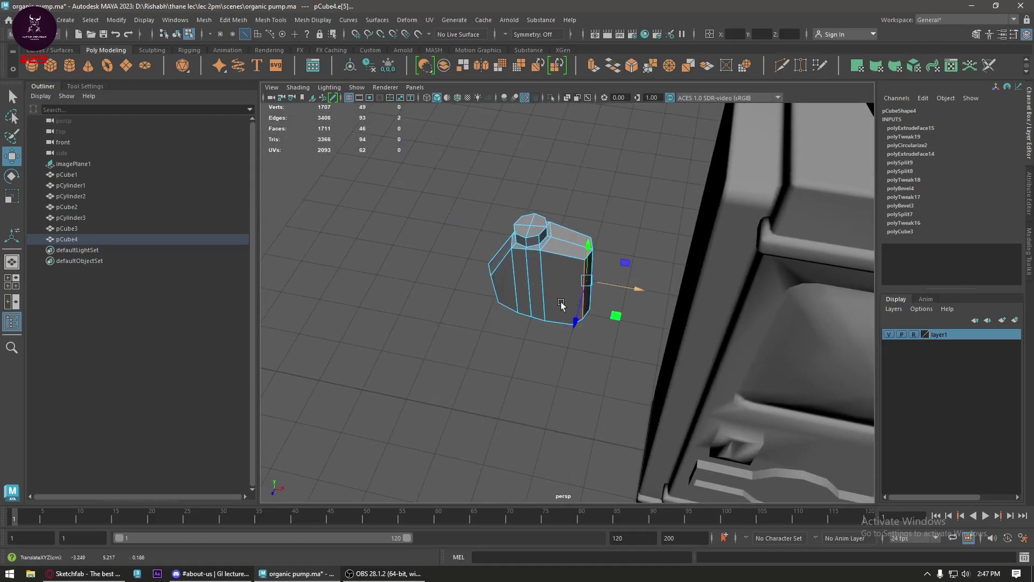
{"action": "mouse_move", "coordinate": [561, 305]}
{"action": "left_mouse_down", "text": "alt"}
{"action": "mouse_move", "coordinate": [681, 325]}
{"action": "mouse_move", "coordinate": [580, 269]}
{"action": "mouse_move", "coordinate": [599, 316]}
{"action": "mouse_move", "coordinate": [677, 335]}
{"action": "mouse_move", "coordinate": [622, 228]}
{"action": "left_mouse_up", "text": "alt"}
{"action": "left_click", "coordinate": [599, 317]}
{"action": "left_click", "coordinate": [619, 213], "text": "shift"}
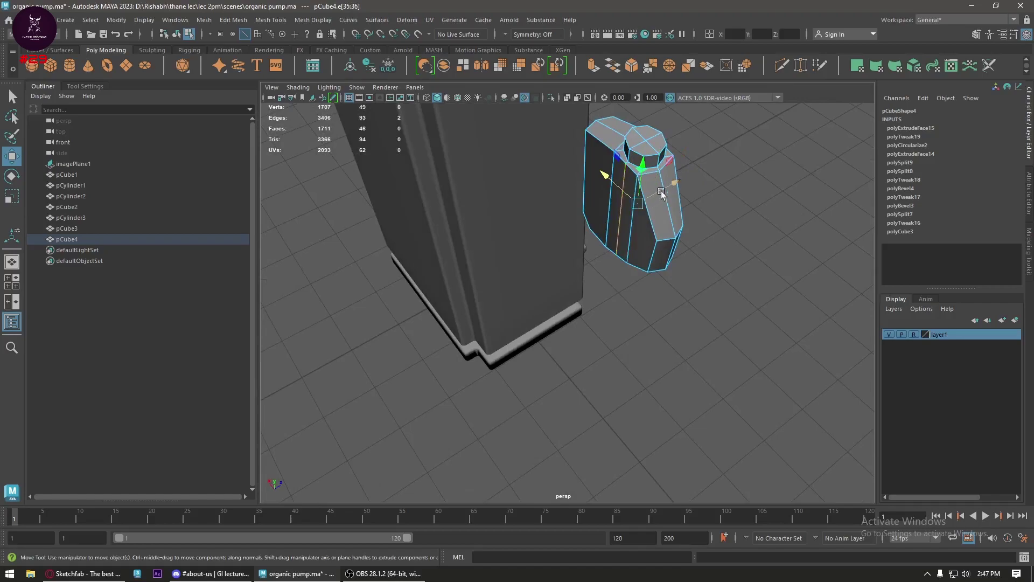
{"action": "key", "text": "r"}
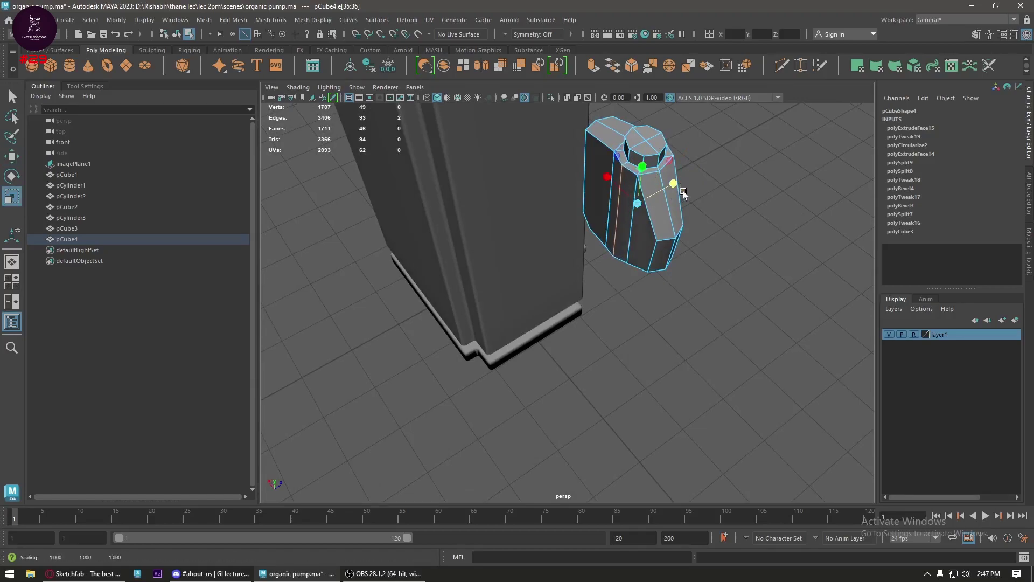
{"action": "left_click_drag", "start_coordinate": [683, 193], "coordinate": [535, 218], "text": "alt"}
- Return the canister to object mode and frame it in the front view
{"action": "key", "text": "w"}
{"action": "right_click", "coordinate": [595, 189]}
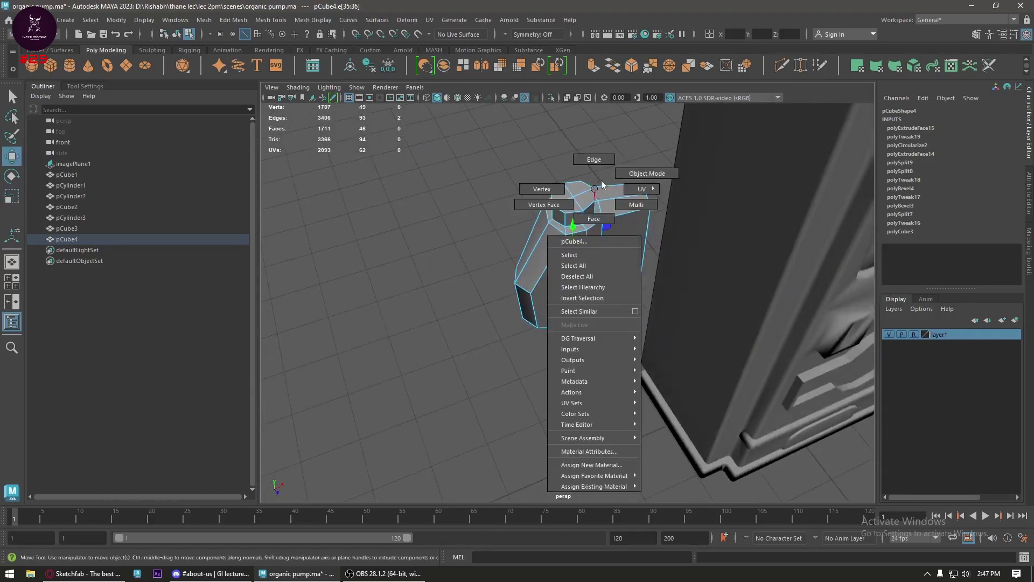
{"action": "left_click", "coordinate": [641, 170]}
{"action": "key", "text": "space"}
{"action": "left_click", "coordinate": [606, 281]}
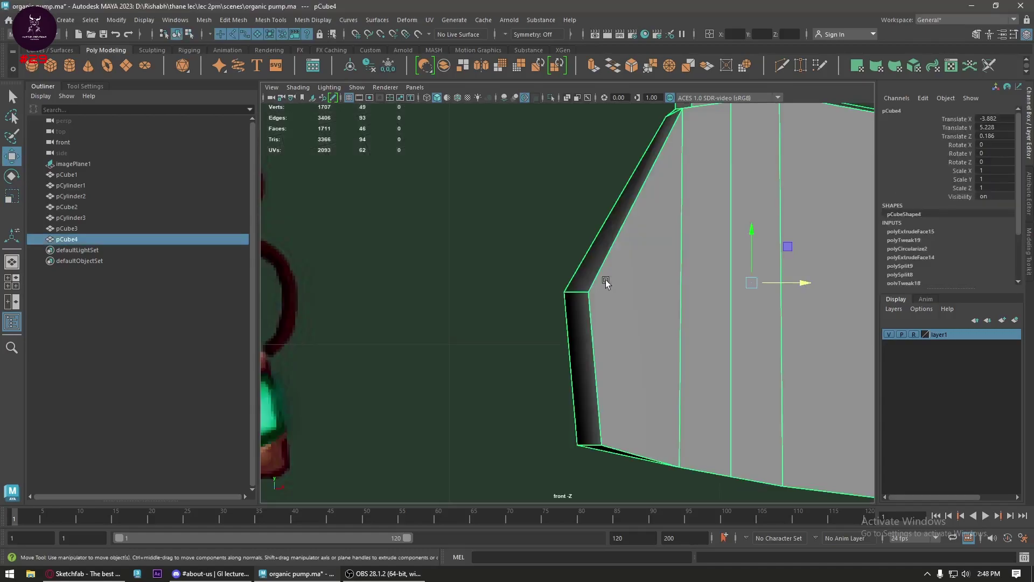
{"action": "scroll", "coordinate": [606, 282], "scroll_direction": "down", "scroll_amount": 5}
{"action": "middle_click_drag", "start_coordinate": [605, 279], "coordinate": [547, 283], "text": "alt"}
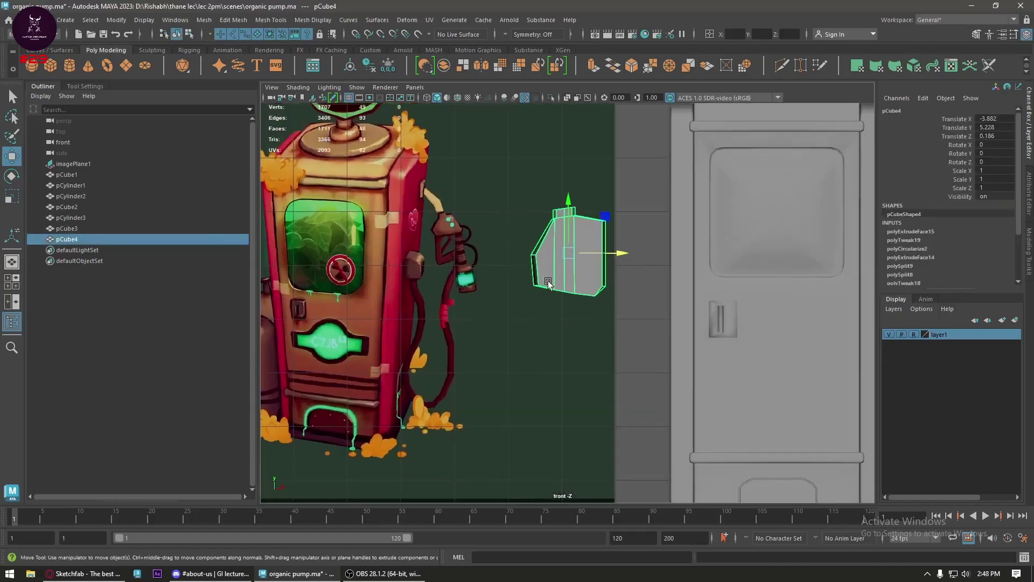
{"action": "scroll", "coordinate": [547, 283], "scroll_direction": "up", "scroll_amount": 3}
{"action": "scroll", "coordinate": [566, 271], "scroll_direction": "up", "scroll_amount": 2}
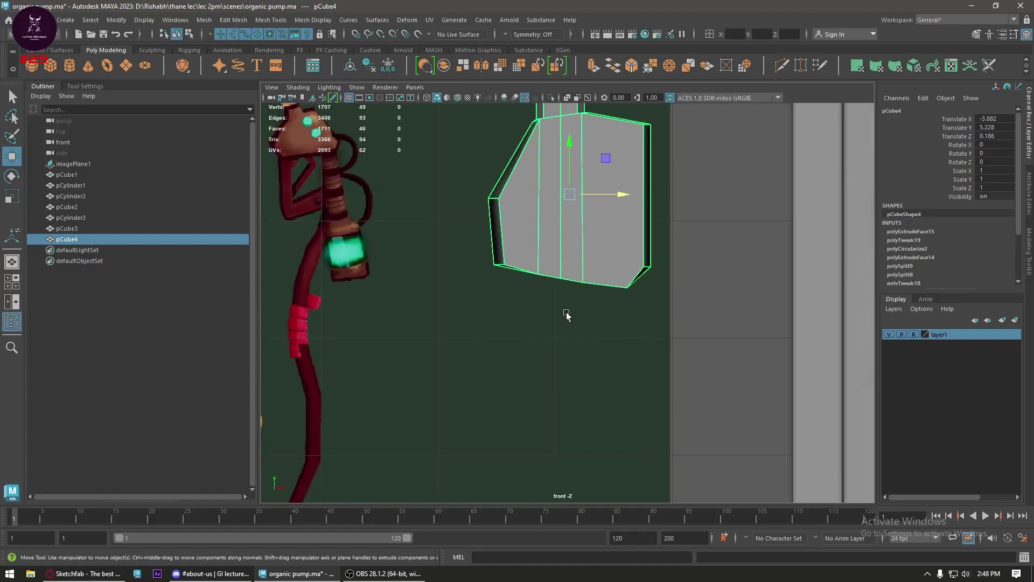
{"action": "middle_click_drag", "start_coordinate": [567, 315], "coordinate": [547, 282], "text": "alt"}
- Select the canister's lower faces and scale the bottom edge flat
{"action": "right_click_drag", "start_coordinate": [541, 247], "coordinate": [541, 257]}
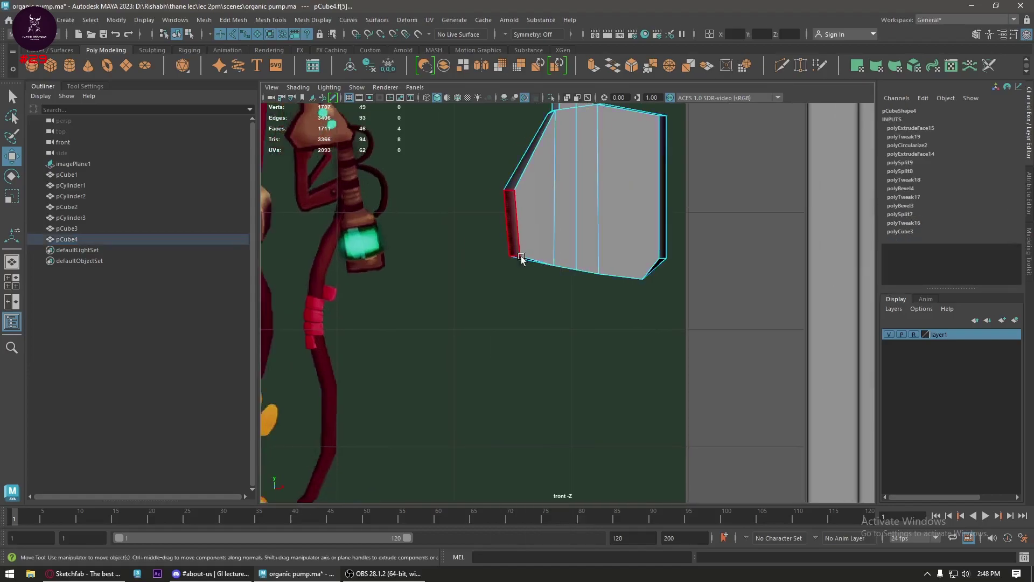
{"action": "mouse_move", "coordinate": [517, 256]}
{"action": "left_mouse_down"}
{"action": "mouse_move", "coordinate": [663, 327]}
{"action": "mouse_move", "coordinate": [651, 328]}
{"action": "left_mouse_up"}
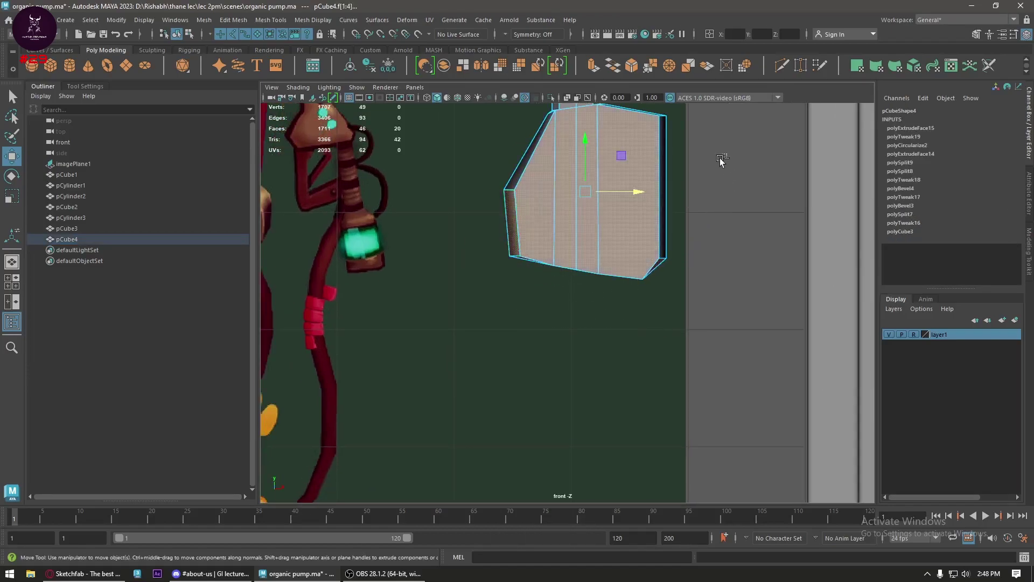
{"action": "left_click_drag", "start_coordinate": [720, 157], "coordinate": [471, 230]}
{"action": "key", "text": "r"}
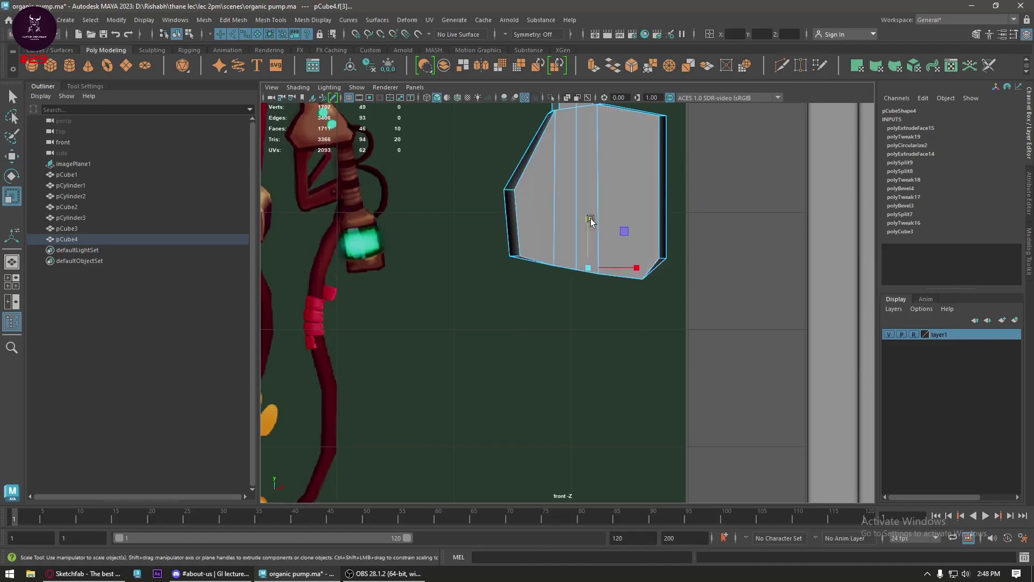
{"action": "left_click_drag", "start_coordinate": [590, 218], "coordinate": [575, 404]}
{"action": "key", "text": "ctrl+z"}
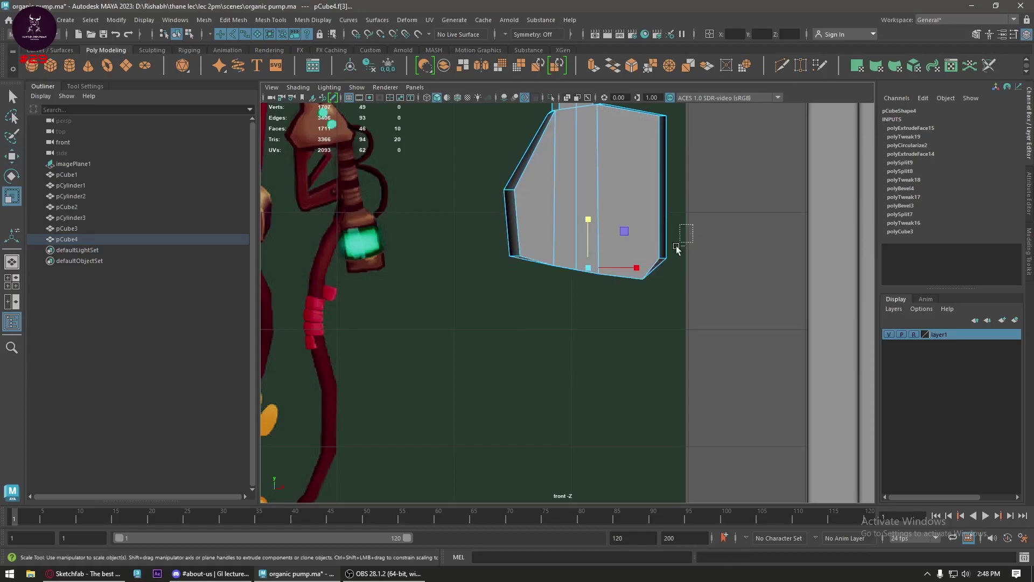
{"action": "left_click_drag", "start_coordinate": [576, 221], "coordinate": [536, 411]}
- Rotate the flattened bottom edge so it slopes down toward the right
{"action": "key", "text": "e"}
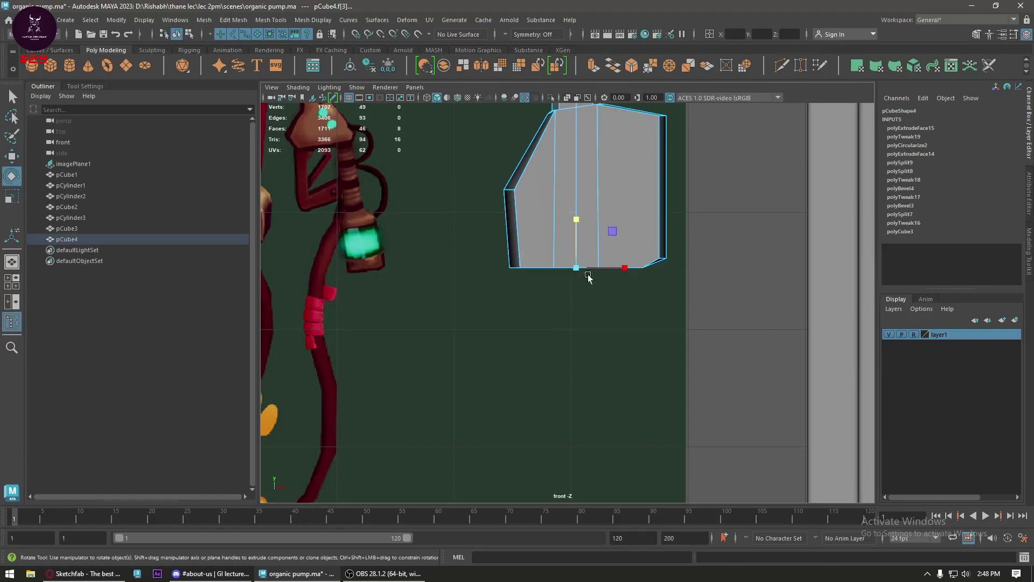
{"action": "left_click_drag", "start_coordinate": [612, 236], "coordinate": [617, 243]}
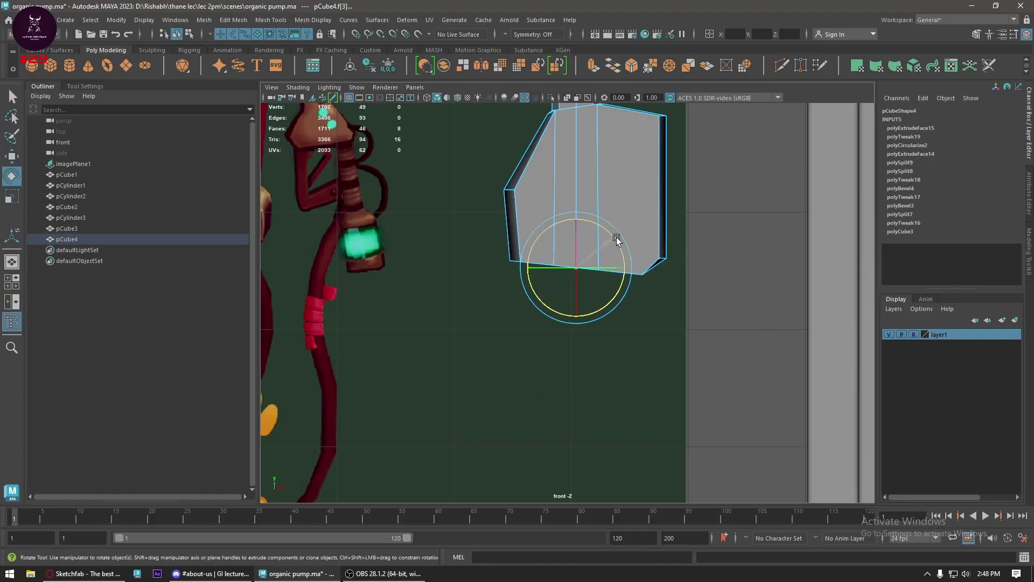
{"action": "key", "text": "w"}
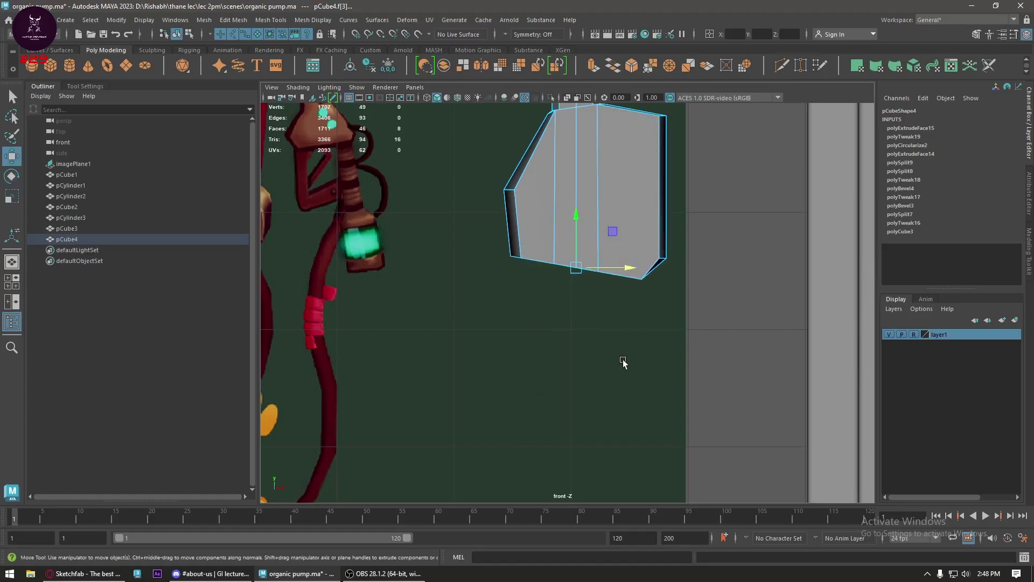
{"action": "left_click", "coordinate": [623, 362]}
{"action": "middle_click_drag", "start_coordinate": [549, 342], "coordinate": [574, 359], "text": "alt"}
- Select a face on the canister's underside and undo an unwanted extrusion
{"action": "key", "text": "space"}
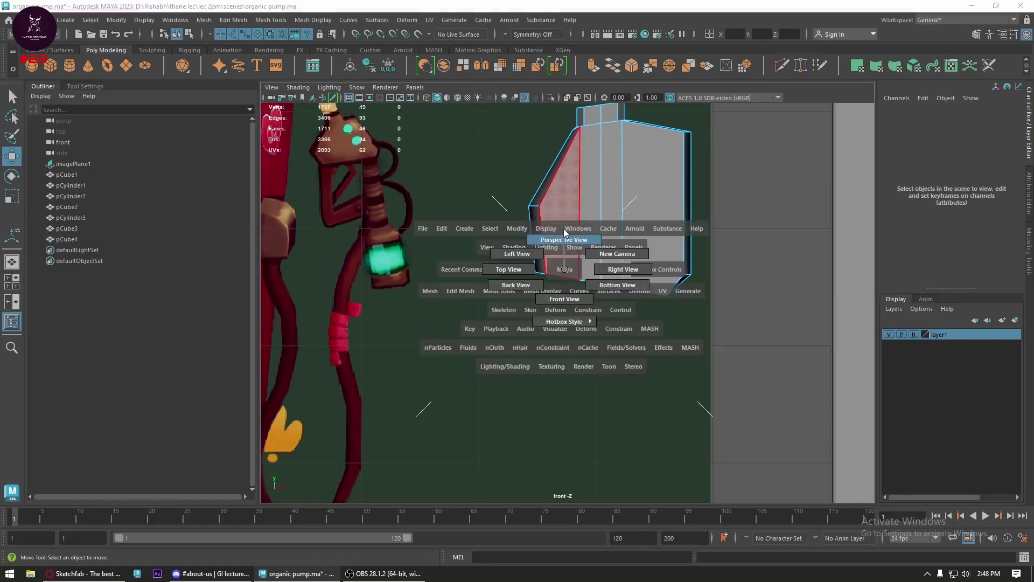
{"action": "mouse_move", "coordinate": [564, 271]}
{"action": "left_mouse_down"}
{"action": "mouse_move", "coordinate": [564, 228]}
{"action": "mouse_move", "coordinate": [593, 204]}
{"action": "left_mouse_up"}
{"action": "left_click", "coordinate": [586, 197]}
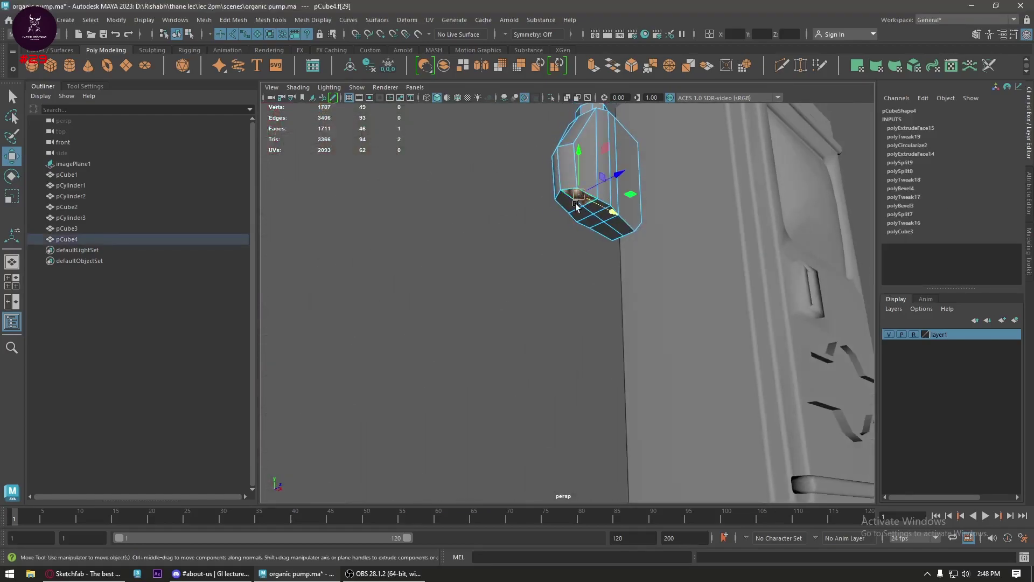
{"action": "left_click", "coordinate": [593, 219]}
{"action": "key", "text": "space"}
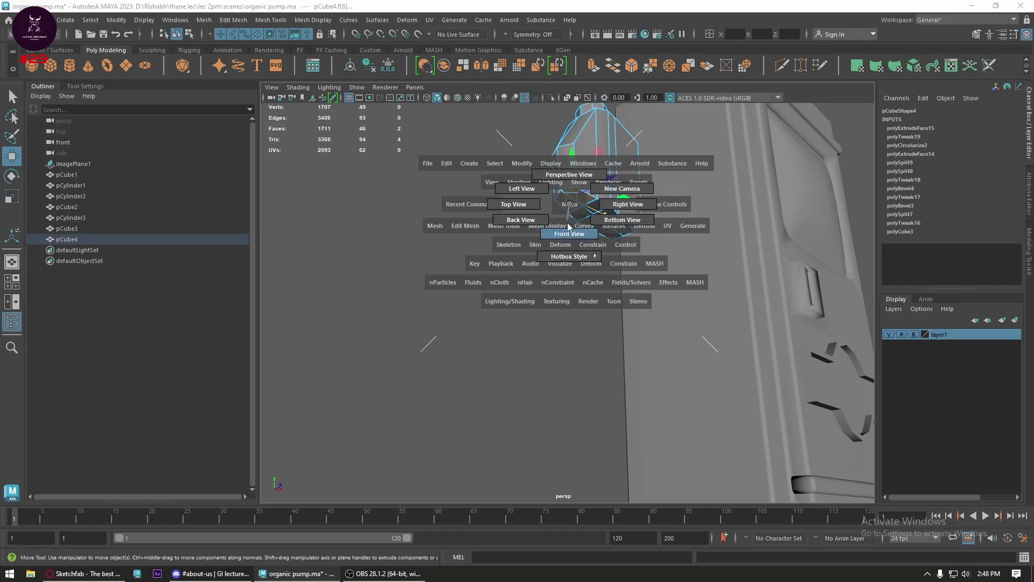
{"action": "left_click_drag", "start_coordinate": [569, 208], "coordinate": [556, 295]}
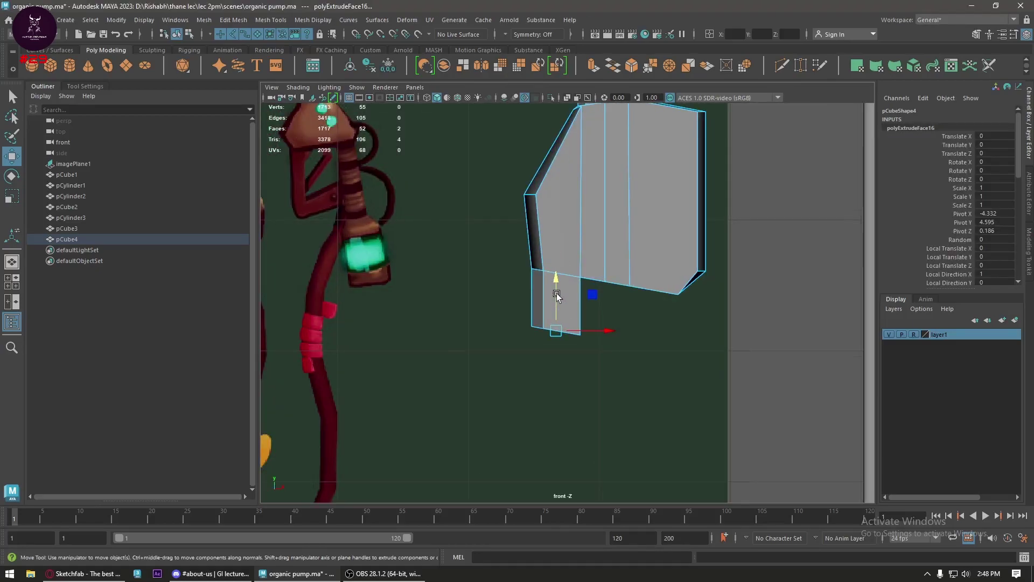
{"action": "scroll", "coordinate": [471, 312], "scroll_direction": "up", "scroll_amount": 2}
{"action": "key", "text": "ctrl+z"}
- Extrude the selected underside face with a small offset and shrink it slightly inward
{"action": "key", "text": "space"}
{"action": "left_click_drag", "start_coordinate": [572, 303], "coordinate": [598, 162]}
{"action": "right_click_drag", "start_coordinate": [601, 146], "coordinate": [600, 176], "text": "shift"}
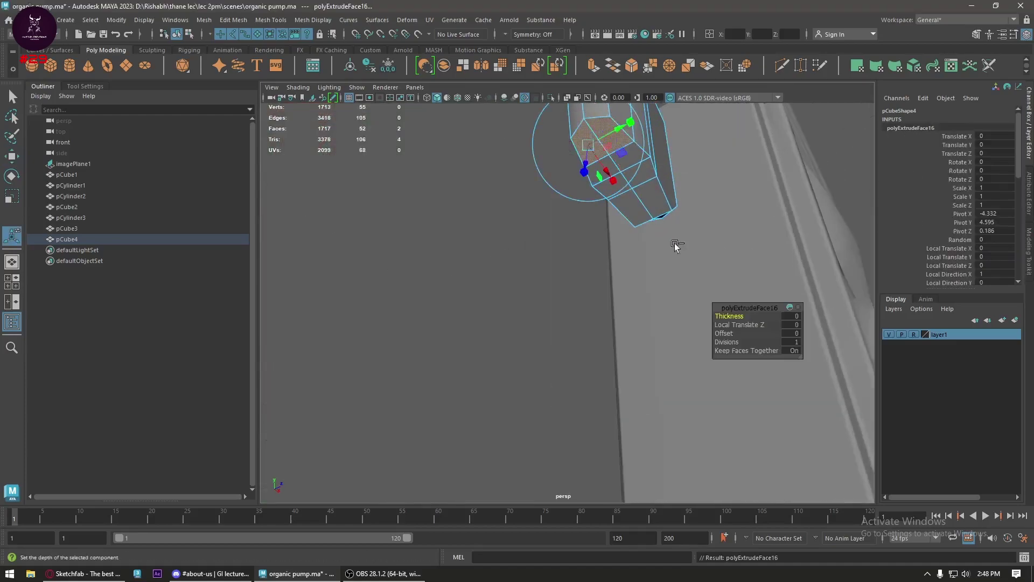
{"action": "left_click_drag", "start_coordinate": [724, 334], "coordinate": [733, 334]}
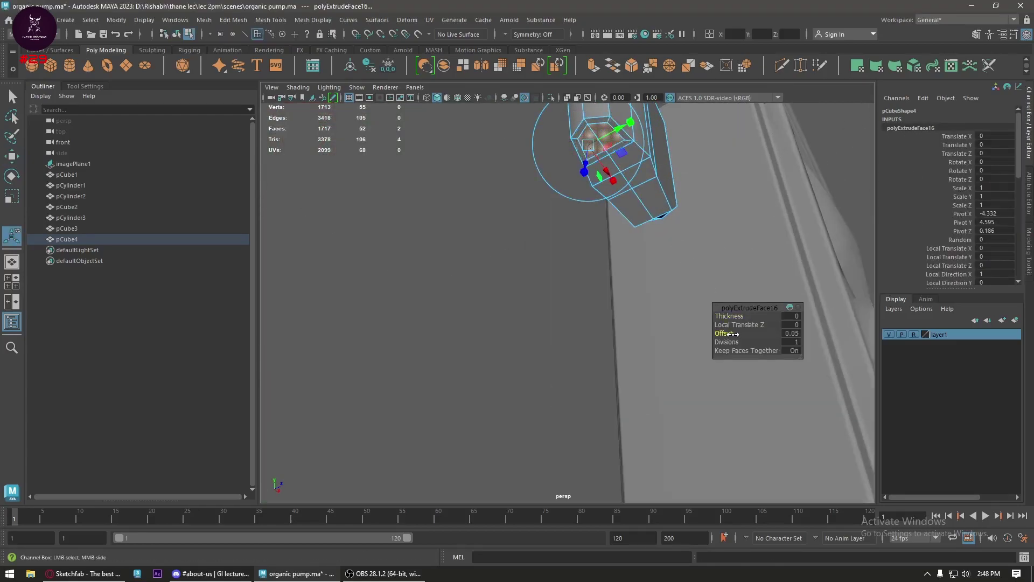
{"action": "left_click_drag", "start_coordinate": [634, 125], "coordinate": [625, 128]}
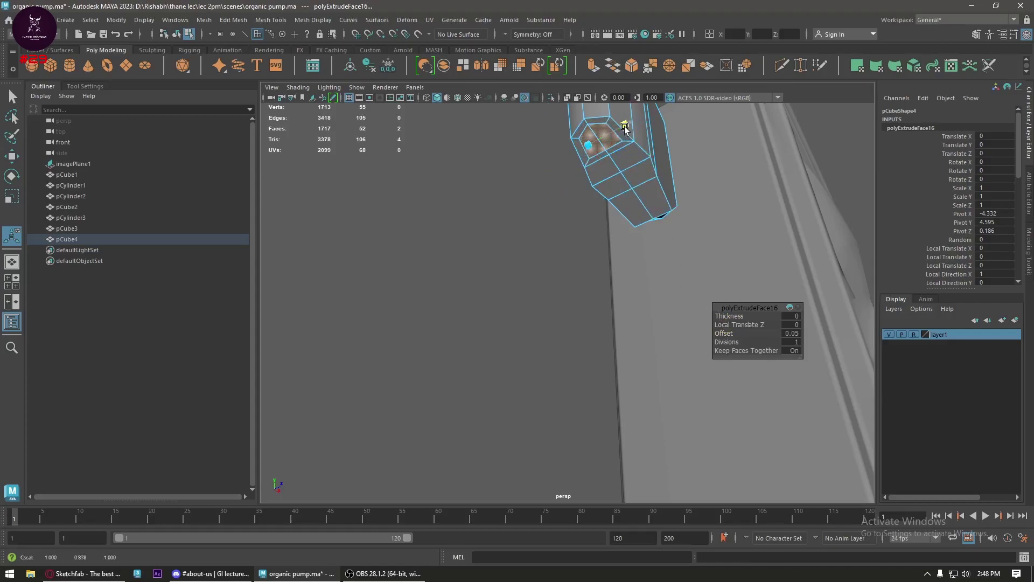
- Pull the extruded face down into a long strip and flatten its bottom face level
{"action": "key", "text": "space"}
{"action": "left_click_drag", "start_coordinate": [603, 162], "coordinate": [606, 178]}
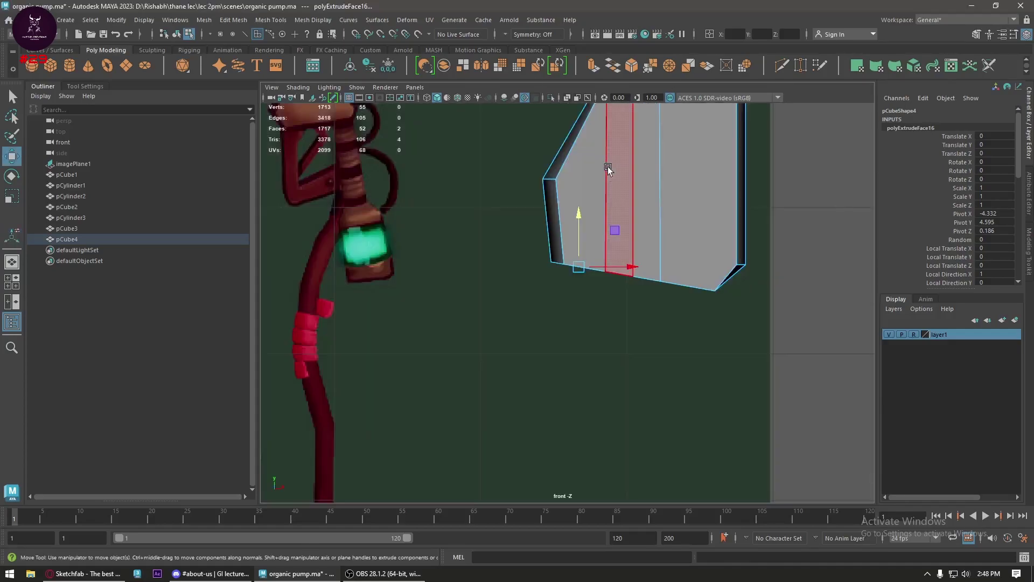
{"action": "key", "text": "w"}
{"action": "mouse_move", "coordinate": [578, 232]}
{"action": "left_mouse_down", "text": "shift"}
{"action": "mouse_move", "coordinate": [576, 404]}
{"action": "mouse_move", "coordinate": [596, 556]}
{"action": "left_mouse_up", "text": "shift"}
{"action": "key", "text": "r"}
{"action": "key", "text": "w"}
{"action": "left_click_drag", "start_coordinate": [581, 410], "coordinate": [581, 415]}
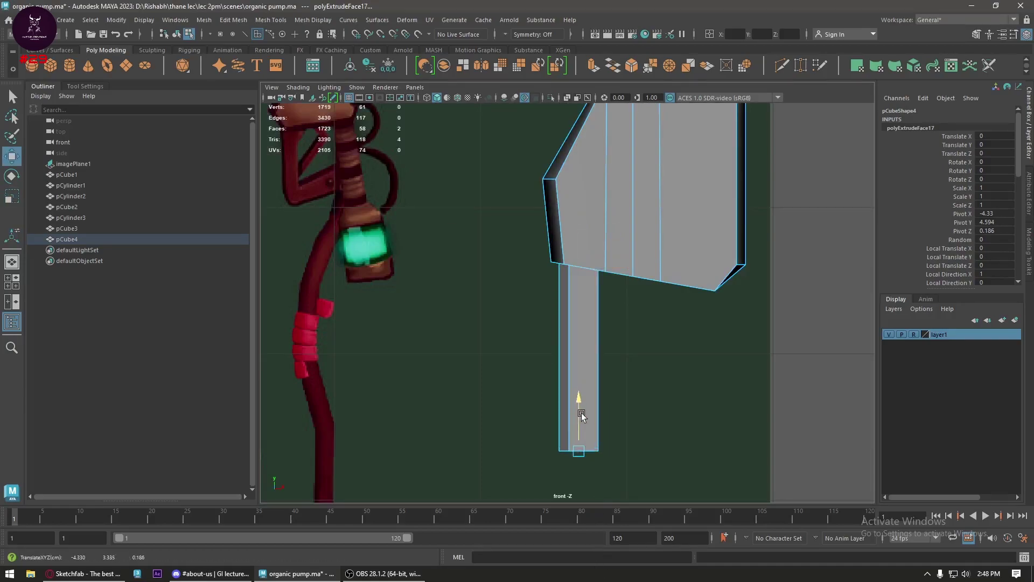
{"action": "left_click_drag", "start_coordinate": [625, 450], "coordinate": [621, 451]}
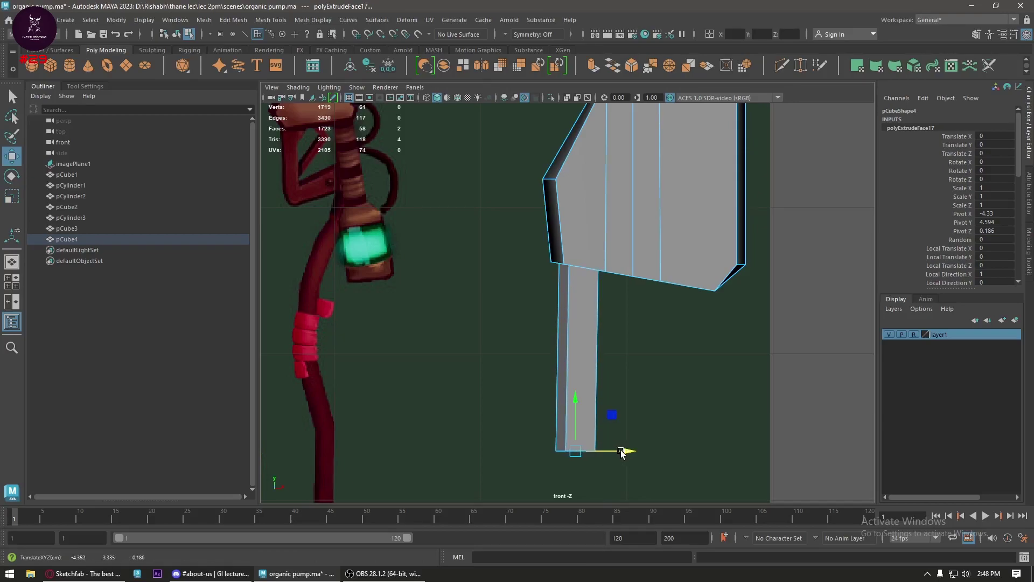
- Tilt and slide the strip's bottom face sideways to form the bracket's foot
{"action": "scroll", "coordinate": [621, 451], "scroll_direction": "down", "scroll_amount": 3}
{"action": "scroll", "coordinate": [622, 394], "scroll_direction": "up", "scroll_amount": 3}
{"action": "key", "text": "e"}
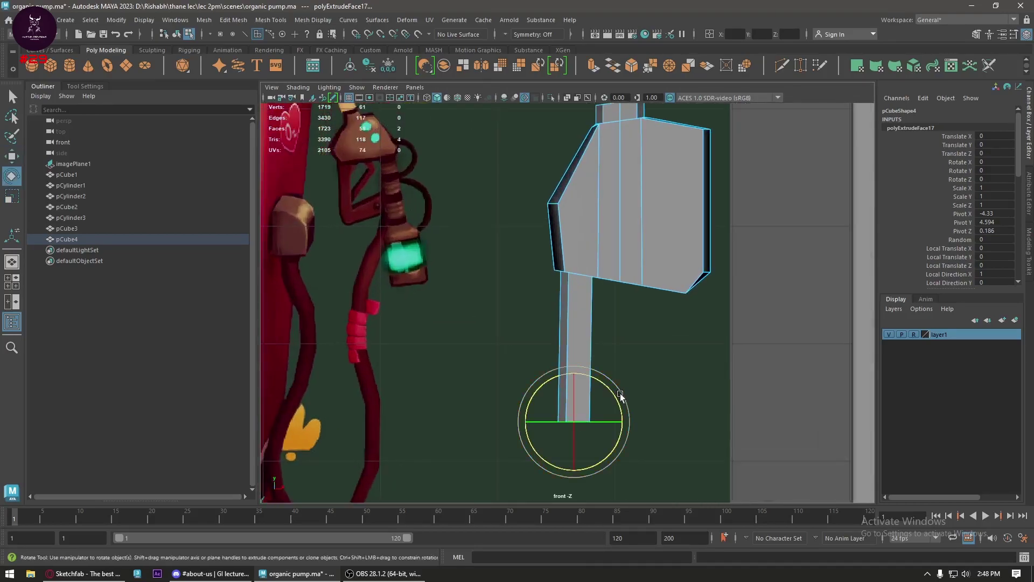
{"action": "left_click_drag", "start_coordinate": [620, 393], "coordinate": [610, 380]}
{"action": "key", "text": "w"}
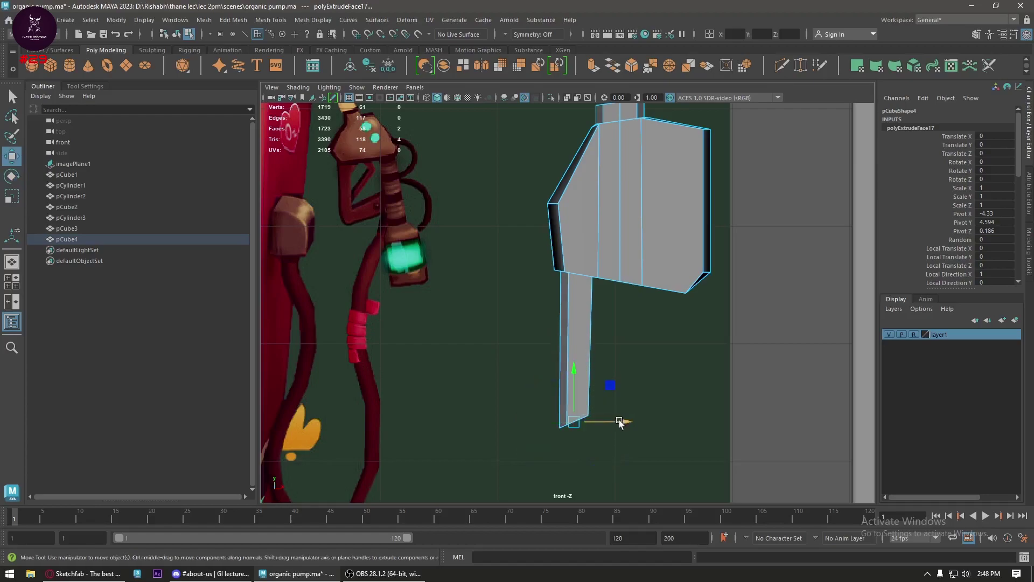
{"action": "left_click_drag", "start_coordinate": [619, 423], "coordinate": [718, 425]}
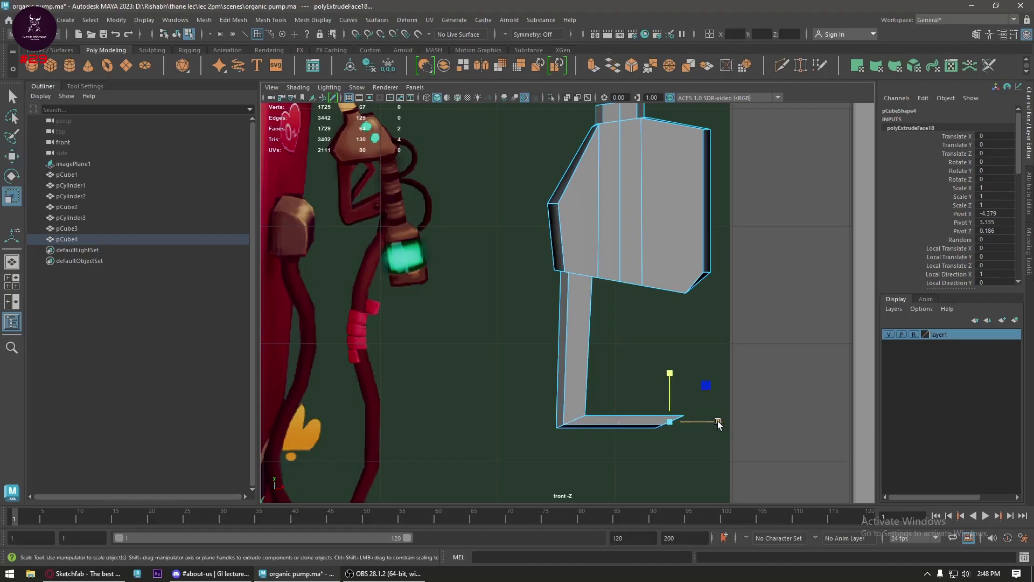
{"action": "right_click", "coordinate": [639, 258]}
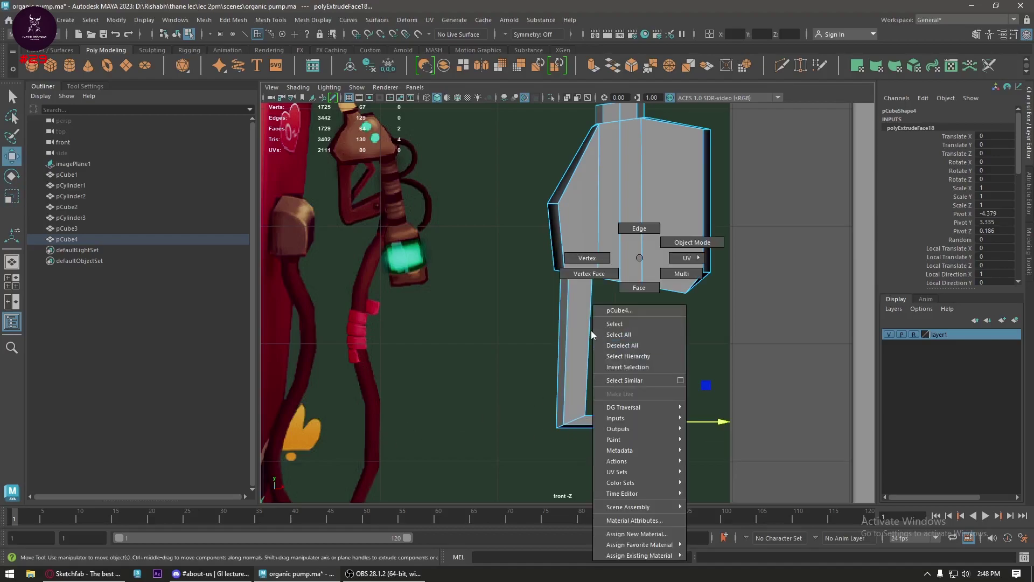
- Select the bracket's lower corner vertices and rotate them to angle the bend
{"action": "left_click", "coordinate": [586, 259]}
{"action": "left_click_drag", "start_coordinate": [612, 376], "coordinate": [489, 473]}
{"action": "key", "text": "e"}
{"action": "left_click_drag", "start_coordinate": [606, 403], "coordinate": [605, 391]}
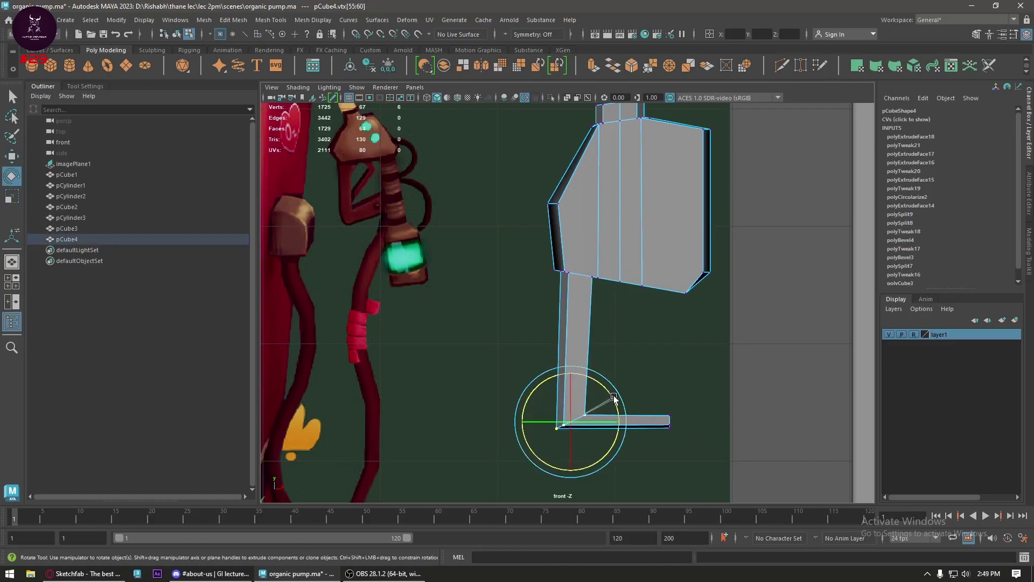
{"action": "left_click_drag", "start_coordinate": [602, 388], "coordinate": [570, 362]}
- Raise the corner vertices and stretch the foot-tip vertices taller
{"action": "key", "text": "w"}
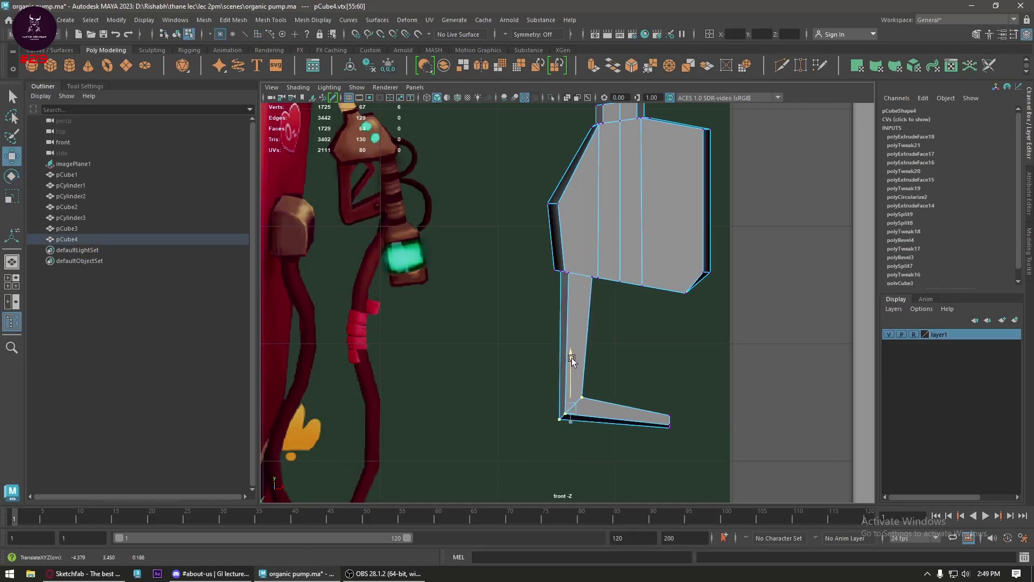
{"action": "left_click_drag", "start_coordinate": [745, 379], "coordinate": [652, 461]}
{"action": "key", "text": "r"}
{"action": "mouse_move", "coordinate": [673, 374]}
{"action": "left_mouse_down"}
{"action": "mouse_move", "coordinate": [669, 274]}
{"action": "mouse_move", "coordinate": [549, 354]}
{"action": "mouse_move", "coordinate": [483, 373]}
{"action": "mouse_move", "coordinate": [474, 358]}
{"action": "mouse_move", "coordinate": [580, 376]}
{"action": "mouse_move", "coordinate": [577, 357]}
{"action": "left_mouse_up"}
{"action": "key", "text": "space"}
{"action": "left_click", "coordinate": [670, 300]}
- Bevel the bracket's inner bend edge with Fraction 0.23 and 2 segments
{"action": "key", "text": "F10"}
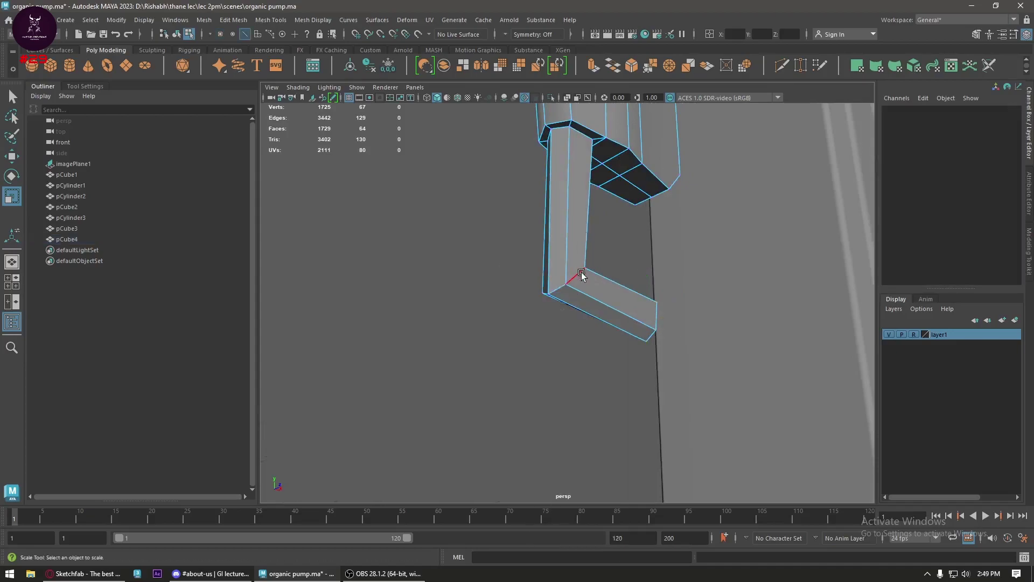
{"action": "left_click", "coordinate": [580, 272]}
{"action": "right_click", "coordinate": [581, 273], "text": "shift"}
{"action": "right_click_drag", "start_coordinate": [613, 280], "coordinate": [636, 273], "text": "shift"}
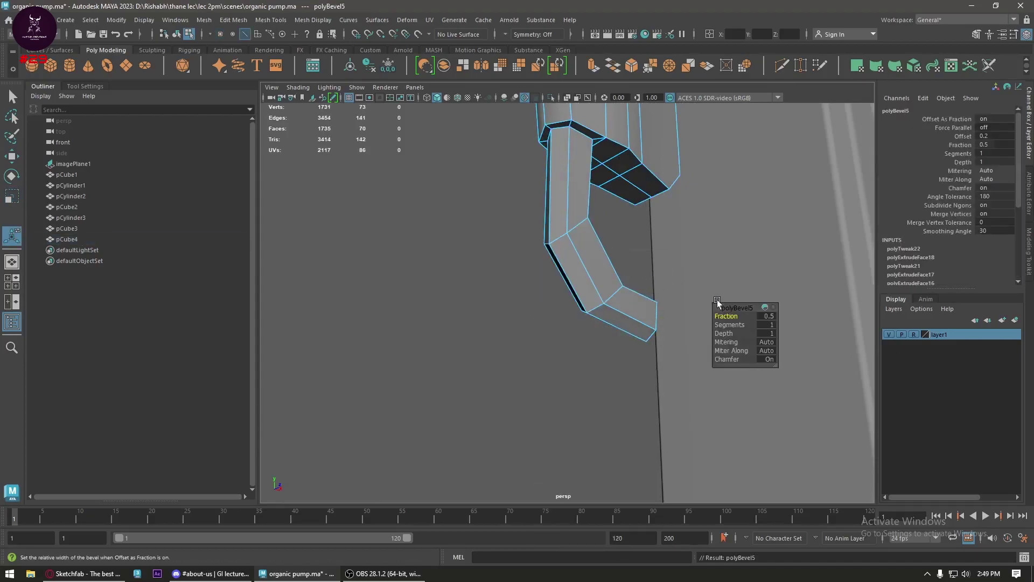
{"action": "mouse_move", "coordinate": [727, 318]}
{"action": "left_mouse_down"}
{"action": "mouse_move", "coordinate": [703, 319]}
{"action": "mouse_move", "coordinate": [724, 327]}
{"action": "mouse_move", "coordinate": [524, 361]}
{"action": "left_mouse_up"}
- Return to object mode, select the canister mesh and reframe it in front view
{"action": "key", "text": "w"}
{"action": "right_click", "coordinate": [516, 189]}
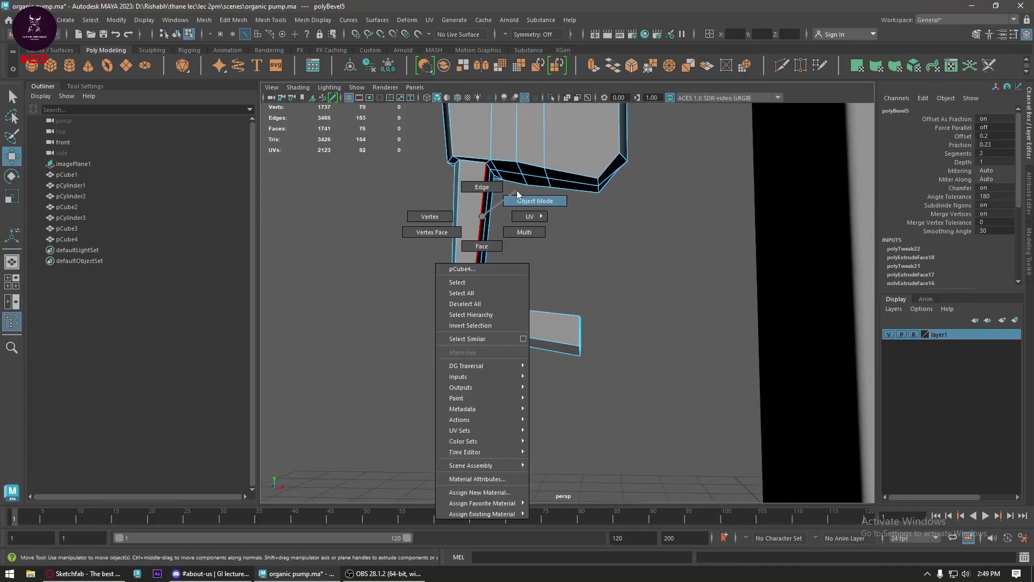
{"action": "left_click", "coordinate": [554, 256]}
{"action": "left_click", "coordinate": [554, 328]}
{"action": "key", "text": "space"}
{"action": "left_click_drag", "start_coordinate": [553, 329], "coordinate": [555, 351]}
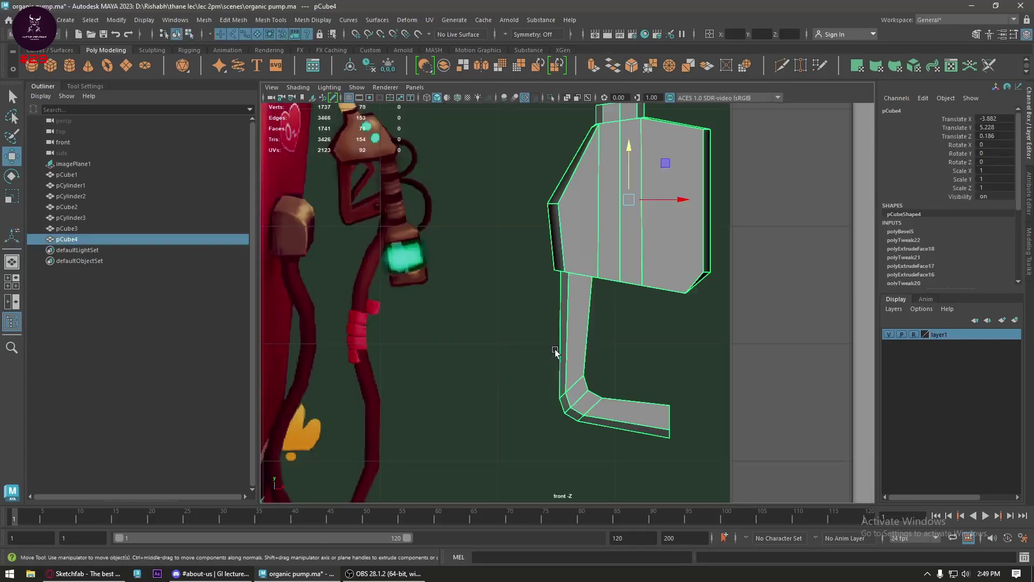
{"action": "middle_click_drag", "start_coordinate": [631, 322], "coordinate": [572, 343], "text": "alt"}
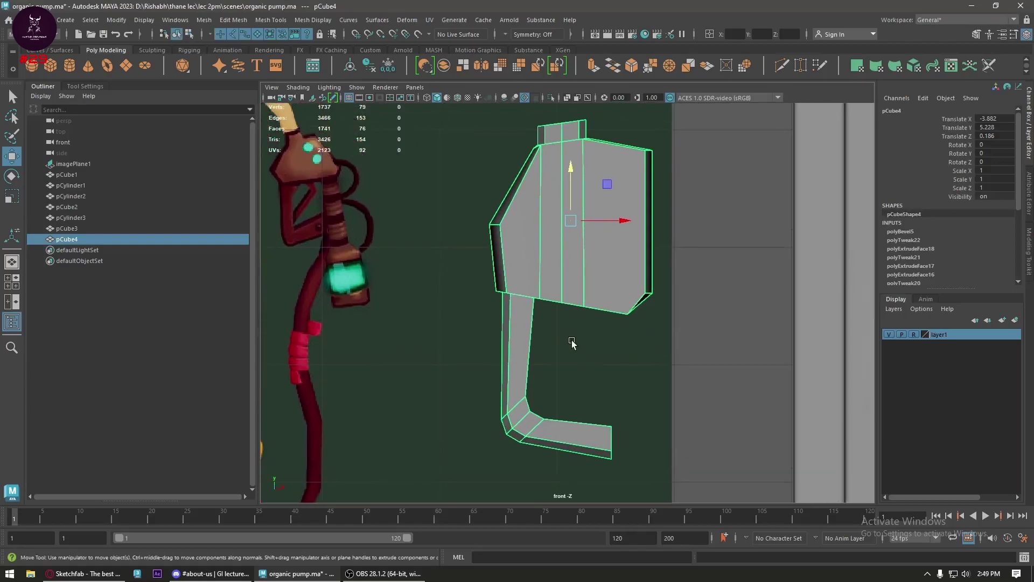
{"action": "middle_click_drag", "start_coordinate": [641, 301], "coordinate": [635, 300], "text": "alt"}
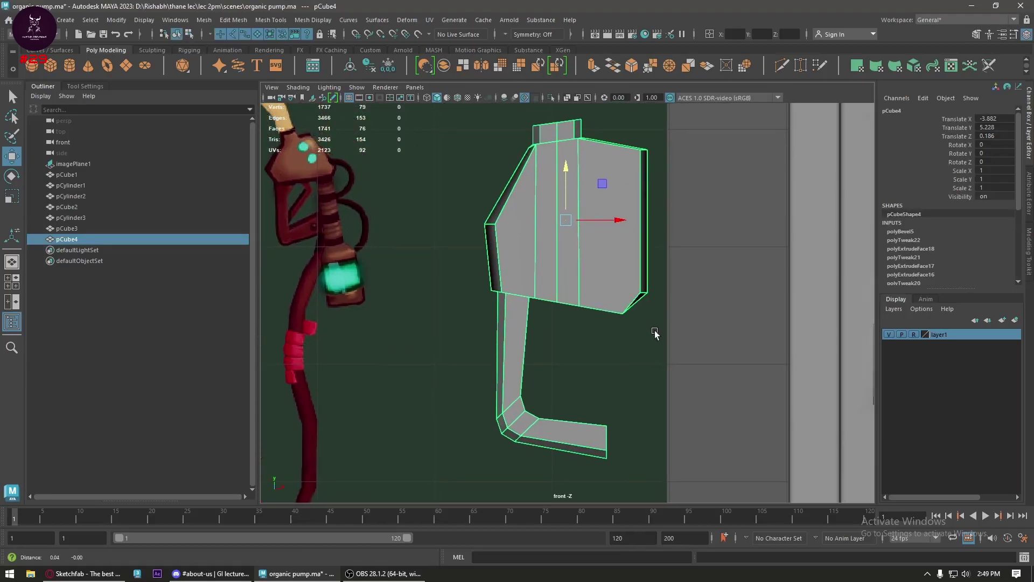
{"action": "key", "text": "space"}
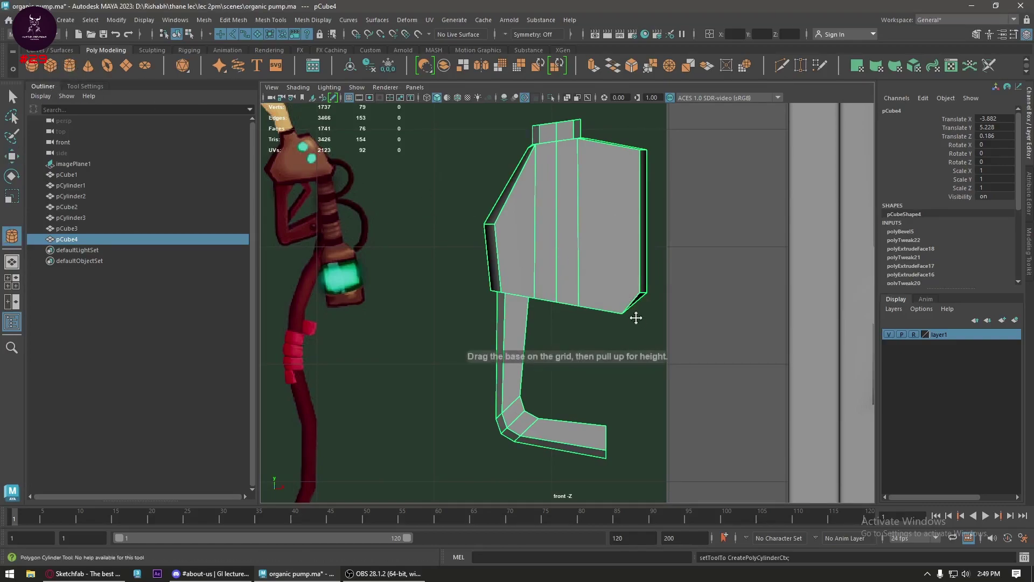
- Draw a new 12-subdivision cylinder at the canister's lower right corner
{"action": "middle_click_drag", "start_coordinate": [636, 318], "coordinate": [621, 265], "text": "alt"}
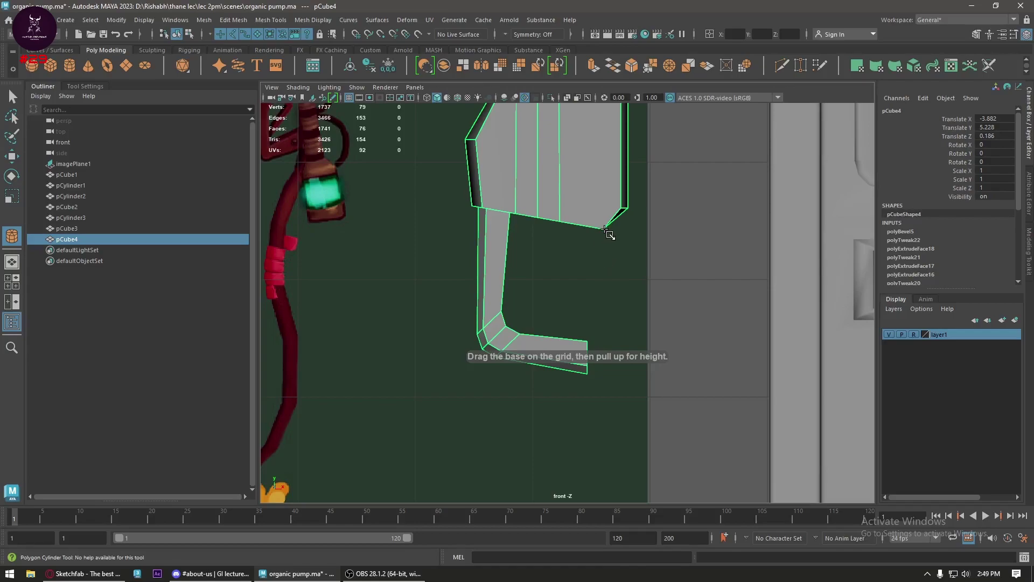
{"action": "mouse_move", "coordinate": [607, 232]}
{"action": "left_mouse_down"}
{"action": "mouse_move", "coordinate": [616, 238]}
{"action": "mouse_move", "coordinate": [616, 141]}
{"action": "left_mouse_up"}
{"action": "type", "text": "12"}
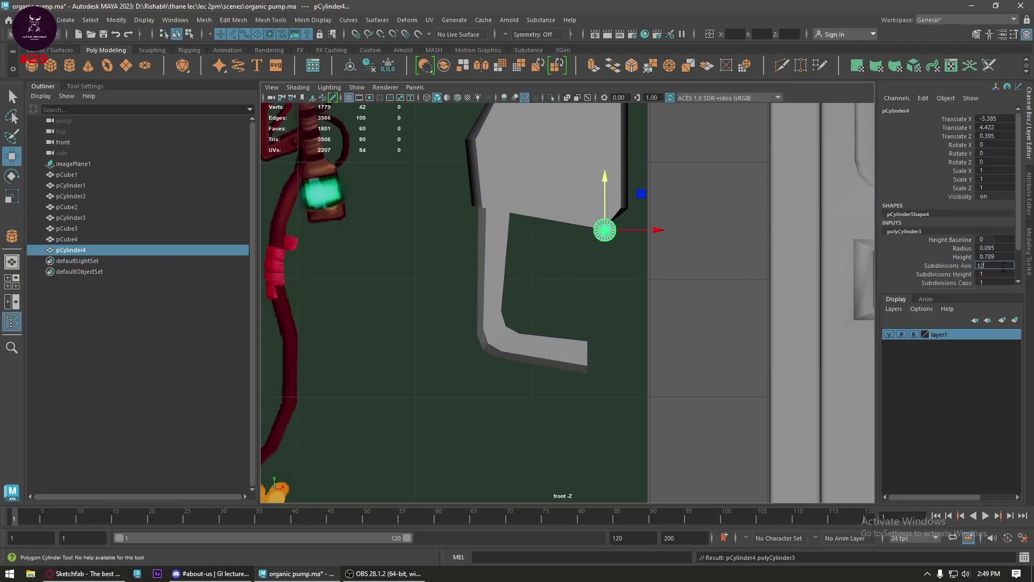
{"action": "key", "text": "Return"}
{"action": "scroll", "coordinate": [393, 286], "scroll_direction": "down", "scroll_amount": 3}
{"action": "scroll", "coordinate": [415, 286], "scroll_direction": "up", "scroll_amount": 3}
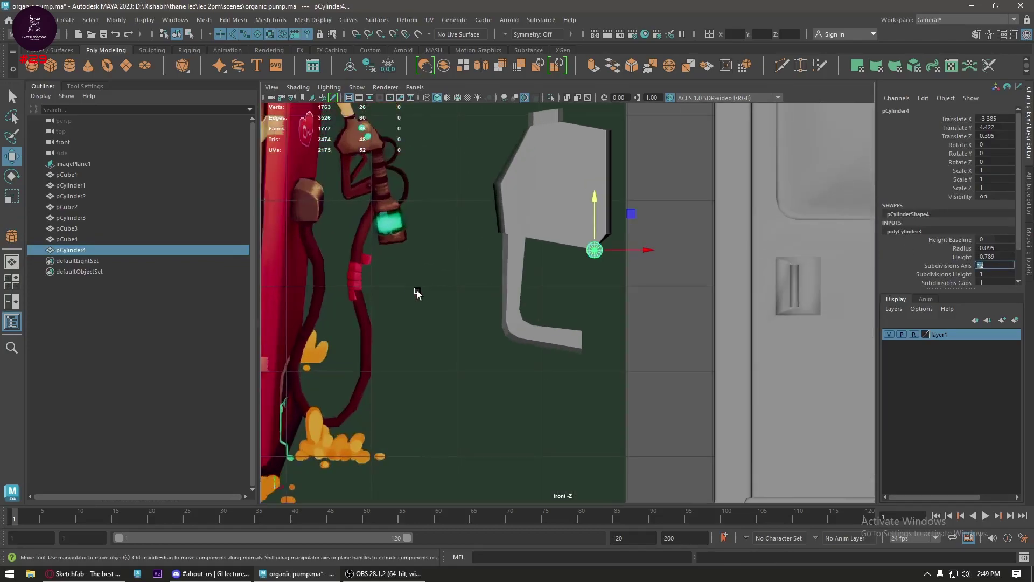
{"action": "left_click", "coordinate": [582, 300]}
{"action": "scroll", "coordinate": [586, 304], "scroll_direction": "up", "scroll_amount": 3}
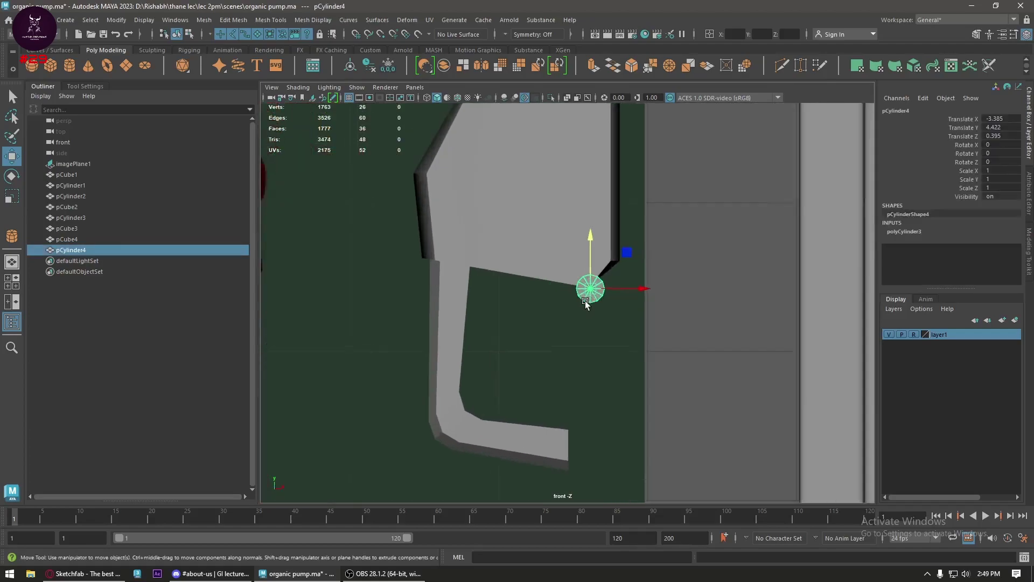
{"action": "scroll", "coordinate": [586, 303], "scroll_direction": "up", "scroll_amount": 1}
- Rotate the cylinder 90 degrees about X to stand it upright
{"action": "key", "text": "e"}
{"action": "left_click_drag", "start_coordinate": [592, 256], "coordinate": [596, 333]}
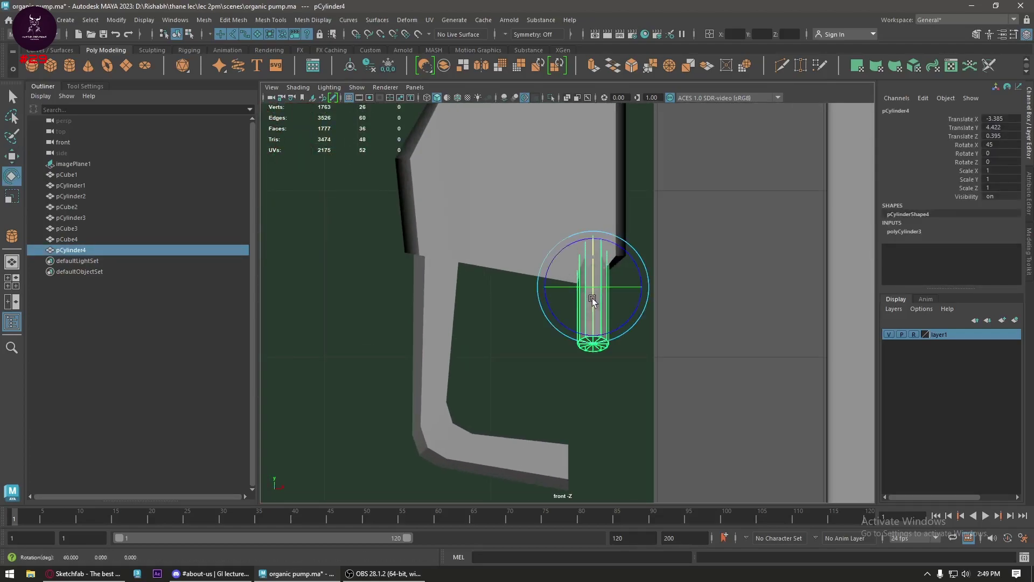
{"action": "scroll", "coordinate": [596, 333], "scroll_direction": "down", "scroll_amount": 5}
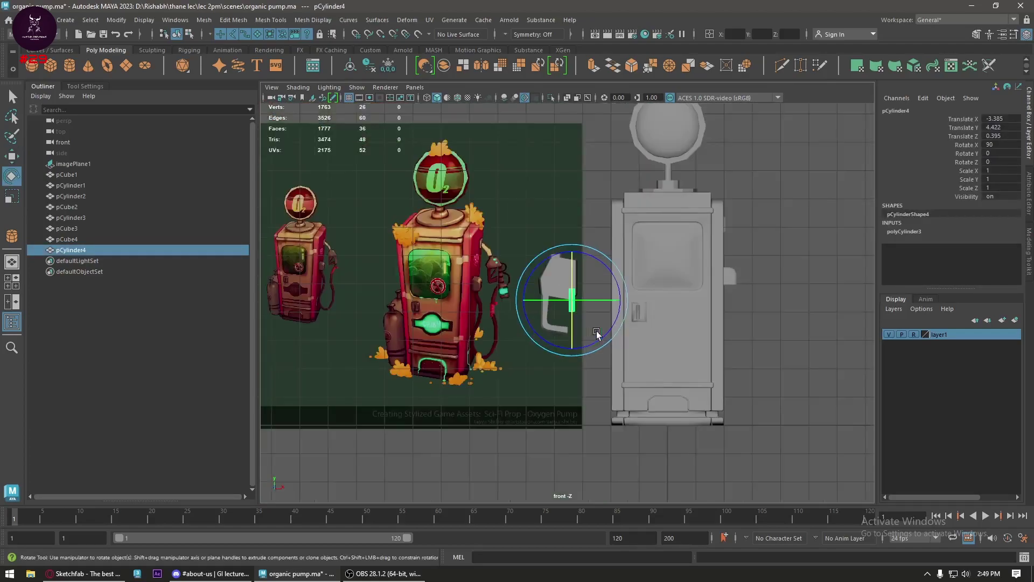
{"action": "scroll", "coordinate": [596, 334], "scroll_direction": "up", "scroll_amount": 2}
{"action": "scroll", "coordinate": [583, 285], "scroll_direction": "up", "scroll_amount": 2}
{"action": "scroll", "coordinate": [583, 285], "scroll_direction": "up", "scroll_amount": 2}
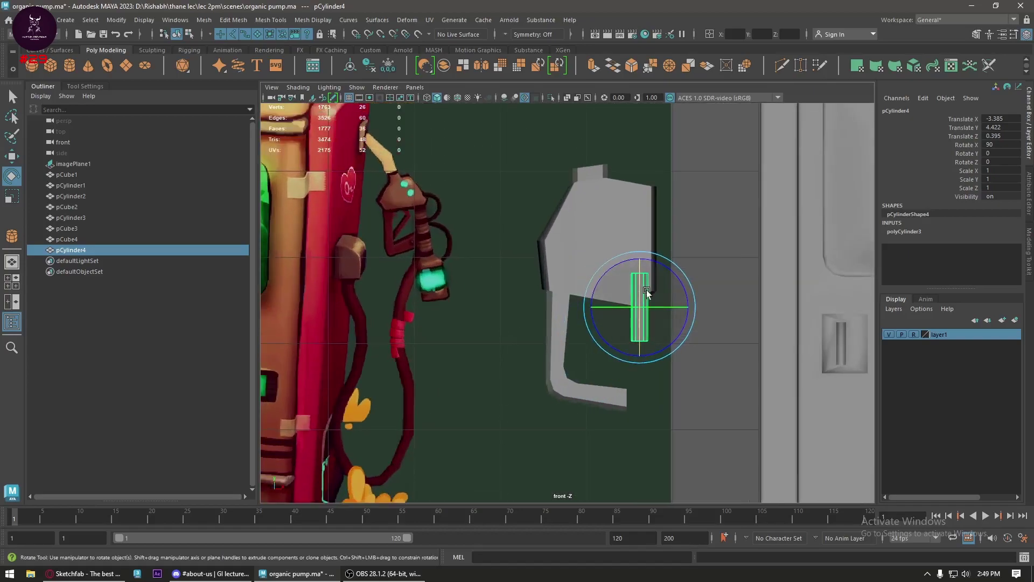
- Lower the cylinder to the bracket's bottom arm and align it along X and Z
{"action": "key", "text": "w"}
{"action": "left_click_drag", "start_coordinate": [642, 278], "coordinate": [643, 307]}
{"action": "scroll", "coordinate": [641, 303], "scroll_direction": "up", "scroll_amount": 2}
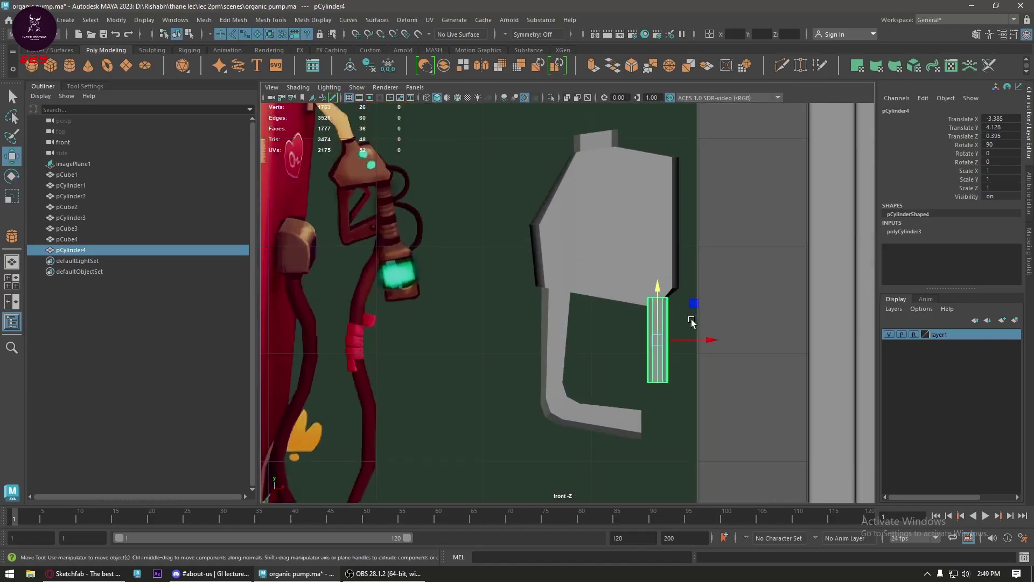
{"action": "left_click_drag", "start_coordinate": [705, 340], "coordinate": [697, 339]}
{"action": "key", "text": "space"}
{"action": "left_click", "coordinate": [653, 342]}
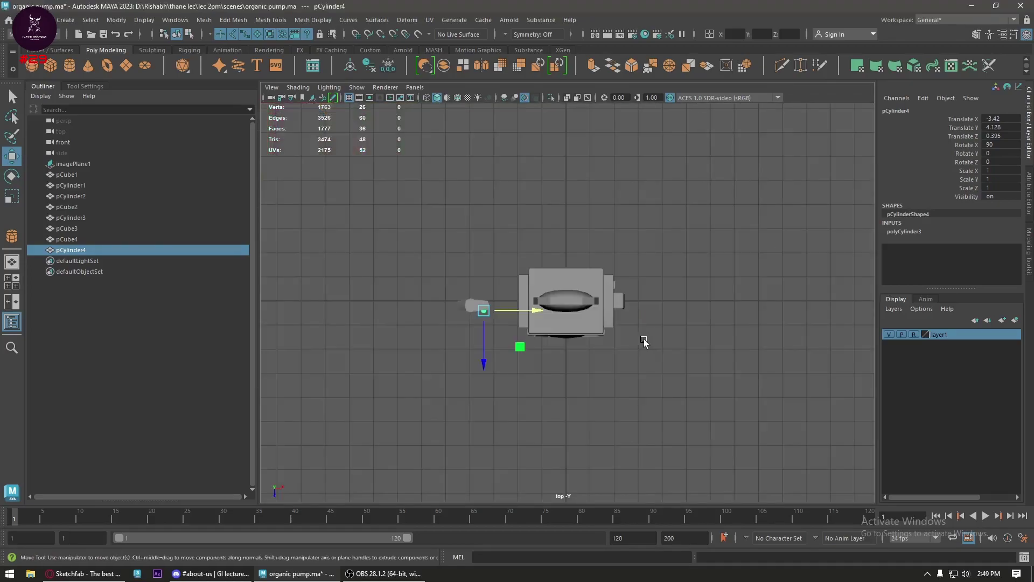
{"action": "scroll", "coordinate": [471, 313], "scroll_direction": "up", "scroll_amount": 3}
{"action": "middle_click_drag", "start_coordinate": [467, 319], "coordinate": [624, 333], "text": "alt"}
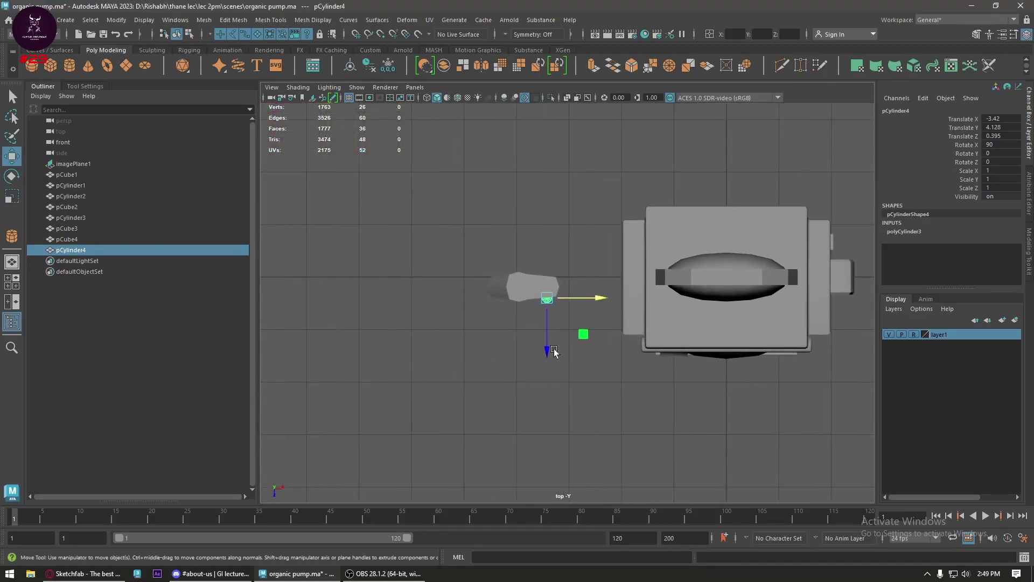
{"action": "left_click_drag", "start_coordinate": [548, 353], "coordinate": [549, 350]}
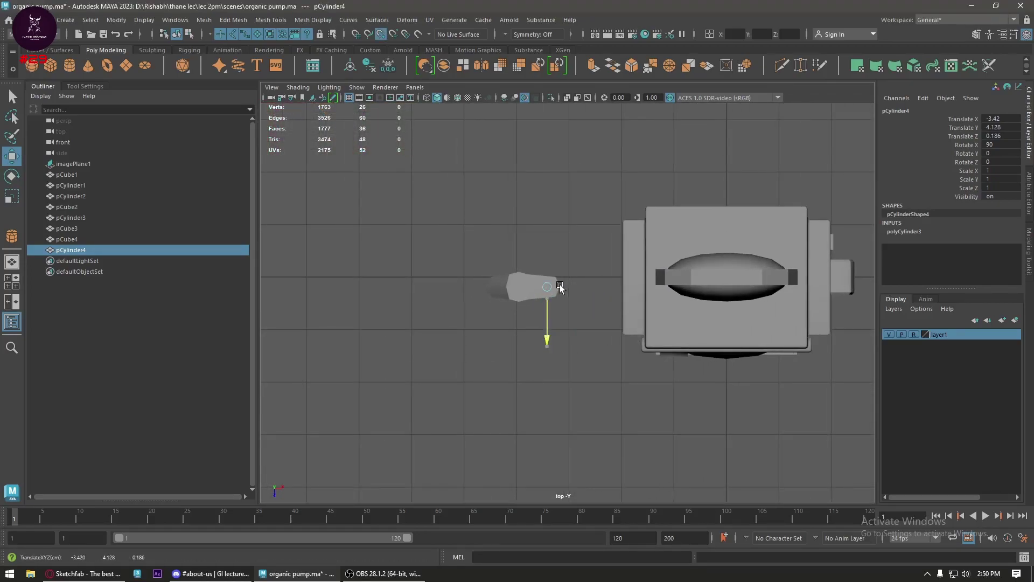
{"action": "mouse_move", "coordinate": [560, 247]}
{"action": "left_mouse_down"}
{"action": "mouse_move", "coordinate": [561, 216]}
{"action": "mouse_move", "coordinate": [603, 216]}
{"action": "mouse_move", "coordinate": [612, 231]}
{"action": "mouse_move", "coordinate": [596, 242]}
{"action": "left_mouse_up"}
{"action": "key", "text": "r"}
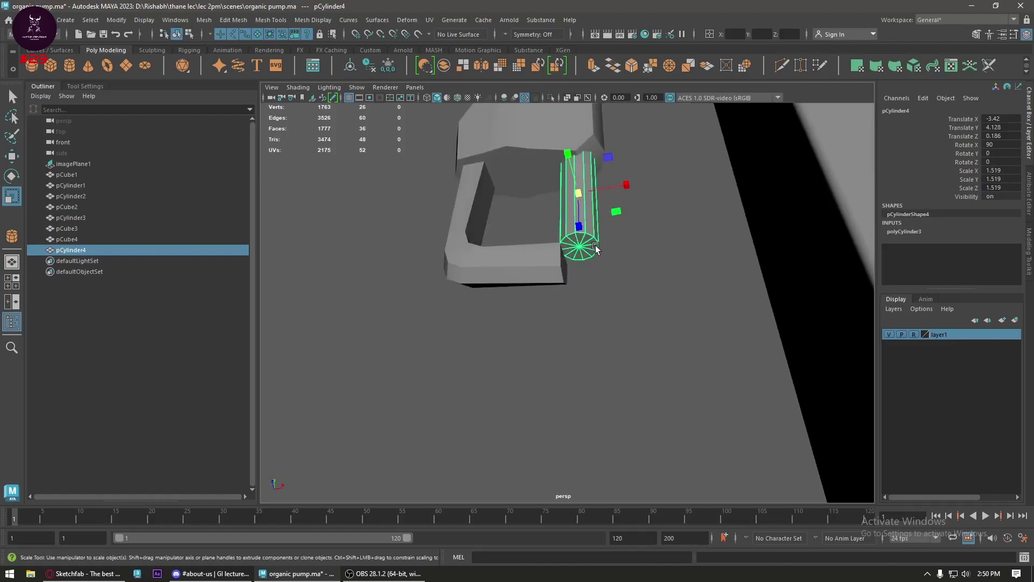
- In wireframe front view, lower the cylinder's top ring of vertices slightly
{"action": "key", "text": "space"}
{"action": "left_click", "coordinate": [596, 273]}
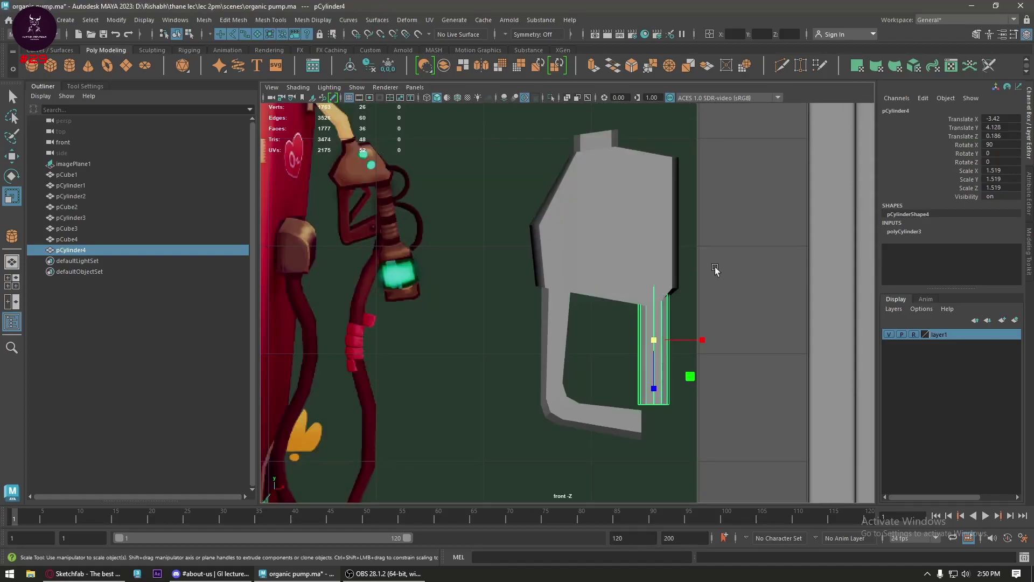
{"action": "key", "text": "4"}
{"action": "right_click_drag", "start_coordinate": [682, 237], "coordinate": [683, 219]}
{"action": "left_click_drag", "start_coordinate": [683, 219], "coordinate": [625, 285]}
{"action": "key", "text": "w"}
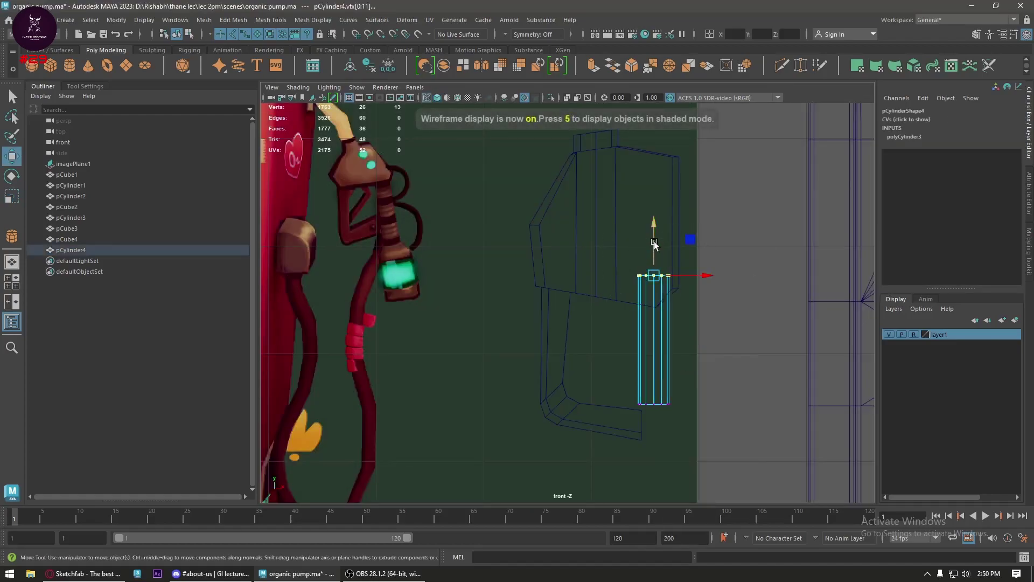
{"action": "left_click_drag", "start_coordinate": [655, 247], "coordinate": [655, 254]}
- Shift the cylinder's bottom vertex ring right and down so it leans outward
{"action": "left_click_drag", "start_coordinate": [692, 389], "coordinate": [631, 413]}
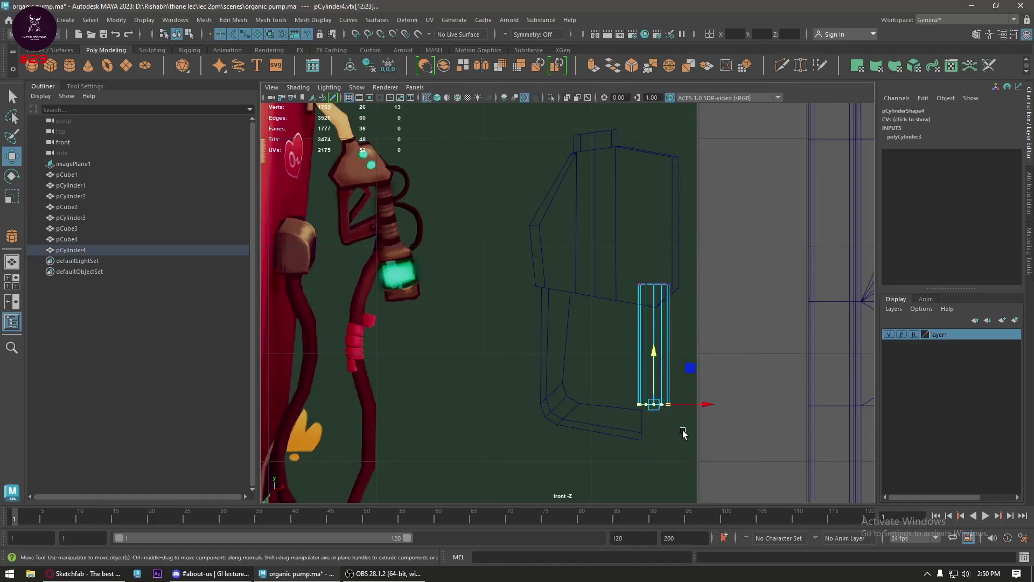
{"action": "middle_click_drag", "start_coordinate": [684, 415], "coordinate": [689, 400], "text": "alt"}
{"action": "left_click_drag", "start_coordinate": [695, 388], "coordinate": [706, 387]}
{"action": "left_click_drag", "start_coordinate": [668, 354], "coordinate": [683, 419]}
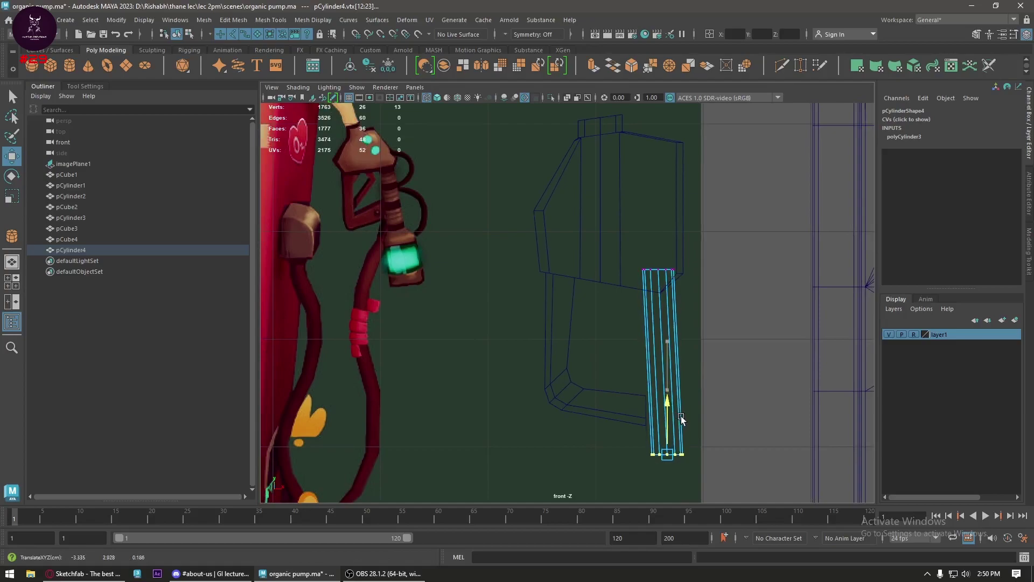
- Widen the bottom vertex ring to flare the nozzle and nudge it right along X
{"action": "key", "text": "r"}
{"action": "left_click_drag", "start_coordinate": [676, 458], "coordinate": [685, 460]}
{"action": "key", "text": "w"}
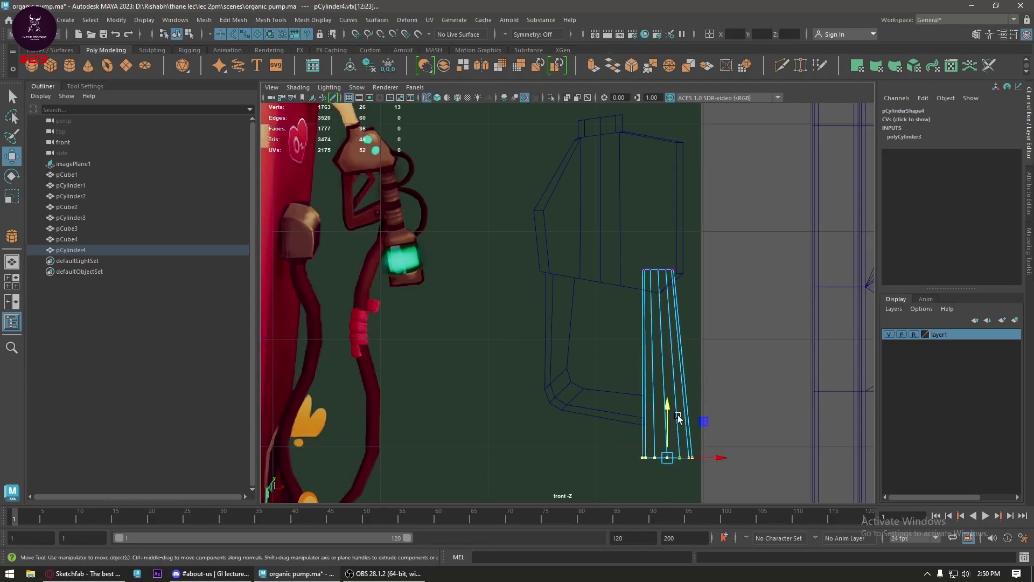
{"action": "scroll", "coordinate": [681, 431], "scroll_direction": "up", "scroll_amount": 3}
{"action": "scroll", "coordinate": [695, 439], "scroll_direction": "down", "scroll_amount": 2}
{"action": "left_click_drag", "start_coordinate": [707, 442], "coordinate": [712, 442]}
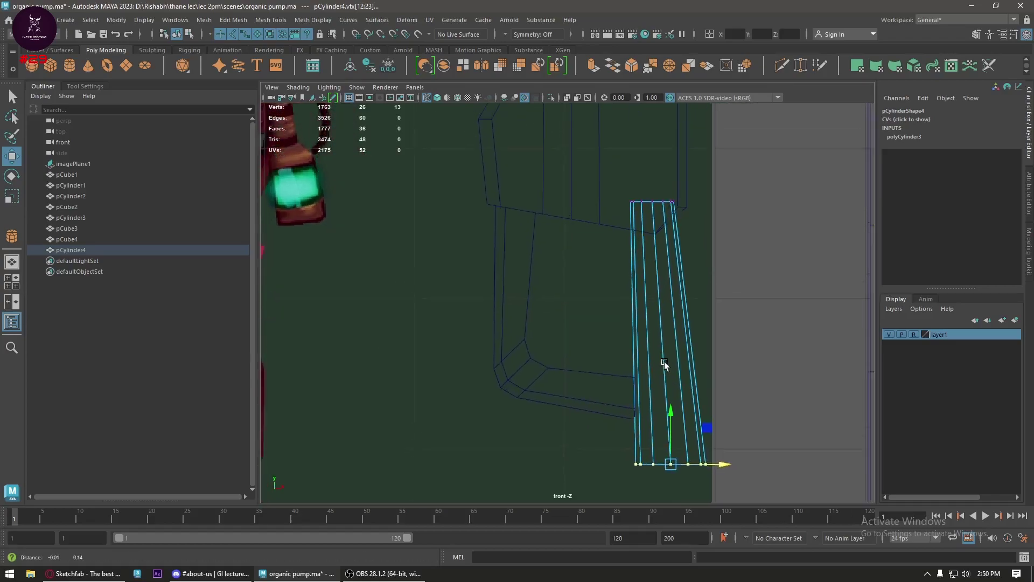
- Select the cylinder's top cap faces in face mode
{"action": "middle_click_drag", "start_coordinate": [712, 442], "coordinate": [672, 268], "text": "alt"}
{"action": "right_click_drag", "start_coordinate": [671, 250], "coordinate": [711, 237]}
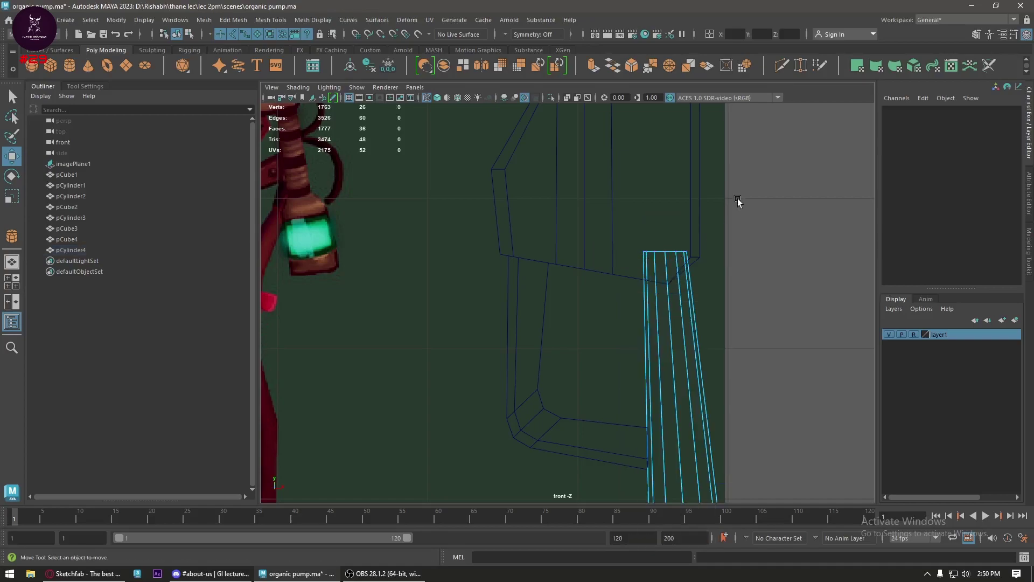
{"action": "left_click_drag", "start_coordinate": [745, 195], "coordinate": [614, 261]}
{"action": "left_click_drag", "start_coordinate": [764, 310], "coordinate": [547, 393]}
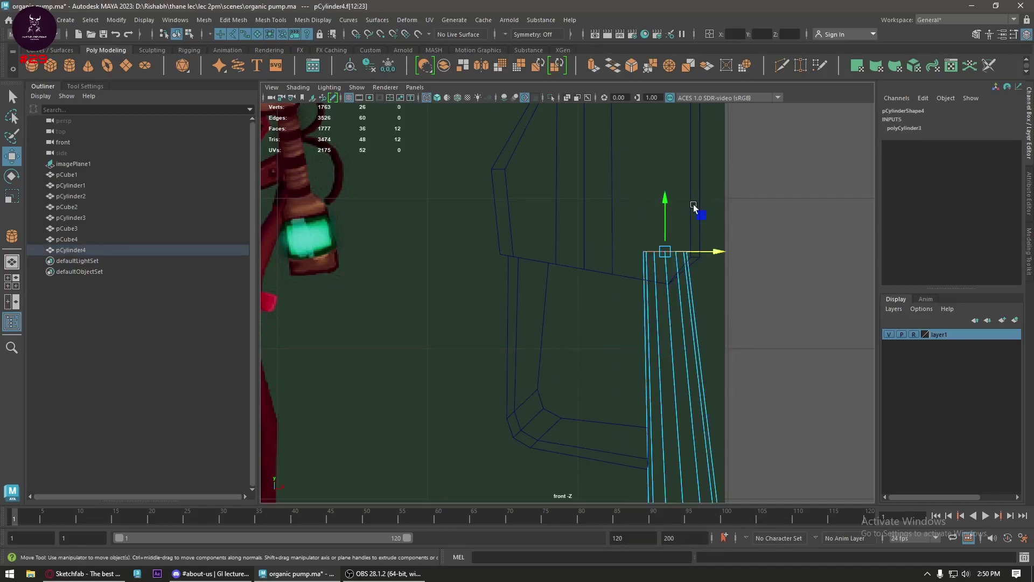
- Delete the nozzle's top cap faces and select the 12 bottom cap faces
{"action": "key", "text": "Delete"}
{"action": "middle_click_drag", "start_coordinate": [721, 499], "coordinate": [667, 321], "text": "alt"}
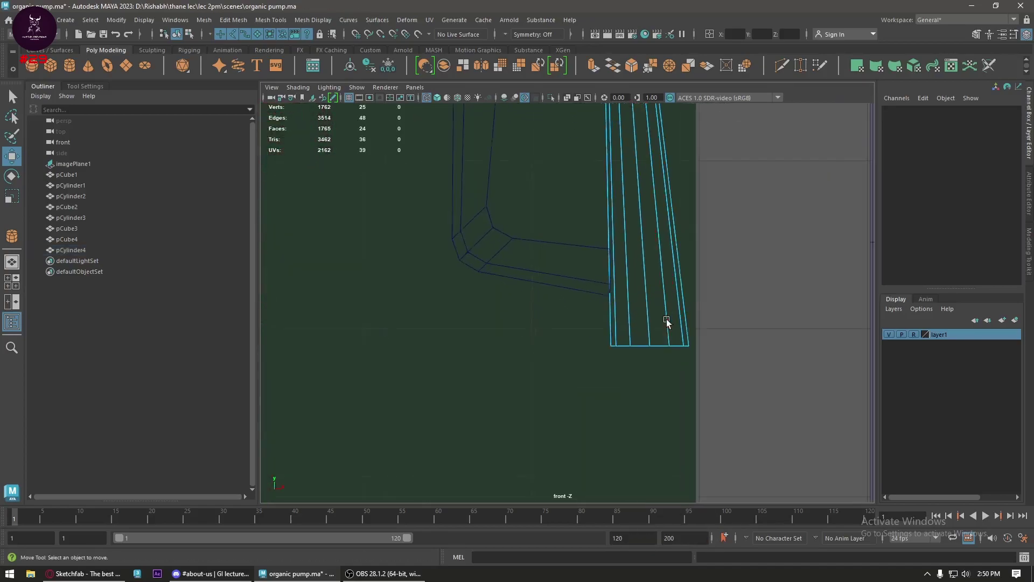
{"action": "scroll", "coordinate": [700, 342], "scroll_direction": "up", "scroll_amount": 1}
{"action": "left_click_drag", "start_coordinate": [736, 338], "coordinate": [551, 433]}
{"action": "left_click_drag", "start_coordinate": [762, 232], "coordinate": [525, 318]}
{"action": "scroll", "coordinate": [468, 289], "scroll_direction": "down", "scroll_amount": 4}
{"action": "scroll", "coordinate": [468, 289], "scroll_direction": "up", "scroll_amount": 2}
{"action": "middle_click_drag", "start_coordinate": [393, 267], "coordinate": [514, 266], "text": "alt"}
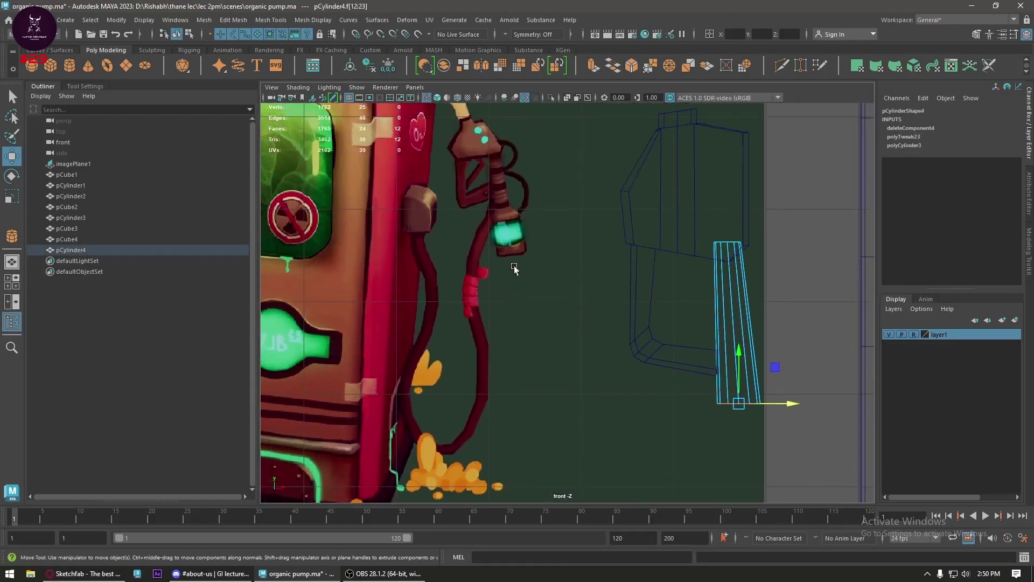
- Extrude the bottom cap faces and widen them into a flared rim
{"action": "scroll", "coordinate": [486, 202], "scroll_direction": "up", "scroll_amount": 2}
{"action": "middle_click_drag", "start_coordinate": [486, 202], "coordinate": [522, 273], "text": "alt"}
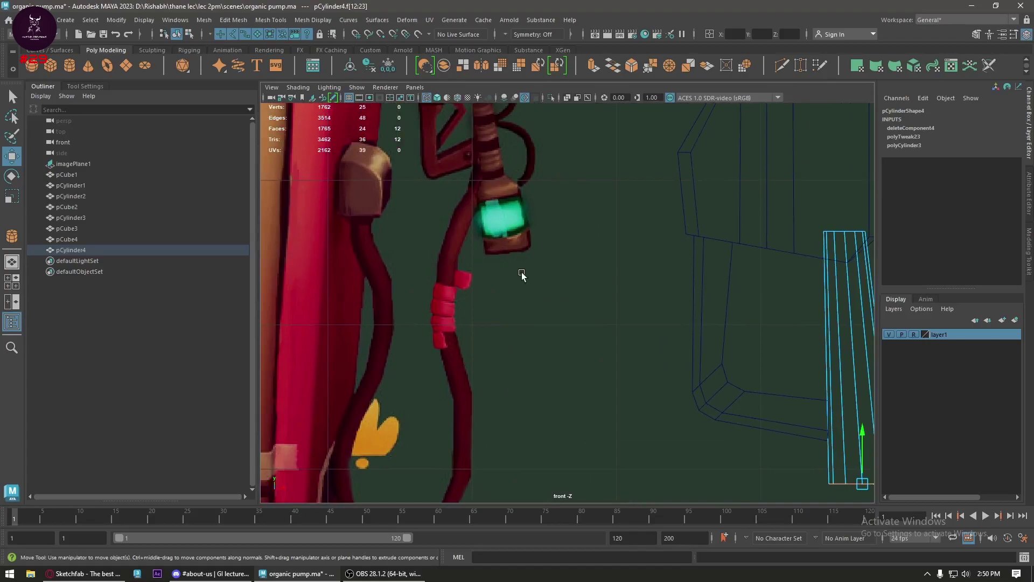
{"action": "scroll", "coordinate": [522, 272], "scroll_direction": "down", "scroll_amount": 4}
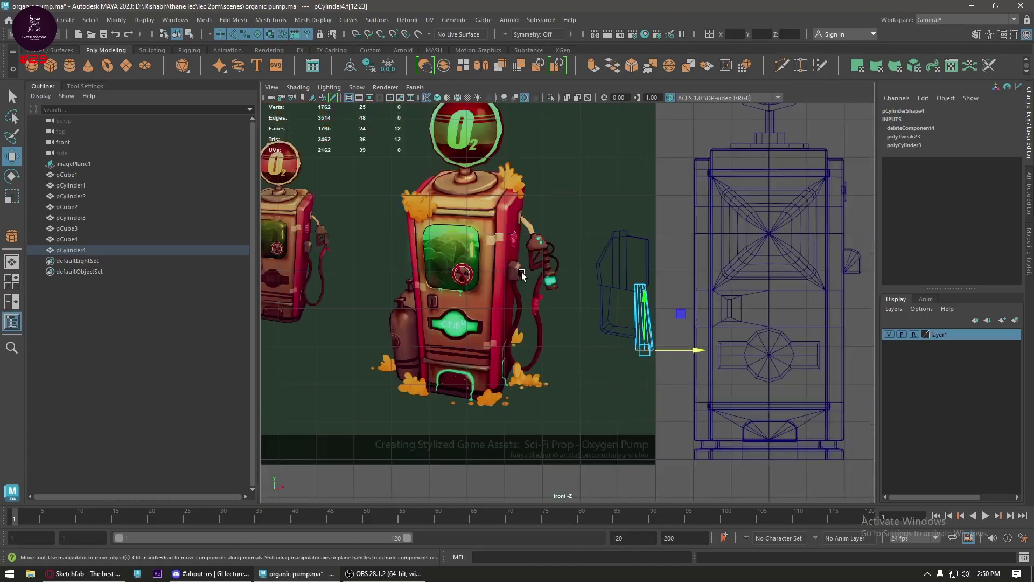
{"action": "scroll", "coordinate": [519, 273], "scroll_direction": "up", "scroll_amount": 3}
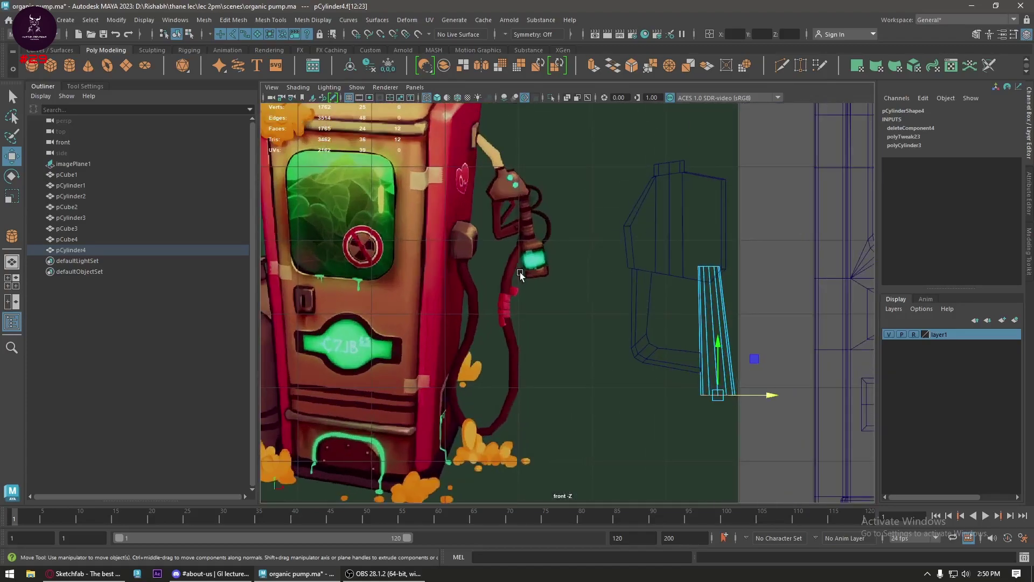
{"action": "middle_click_drag", "start_coordinate": [623, 328], "coordinate": [566, 254], "text": "alt"}
{"action": "scroll", "coordinate": [692, 335], "scroll_direction": "up", "scroll_amount": 1}
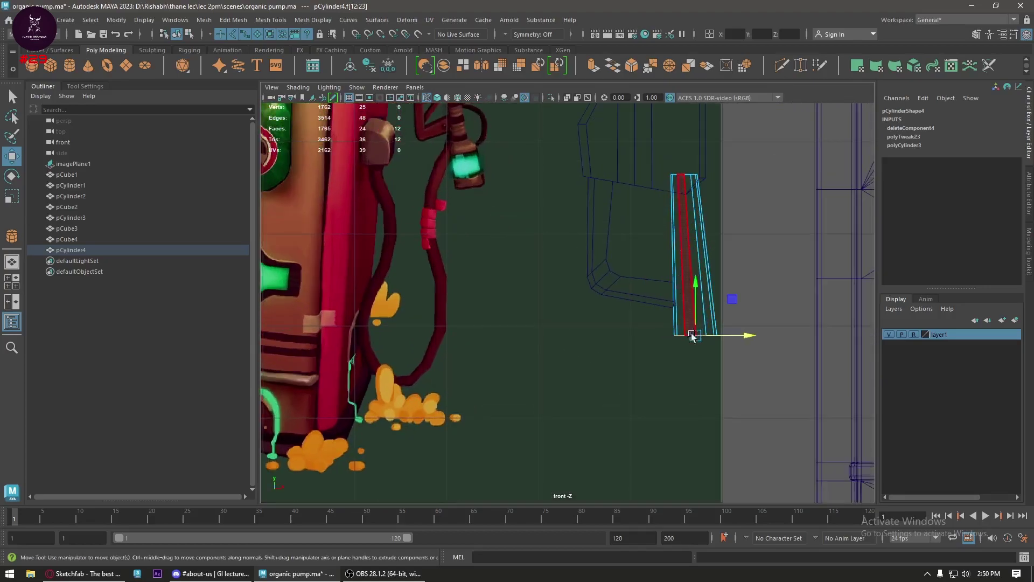
{"action": "key", "text": "r"}
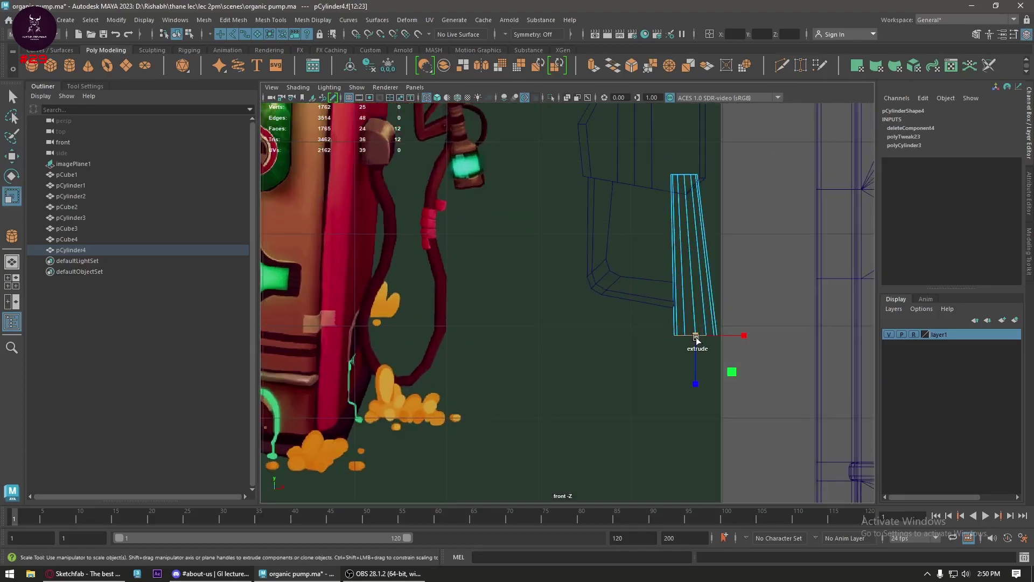
{"action": "mouse_move", "coordinate": [696, 336]}
{"action": "left_mouse_down", "text": "shift"}
{"action": "mouse_move", "coordinate": [705, 345]}
{"action": "mouse_move", "coordinate": [699, 320]}
{"action": "left_mouse_up", "text": "shift"}
{"action": "key", "text": "w"}
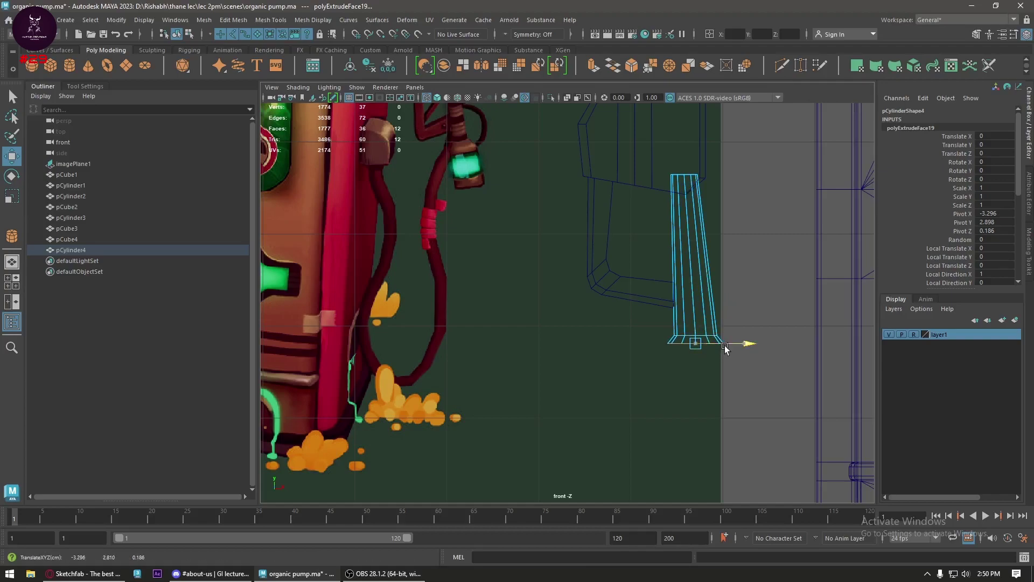
- Extrude the cylinder's bottom faces and scale them outward into a flared ring
{"action": "scroll", "coordinate": [702, 352], "scroll_direction": "up", "scroll_amount": 2}
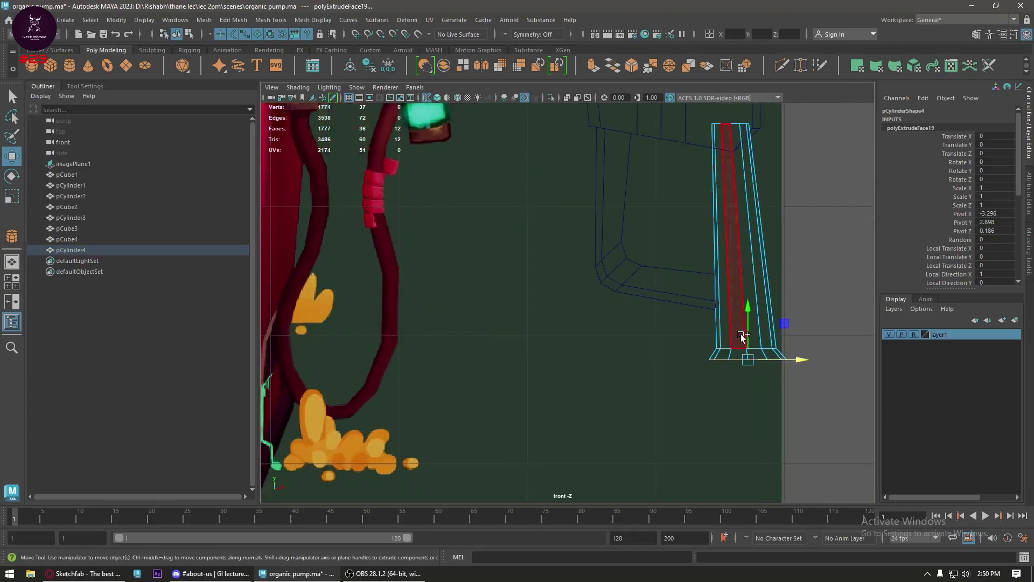
{"action": "left_click_drag", "start_coordinate": [748, 334], "coordinate": [719, 323]}
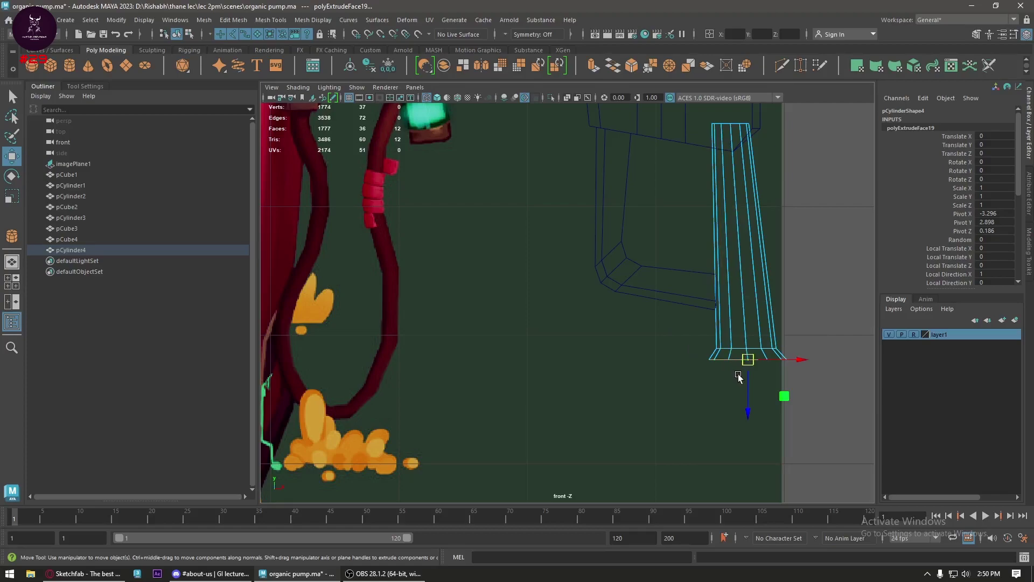
{"action": "mouse_move", "coordinate": [747, 393]}
{"action": "left_mouse_down", "text": "shift"}
{"action": "mouse_move", "coordinate": [749, 411]}
{"action": "mouse_move", "coordinate": [756, 383]}
{"action": "left_mouse_up", "text": "shift"}
{"action": "key", "text": "r"}
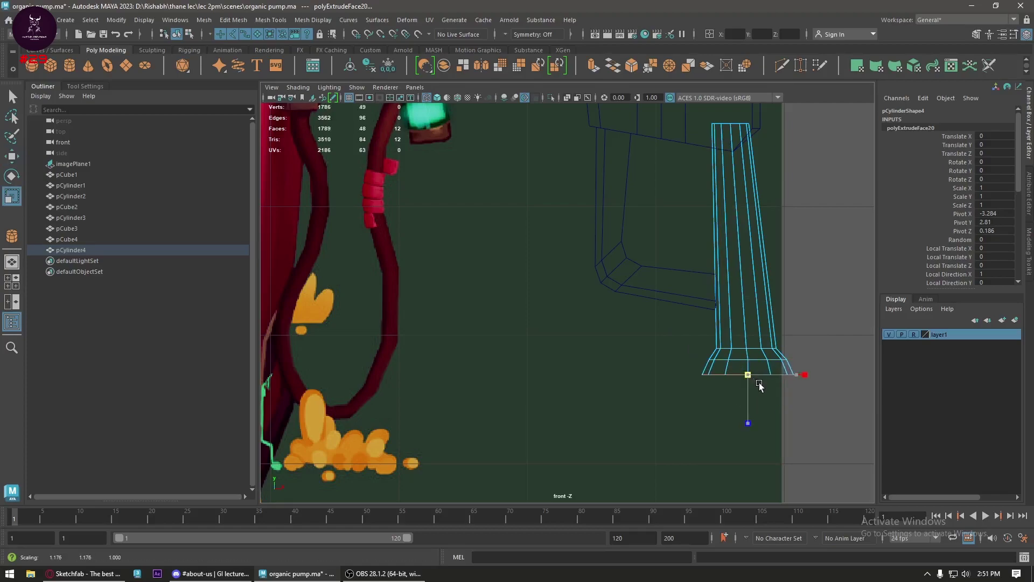
{"action": "middle_click_drag", "start_coordinate": [709, 368], "coordinate": [688, 349], "text": "alt"}
- Extrude the bottom faces again and move them down into a straight base segment
{"action": "key", "text": "w"}
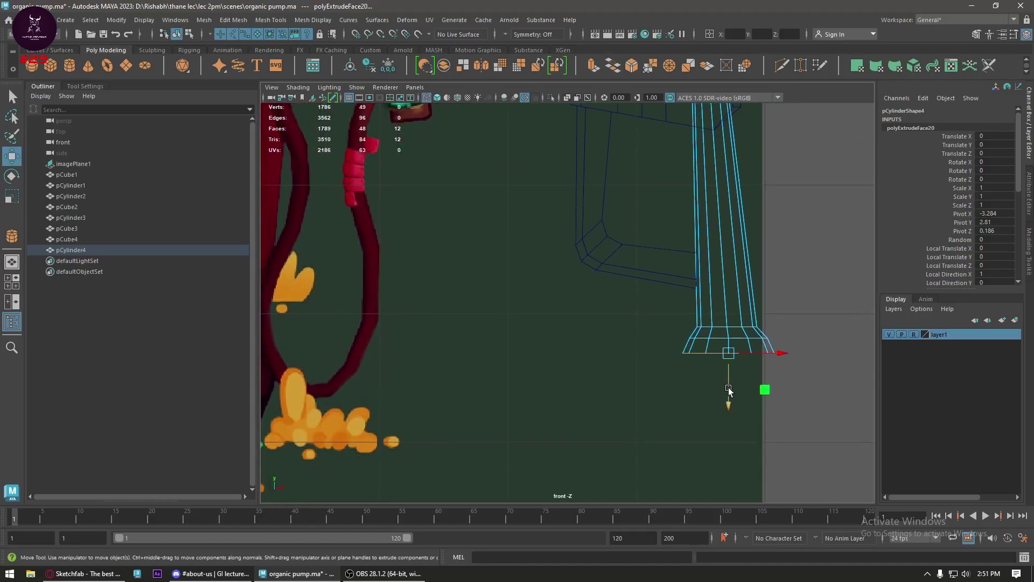
{"action": "left_click_drag", "start_coordinate": [729, 386], "coordinate": [738, 463], "text": "shift"}
{"action": "scroll", "coordinate": [706, 385], "scroll_direction": "down", "scroll_amount": 5}
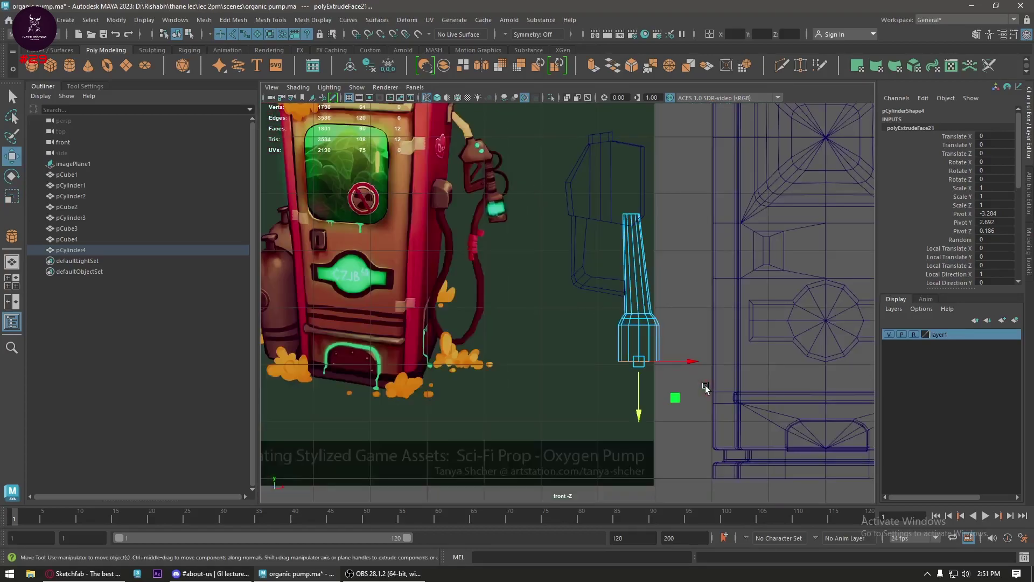
{"action": "scroll", "coordinate": [705, 386], "scroll_direction": "up", "scroll_amount": 4}
{"action": "scroll", "coordinate": [710, 458], "scroll_direction": "up", "scroll_amount": 2}
{"action": "left_click_drag", "start_coordinate": [709, 457], "coordinate": [709, 462]}
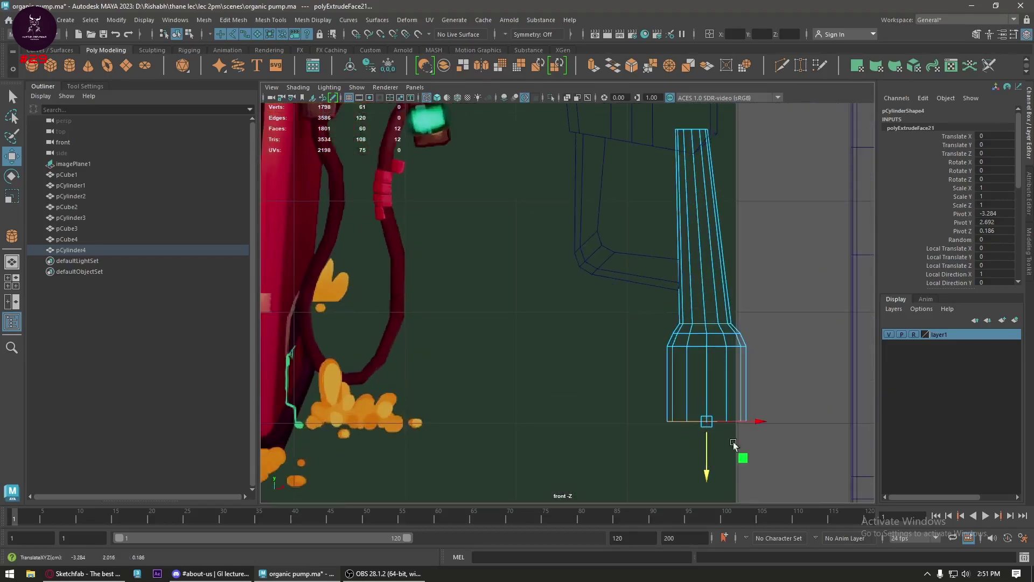
{"action": "left_click_drag", "start_coordinate": [749, 422], "coordinate": [751, 425]}
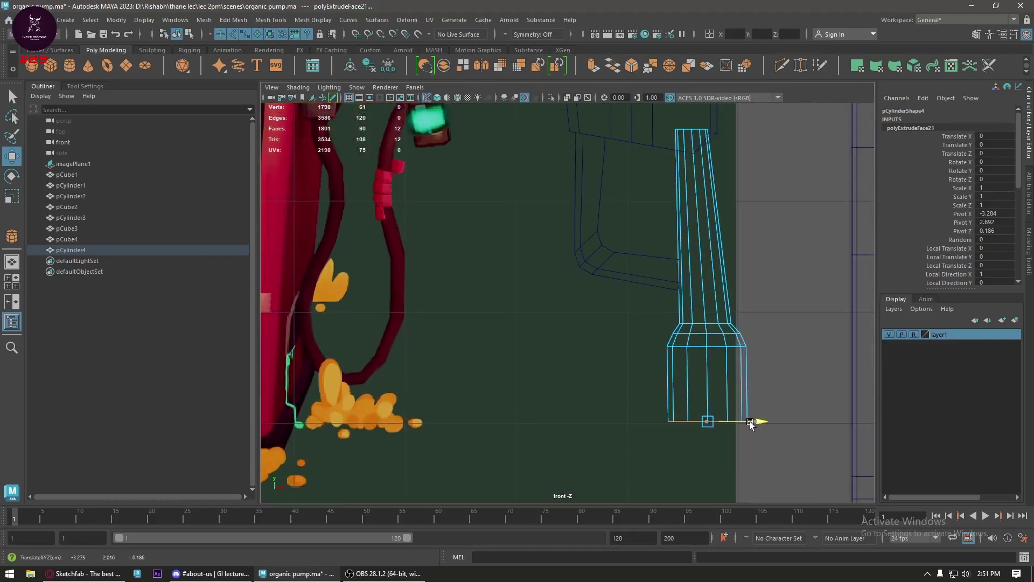
{"action": "scroll", "coordinate": [747, 422], "scroll_direction": "down", "scroll_amount": 1}
{"action": "scroll", "coordinate": [748, 421], "scroll_direction": "up", "scroll_amount": 2}
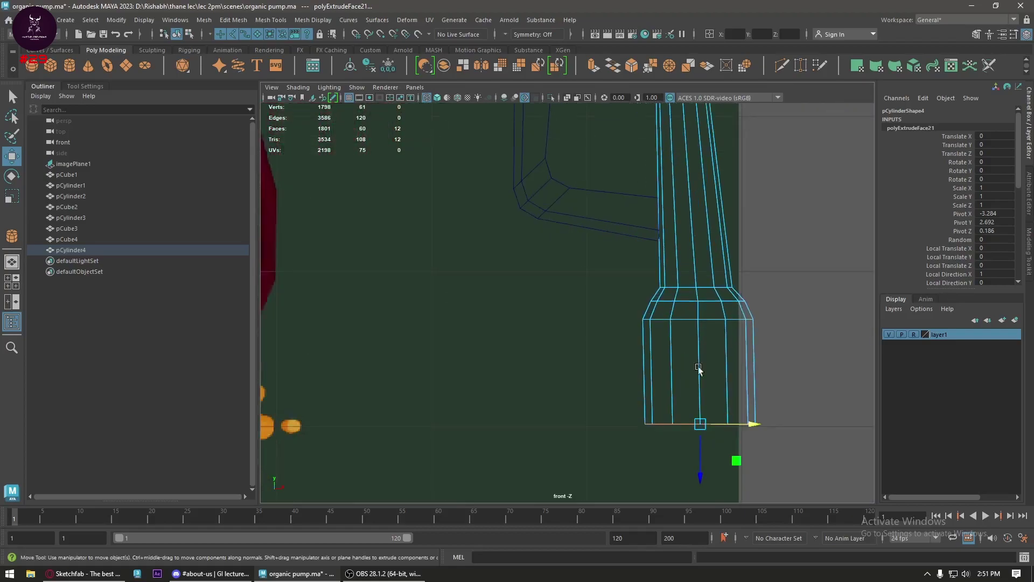
{"action": "middle_click_drag", "start_coordinate": [720, 411], "coordinate": [650, 365], "text": "alt"}
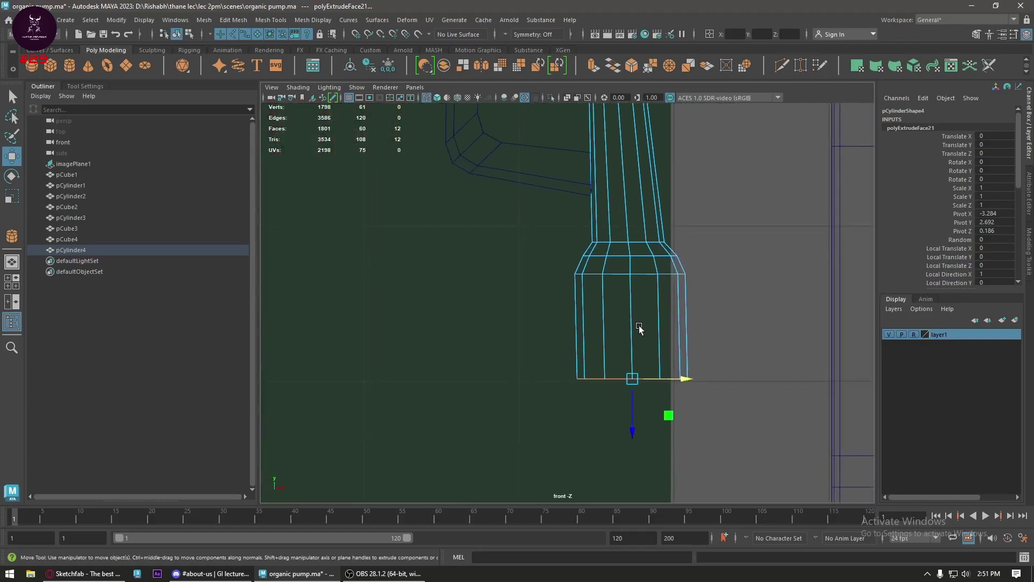
- In perspective view, insert an edge loop near the bottom of the cylinder
{"action": "key", "text": "space"}
{"action": "left_click", "coordinate": [651, 366]}
{"action": "left_click_drag", "start_coordinate": [651, 365], "coordinate": [666, 382], "text": "alt"}
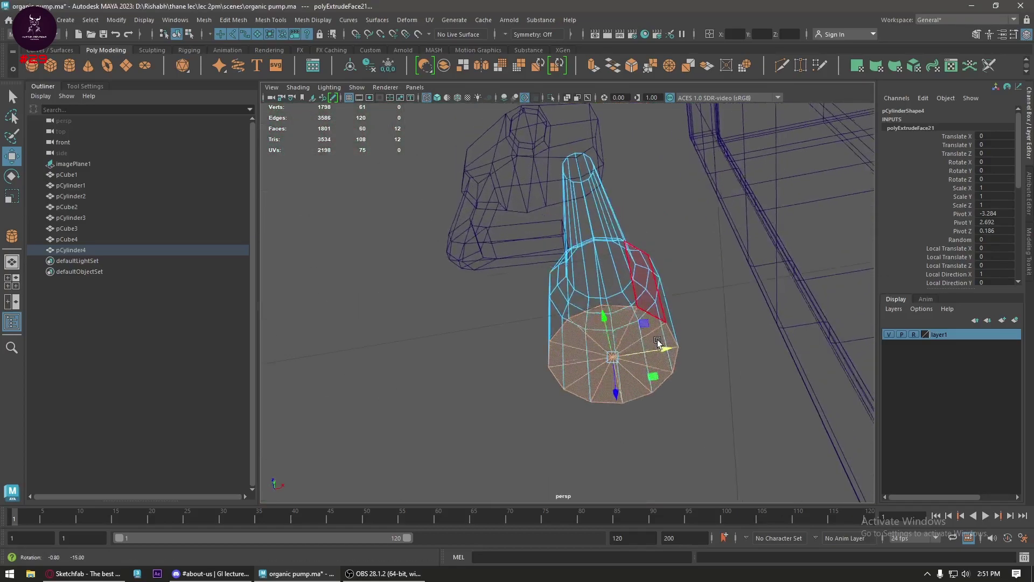
{"action": "middle_click_drag", "start_coordinate": [666, 382], "coordinate": [616, 313], "text": "alt"}
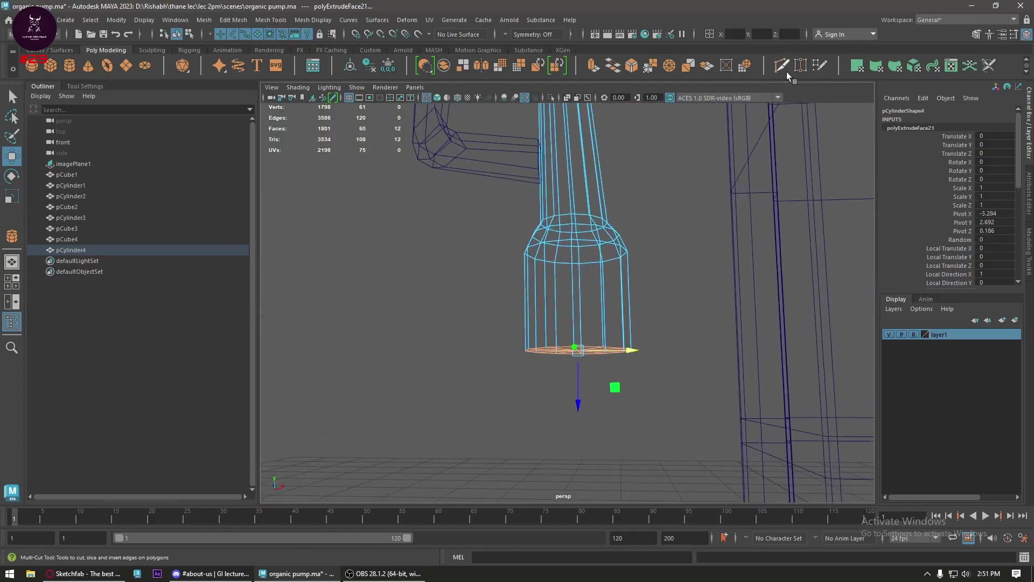
{"action": "key", "text": "y"}
{"action": "scroll", "coordinate": [598, 331], "scroll_direction": "up", "scroll_amount": 2}
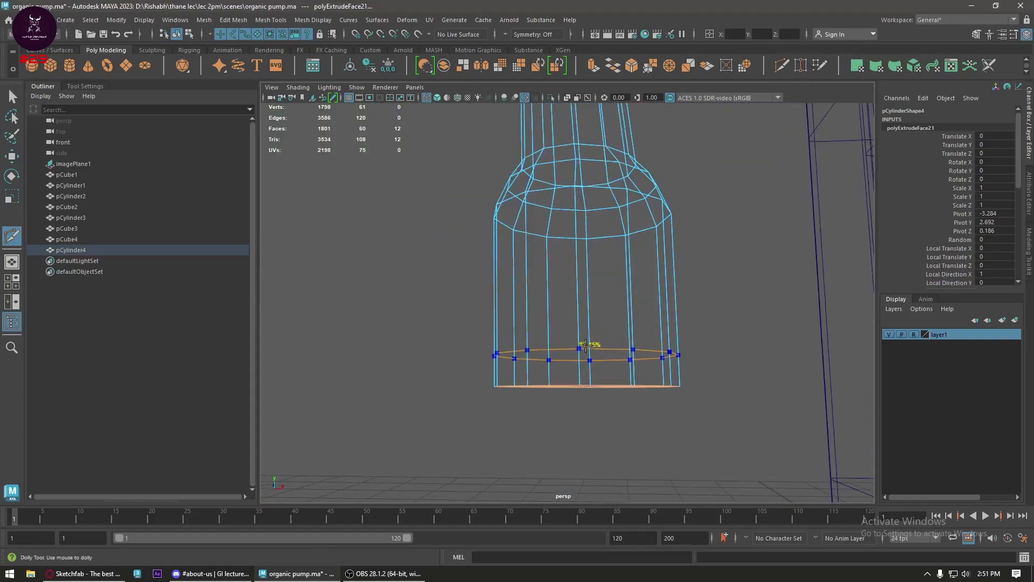
{"action": "left_click", "coordinate": [585, 344]}
{"action": "key", "text": "w"}
- Extrude a face loop around the base inward at thickness -0.03 in shaded display
{"action": "left_click", "coordinate": [567, 289]}
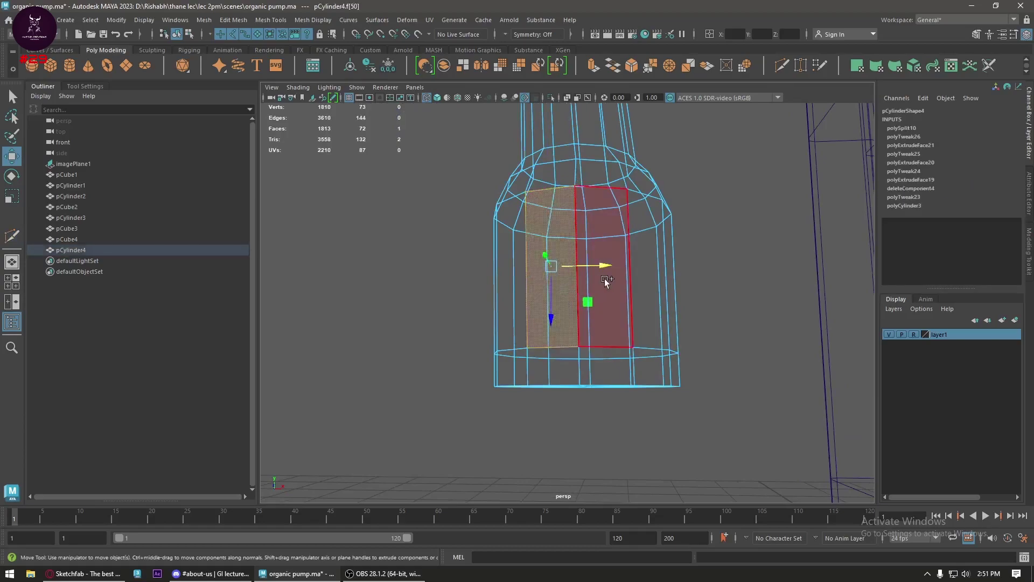
{"action": "double_click", "coordinate": [605, 279], "text": "shift"}
{"action": "right_click_drag", "start_coordinate": [595, 231], "coordinate": [602, 258], "text": "shift"}
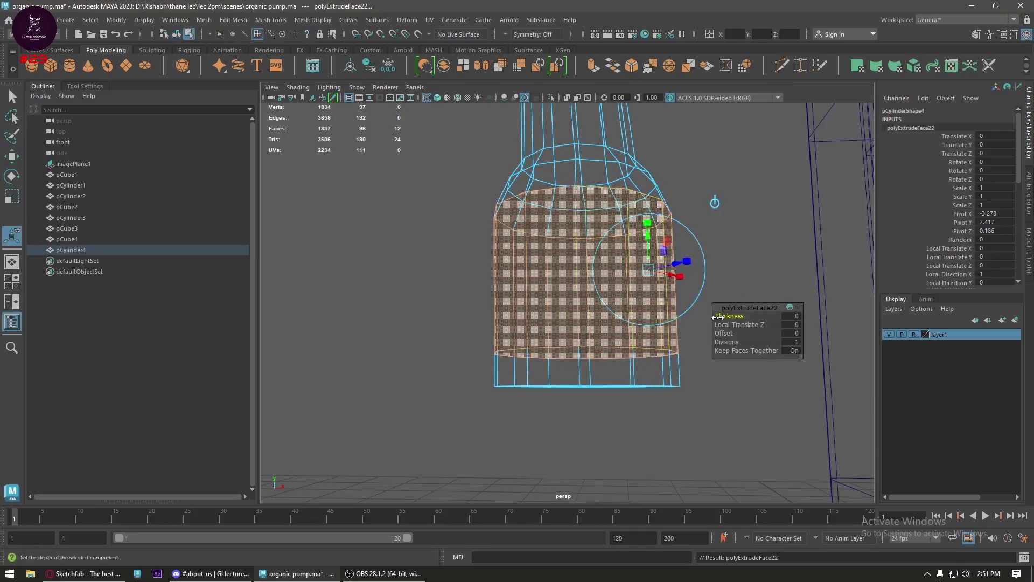
{"action": "left_click_drag", "start_coordinate": [718, 316], "coordinate": [717, 316]}
{"action": "key", "text": "5"}
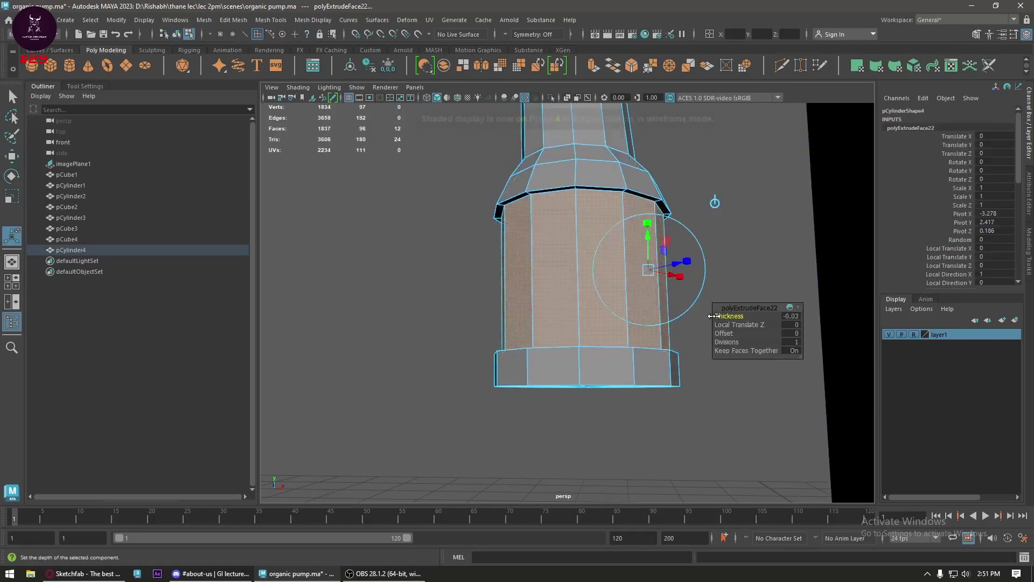
{"action": "scroll", "coordinate": [618, 330], "scroll_direction": "up", "scroll_amount": 5}
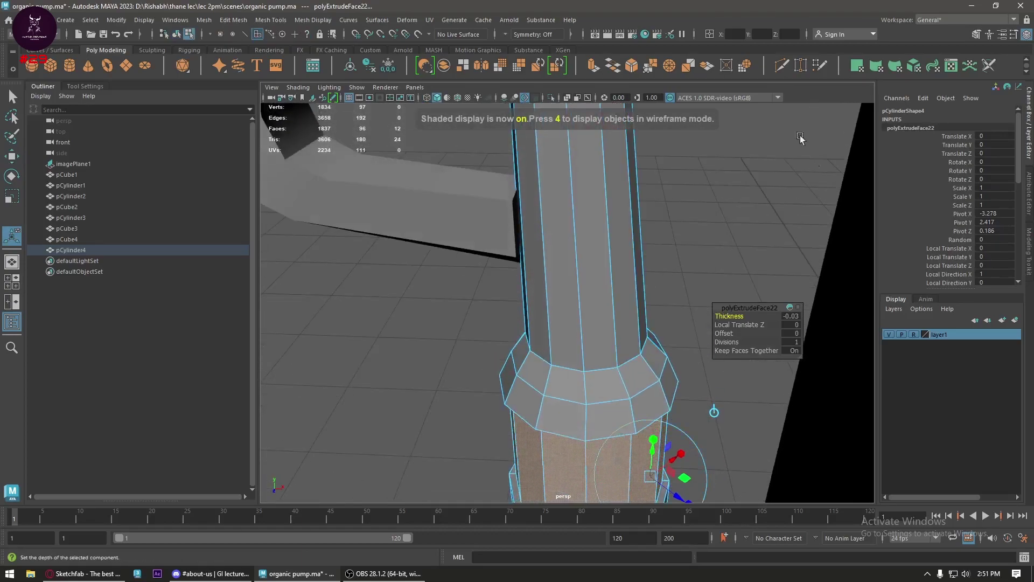
- Multi-Cut a new edge loop just above the flared collar
{"action": "left_click", "coordinate": [781, 65]}
{"action": "left_click", "coordinate": [587, 360], "text": "ctrl"}
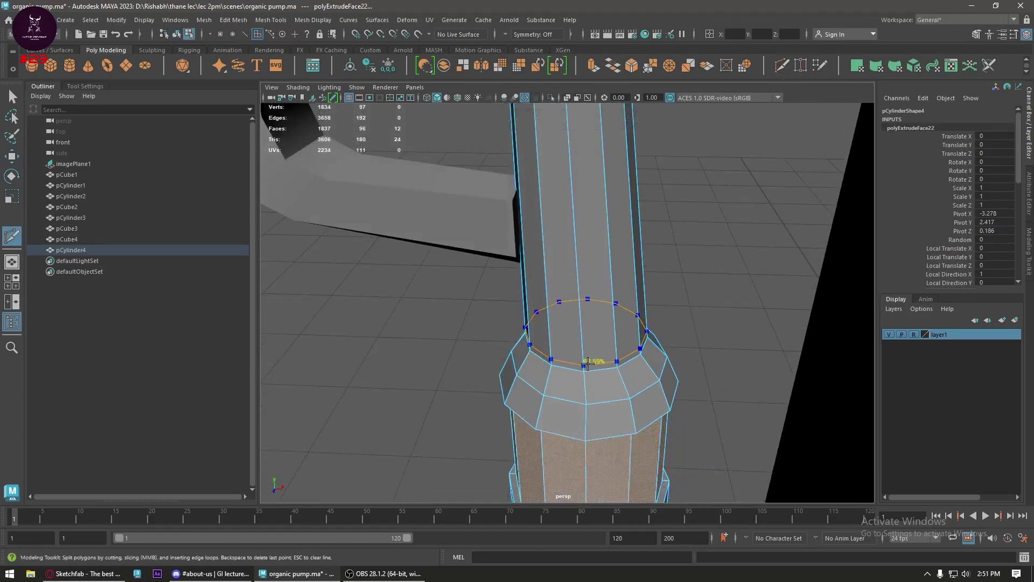
{"action": "key", "text": "w"}
{"action": "scroll", "coordinate": [623, 239], "scroll_direction": "down", "scroll_amount": 4}
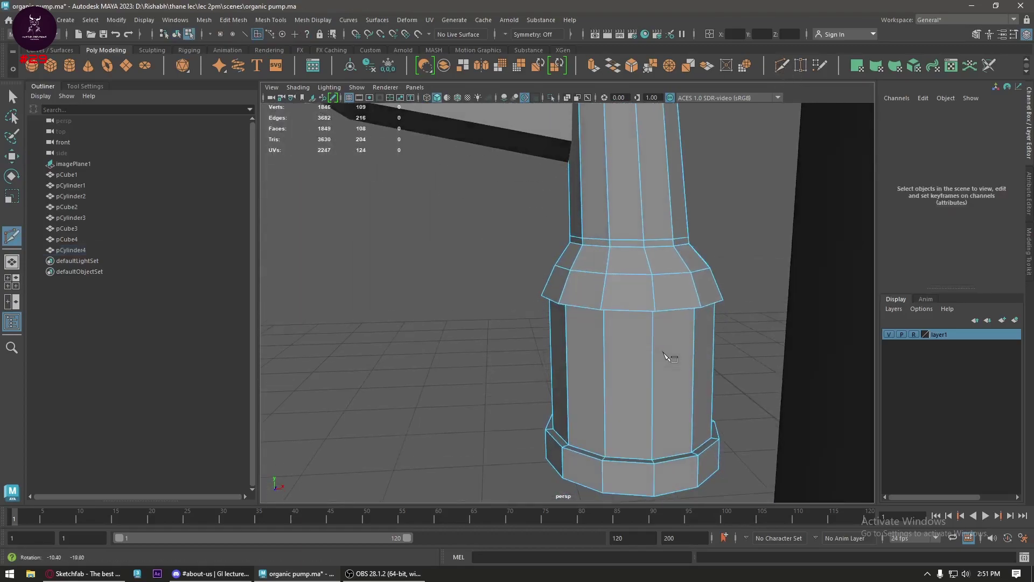
- Extrude the collar's two face loops outward with thickness 0.02
{"action": "left_click", "coordinate": [619, 241]}
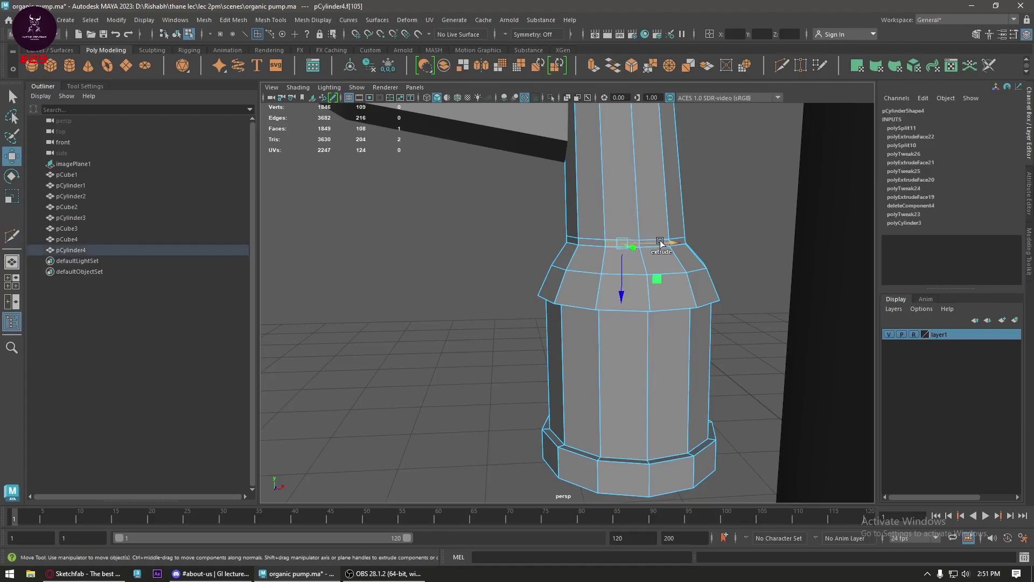
{"action": "double_click", "coordinate": [587, 261]}
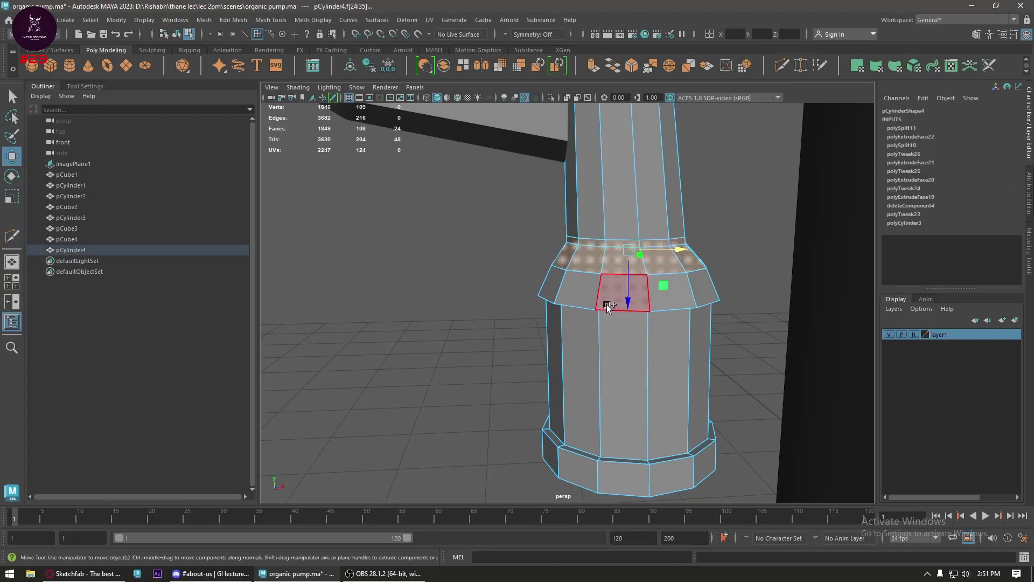
{"action": "double_click", "coordinate": [572, 289], "text": "shift"}
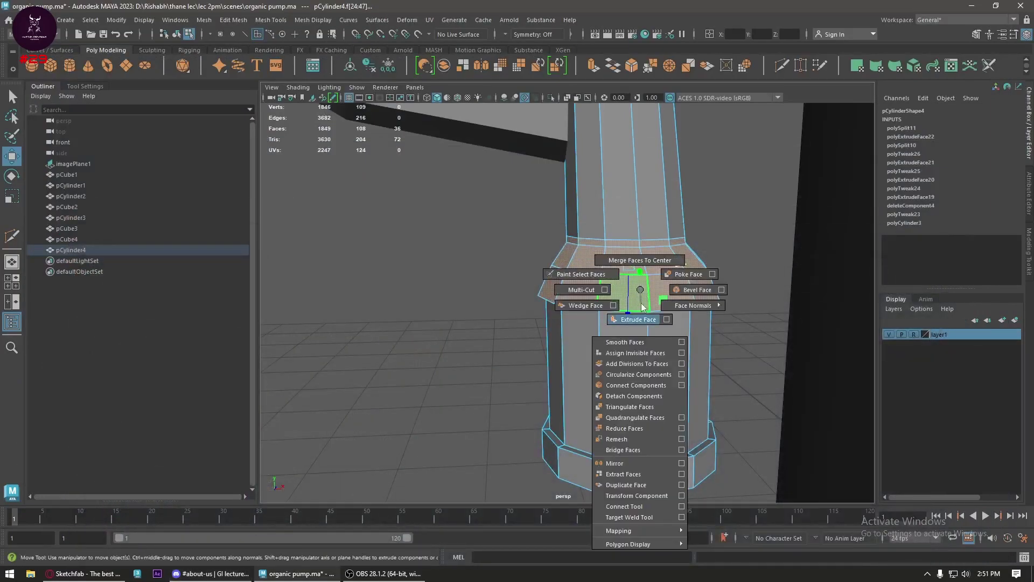
{"action": "right_click_drag", "start_coordinate": [641, 292], "coordinate": [641, 312], "text": "shift"}
{"action": "left_click_drag", "start_coordinate": [734, 316], "coordinate": [740, 259]}
- Delete the extra edge loop from the lower base section
{"action": "key", "text": "w"}
{"action": "right_click_drag", "start_coordinate": [623, 161], "coordinate": [614, 141]}
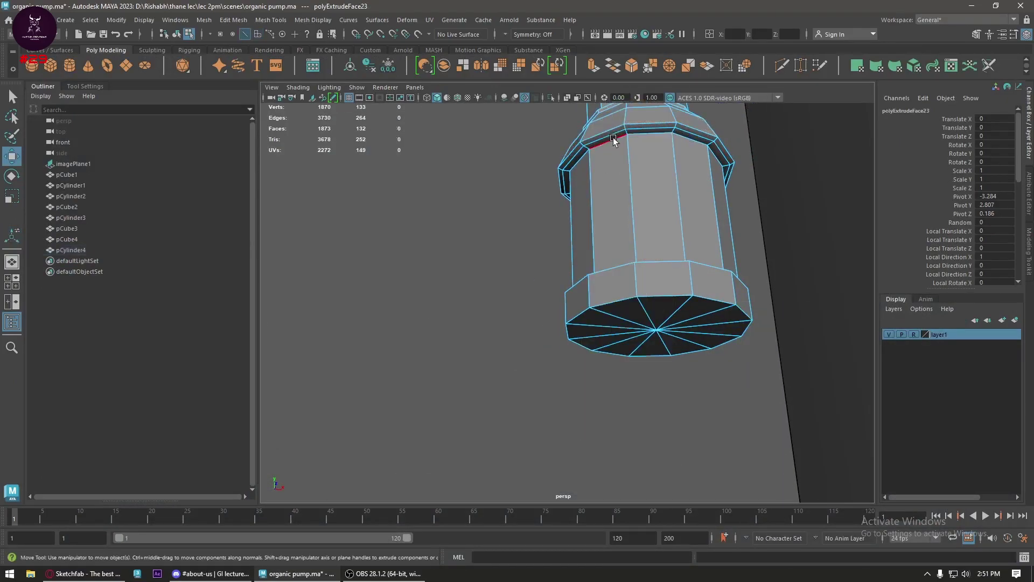
{"action": "double_click", "coordinate": [612, 135]}
{"action": "key", "text": "Delete"}
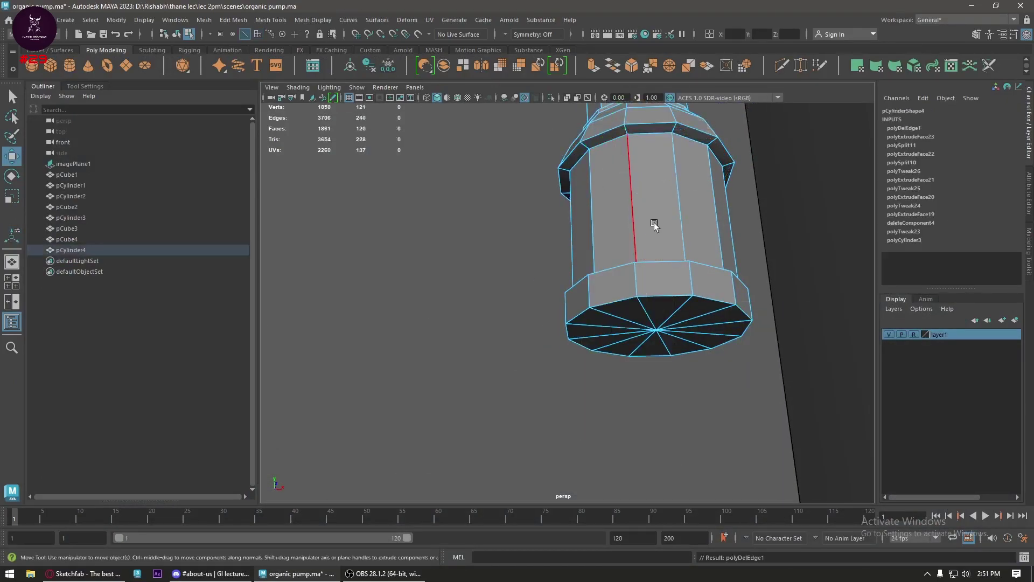
{"action": "left_click_drag", "start_coordinate": [654, 224], "coordinate": [656, 284], "text": "alt"}
{"action": "left_click_drag", "start_coordinate": [692, 386], "coordinate": [660, 318], "text": "alt"}
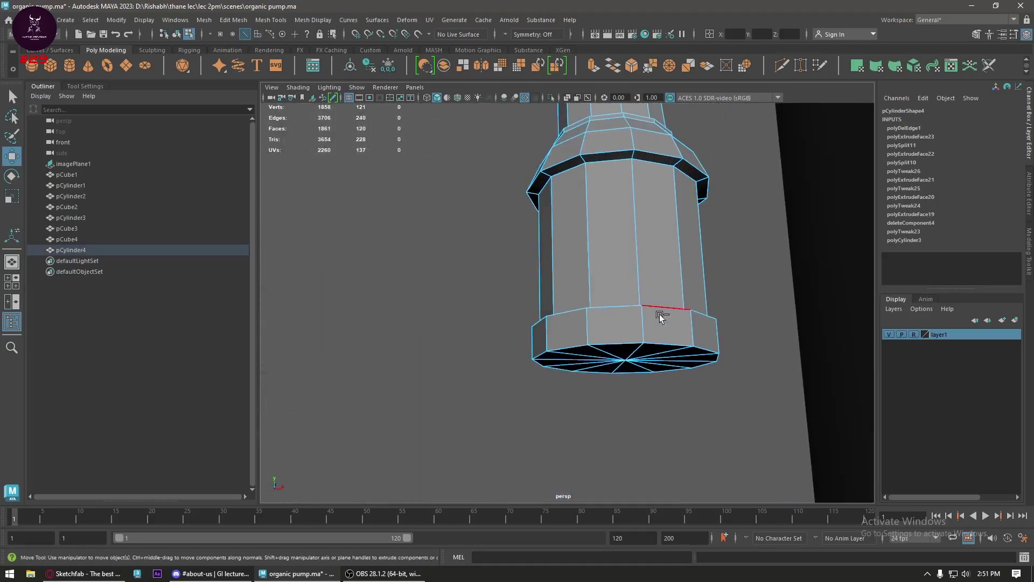
{"action": "key", "text": "ctrl+z"}
{"action": "key", "text": "Delete"}
{"action": "double_click", "coordinate": [610, 152]}
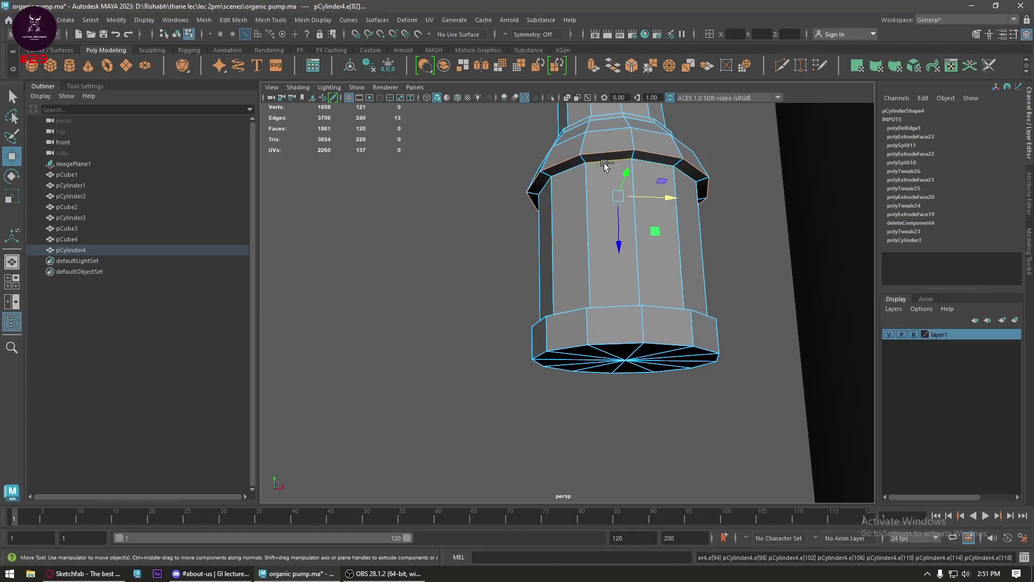
- Bevel the base section's top rim edge loop with fraction 0.31
{"action": "right_click", "coordinate": [603, 163], "text": "shift"}
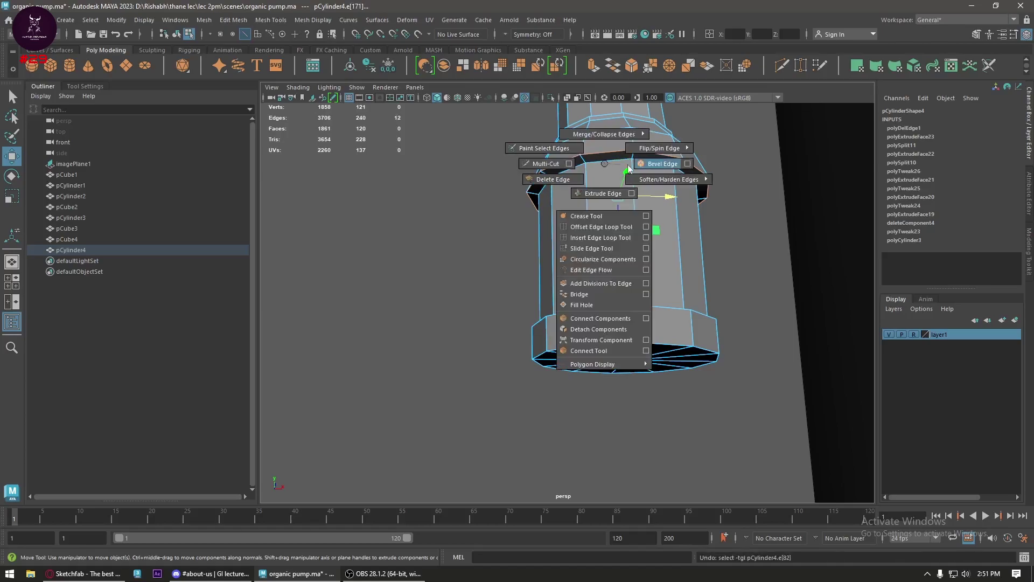
{"action": "right_click_drag", "start_coordinate": [604, 162], "coordinate": [628, 166], "text": "shift"}
{"action": "left_click_drag", "start_coordinate": [751, 318], "coordinate": [714, 317]}
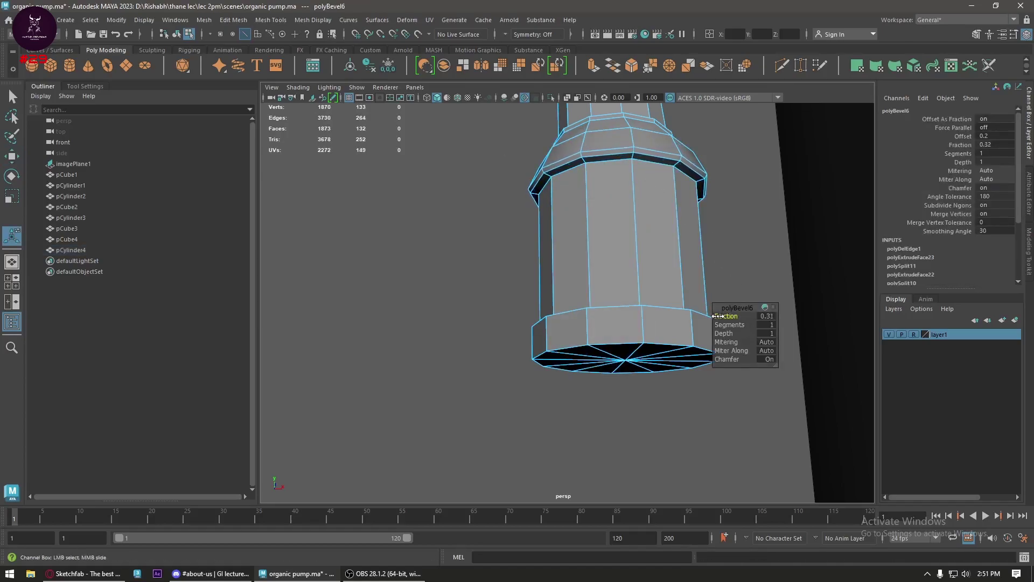
{"action": "key", "text": "w"}
- Bevel the bottom rim edge loop at fraction 0.5 and inspect the rounded base
{"action": "double_click", "coordinate": [670, 306]}
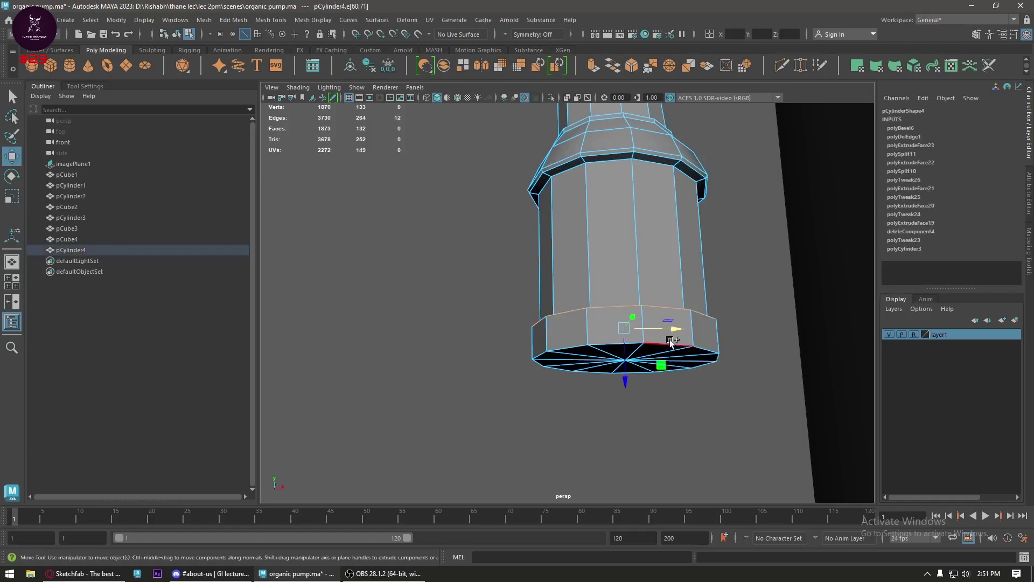
{"action": "right_click_drag", "start_coordinate": [670, 341], "coordinate": [714, 334], "text": "shift"}
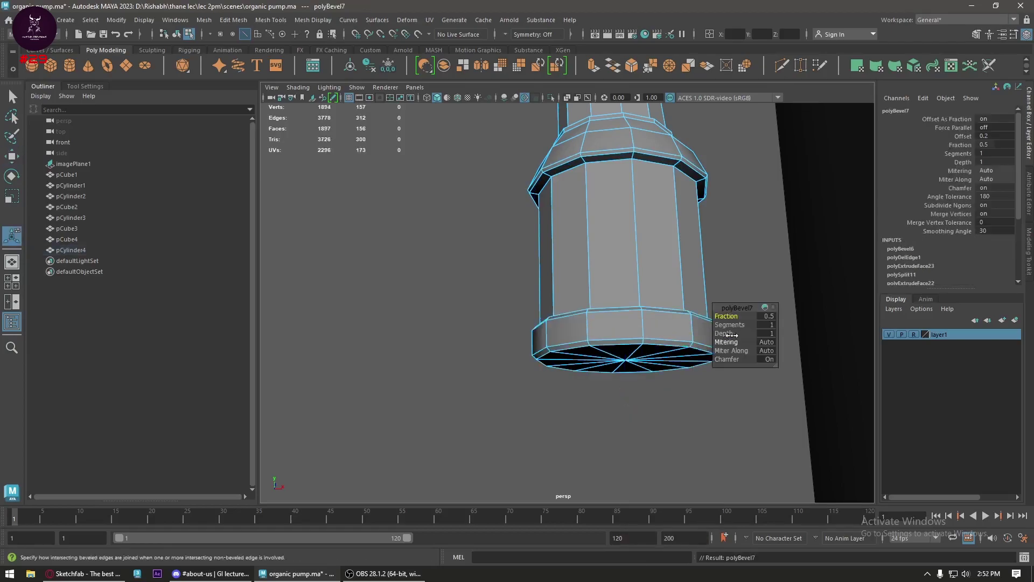
{"action": "mouse_move", "coordinate": [669, 316]}
{"action": "left_mouse_down", "text": "alt"}
{"action": "mouse_move", "coordinate": [603, 375]}
{"action": "mouse_move", "coordinate": [583, 318]}
{"action": "mouse_move", "coordinate": [577, 350]}
{"action": "mouse_move", "coordinate": [582, 326]}
{"action": "left_mouse_up", "text": "alt"}
{"action": "mouse_move", "coordinate": [548, 184]}
{"action": "right_mouse_down"}
{"action": "mouse_move", "coordinate": [651, 230]}
{"action": "mouse_move", "coordinate": [589, 350]}
{"action": "right_mouse_up"}
{"action": "key", "text": "w"}
{"action": "left_click_drag", "start_coordinate": [589, 351], "coordinate": [590, 411], "text": "alt"}
{"action": "key", "text": "space"}
- In the front view, select the collar's vertices and rotate them slightly
{"action": "left_click", "coordinate": [612, 302]}
{"action": "right_click_drag", "start_coordinate": [628, 250], "coordinate": [722, 216]}
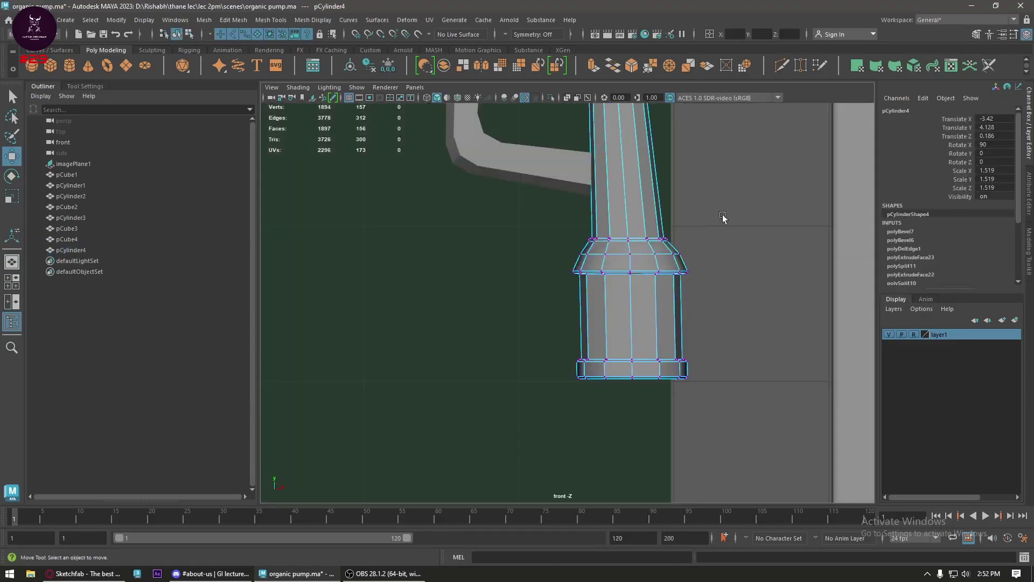
{"action": "left_click_drag", "start_coordinate": [743, 207], "coordinate": [488, 486]}
{"action": "key", "text": "e"}
{"action": "left_click_drag", "start_coordinate": [681, 292], "coordinate": [677, 292]}
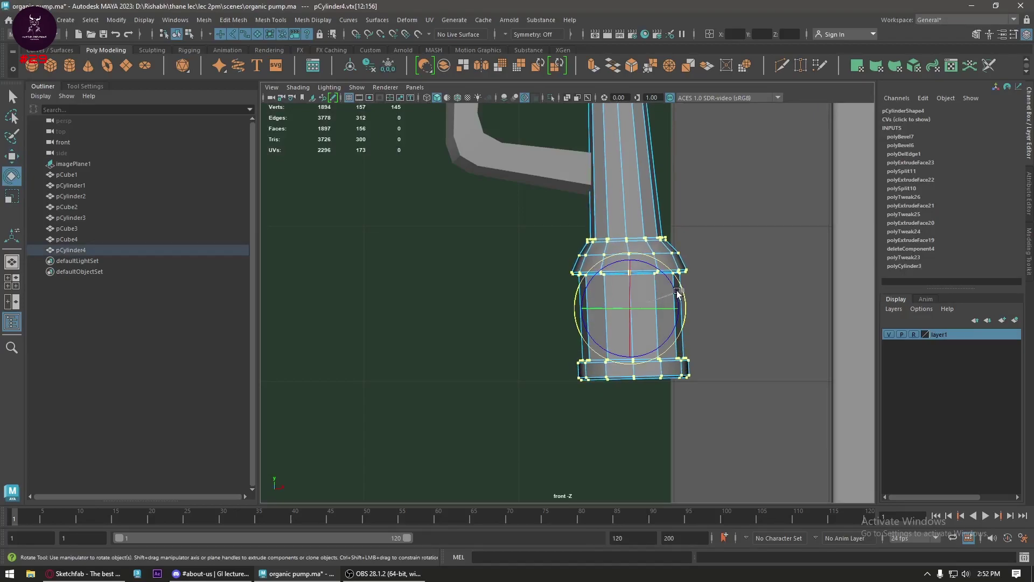
{"action": "key", "text": "w"}
- Apply Soften Edge to the nozzle collar's edges
{"action": "scroll", "coordinate": [648, 314], "scroll_direction": "down", "scroll_amount": 3}
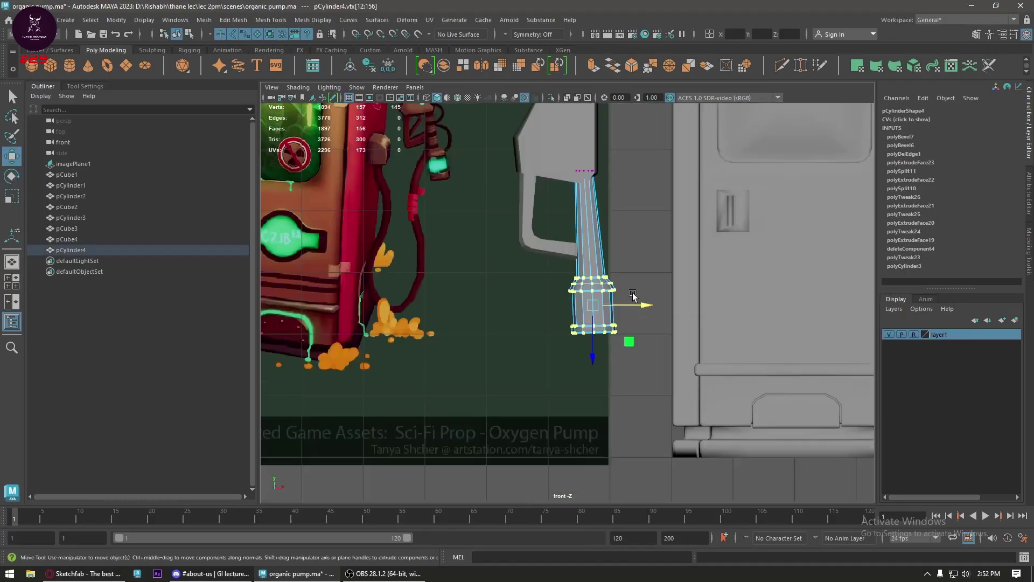
{"action": "scroll", "coordinate": [666, 244], "scroll_direction": "up", "scroll_amount": 2}
{"action": "middle_click_drag", "start_coordinate": [657, 319], "coordinate": [575, 325], "text": "alt"}
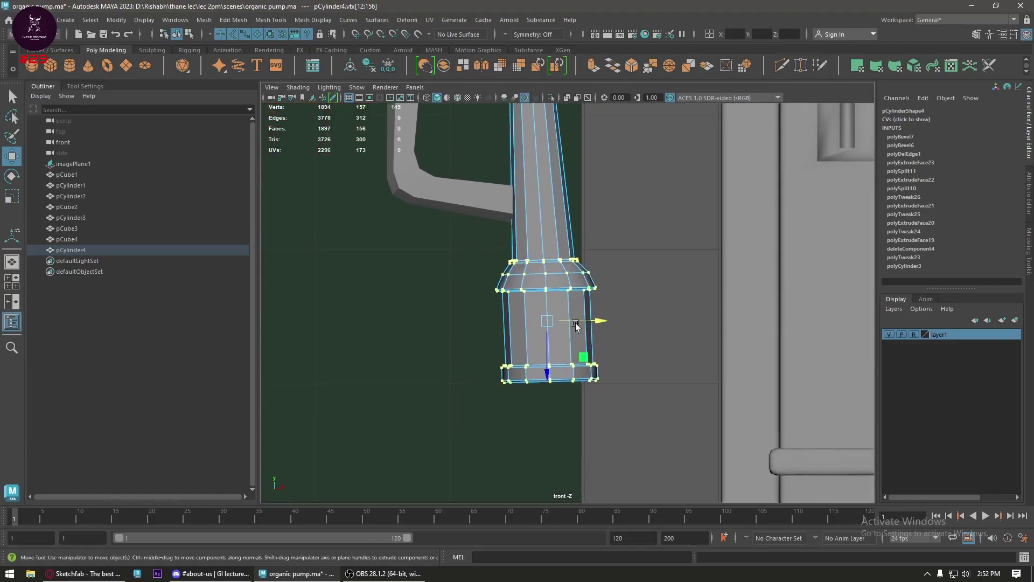
{"action": "scroll", "coordinate": [568, 306], "scroll_direction": "up", "scroll_amount": 1}
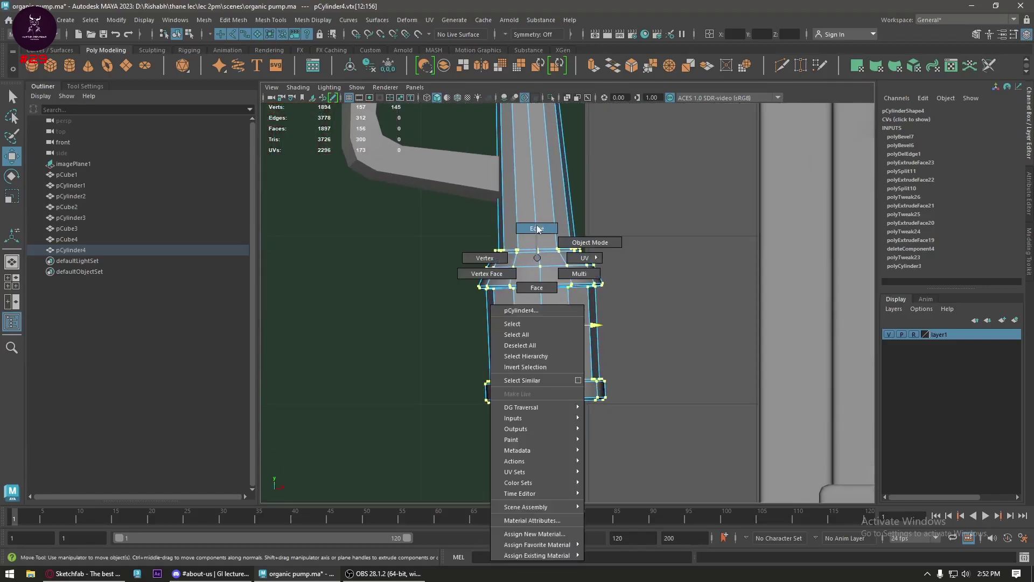
{"action": "right_click_drag", "start_coordinate": [538, 244], "coordinate": [608, 314]}
{"action": "right_click_drag", "start_coordinate": [560, 331], "coordinate": [657, 307], "text": "shift"}
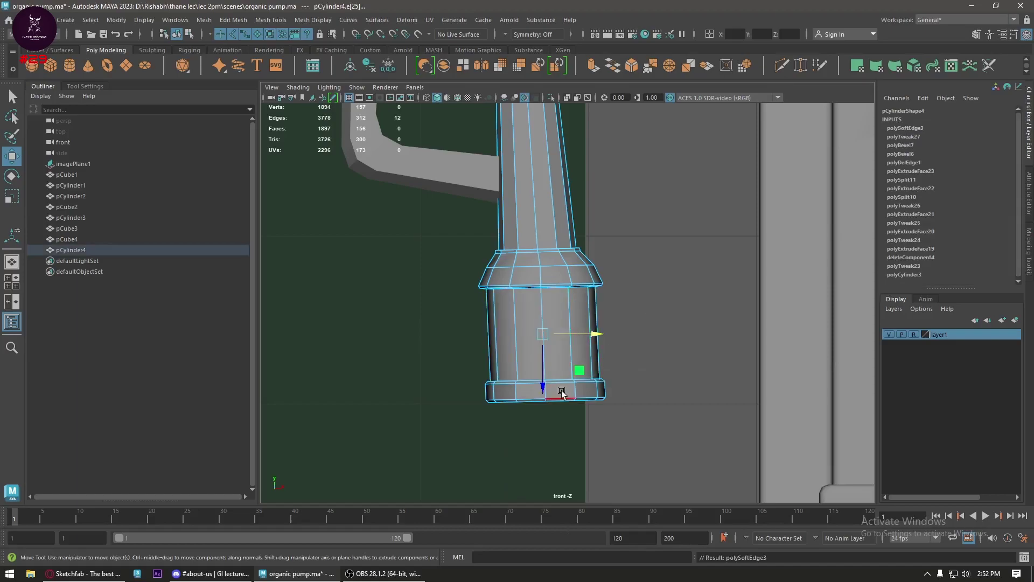
{"action": "scroll", "coordinate": [551, 395], "scroll_direction": "up", "scroll_amount": 2}
- Soften the edge loops of the bottom ring and the flared collar
{"action": "left_click", "coordinate": [542, 425]}
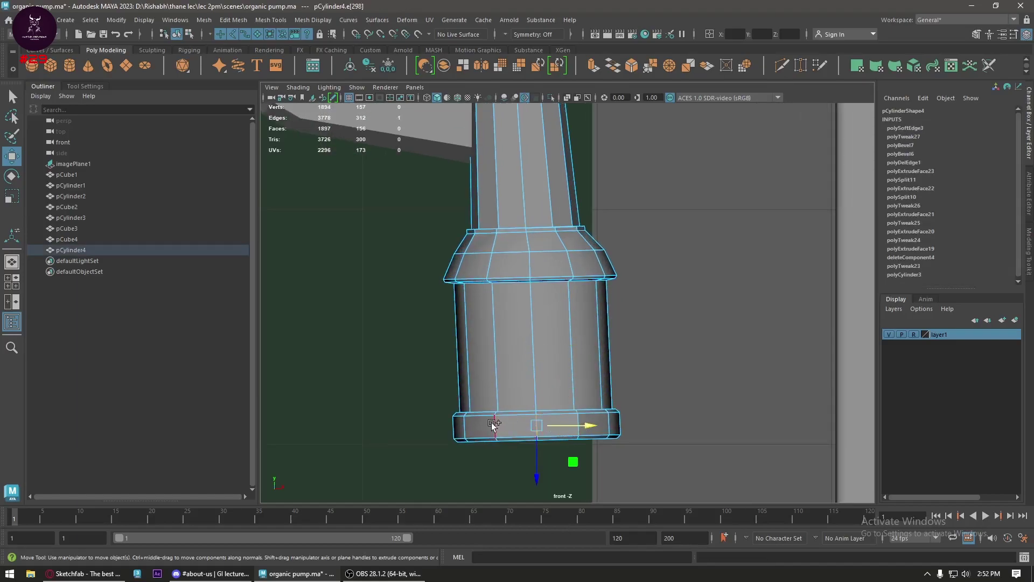
{"action": "key", "text": "g"}
{"action": "middle_click_drag", "start_coordinate": [523, 263], "coordinate": [523, 305], "text": "alt"}
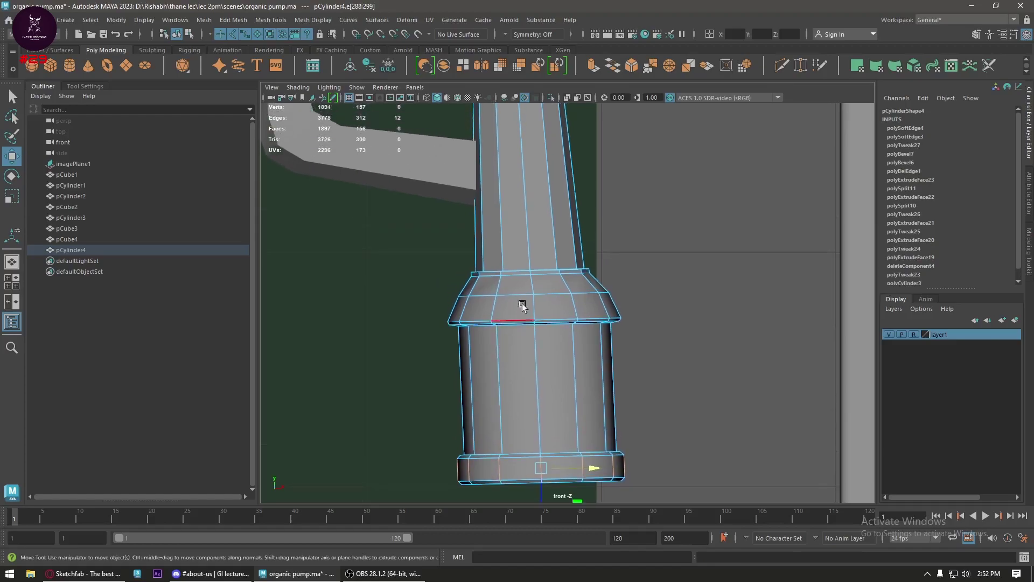
{"action": "left_click", "coordinate": [496, 286]}
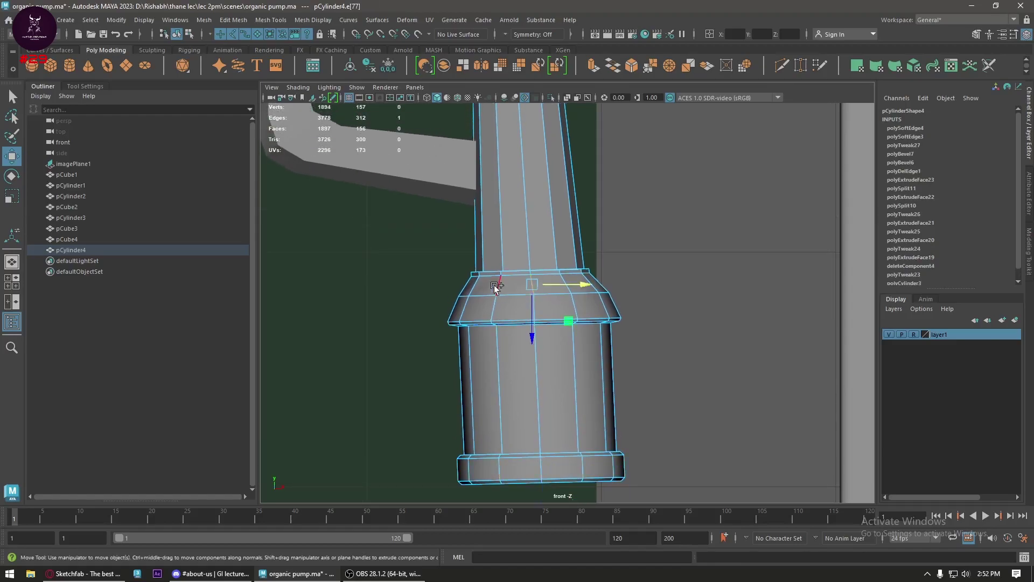
{"action": "double_click", "coordinate": [463, 305]}
{"action": "key", "text": "g"}
{"action": "scroll", "coordinate": [502, 248], "scroll_direction": "up", "scroll_amount": 3}
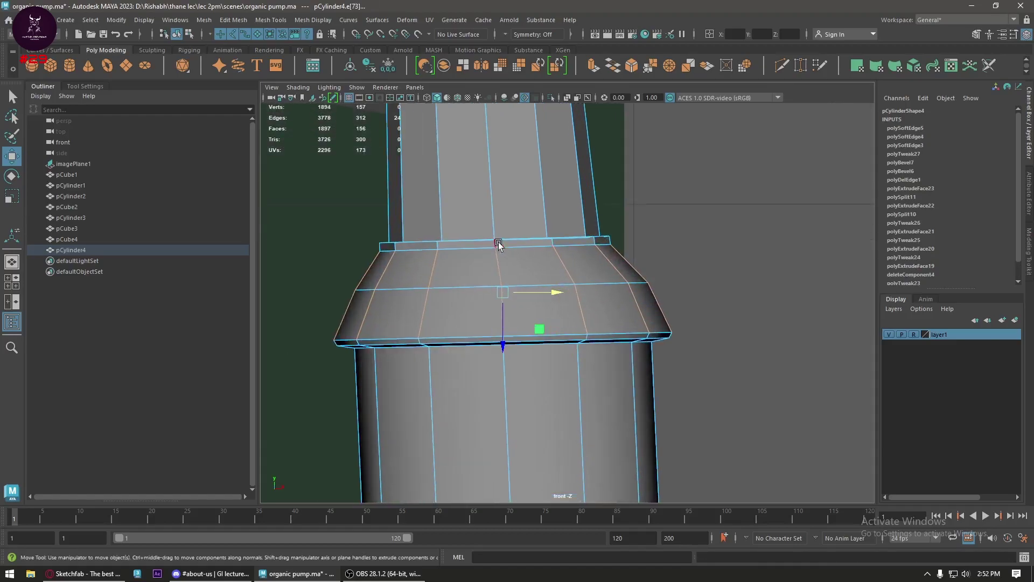
- Soften the collar's top ring and vertical tube edges, then return to Object Mode
{"action": "left_click", "coordinate": [498, 245]}
{"action": "double_click", "coordinate": [439, 245]}
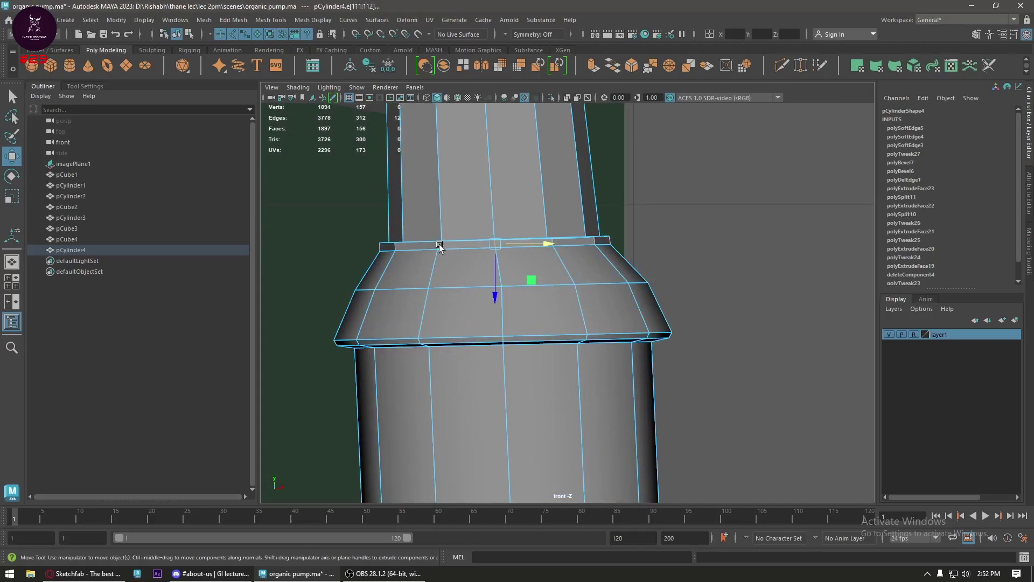
{"action": "key", "text": "g"}
{"action": "scroll", "coordinate": [474, 248], "scroll_direction": "down", "scroll_amount": 5}
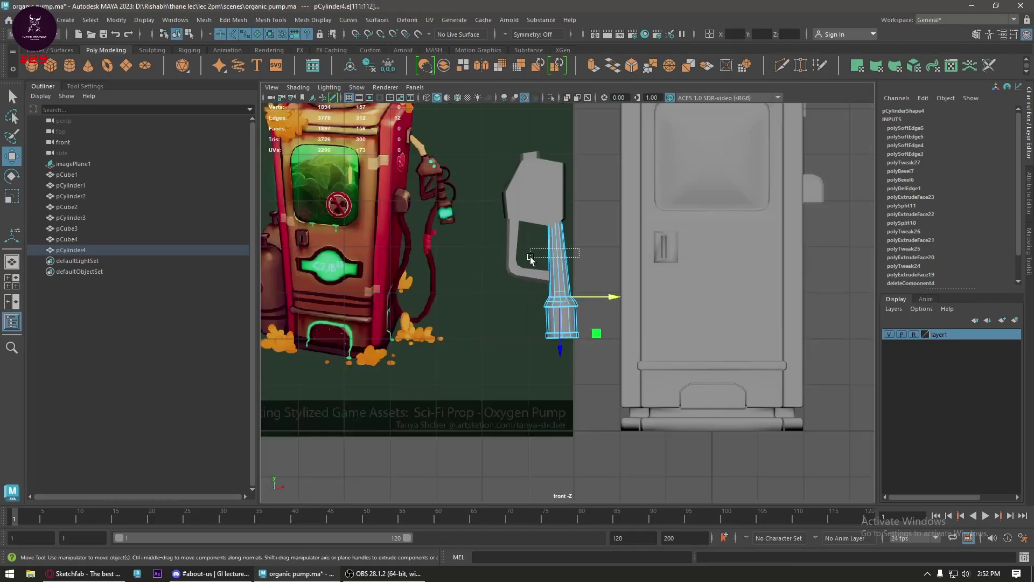
{"action": "left_click_drag", "start_coordinate": [531, 259], "coordinate": [528, 257]}
{"action": "scroll", "coordinate": [579, 224], "scroll_direction": "up", "scroll_amount": 2}
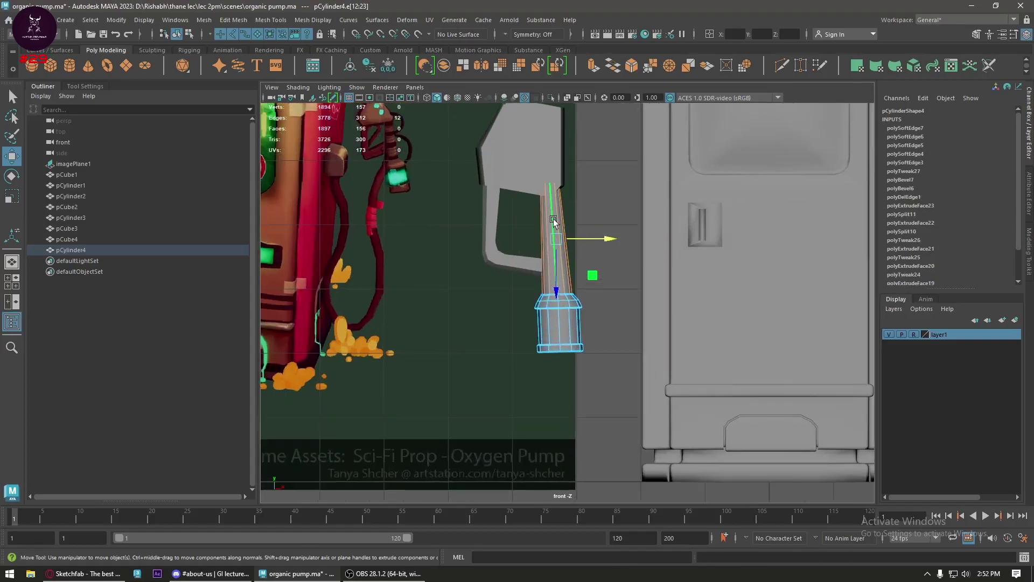
{"action": "right_click_drag", "start_coordinate": [552, 222], "coordinate": [597, 203]}
- Delete history and freeze transformations on the pCylinder4 nozzle
{"action": "left_click", "coordinate": [562, 277]}
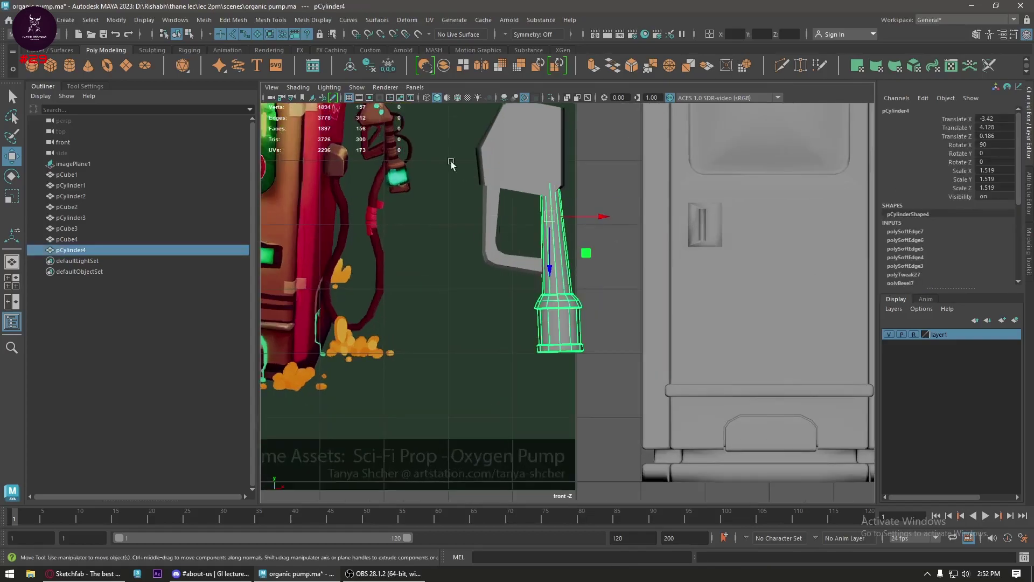
{"action": "left_click", "coordinate": [366, 72]}
{"action": "left_click", "coordinate": [388, 65]}
{"action": "key", "text": "space"}
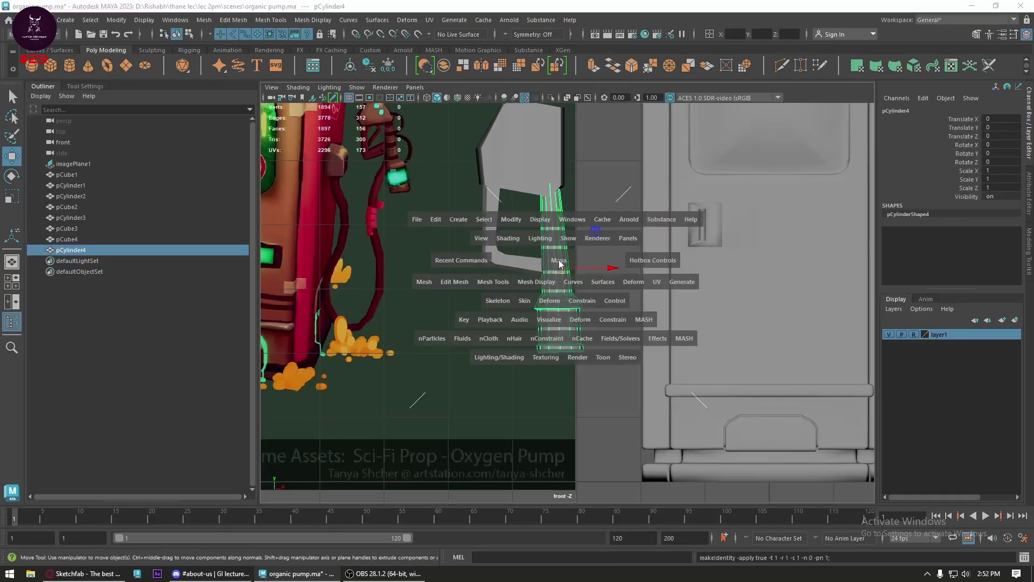
{"action": "mouse_move", "coordinate": [577, 237]}
{"action": "left_mouse_down", "text": "alt"}
{"action": "mouse_move", "coordinate": [683, 230]}
{"action": "mouse_move", "coordinate": [475, 326]}
{"action": "left_mouse_up", "text": "alt"}
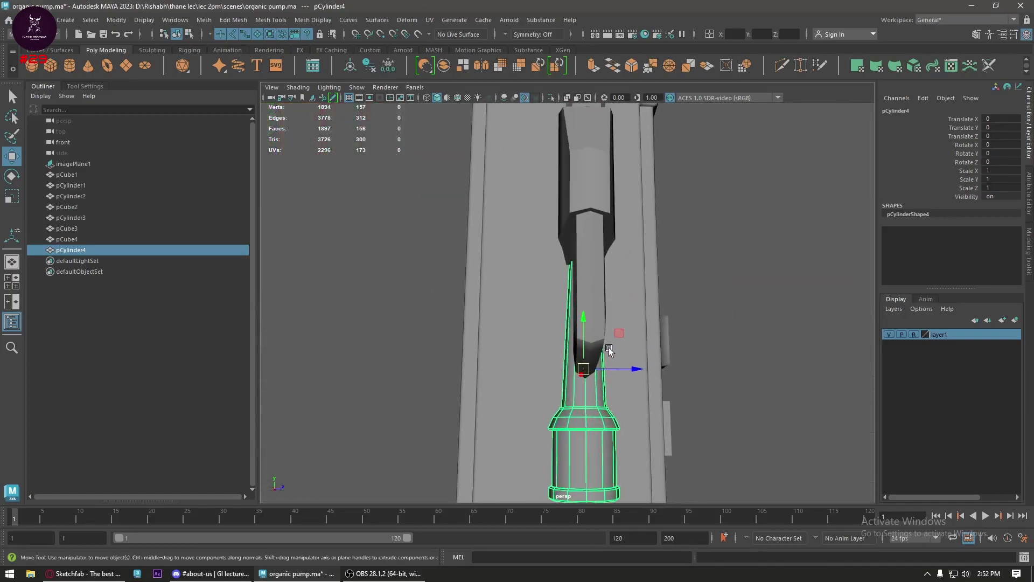
- Soften an edge loop on the pCube4 bent handle
{"action": "left_click", "coordinate": [500, 270]}
{"action": "right_click_drag", "start_coordinate": [500, 270], "coordinate": [487, 326]}
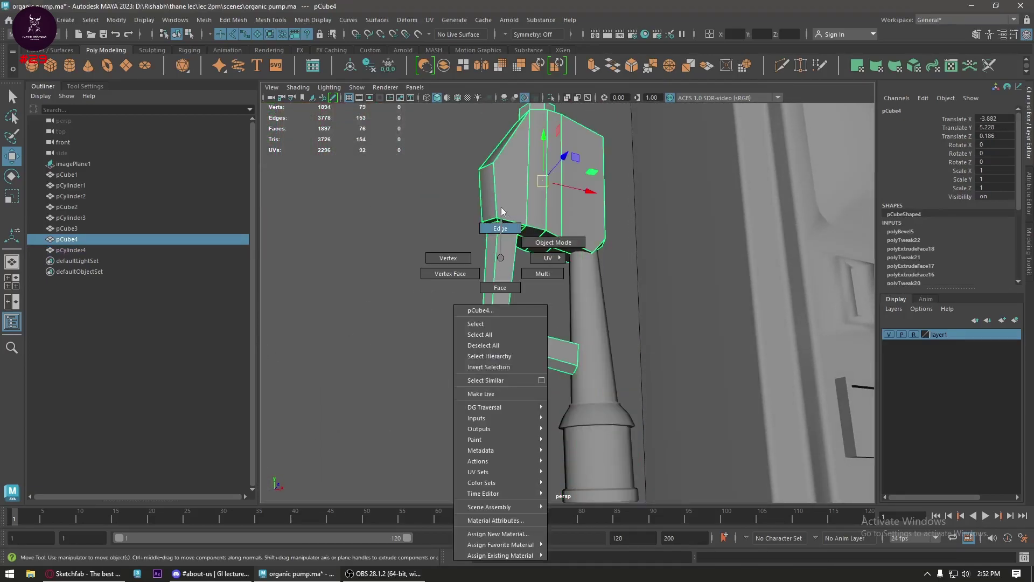
{"action": "left_click_drag", "start_coordinate": [452, 387], "coordinate": [454, 388]}
{"action": "right_click_drag", "start_coordinate": [563, 332], "coordinate": [598, 318], "text": "shift"}
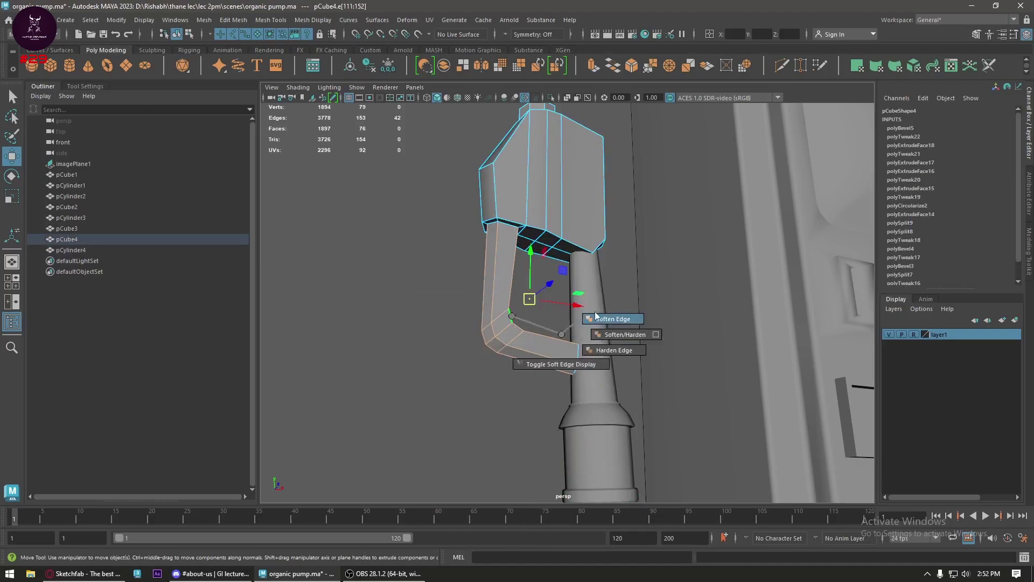
{"action": "key", "text": "F8"}
{"action": "left_click", "coordinate": [420, 350]}
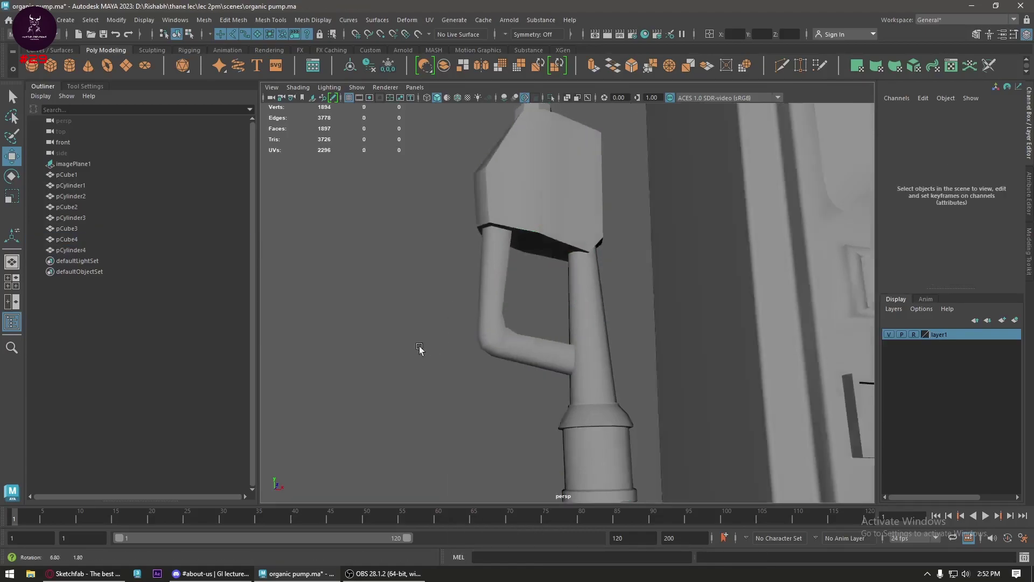
{"action": "mouse_move", "coordinate": [420, 351]}
{"action": "left_mouse_down", "text": "alt"}
{"action": "mouse_move", "coordinate": [346, 358]}
{"action": "mouse_move", "coordinate": [470, 368]}
{"action": "mouse_move", "coordinate": [504, 360]}
{"action": "mouse_move", "coordinate": [429, 365]}
{"action": "mouse_move", "coordinate": [491, 312]}
{"action": "mouse_move", "coordinate": [495, 322]}
{"action": "left_mouse_up", "text": "alt"}
- In the front view, soften the edge loop on the handle's inner side
{"action": "left_click", "coordinate": [492, 312]}
{"action": "key", "text": "space"}
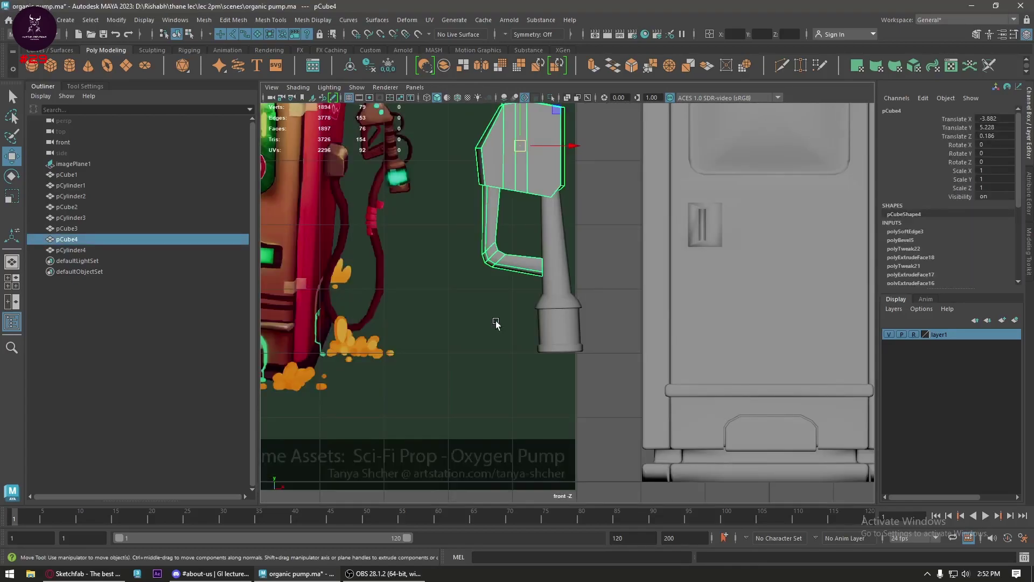
{"action": "scroll", "coordinate": [459, 296], "scroll_direction": "up", "scroll_amount": 2}
{"action": "right_click_drag", "start_coordinate": [459, 296], "coordinate": [459, 269]}
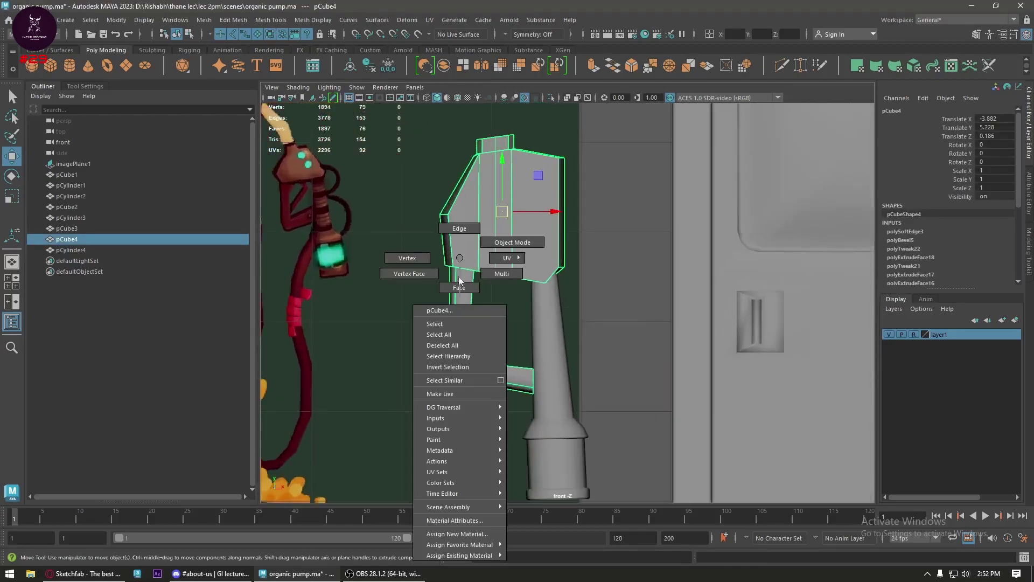
{"action": "left_click", "coordinate": [460, 289]}
{"action": "double_click", "coordinate": [460, 289]}
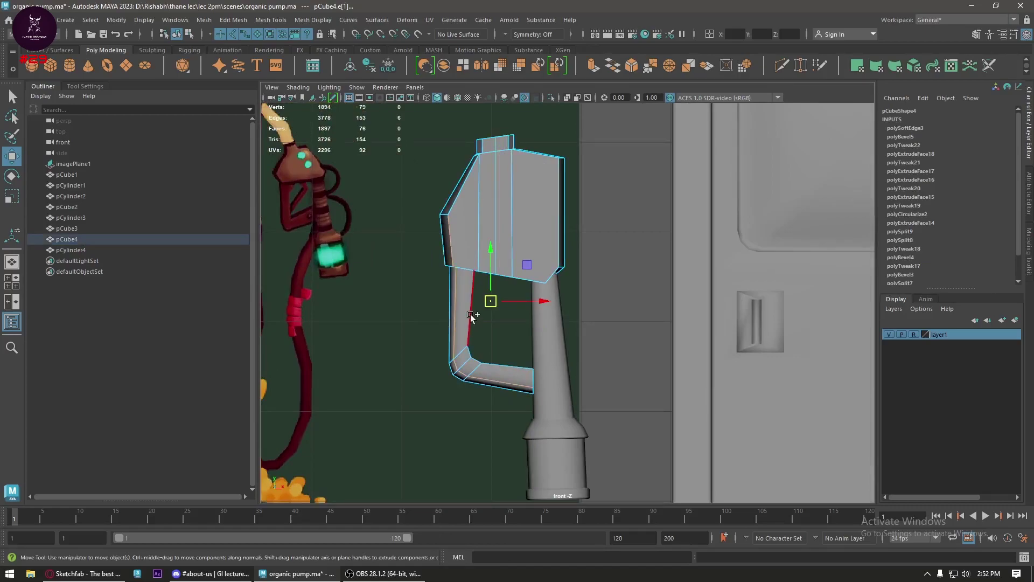
{"action": "right_click_drag", "start_coordinate": [470, 317], "coordinate": [568, 337], "text": "shift"}
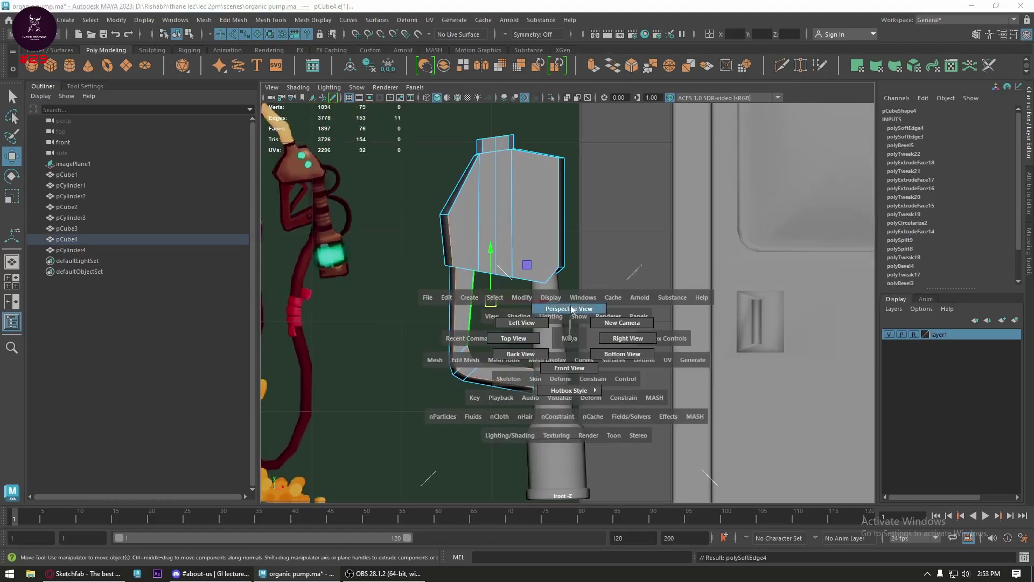
- Select the handle's inner left edge loop, then return to object mode and inspect the handle
{"action": "left_click_drag", "start_coordinate": [569, 337], "coordinate": [703, 321]}
{"action": "double_click", "coordinate": [593, 325]}
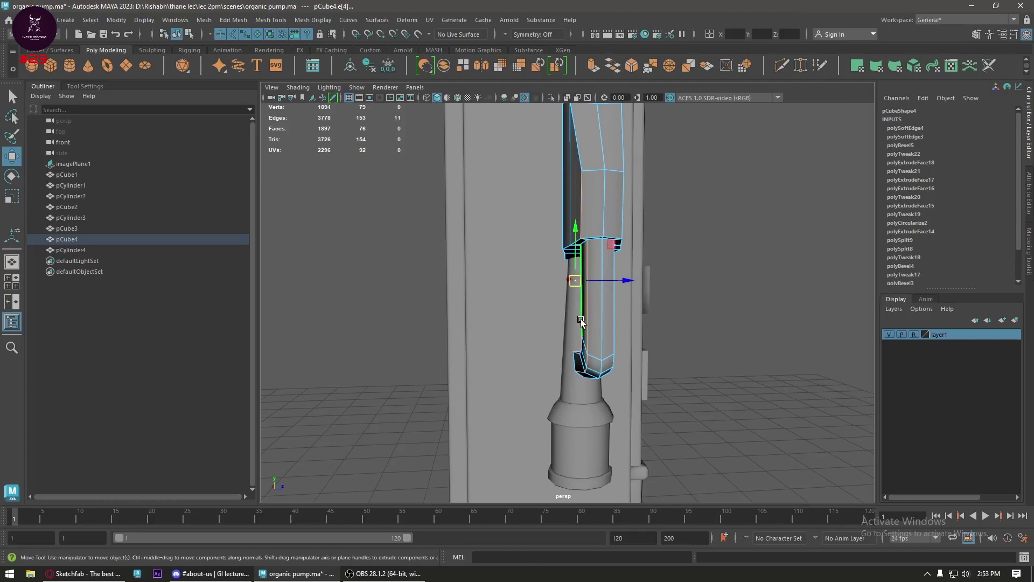
{"action": "left_click_drag", "start_coordinate": [606, 330], "coordinate": [538, 301], "text": "alt"}
{"action": "right_click_drag", "start_coordinate": [493, 255], "coordinate": [541, 325]}
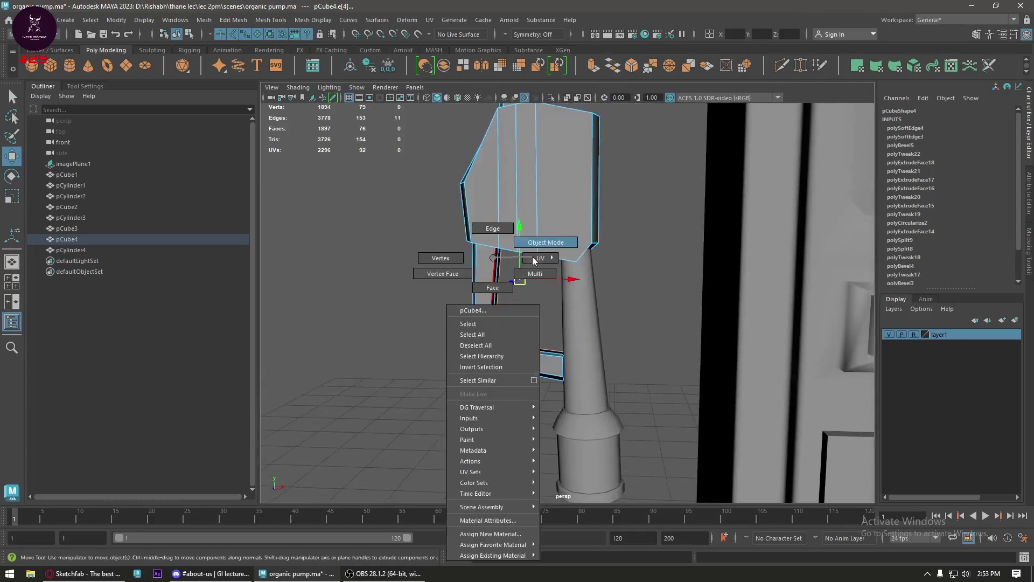
{"action": "right_click_drag", "start_coordinate": [490, 253], "coordinate": [538, 240]}
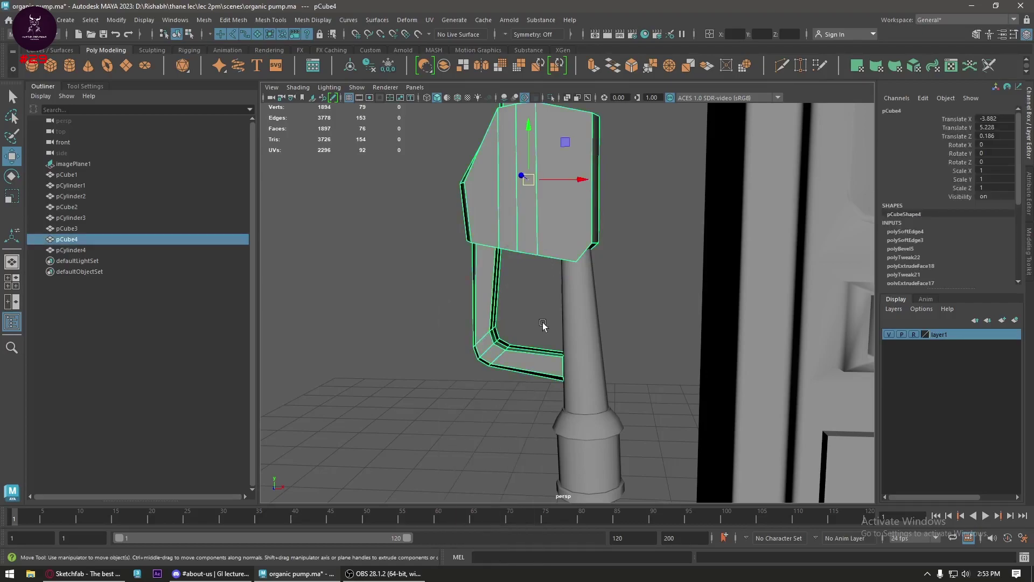
{"action": "mouse_move", "coordinate": [571, 323]}
{"action": "left_mouse_down", "text": "alt"}
{"action": "mouse_move", "coordinate": [491, 341]}
{"action": "mouse_move", "coordinate": [295, 351]}
{"action": "left_mouse_up", "text": "alt"}
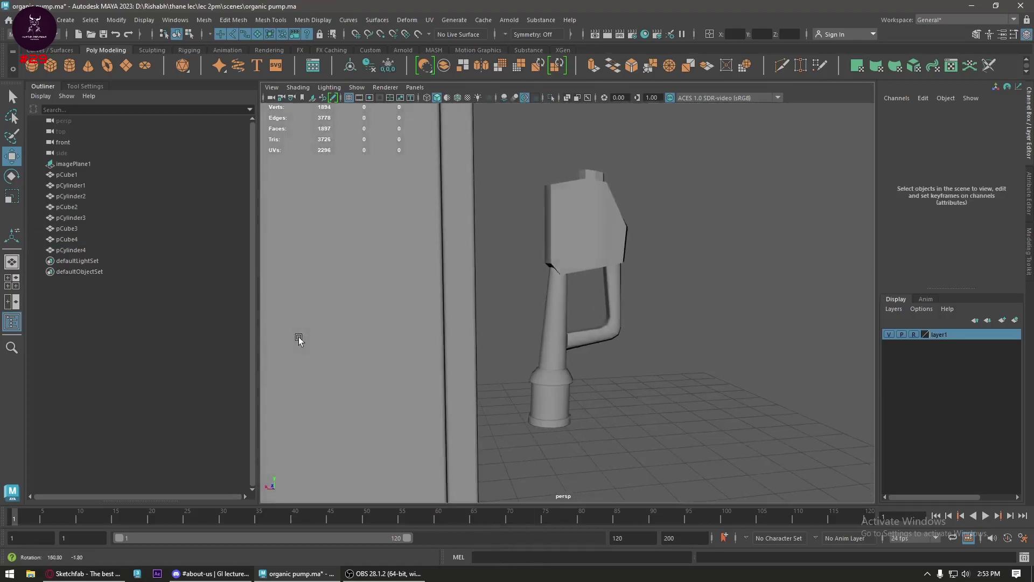
{"action": "right_click_drag", "start_coordinate": [296, 351], "coordinate": [550, 328], "text": "alt"}
- Soften another inner edge loop of the handle and reselect the whole handle
{"action": "left_click", "coordinate": [661, 296]}
{"action": "mouse_move", "coordinate": [661, 296]}
{"action": "right_mouse_down"}
{"action": "mouse_move", "coordinate": [640, 291]}
{"action": "mouse_move", "coordinate": [738, 319]}
{"action": "right_mouse_up"}
{"action": "double_click", "coordinate": [650, 292]}
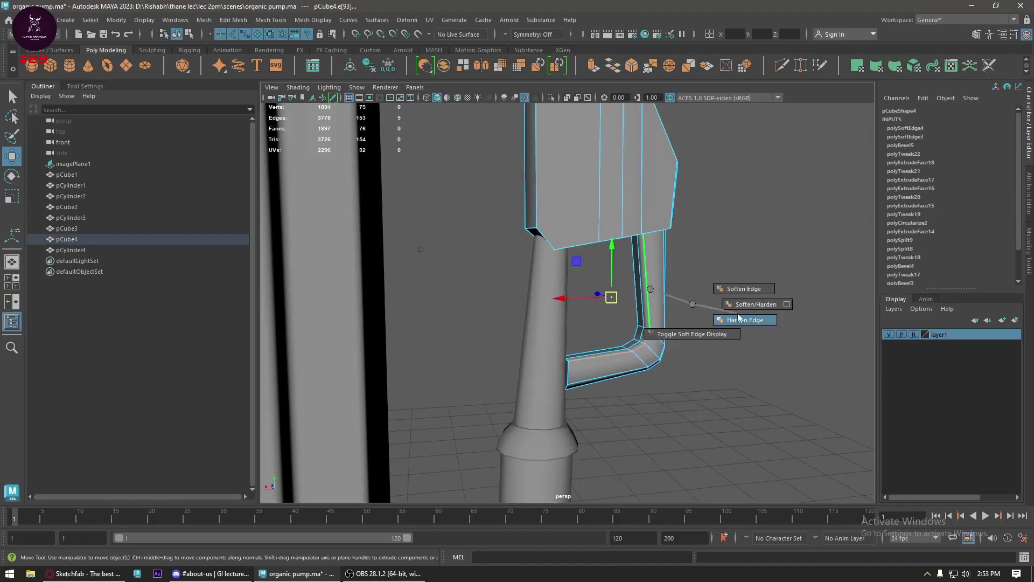
{"action": "right_click_drag", "start_coordinate": [695, 187], "coordinate": [695, 162]}
{"action": "left_click", "coordinate": [651, 282]}
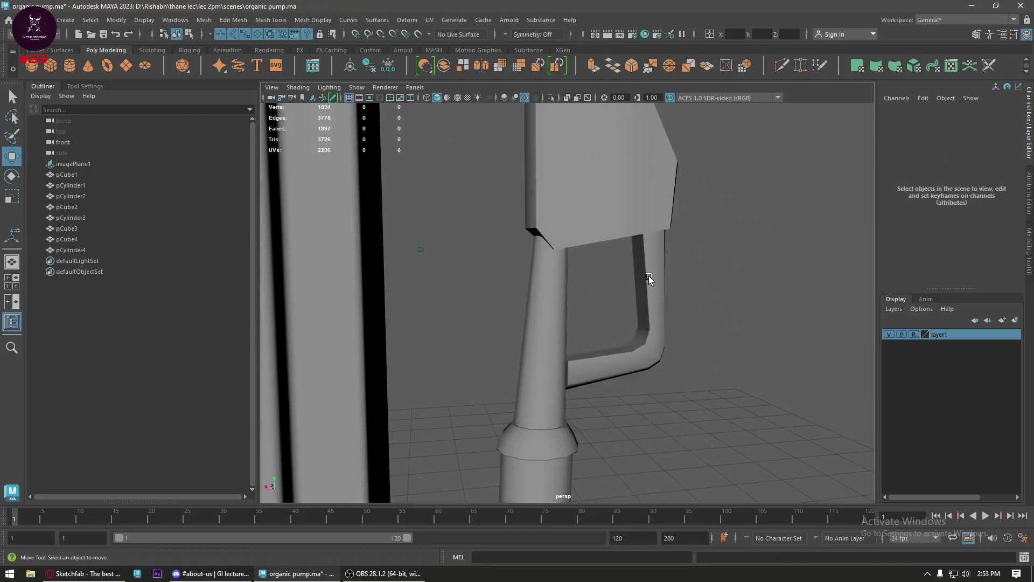
{"action": "left_click_drag", "start_coordinate": [657, 290], "coordinate": [646, 303]}
{"action": "scroll", "coordinate": [603, 309], "scroll_direction": "down", "scroll_amount": 5}
- Zoom in on the pump handle in the front view and activate the Polygon Cube tool
{"action": "scroll", "coordinate": [599, 317], "scroll_direction": "up", "scroll_amount": 1}
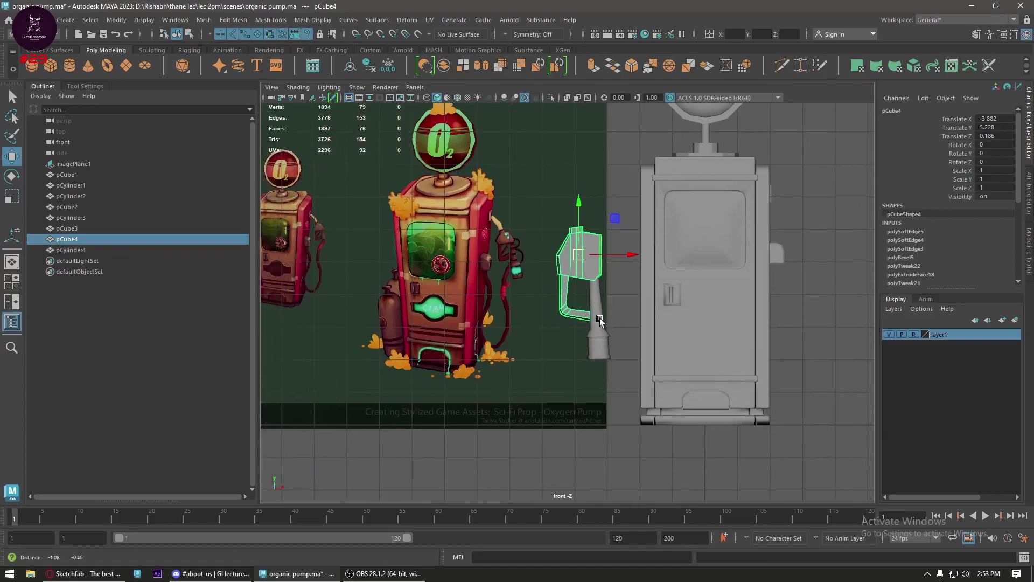
{"action": "scroll", "coordinate": [513, 298], "scroll_direction": "up", "scroll_amount": 2}
{"action": "scroll", "coordinate": [561, 322], "scroll_direction": "up", "scroll_amount": 1}
{"action": "scroll", "coordinate": [593, 276], "scroll_direction": "up", "scroll_amount": 1}
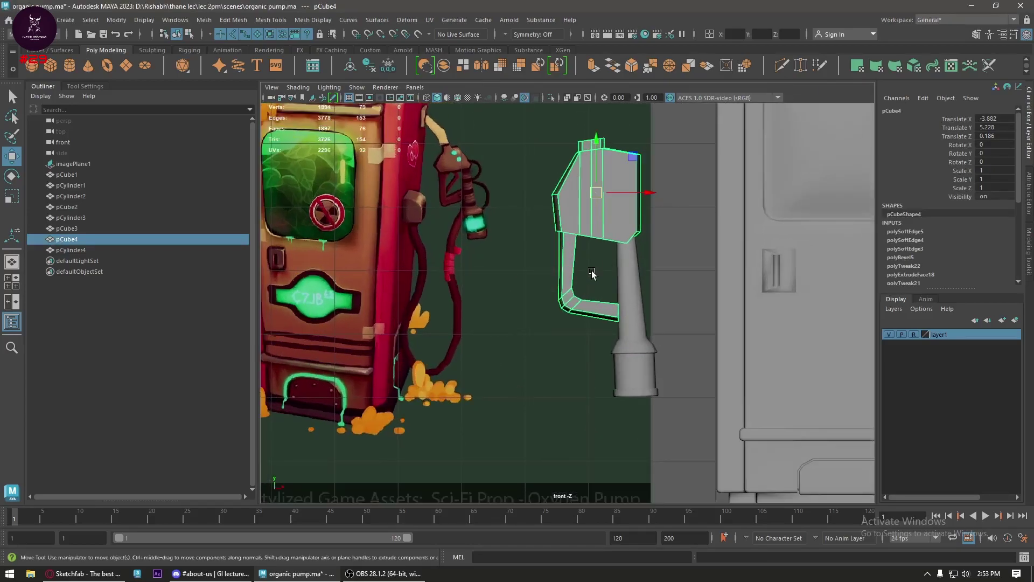
{"action": "scroll", "coordinate": [598, 291], "scroll_direction": "up", "scroll_amount": 1}
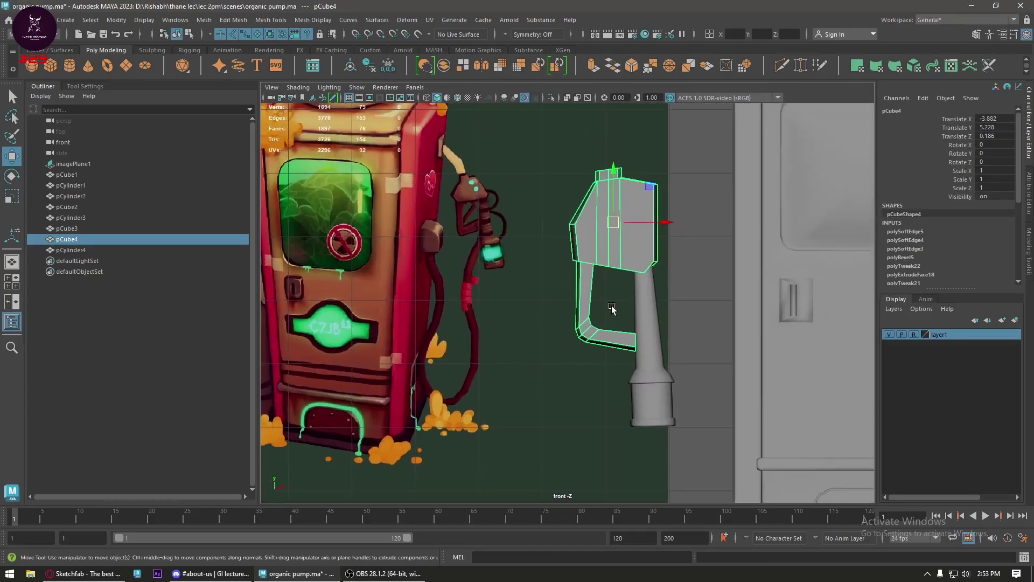
{"action": "scroll", "coordinate": [611, 307], "scroll_direction": "up", "scroll_amount": 1}
{"action": "scroll", "coordinate": [612, 308], "scroll_direction": "up", "scroll_amount": 1}
{"action": "scroll", "coordinate": [432, 160], "scroll_direction": "up", "scroll_amount": 1}
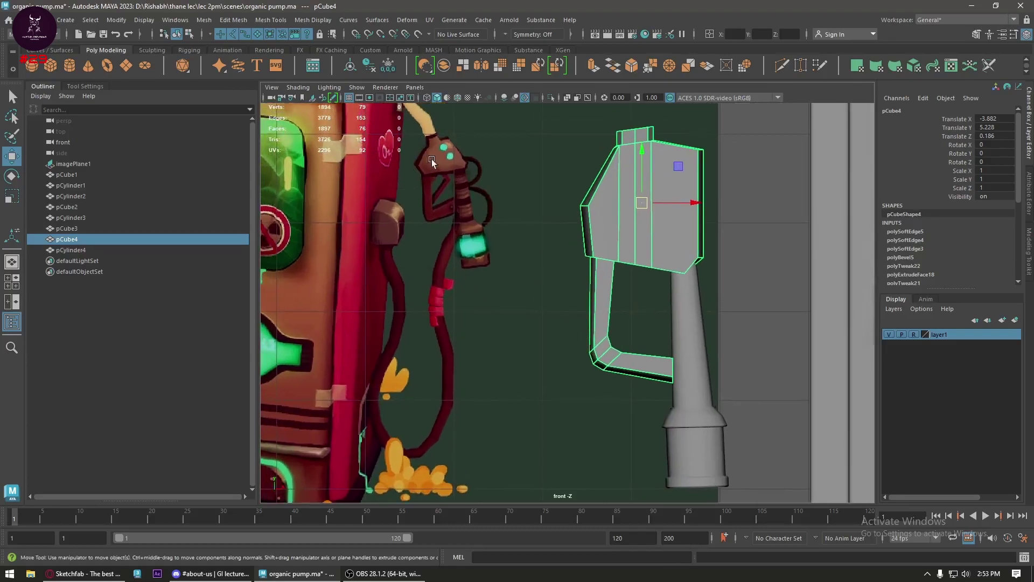
{"action": "left_click", "coordinate": [49, 65]}
{"action": "scroll", "coordinate": [614, 272], "scroll_direction": "up", "scroll_amount": 1}
- Draw a small cube beside the handle and extrude its bottom face down into an angled strip
{"action": "left_click", "coordinate": [648, 269]}
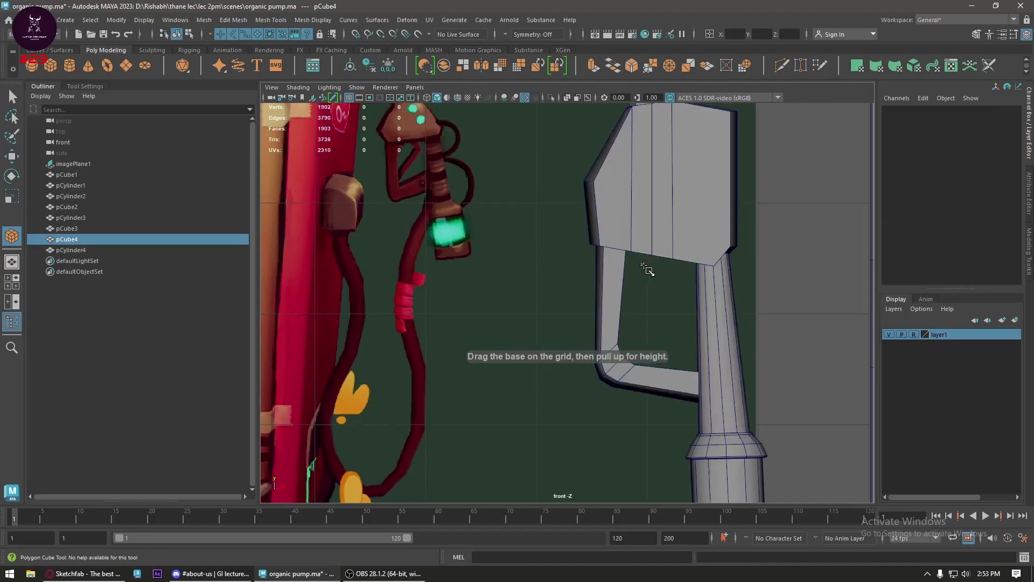
{"action": "mouse_move", "coordinate": [642, 265]}
{"action": "left_mouse_down"}
{"action": "mouse_move", "coordinate": [658, 319]}
{"action": "mouse_move", "coordinate": [662, 295]}
{"action": "left_mouse_up"}
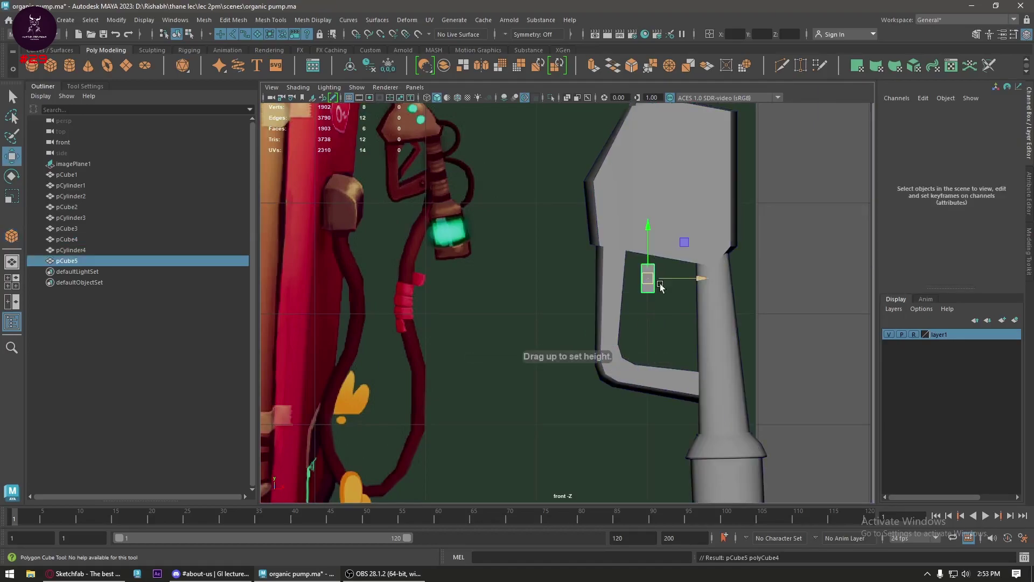
{"action": "right_click", "coordinate": [653, 258]}
{"action": "right_click_drag", "start_coordinate": [639, 280], "coordinate": [666, 296]}
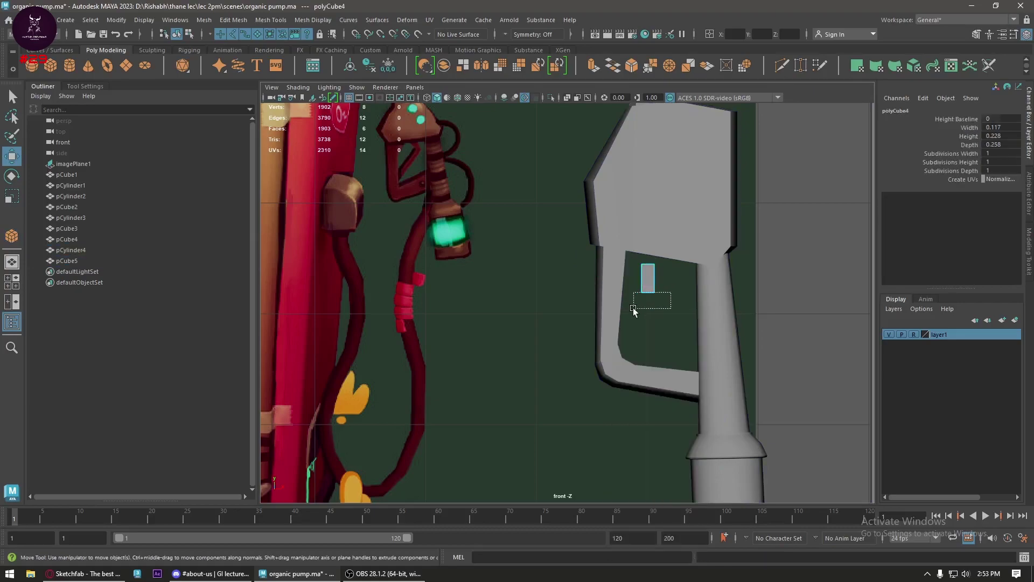
{"action": "left_click_drag", "start_coordinate": [632, 308], "coordinate": [633, 309]}
{"action": "middle_click_drag", "start_coordinate": [680, 234], "coordinate": [603, 273]}
{"action": "key", "text": "ctrl+z"}
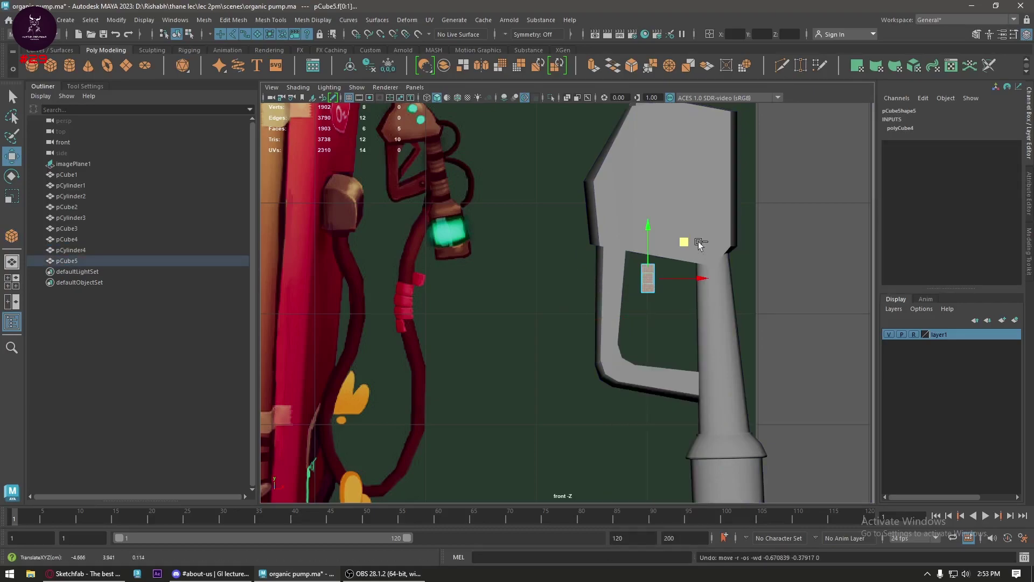
{"action": "left_click", "coordinate": [646, 279]}
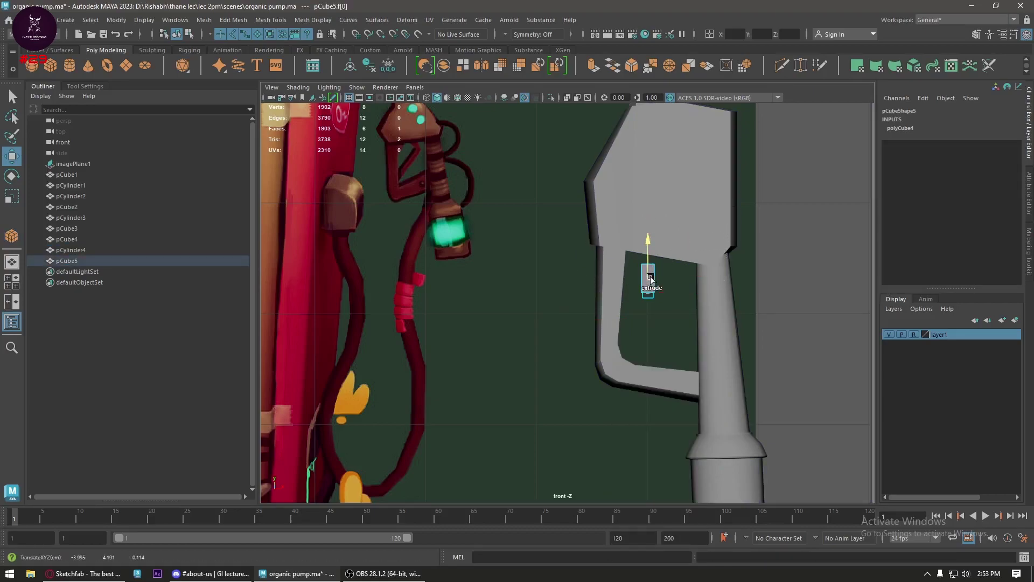
{"action": "left_click_drag", "start_coordinate": [652, 283], "coordinate": [650, 350], "text": "shift"}
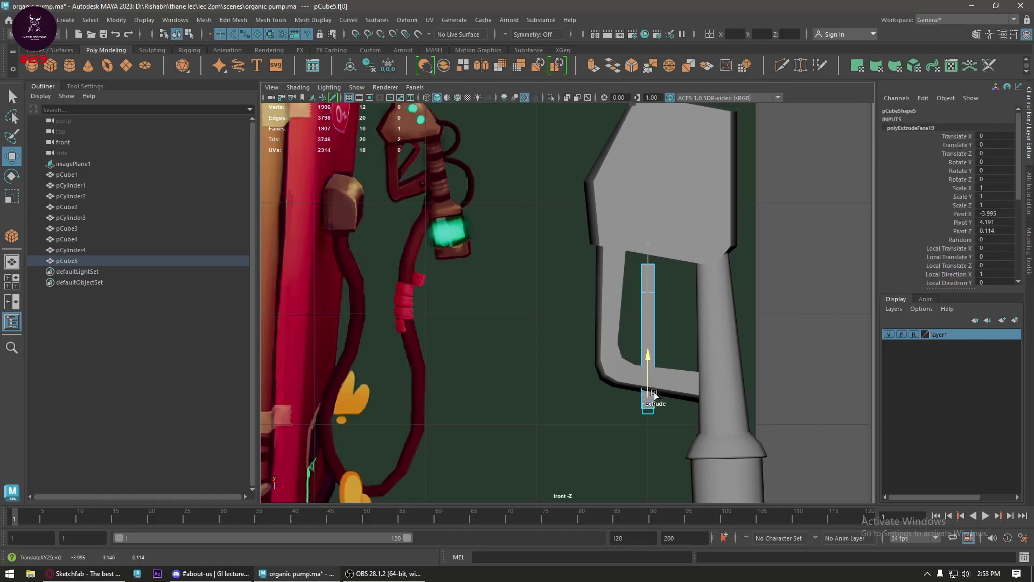
{"action": "mouse_move", "coordinate": [683, 413]}
{"action": "left_mouse_down"}
{"action": "mouse_move", "coordinate": [649, 407]}
{"action": "mouse_move", "coordinate": [633, 441]}
{"action": "left_mouse_up"}
- Stretch the strip's lower end vertically by 1.3 and push its top edges right into a chevron bend
{"action": "key", "text": "e"}
{"action": "key", "text": "r"}
{"action": "key", "text": "w"}
{"action": "key", "text": "r"}
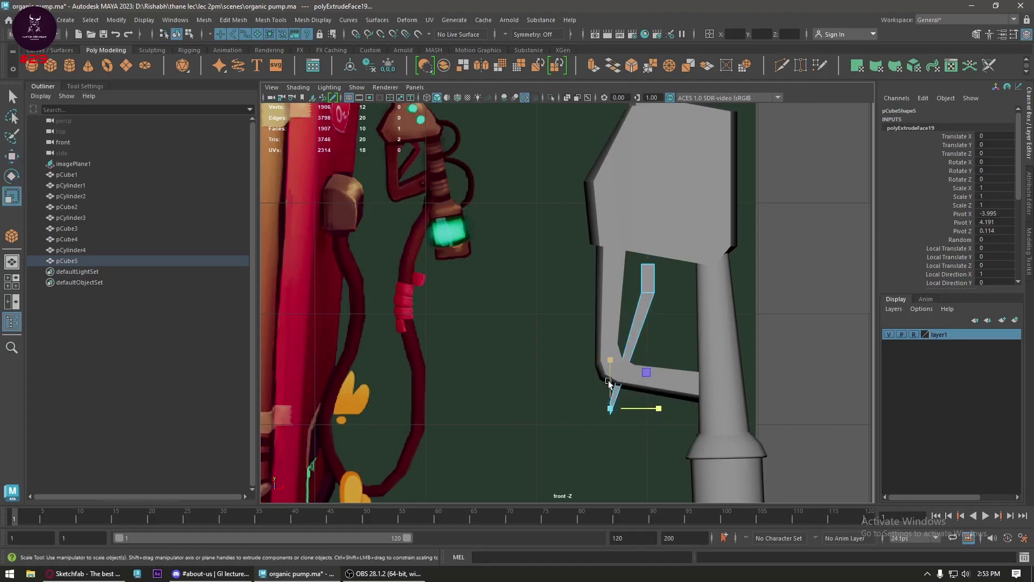
{"action": "left_click_drag", "start_coordinate": [609, 383], "coordinate": [607, 349]}
{"action": "key", "text": "w"}
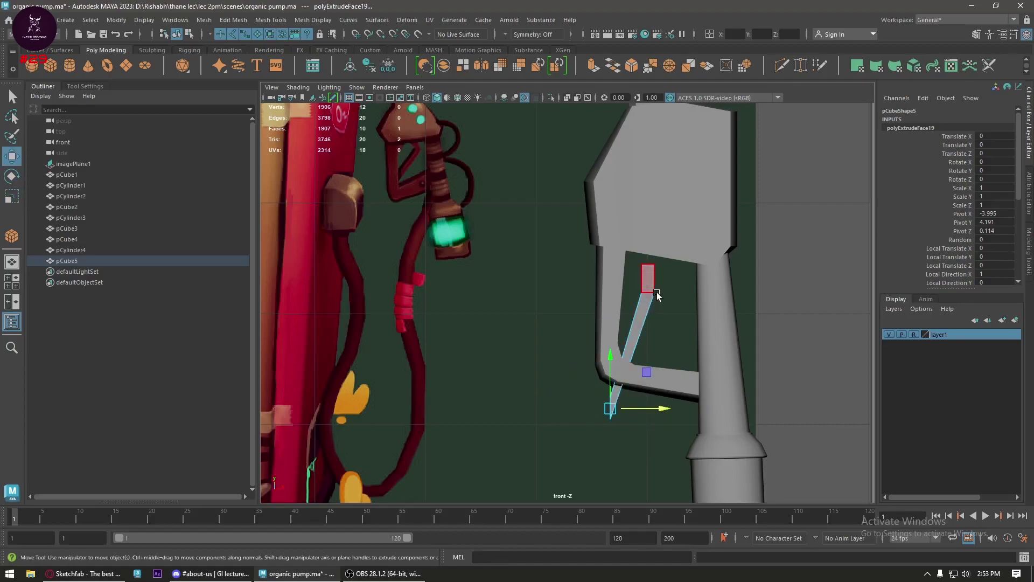
{"action": "right_click", "coordinate": [650, 258]}
{"action": "left_click", "coordinate": [647, 296]}
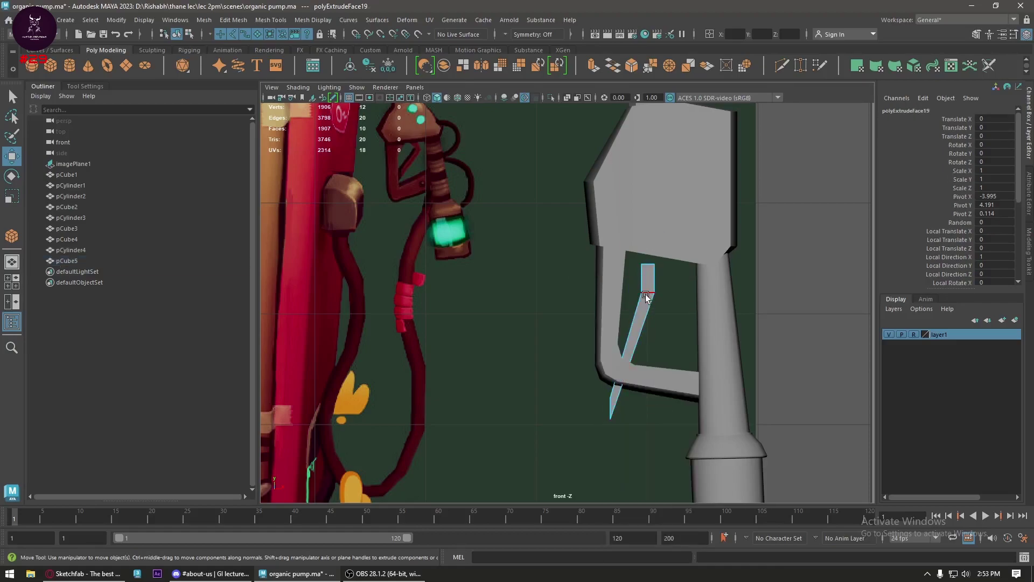
{"action": "left_click_drag", "start_coordinate": [674, 293], "coordinate": [695, 300]}
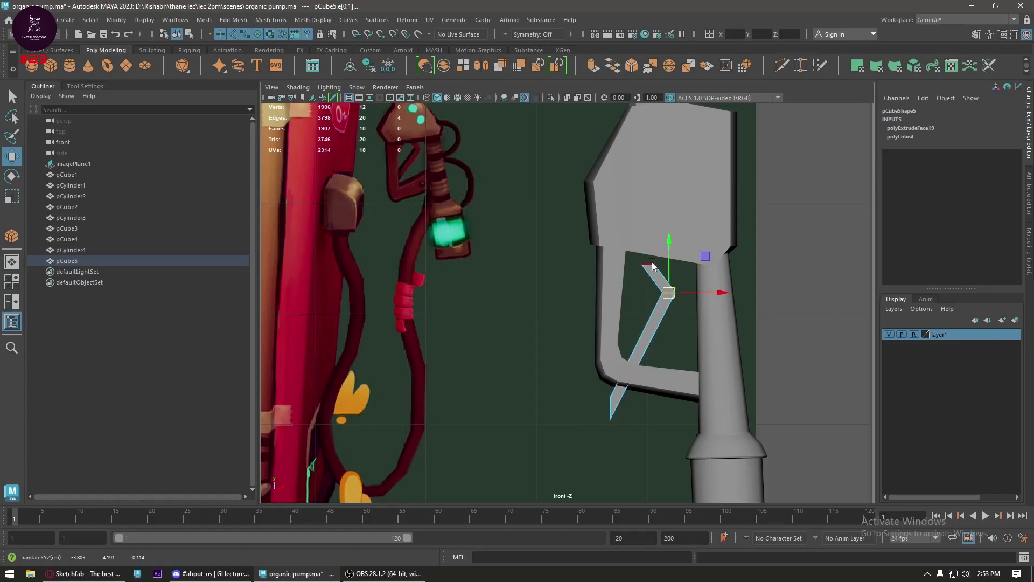
- Move the trigger piece up and slightly left, then raise its bottom vertices a little rightward
{"action": "key", "text": "F8"}
{"action": "left_click_drag", "start_coordinate": [648, 265], "coordinate": [647, 235]}
{"action": "left_click_drag", "start_coordinate": [674, 271], "coordinate": [662, 270]}
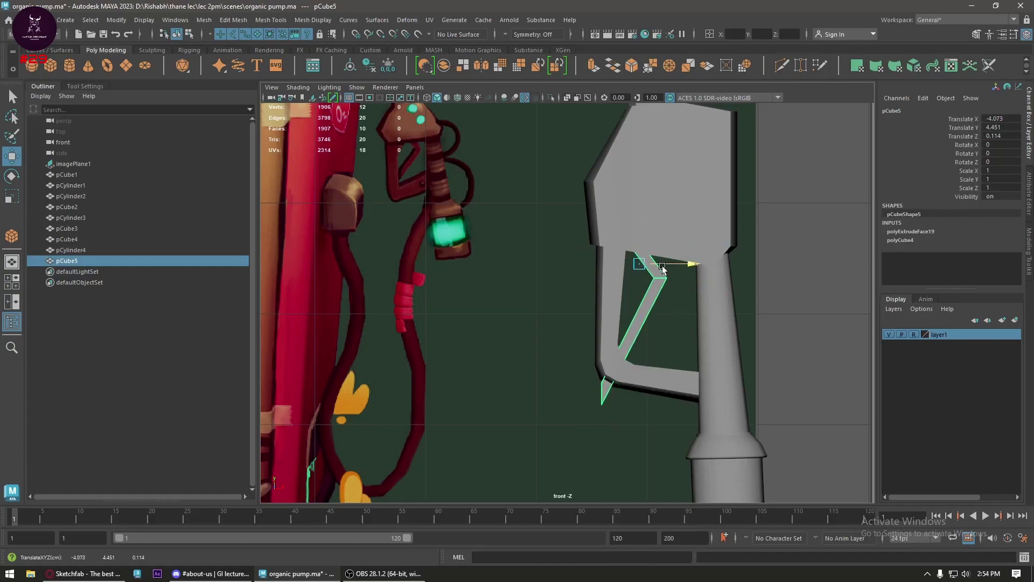
{"action": "right_click", "coordinate": [657, 282]}
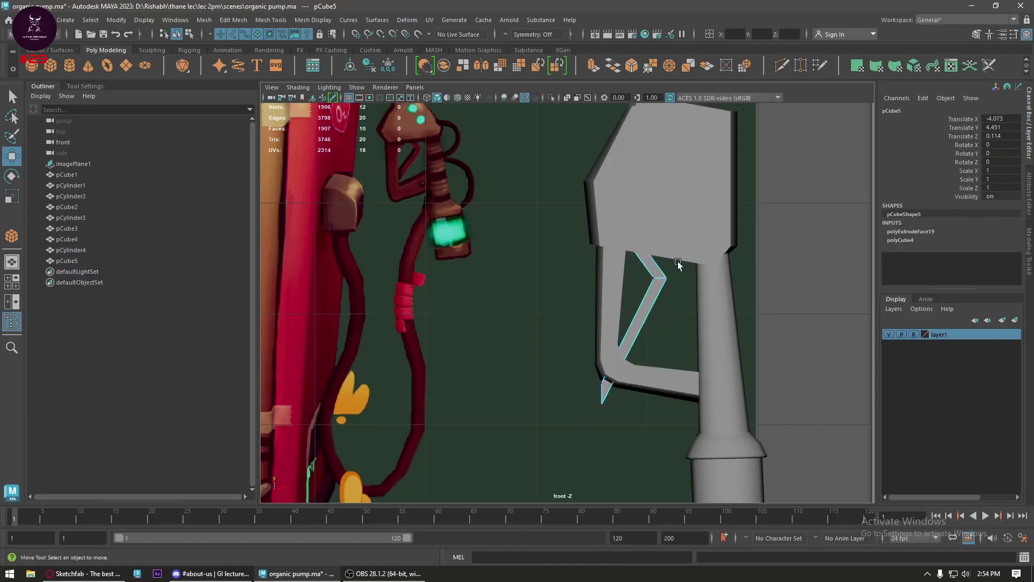
{"action": "left_click", "coordinate": [677, 261]}
{"action": "left_click_drag", "start_coordinate": [563, 434], "coordinate": [564, 433]}
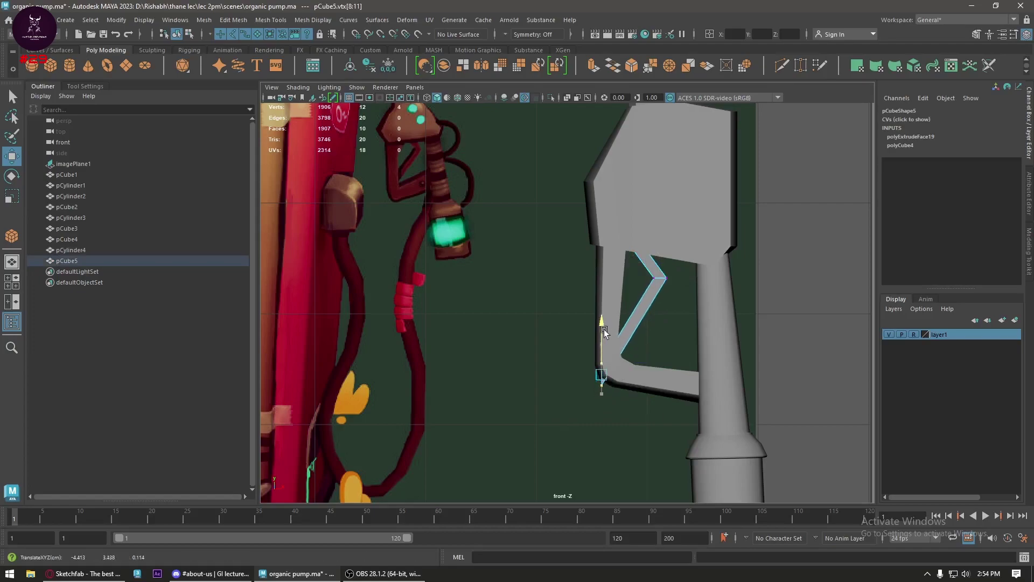
{"action": "left_click_drag", "start_coordinate": [610, 353], "coordinate": [610, 296]}
{"action": "left_click_drag", "start_coordinate": [637, 334], "coordinate": [662, 344]}
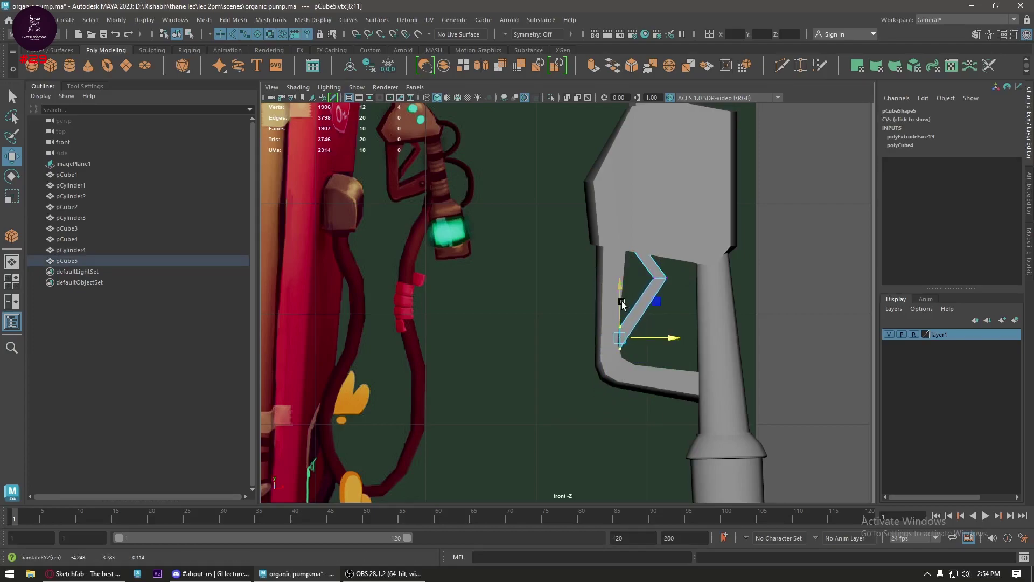
- Squash the spike's bottom vertices vertically to 0.644 and adjust the chevron bend vertex
{"action": "left_click_drag", "start_coordinate": [677, 293], "coordinate": [662, 247]}
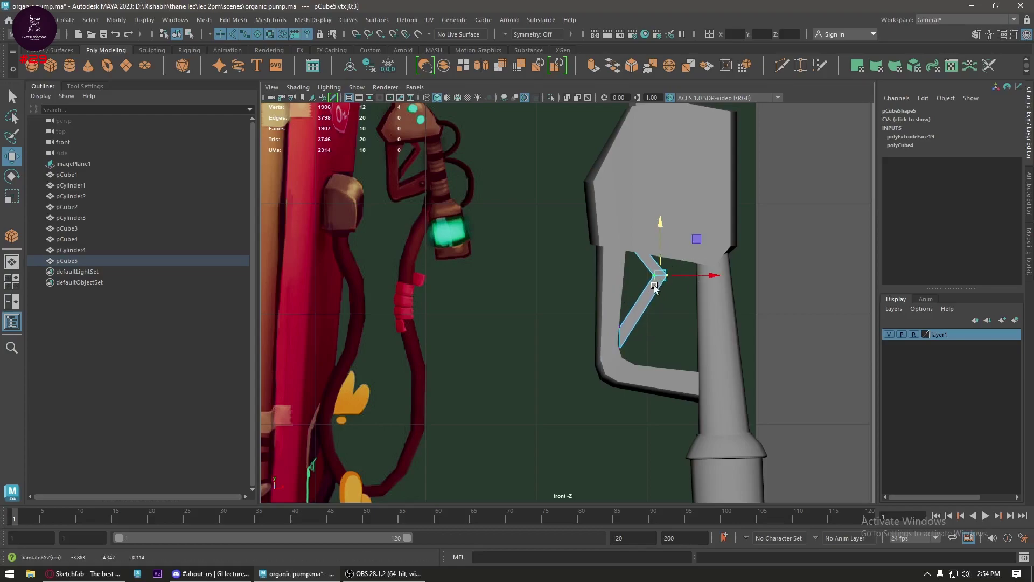
{"action": "scroll", "coordinate": [655, 288], "scroll_direction": "up", "scroll_amount": 2}
{"action": "mouse_move", "coordinate": [671, 255]}
{"action": "right_mouse_down"}
{"action": "mouse_move", "coordinate": [715, 224]}
{"action": "mouse_move", "coordinate": [620, 255]}
{"action": "right_mouse_up"}
{"action": "left_click_drag", "start_coordinate": [643, 371], "coordinate": [618, 361]}
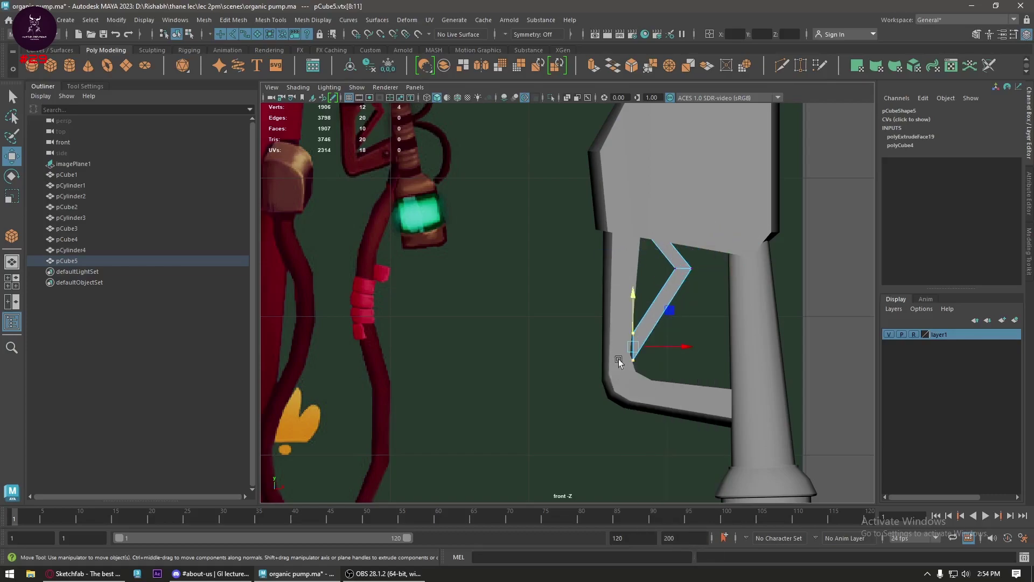
{"action": "key", "text": "r"}
{"action": "mouse_move", "coordinate": [631, 298]}
{"action": "left_mouse_down"}
{"action": "mouse_move", "coordinate": [632, 322]}
{"action": "mouse_move", "coordinate": [668, 346]}
{"action": "left_mouse_up"}
{"action": "key", "text": "w"}
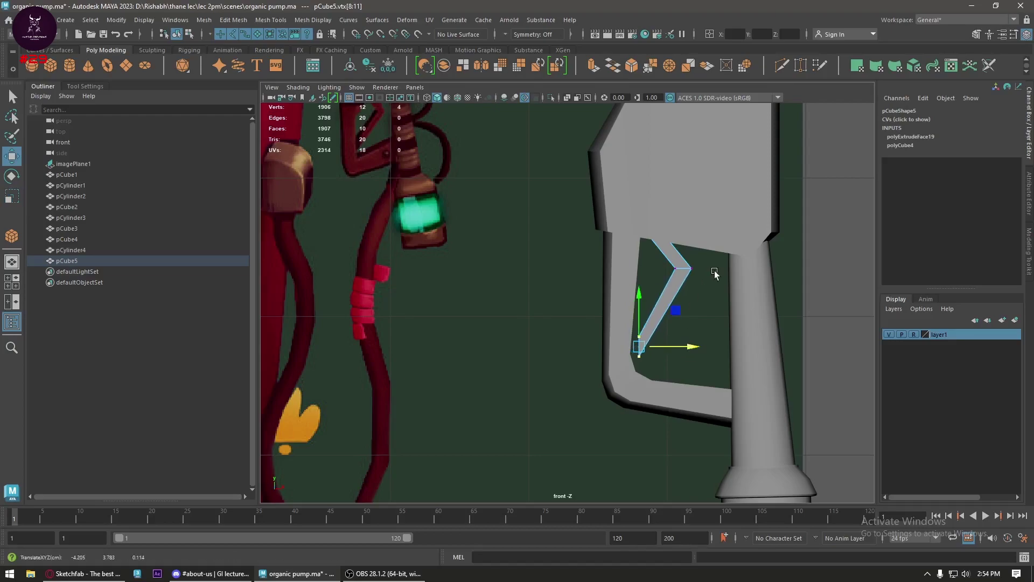
{"action": "mouse_move", "coordinate": [694, 261]}
{"action": "left_mouse_down"}
{"action": "mouse_move", "coordinate": [658, 285]}
{"action": "mouse_move", "coordinate": [707, 271]}
{"action": "left_mouse_up"}
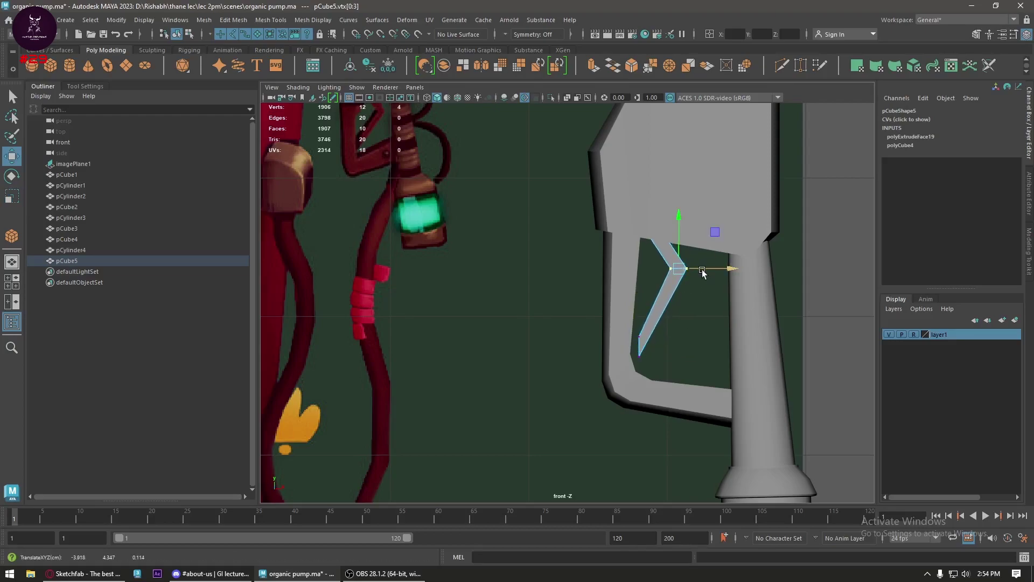
{"action": "right_click_drag", "start_coordinate": [703, 272], "coordinate": [718, 238]}
- In Top view wireframe, center the trigger's pivot, delete its history and freeze its transforms
{"action": "key", "text": "space"}
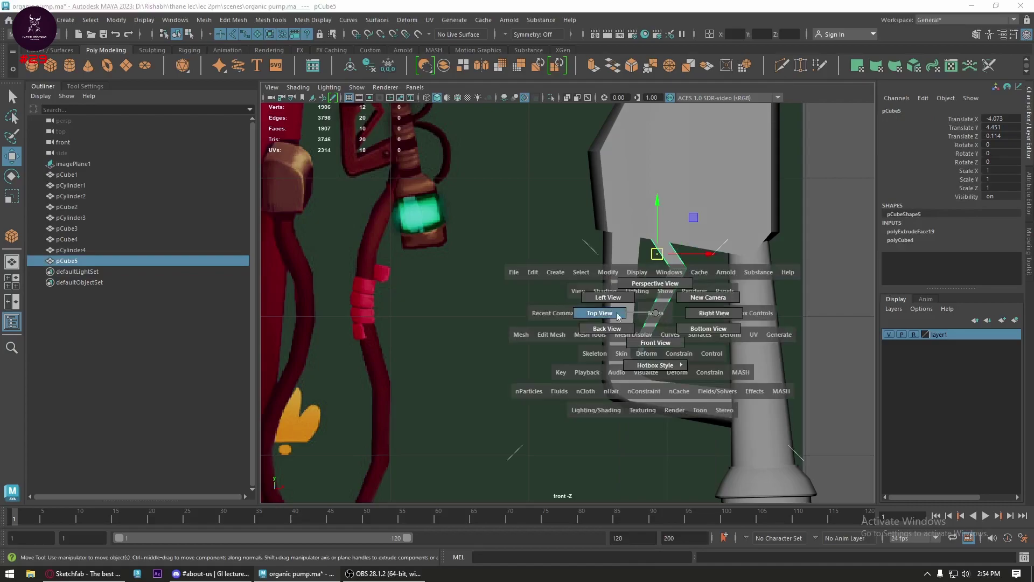
{"action": "left_click_drag", "start_coordinate": [619, 315], "coordinate": [619, 290]}
{"action": "scroll", "coordinate": [491, 301], "scroll_direction": "up", "scroll_amount": 2}
{"action": "key", "text": "4"}
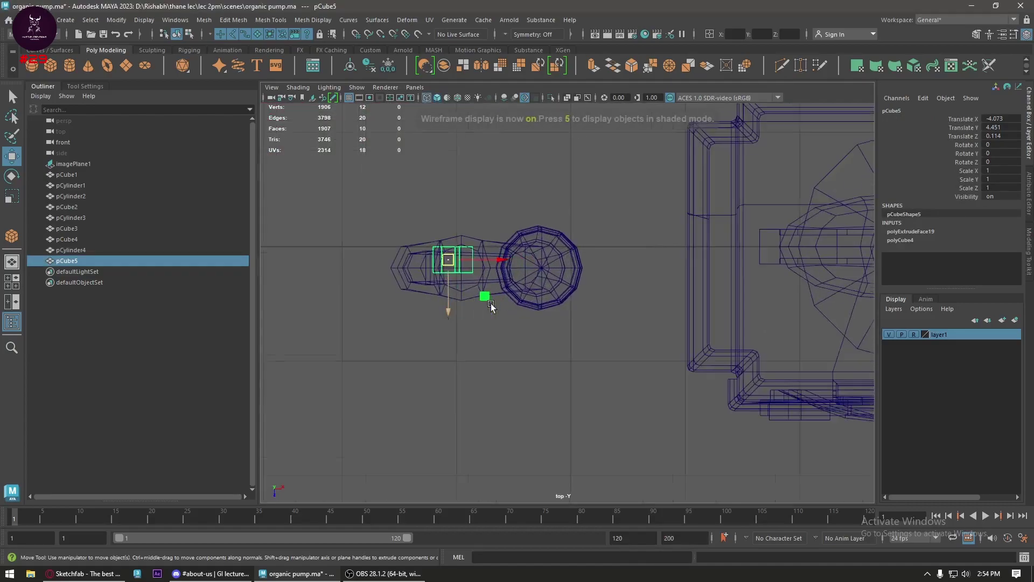
{"action": "scroll", "coordinate": [450, 300], "scroll_direction": "up", "scroll_amount": 2}
{"action": "scroll", "coordinate": [422, 300], "scroll_direction": "up", "scroll_amount": 1}
{"action": "left_click", "coordinate": [350, 65]}
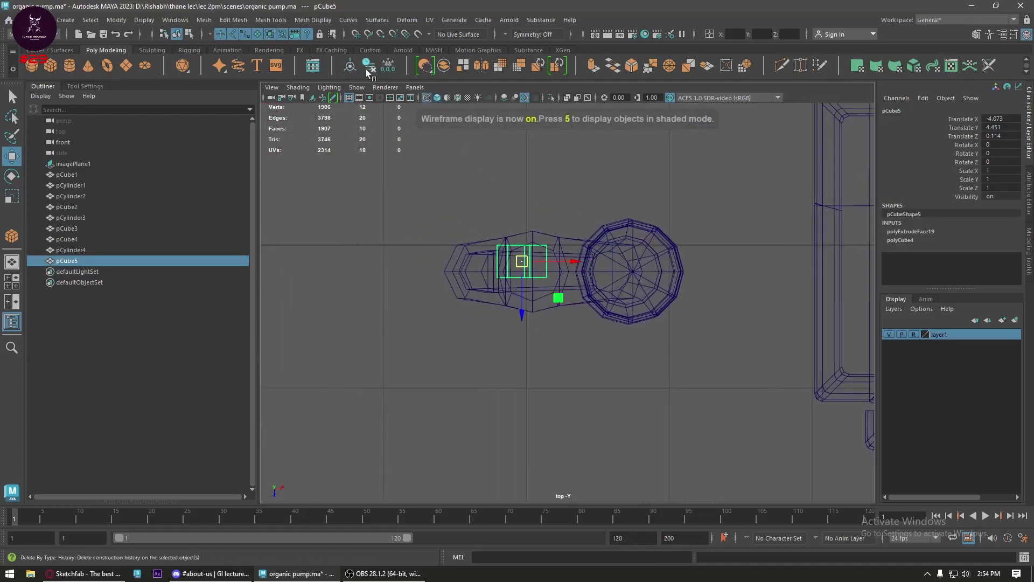
{"action": "left_click", "coordinate": [388, 65]}
- Thin the trigger in depth to Scale Z 0.447 in the shaded perspective view
{"action": "key", "text": "space"}
{"action": "mouse_move", "coordinate": [503, 191]}
{"action": "left_mouse_down"}
{"action": "mouse_move", "coordinate": [583, 299]}
{"action": "mouse_move", "coordinate": [636, 310]}
{"action": "mouse_move", "coordinate": [618, 310]}
{"action": "mouse_move", "coordinate": [693, 266]}
{"action": "mouse_move", "coordinate": [690, 397]}
{"action": "mouse_move", "coordinate": [757, 485]}
{"action": "mouse_move", "coordinate": [678, 353]}
{"action": "mouse_move", "coordinate": [592, 335]}
{"action": "mouse_move", "coordinate": [529, 377]}
{"action": "mouse_move", "coordinate": [555, 354]}
{"action": "mouse_move", "coordinate": [554, 363]}
{"action": "left_mouse_up"}
{"action": "key", "text": "5"}
{"action": "key", "text": "r"}
{"action": "key", "text": "w"}
- Return to the Front view and select the nozzle head block, framing its top
{"action": "key", "text": "space"}
{"action": "scroll", "coordinate": [556, 367], "scroll_direction": "down", "scroll_amount": 2}
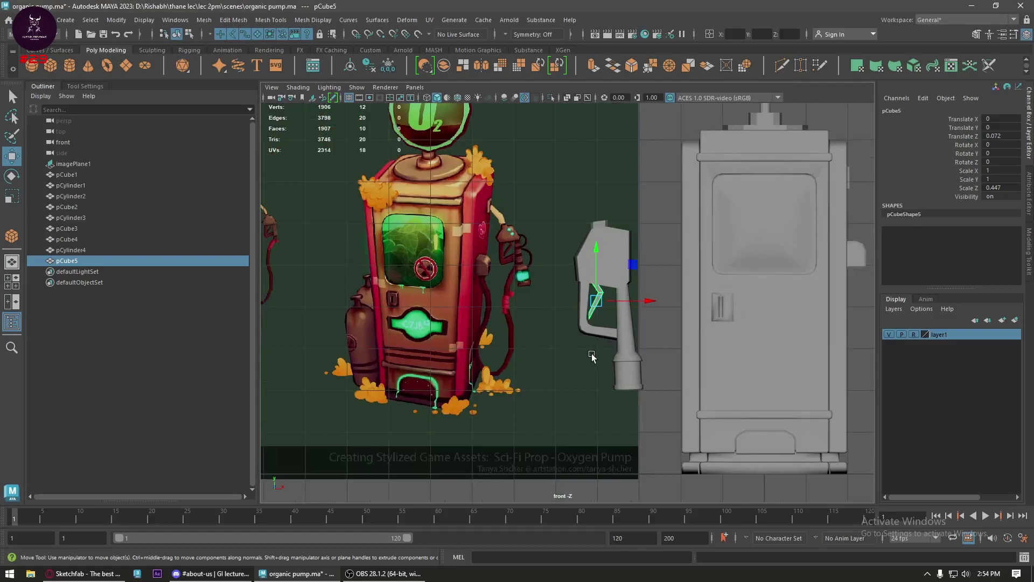
{"action": "scroll", "coordinate": [598, 345], "scroll_direction": "up", "scroll_amount": 2}
{"action": "scroll", "coordinate": [576, 337], "scroll_direction": "up", "scroll_amount": 3}
{"action": "scroll", "coordinate": [557, 331], "scroll_direction": "up", "scroll_amount": 2}
{"action": "left_click", "coordinate": [561, 334]}
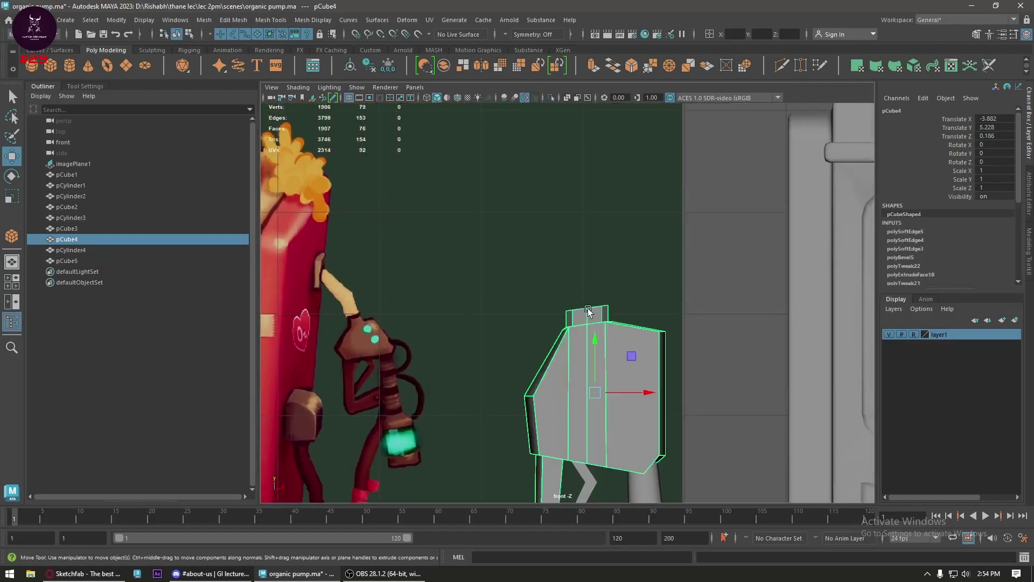
{"action": "scroll", "coordinate": [581, 318], "scroll_direction": "up", "scroll_amount": 3}
{"action": "middle_click_drag", "start_coordinate": [623, 303], "coordinate": [589, 303], "text": "alt"}
{"action": "scroll", "coordinate": [631, 294], "scroll_direction": "up", "scroll_amount": 2}
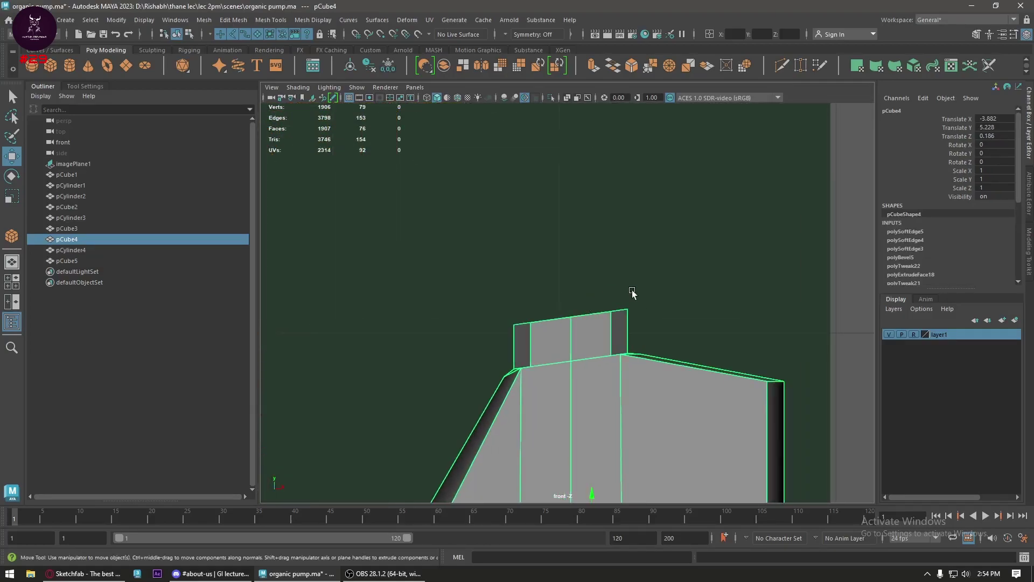
{"action": "scroll", "coordinate": [596, 315], "scroll_direction": "up", "scroll_amount": 1}
{"action": "scroll", "coordinate": [606, 292], "scroll_direction": "down", "scroll_amount": 5}
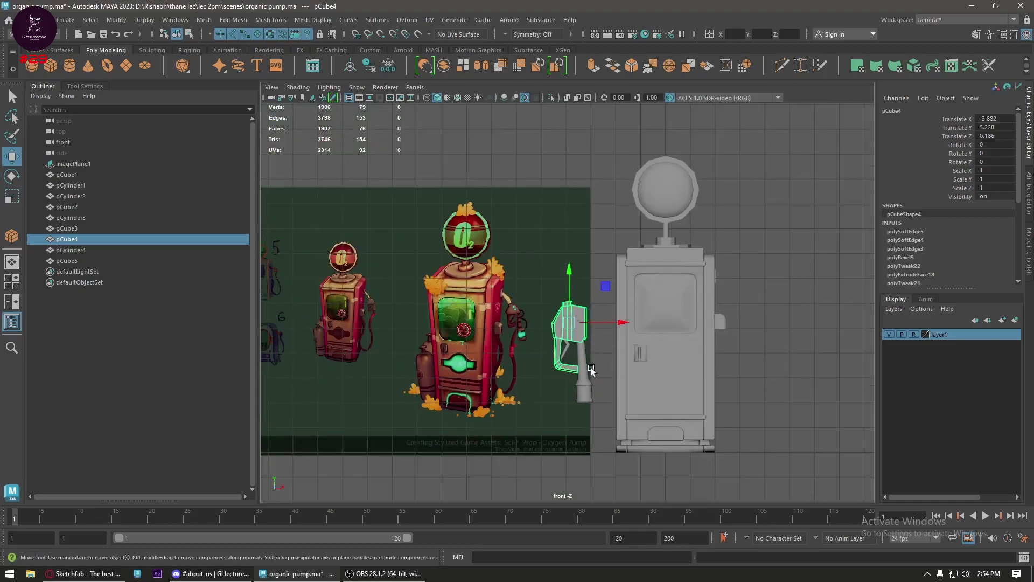
{"action": "scroll", "coordinate": [538, 308], "scroll_direction": "up", "scroll_amount": 2}
{"action": "scroll", "coordinate": [527, 335], "scroll_direction": "up", "scroll_amount": 2}
{"action": "scroll", "coordinate": [592, 345], "scroll_direction": "down", "scroll_amount": 3}
{"action": "scroll", "coordinate": [565, 322], "scroll_direction": "up", "scroll_amount": 3}
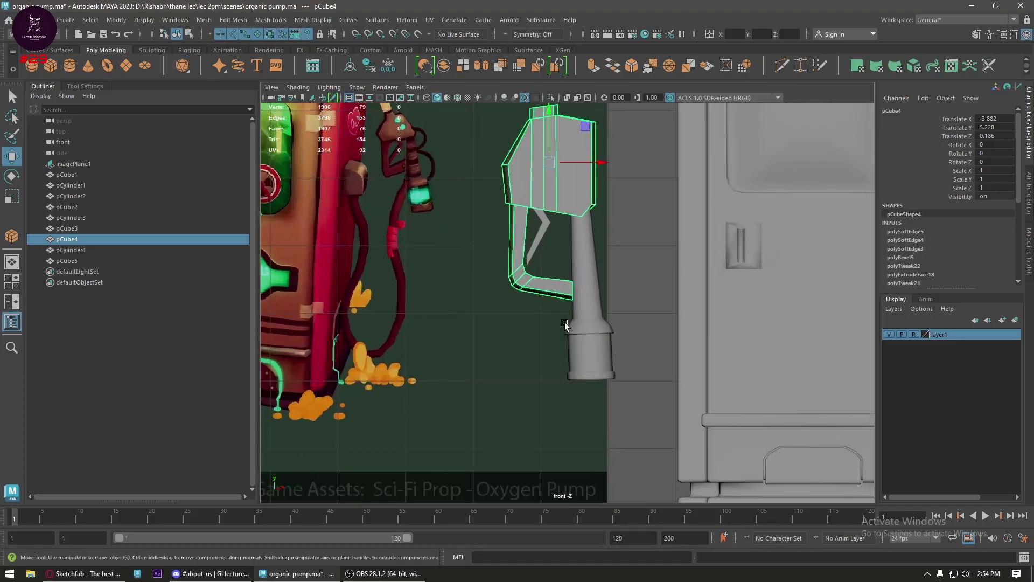
{"action": "scroll", "coordinate": [565, 322], "scroll_direction": "up", "scroll_amount": 1}
{"action": "scroll", "coordinate": [445, 245], "scroll_direction": "up", "scroll_amount": 1}
{"action": "scroll", "coordinate": [563, 259], "scroll_direction": "down", "scroll_amount": 1}
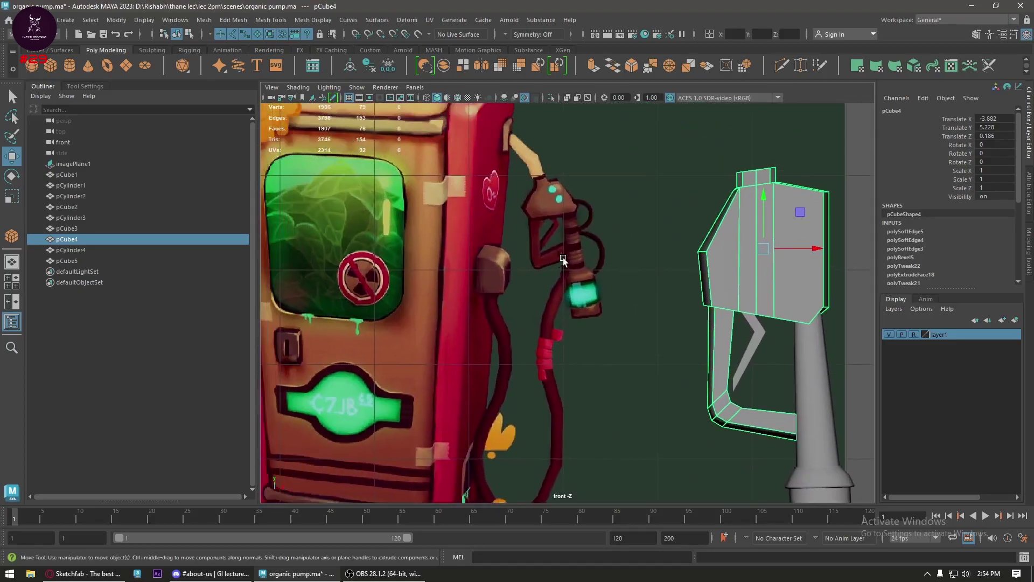
{"action": "scroll", "coordinate": [588, 280], "scroll_direction": "up", "scroll_amount": 2}
{"action": "scroll", "coordinate": [588, 260], "scroll_direction": "up", "scroll_amount": 1}
{"action": "scroll", "coordinate": [560, 248], "scroll_direction": "up", "scroll_amount": 1}
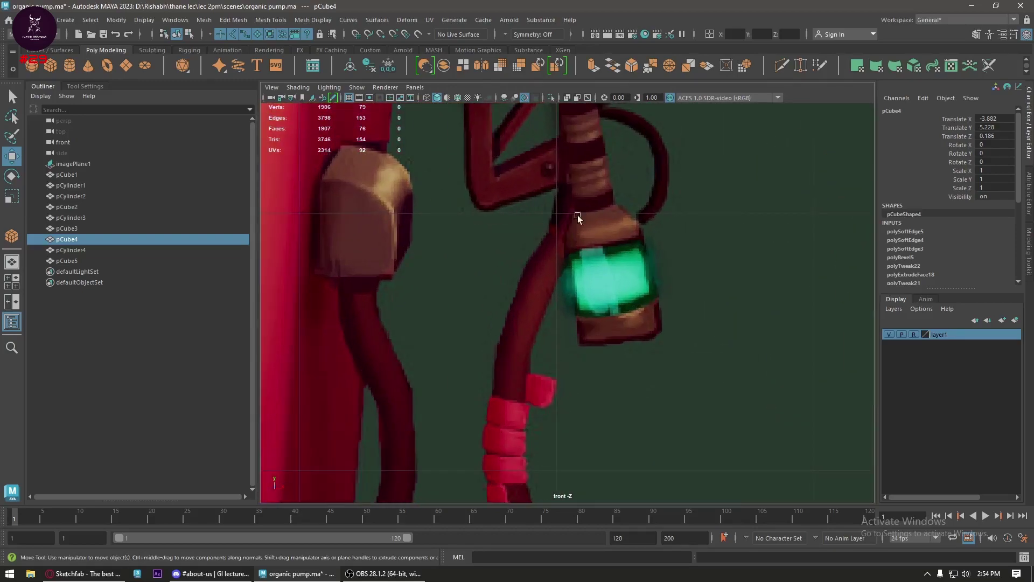
{"action": "scroll", "coordinate": [552, 253], "scroll_direction": "down", "scroll_amount": 3}
{"action": "scroll", "coordinate": [574, 279], "scroll_direction": "up", "scroll_amount": 2}
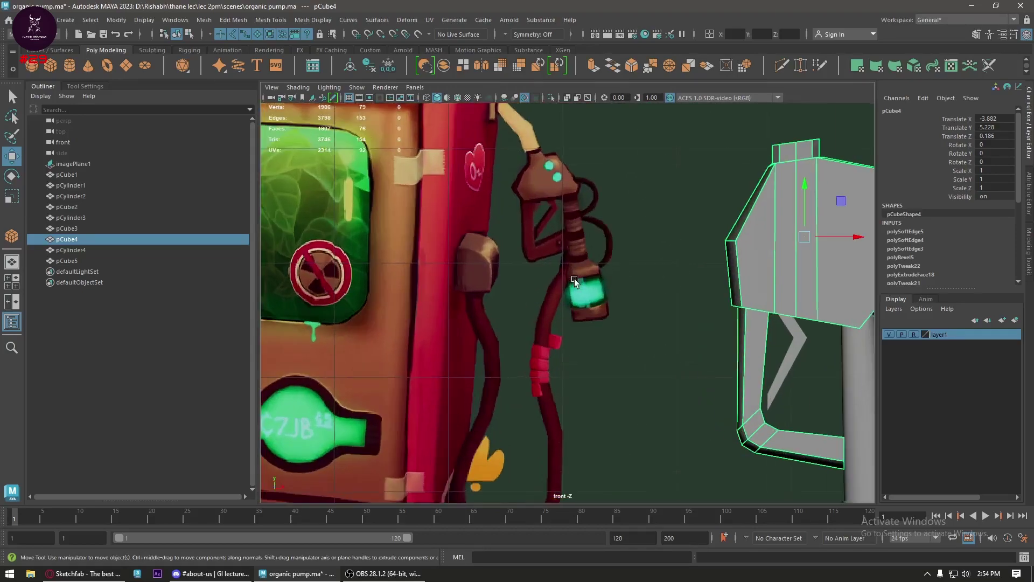
{"action": "scroll", "coordinate": [574, 279], "scroll_direction": "up", "scroll_amount": 1}
{"action": "scroll", "coordinate": [573, 324], "scroll_direction": "up", "scroll_amount": 1}
{"action": "scroll", "coordinate": [574, 323], "scroll_direction": "down", "scroll_amount": 3}
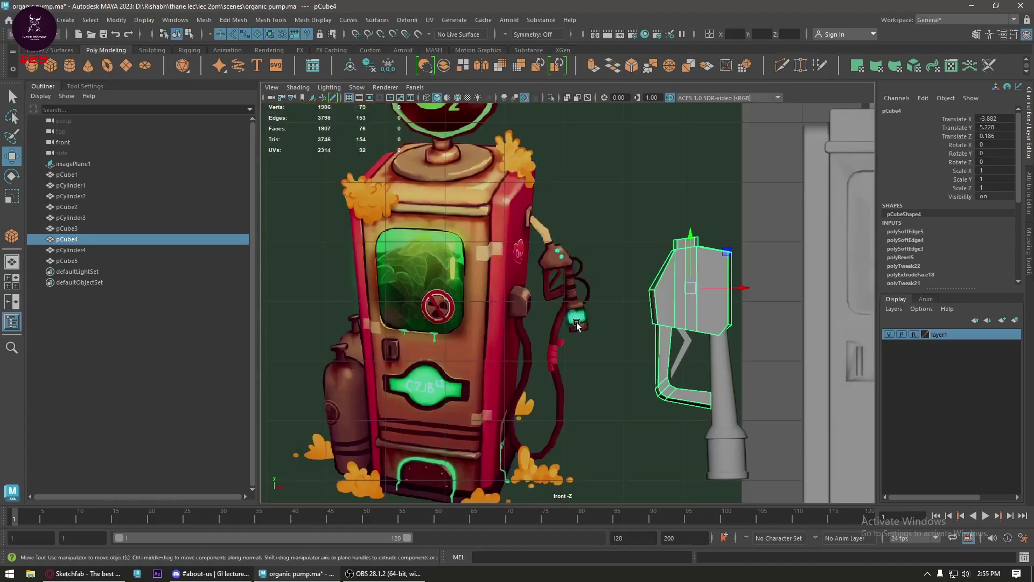
{"action": "scroll", "coordinate": [577, 322], "scroll_direction": "up", "scroll_amount": 1}
- Inspect the nozzle's cylindrical spout from the perspective view
{"action": "key", "text": "space"}
{"action": "left_click", "coordinate": [598, 264]}
{"action": "mouse_move", "coordinate": [623, 308]}
{"action": "left_mouse_down", "text": "alt"}
{"action": "mouse_move", "coordinate": [577, 300]}
{"action": "mouse_move", "coordinate": [468, 318]}
{"action": "mouse_move", "coordinate": [551, 299]}
{"action": "left_mouse_up", "text": "alt"}
{"action": "left_click", "coordinate": [551, 300]}
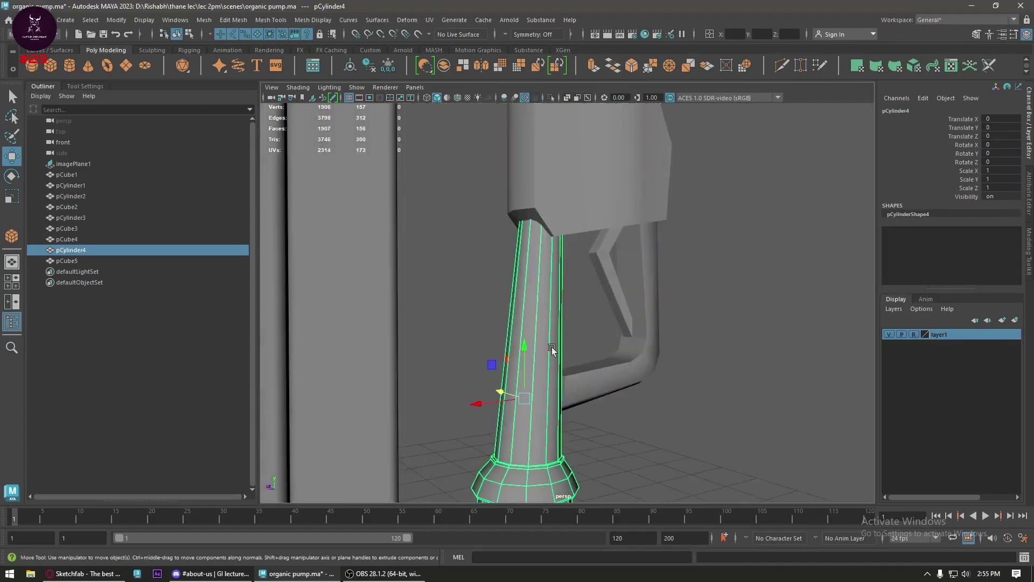
{"action": "mouse_move", "coordinate": [552, 346]}
{"action": "left_mouse_down", "text": "alt"}
{"action": "mouse_move", "coordinate": [722, 350]}
{"action": "mouse_move", "coordinate": [819, 322]}
{"action": "mouse_move", "coordinate": [886, 361]}
{"action": "mouse_move", "coordinate": [600, 342]}
{"action": "mouse_move", "coordinate": [551, 327]}
{"action": "left_mouse_up", "text": "alt"}
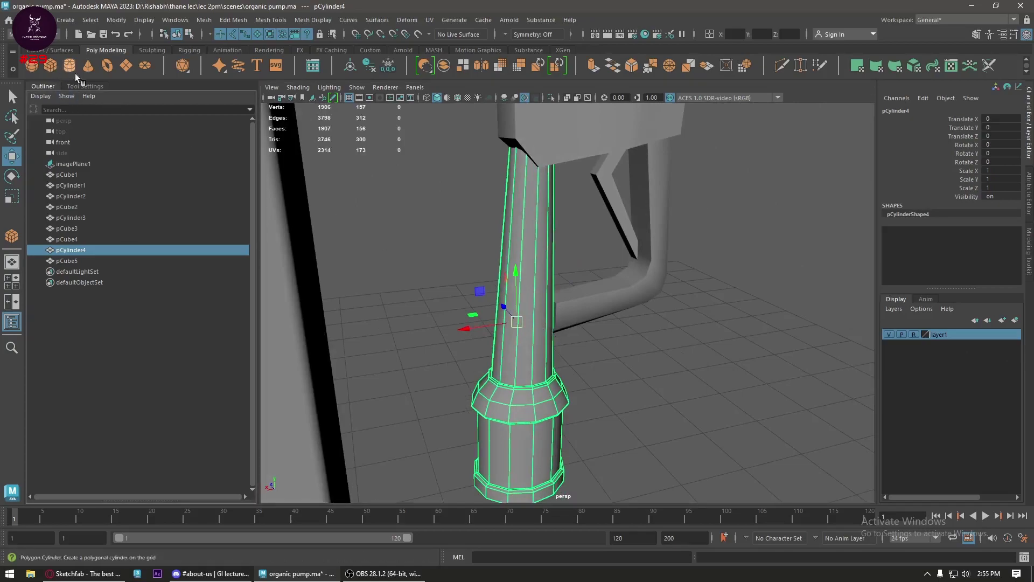
- In the Front view, select pCylinder4, pCube4 and pCube5 together
{"action": "left_click", "coordinate": [56, 52]}
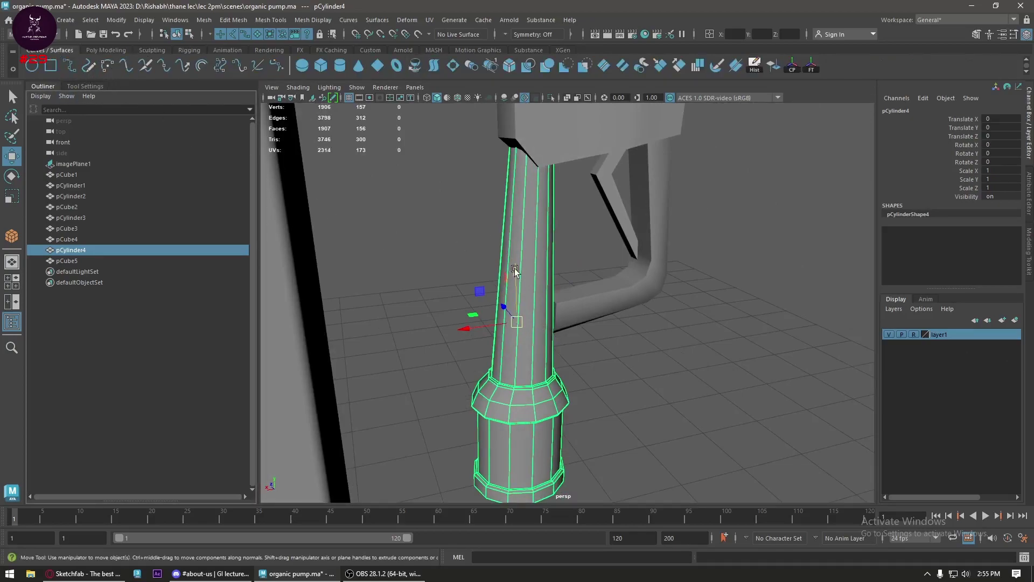
{"action": "key", "text": "space"}
{"action": "mouse_move", "coordinate": [531, 266]}
{"action": "left_mouse_down"}
{"action": "mouse_move", "coordinate": [649, 281]}
{"action": "mouse_move", "coordinate": [606, 356]}
{"action": "left_mouse_up"}
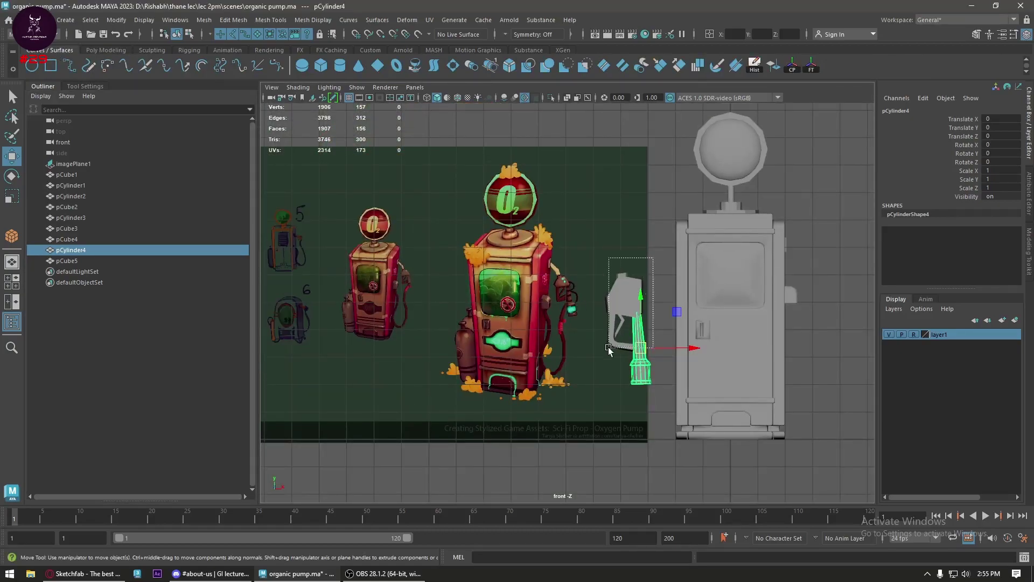
{"action": "middle_click_drag", "start_coordinate": [608, 323], "coordinate": [532, 291], "text": "alt"}
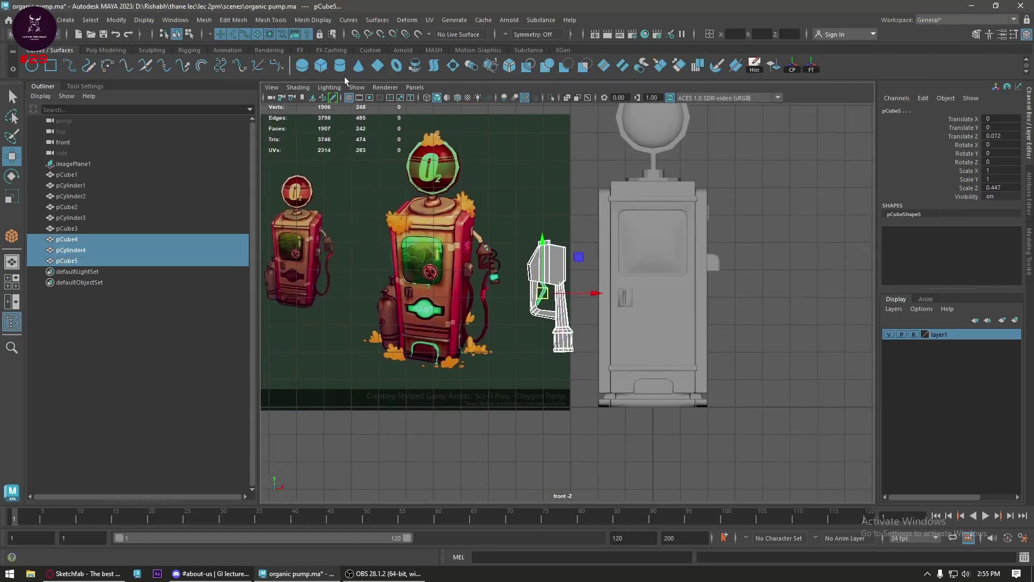
- Combine the nozzle pieces into one mesh, rescale it and delete its history
{"action": "left_click", "coordinate": [106, 50]}
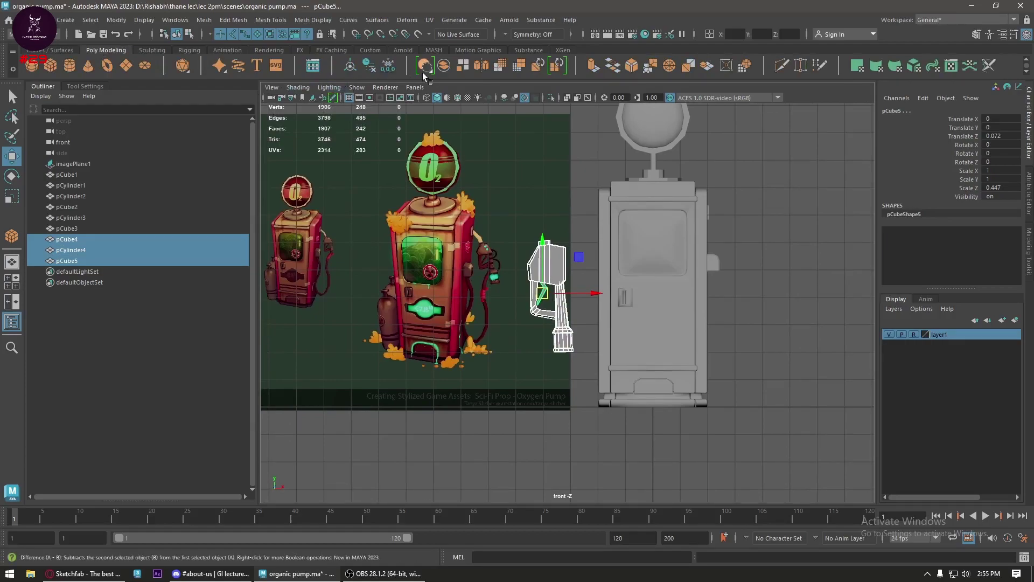
{"action": "left_click", "coordinate": [443, 65]}
{"action": "mouse_move", "coordinate": [552, 300]}
{"action": "left_mouse_down"}
{"action": "mouse_move", "coordinate": [756, 313]}
{"action": "mouse_move", "coordinate": [711, 343]}
{"action": "mouse_move", "coordinate": [728, 339]}
{"action": "left_mouse_up"}
{"action": "key", "text": "r"}
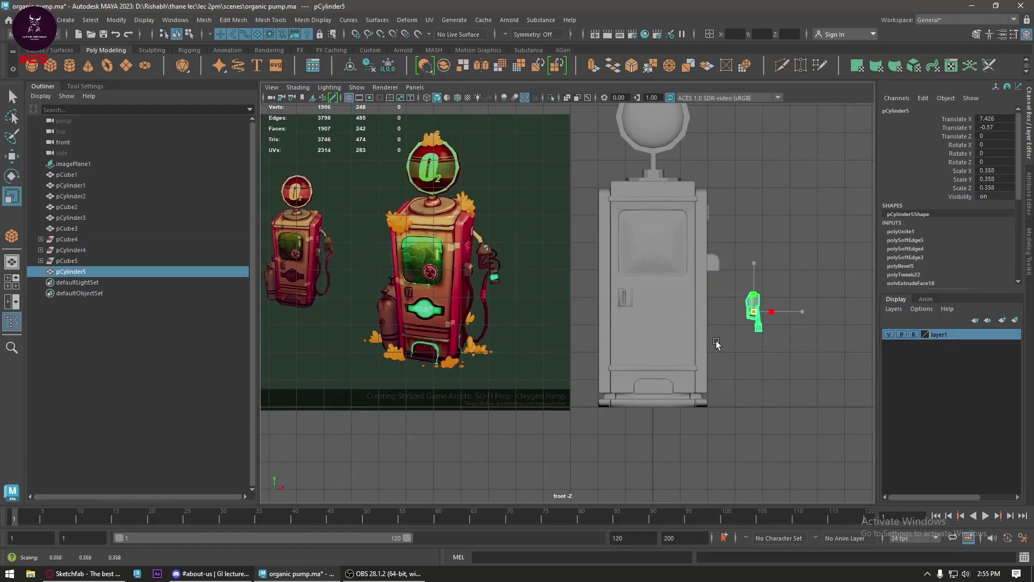
{"action": "middle_click_drag", "start_coordinate": [727, 340], "coordinate": [670, 340], "text": "alt"}
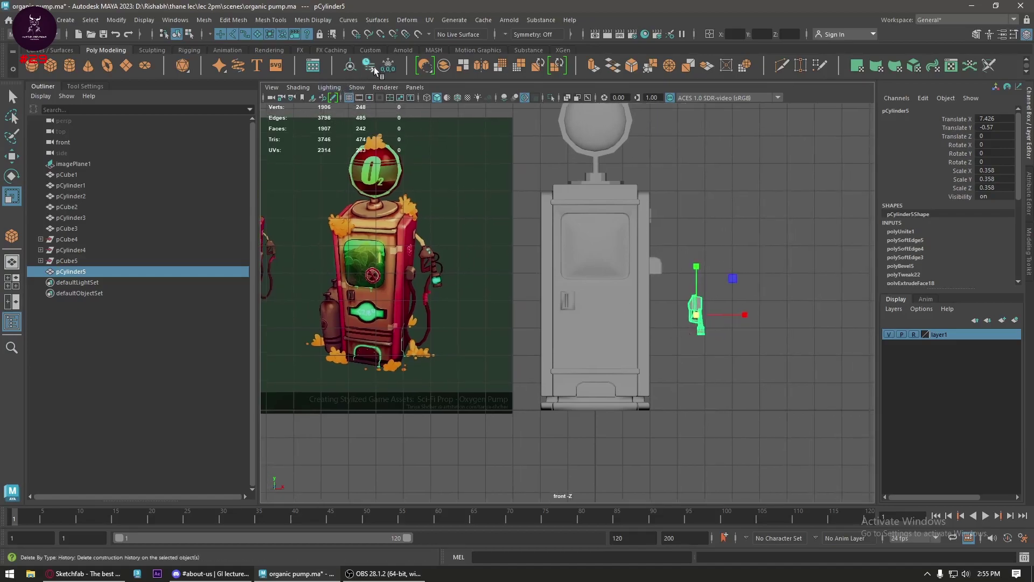
{"action": "left_click", "coordinate": [349, 65]}
- Position the combined nozzle against the pump body's upper right side, keeping it untilted
{"action": "scroll", "coordinate": [684, 280], "scroll_direction": "up", "scroll_amount": 2}
{"action": "key", "text": "w"}
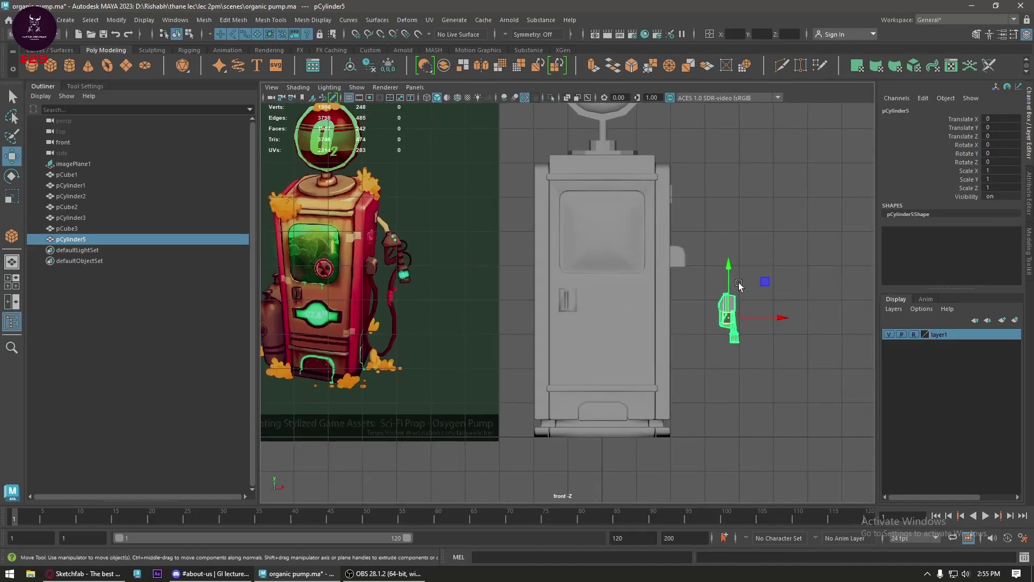
{"action": "left_click_drag", "start_coordinate": [739, 285], "coordinate": [719, 197]}
{"action": "left_click_drag", "start_coordinate": [761, 245], "coordinate": [711, 245]}
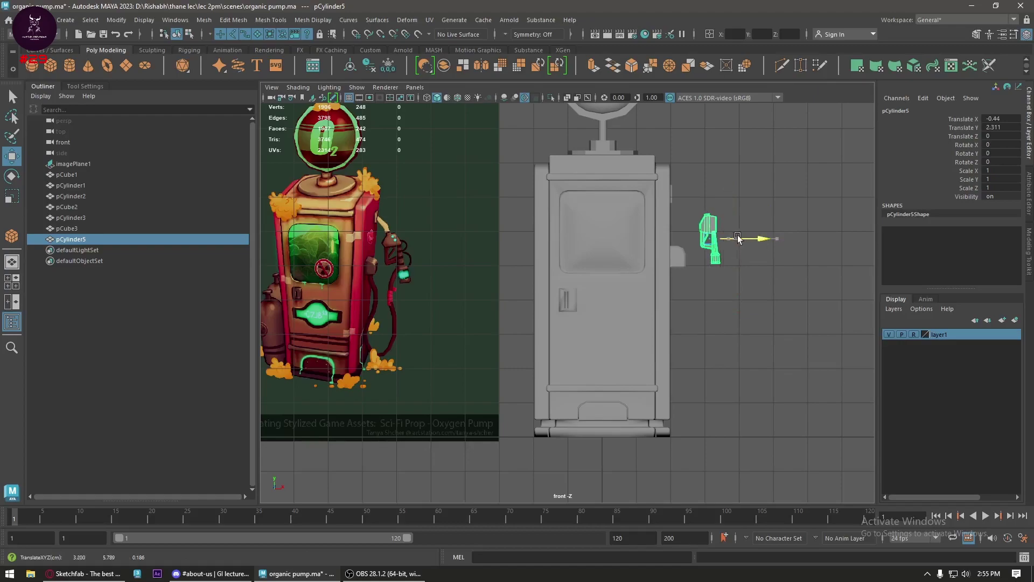
{"action": "scroll", "coordinate": [715, 204], "scroll_direction": "up", "scroll_amount": 2}
{"action": "left_click_drag", "start_coordinate": [722, 183], "coordinate": [722, 160]}
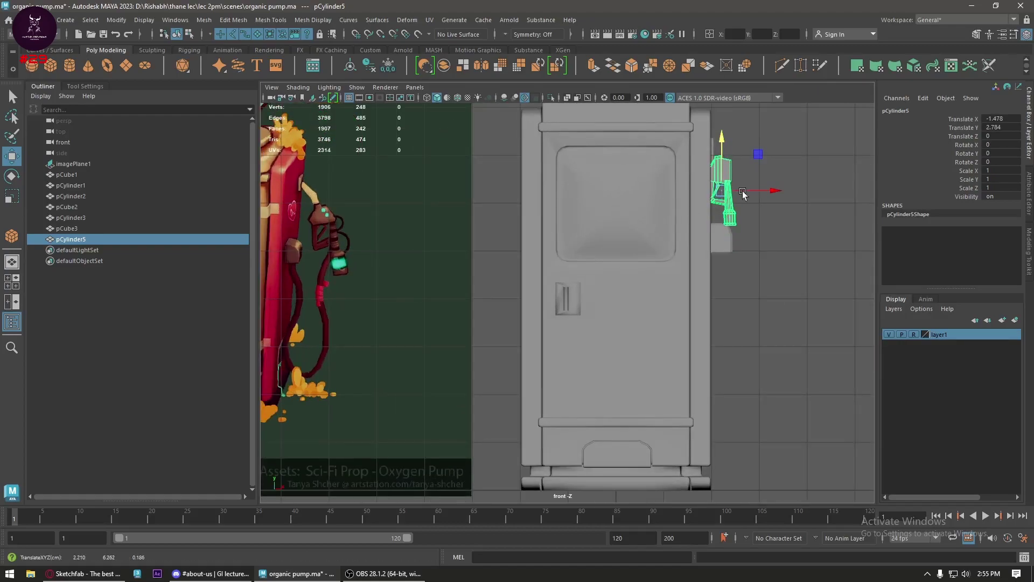
{"action": "middle_click_drag", "start_coordinate": [722, 160], "coordinate": [657, 167], "text": "alt"}
{"action": "mouse_move", "coordinate": [703, 197]}
{"action": "left_mouse_down"}
{"action": "mouse_move", "coordinate": [723, 196]}
{"action": "mouse_move", "coordinate": [710, 162]}
{"action": "left_mouse_up"}
{"action": "key", "text": "e"}
{"action": "key", "text": "w"}
{"action": "key", "text": "ctrl+z"}
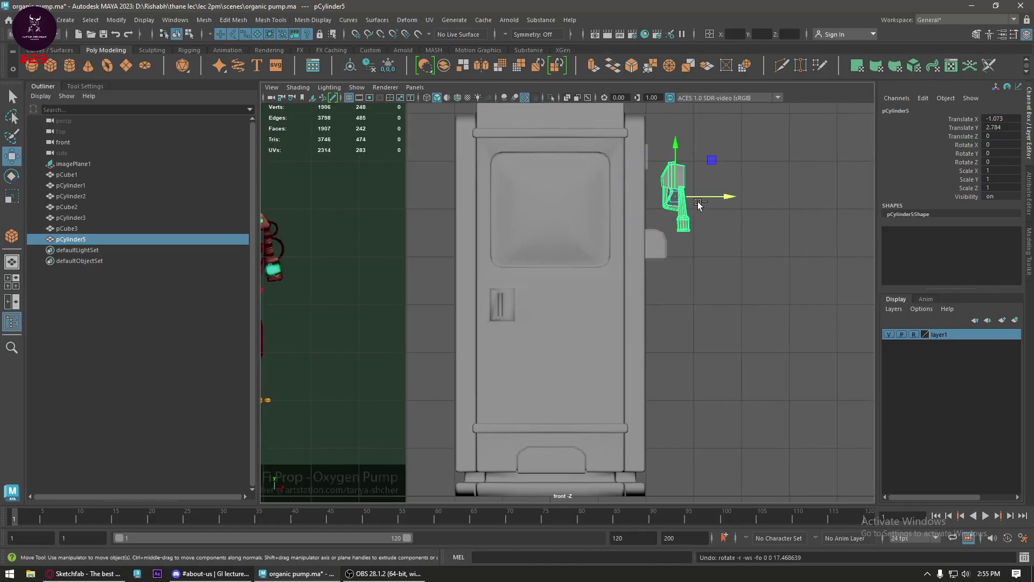
{"action": "middle_click_drag", "start_coordinate": [698, 205], "coordinate": [685, 306], "text": "alt"}
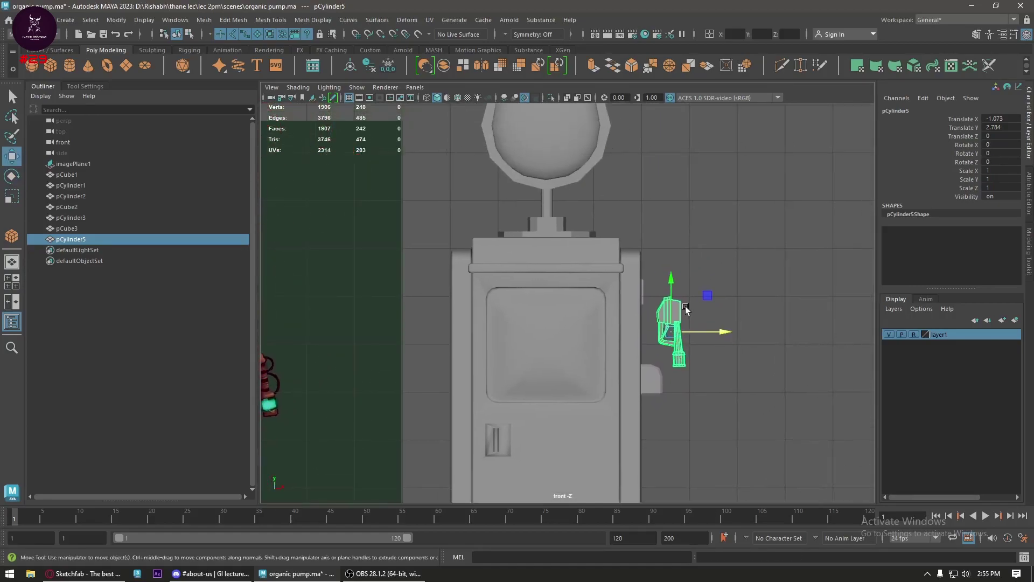
{"action": "scroll", "coordinate": [694, 306], "scroll_direction": "up", "scroll_amount": 5}
- Select the nozzle's top face and frame it in the perspective view
{"action": "key", "text": "f"}
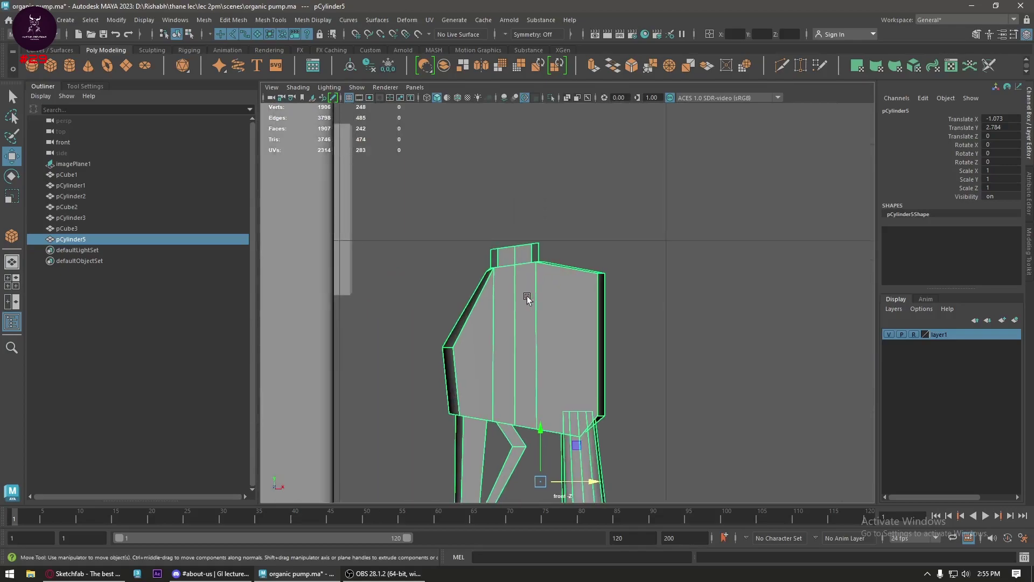
{"action": "left_click", "coordinate": [578, 210]}
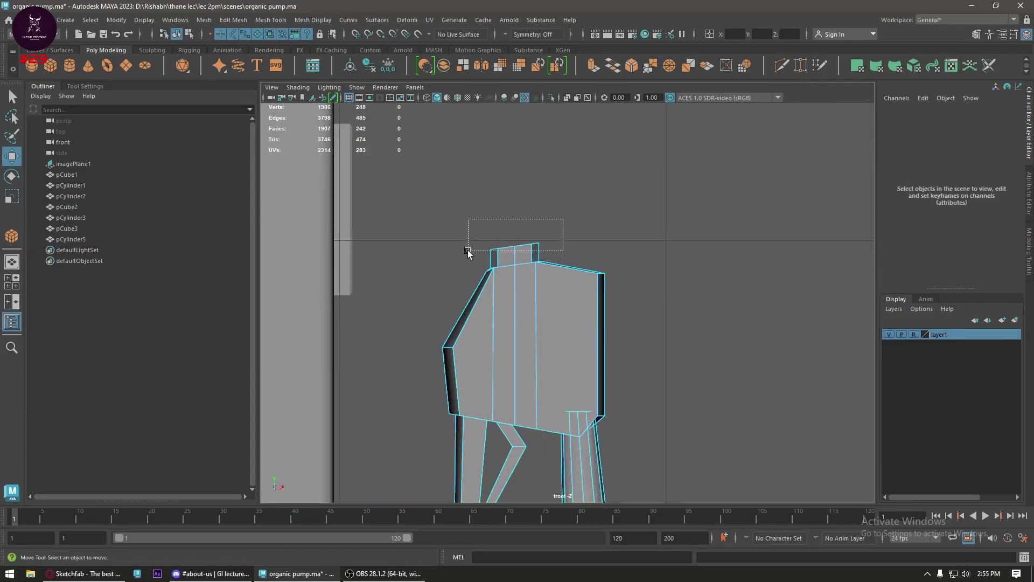
{"action": "left_click_drag", "start_coordinate": [468, 251], "coordinate": [505, 260]}
{"action": "left_click_drag", "start_coordinate": [466, 311], "coordinate": [468, 310]}
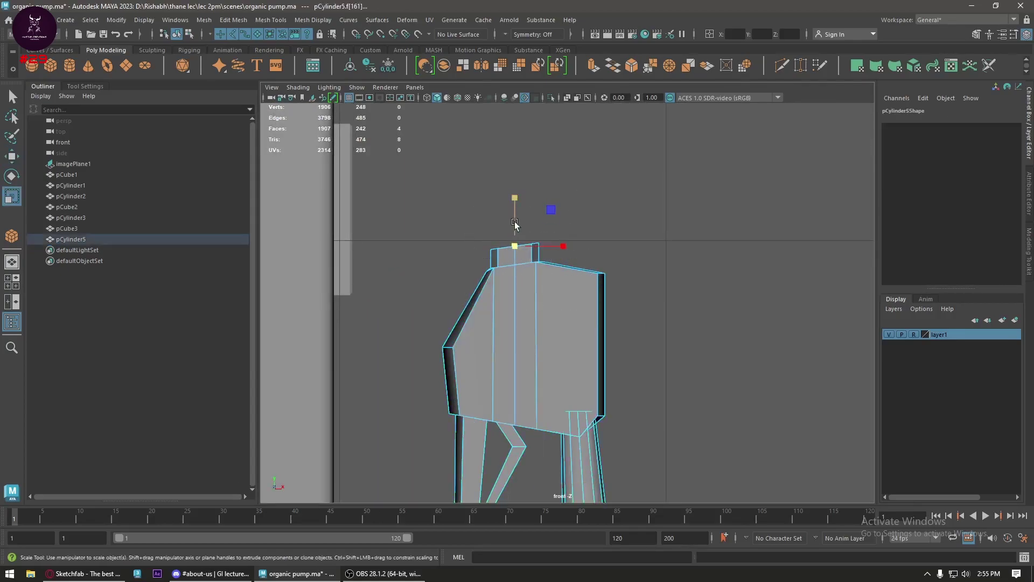
{"action": "left_click", "coordinate": [525, 302]}
{"action": "key", "text": "space"}
{"action": "left_click", "coordinate": [520, 235]}
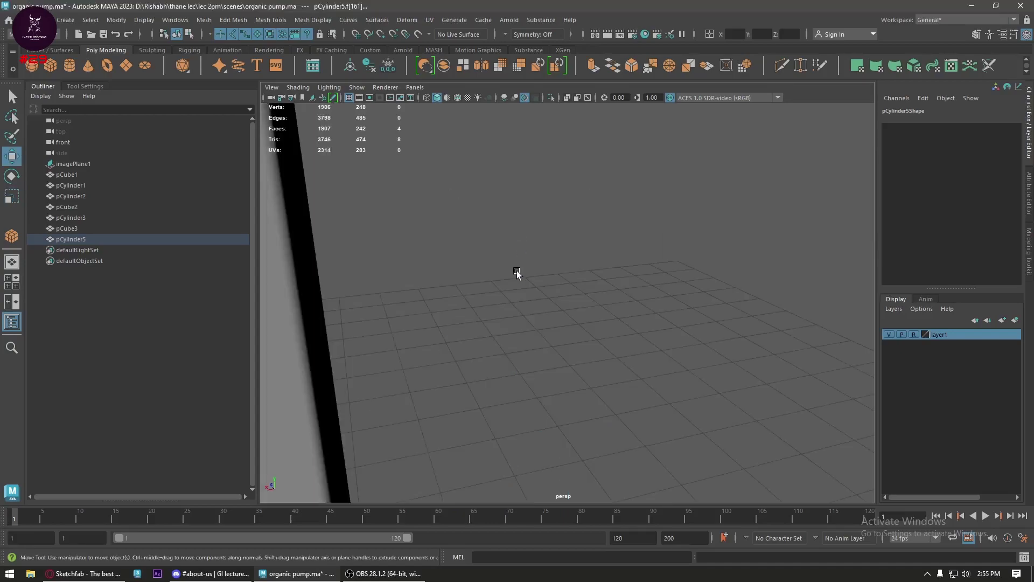
{"action": "key", "text": "f"}
- Extrude the top face with a slight inset, pull it up into a column, and extrude again
{"action": "right_click", "coordinate": [572, 269], "text": "shift"}
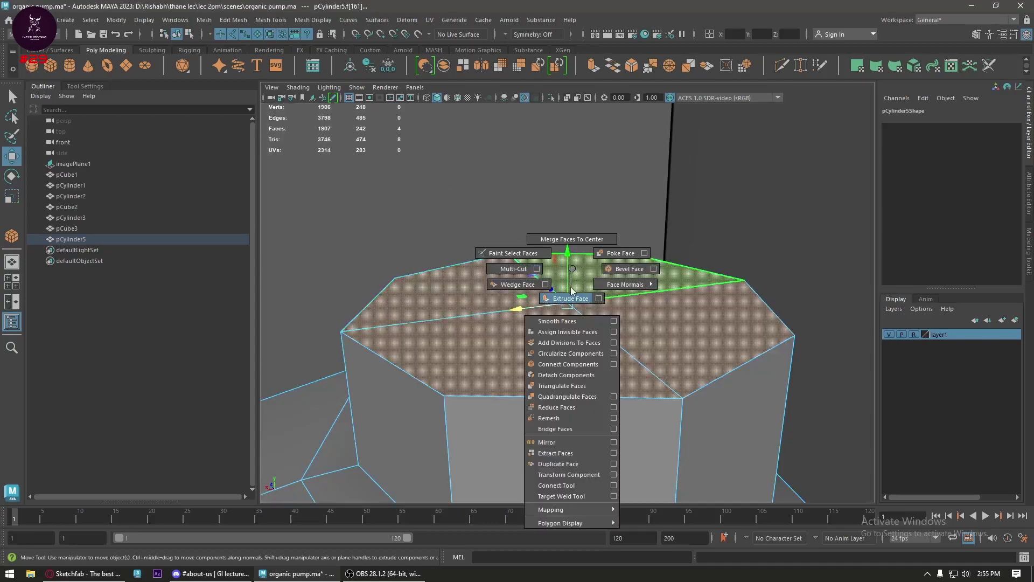
{"action": "left_click", "coordinate": [572, 291]}
{"action": "left_click_drag", "start_coordinate": [720, 332], "coordinate": [722, 333]}
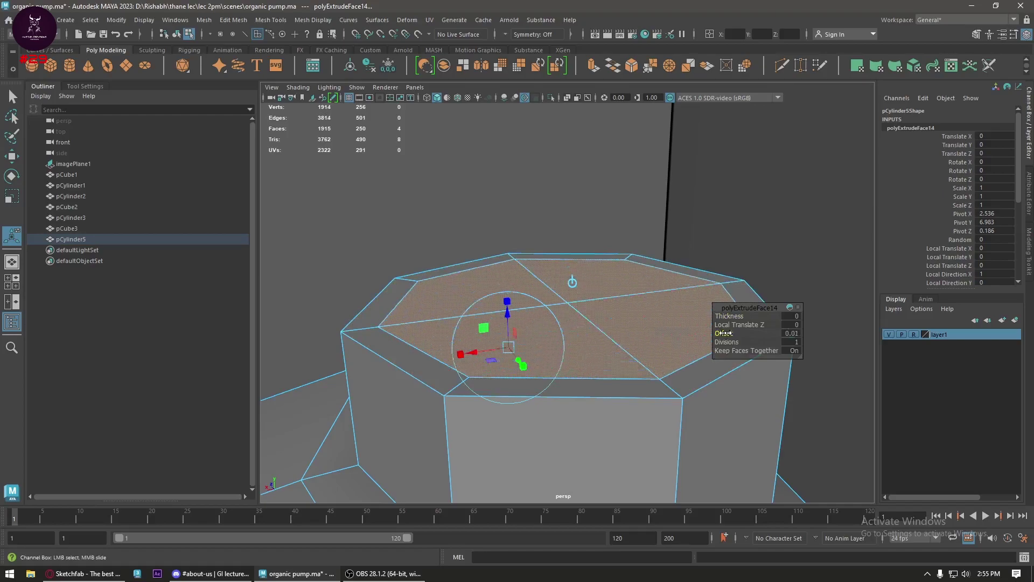
{"action": "key", "text": "w"}
{"action": "key", "text": "space"}
{"action": "left_click", "coordinate": [590, 325]}
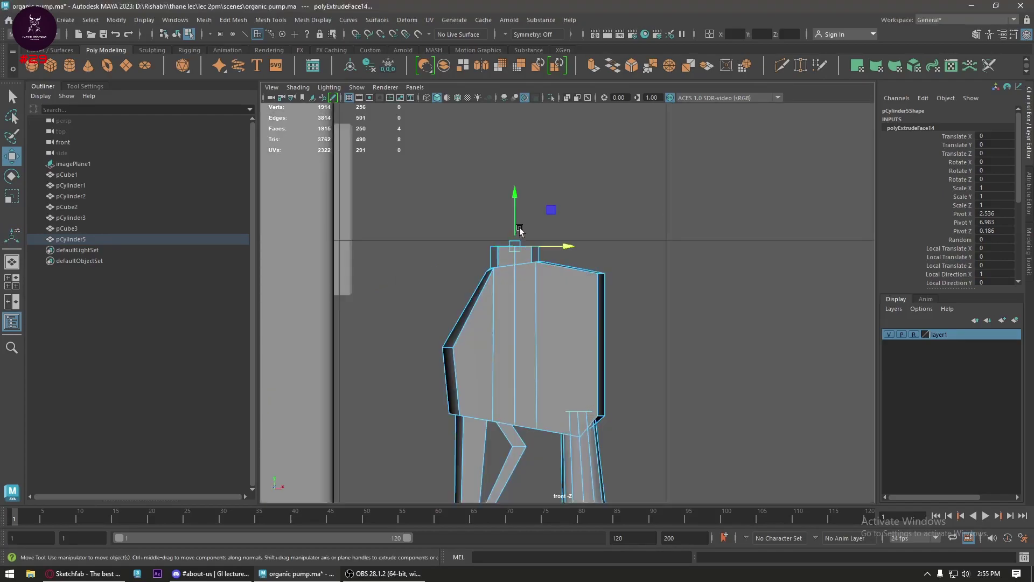
{"action": "left_click_drag", "start_coordinate": [516, 222], "coordinate": [511, 102]}
{"action": "key", "text": "ctrl+e"}
- Shift the neck's new top face slightly to the left
{"action": "scroll", "coordinate": [539, 215], "scroll_direction": "down", "scroll_amount": 5}
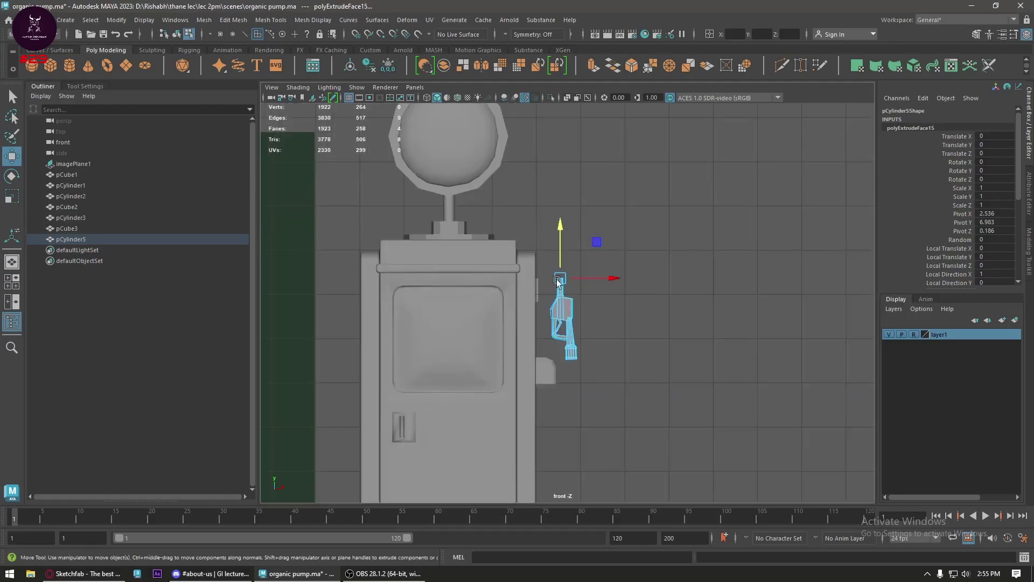
{"action": "mouse_move", "coordinate": [557, 279]}
{"action": "middle_mouse_down", "text": "alt"}
{"action": "mouse_move", "coordinate": [795, 280]}
{"action": "mouse_move", "coordinate": [534, 272]}
{"action": "middle_mouse_up", "text": "alt"}
{"action": "scroll", "coordinate": [794, 279], "scroll_direction": "up", "scroll_amount": 2}
{"action": "scroll", "coordinate": [794, 279], "scroll_direction": "up", "scroll_amount": 2}
{"action": "scroll", "coordinate": [534, 272], "scroll_direction": "up", "scroll_amount": 3}
{"action": "key", "text": "e"}
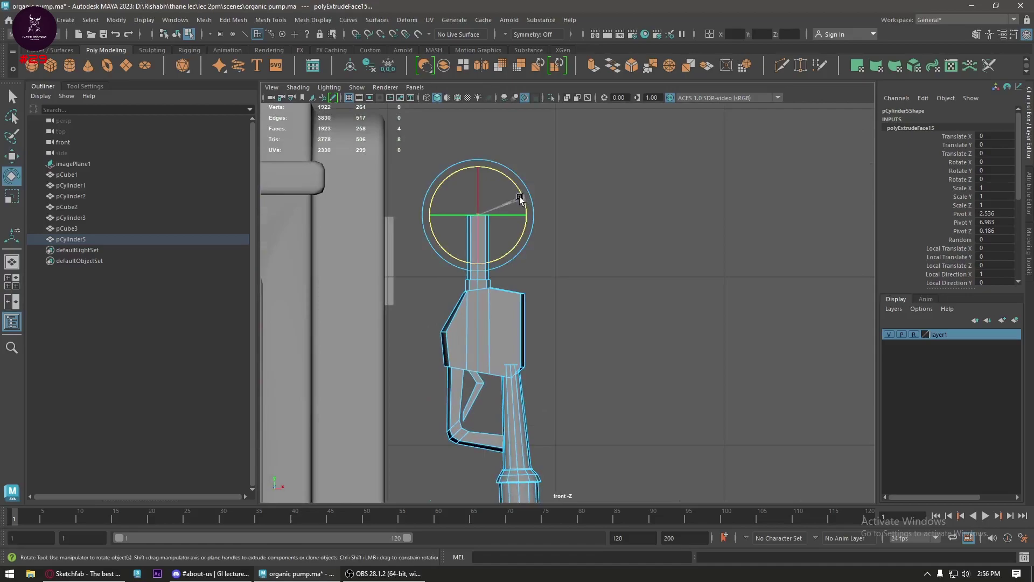
{"action": "key", "text": "w"}
{"action": "left_click_drag", "start_coordinate": [527, 217], "coordinate": [522, 217]}
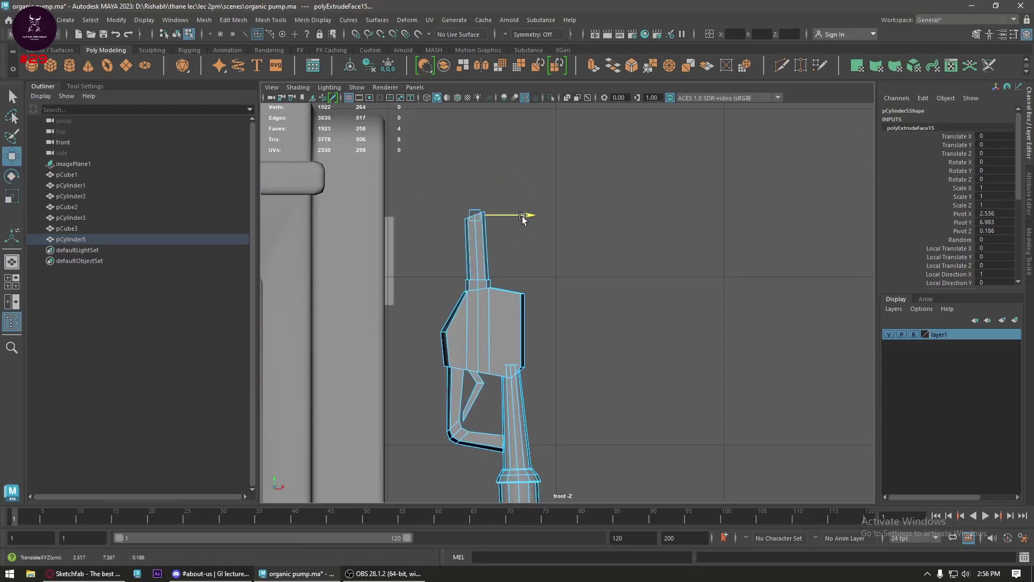
- Extrude another segment upward, bend its top toward the left, and narrow the angled face
{"action": "left_click_drag", "start_coordinate": [476, 185], "coordinate": [470, 156], "text": "shift"}
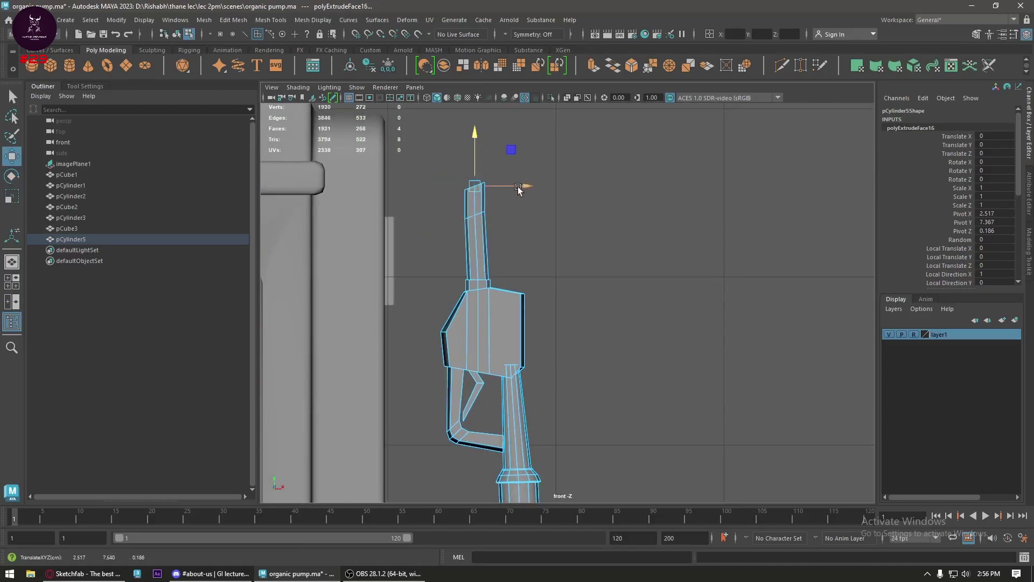
{"action": "left_click_drag", "start_coordinate": [518, 189], "coordinate": [488, 186]}
{"action": "key", "text": "e"}
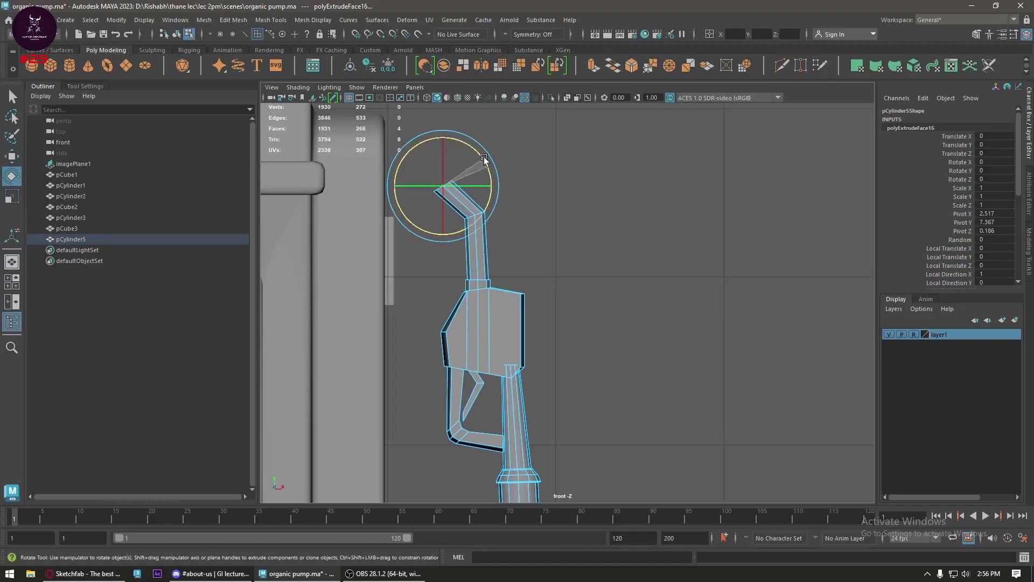
{"action": "key", "text": "r"}
{"action": "left_click_drag", "start_coordinate": [443, 188], "coordinate": [430, 192]}
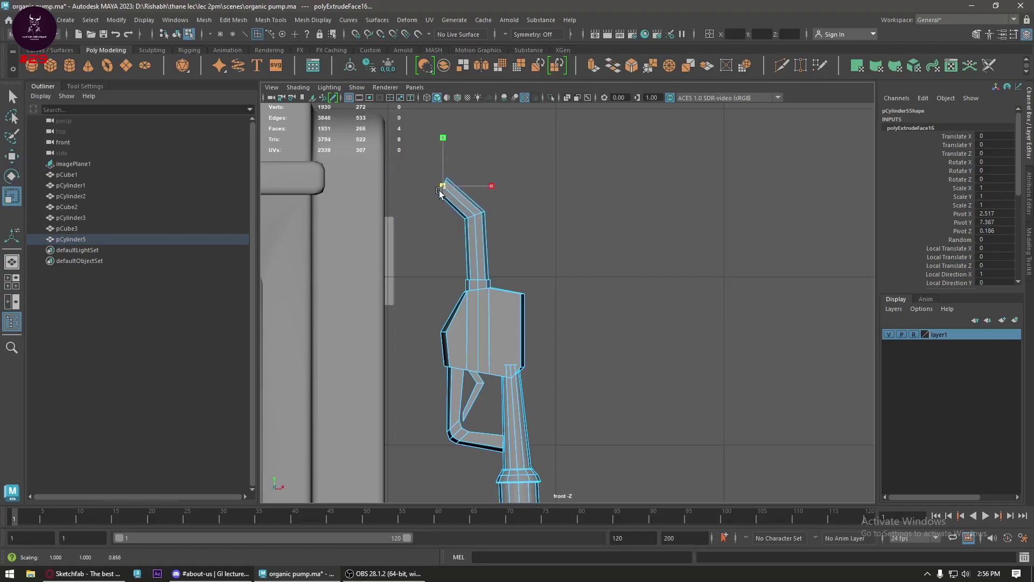
{"action": "key", "text": "w"}
{"action": "key", "text": "space"}
- Extrude the bent neck's end face and inset it slightly
{"action": "key", "text": "f"}
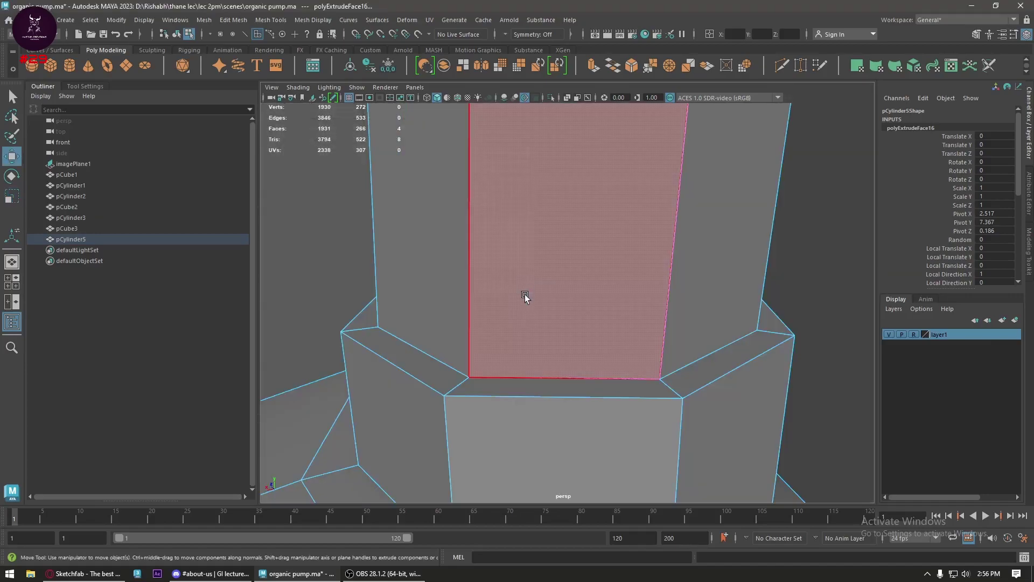
{"action": "scroll", "coordinate": [526, 295], "scroll_direction": "down", "scroll_amount": 2}
{"action": "scroll", "coordinate": [521, 330], "scroll_direction": "down", "scroll_amount": 5}
{"action": "left_click_drag", "start_coordinate": [525, 316], "coordinate": [491, 422], "text": "alt"}
{"action": "scroll", "coordinate": [501, 330], "scroll_direction": "up", "scroll_amount": 3}
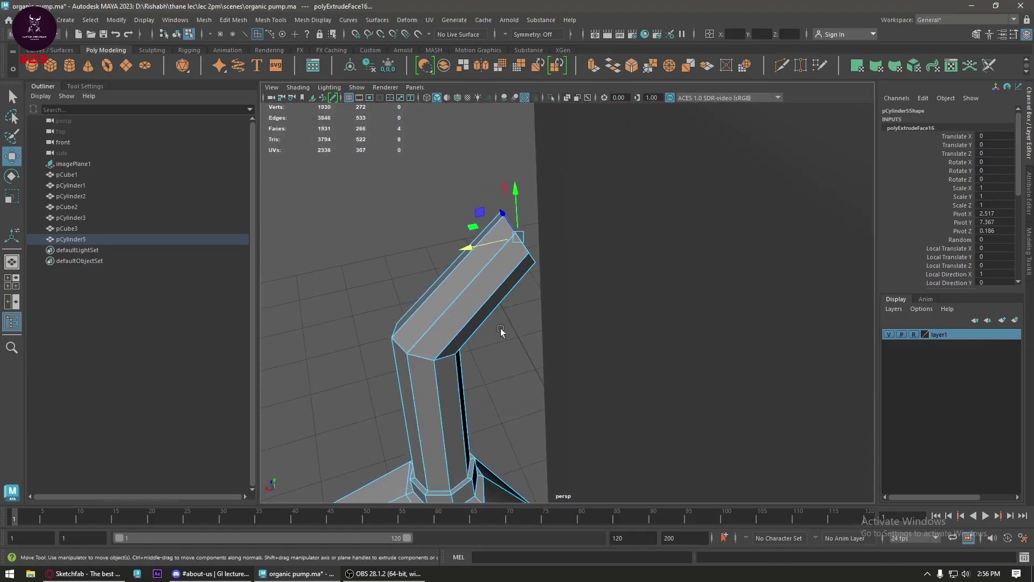
{"action": "left_click_drag", "start_coordinate": [501, 332], "coordinate": [454, 340], "text": "alt"}
{"action": "right_click_drag", "start_coordinate": [473, 234], "coordinate": [575, 278], "text": "shift"}
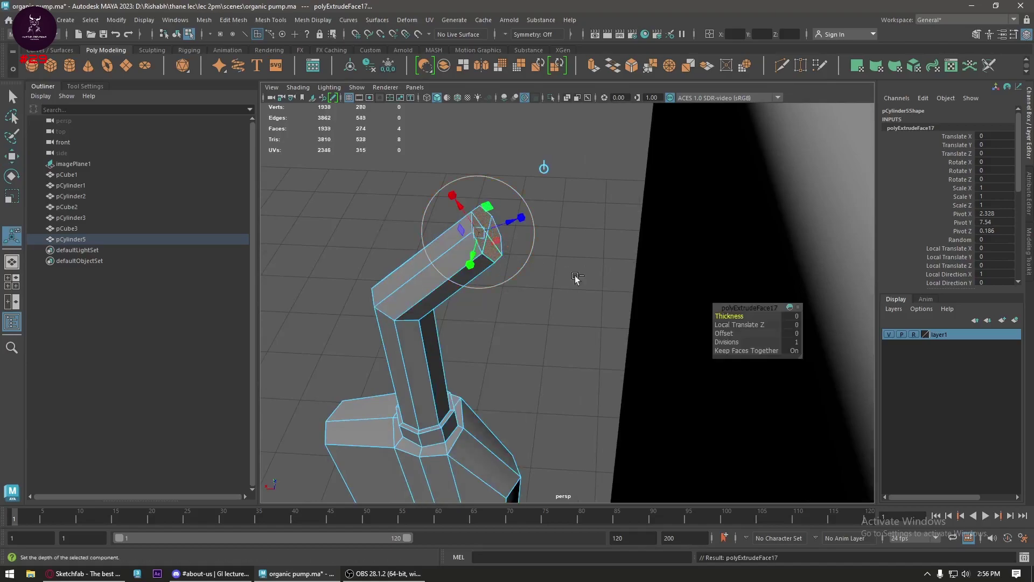
{"action": "left_click_drag", "start_coordinate": [724, 334], "coordinate": [727, 334]}
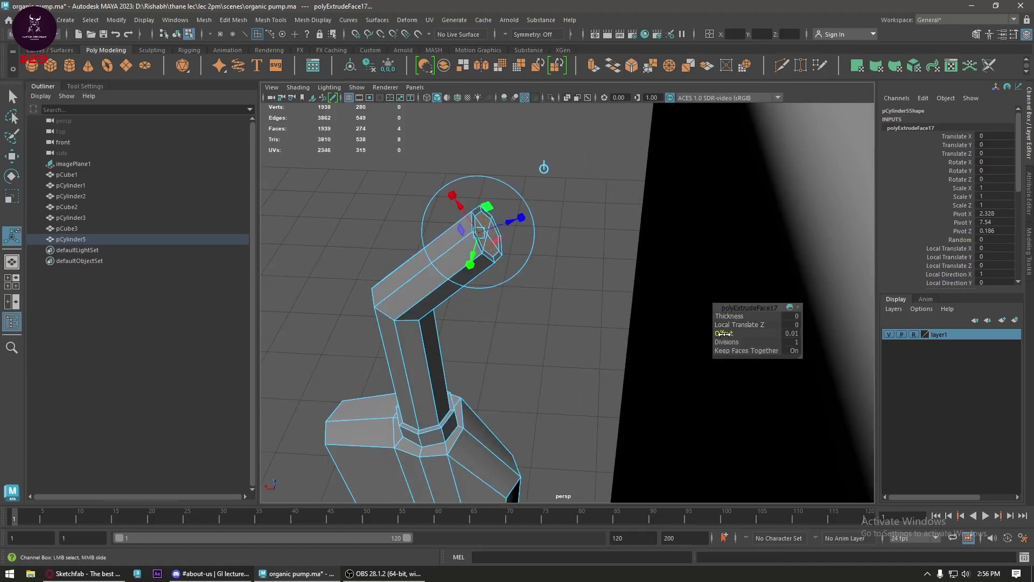
{"action": "key", "text": "w"}
- Extrude the end face again, push it inward to hollow the spout, and lower it slightly
{"action": "right_click_drag", "start_coordinate": [583, 255], "coordinate": [587, 282], "text": "shift"}
{"action": "left_click_drag", "start_coordinate": [729, 316], "coordinate": [724, 317]}
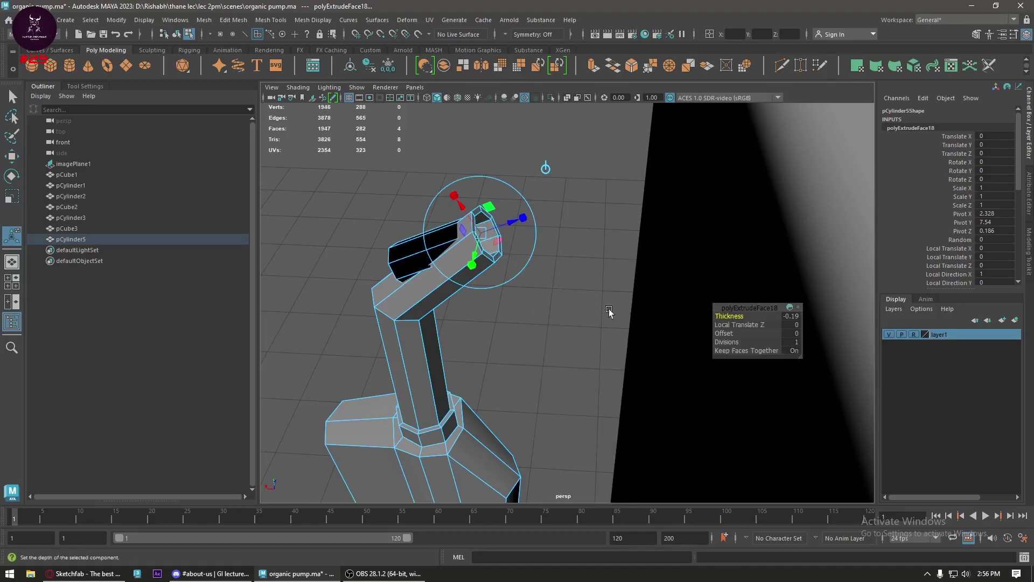
{"action": "key", "text": "w"}
{"action": "left_click_drag", "start_coordinate": [547, 296], "coordinate": [548, 315]}
{"action": "scroll", "coordinate": [516, 226], "scroll_direction": "up", "scroll_amount": 2}
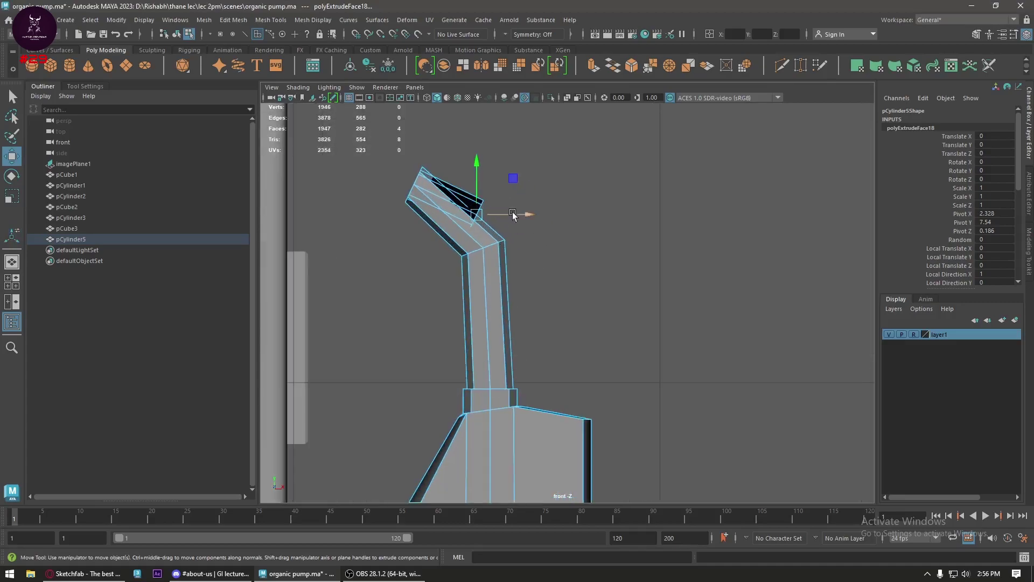
{"action": "left_click_drag", "start_coordinate": [478, 172], "coordinate": [477, 197]}
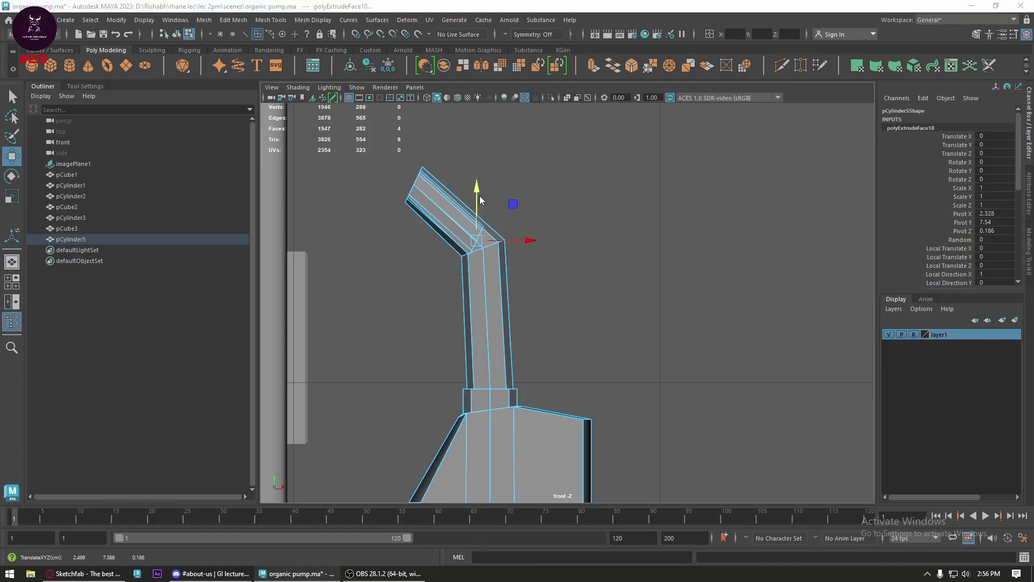
- Orbit to inspect the hollow opening and return the nozzle to Object Mode
{"action": "mouse_move", "coordinate": [479, 198]}
{"action": "left_mouse_down", "text": "alt"}
{"action": "mouse_move", "coordinate": [439, 243]}
{"action": "mouse_move", "coordinate": [496, 212]}
{"action": "left_mouse_up", "text": "alt"}
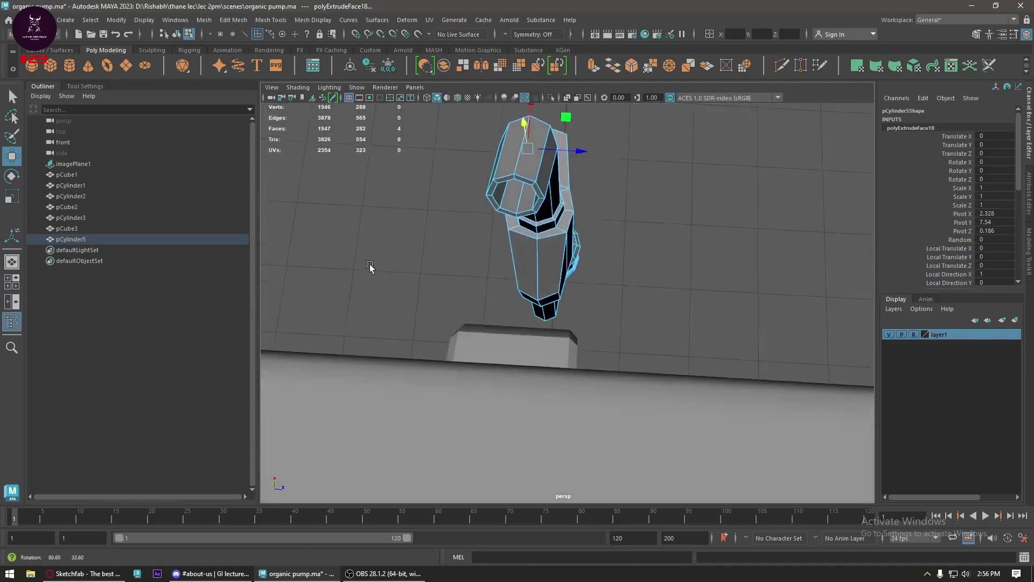
{"action": "scroll", "coordinate": [592, 203], "scroll_direction": "up", "scroll_amount": 5}
{"action": "mouse_move", "coordinate": [592, 204]}
{"action": "left_mouse_down", "text": "alt"}
{"action": "mouse_move", "coordinate": [511, 334]}
{"action": "mouse_move", "coordinate": [544, 274]}
{"action": "left_mouse_up", "text": "alt"}
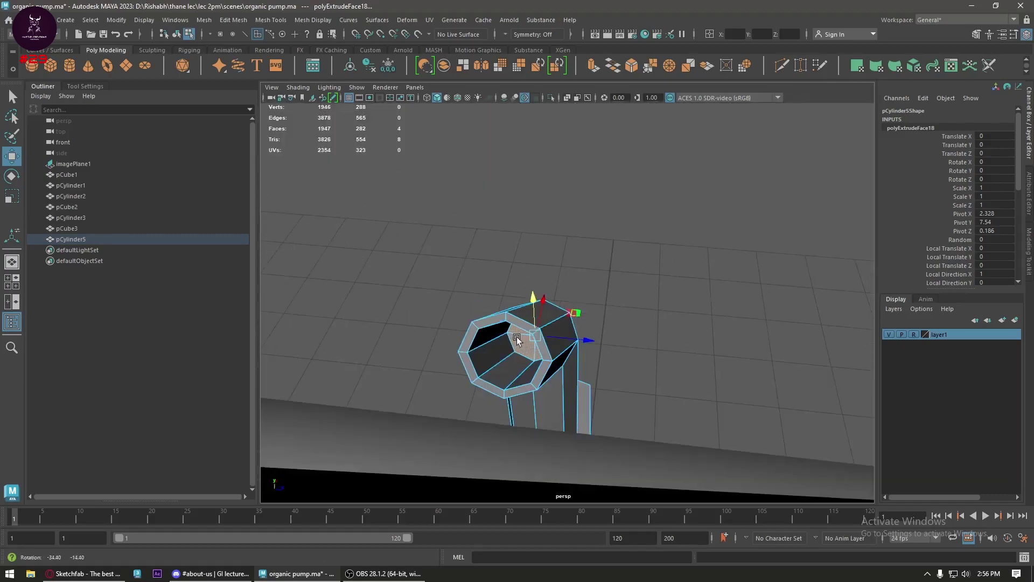
{"action": "right_click_drag", "start_coordinate": [544, 274], "coordinate": [592, 212]}
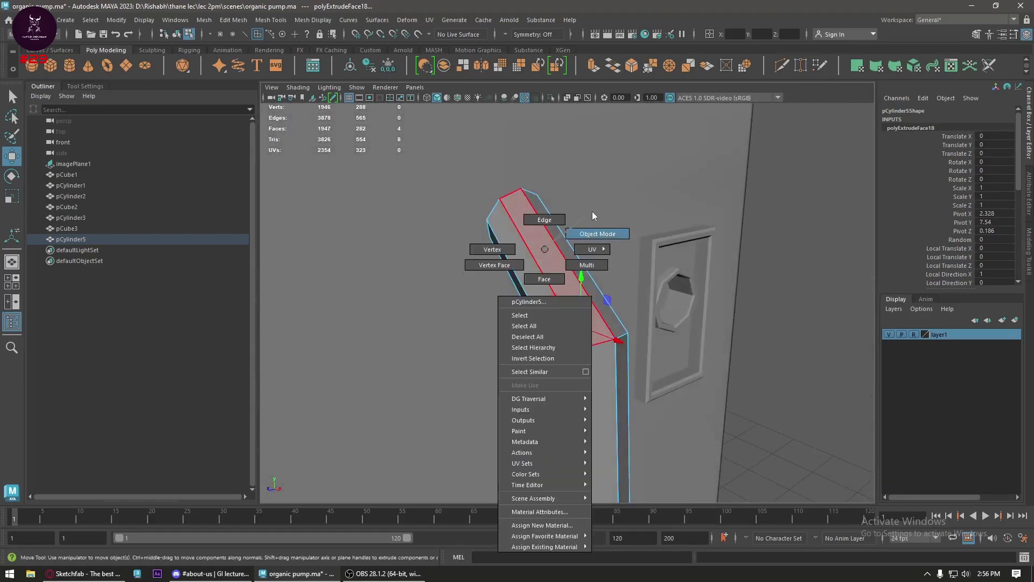
{"action": "scroll", "coordinate": [593, 211], "scroll_direction": "down", "scroll_amount": 5}
{"action": "mouse_move", "coordinate": [610, 314]}
{"action": "left_mouse_down", "text": "alt"}
{"action": "mouse_move", "coordinate": [516, 396]}
{"action": "mouse_move", "coordinate": [545, 367]}
{"action": "left_mouse_up", "text": "alt"}
- Delete the nozzle pCylinder5's history and freeze its transformations in the front view
{"action": "key", "text": "space"}
{"action": "scroll", "coordinate": [581, 334], "scroll_direction": "up", "scroll_amount": 2}
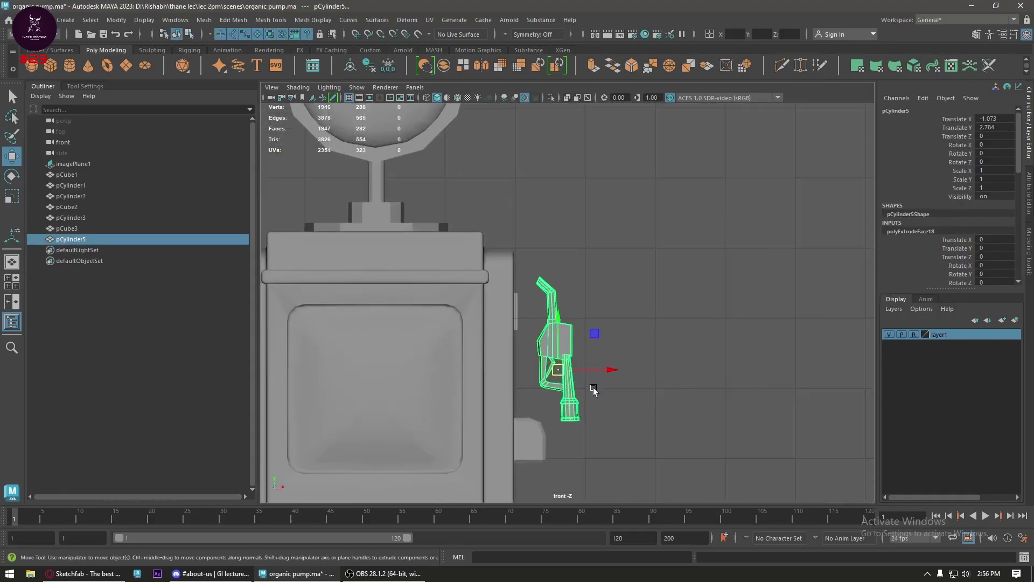
{"action": "scroll", "coordinate": [593, 393], "scroll_direction": "up", "scroll_amount": 2}
{"action": "left_click", "coordinate": [364, 67]}
{"action": "left_click", "coordinate": [388, 65]}
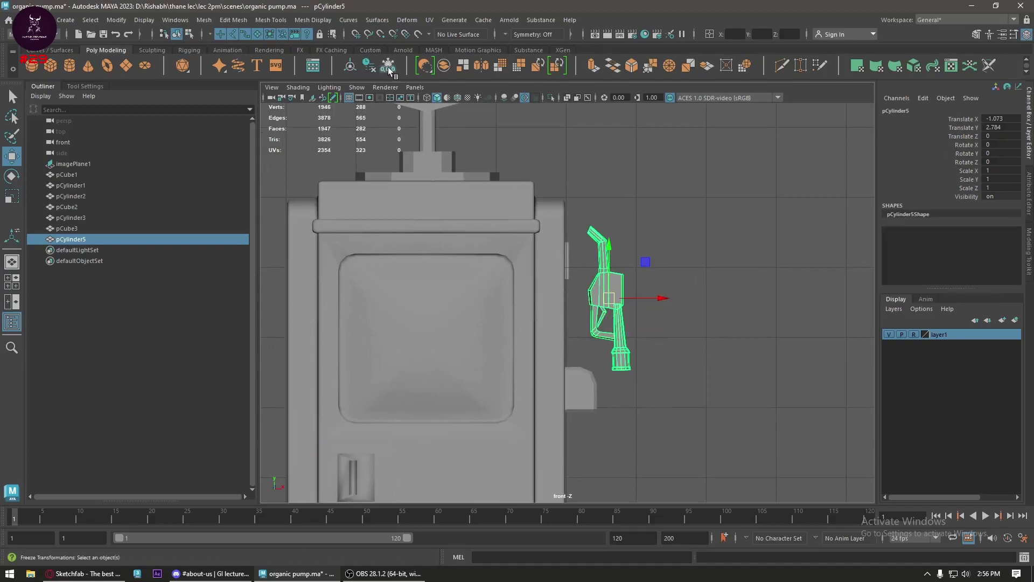
{"action": "scroll", "coordinate": [700, 288], "scroll_direction": "up", "scroll_amount": 2}
{"action": "scroll", "coordinate": [646, 294], "scroll_direction": "up", "scroll_amount": 2}
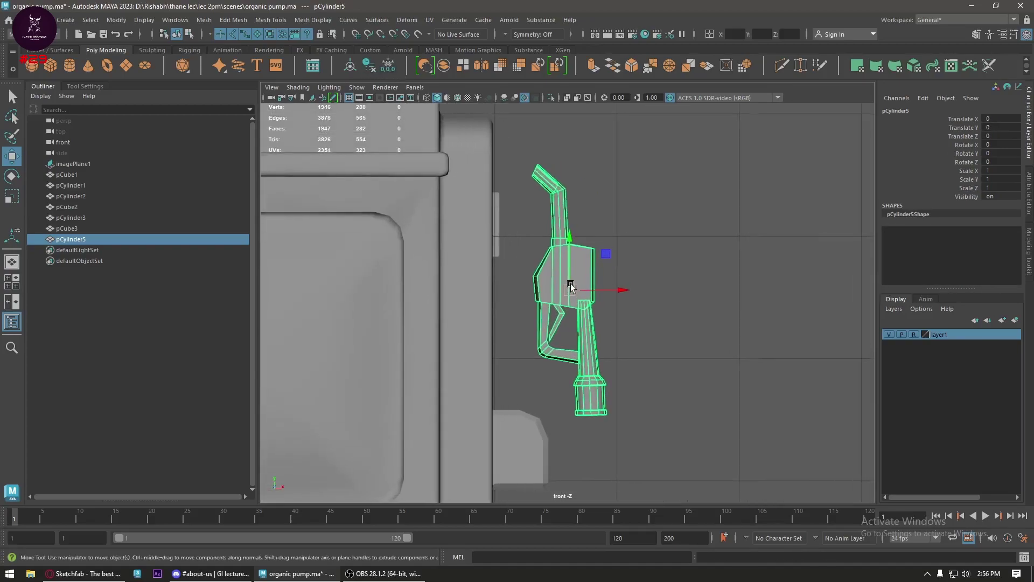
- Back in perspective, move the nozzle along Z
{"action": "key", "text": "space"}
{"action": "left_click_drag", "start_coordinate": [569, 251], "coordinate": [546, 256]}
{"action": "left_click_drag", "start_coordinate": [602, 359], "coordinate": [656, 399], "text": "alt"}
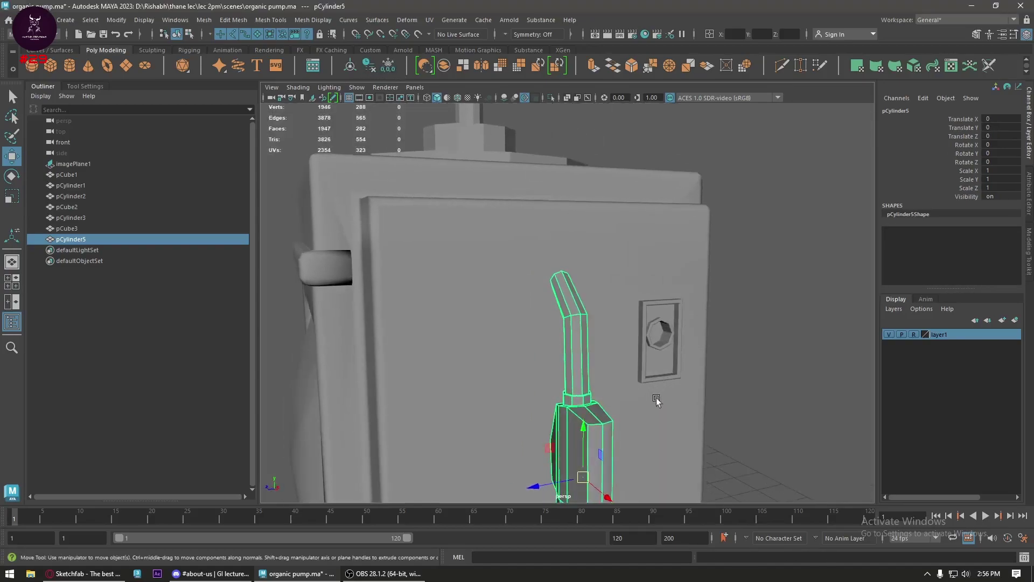
{"action": "mouse_move", "coordinate": [552, 484]}
{"action": "left_mouse_down"}
{"action": "mouse_move", "coordinate": [651, 463]}
{"action": "mouse_move", "coordinate": [577, 273]}
{"action": "left_mouse_up"}
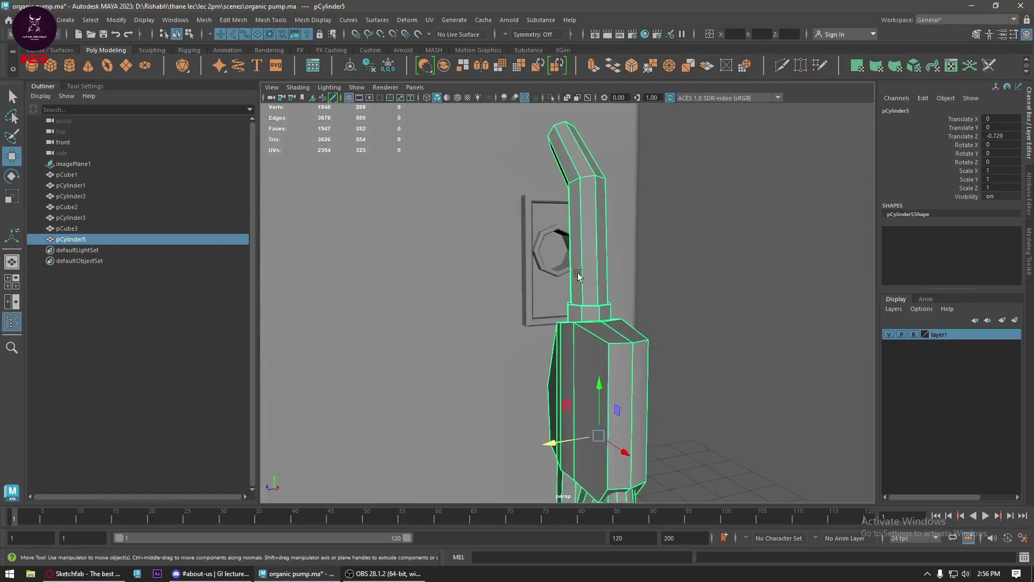
{"action": "scroll", "coordinate": [539, 298], "scroll_direction": "up", "scroll_amount": 2}
- Apply Soften Edge to the wall plate pCube1's edges, then return it to object mode
{"action": "left_click", "coordinate": [540, 298]}
{"action": "mouse_move", "coordinate": [528, 305]}
{"action": "left_mouse_down", "text": "alt"}
{"action": "mouse_move", "coordinate": [552, 332]}
{"action": "mouse_move", "coordinate": [545, 310]}
{"action": "left_mouse_up", "text": "alt"}
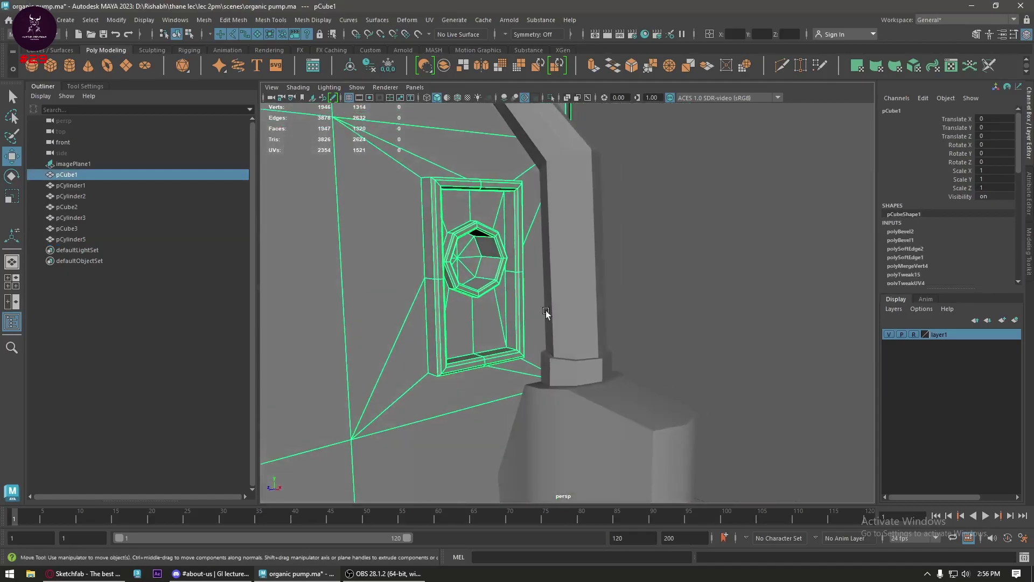
{"action": "right_click", "coordinate": [491, 251]}
{"action": "right_click_drag", "start_coordinate": [492, 251], "coordinate": [491, 237]}
{"action": "left_click", "coordinate": [480, 274]}
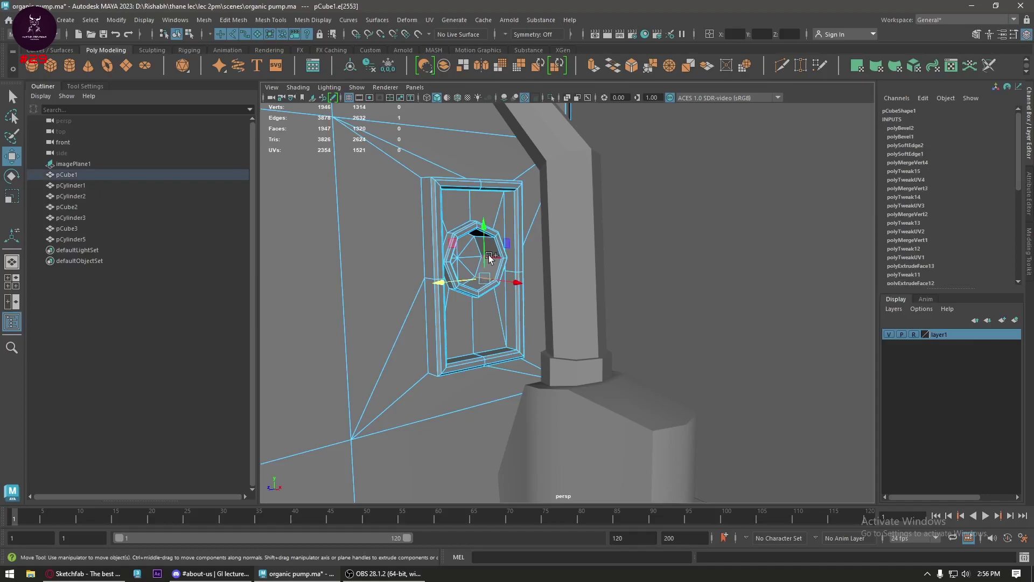
{"action": "right_click", "coordinate": [489, 257], "text": "shift"}
{"action": "left_click", "coordinate": [542, 253]}
{"action": "right_click", "coordinate": [474, 250]}
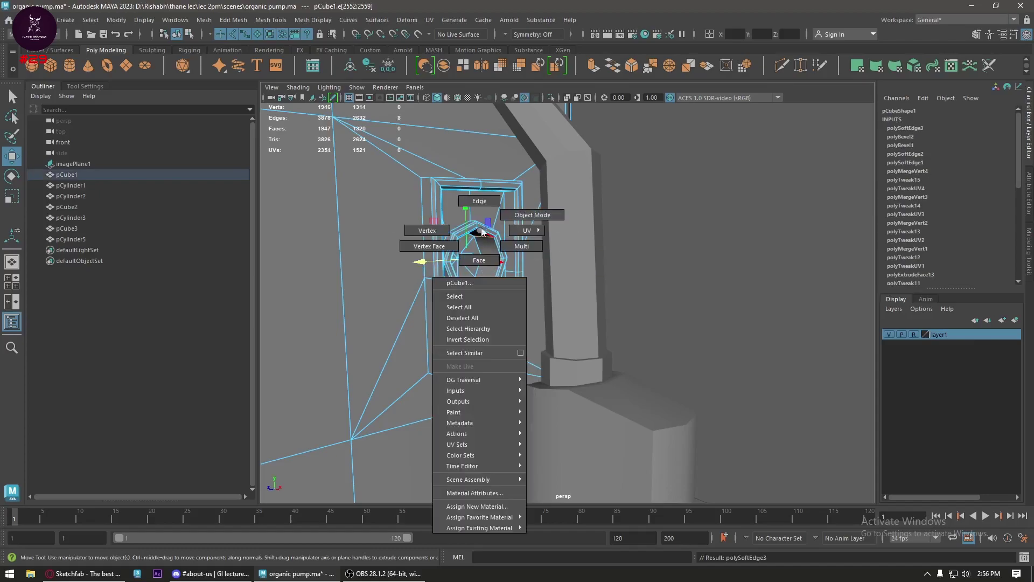
{"action": "left_click", "coordinate": [531, 226]}
- Apply Soften Edge to an edge loop on the nozzle pCylinder5
{"action": "left_click", "coordinate": [591, 254]}
{"action": "left_click_drag", "start_coordinate": [591, 254], "coordinate": [609, 273], "text": "alt"}
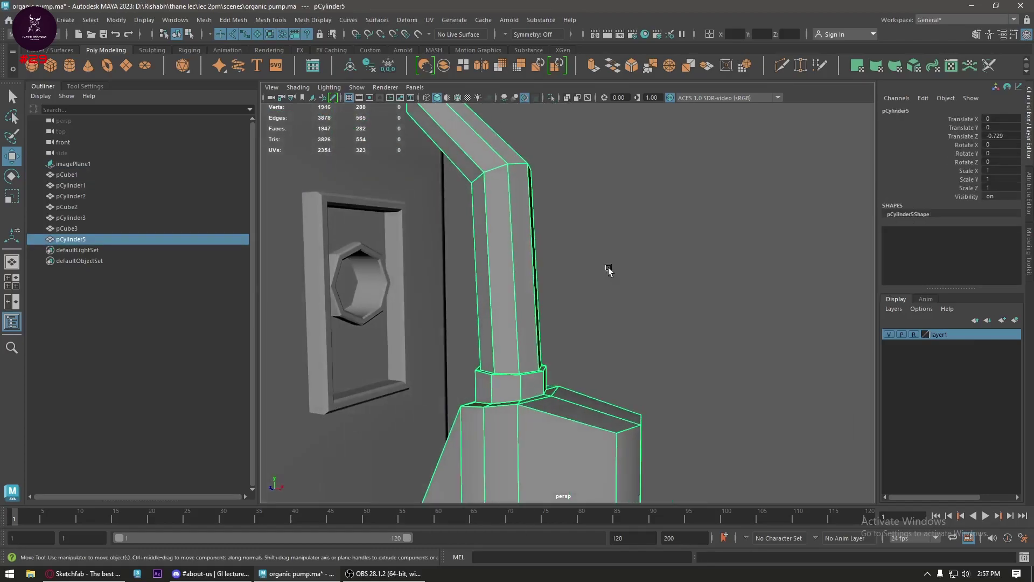
{"action": "mouse_move", "coordinate": [591, 195]}
{"action": "right_mouse_down"}
{"action": "mouse_move", "coordinate": [591, 167]}
{"action": "mouse_move", "coordinate": [562, 167]}
{"action": "right_mouse_up"}
{"action": "double_click", "coordinate": [476, 218]}
{"action": "right_click", "coordinate": [476, 218], "text": "shift"}
{"action": "left_click", "coordinate": [539, 217]}
{"action": "left_click", "coordinate": [562, 167]}
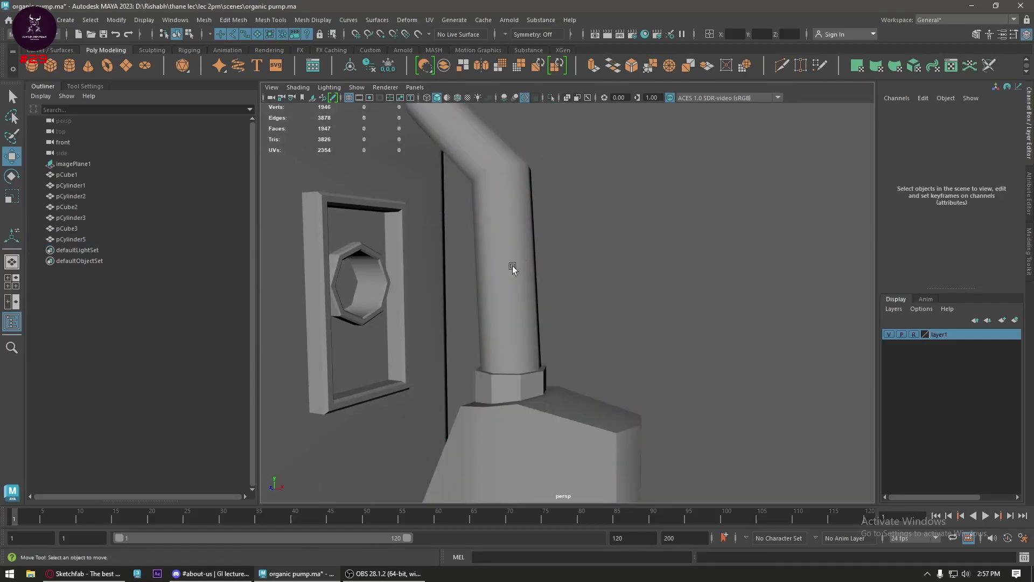
{"action": "left_click", "coordinate": [512, 266]}
{"action": "key", "text": "space"}
- In the top view, shift the nozzle along Z and slide it left against the pump
{"action": "left_click_drag", "start_coordinate": [513, 266], "coordinate": [479, 277]}
{"action": "scroll", "coordinate": [548, 296], "scroll_direction": "down", "scroll_amount": 5}
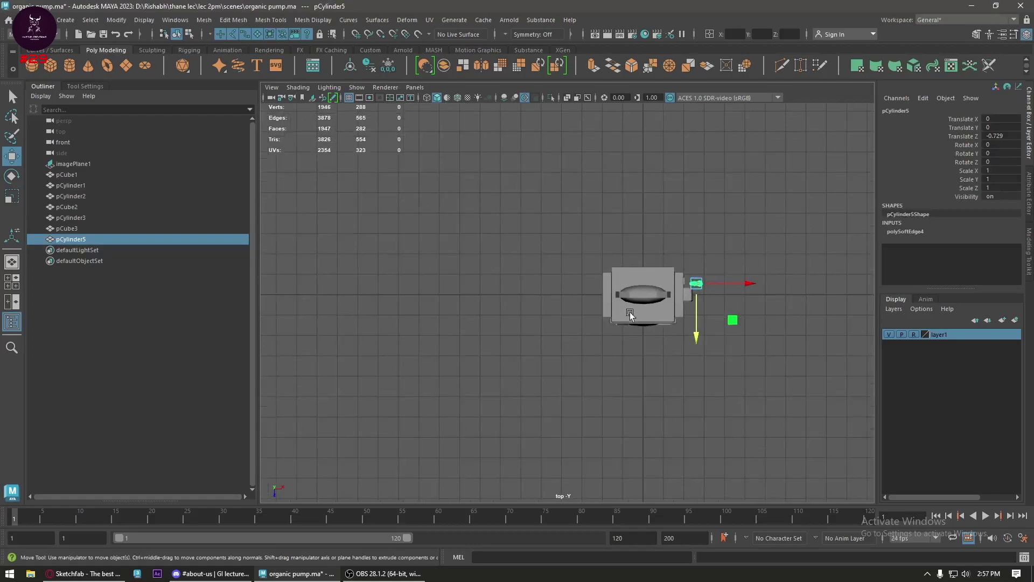
{"action": "middle_click_drag", "start_coordinate": [549, 296], "coordinate": [411, 233], "text": "alt"}
{"action": "scroll", "coordinate": [654, 358], "scroll_direction": "up", "scroll_amount": 3}
{"action": "scroll", "coordinate": [654, 358], "scroll_direction": "up", "scroll_amount": 4}
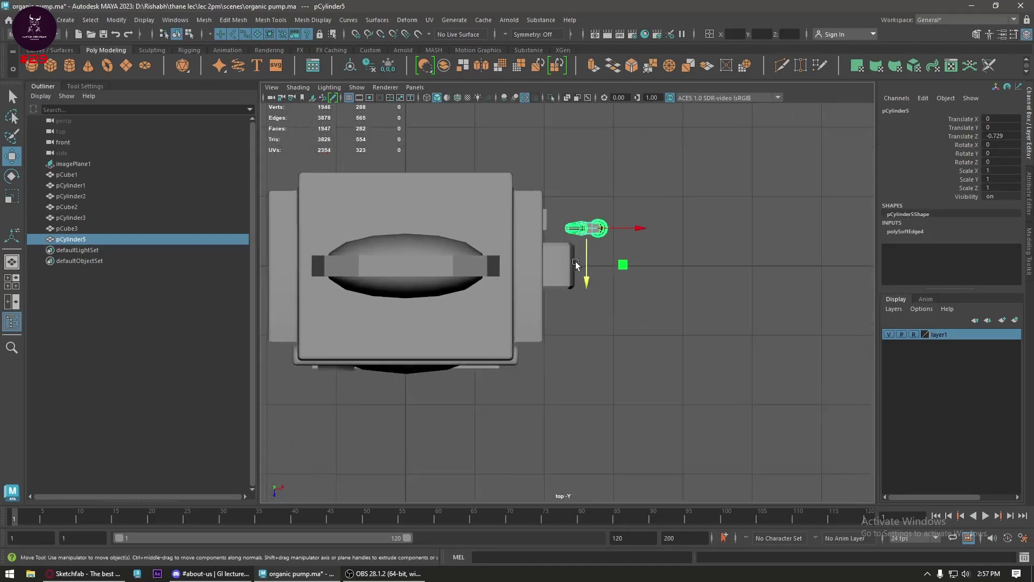
{"action": "left_click_drag", "start_coordinate": [594, 249], "coordinate": [593, 229]}
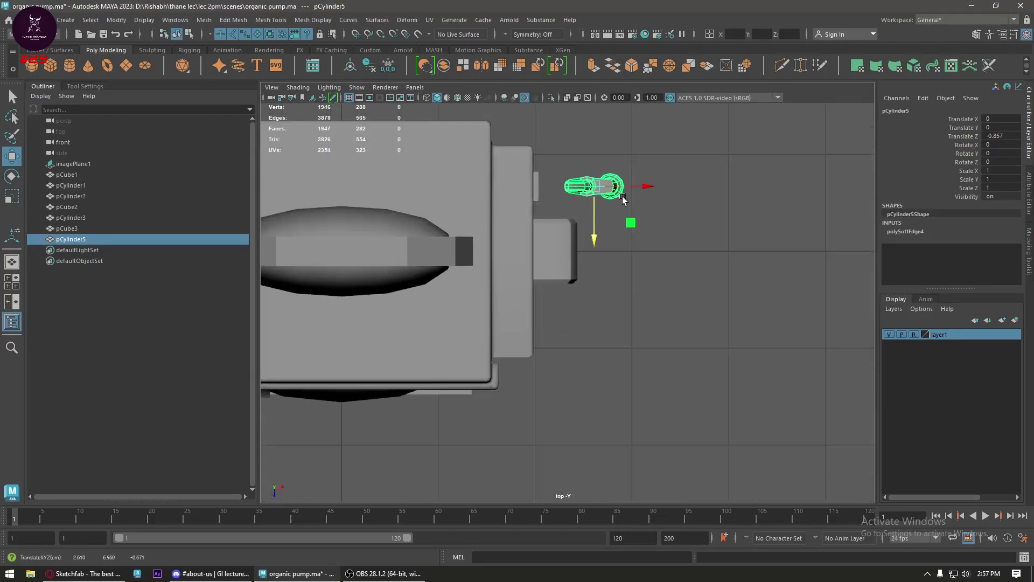
{"action": "left_click_drag", "start_coordinate": [635, 186], "coordinate": [608, 187]}
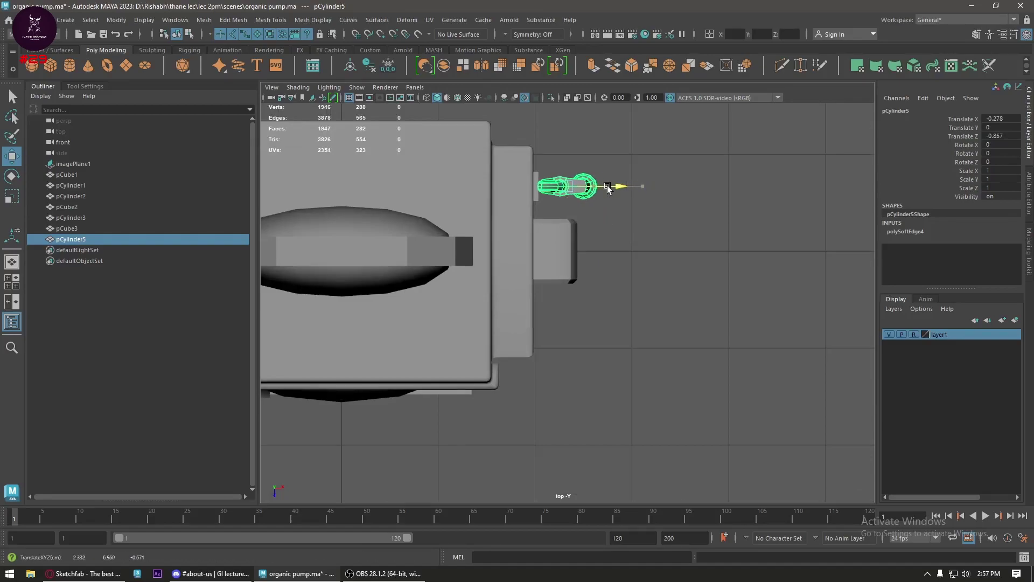
{"action": "key", "text": "4"}
{"action": "scroll", "coordinate": [580, 186], "scroll_direction": "up", "scroll_amount": 5}
{"action": "mouse_move", "coordinate": [555, 321]}
{"action": "middle_mouse_down", "text": "alt"}
{"action": "mouse_move", "coordinate": [592, 355]}
{"action": "mouse_move", "coordinate": [576, 343]}
{"action": "middle_mouse_up", "text": "alt"}
{"action": "mouse_move", "coordinate": [600, 344]}
{"action": "left_mouse_down"}
{"action": "mouse_move", "coordinate": [581, 351]}
{"action": "mouse_move", "coordinate": [586, 385]}
{"action": "left_mouse_up"}
- In the front view, lower the nozzle and tilt it 12.874° on Z
{"action": "key", "text": "space"}
{"action": "scroll", "coordinate": [564, 319], "scroll_direction": "up", "scroll_amount": 2}
{"action": "scroll", "coordinate": [539, 307], "scroll_direction": "up", "scroll_amount": 2}
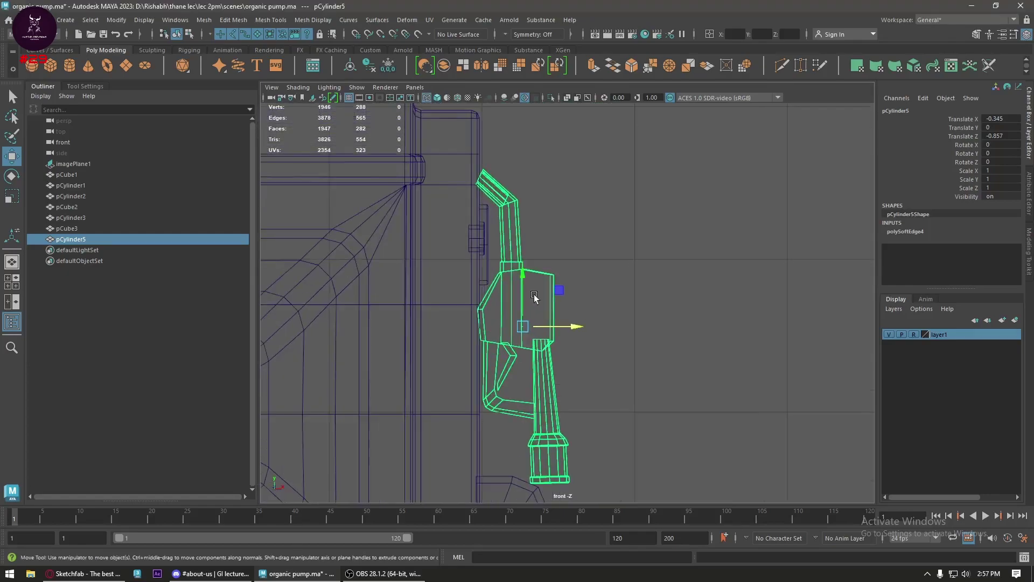
{"action": "mouse_move", "coordinate": [525, 293]}
{"action": "left_mouse_down"}
{"action": "mouse_move", "coordinate": [529, 349]}
{"action": "mouse_move", "coordinate": [548, 341]}
{"action": "mouse_move", "coordinate": [511, 343]}
{"action": "mouse_move", "coordinate": [579, 360]}
{"action": "left_mouse_up"}
{"action": "key", "text": "e"}
{"action": "key", "text": "w"}
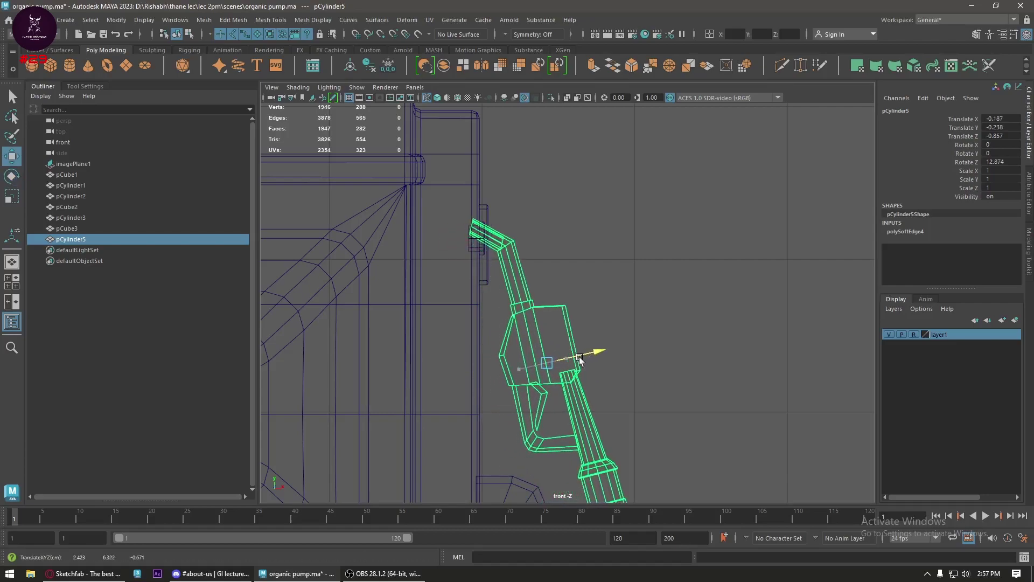
{"action": "left_click_drag", "start_coordinate": [540, 326], "coordinate": [544, 335]}
- Zoom and pan the front view to compare the nozzle with the reference image
{"action": "scroll", "coordinate": [544, 334], "scroll_direction": "down", "scroll_amount": 2}
{"action": "scroll", "coordinate": [593, 318], "scroll_direction": "down", "scroll_amount": 5}
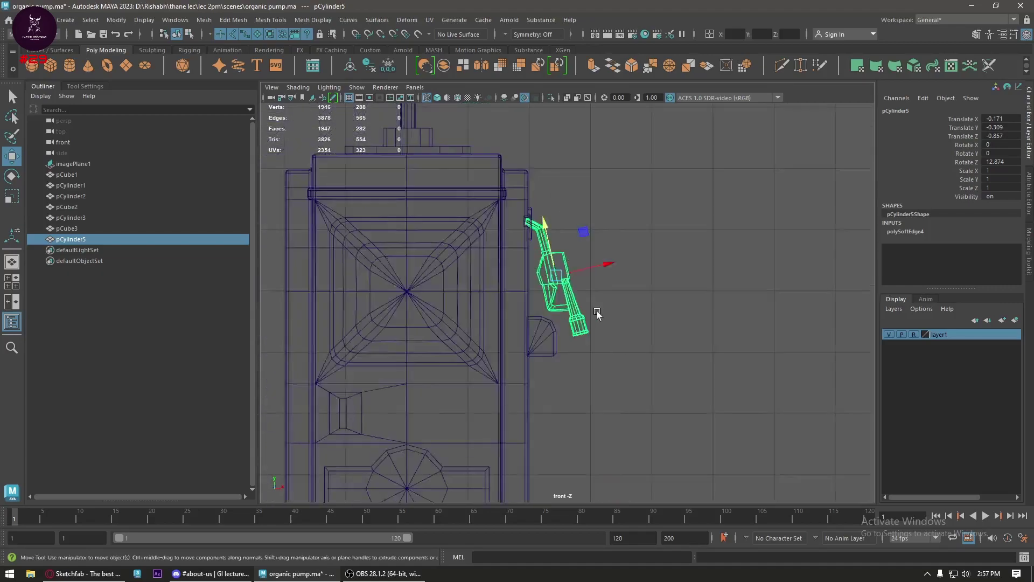
{"action": "scroll", "coordinate": [590, 328], "scroll_direction": "down", "scroll_amount": 2}
{"action": "scroll", "coordinate": [547, 338], "scroll_direction": "down", "scroll_amount": 3}
{"action": "scroll", "coordinate": [454, 345], "scroll_direction": "up", "scroll_amount": 2}
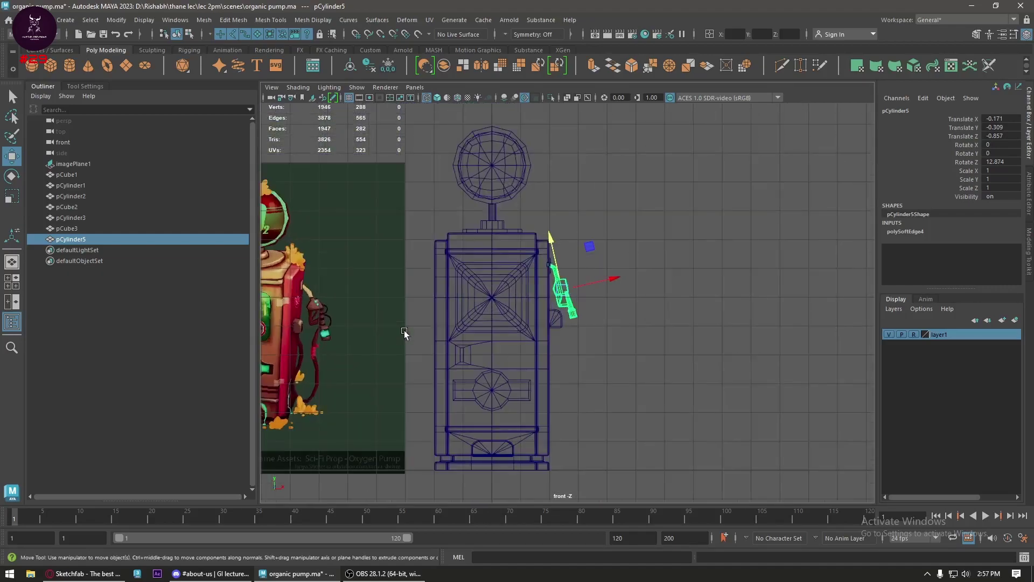
{"action": "scroll", "coordinate": [591, 306], "scroll_direction": "up", "scroll_amount": 2}
{"action": "mouse_move", "coordinate": [591, 306]}
{"action": "middle_mouse_down", "text": "alt"}
{"action": "mouse_move", "coordinate": [779, 281]}
{"action": "mouse_move", "coordinate": [727, 248]}
{"action": "middle_mouse_up", "text": "alt"}
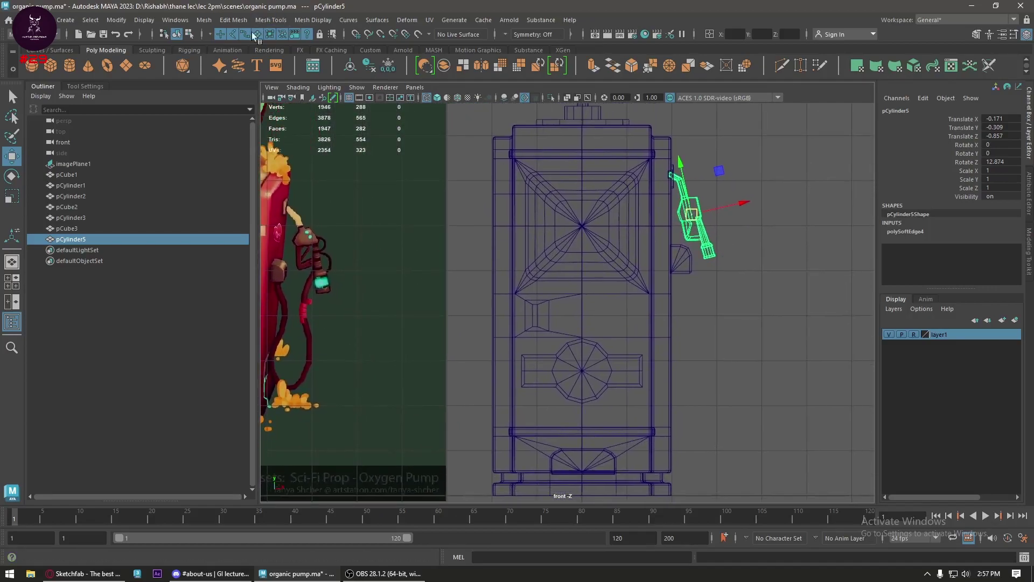
- With the EP Curve Tool, place hose points from the nozzle downward in the front view
{"action": "left_click", "coordinate": [71, 51]}
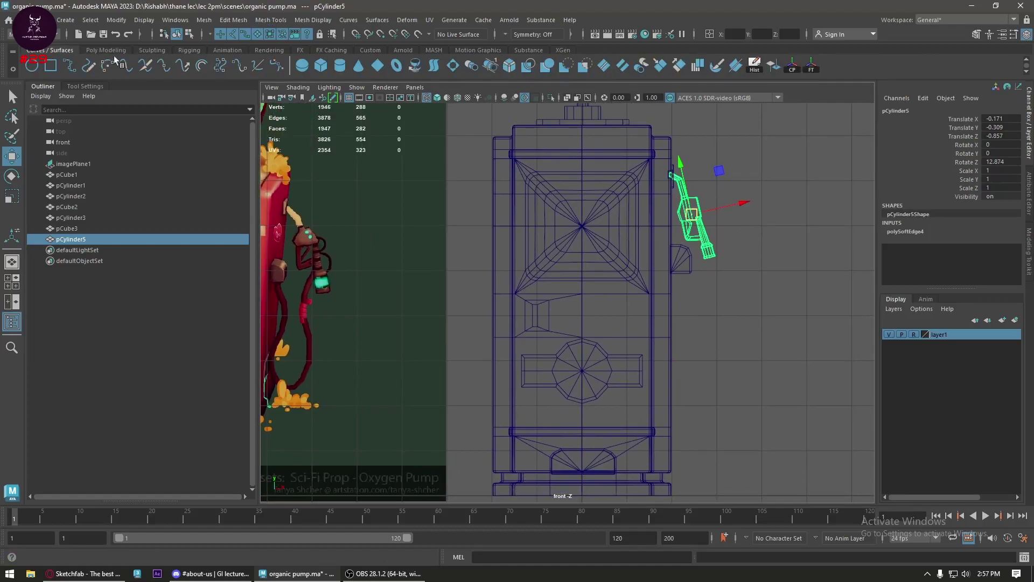
{"action": "left_click", "coordinate": [70, 66]}
{"action": "middle_click_drag", "start_coordinate": [720, 256], "coordinate": [755, 173], "text": "alt"}
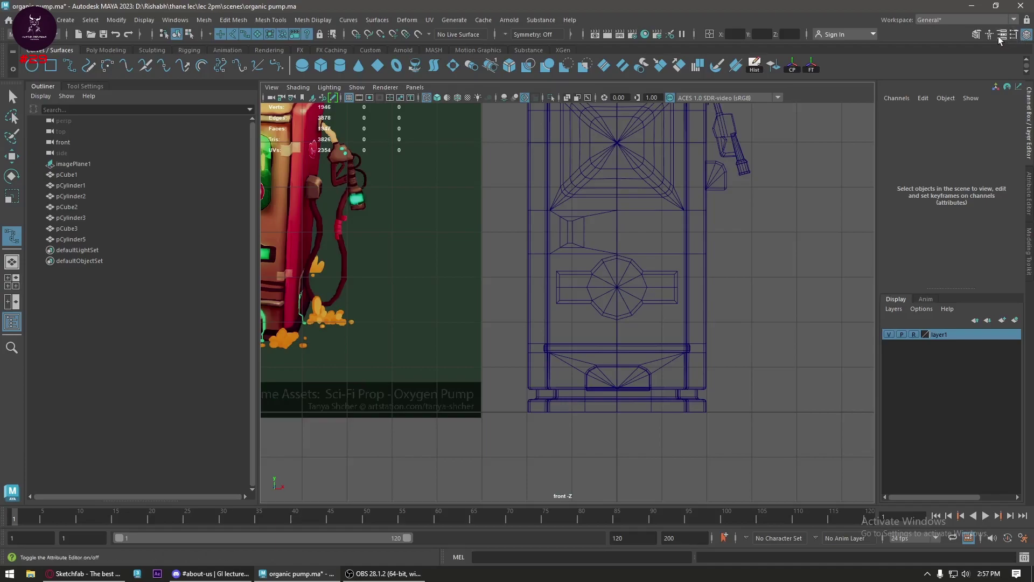
{"action": "left_click", "coordinate": [1013, 34]}
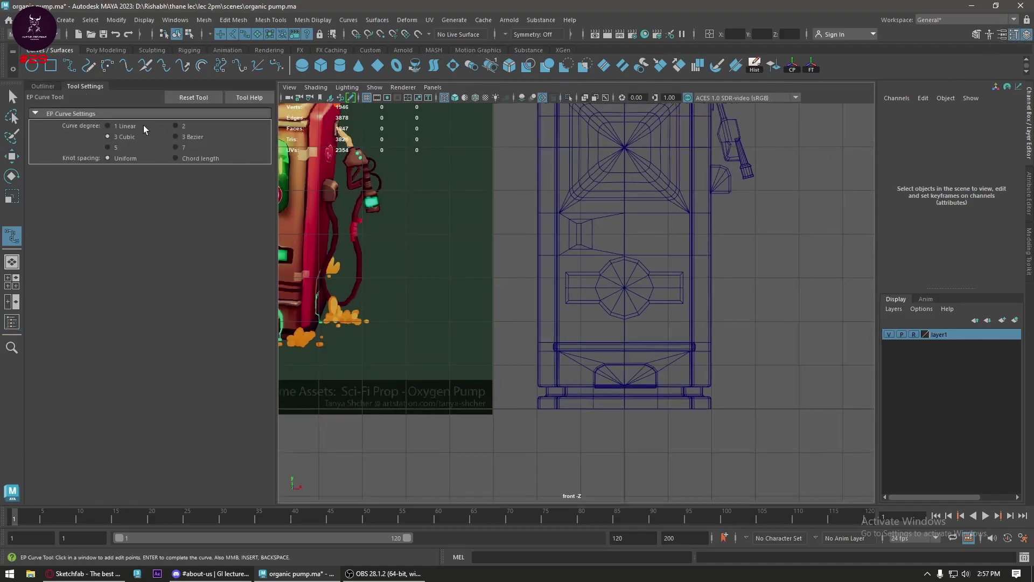
{"action": "middle_click_drag", "start_coordinate": [732, 233], "coordinate": [727, 287], "text": "alt"}
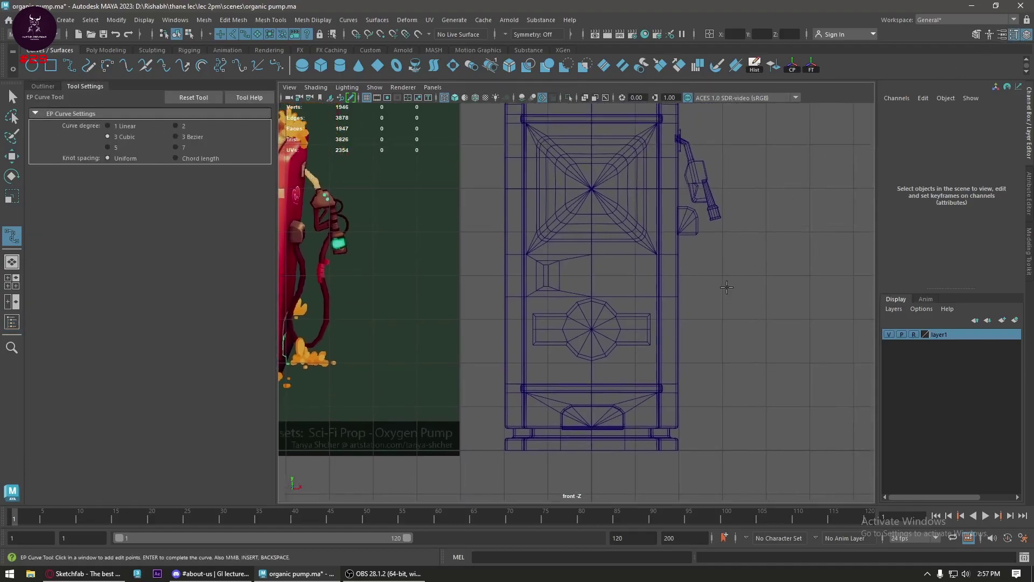
{"action": "left_click", "coordinate": [709, 200]}
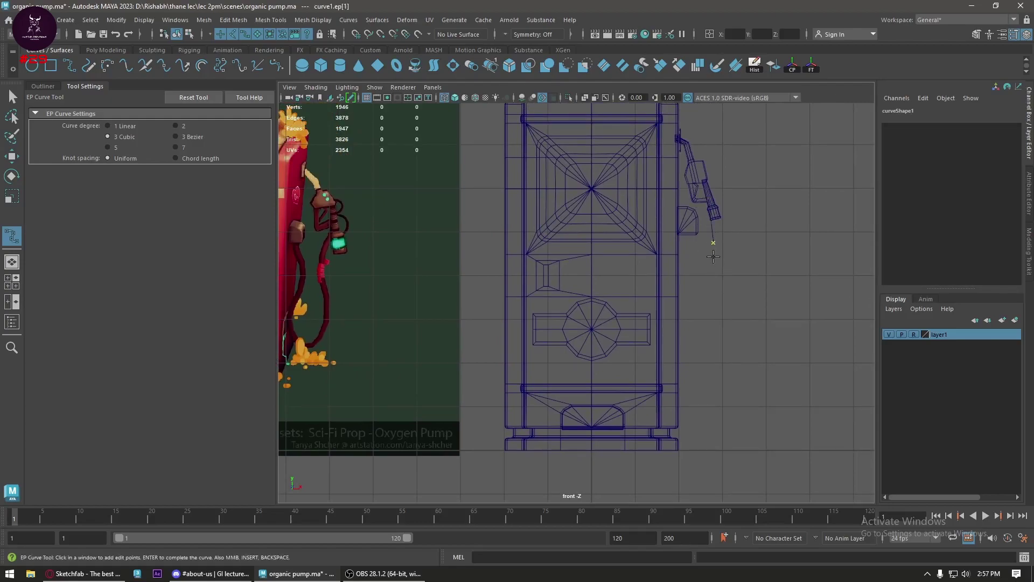
{"action": "left_click", "coordinate": [710, 313]}
- Finish curve1 and isolate it in the perspective view to inspect it side-on
{"action": "key", "text": "Return"}
{"action": "key", "text": "w"}
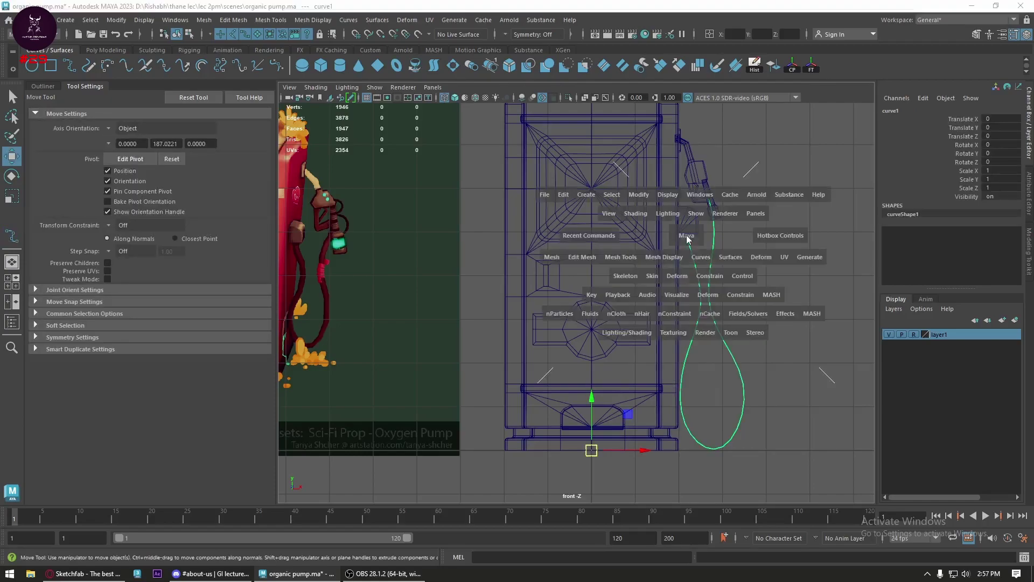
{"action": "left_click_drag", "start_coordinate": [686, 234], "coordinate": [664, 249]}
{"action": "key", "text": "f"}
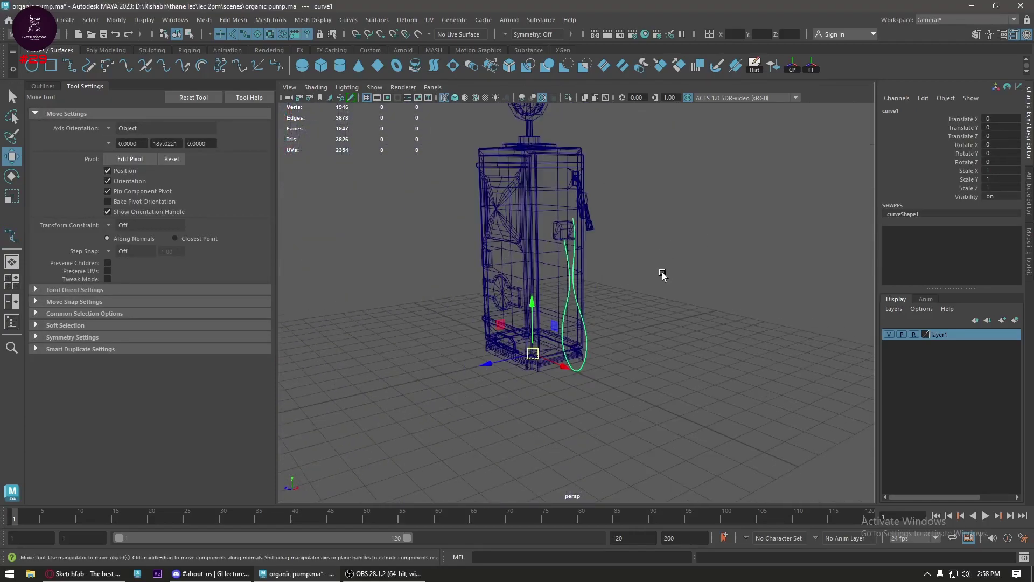
{"action": "scroll", "coordinate": [579, 296], "scroll_direction": "up", "scroll_amount": 3}
{"action": "scroll", "coordinate": [579, 296], "scroll_direction": "up", "scroll_amount": 2}
{"action": "scroll", "coordinate": [579, 296], "scroll_direction": "up", "scroll_amount": 3}
{"action": "key", "text": "ctrl+1"}
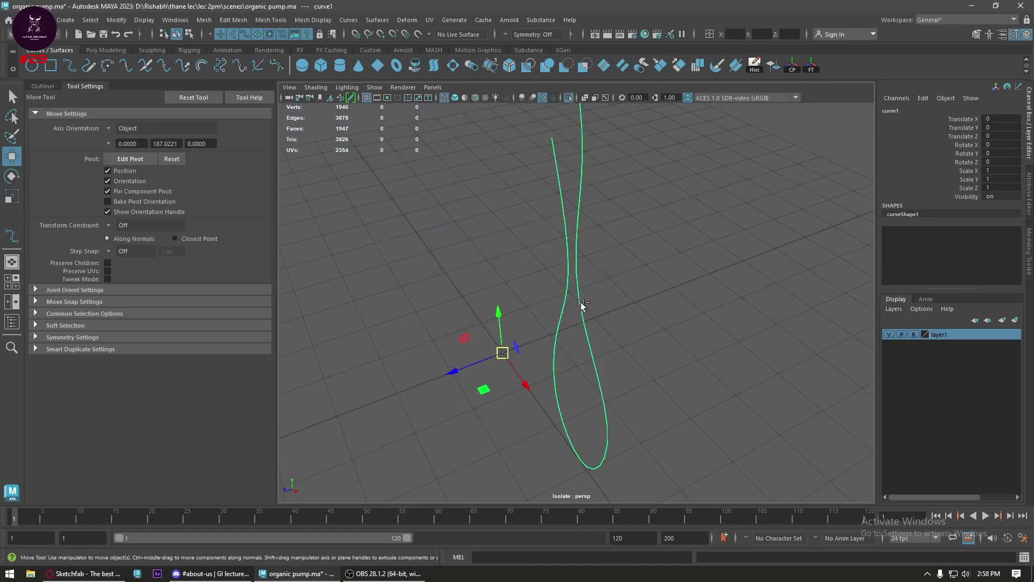
{"action": "mouse_move", "coordinate": [582, 305]}
{"action": "left_mouse_down", "text": "alt"}
{"action": "mouse_move", "coordinate": [644, 290]}
{"action": "mouse_move", "coordinate": [657, 254]}
{"action": "mouse_move", "coordinate": [661, 354]}
{"action": "mouse_move", "coordinate": [647, 212]}
{"action": "mouse_move", "coordinate": [610, 176]}
{"action": "left_mouse_up", "text": "alt"}
- In CV mode, pull the curve's second and third control vertices out beside the pump
{"action": "key", "text": "F9"}
{"action": "left_click", "coordinate": [589, 209]}
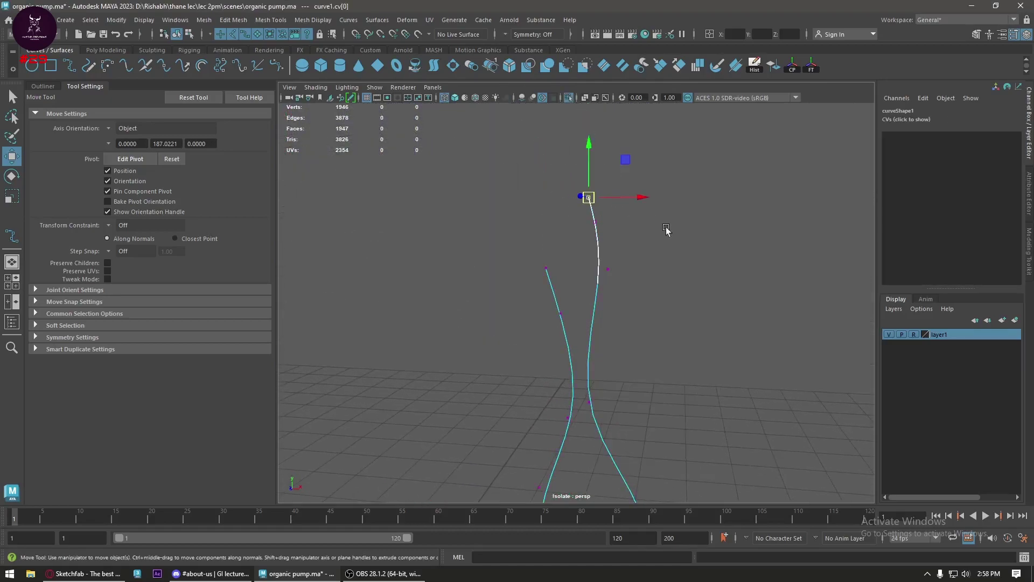
{"action": "key", "text": "5"}
{"action": "left_click_drag", "start_coordinate": [646, 237], "coordinate": [607, 241], "text": "alt"}
{"action": "key", "text": "ctrl+1"}
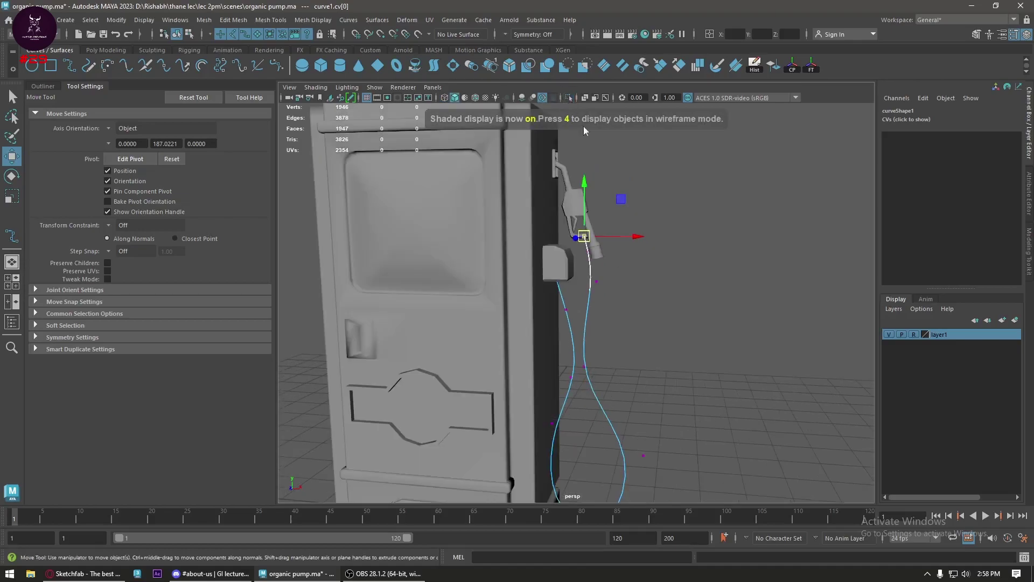
{"action": "mouse_move", "coordinate": [585, 130]}
{"action": "left_mouse_down", "text": "alt"}
{"action": "mouse_move", "coordinate": [618, 302]}
{"action": "mouse_move", "coordinate": [558, 232]}
{"action": "left_mouse_up", "text": "alt"}
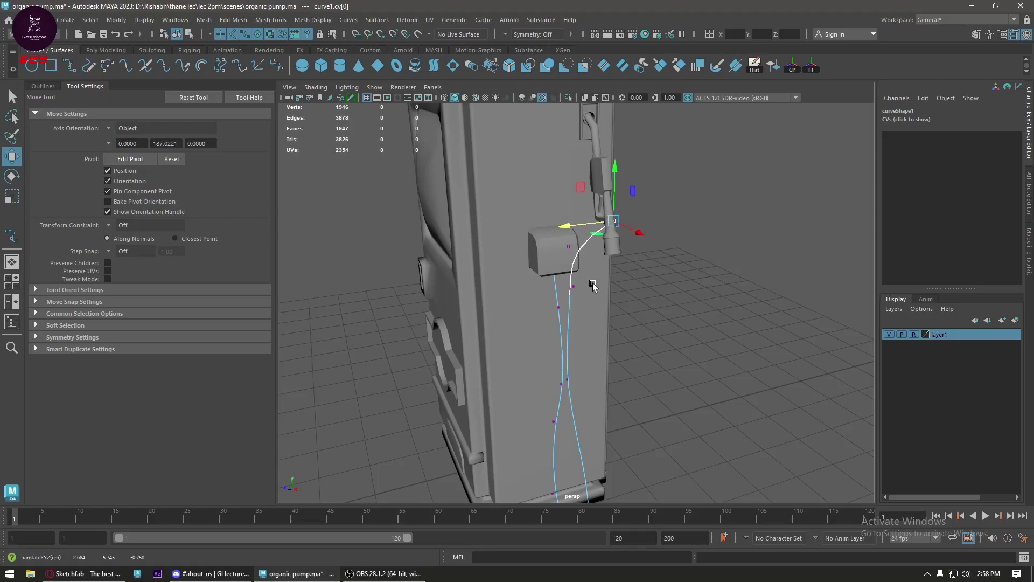
{"action": "left_click", "coordinate": [573, 286]}
{"action": "left_click_drag", "start_coordinate": [573, 286], "coordinate": [626, 290]}
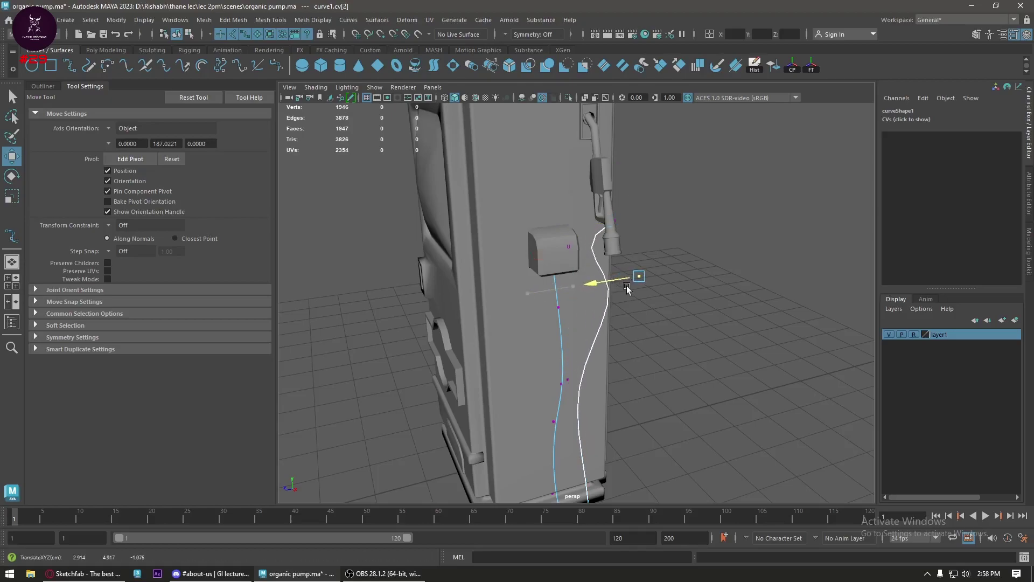
{"action": "left_click", "coordinate": [555, 247]}
{"action": "mouse_move", "coordinate": [554, 249]}
{"action": "left_mouse_down"}
{"action": "mouse_move", "coordinate": [570, 253]}
{"action": "mouse_move", "coordinate": [564, 268]}
{"action": "mouse_move", "coordinate": [663, 311]}
{"action": "mouse_move", "coordinate": [709, 128]}
{"action": "mouse_move", "coordinate": [628, 288]}
{"action": "mouse_move", "coordinate": [594, 204]}
{"action": "left_mouse_up"}
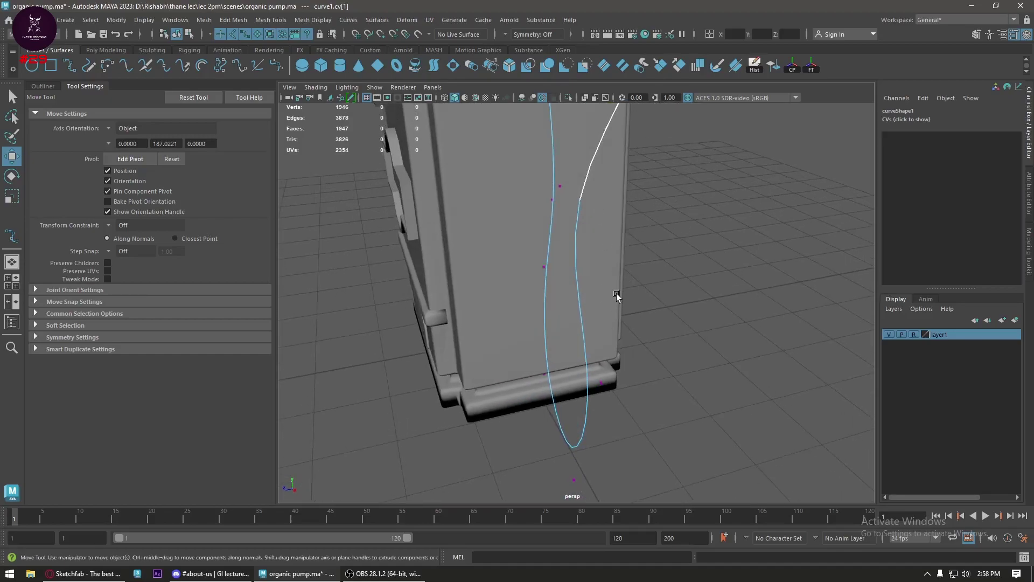
{"action": "mouse_move", "coordinate": [616, 293]}
{"action": "left_mouse_down", "text": "alt"}
{"action": "mouse_move", "coordinate": [553, 221]}
{"action": "mouse_move", "coordinate": [528, 227]}
{"action": "mouse_move", "coordinate": [535, 185]}
{"action": "mouse_move", "coordinate": [495, 196]}
{"action": "left_mouse_up", "text": "alt"}
- Adjust the lower and upper control points so the hose hugs the pump's side, then select curve1
{"action": "mouse_move", "coordinate": [653, 367]}
{"action": "left_mouse_down"}
{"action": "mouse_move", "coordinate": [581, 403]}
{"action": "mouse_move", "coordinate": [685, 346]}
{"action": "mouse_move", "coordinate": [431, 376]}
{"action": "mouse_move", "coordinate": [646, 355]}
{"action": "mouse_move", "coordinate": [602, 287]}
{"action": "mouse_move", "coordinate": [579, 294]}
{"action": "mouse_move", "coordinate": [504, 277]}
{"action": "mouse_move", "coordinate": [587, 415]}
{"action": "mouse_move", "coordinate": [621, 402]}
{"action": "left_mouse_up"}
{"action": "left_click", "coordinate": [587, 416]}
{"action": "mouse_move", "coordinate": [579, 445]}
{"action": "left_mouse_down"}
{"action": "mouse_move", "coordinate": [616, 380]}
{"action": "mouse_move", "coordinate": [509, 377]}
{"action": "mouse_move", "coordinate": [603, 281]}
{"action": "mouse_move", "coordinate": [625, 317]}
{"action": "mouse_move", "coordinate": [678, 350]}
{"action": "mouse_move", "coordinate": [584, 356]}
{"action": "mouse_move", "coordinate": [624, 298]}
{"action": "left_mouse_up"}
{"action": "left_click", "coordinate": [596, 265]}
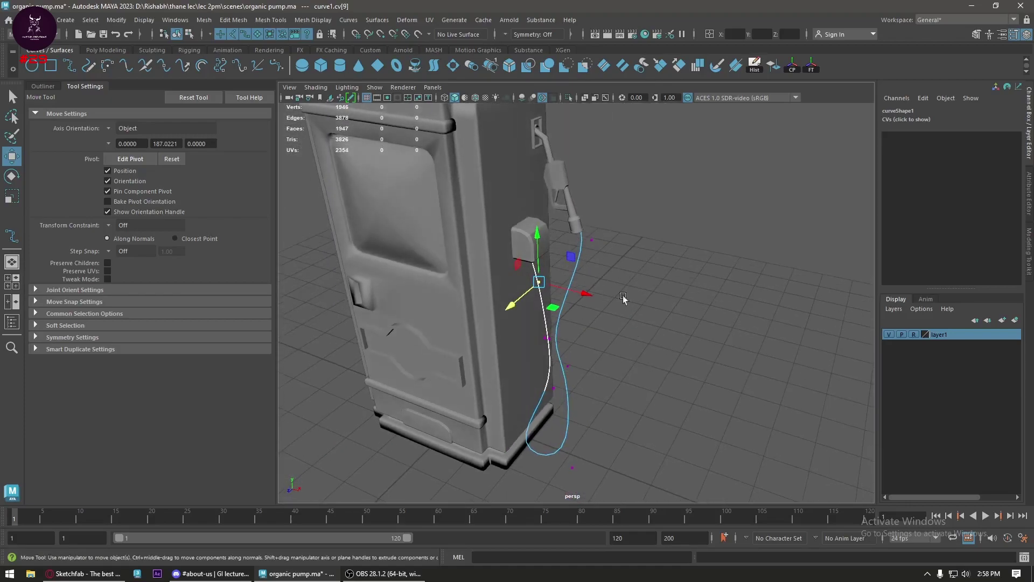
{"action": "mouse_move", "coordinate": [610, 257]}
{"action": "left_mouse_down", "text": "alt"}
{"action": "mouse_move", "coordinate": [686, 194]}
{"action": "mouse_move", "coordinate": [655, 202]}
{"action": "left_mouse_up", "text": "alt"}
{"action": "left_click", "coordinate": [669, 203]}
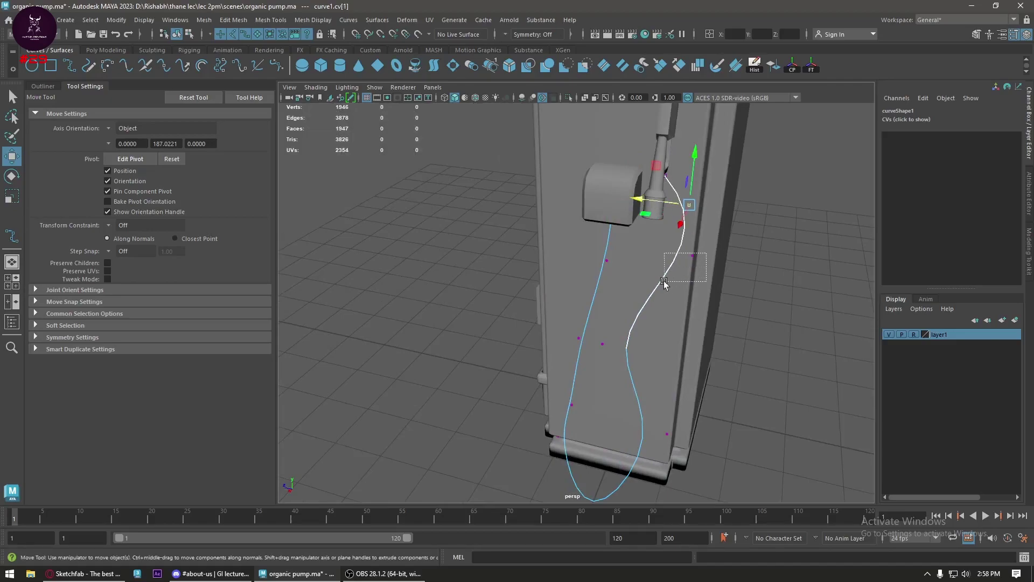
{"action": "left_click", "coordinate": [693, 256]}
{"action": "mouse_move", "coordinate": [694, 253]}
{"action": "left_mouse_down", "text": "alt"}
{"action": "mouse_move", "coordinate": [762, 266]}
{"action": "mouse_move", "coordinate": [618, 288]}
{"action": "left_mouse_up", "text": "alt"}
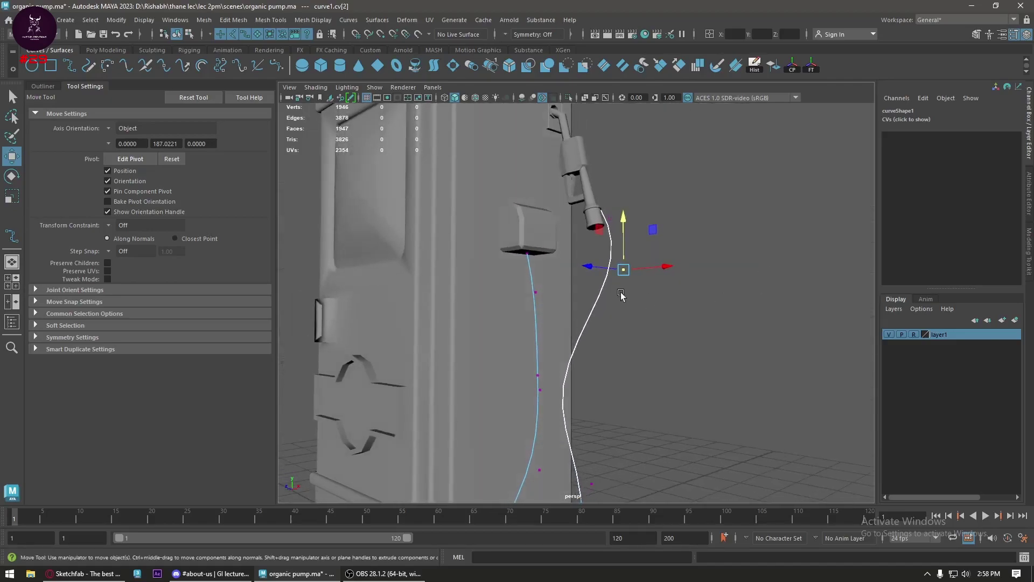
{"action": "left_click", "coordinate": [618, 334]}
{"action": "mouse_move", "coordinate": [618, 334]}
{"action": "left_mouse_down", "text": "alt"}
{"action": "mouse_move", "coordinate": [618, 350]}
{"action": "mouse_move", "coordinate": [596, 231]}
{"action": "left_mouse_up", "text": "alt"}
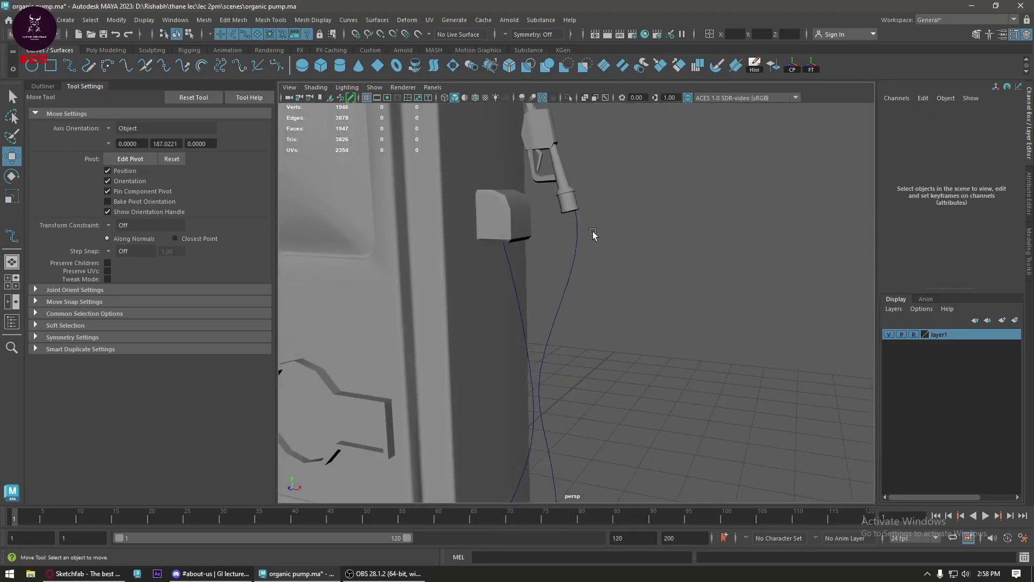
{"action": "left_click", "coordinate": [578, 232]}
{"action": "left_click", "coordinate": [106, 49]}
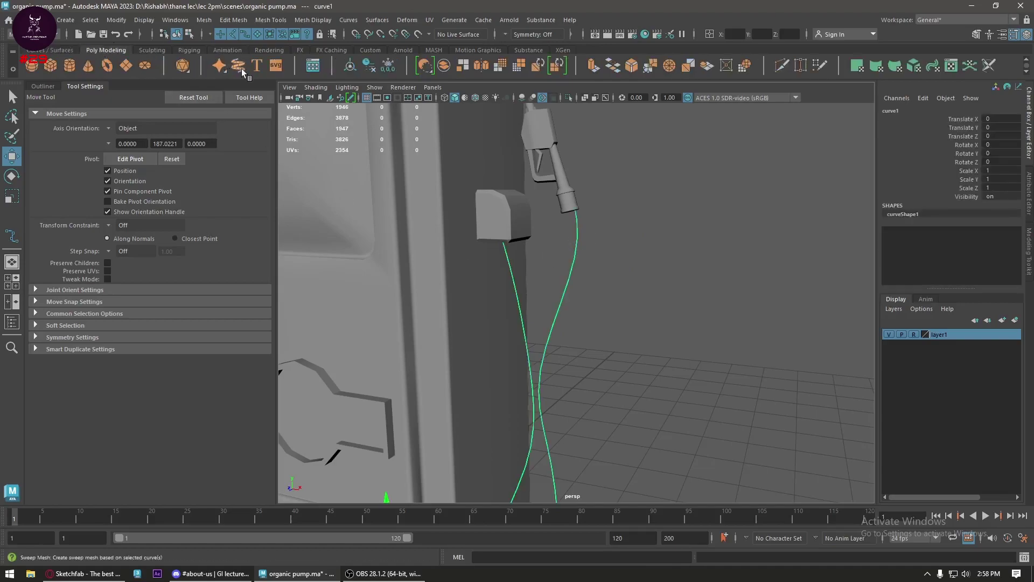
- Sweep curve1 into a 12-sided tube with profile scale 0.082
{"action": "left_click", "coordinate": [238, 65]}
{"action": "mouse_move", "coordinate": [690, 331]}
{"action": "left_mouse_down", "text": "alt"}
{"action": "mouse_move", "coordinate": [541, 305]}
{"action": "mouse_move", "coordinate": [542, 334]}
{"action": "left_mouse_up", "text": "alt"}
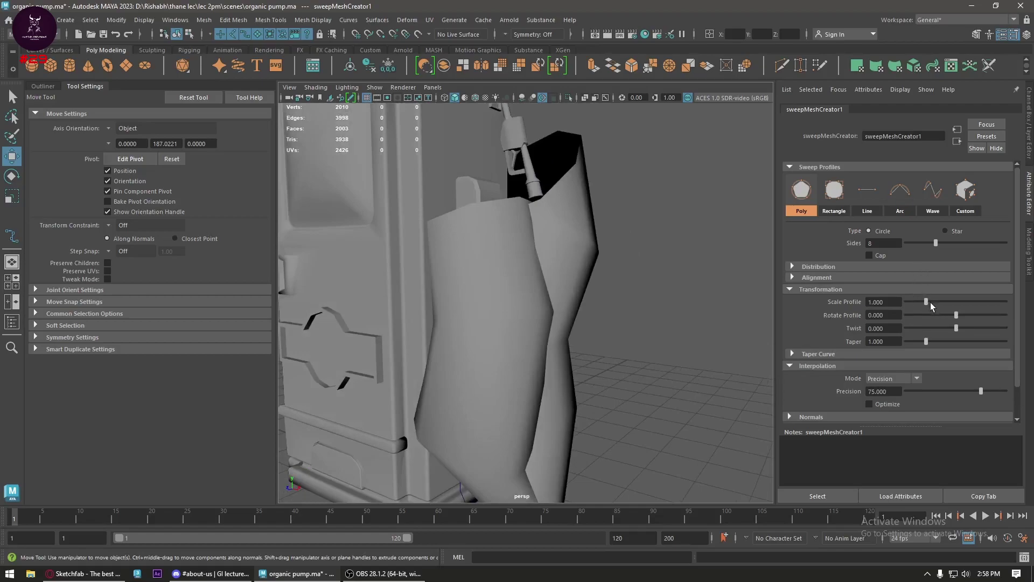
{"action": "double_click", "coordinate": [886, 243]}
{"action": "type", "text": "12"}
{"action": "key", "text": "Return"}
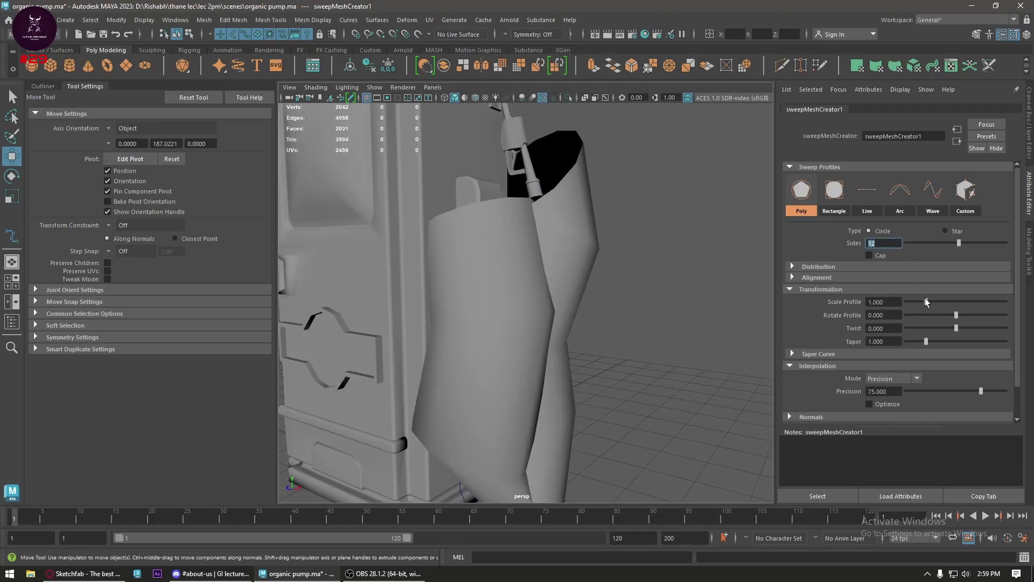
{"action": "left_click_drag", "start_coordinate": [925, 300], "coordinate": [908, 305]}
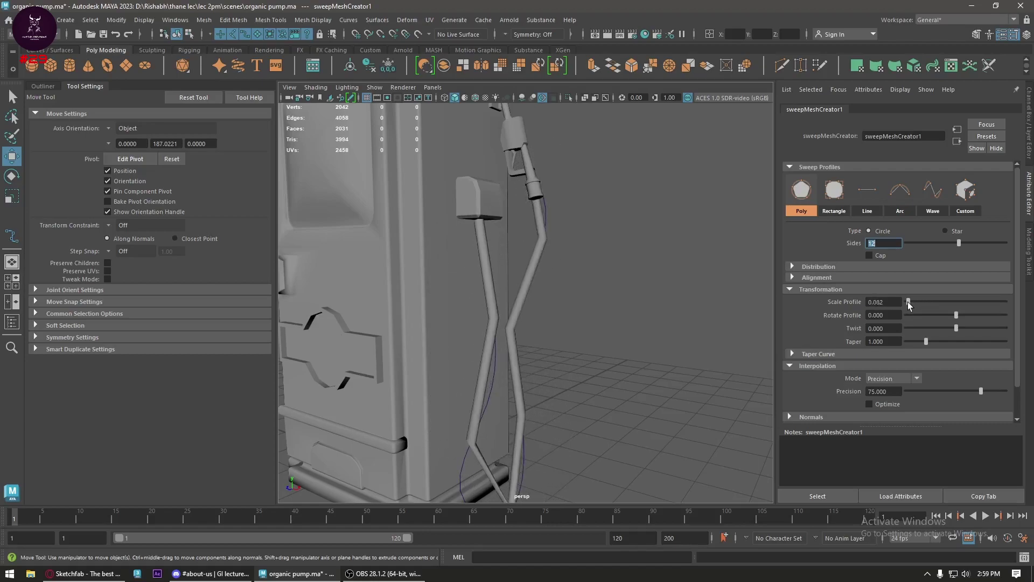
{"action": "left_click_drag", "start_coordinate": [592, 334], "coordinate": [496, 376], "text": "alt"}
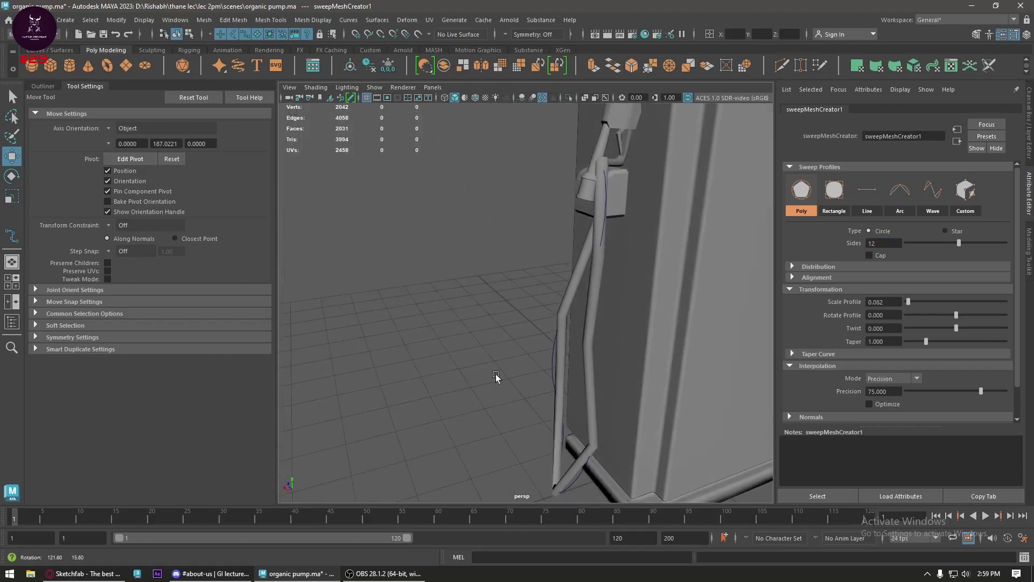
{"action": "scroll", "coordinate": [582, 254], "scroll_direction": "up", "scroll_amount": 3}
{"action": "scroll", "coordinate": [517, 313], "scroll_direction": "up", "scroll_amount": 3}
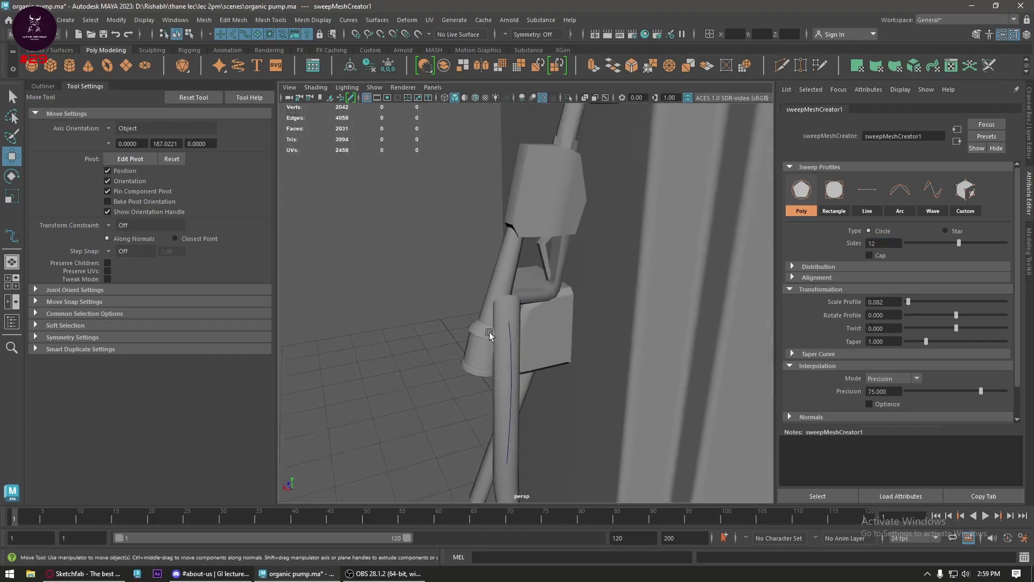
{"action": "scroll", "coordinate": [496, 345], "scroll_direction": "up", "scroll_amount": 3}
{"action": "scroll", "coordinate": [500, 351], "scroll_direction": "up", "scroll_amount": 2}
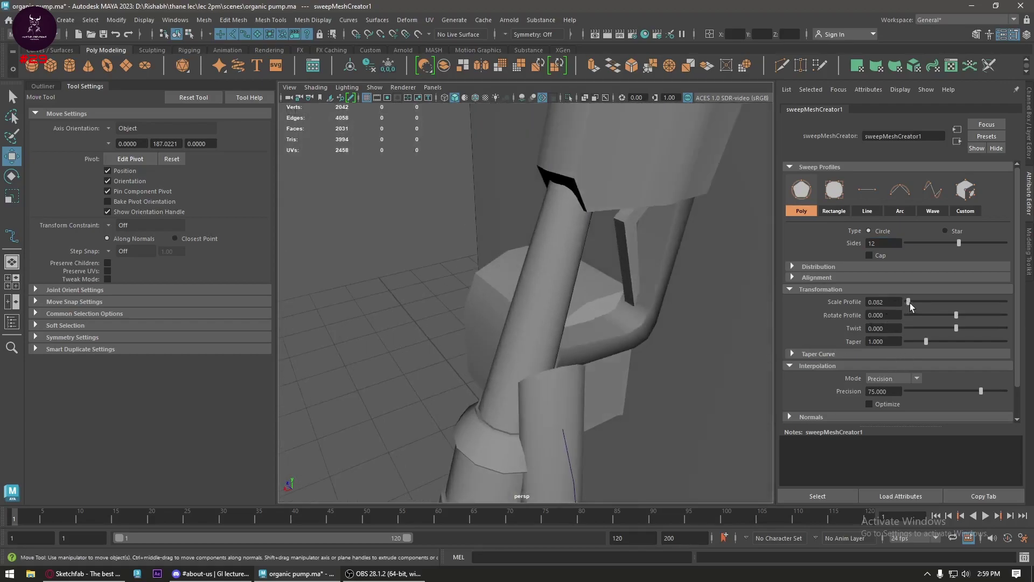
{"action": "left_click_drag", "start_coordinate": [909, 306], "coordinate": [908, 306]}
- Raise sweep precision to 94.505 to smooth the bends and enable Wireframe on Shaded
{"action": "scroll", "coordinate": [499, 381], "scroll_direction": "down", "scroll_amount": 3}
{"action": "left_click_drag", "start_coordinate": [501, 383], "coordinate": [646, 434], "text": "alt"}
{"action": "middle_click_drag", "start_coordinate": [647, 433], "coordinate": [651, 352], "text": "alt"}
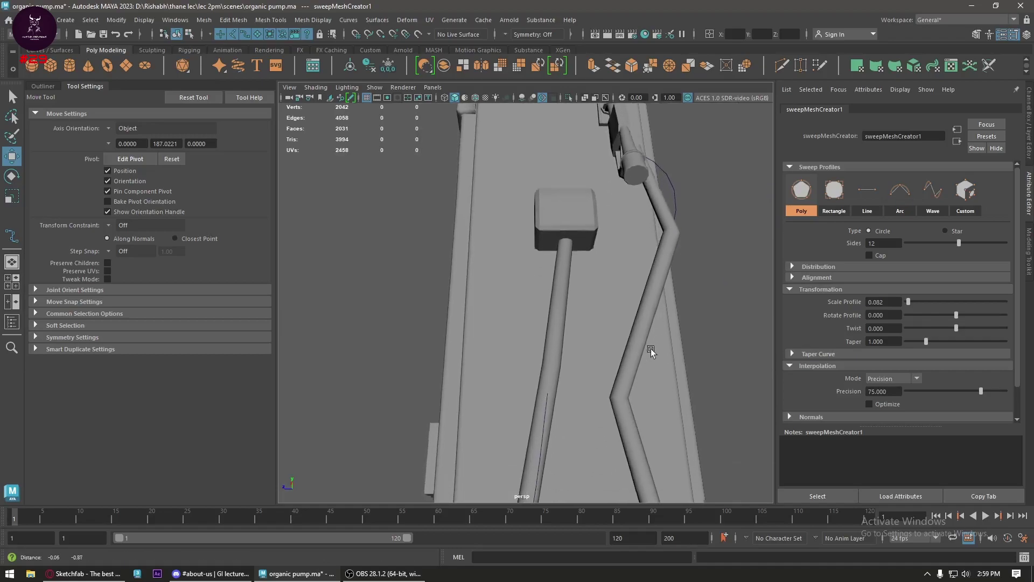
{"action": "left_click_drag", "start_coordinate": [652, 351], "coordinate": [668, 410], "text": "alt"}
{"action": "left_click_drag", "start_coordinate": [982, 391], "coordinate": [1000, 400]}
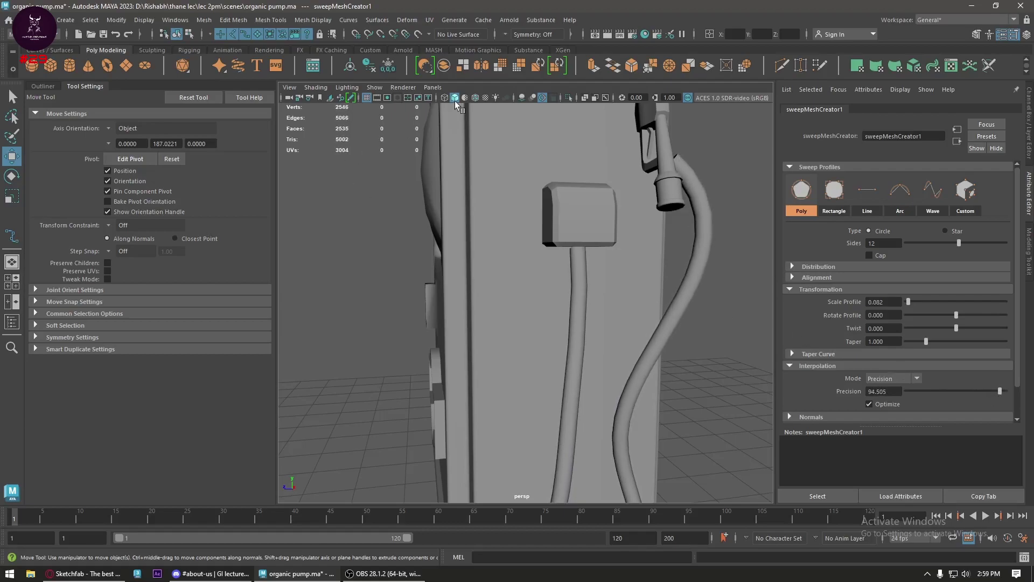
{"action": "left_click", "coordinate": [475, 97]}
{"action": "mouse_move", "coordinate": [654, 222]}
{"action": "left_mouse_down", "text": "alt"}
{"action": "mouse_move", "coordinate": [474, 322]}
{"action": "mouse_move", "coordinate": [25, 114]}
{"action": "left_mouse_up", "text": "alt"}
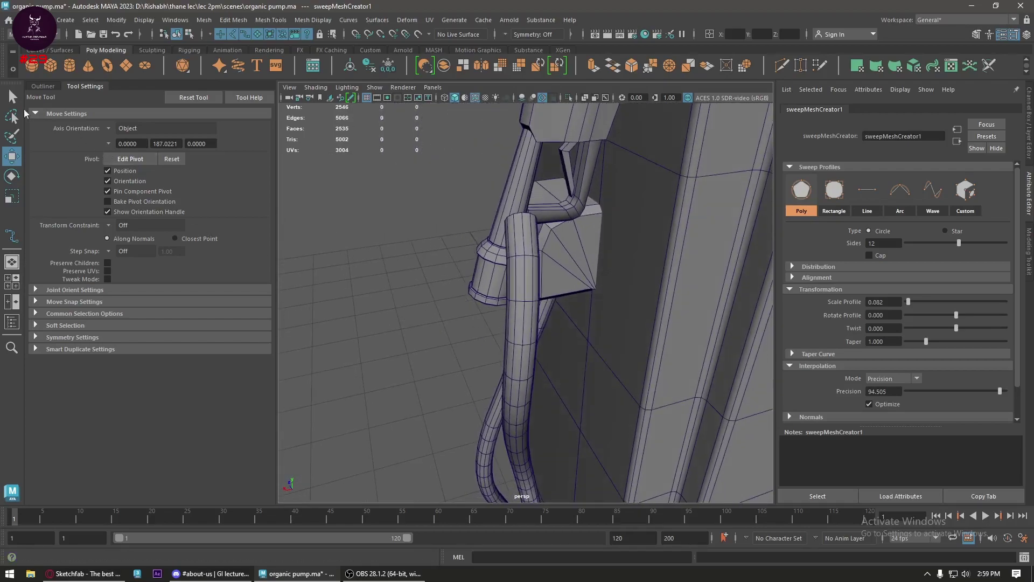
- Select curve1 via the Outliner and push its upper control points outward from the pump
{"action": "left_click", "coordinate": [43, 86]}
{"action": "left_click", "coordinate": [79, 248]}
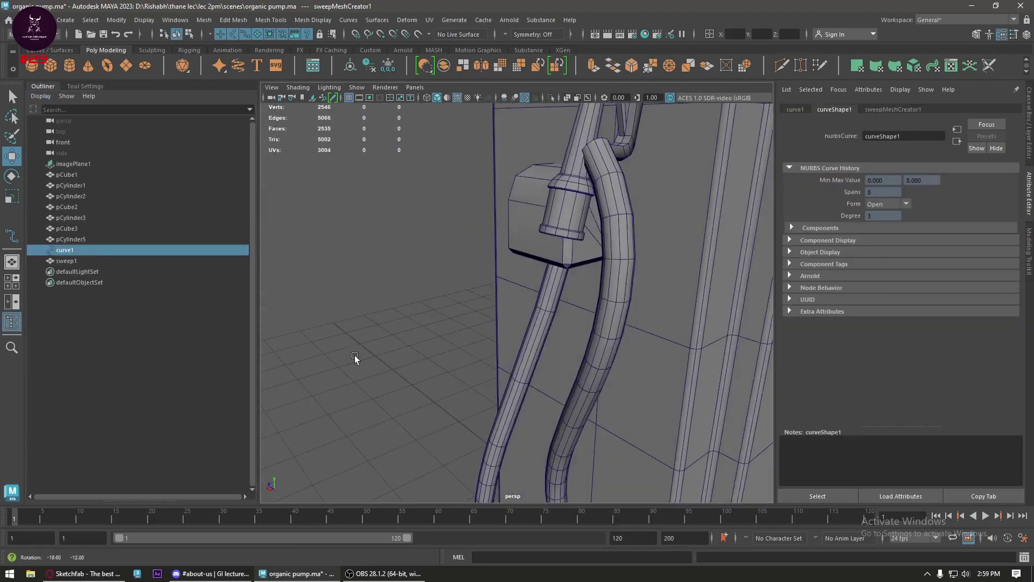
{"action": "left_click", "coordinate": [468, 277]}
{"action": "mouse_move", "coordinate": [469, 277]}
{"action": "left_mouse_down", "text": "alt"}
{"action": "mouse_move", "coordinate": [421, 376]}
{"action": "mouse_move", "coordinate": [466, 342]}
{"action": "left_mouse_up", "text": "alt"}
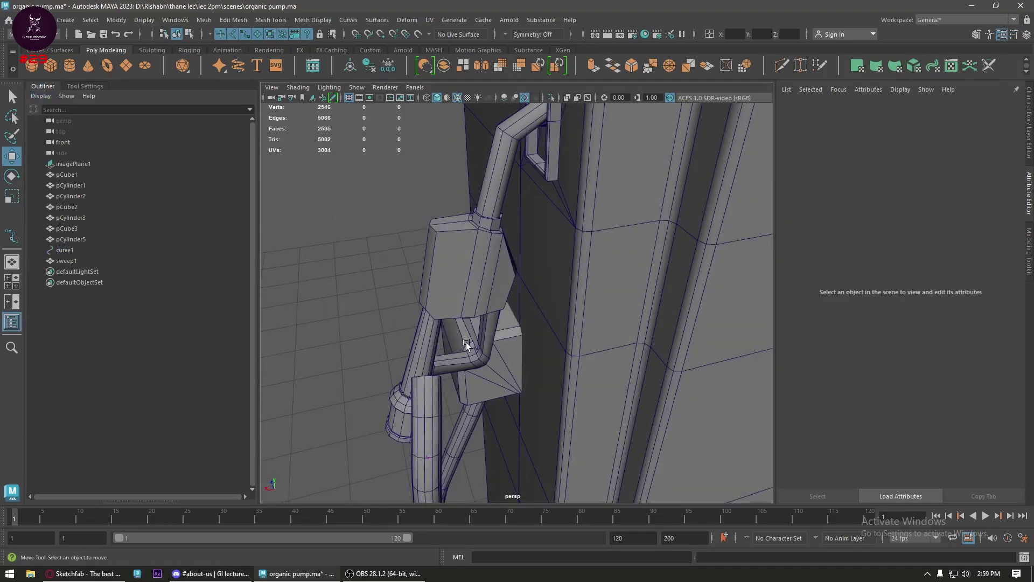
{"action": "left_click", "coordinate": [429, 377]}
{"action": "left_click", "coordinate": [377, 386]}
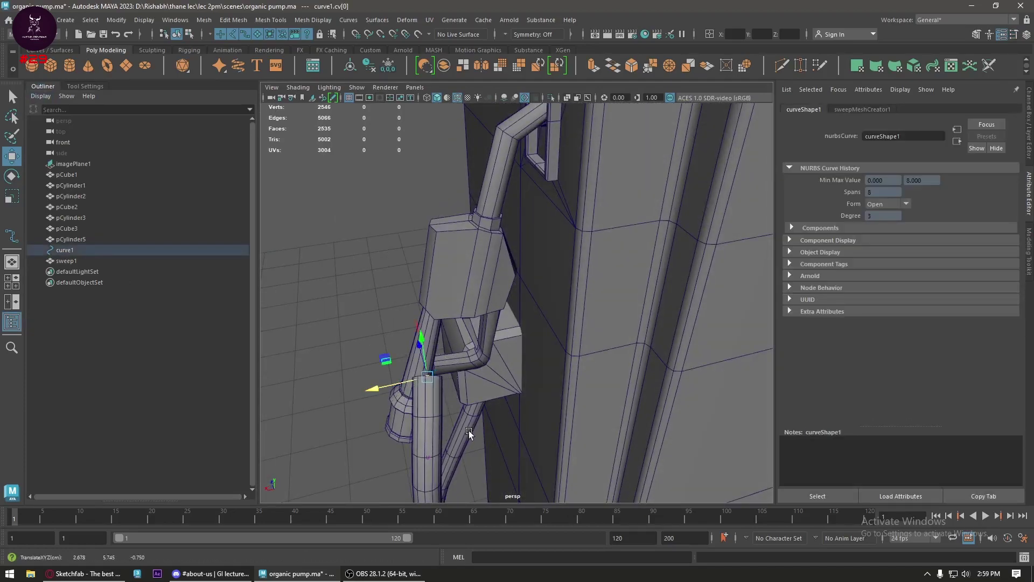
{"action": "mouse_move", "coordinate": [469, 431]}
{"action": "left_mouse_down", "text": "alt"}
{"action": "mouse_move", "coordinate": [484, 409]}
{"action": "mouse_move", "coordinate": [659, 344]}
{"action": "left_mouse_up", "text": "alt"}
{"action": "key", "text": "Right"}
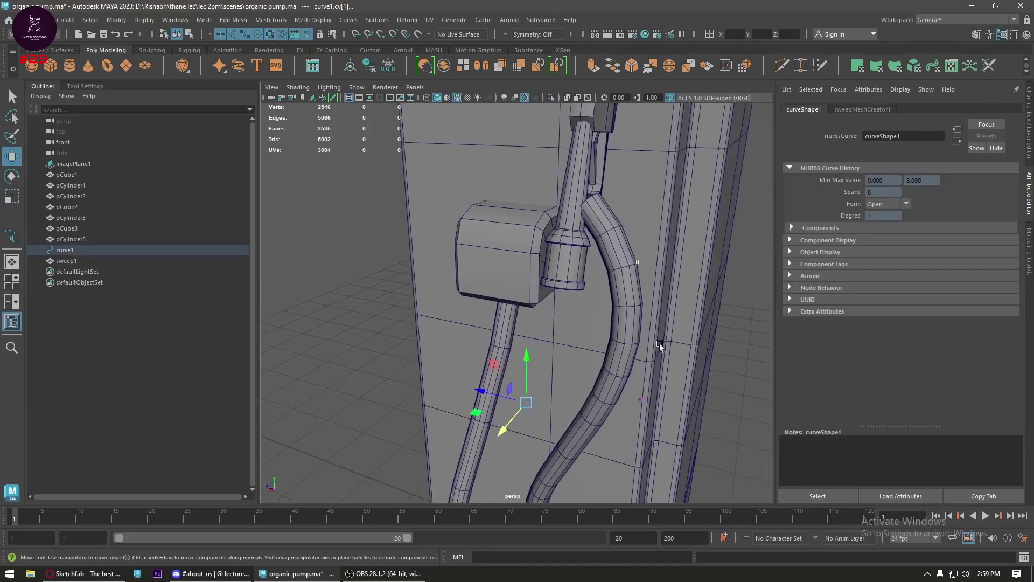
{"action": "left_click_drag", "start_coordinate": [607, 280], "coordinate": [624, 254]}
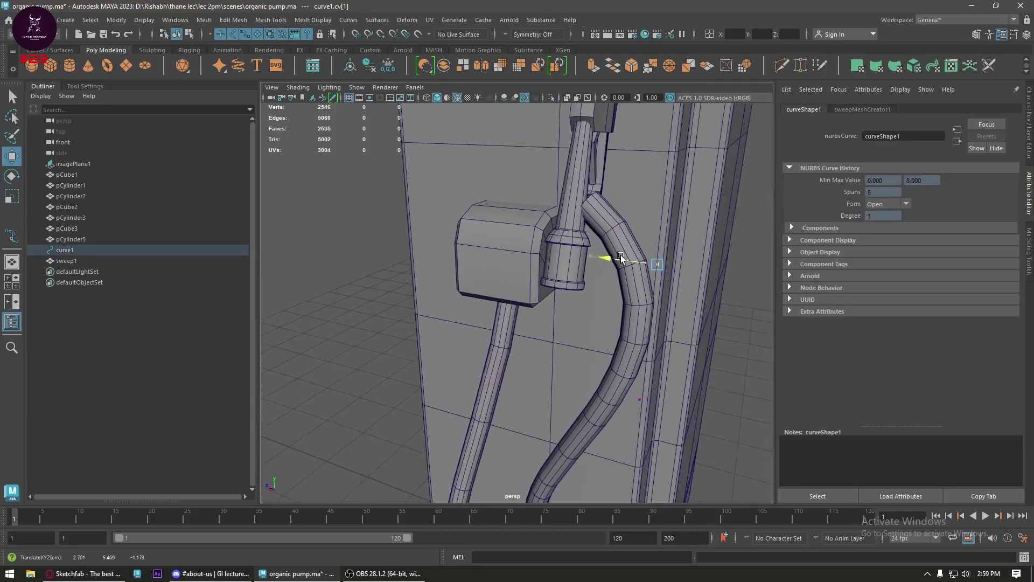
- Raise the curve's top point into the nozzle's flared base, then select the hose mesh's components
{"action": "left_click_drag", "start_coordinate": [634, 169], "coordinate": [573, 218]}
{"action": "left_click_drag", "start_coordinate": [591, 162], "coordinate": [609, 273]}
{"action": "key", "text": "r"}
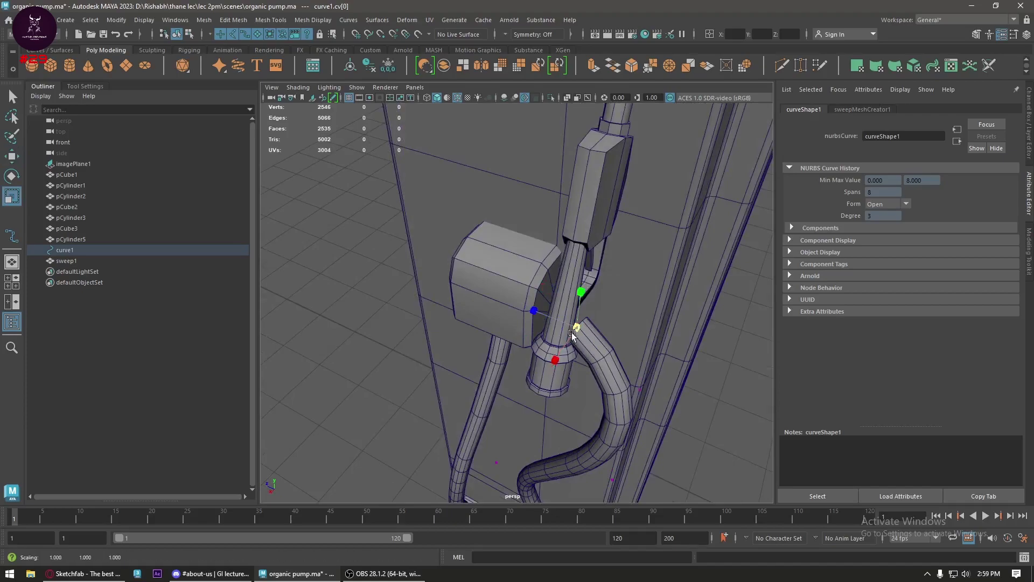
{"action": "left_click", "coordinate": [607, 347]}
{"action": "right_click_drag", "start_coordinate": [590, 255], "coordinate": [613, 291]}
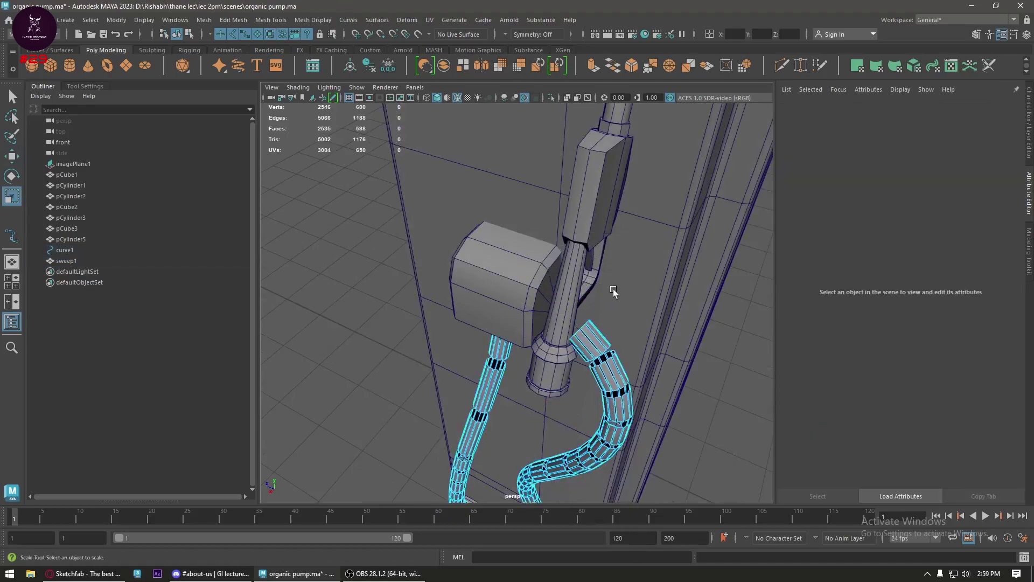
{"action": "left_click", "coordinate": [585, 334]}
{"action": "left_click_drag", "start_coordinate": [584, 334], "coordinate": [596, 288], "text": "alt"}
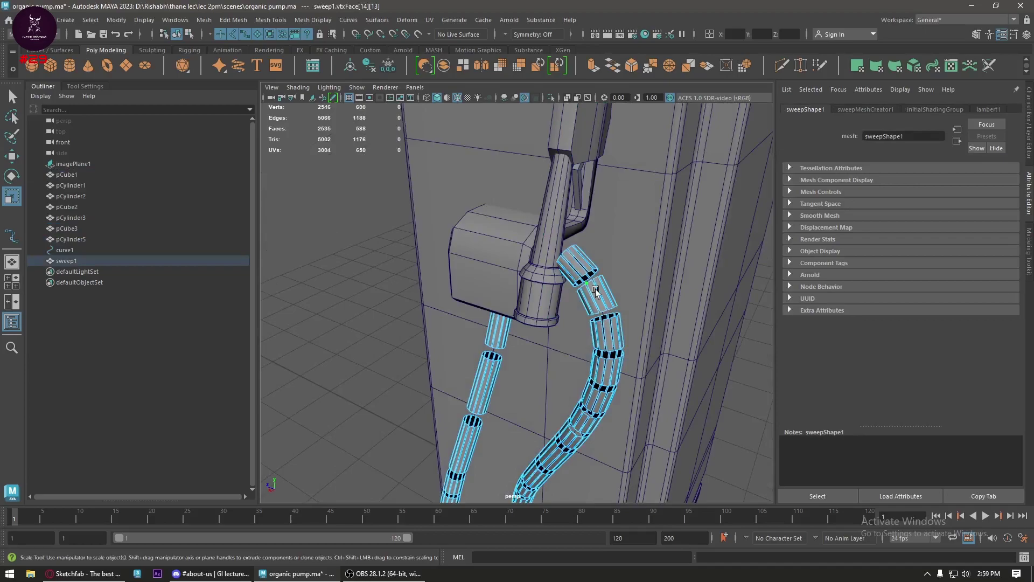
- Isolate the hose, select its top-end vertex ring, and enable Soft Select with falloff 0.065
{"action": "right_click_drag", "start_coordinate": [596, 289], "coordinate": [620, 226]}
{"action": "key", "text": "ctrl+1"}
{"action": "right_click_drag", "start_coordinate": [560, 242], "coordinate": [529, 235]}
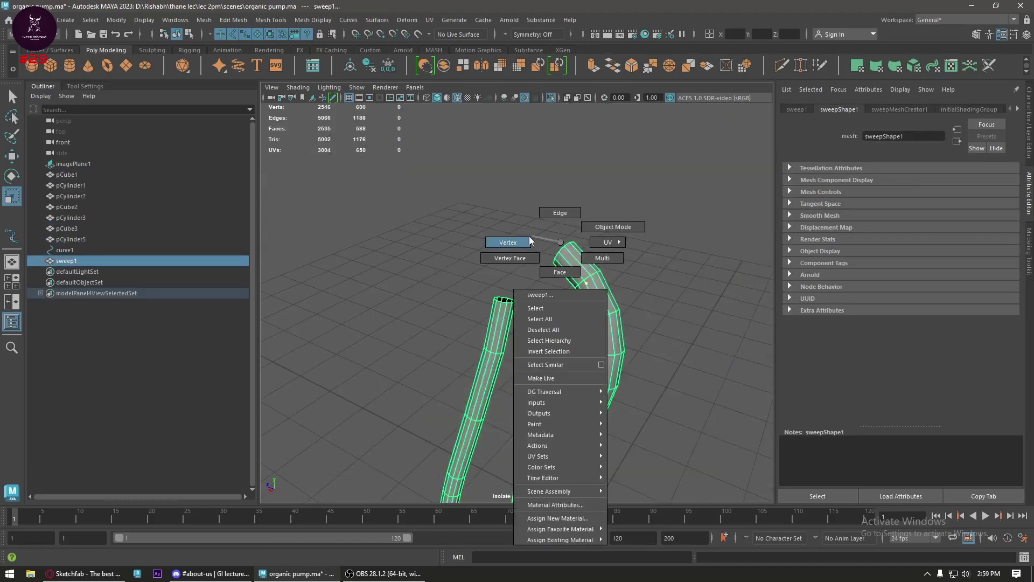
{"action": "mouse_move", "coordinate": [640, 184]}
{"action": "left_mouse_down"}
{"action": "mouse_move", "coordinate": [609, 266]}
{"action": "mouse_move", "coordinate": [692, 249]}
{"action": "mouse_move", "coordinate": [922, 522]}
{"action": "left_mouse_up"}
{"action": "key", "text": "b"}
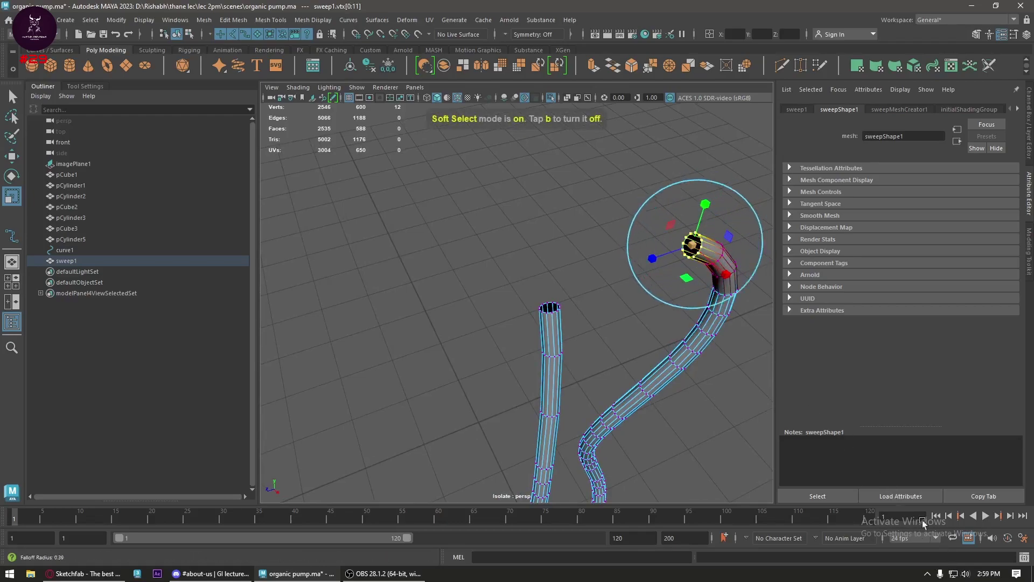
{"action": "mouse_move", "coordinate": [816, 337]}
{"action": "left_mouse_down"}
{"action": "mouse_move", "coordinate": [734, 277]}
{"action": "mouse_move", "coordinate": [889, 393]}
{"action": "left_mouse_up"}
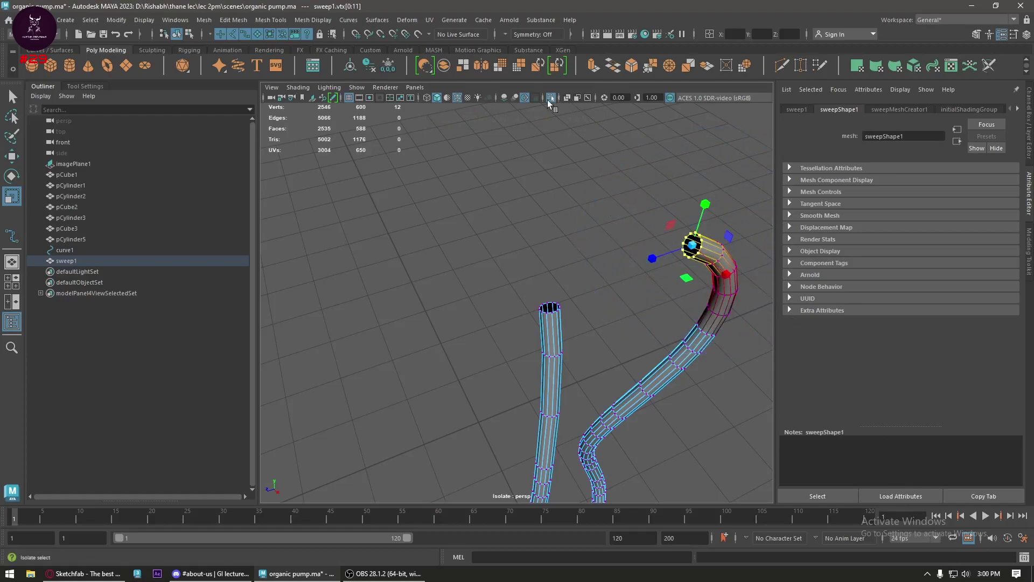
- Raise a lower vertex ring of the hose up into the nozzle fitting
{"action": "left_click", "coordinate": [548, 99]}
{"action": "mouse_move", "coordinate": [667, 188]}
{"action": "left_mouse_down", "text": "alt"}
{"action": "mouse_move", "coordinate": [389, 277]}
{"action": "mouse_move", "coordinate": [360, 260]}
{"action": "mouse_move", "coordinate": [384, 290]}
{"action": "mouse_move", "coordinate": [331, 272]}
{"action": "mouse_move", "coordinate": [302, 189]}
{"action": "mouse_move", "coordinate": [402, 237]}
{"action": "mouse_move", "coordinate": [431, 238]}
{"action": "mouse_move", "coordinate": [466, 195]}
{"action": "left_mouse_up", "text": "alt"}
{"action": "key", "text": "w"}
{"action": "left_click_drag", "start_coordinate": [426, 245], "coordinate": [487, 272]}
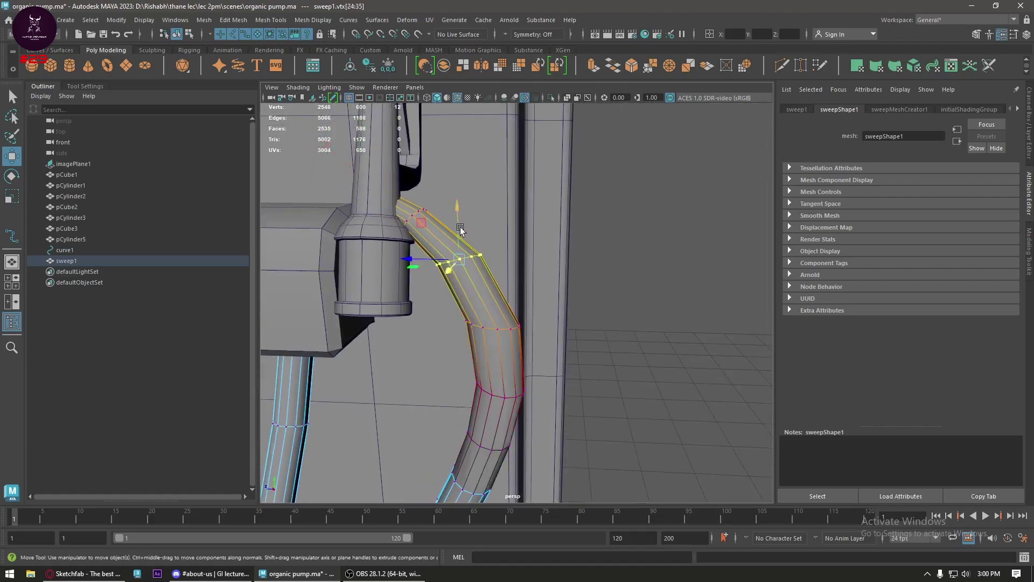
{"action": "mouse_move", "coordinate": [456, 226]}
{"action": "left_mouse_down"}
{"action": "mouse_move", "coordinate": [460, 204]}
{"action": "mouse_move", "coordinate": [641, 367]}
{"action": "left_mouse_up"}
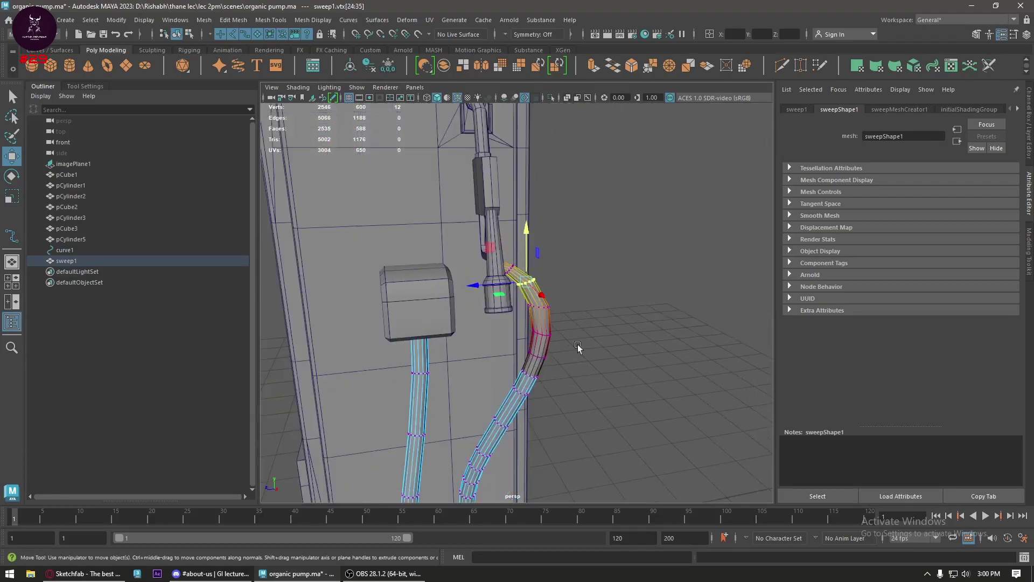
{"action": "mouse_move", "coordinate": [599, 258]}
{"action": "right_mouse_down"}
{"action": "mouse_move", "coordinate": [629, 254]}
{"action": "mouse_move", "coordinate": [641, 234]}
{"action": "right_mouse_up"}
- Switch to the front view and frame the pump against the reference image
{"action": "left_click", "coordinate": [653, 230]}
{"action": "key", "text": "f"}
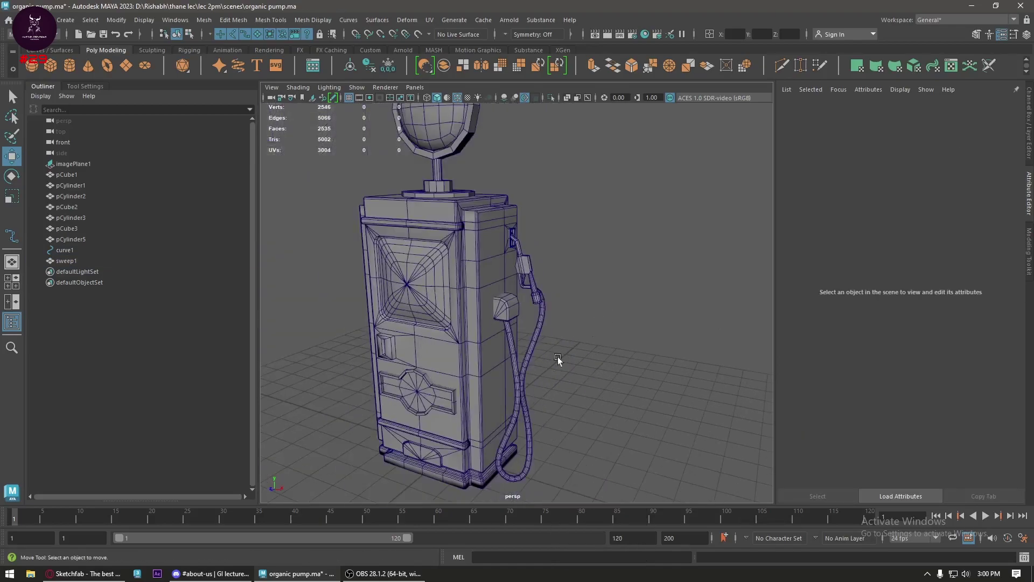
{"action": "mouse_move", "coordinate": [558, 356]}
{"action": "left_mouse_down", "text": "alt"}
{"action": "mouse_move", "coordinate": [630, 315]}
{"action": "mouse_move", "coordinate": [548, 346]}
{"action": "left_mouse_up", "text": "alt"}
{"action": "key", "text": "space"}
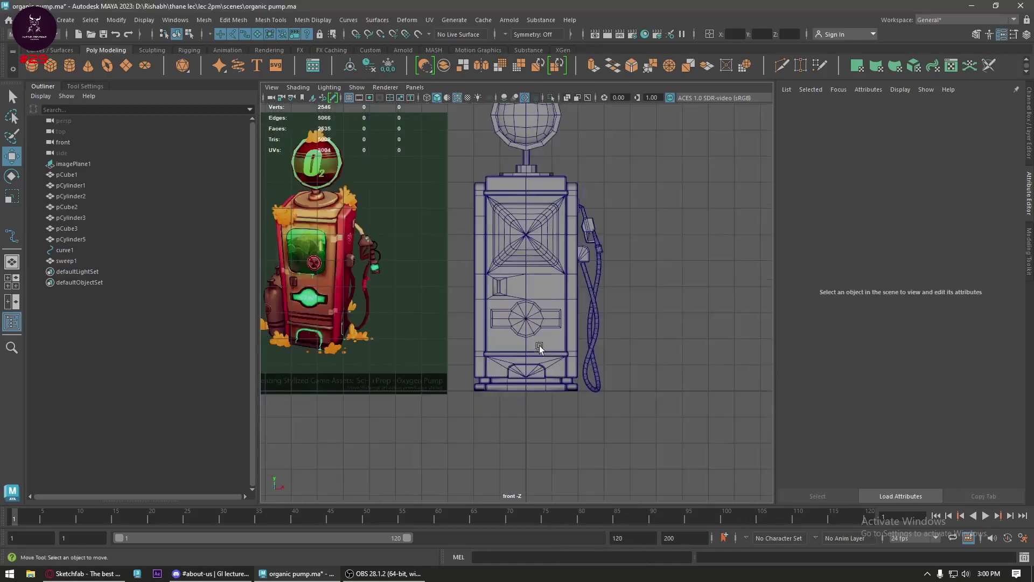
{"action": "middle_click_drag", "start_coordinate": [539, 344], "coordinate": [508, 326], "text": "alt"}
{"action": "scroll", "coordinate": [508, 326], "scroll_direction": "up", "scroll_amount": 3}
{"action": "middle_click_drag", "start_coordinate": [377, 308], "coordinate": [474, 308], "text": "alt"}
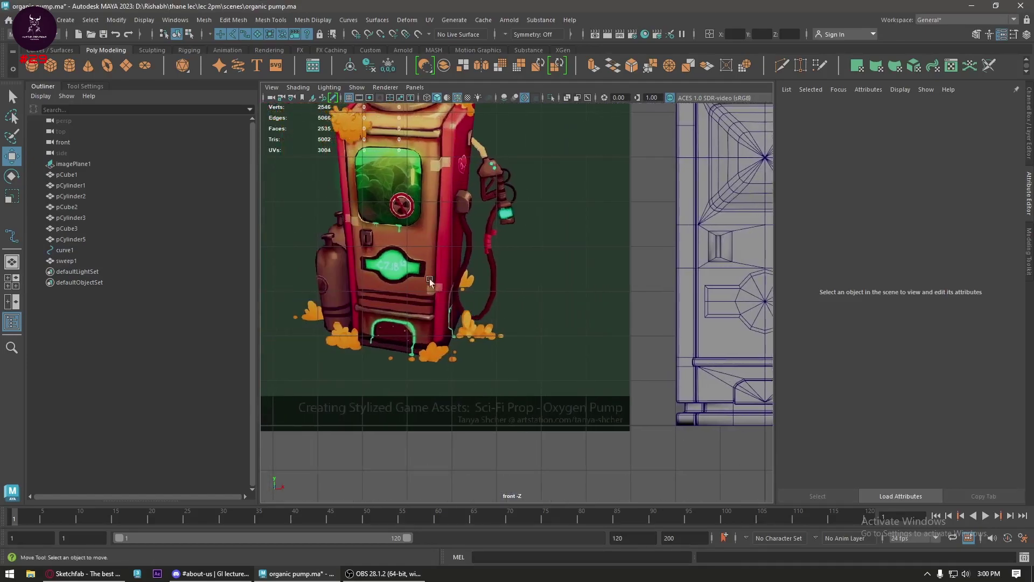
{"action": "middle_click_drag", "start_coordinate": [522, 272], "coordinate": [527, 319], "text": "alt"}
{"action": "scroll", "coordinate": [463, 312], "scroll_direction": "down", "scroll_amount": 2}
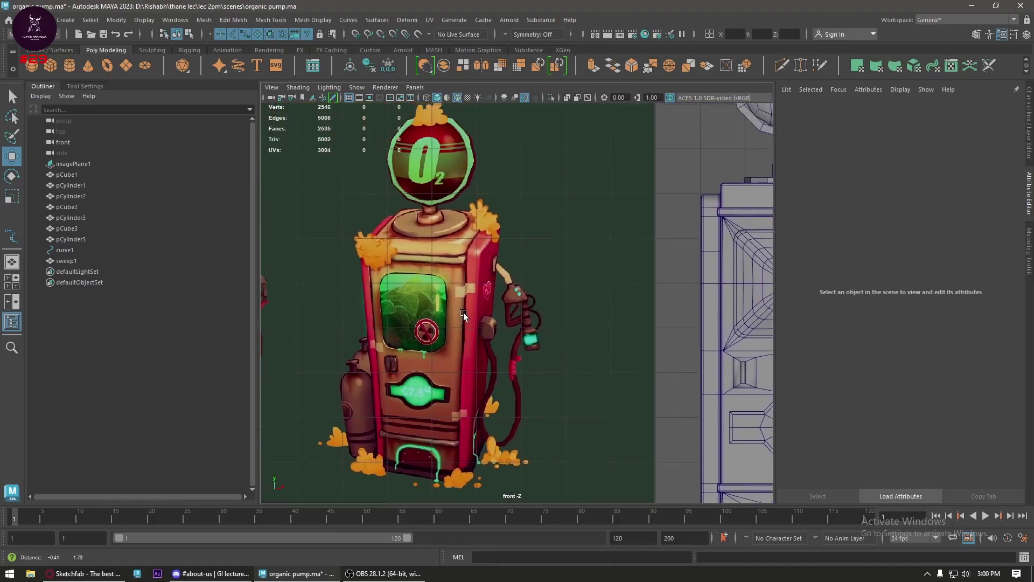
{"action": "mouse_move", "coordinate": [463, 313]}
{"action": "middle_mouse_down", "text": "alt"}
{"action": "mouse_move", "coordinate": [458, 325]}
{"action": "mouse_move", "coordinate": [538, 333]}
{"action": "middle_mouse_up", "text": "alt"}
{"action": "scroll", "coordinate": [508, 311], "scroll_direction": "up", "scroll_amount": 2}
{"action": "scroll", "coordinate": [422, 275], "scroll_direction": "up", "scroll_amount": 2}
{"action": "scroll", "coordinate": [423, 276], "scroll_direction": "up", "scroll_amount": 2}
{"action": "scroll", "coordinate": [499, 283], "scroll_direction": "up", "scroll_amount": 1}
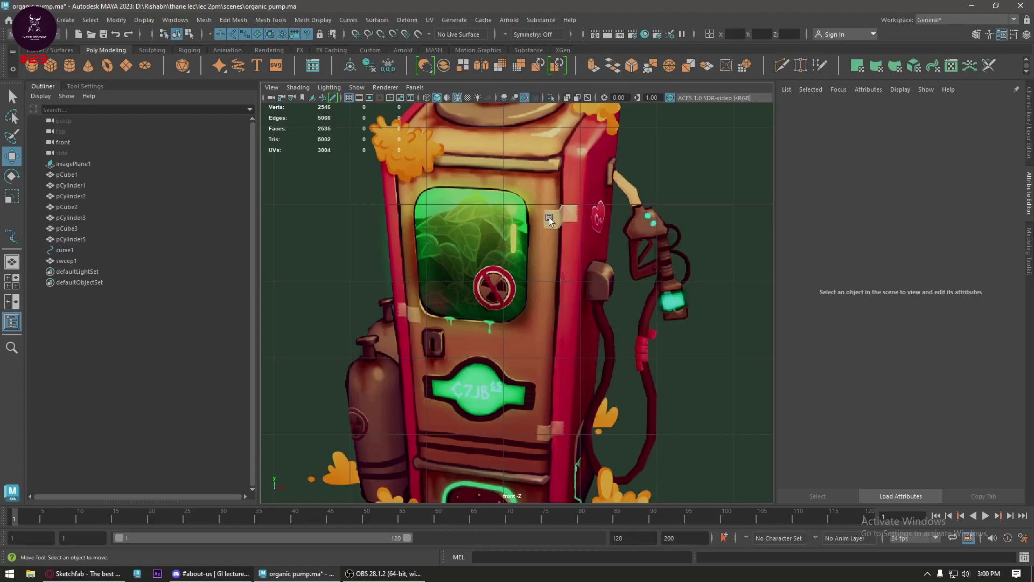
{"action": "scroll", "coordinate": [667, 239], "scroll_direction": "down", "scroll_amount": 4}
{"action": "middle_click_drag", "start_coordinate": [624, 263], "coordinate": [531, 275], "text": "alt"}
{"action": "scroll", "coordinate": [531, 275], "scroll_direction": "up", "scroll_amount": 3}
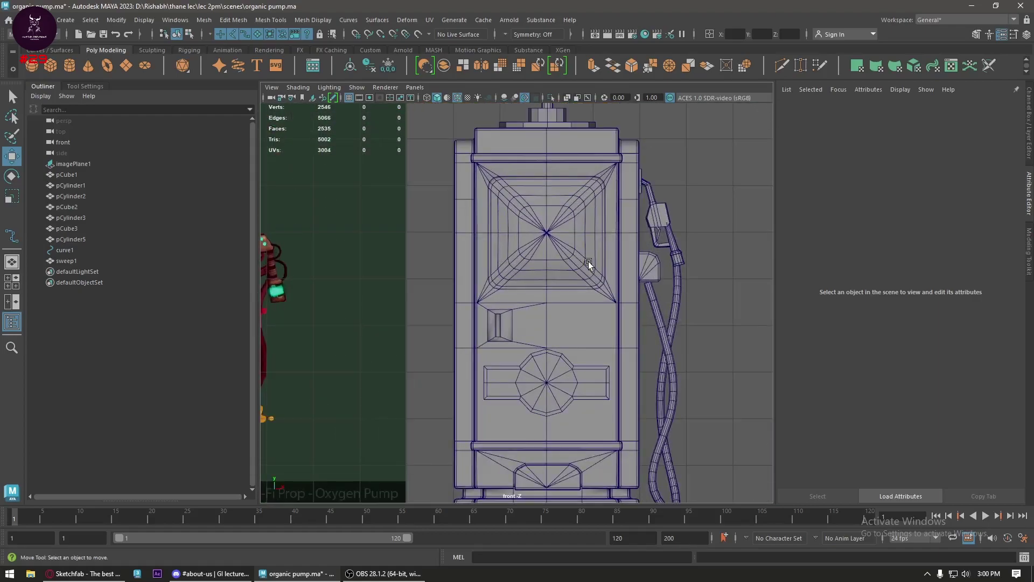
{"action": "middle_click_drag", "start_coordinate": [588, 260], "coordinate": [450, 315], "text": "alt"}
{"action": "scroll", "coordinate": [474, 279], "scroll_direction": "up", "scroll_amount": 1}
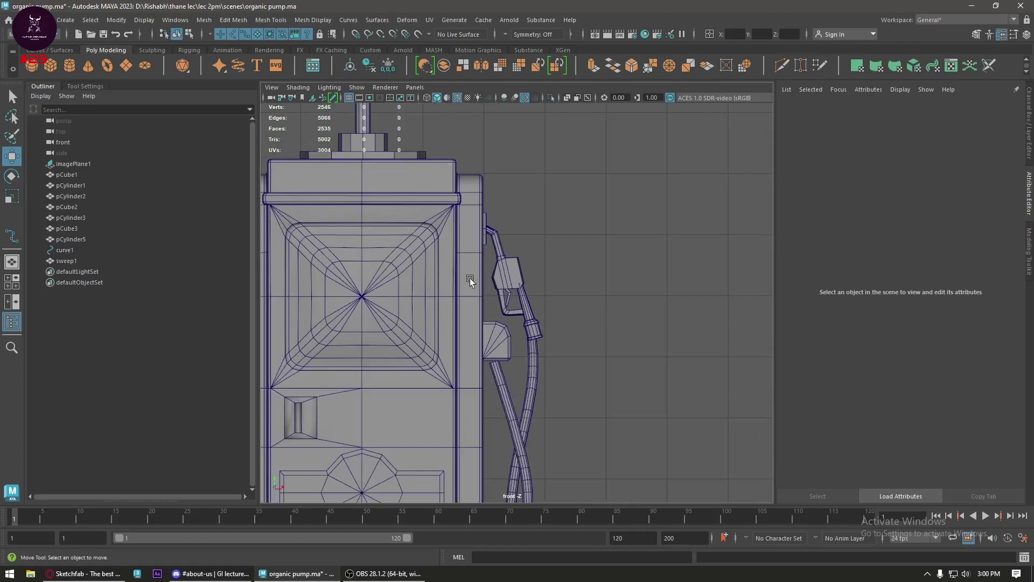
- Select the pump body and orbit around it in perspective to inspect its sides
{"action": "left_click", "coordinate": [469, 278]}
{"action": "key", "text": "space"}
{"action": "left_click_drag", "start_coordinate": [469, 278], "coordinate": [431, 280]}
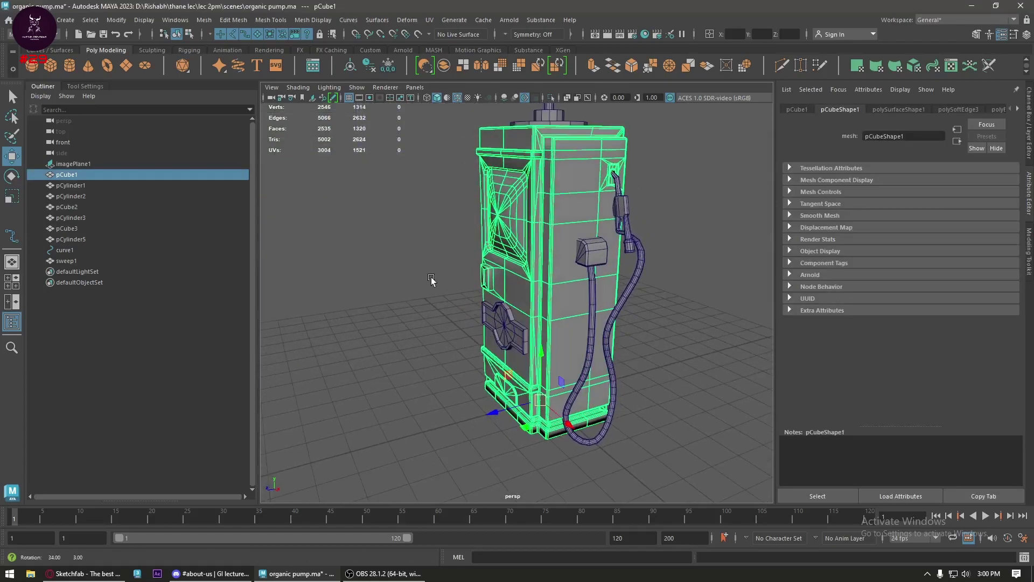
{"action": "scroll", "coordinate": [431, 279], "scroll_direction": "up", "scroll_amount": 3}
{"action": "left_click_drag", "start_coordinate": [598, 212], "coordinate": [521, 322], "text": "alt"}
{"action": "scroll", "coordinate": [477, 291], "scroll_direction": "up", "scroll_amount": 3}
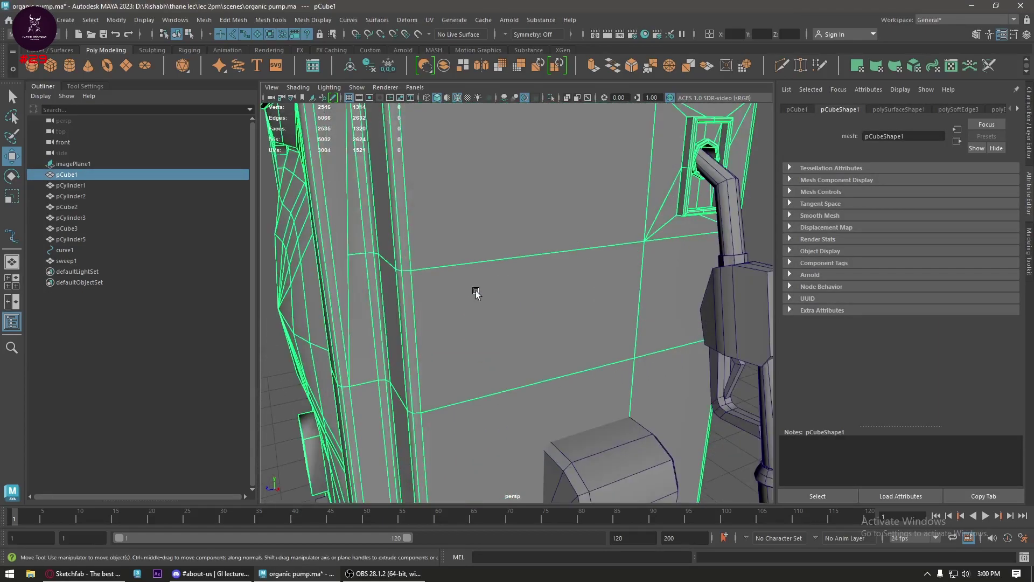
{"action": "mouse_move", "coordinate": [476, 290]}
{"action": "left_mouse_down", "text": "alt"}
{"action": "mouse_move", "coordinate": [396, 295]}
{"action": "mouse_move", "coordinate": [405, 293]}
{"action": "left_mouse_up", "text": "alt"}
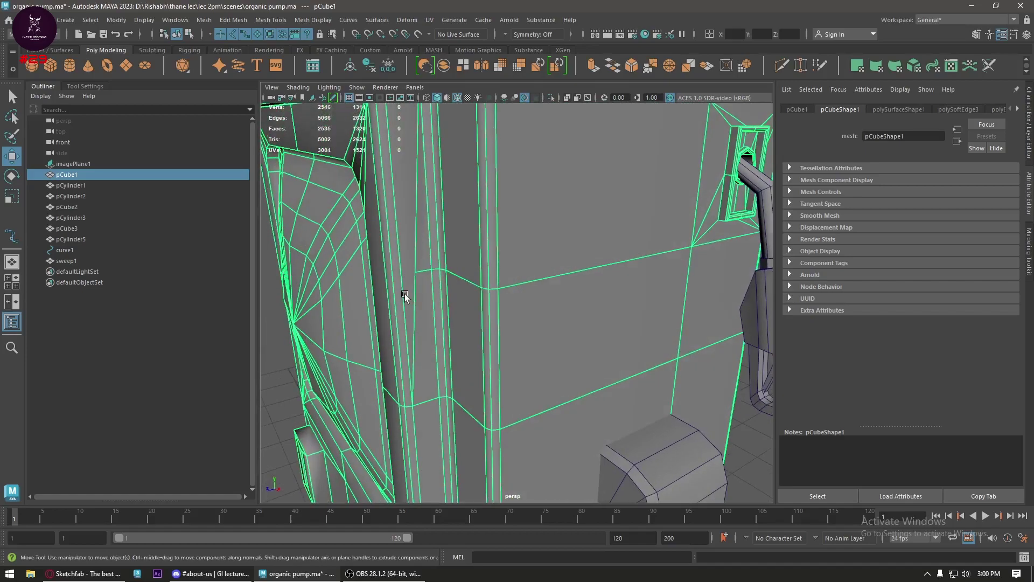
{"action": "scroll", "coordinate": [405, 293], "scroll_direction": "down", "scroll_amount": 3}
{"action": "right_click_drag", "start_coordinate": [477, 253], "coordinate": [440, 245]}
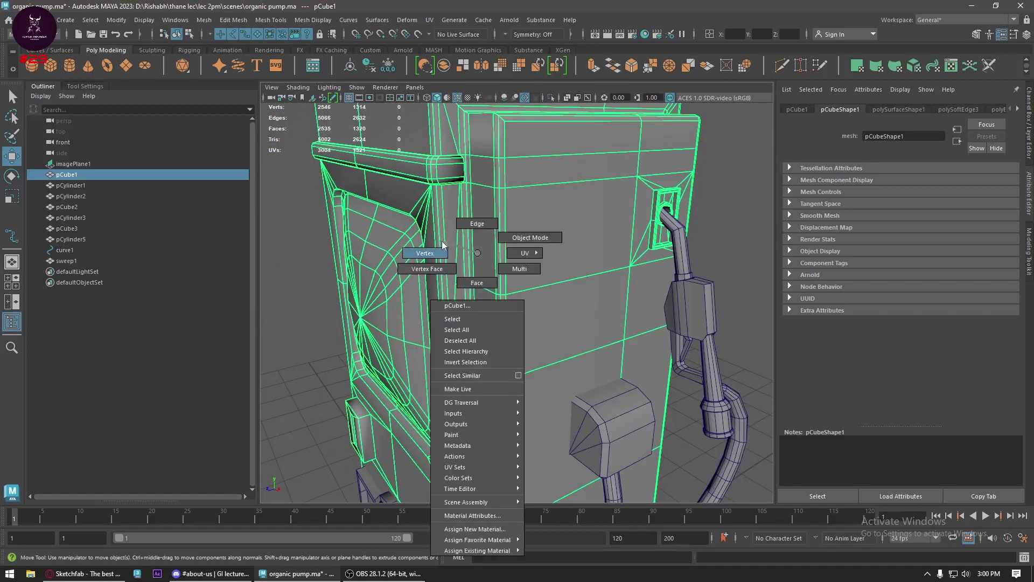
{"action": "left_click_drag", "start_coordinate": [477, 257], "coordinate": [584, 273], "text": "alt"}
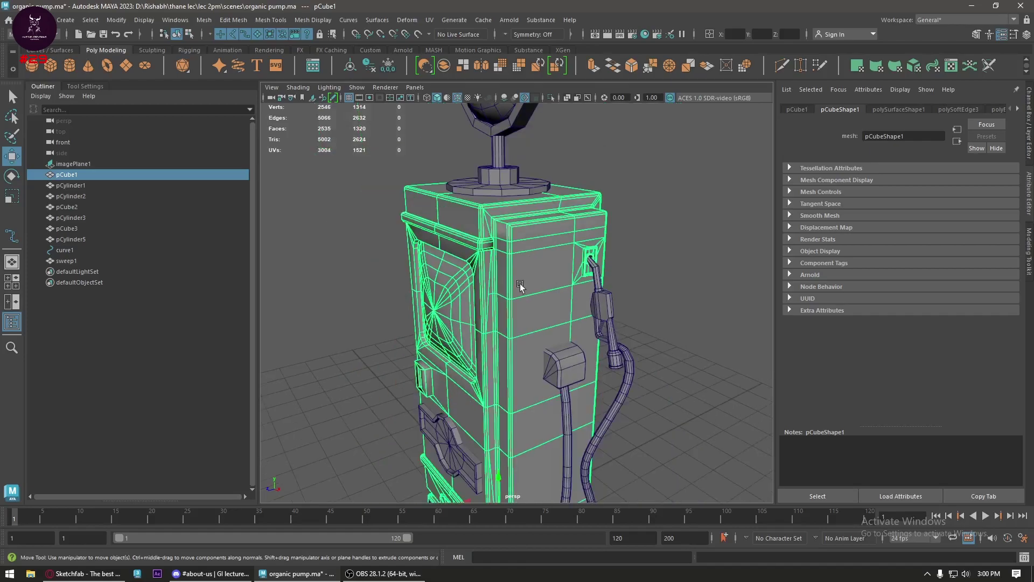
{"action": "scroll", "coordinate": [699, 245], "scroll_direction": "down", "scroll_amount": 3}
{"action": "left_click", "coordinate": [699, 244]}
{"action": "scroll", "coordinate": [658, 302], "scroll_direction": "down", "scroll_amount": 2}
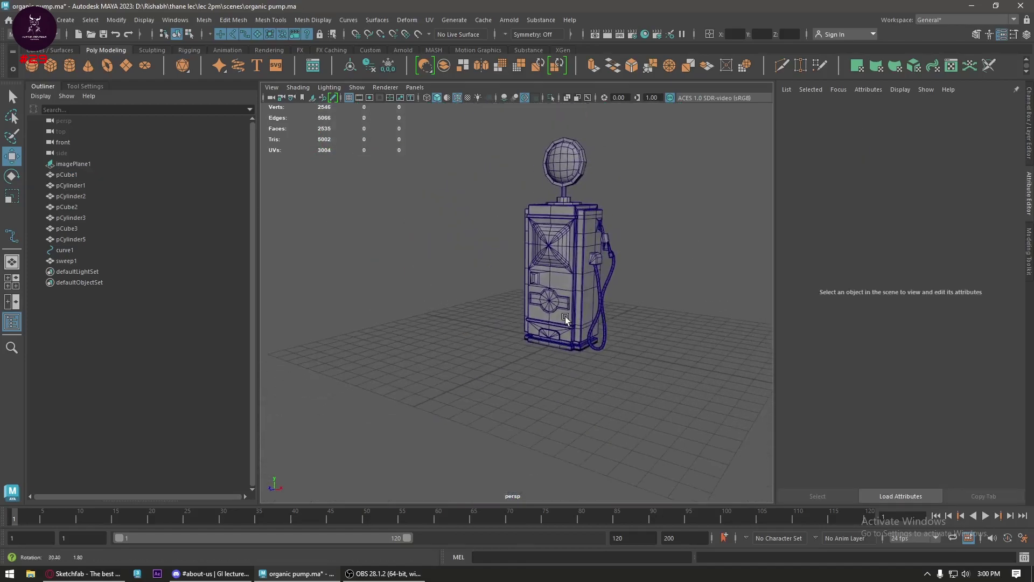
- Return to the front view beside the reference picture and pick the Poly Cylinder tool
{"action": "key", "text": "space"}
{"action": "left_click_drag", "start_coordinate": [566, 301], "coordinate": [565, 335]}
{"action": "middle_click_drag", "start_coordinate": [426, 341], "coordinate": [490, 295], "text": "alt"}
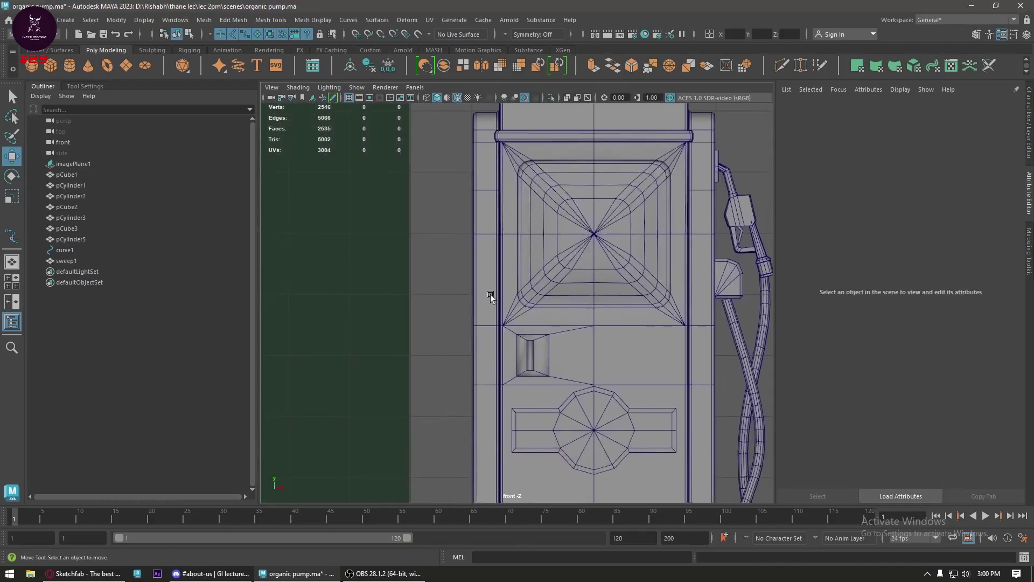
{"action": "scroll", "coordinate": [490, 294], "scroll_direction": "down", "scroll_amount": 3}
{"action": "middle_click_drag", "start_coordinate": [418, 319], "coordinate": [467, 269], "text": "alt"}
{"action": "scroll", "coordinate": [467, 269], "scroll_direction": "up", "scroll_amount": 3}
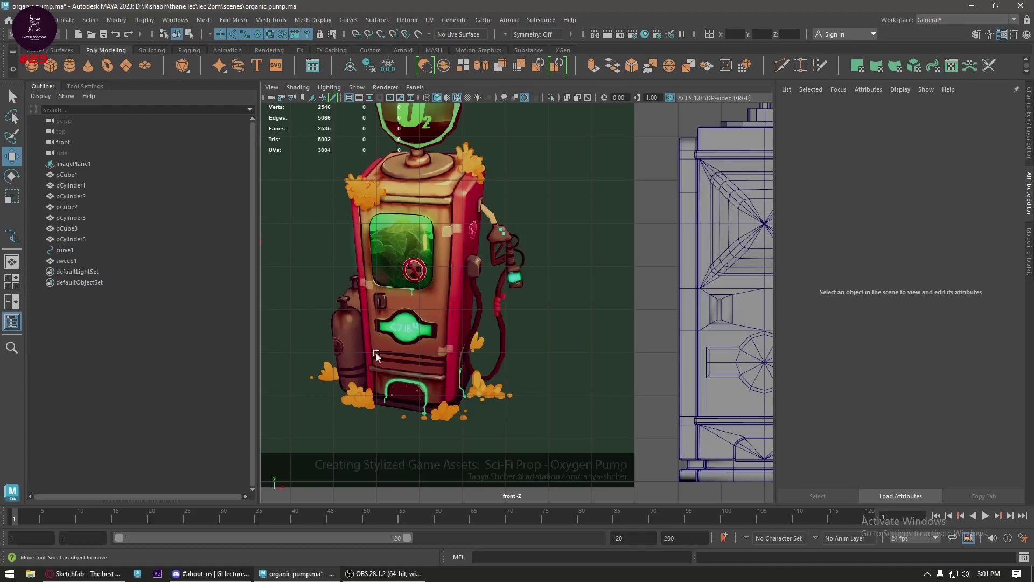
{"action": "scroll", "coordinate": [449, 264], "scroll_direction": "down", "scroll_amount": 2}
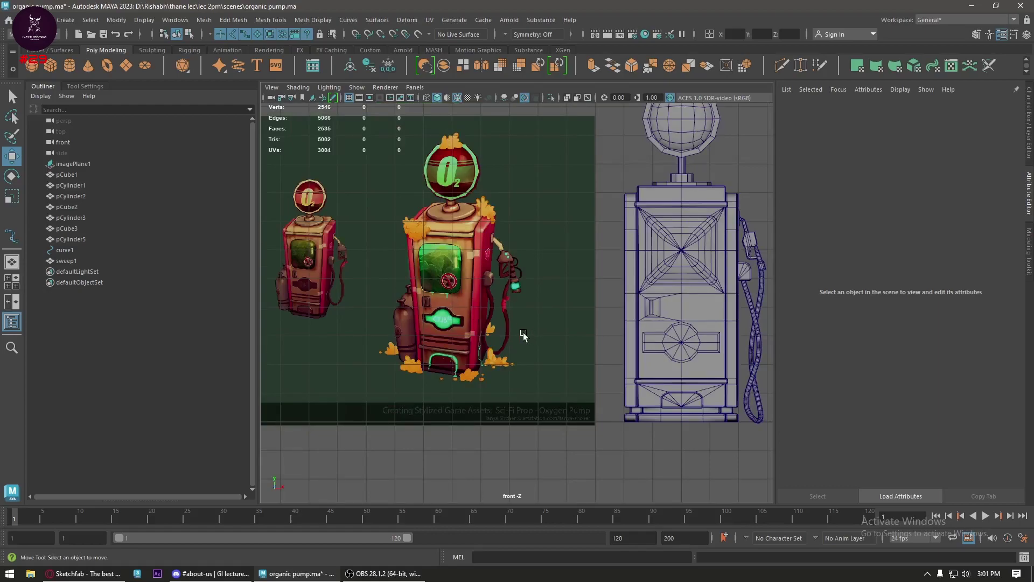
{"action": "middle_click_drag", "start_coordinate": [523, 332], "coordinate": [449, 265], "text": "alt"}
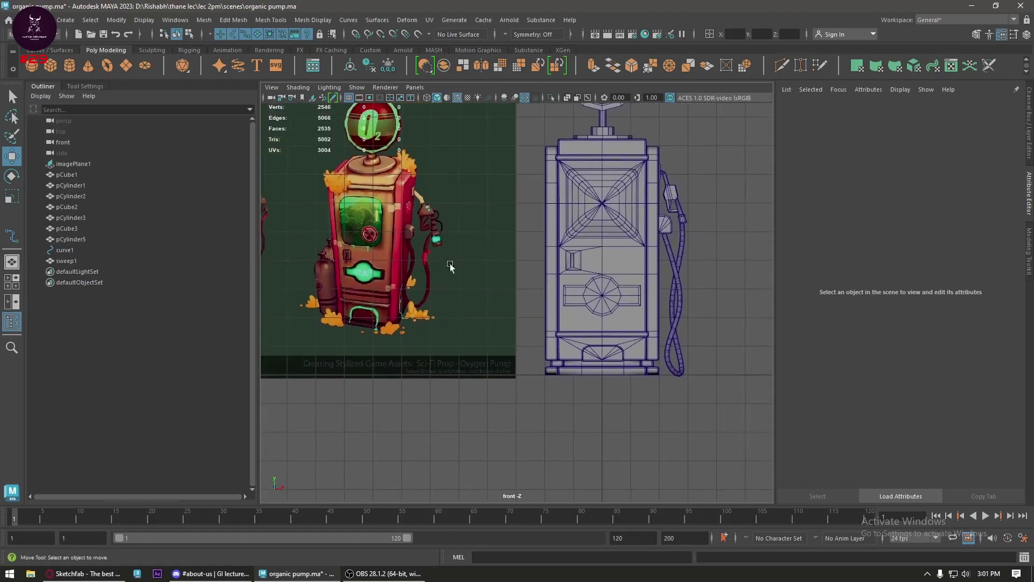
{"action": "left_click", "coordinate": [70, 65]}
{"action": "middle_click_drag", "start_coordinate": [594, 292], "coordinate": [365, 241], "text": "alt"}
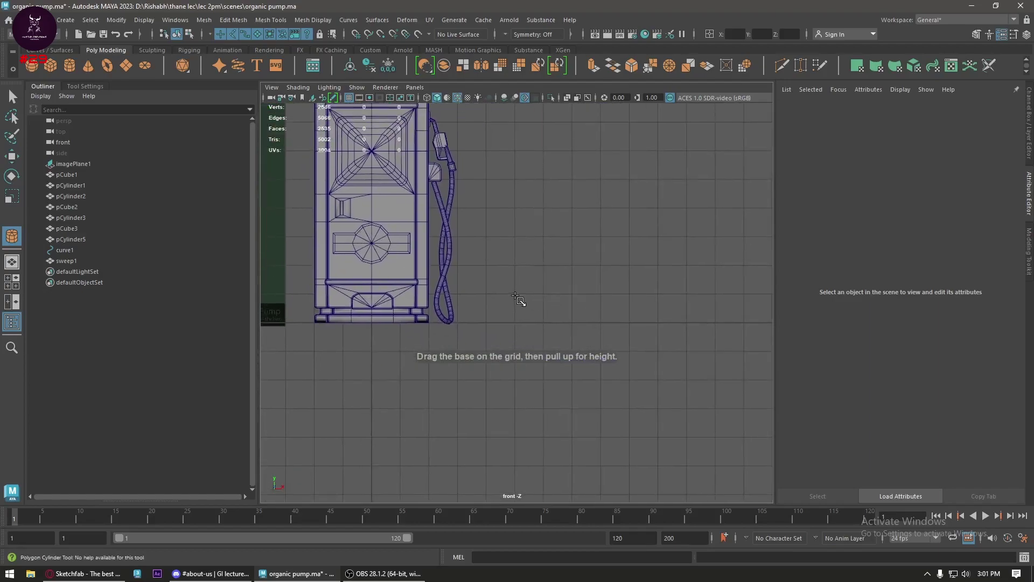
- Draw an upright poly cylinder right of the pump with 12 axis subdivisions
{"action": "left_click_drag", "start_coordinate": [515, 295], "coordinate": [536, 307]}
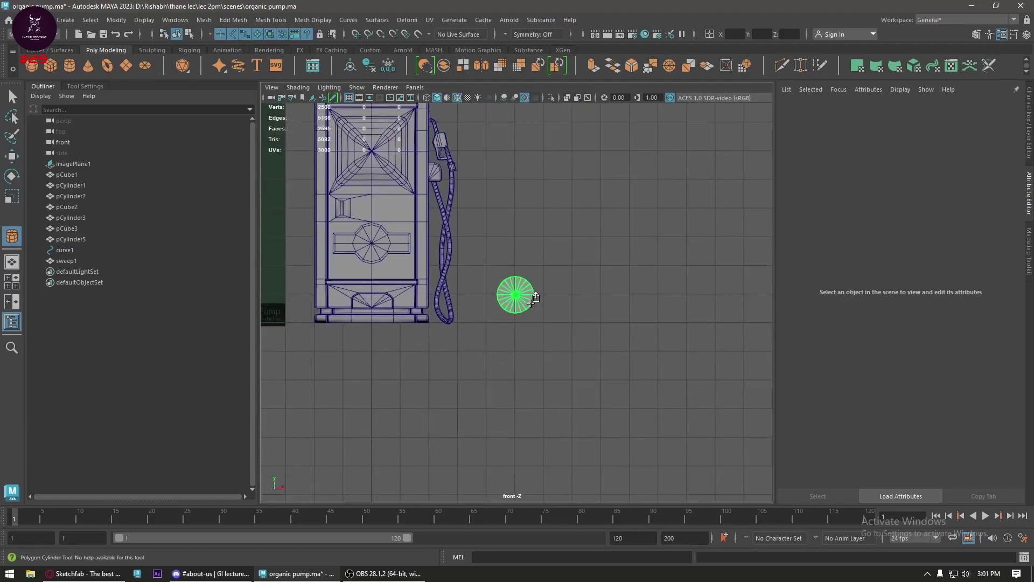
{"action": "mouse_move", "coordinate": [535, 157]}
{"action": "left_mouse_down"}
{"action": "mouse_move", "coordinate": [514, 278]}
{"action": "mouse_move", "coordinate": [545, 468]}
{"action": "left_mouse_up"}
{"action": "key", "text": "e"}
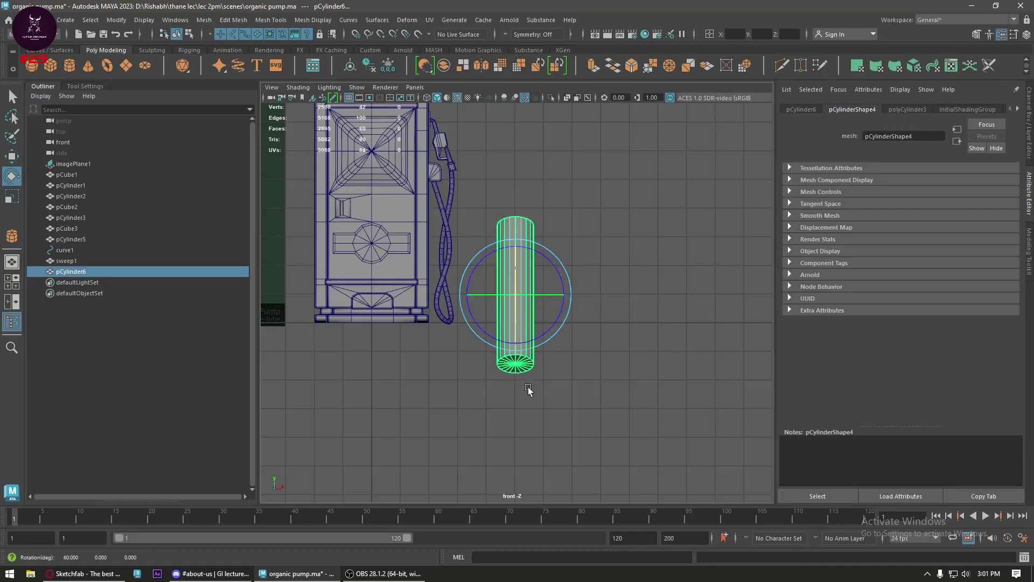
{"action": "left_click", "coordinate": [1029, 115]}
{"action": "type", "text": "1"}
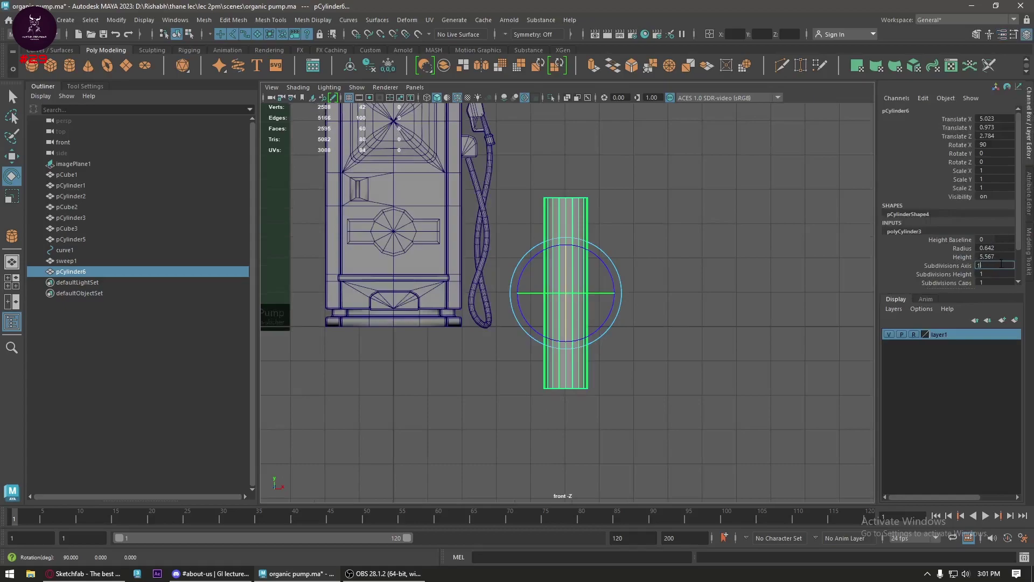
{"action": "type", "text": "2"}
{"action": "key", "text": "Return"}
- Scale the new cylinder down uniformly to 0.355
{"action": "left_click", "coordinate": [679, 269]}
{"action": "mouse_move", "coordinate": [622, 354]}
{"action": "middle_mouse_down", "text": "alt"}
{"action": "mouse_move", "coordinate": [779, 354]}
{"action": "mouse_move", "coordinate": [750, 327]}
{"action": "middle_mouse_up", "text": "alt"}
{"action": "left_click", "coordinate": [760, 330]}
{"action": "scroll", "coordinate": [739, 341], "scroll_direction": "down", "scroll_amount": 2}
{"action": "key", "text": "r"}
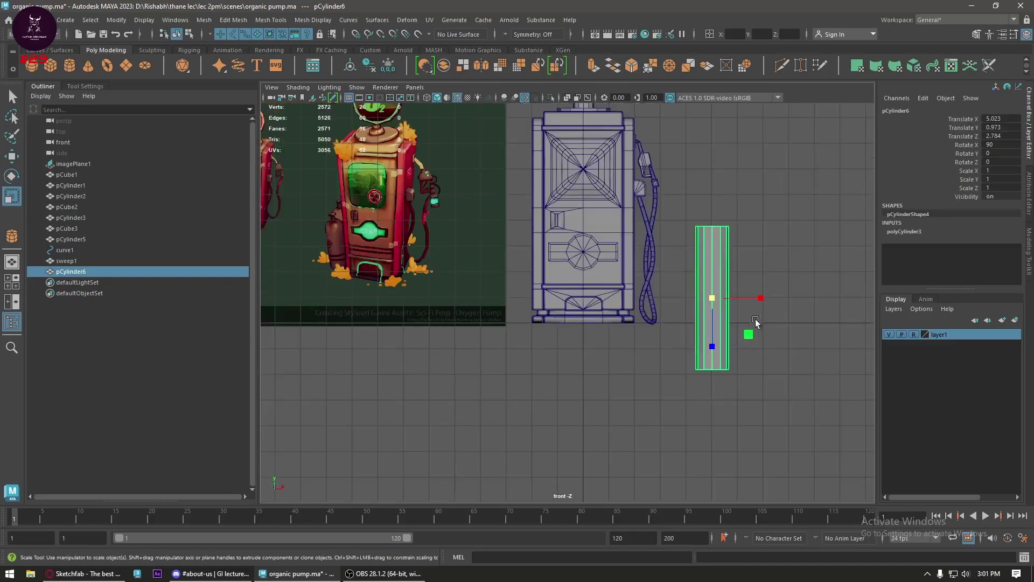
{"action": "left_click_drag", "start_coordinate": [717, 299], "coordinate": [668, 314]}
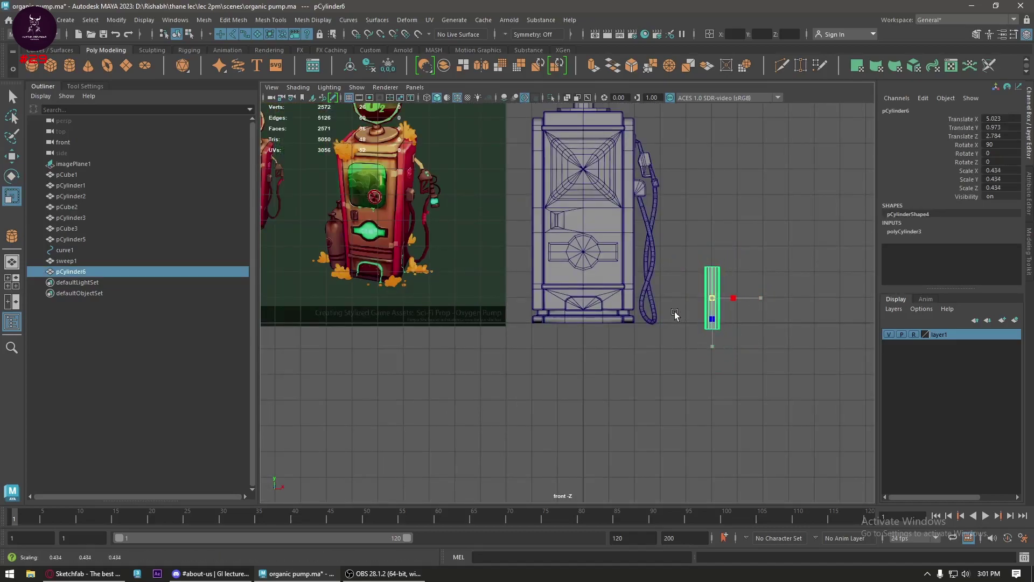
{"action": "key", "text": "w"}
- Increase the cylinder's Radius to 1.542 in its construction inputs
{"action": "left_click", "coordinate": [911, 233]}
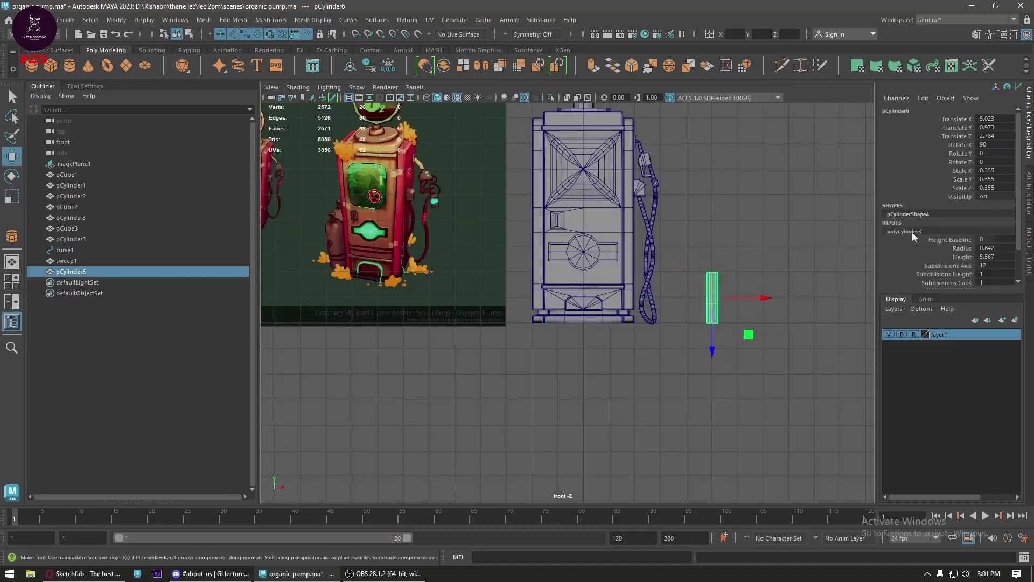
{"action": "left_click", "coordinate": [962, 248]}
{"action": "middle_click_drag", "start_coordinate": [781, 262], "coordinate": [787, 265]}
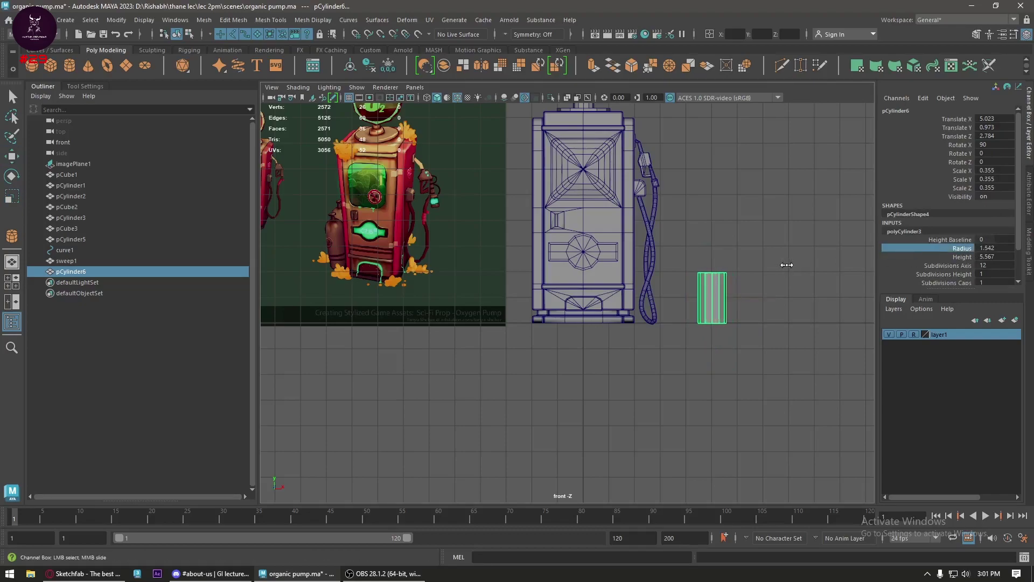
{"action": "scroll", "coordinate": [786, 268], "scroll_direction": "up", "scroll_amount": 2}
{"action": "scroll", "coordinate": [680, 233], "scroll_direction": "up", "scroll_amount": 2}
{"action": "scroll", "coordinate": [678, 232], "scroll_direction": "up", "scroll_amount": 2}
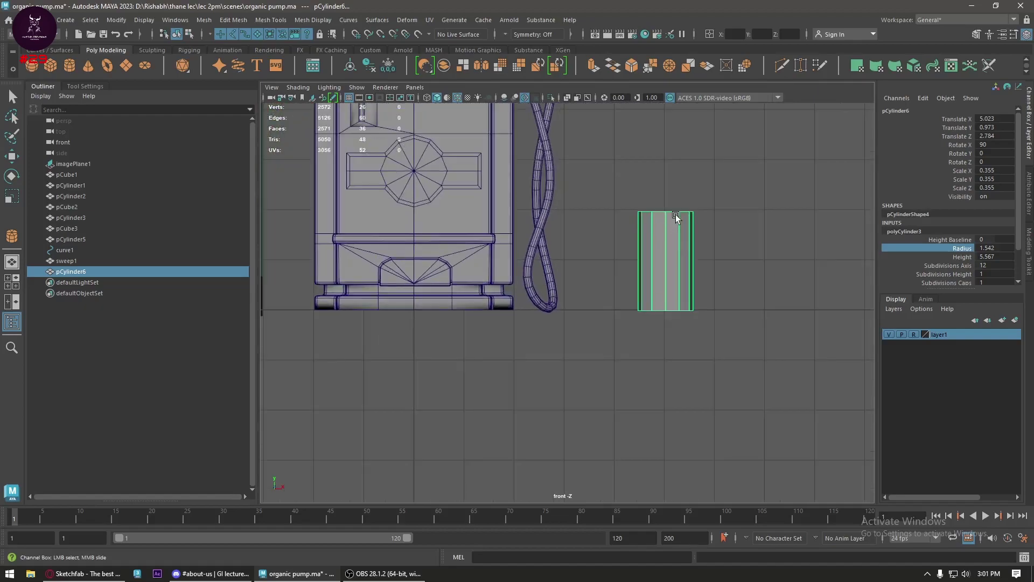
- Select the cylinder's top row of vertices in vertex mode
{"action": "right_click", "coordinate": [677, 232]}
{"action": "left_click", "coordinate": [676, 243]}
{"action": "right_click", "coordinate": [673, 223]}
{"action": "left_click", "coordinate": [623, 210]}
{"action": "left_click_drag", "start_coordinate": [593, 176], "coordinate": [755, 235]}
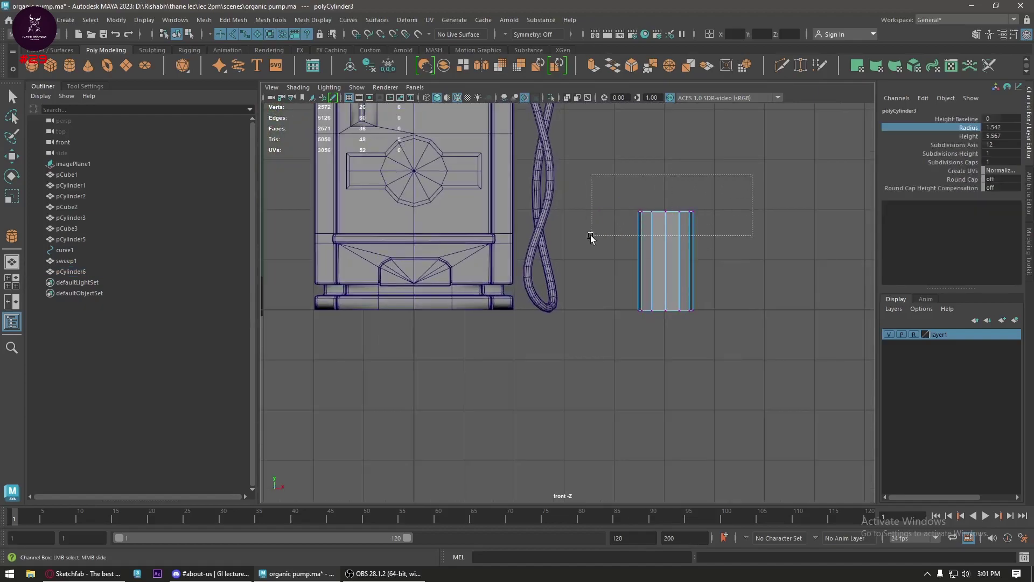
- Raise the top vertices to make the cylinder taller, then return to object mode
{"action": "key", "text": "w"}
{"action": "left_click_drag", "start_coordinate": [668, 235], "coordinate": [663, 205]}
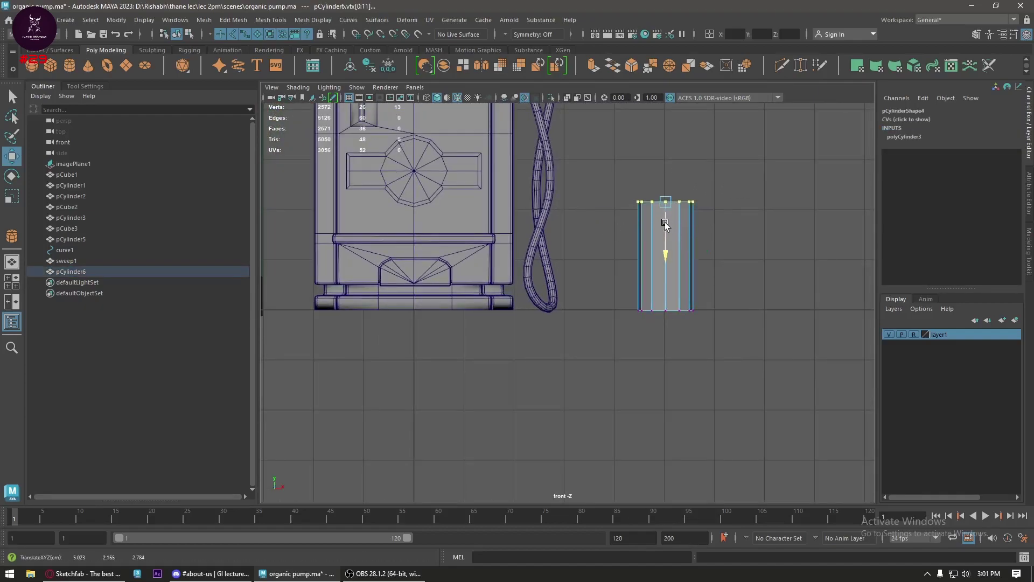
{"action": "right_click", "coordinate": [666, 202]}
{"action": "left_click", "coordinate": [717, 155]}
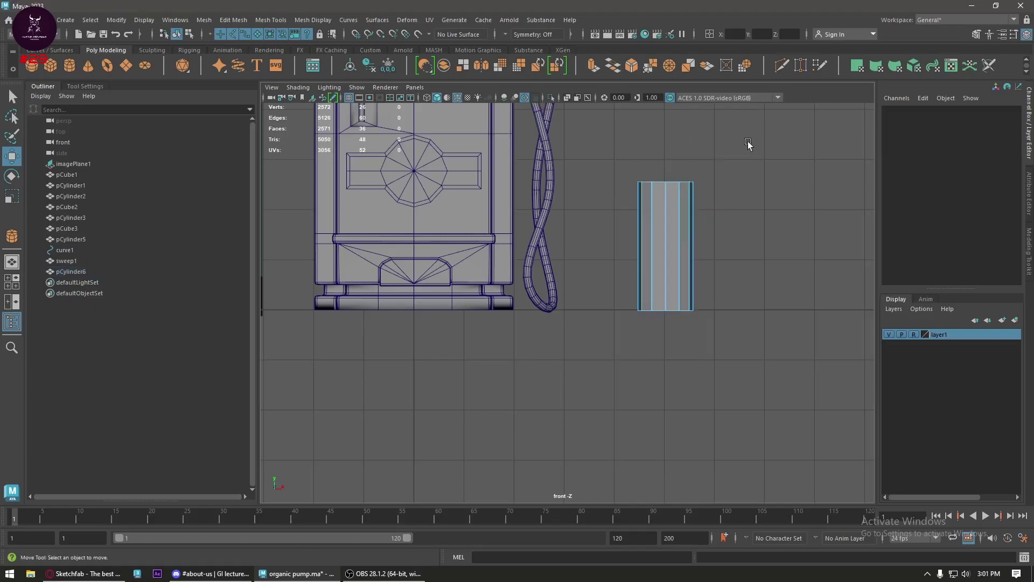
- Extrude the top faces, pinch them into a cone, and extrude a narrow neck upward
{"action": "scroll", "coordinate": [684, 196], "scroll_direction": "up", "scroll_amount": 1}
{"action": "middle_click_drag", "start_coordinate": [684, 196], "coordinate": [590, 270], "text": "alt"}
{"action": "scroll", "coordinate": [641, 215], "scroll_direction": "up", "scroll_amount": 2}
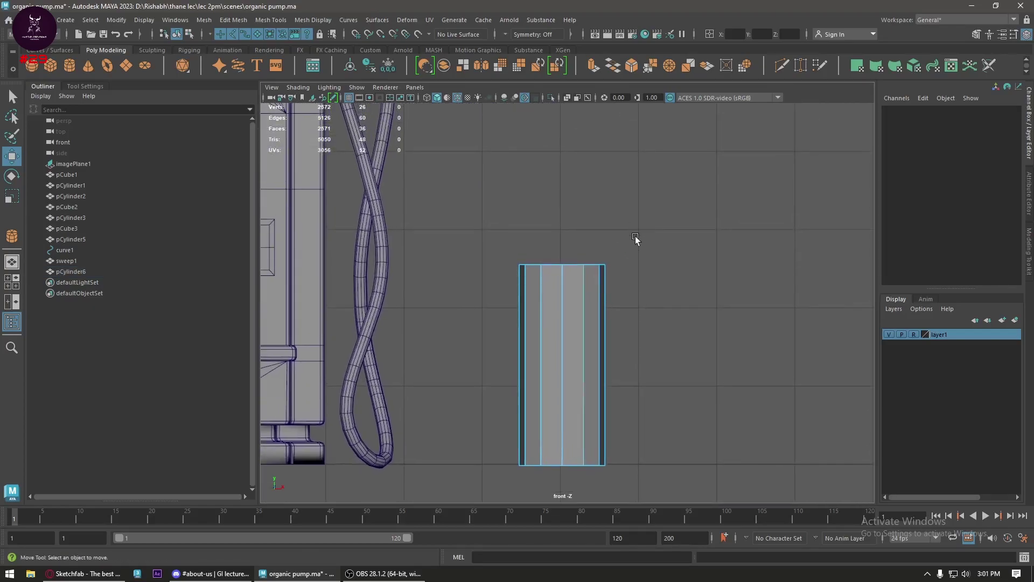
{"action": "scroll", "coordinate": [638, 233], "scroll_direction": "up", "scroll_amount": 2}
{"action": "key", "text": "F11"}
{"action": "left_click_drag", "start_coordinate": [778, 353], "coordinate": [307, 500]}
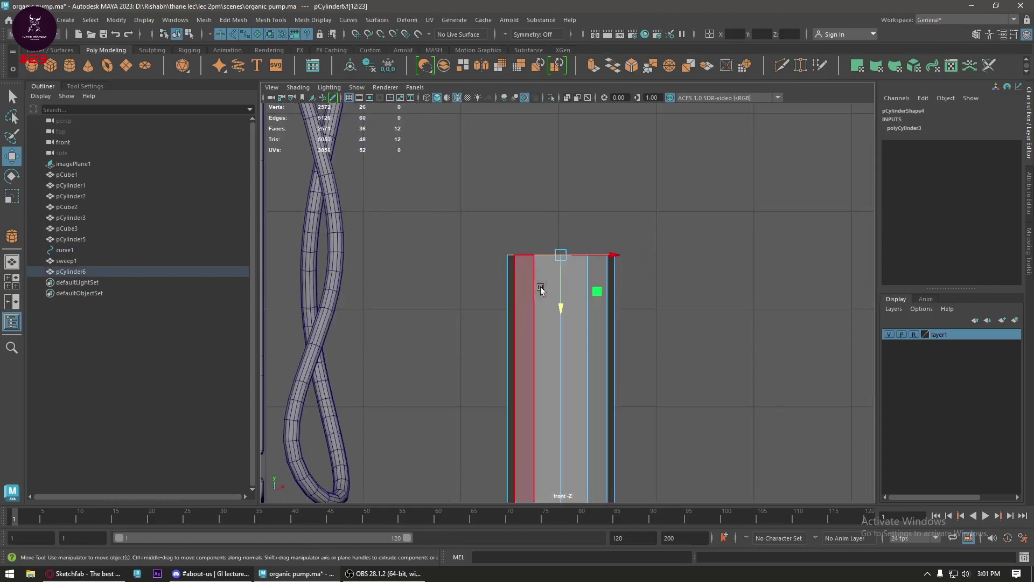
{"action": "left_click_drag", "start_coordinate": [560, 305], "coordinate": [560, 276], "text": "shift"}
{"action": "key", "text": "r"}
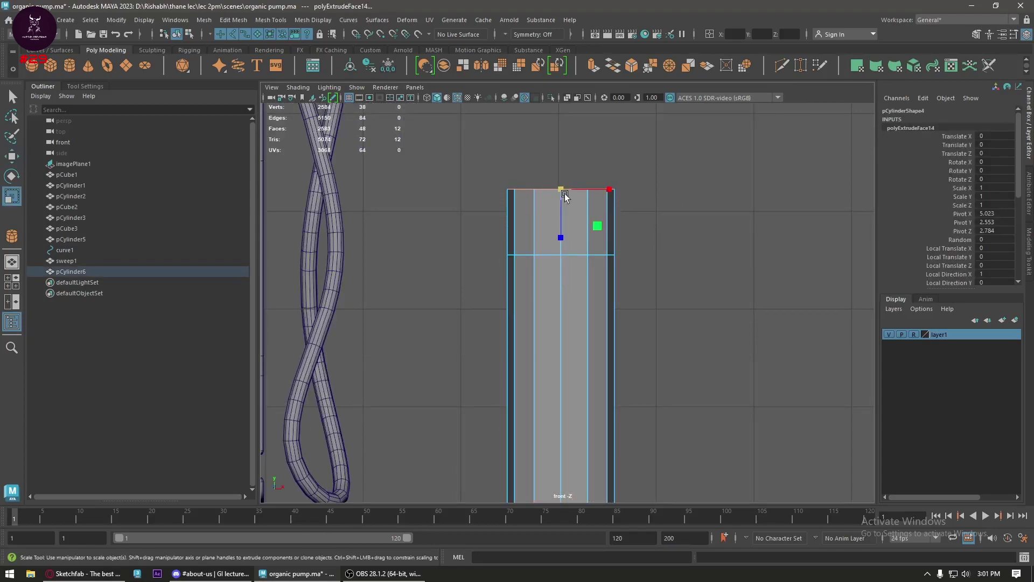
{"action": "left_click_drag", "start_coordinate": [564, 193], "coordinate": [489, 237]}
{"action": "key", "text": "w"}
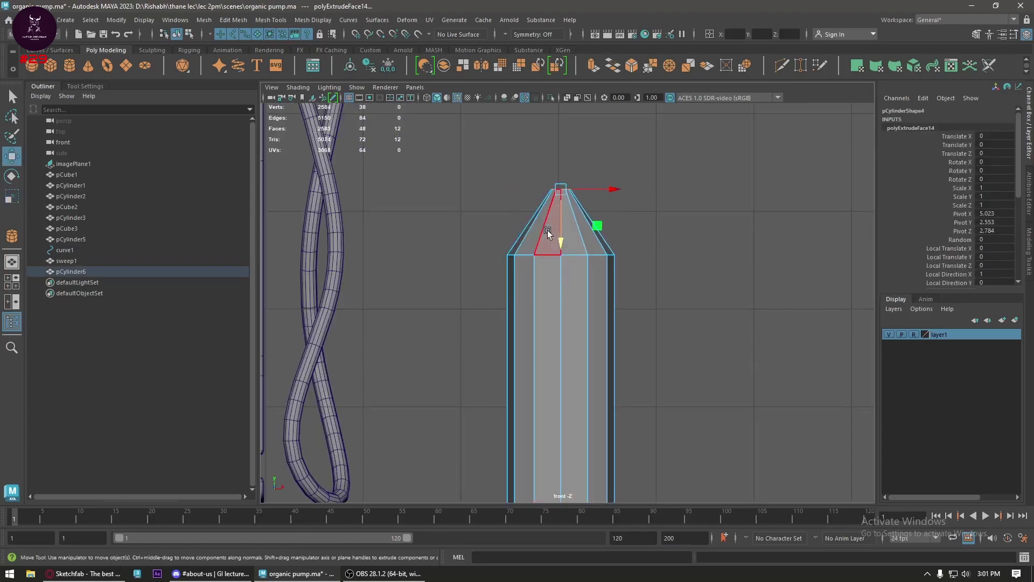
{"action": "left_click_drag", "start_coordinate": [562, 243], "coordinate": [561, 224], "text": "shift"}
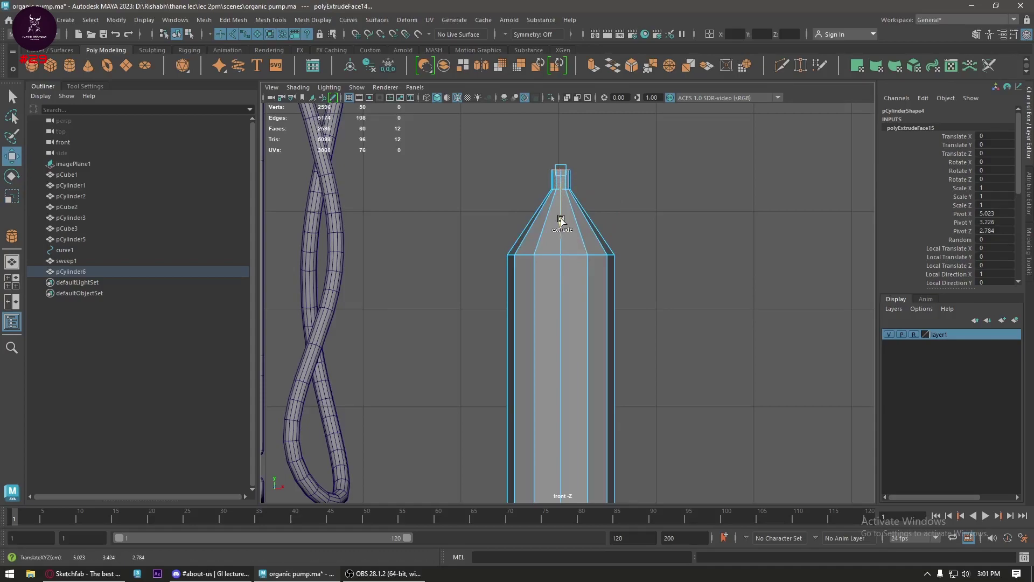
- Add an edge loop across the cone, scale the shoulder loop outward, and bevel it
{"action": "scroll", "coordinate": [563, 215], "scroll_direction": "up", "scroll_amount": 2}
{"action": "middle_click_drag", "start_coordinate": [564, 211], "coordinate": [562, 219], "text": "alt"}
{"action": "right_click_drag", "start_coordinate": [561, 220], "coordinate": [561, 195]}
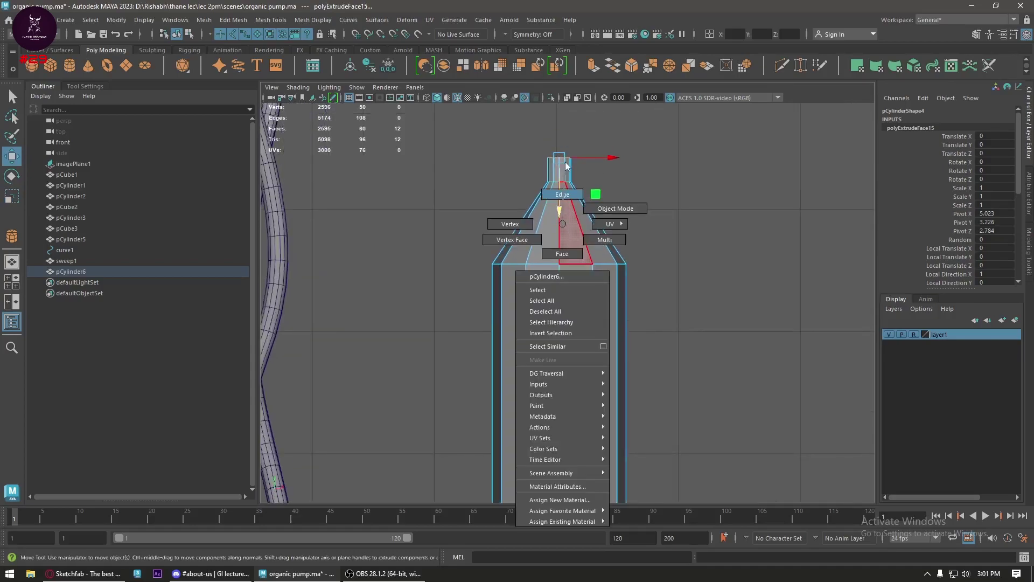
{"action": "left_click_drag", "start_coordinate": [658, 204], "coordinate": [454, 230]}
{"action": "right_click_drag", "start_coordinate": [631, 221], "coordinate": [642, 402], "text": "shift"}
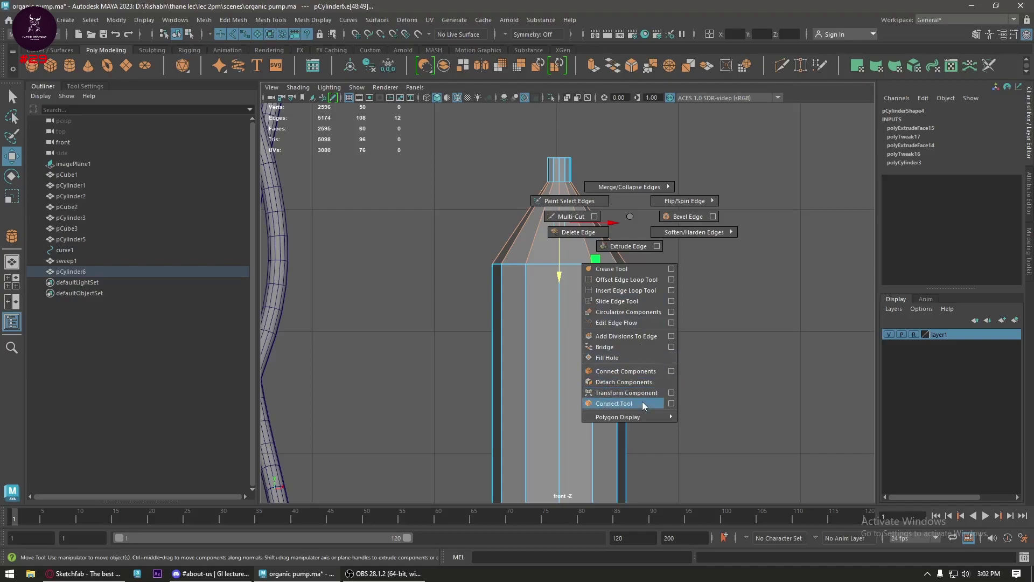
{"action": "key", "text": "r"}
{"action": "left_click_drag", "start_coordinate": [559, 223], "coordinate": [586, 238]}
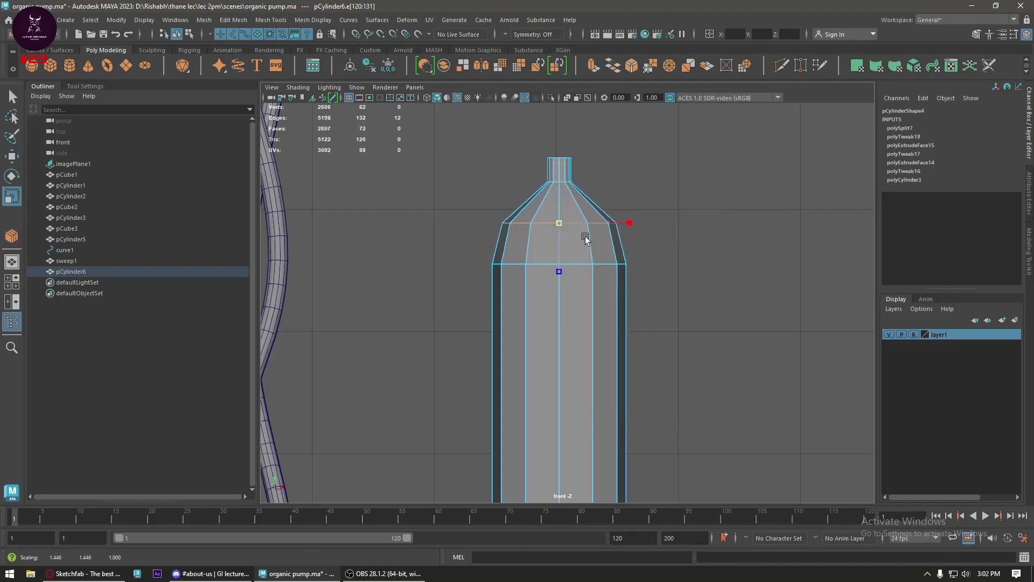
{"action": "key", "text": "w"}
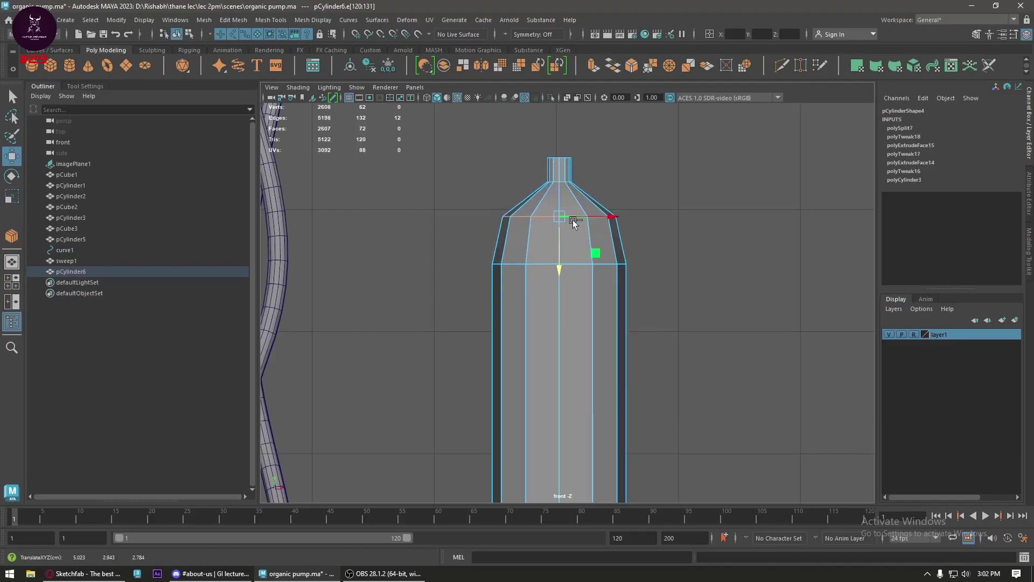
{"action": "right_click_drag", "start_coordinate": [574, 219], "coordinate": [624, 219], "text": "shift"}
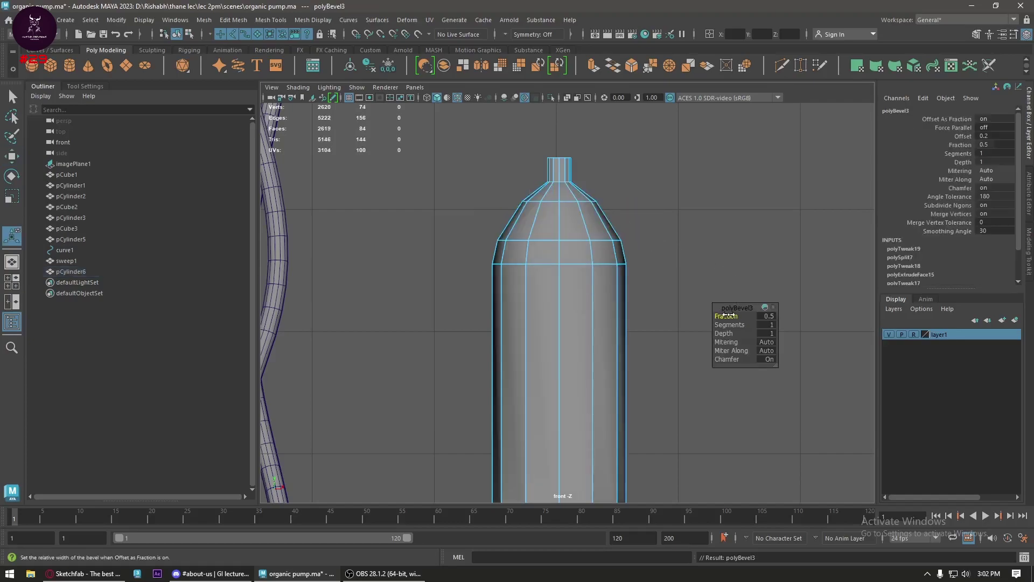
- Set the shoulder bevel to 2 segments with fraction 0.48
{"action": "mouse_move", "coordinate": [728, 316]}
{"action": "left_mouse_down"}
{"action": "mouse_move", "coordinate": [737, 326]}
{"action": "mouse_move", "coordinate": [725, 315]}
{"action": "left_mouse_up"}
{"action": "scroll", "coordinate": [592, 318], "scroll_direction": "down", "scroll_amount": 5}
{"action": "middle_click_drag", "start_coordinate": [593, 318], "coordinate": [592, 242], "text": "alt"}
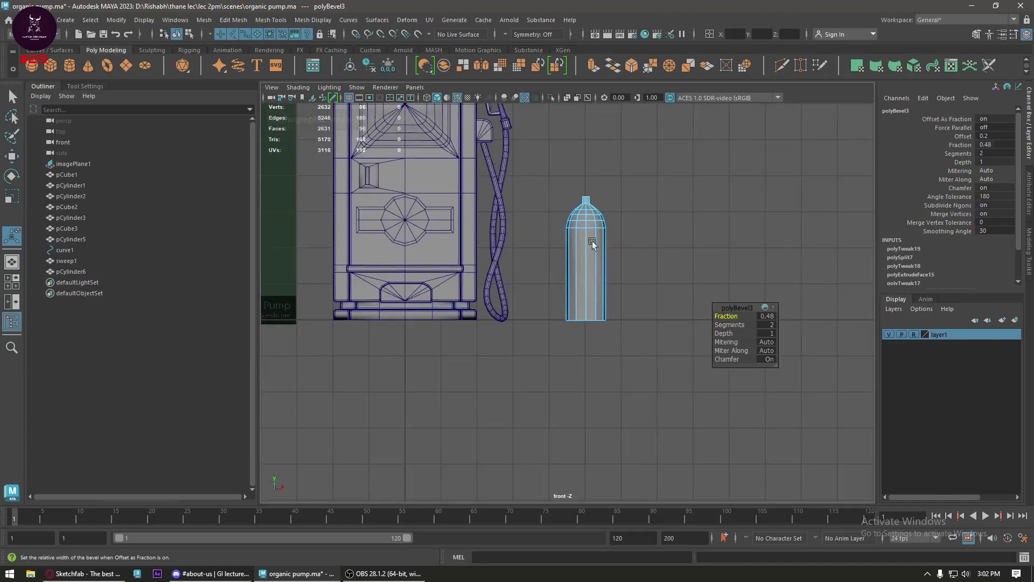
- Bevel the tank's bottom rim edge narrowly with 2 segments at fraction about 0.2
{"action": "right_click_drag", "start_coordinate": [592, 241], "coordinate": [646, 179]}
{"action": "key", "text": "w"}
{"action": "left_click", "coordinate": [647, 180]}
{"action": "mouse_move", "coordinate": [532, 278]}
{"action": "middle_mouse_down", "text": "alt"}
{"action": "mouse_move", "coordinate": [785, 261]}
{"action": "mouse_move", "coordinate": [635, 305]}
{"action": "middle_mouse_up", "text": "alt"}
{"action": "left_click", "coordinate": [569, 253]}
{"action": "right_click", "coordinate": [568, 253]}
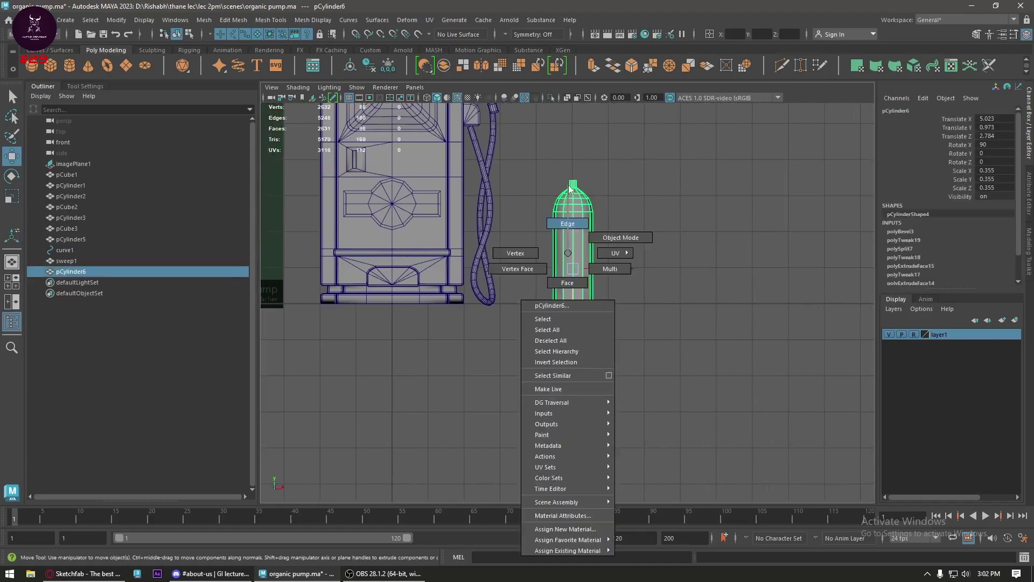
{"action": "left_click", "coordinate": [567, 223]}
{"action": "scroll", "coordinate": [614, 303], "scroll_direction": "up", "scroll_amount": 1}
{"action": "scroll", "coordinate": [672, 266], "scroll_direction": "up", "scroll_amount": 4}
{"action": "left_click", "coordinate": [593, 301]}
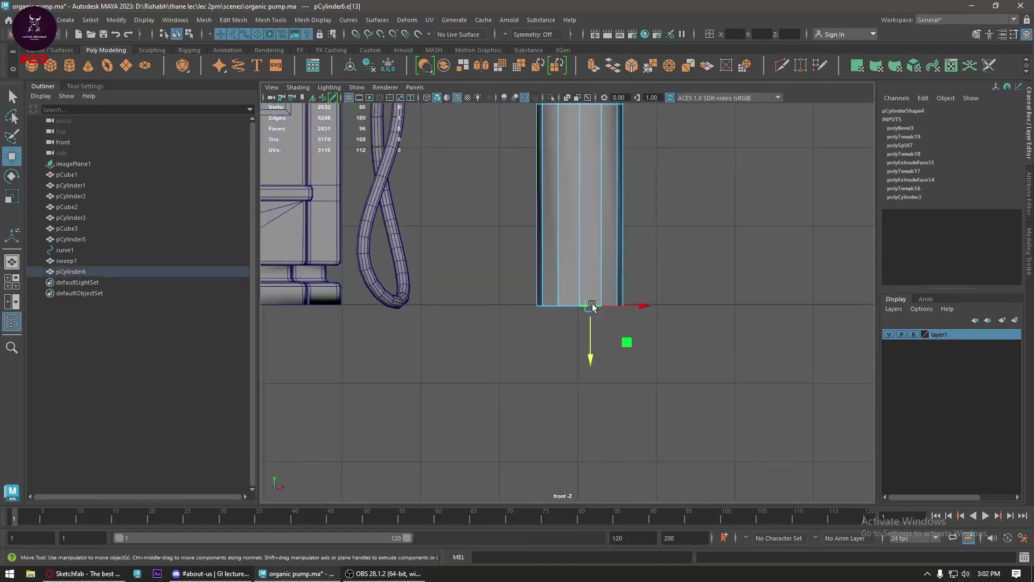
{"action": "right_click_drag", "start_coordinate": [593, 306], "coordinate": [579, 329], "text": "shift"}
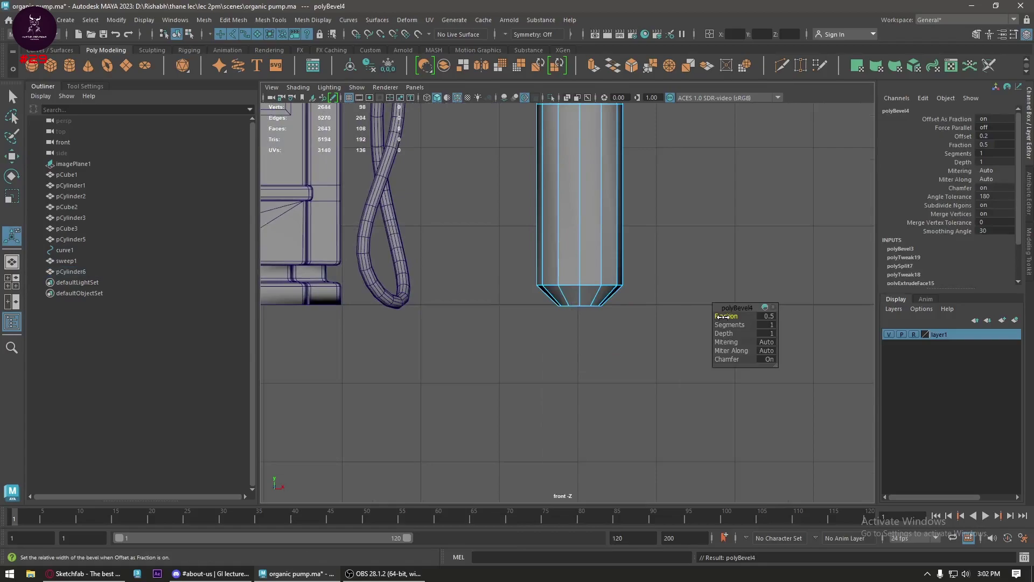
{"action": "left_click_drag", "start_coordinate": [725, 317], "coordinate": [706, 318]}
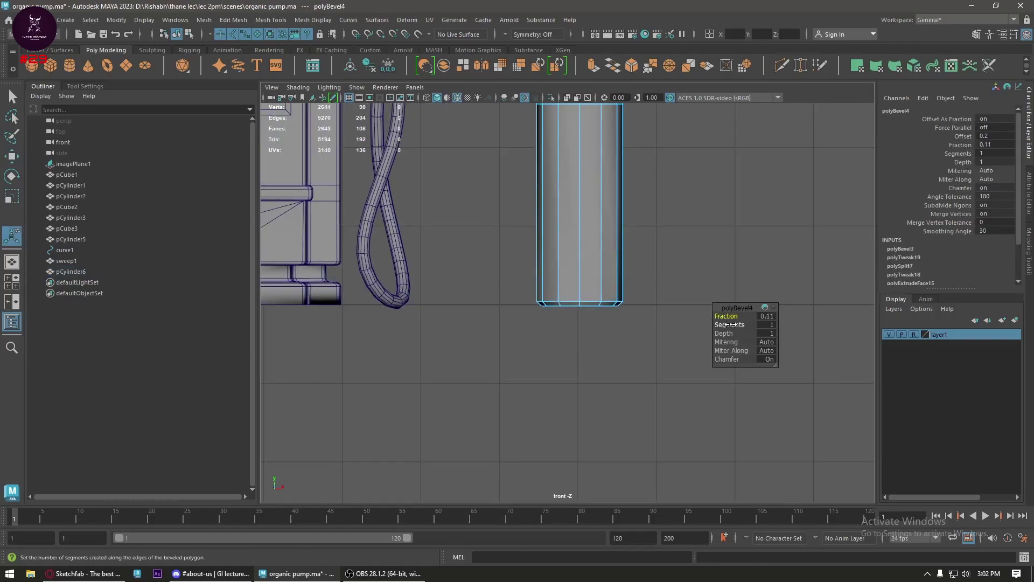
{"action": "left_click_drag", "start_coordinate": [729, 325], "coordinate": [732, 316]}
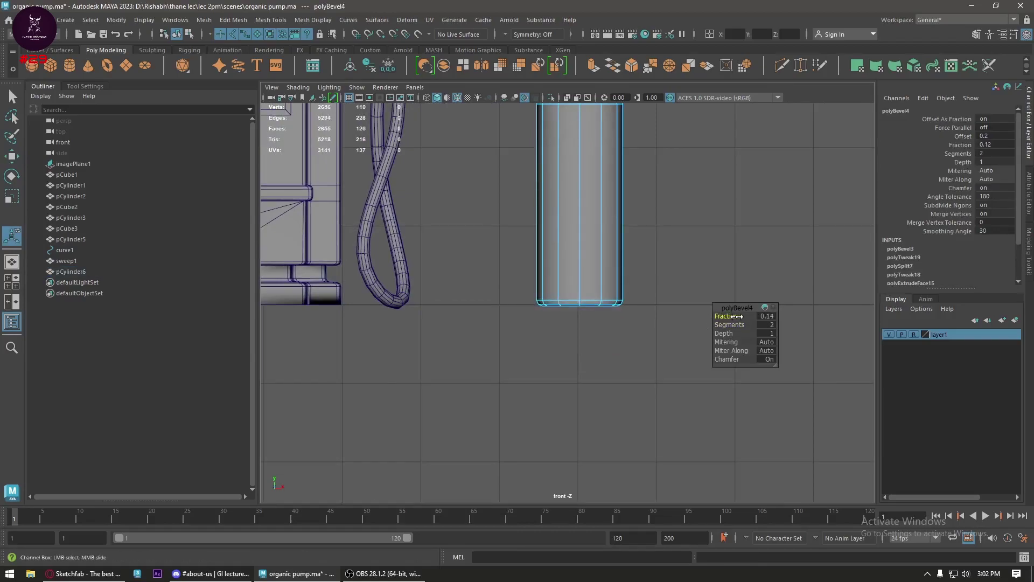
- Return to object mode, zoom around to review the tank, and reselect it
{"action": "mouse_move", "coordinate": [574, 191]}
{"action": "right_mouse_down"}
{"action": "mouse_move", "coordinate": [586, 180]}
{"action": "mouse_move", "coordinate": [683, 171]}
{"action": "right_mouse_up"}
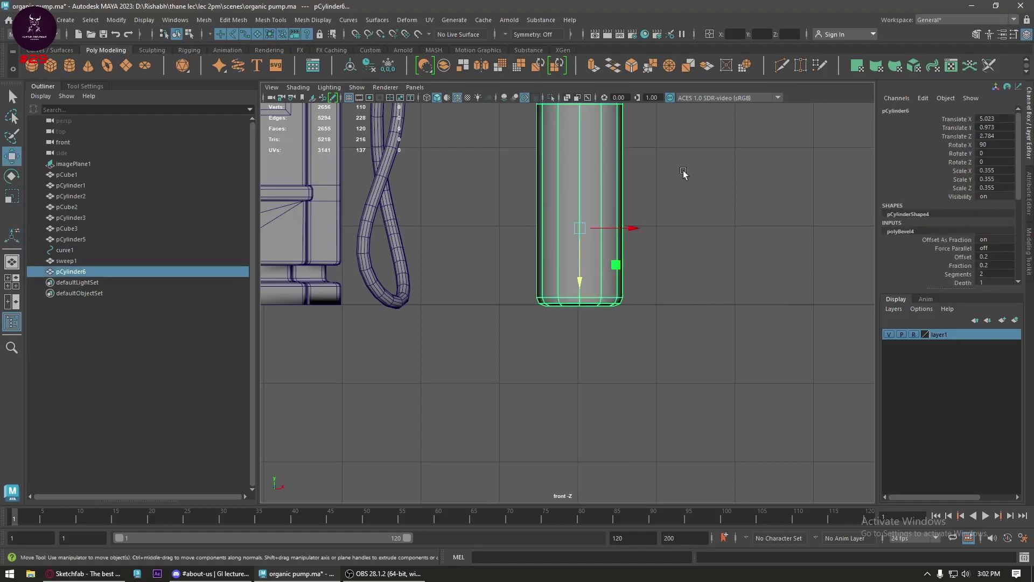
{"action": "left_click", "coordinate": [683, 170]}
{"action": "scroll", "coordinate": [603, 234], "scroll_direction": "down", "scroll_amount": 4}
{"action": "scroll", "coordinate": [589, 261], "scroll_direction": "up", "scroll_amount": 2}
{"action": "key", "text": "w"}
{"action": "scroll", "coordinate": [590, 261], "scroll_direction": "up", "scroll_amount": 2}
{"action": "scroll", "coordinate": [447, 295], "scroll_direction": "down", "scroll_amount": 5}
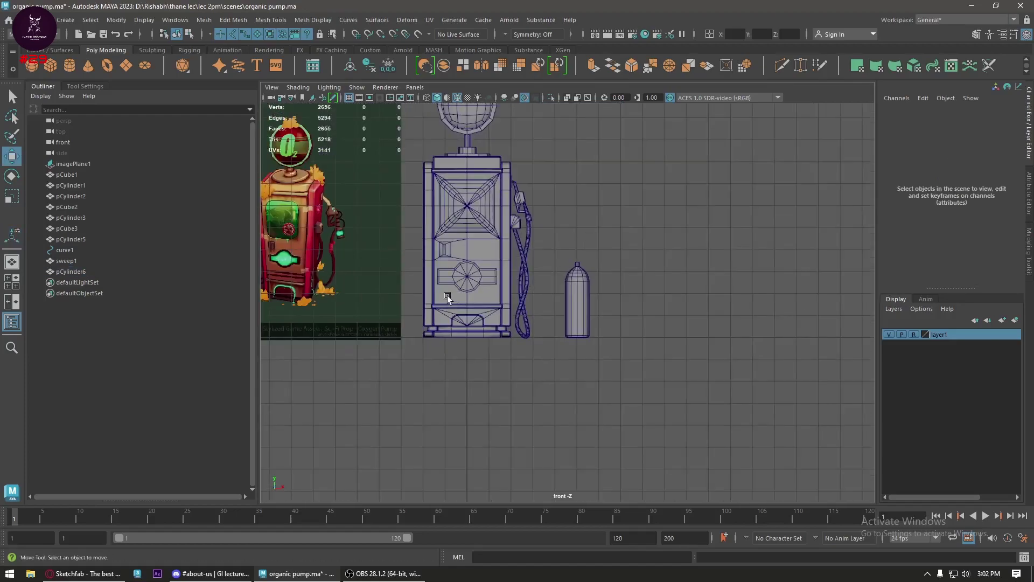
{"action": "scroll", "coordinate": [447, 295], "scroll_direction": "up", "scroll_amount": 2}
{"action": "scroll", "coordinate": [385, 214], "scroll_direction": "up", "scroll_amount": 3}
{"action": "scroll", "coordinate": [385, 214], "scroll_direction": "up", "scroll_amount": 3}
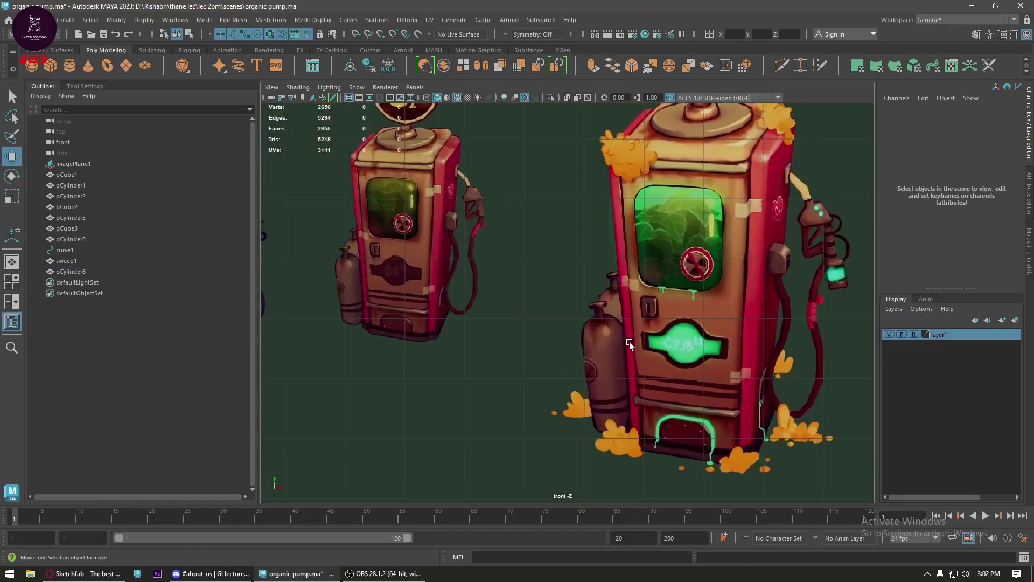
{"action": "scroll", "coordinate": [529, 286], "scroll_direction": "up", "scroll_amount": 1}
{"action": "scroll", "coordinate": [529, 286], "scroll_direction": "down", "scroll_amount": 5}
{"action": "scroll", "coordinate": [461, 300], "scroll_direction": "up", "scroll_amount": 2}
{"action": "scroll", "coordinate": [415, 328], "scroll_direction": "up", "scroll_amount": 2}
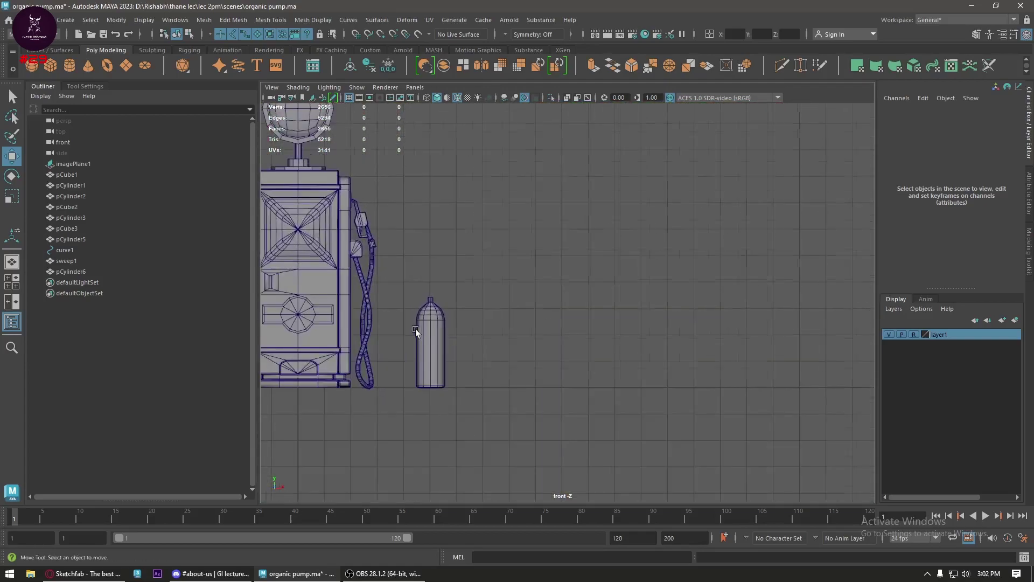
{"action": "scroll", "coordinate": [415, 328], "scroll_direction": "up", "scroll_amount": 2}
{"action": "scroll", "coordinate": [493, 263], "scroll_direction": "up", "scroll_amount": 3}
{"action": "left_click", "coordinate": [505, 254]}
- Lower the nozzle's top vertex ring to shorten the tank's neck
{"action": "scroll", "coordinate": [590, 315], "scroll_direction": "up", "scroll_amount": 1}
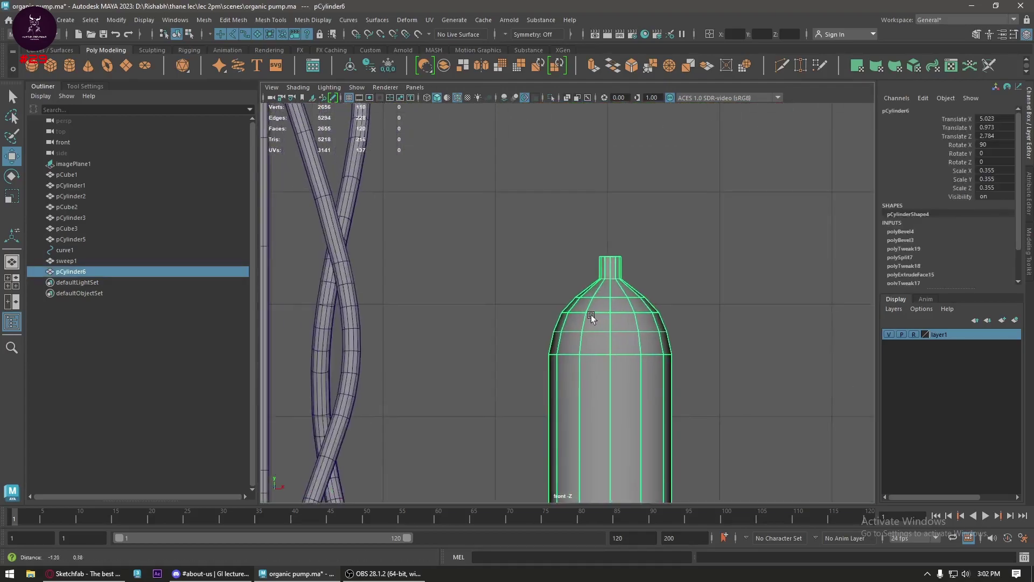
{"action": "right_click_drag", "start_coordinate": [609, 254], "coordinate": [596, 247]}
{"action": "mouse_move", "coordinate": [577, 245]}
{"action": "left_mouse_down"}
{"action": "mouse_move", "coordinate": [648, 264]}
{"action": "mouse_move", "coordinate": [612, 273]}
{"action": "left_mouse_up"}
{"action": "scroll", "coordinate": [612, 272], "scroll_direction": "up", "scroll_amount": 1}
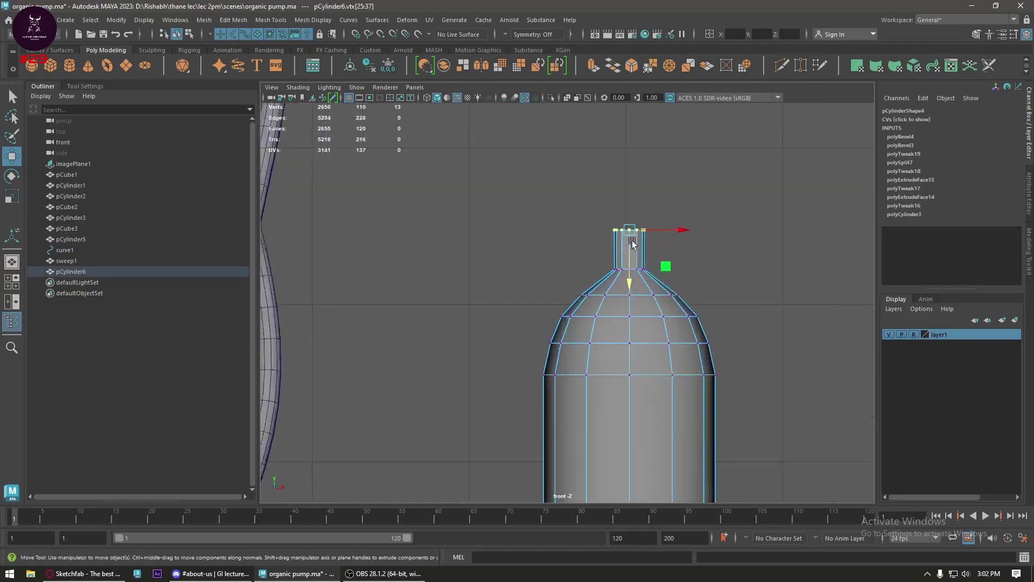
{"action": "scroll", "coordinate": [629, 275], "scroll_direction": "up", "scroll_amount": 1}
{"action": "scroll", "coordinate": [649, 245], "scroll_direction": "up", "scroll_amount": 1}
{"action": "scroll", "coordinate": [574, 275], "scroll_direction": "up", "scroll_amount": 1}
{"action": "left_click_drag", "start_coordinate": [571, 280], "coordinate": [572, 296]}
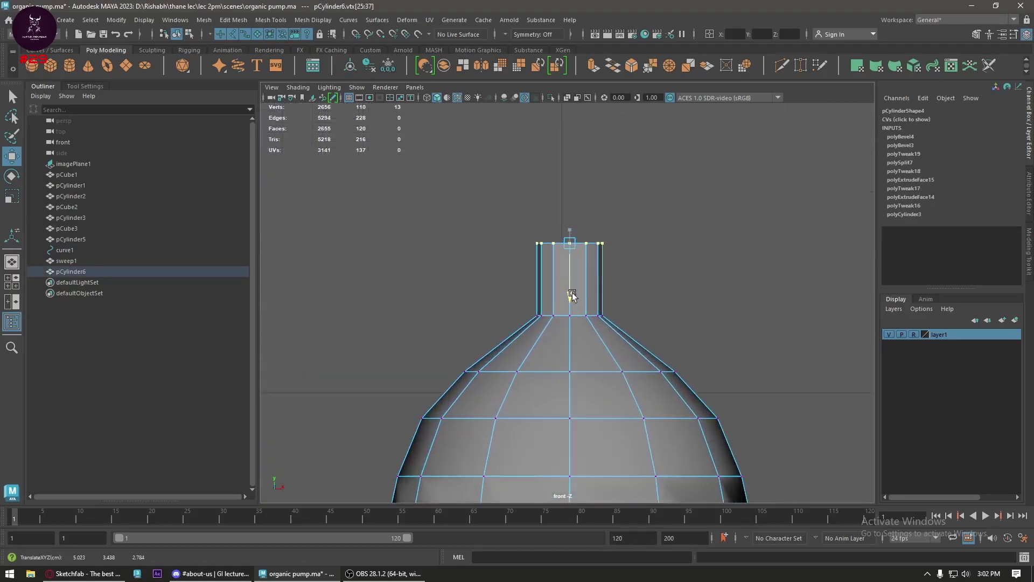
- Extrude the neck's top ring of faces with Thickness 0.02 into a wider cap
{"action": "right_click_drag", "start_coordinate": [606, 207], "coordinate": [668, 165]}
{"action": "mouse_move", "coordinate": [707, 171]}
{"action": "left_mouse_down"}
{"action": "mouse_move", "coordinate": [549, 253]}
{"action": "mouse_move", "coordinate": [505, 261]}
{"action": "left_mouse_up"}
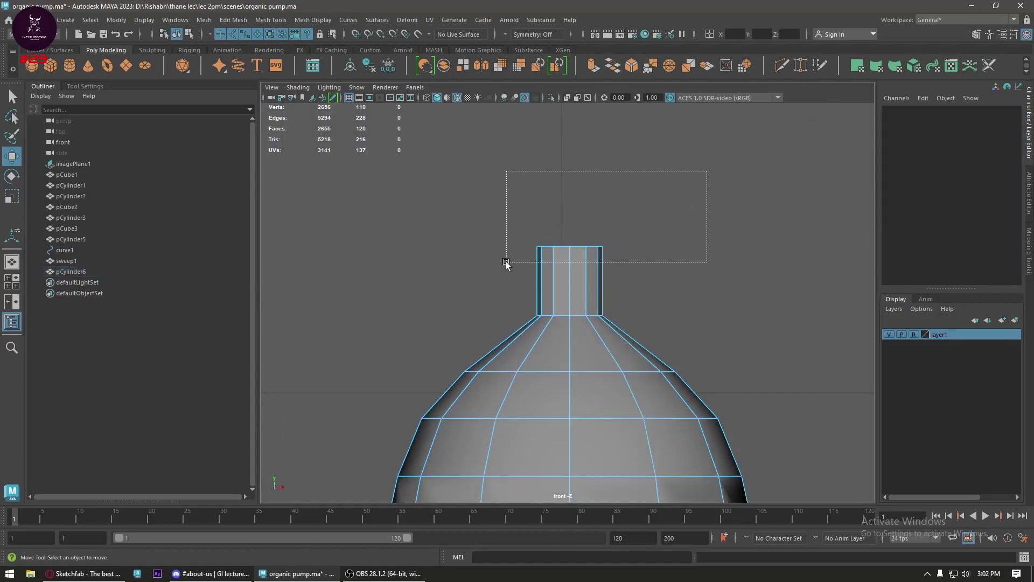
{"action": "mouse_move", "coordinate": [696, 289]}
{"action": "left_mouse_down"}
{"action": "mouse_move", "coordinate": [415, 393]}
{"action": "mouse_move", "coordinate": [562, 311]}
{"action": "mouse_move", "coordinate": [573, 224]}
{"action": "left_mouse_up"}
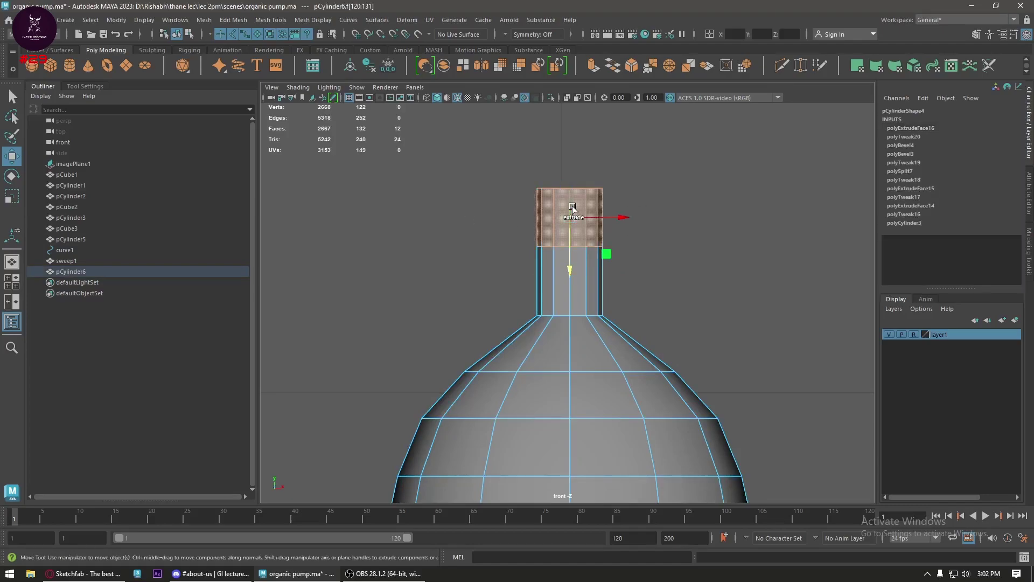
{"action": "right_click_drag", "start_coordinate": [573, 224], "coordinate": [732, 302], "text": "shift"}
{"action": "left_click_drag", "start_coordinate": [730, 316], "coordinate": [737, 317]}
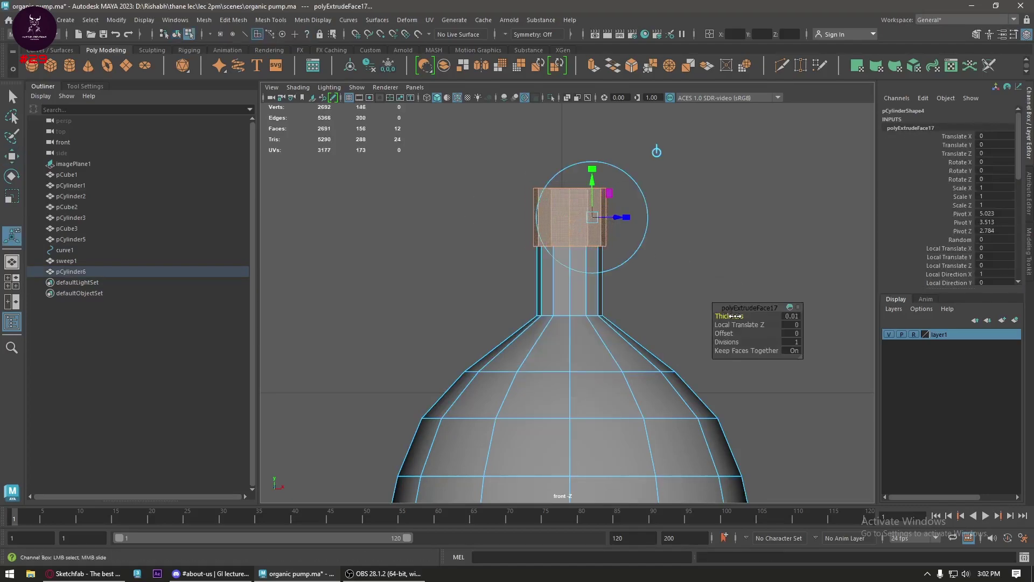
- Multi-Cut an edge loop around the cap
{"action": "key", "text": "w"}
{"action": "scroll", "coordinate": [584, 262], "scroll_direction": "up", "scroll_amount": 2}
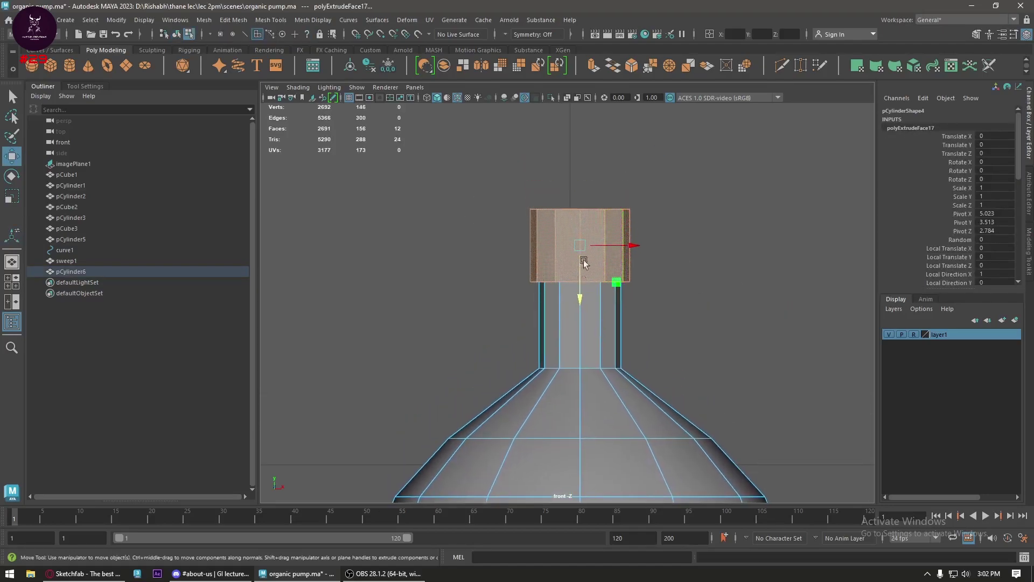
{"action": "right_click_drag", "start_coordinate": [573, 208], "coordinate": [574, 232], "text": "shift"}
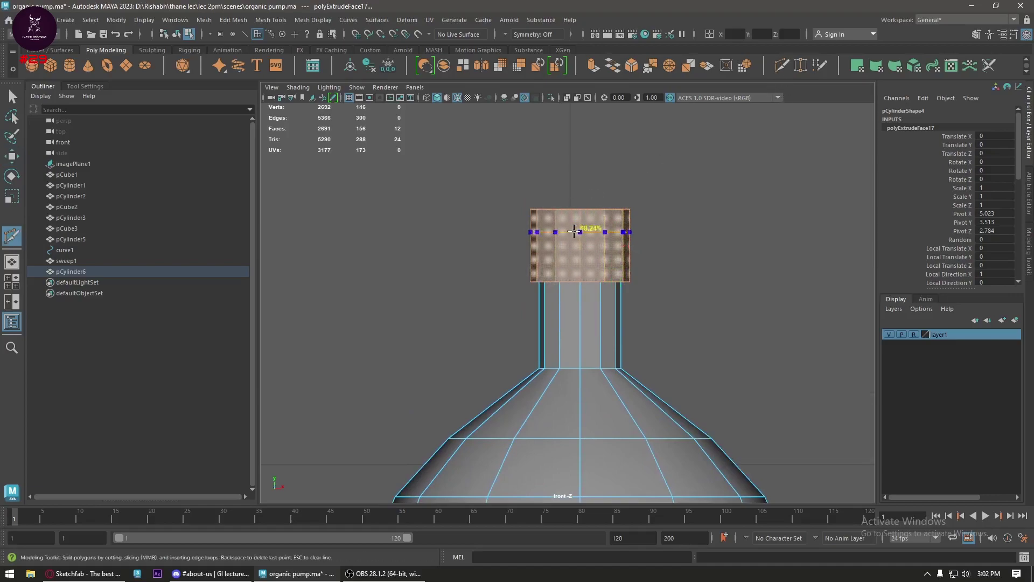
{"action": "left_click", "coordinate": [574, 231], "text": "ctrl"}
{"action": "key", "text": "w"}
{"action": "key", "text": "space"}
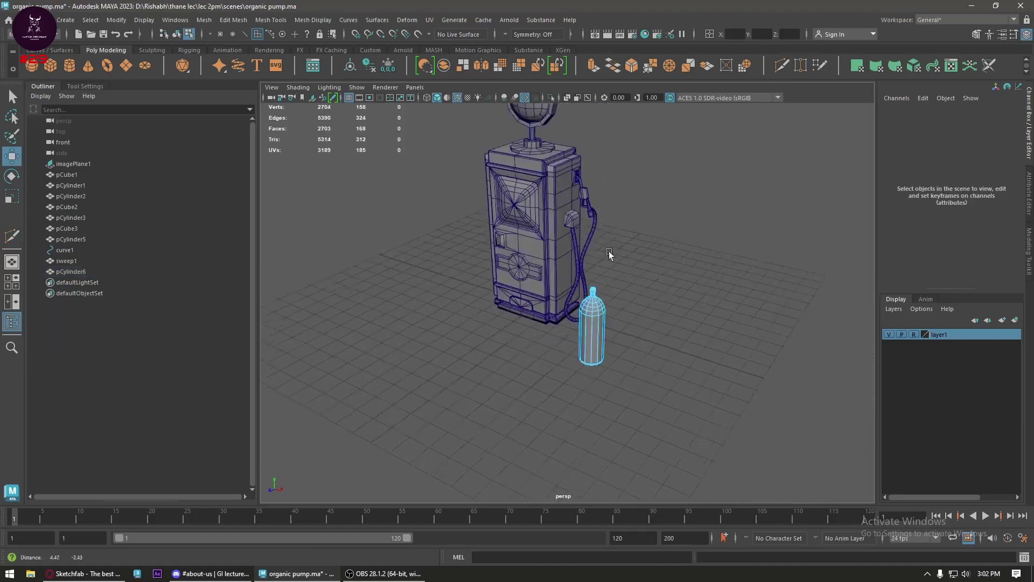
- Frame the tank and delete the extra edge loop on its neck
{"action": "mouse_move", "coordinate": [609, 254]}
{"action": "middle_mouse_down", "text": "alt"}
{"action": "mouse_move", "coordinate": [585, 280]}
{"action": "mouse_move", "coordinate": [638, 351]}
{"action": "middle_mouse_up", "text": "alt"}
{"action": "scroll", "coordinate": [585, 279], "scroll_direction": "down", "scroll_amount": 2}
{"action": "left_click", "coordinate": [655, 462]}
{"action": "key", "text": "f"}
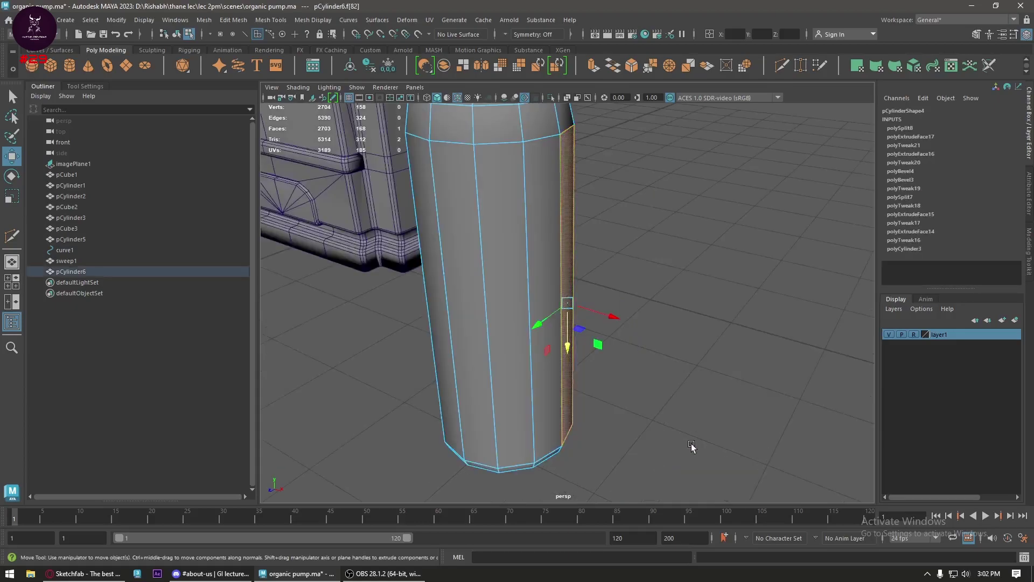
{"action": "mouse_move", "coordinate": [688, 450]}
{"action": "left_mouse_down", "text": "alt"}
{"action": "mouse_move", "coordinate": [567, 357]}
{"action": "mouse_move", "coordinate": [559, 430]}
{"action": "mouse_move", "coordinate": [545, 272]}
{"action": "mouse_move", "coordinate": [533, 280]}
{"action": "left_mouse_up", "text": "alt"}
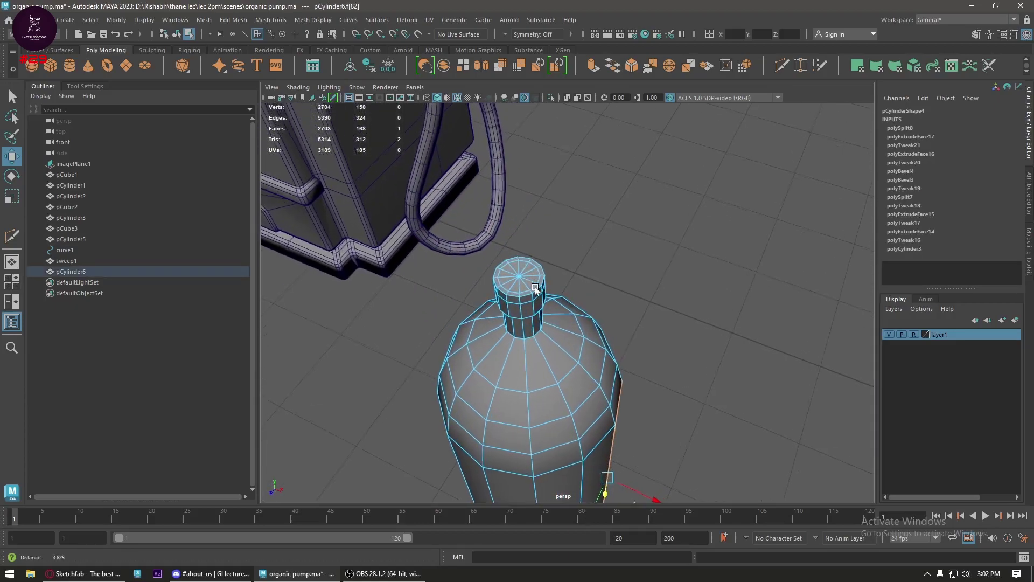
{"action": "scroll", "coordinate": [534, 280], "scroll_direction": "up", "scroll_amount": 2}
{"action": "scroll", "coordinate": [509, 270], "scroll_direction": "up", "scroll_amount": 2}
{"action": "right_click_drag", "start_coordinate": [508, 264], "coordinate": [503, 212]}
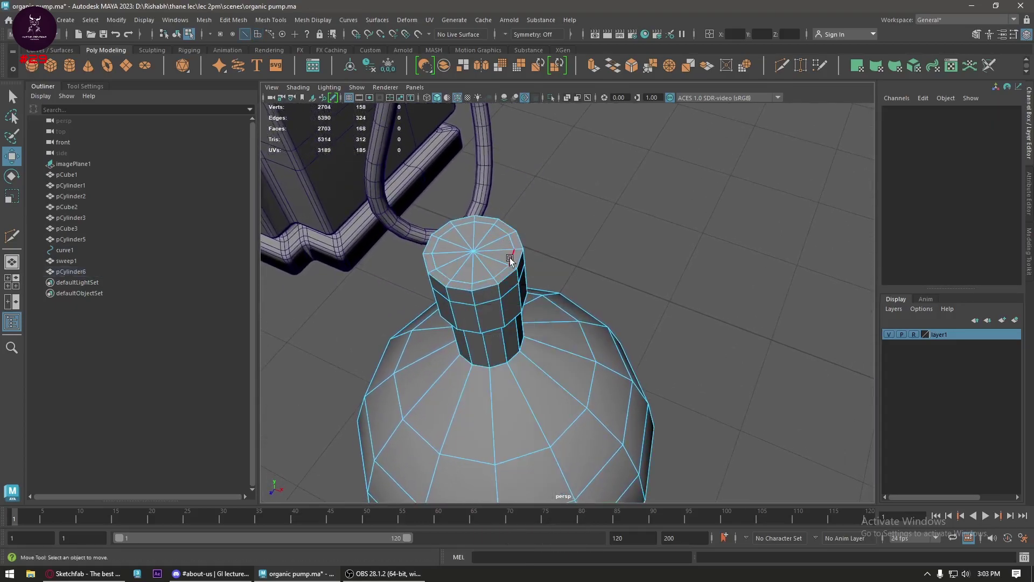
{"action": "double_click", "coordinate": [509, 259]}
{"action": "key", "text": "Delete"}
- Select several side faces around the cap's lower band
{"action": "scroll", "coordinate": [511, 295], "scroll_direction": "up", "scroll_amount": 3}
{"action": "left_click_drag", "start_coordinate": [453, 319], "coordinate": [517, 226], "text": "alt"}
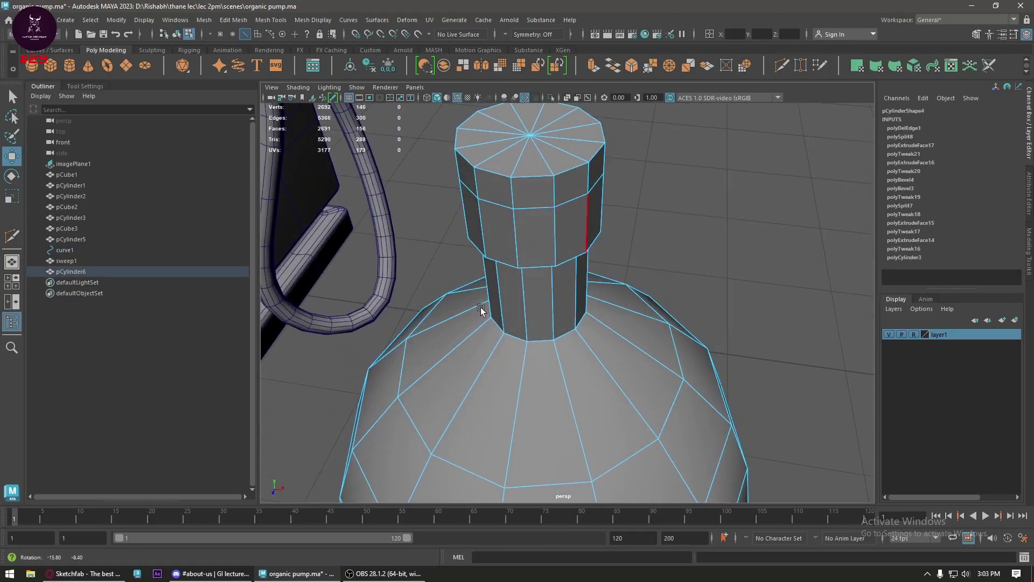
{"action": "right_click_drag", "start_coordinate": [532, 206], "coordinate": [534, 224]}
{"action": "left_click", "coordinate": [539, 189]}
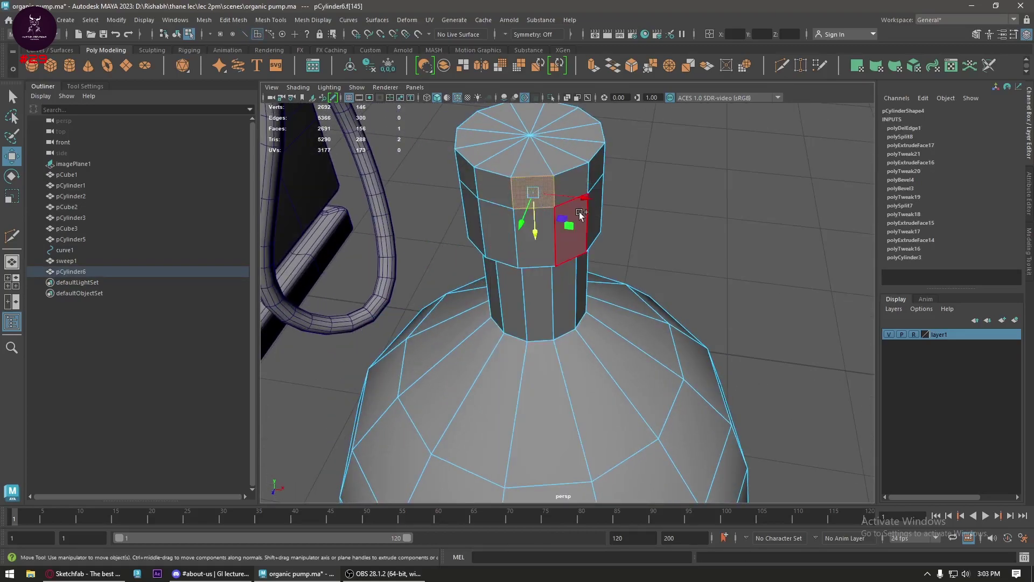
{"action": "left_click_drag", "start_coordinate": [539, 189], "coordinate": [502, 298], "text": "alt"}
{"action": "left_click_drag", "start_coordinate": [458, 331], "coordinate": [494, 329], "text": "alt"}
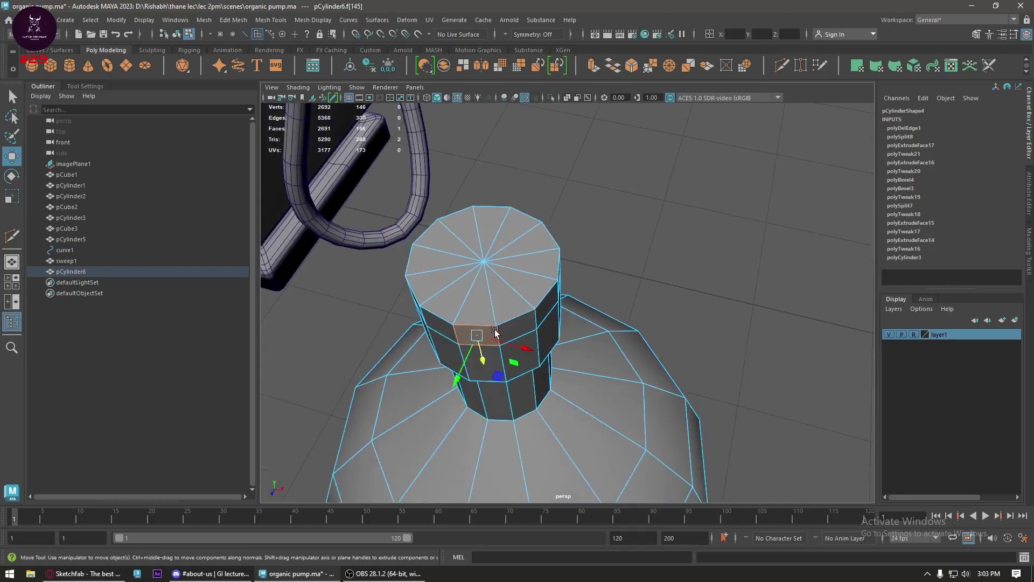
{"action": "left_click", "coordinate": [441, 331], "text": "shift"}
{"action": "left_click_drag", "start_coordinate": [544, 301], "coordinate": [520, 326], "text": "alt"}
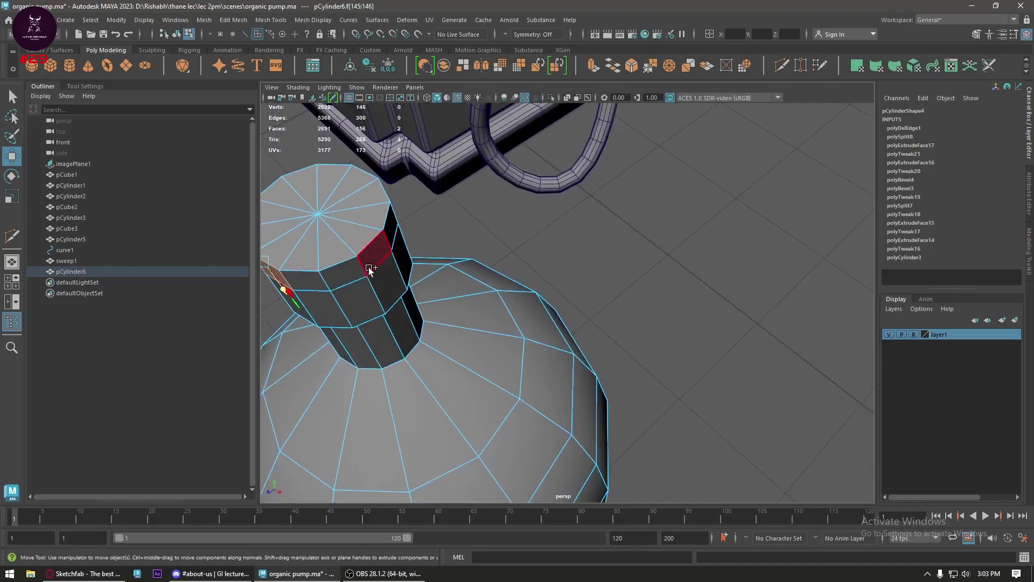
{"action": "left_click_drag", "start_coordinate": [329, 266], "coordinate": [464, 303], "text": "alt"}
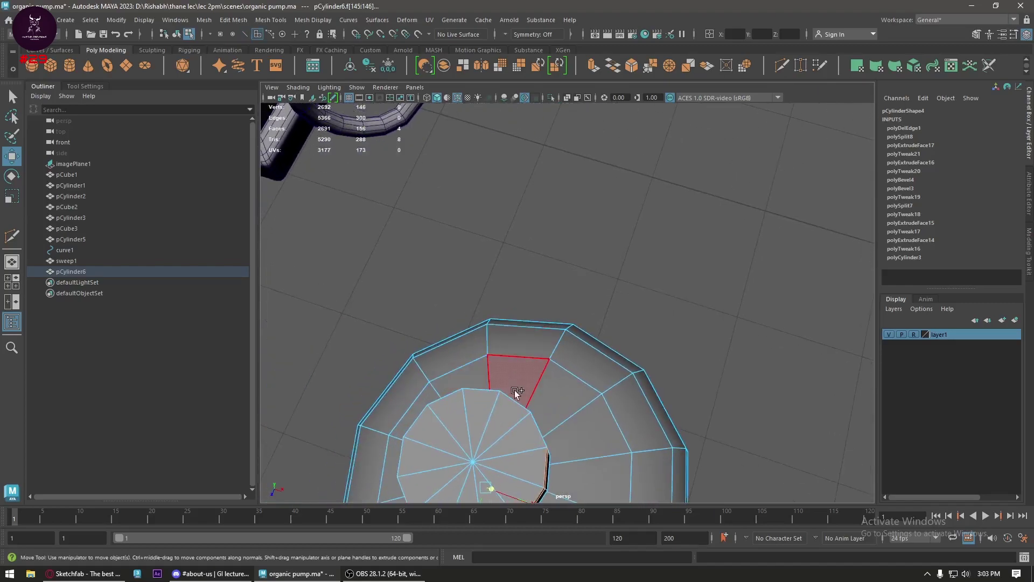
{"action": "mouse_move", "coordinate": [517, 392]}
{"action": "left_mouse_down", "text": "alt"}
{"action": "mouse_move", "coordinate": [388, 381]}
{"action": "mouse_move", "coordinate": [503, 418]}
{"action": "mouse_move", "coordinate": [571, 347]}
{"action": "mouse_move", "coordinate": [420, 356]}
{"action": "mouse_move", "coordinate": [401, 370]}
{"action": "mouse_move", "coordinate": [428, 360]}
{"action": "left_mouse_up", "text": "alt"}
{"action": "left_click", "coordinate": [438, 338], "text": "shift"}
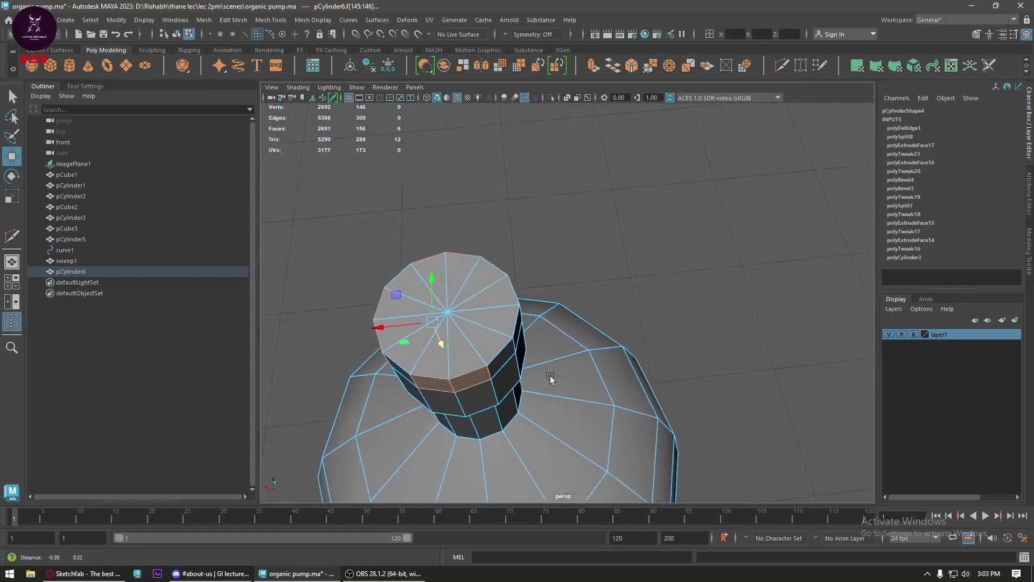
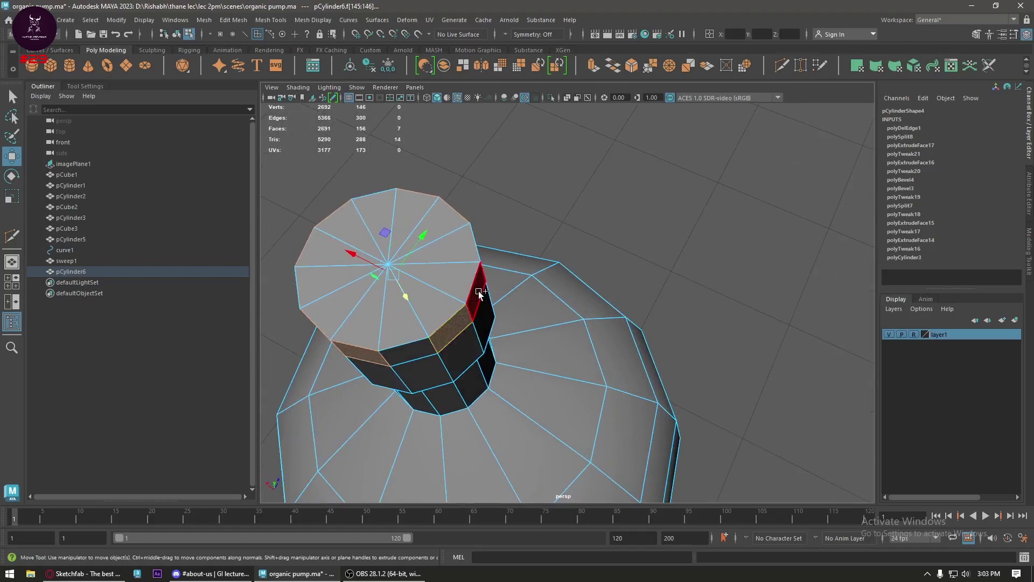
- Extrude the four selected cylinder-top side faces outward into fins 0.2 thick
{"action": "left_click", "coordinate": [478, 291], "text": "shift"}
{"action": "left_click_drag", "start_coordinate": [478, 291], "coordinate": [651, 250], "text": "alt"}
{"action": "right_click_drag", "start_coordinate": [641, 242], "coordinate": [691, 308], "text": "shift"}
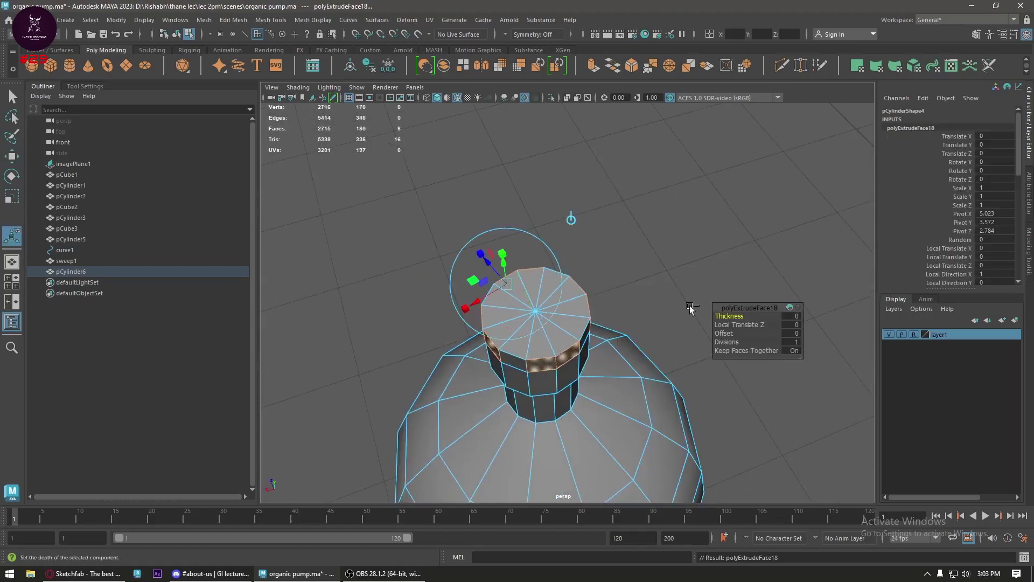
{"action": "left_click_drag", "start_coordinate": [729, 316], "coordinate": [741, 317]}
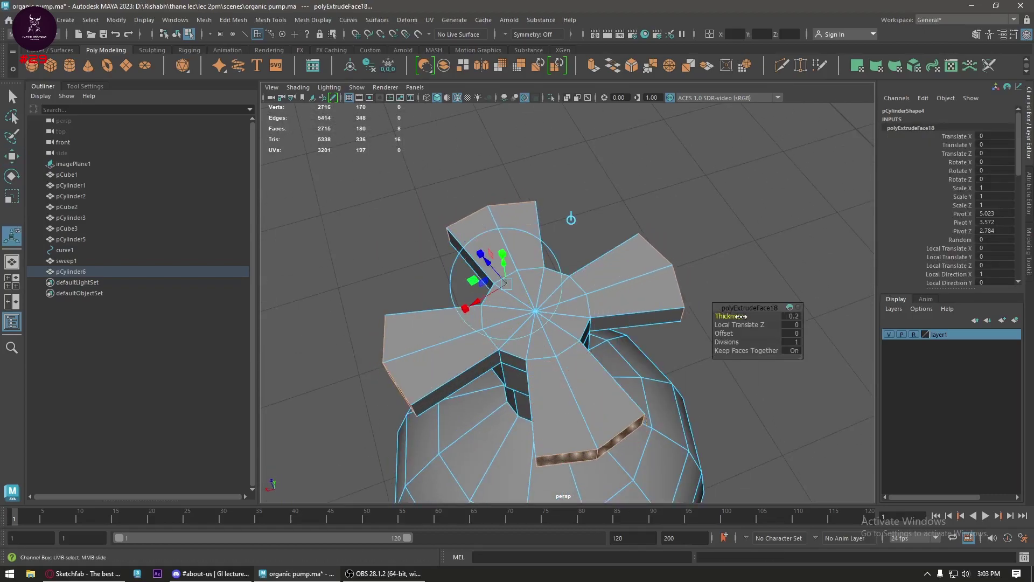
- In top view, reduce the extrusion thickness to 0.14
{"action": "key", "text": "space"}
{"action": "left_click_drag", "start_coordinate": [590, 300], "coordinate": [562, 308]}
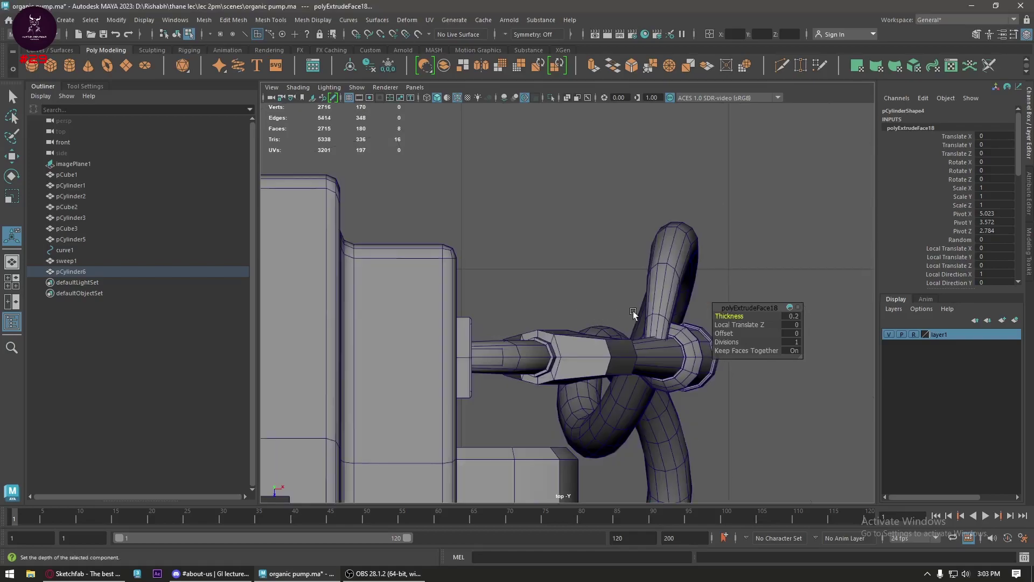
{"action": "key", "text": "a"}
{"action": "key", "text": "f"}
{"action": "scroll", "coordinate": [632, 311], "scroll_direction": "down", "scroll_amount": 5}
{"action": "scroll", "coordinate": [629, 309], "scroll_direction": "up", "scroll_amount": 2}
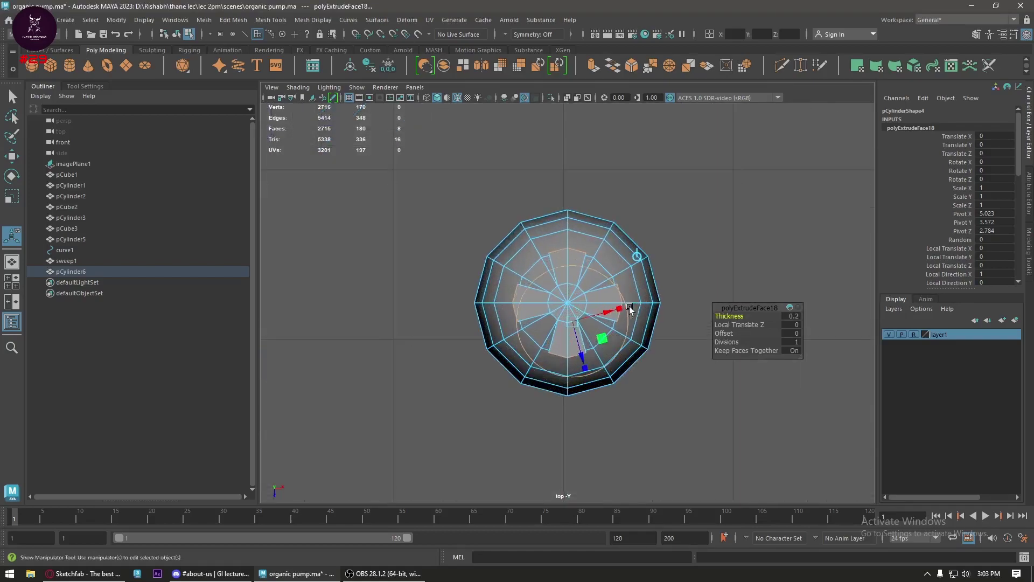
{"action": "scroll", "coordinate": [629, 310], "scroll_direction": "up", "scroll_amount": 1}
{"action": "left_click_drag", "start_coordinate": [726, 314], "coordinate": [724, 315]}
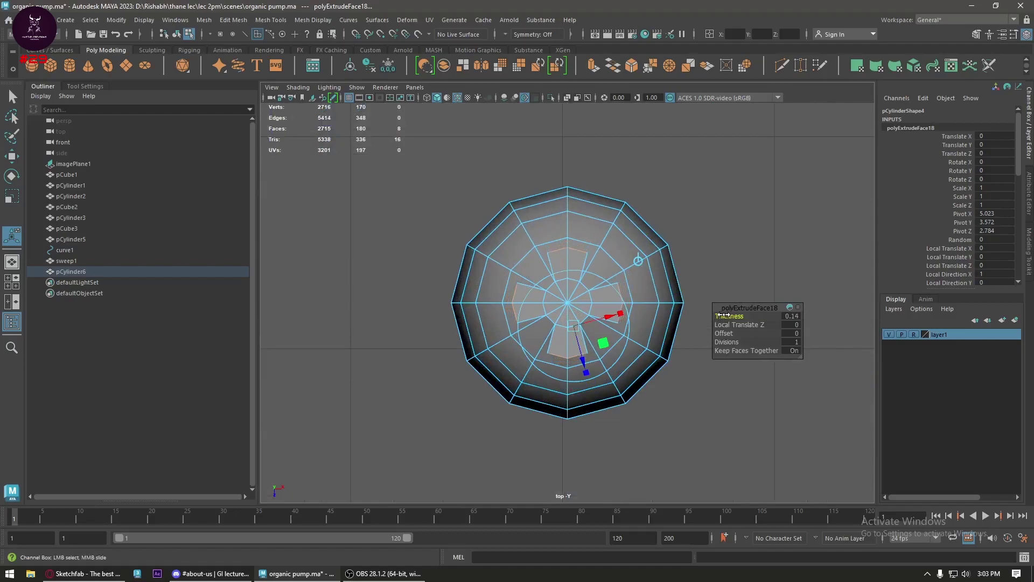
{"action": "scroll", "coordinate": [571, 280], "scroll_direction": "up", "scroll_amount": 2}
{"action": "scroll", "coordinate": [582, 256], "scroll_direction": "up", "scroll_amount": 1}
{"action": "scroll", "coordinate": [561, 247], "scroll_direction": "up", "scroll_amount": 1}
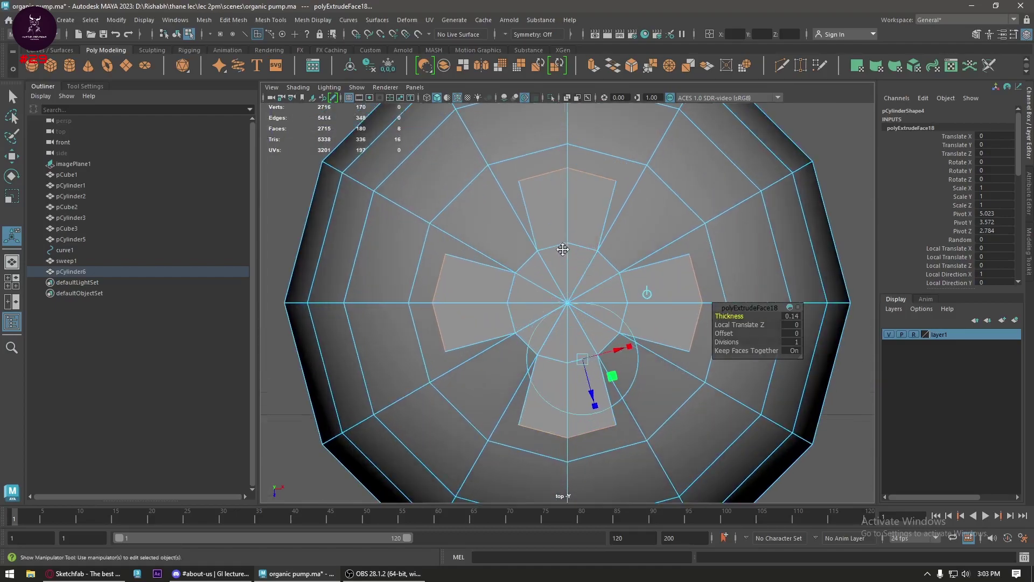
{"action": "scroll", "coordinate": [540, 203], "scroll_direction": "up", "scroll_amount": 1}
- Move the top and right arms' corner vertices so their sides run straight and level
{"action": "right_click_drag", "start_coordinate": [540, 204], "coordinate": [506, 204]}
{"action": "left_click", "coordinate": [513, 195]}
{"action": "key", "text": "w"}
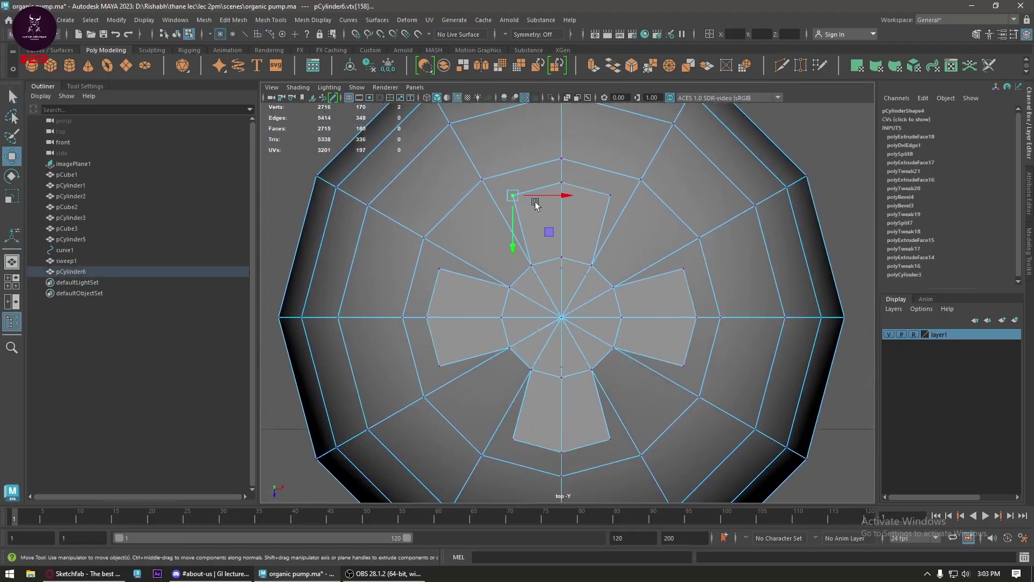
{"action": "left_click_drag", "start_coordinate": [536, 197], "coordinate": [536, 268]}
{"action": "left_click", "coordinate": [607, 197]}
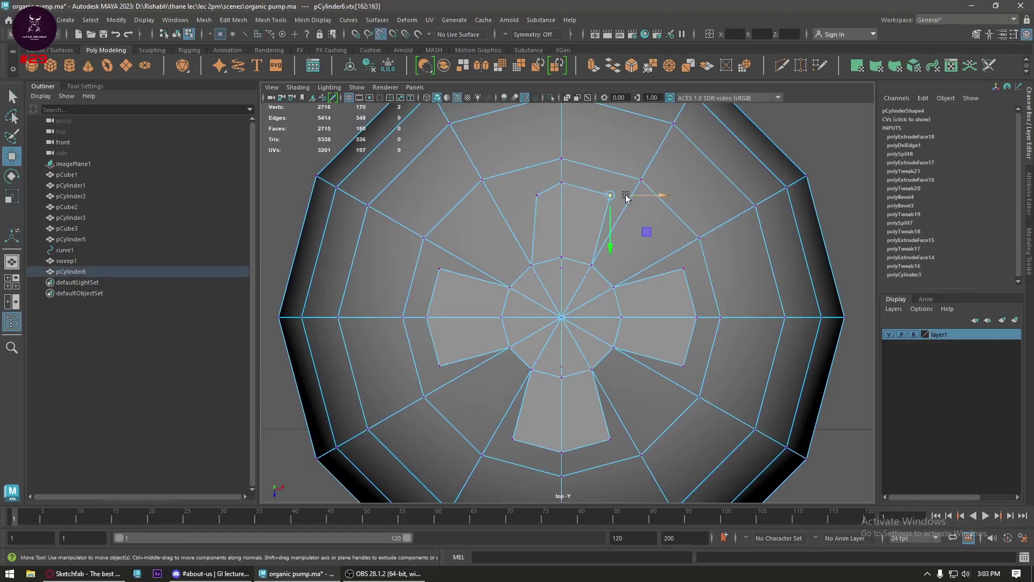
{"action": "left_click_drag", "start_coordinate": [623, 196], "coordinate": [608, 196]}
{"action": "left_click", "coordinate": [711, 276]}
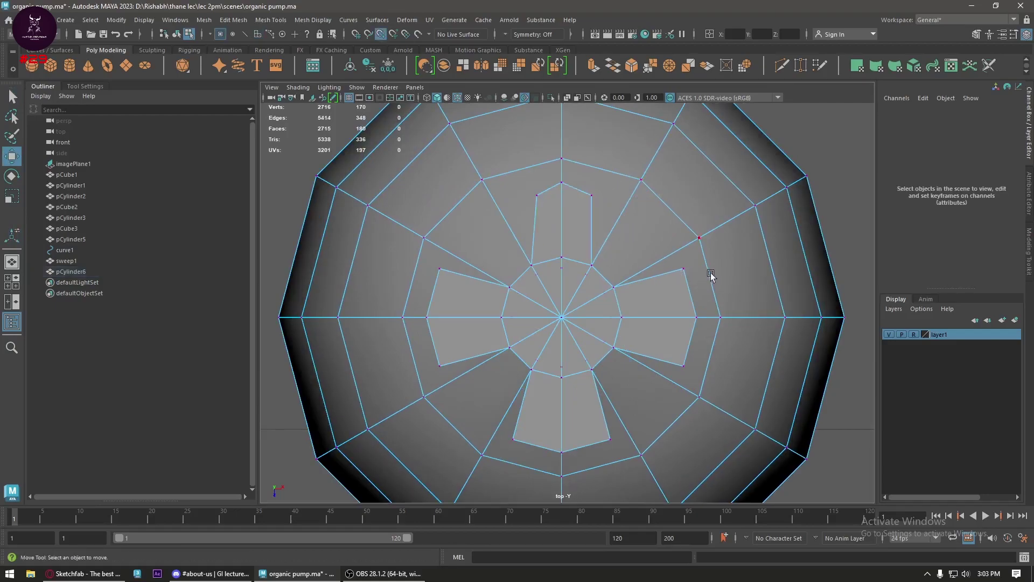
{"action": "mouse_move", "coordinate": [690, 265]}
{"action": "left_mouse_down"}
{"action": "mouse_move", "coordinate": [671, 284]}
{"action": "mouse_move", "coordinate": [611, 292]}
{"action": "left_mouse_up"}
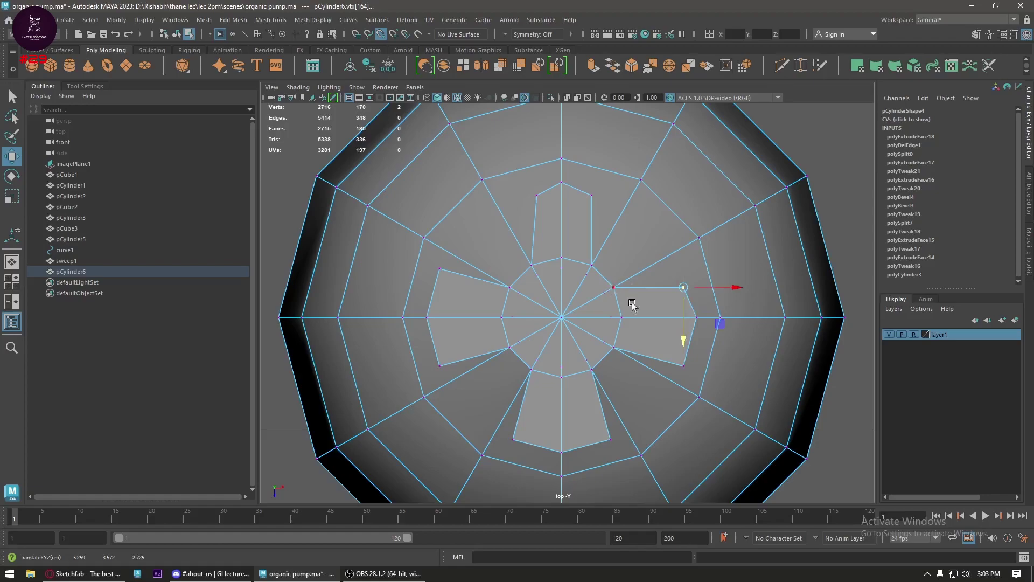
{"action": "left_click", "coordinate": [683, 366]}
{"action": "left_click_drag", "start_coordinate": [683, 377], "coordinate": [683, 357]}
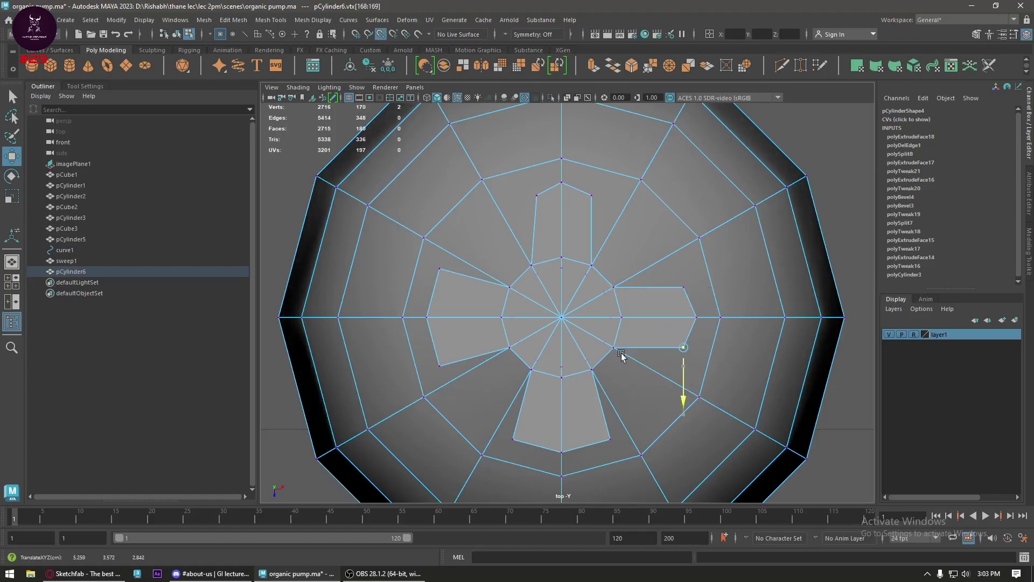
- Align the bottom and left arms' corner vertices and scale the left arm's end flat
{"action": "left_click", "coordinate": [611, 439]}
{"action": "left_click_drag", "start_coordinate": [635, 439], "coordinate": [592, 370]}
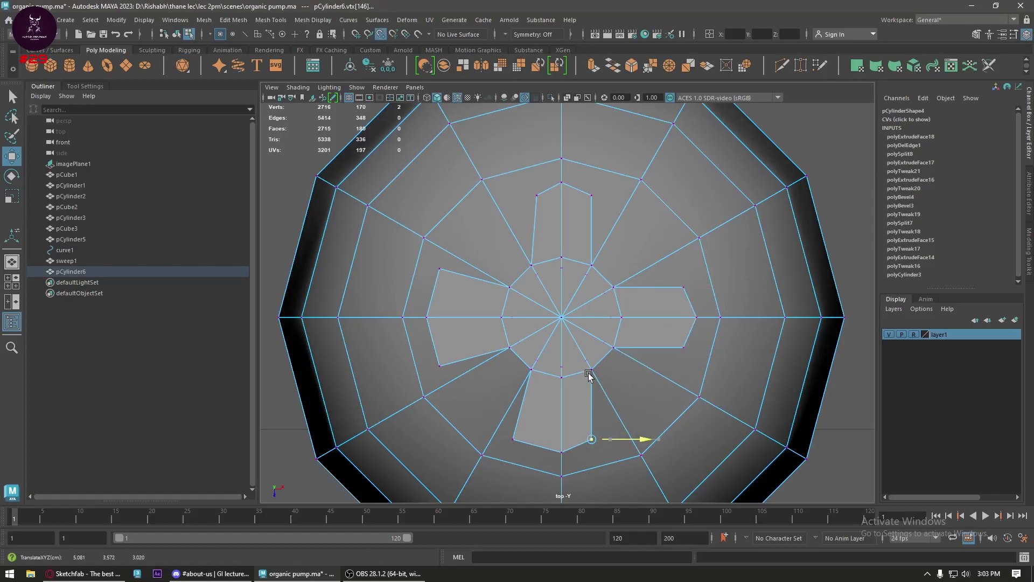
{"action": "left_click", "coordinate": [513, 439]}
{"action": "left_click_drag", "start_coordinate": [544, 439], "coordinate": [563, 439]}
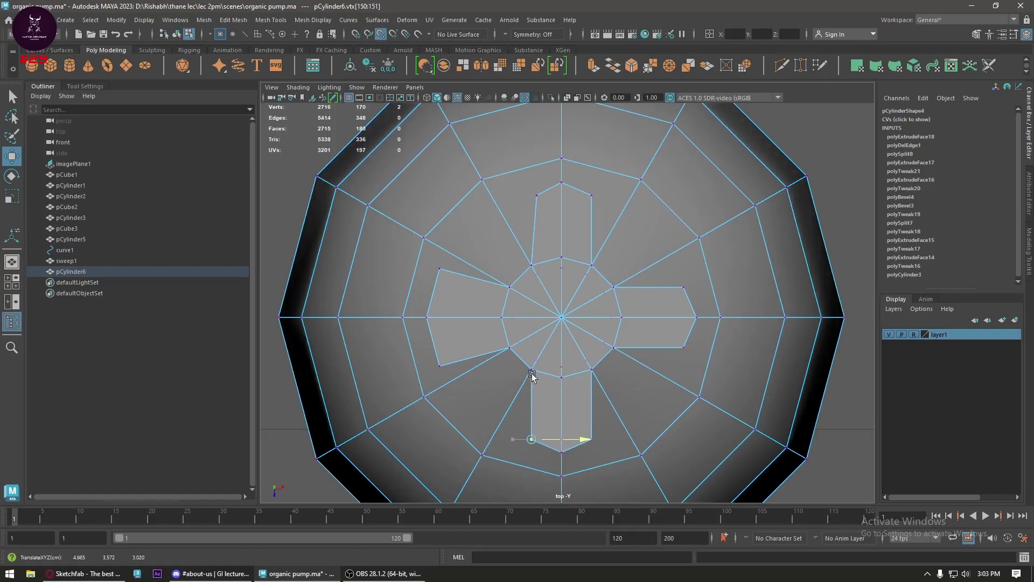
{"action": "left_click", "coordinate": [439, 367]}
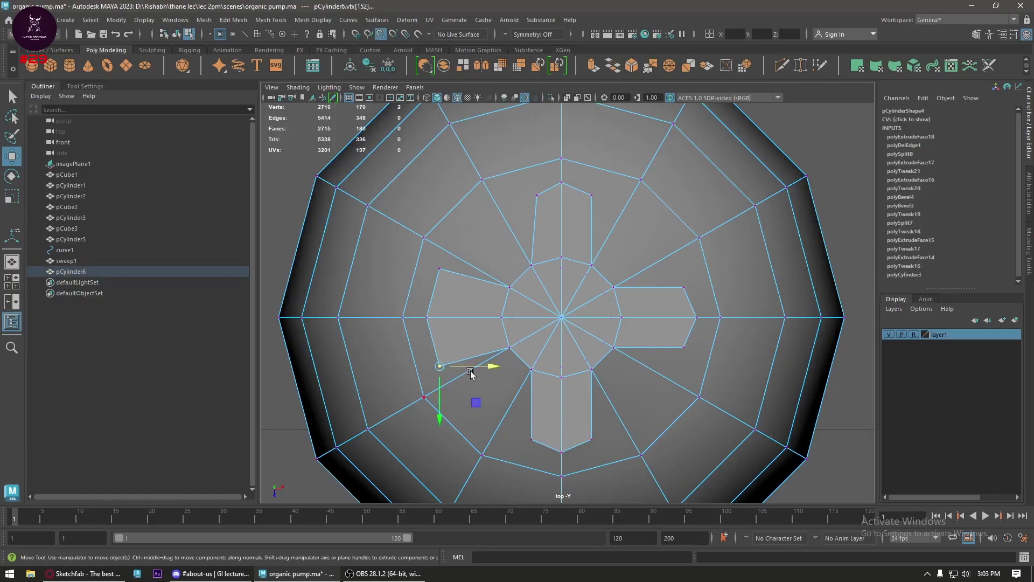
{"action": "left_click_drag", "start_coordinate": [434, 394], "coordinate": [478, 372]}
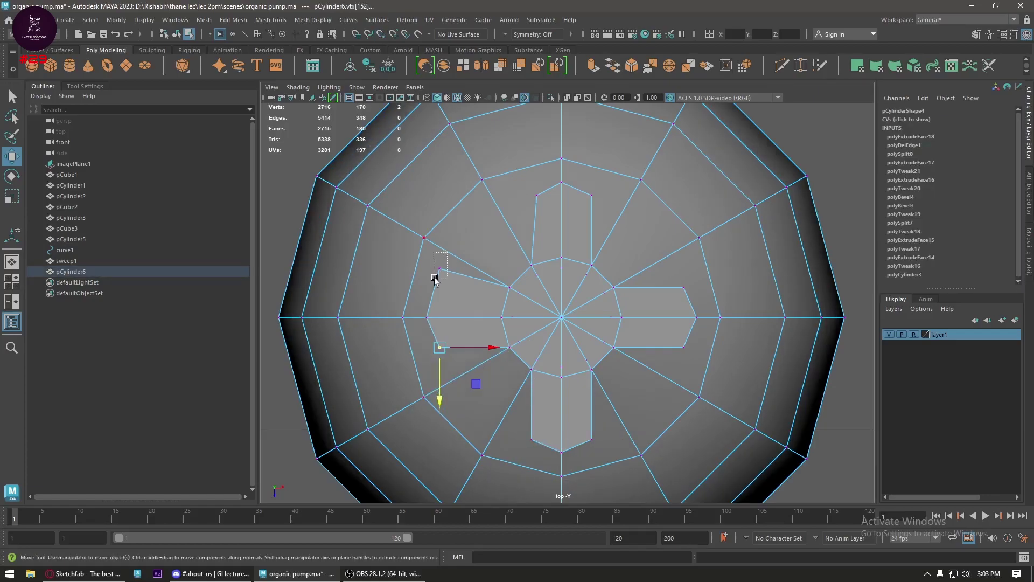
{"action": "mouse_move", "coordinate": [431, 253]}
{"action": "left_mouse_down"}
{"action": "mouse_move", "coordinate": [452, 285]}
{"action": "mouse_move", "coordinate": [466, 284]}
{"action": "mouse_move", "coordinate": [423, 366]}
{"action": "left_mouse_up"}
{"action": "key", "text": "r"}
{"action": "mouse_move", "coordinate": [478, 317]}
{"action": "left_mouse_down"}
{"action": "mouse_move", "coordinate": [427, 322]}
{"action": "mouse_move", "coordinate": [540, 350]}
{"action": "mouse_move", "coordinate": [556, 317]}
{"action": "mouse_move", "coordinate": [554, 203]}
{"action": "mouse_move", "coordinate": [538, 289]}
{"action": "mouse_move", "coordinate": [561, 312]}
{"action": "mouse_move", "coordinate": [550, 391]}
{"action": "mouse_move", "coordinate": [504, 225]}
{"action": "left_mouse_up"}
- Orbit in perspective to inspect the cross-shaped cap, then return to top view
{"action": "key", "text": "space"}
{"action": "key", "text": "space"}
{"action": "right_click_drag", "start_coordinate": [504, 225], "coordinate": [593, 380], "text": "alt"}
{"action": "scroll", "coordinate": [574, 366], "scroll_direction": "up", "scroll_amount": 3}
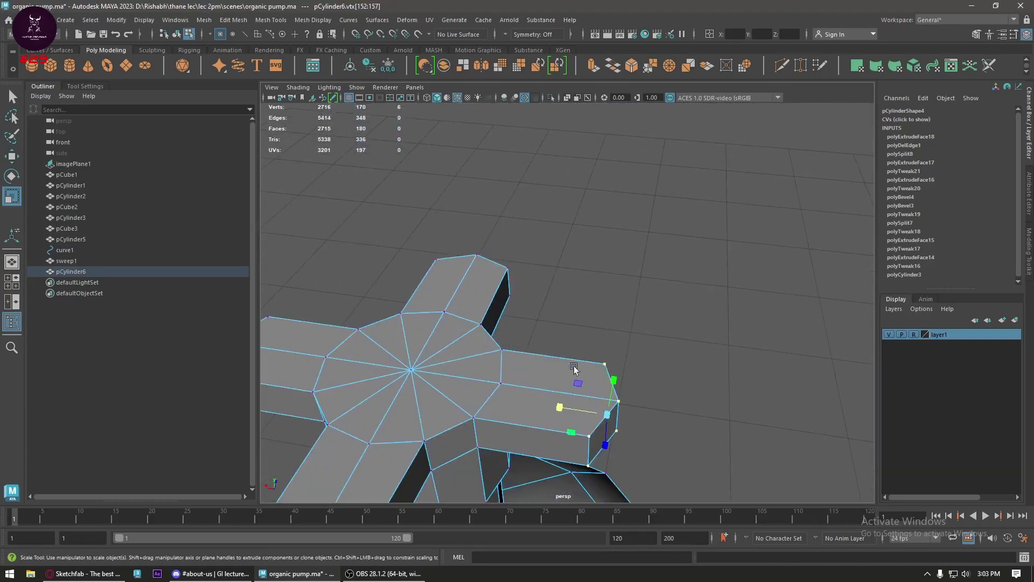
{"action": "scroll", "coordinate": [660, 420], "scroll_direction": "down", "scroll_amount": 2}
{"action": "scroll", "coordinate": [647, 404], "scroll_direction": "down", "scroll_amount": 2}
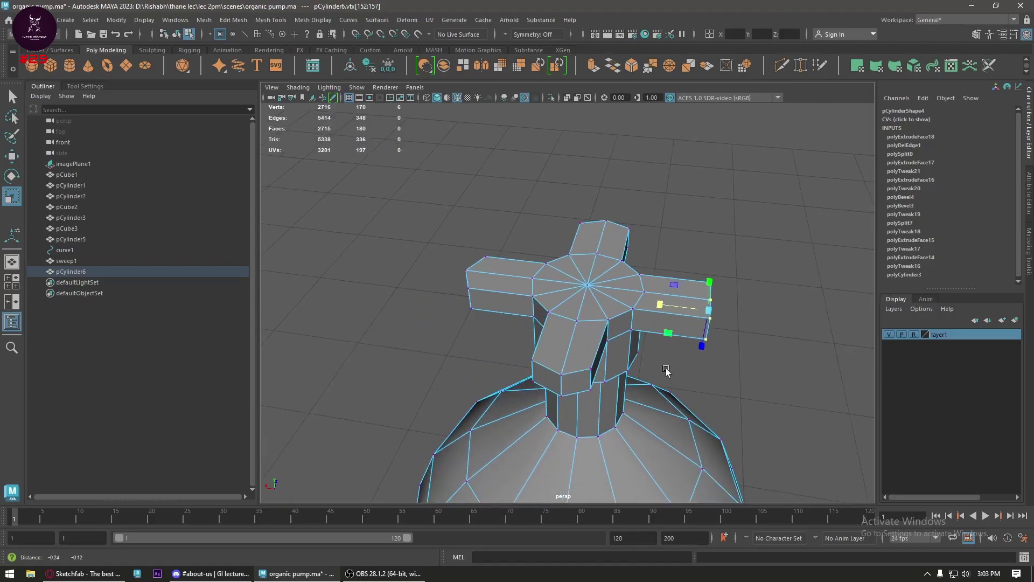
{"action": "left_click_drag", "start_coordinate": [613, 374], "coordinate": [580, 376], "text": "alt"}
{"action": "key", "text": "space"}
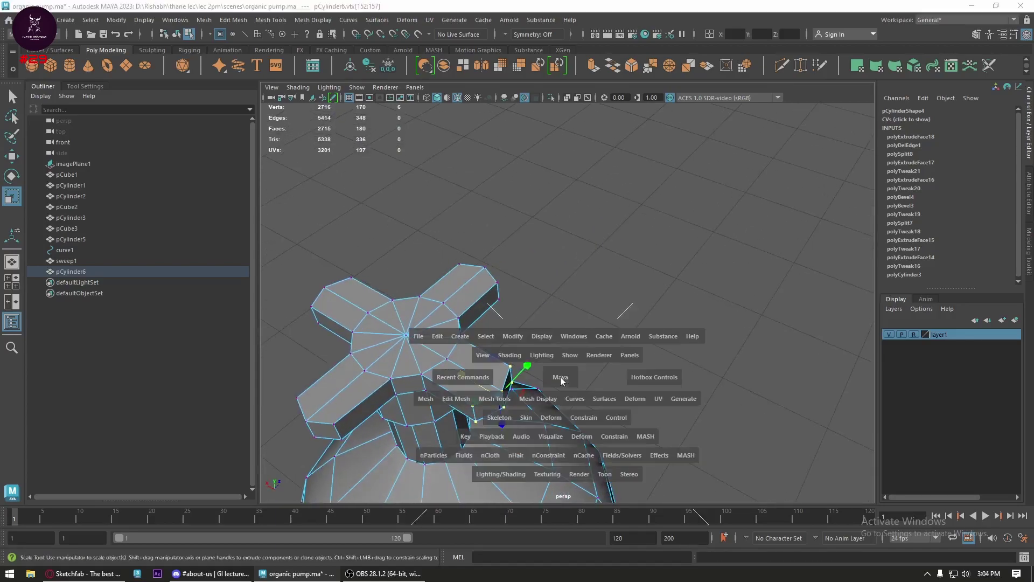
{"action": "left_click_drag", "start_coordinate": [509, 380], "coordinate": [590, 351]}
{"action": "scroll", "coordinate": [609, 329], "scroll_direction": "down", "scroll_amount": 3}
{"action": "scroll", "coordinate": [630, 305], "scroll_direction": "up", "scroll_amount": 2}
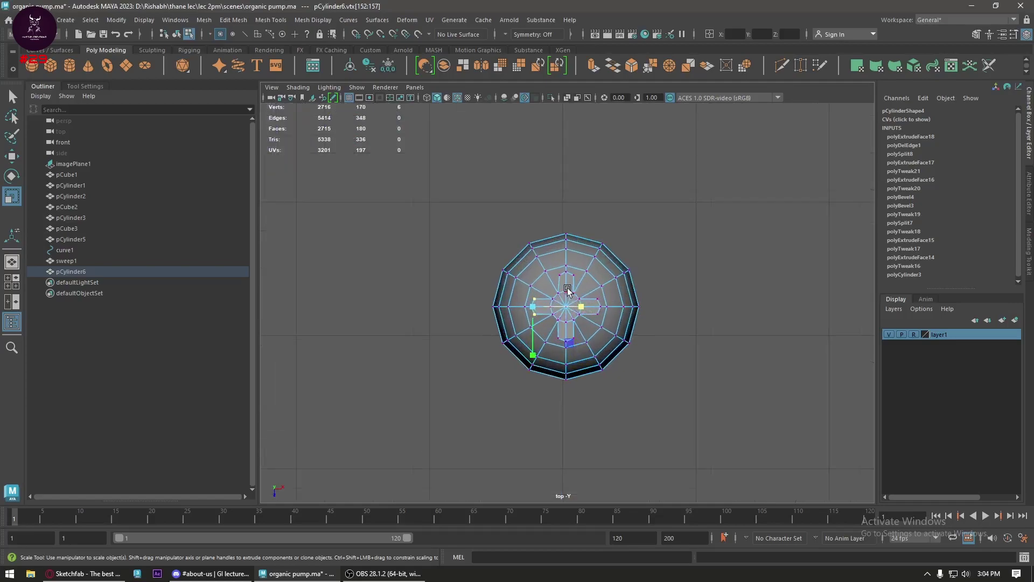
{"action": "scroll", "coordinate": [567, 284], "scroll_direction": "up", "scroll_amount": 2}
{"action": "scroll", "coordinate": [538, 253], "scroll_direction": "up", "scroll_amount": 3}
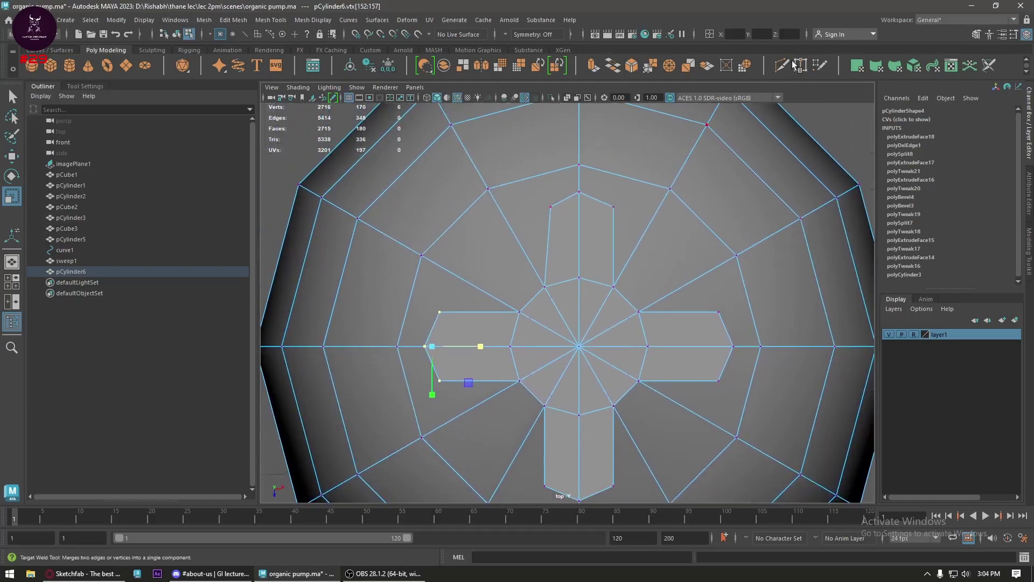
- Switch between edge and vertex modes on the top arm, undoing an accidental vertex move
{"action": "key", "text": "w"}
{"action": "right_click", "coordinate": [581, 231]}
{"action": "left_click", "coordinate": [586, 201]}
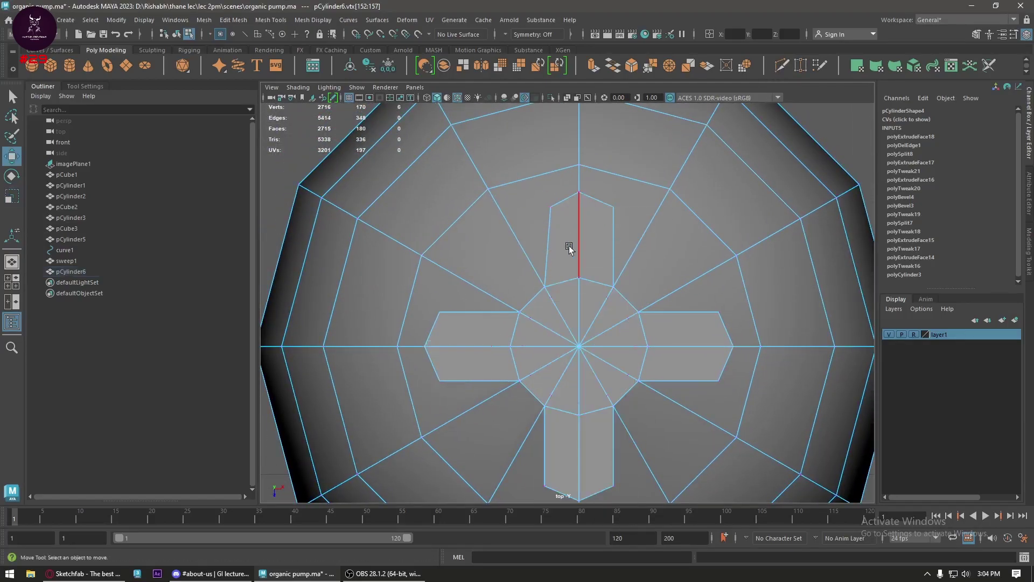
{"action": "left_click", "coordinate": [563, 251]}
{"action": "right_click", "coordinate": [562, 233]}
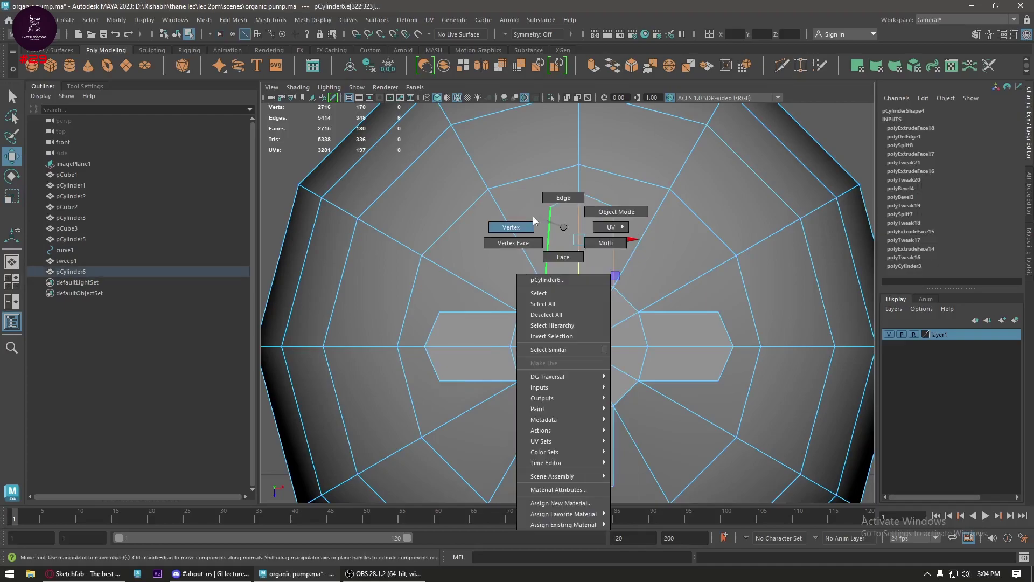
{"action": "left_click", "coordinate": [511, 225]}
{"action": "left_click", "coordinate": [550, 207]}
{"action": "left_click_drag", "start_coordinate": [587, 206], "coordinate": [627, 218]}
{"action": "key", "text": "ctrl+z"}
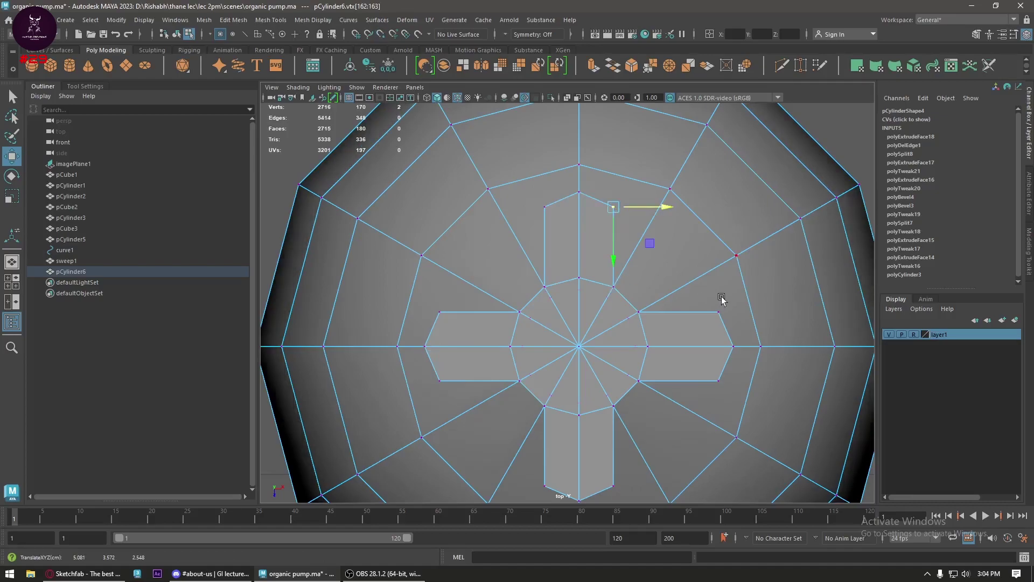
- Select the side edges of the cross arms and connect them with new crossing edges
{"action": "left_click_drag", "start_coordinate": [707, 300], "coordinate": [718, 331]}
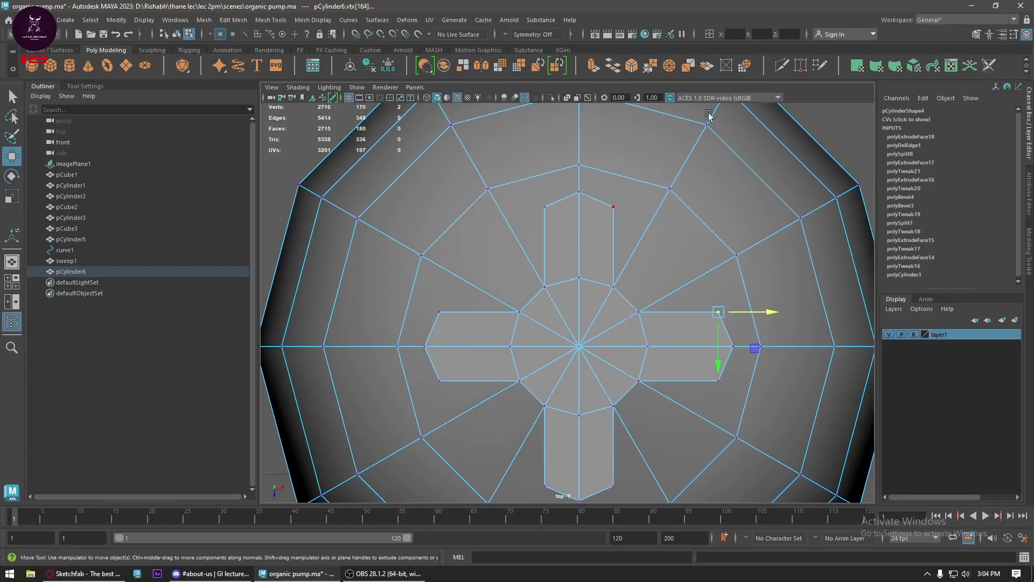
{"action": "key", "text": "ctrl+shift+x"}
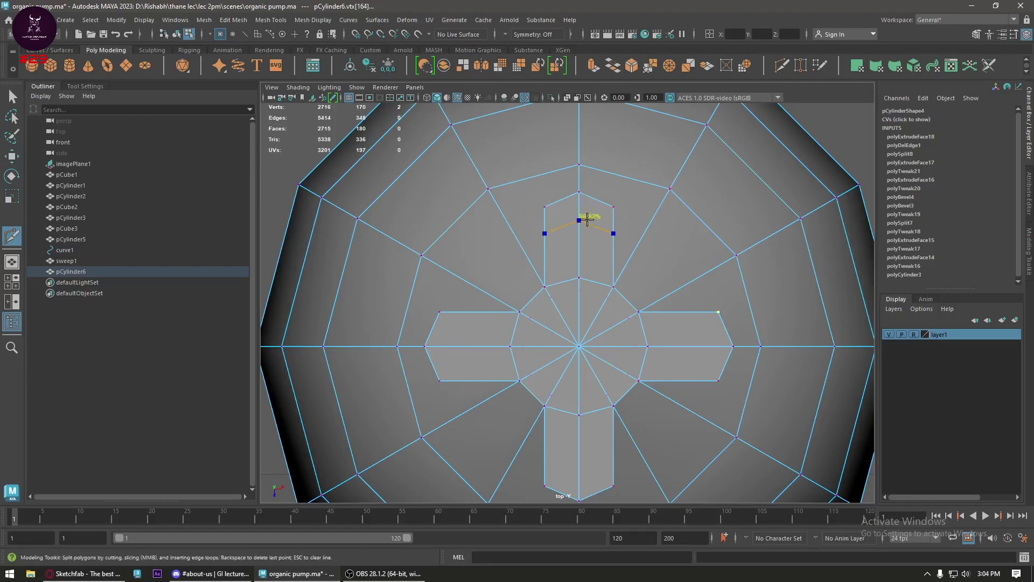
{"action": "key", "text": "w"}
{"action": "right_click_drag", "start_coordinate": [587, 230], "coordinate": [576, 237]}
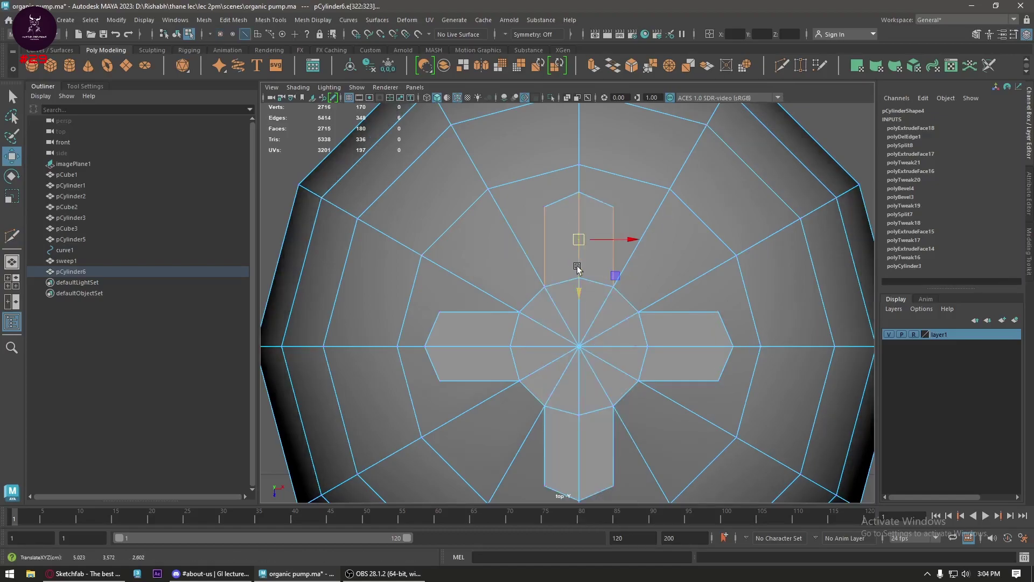
{"action": "double_click", "coordinate": [482, 346], "text": "shift"}
{"action": "double_click", "coordinate": [557, 462], "text": "shift"}
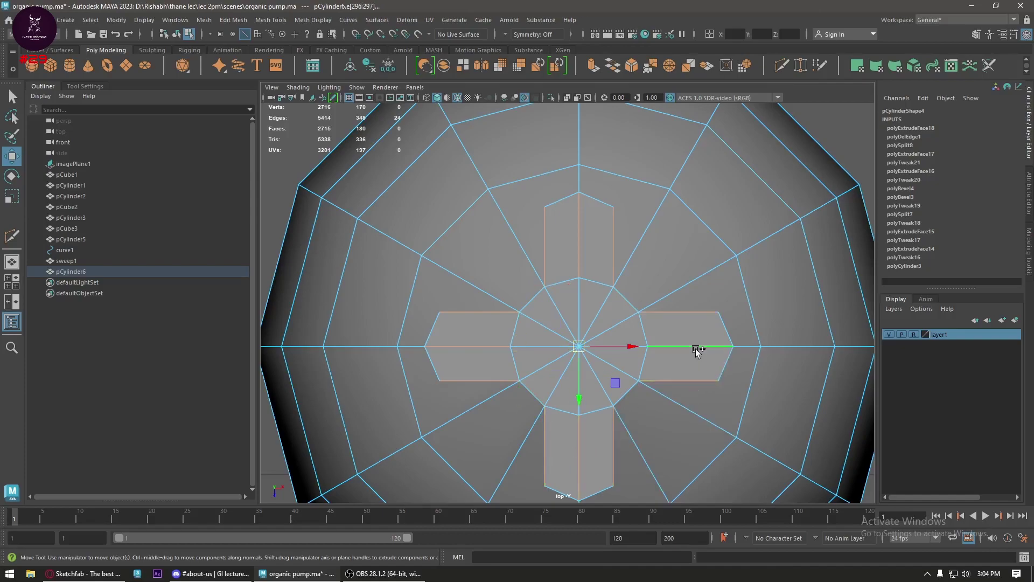
{"action": "right_click_drag", "start_coordinate": [694, 342], "coordinate": [700, 530], "text": "shift"}
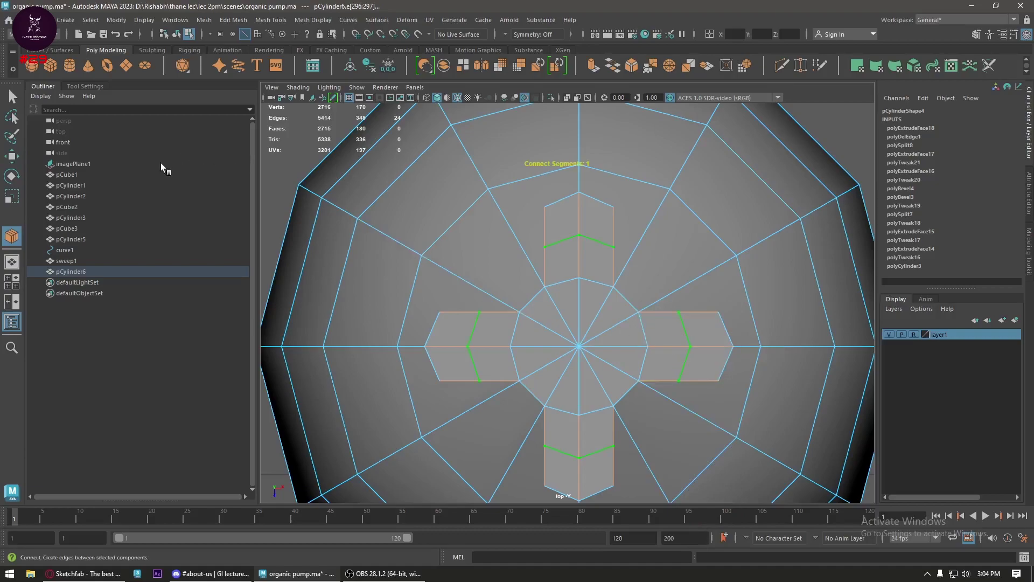
- Set the connected edges' slide to 0.74, then 0.675, and commit them
{"action": "left_click", "coordinate": [86, 86]}
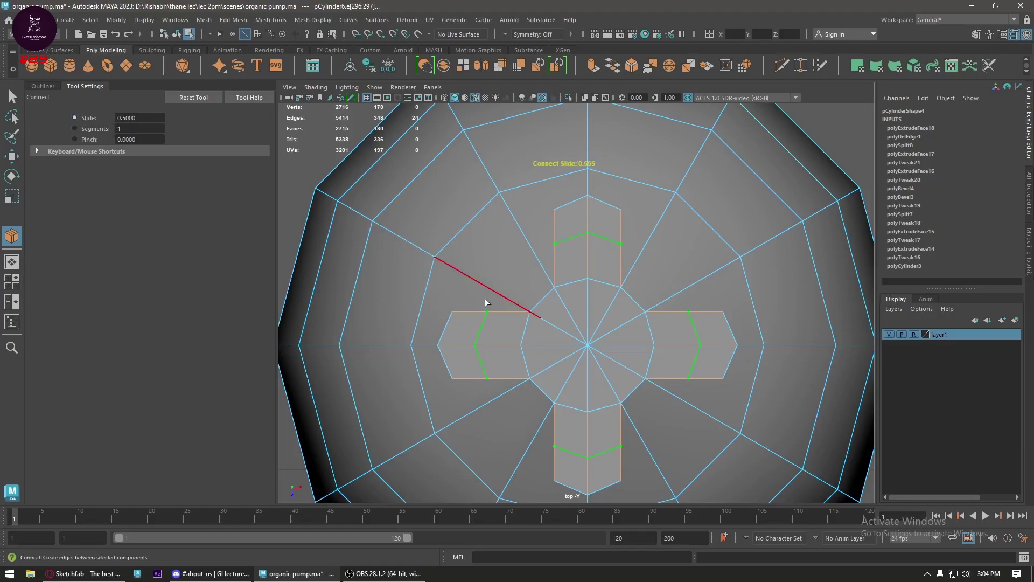
{"action": "middle_click_drag", "start_coordinate": [489, 300], "coordinate": [505, 307]}
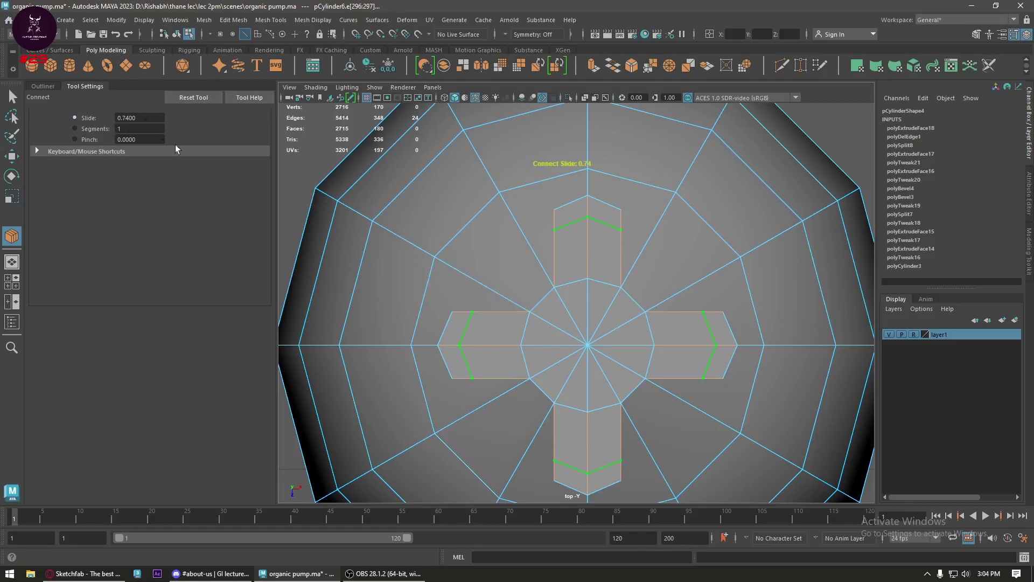
{"action": "middle_click_drag", "start_coordinate": [522, 279], "coordinate": [515, 277]}
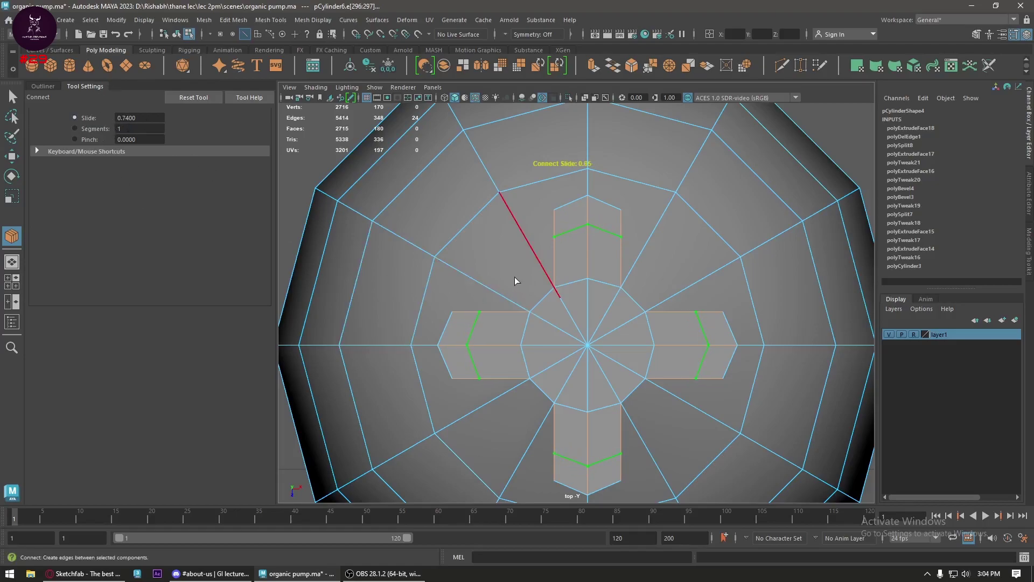
{"action": "key", "text": "w"}
- In perspective, select the left arm's end face and a neighbouring arm end face
{"action": "key", "text": "space"}
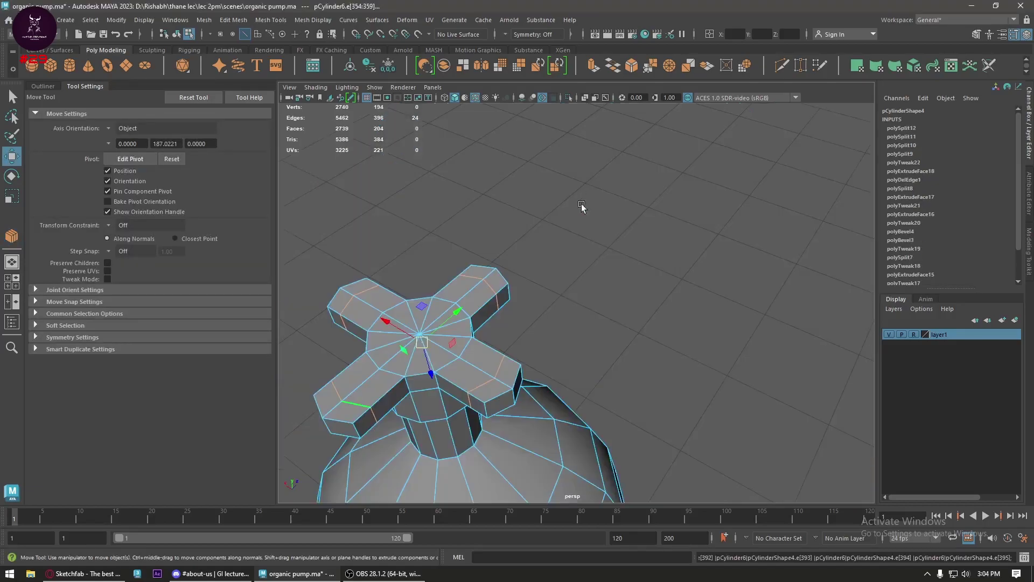
{"action": "left_click_drag", "start_coordinate": [582, 208], "coordinate": [633, 213], "text": "alt"}
{"action": "right_click_drag", "start_coordinate": [633, 213], "coordinate": [635, 237]}
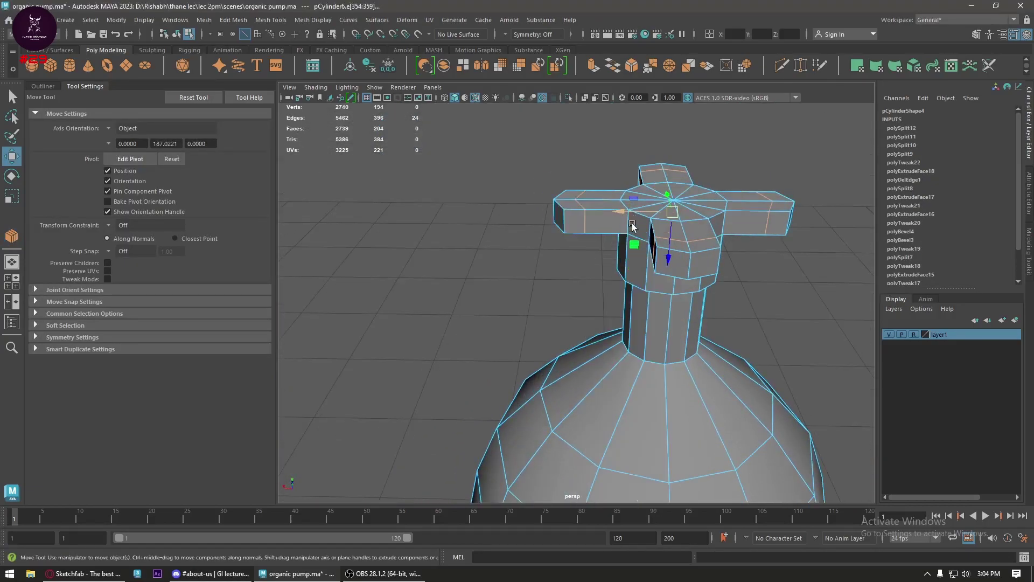
{"action": "left_click", "coordinate": [568, 220]}
{"action": "left_click", "coordinate": [656, 259], "text": "shift"}
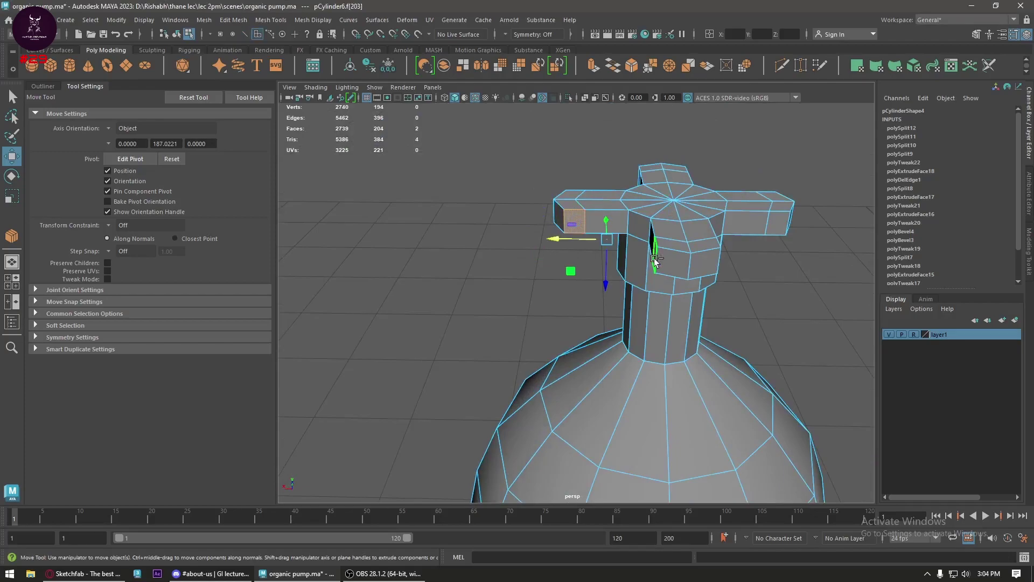
- Bridge the first pairs of adjacent arm end faces, adjusting the bridge twist
{"action": "right_click_drag", "start_coordinate": [678, 259], "coordinate": [726, 291], "text": "shift"}
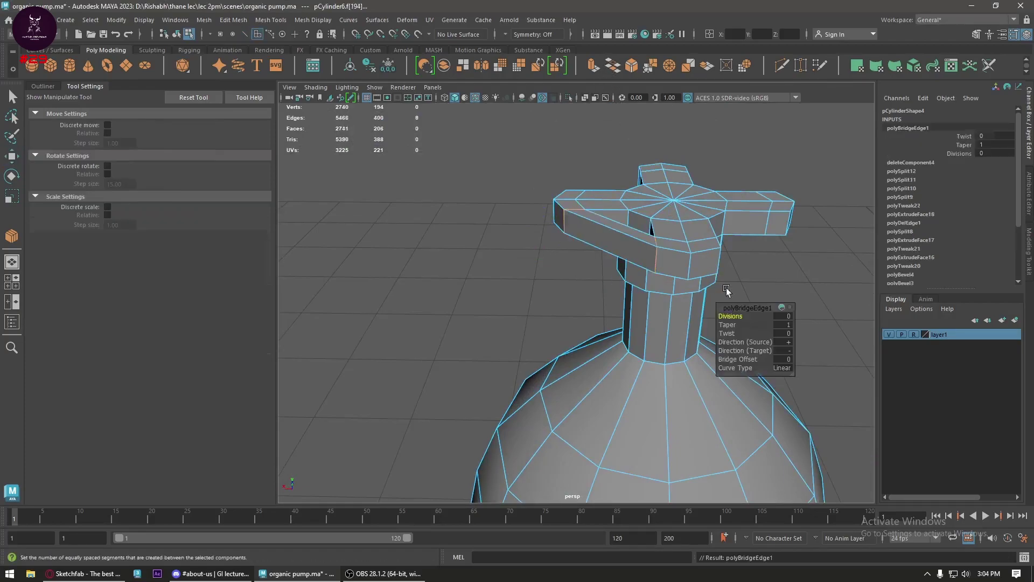
{"action": "left_click", "coordinate": [780, 220]}
{"action": "left_click_drag", "start_coordinate": [744, 270], "coordinate": [571, 282], "text": "alt"}
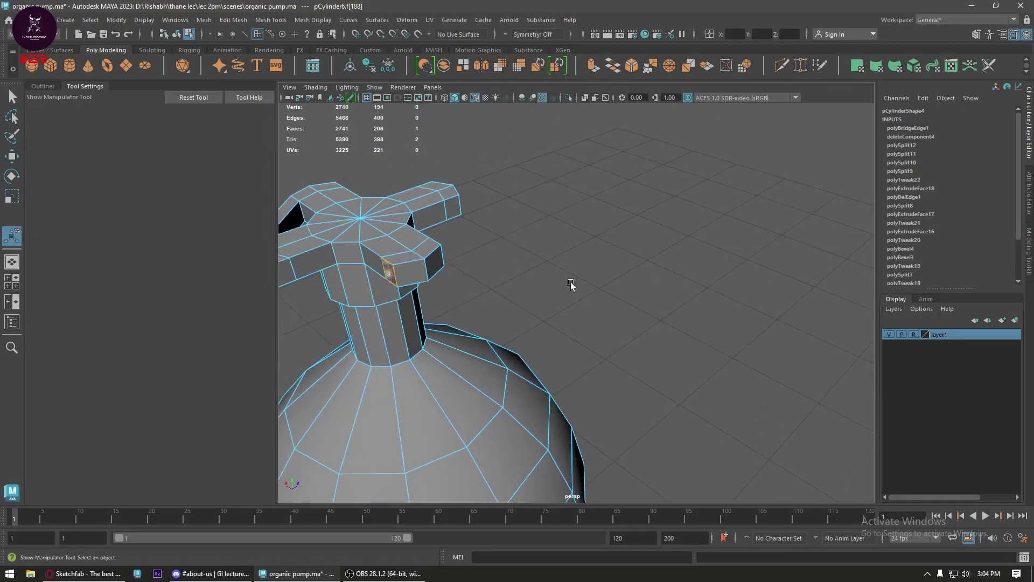
{"action": "left_click", "coordinate": [288, 277], "text": "shift"}
{"action": "right_click_drag", "start_coordinate": [287, 278], "coordinate": [334, 310], "text": "shift"}
{"action": "key", "text": "ctrl+z"}
{"action": "left_click_drag", "start_coordinate": [460, 274], "coordinate": [612, 257], "text": "alt"}
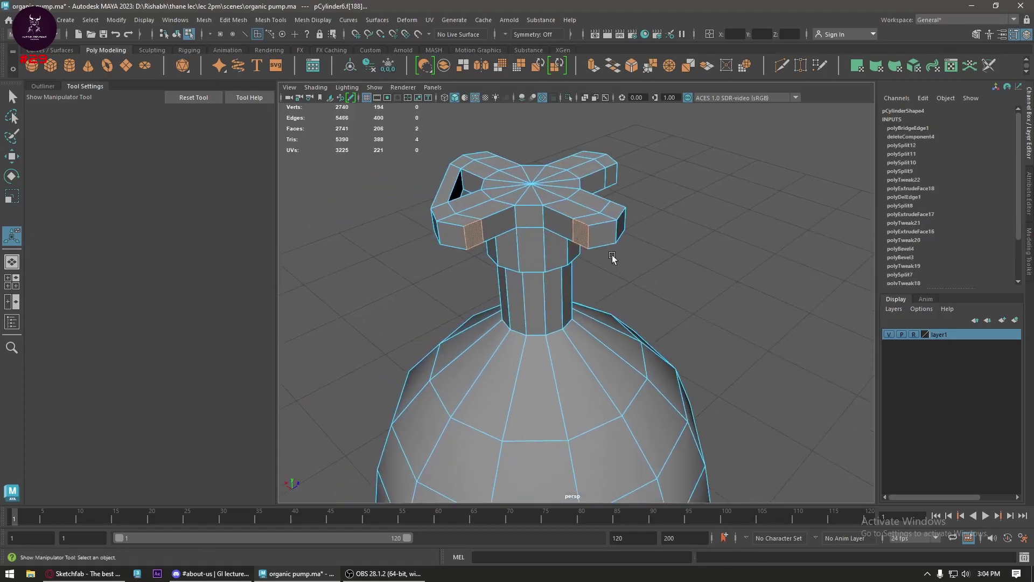
{"action": "right_click_drag", "start_coordinate": [542, 221], "coordinate": [589, 253], "text": "shift"}
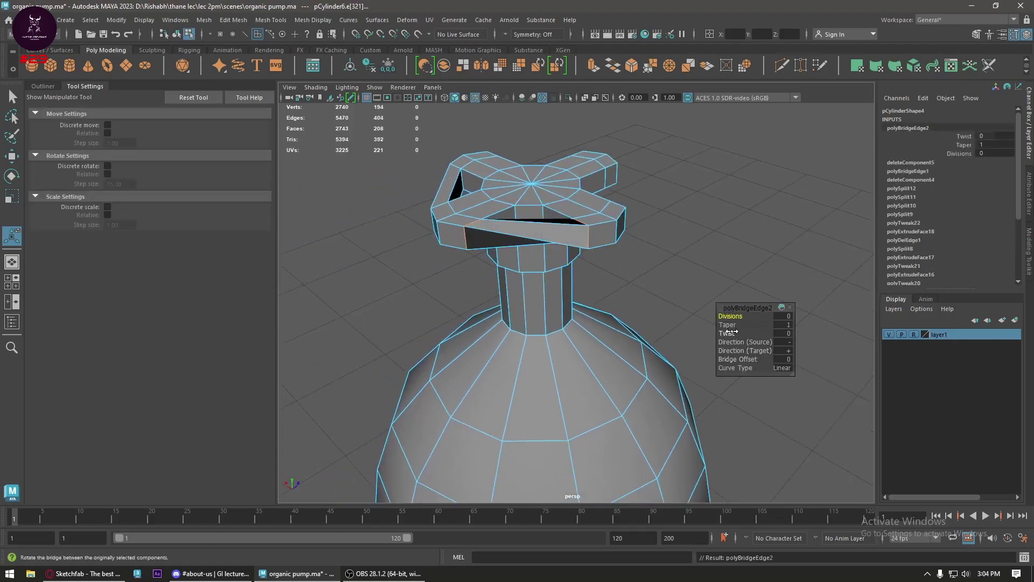
{"action": "left_click_drag", "start_coordinate": [728, 334], "coordinate": [828, 346]}
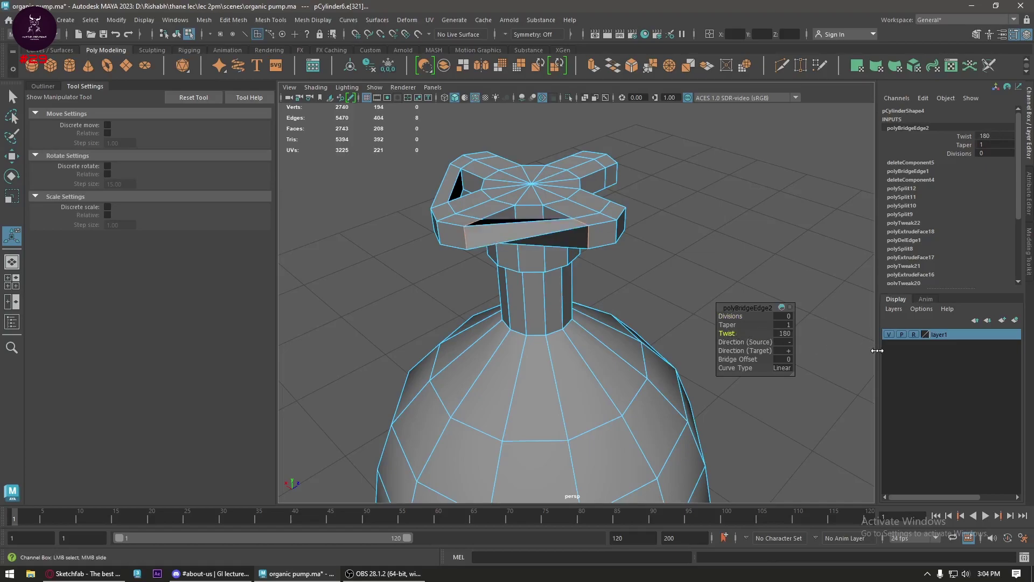
{"action": "left_click_drag", "start_coordinate": [953, 350], "coordinate": [707, 343]}
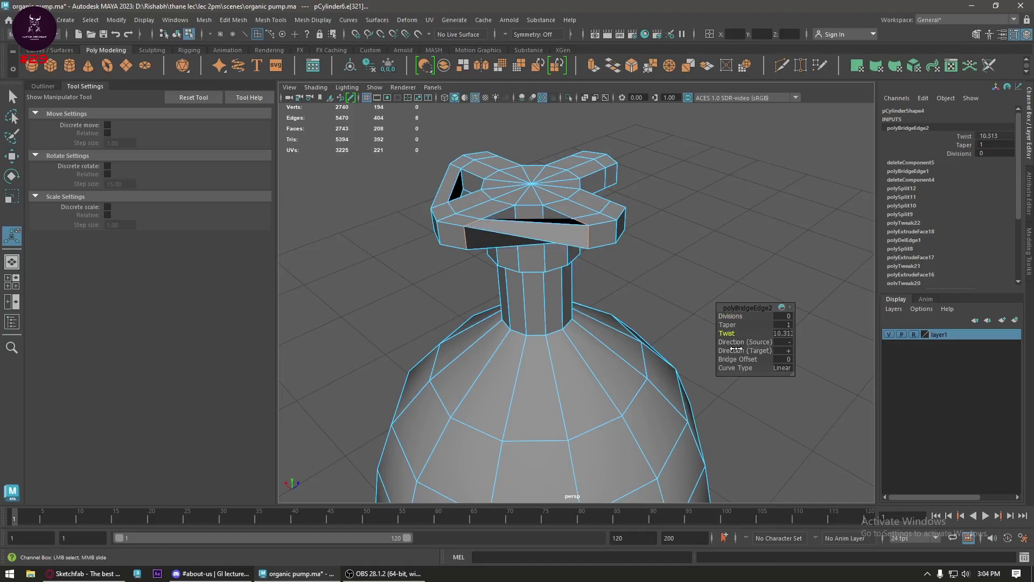
- Bridge the remaining arm end pairs to close the ring, then view the cap from the top
{"action": "mouse_move", "coordinate": [623, 279]}
{"action": "left_mouse_down", "text": "alt"}
{"action": "mouse_move", "coordinate": [526, 293]}
{"action": "mouse_move", "coordinate": [594, 253]}
{"action": "left_mouse_up", "text": "alt"}
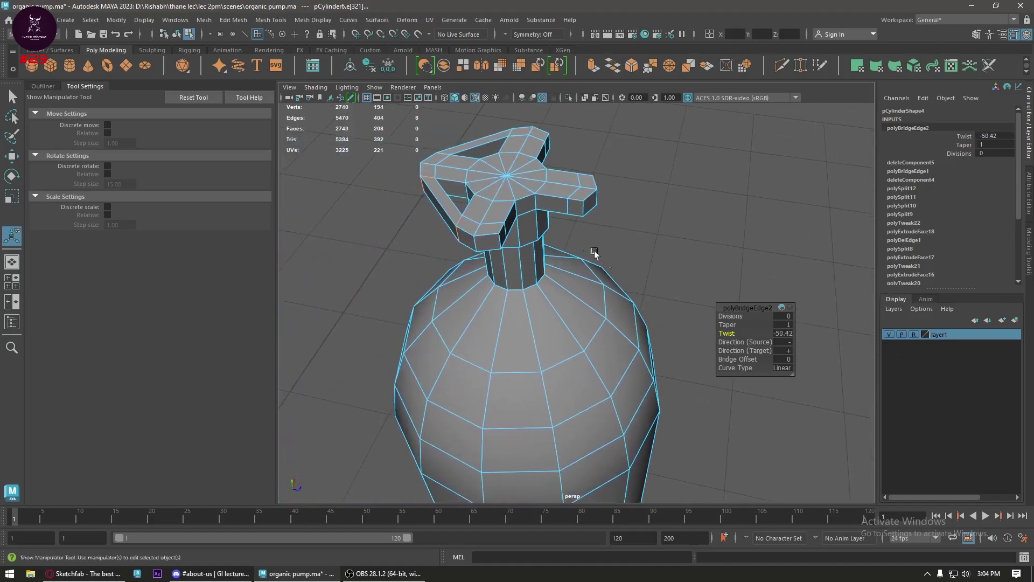
{"action": "left_click", "coordinate": [580, 213]}
{"action": "key", "text": "Delete"}
{"action": "right_click_drag", "start_coordinate": [504, 237], "coordinate": [503, 240], "text": "shift"}
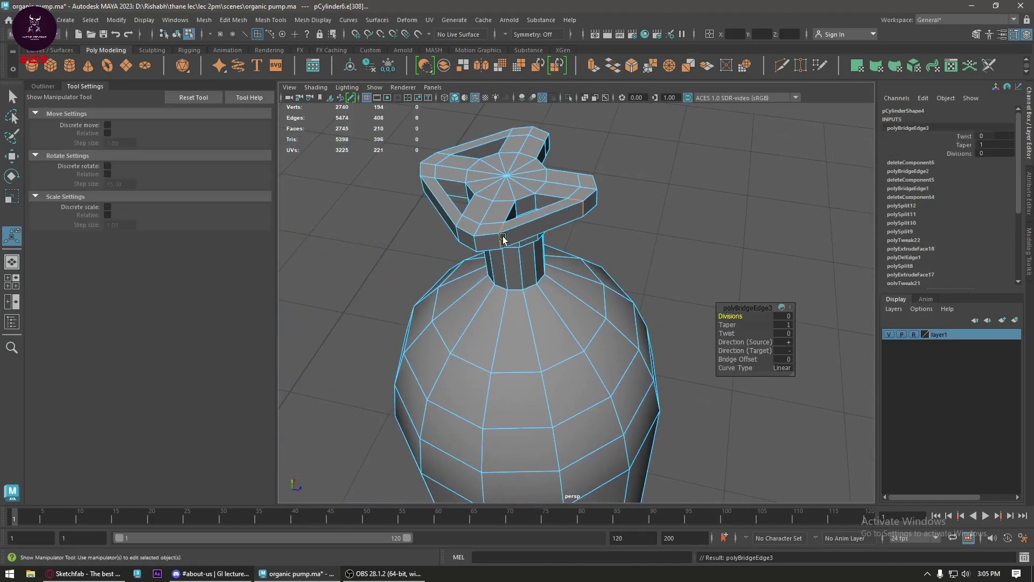
{"action": "left_click_drag", "start_coordinate": [600, 230], "coordinate": [514, 165], "text": "alt"}
{"action": "left_click", "coordinate": [492, 200]}
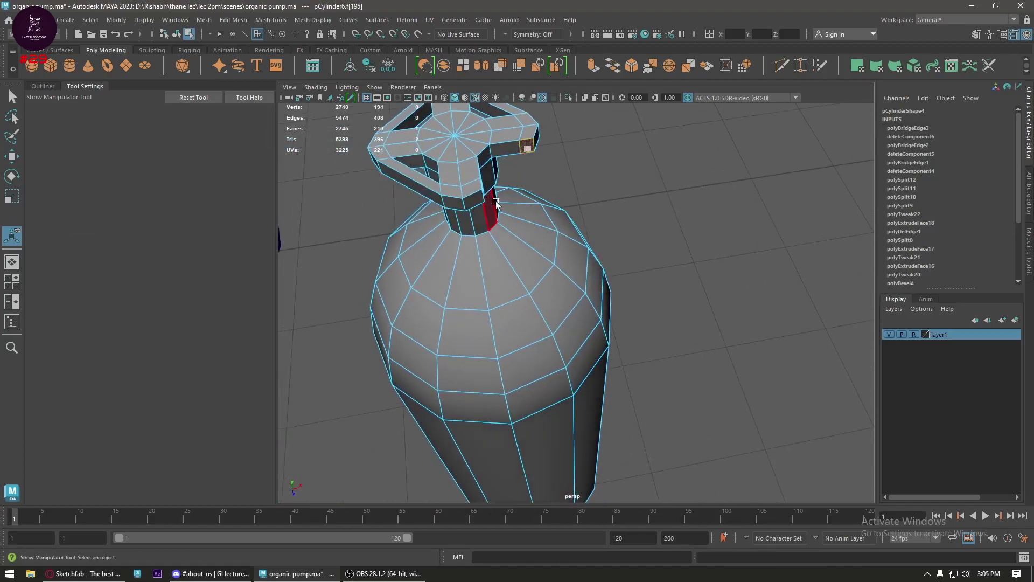
{"action": "left_click_drag", "start_coordinate": [492, 200], "coordinate": [462, 195], "text": "alt"}
{"action": "right_click_drag", "start_coordinate": [477, 151], "coordinate": [477, 158], "text": "shift"}
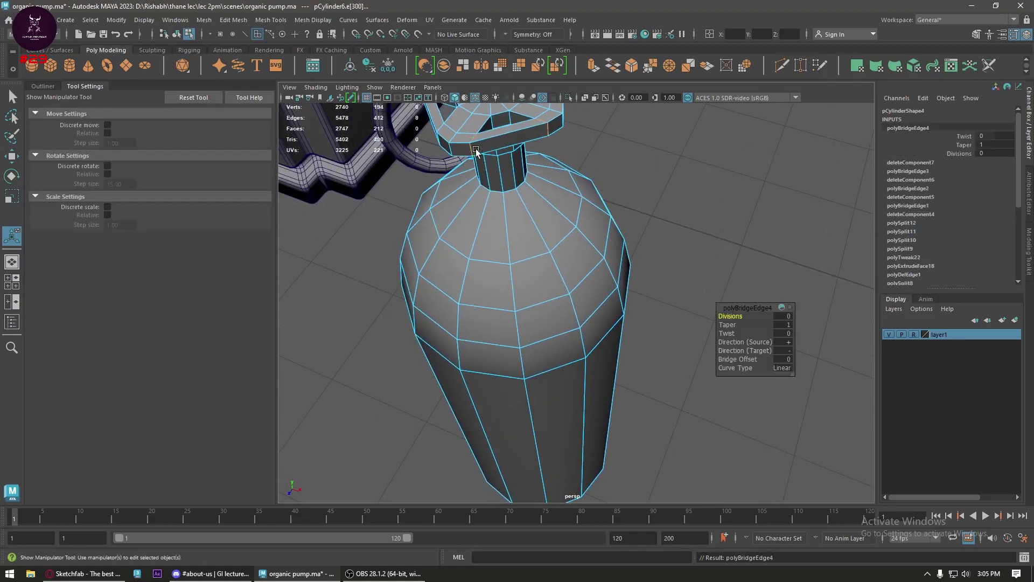
{"action": "key", "text": "space"}
{"action": "left_click_drag", "start_coordinate": [476, 151], "coordinate": [544, 214]}
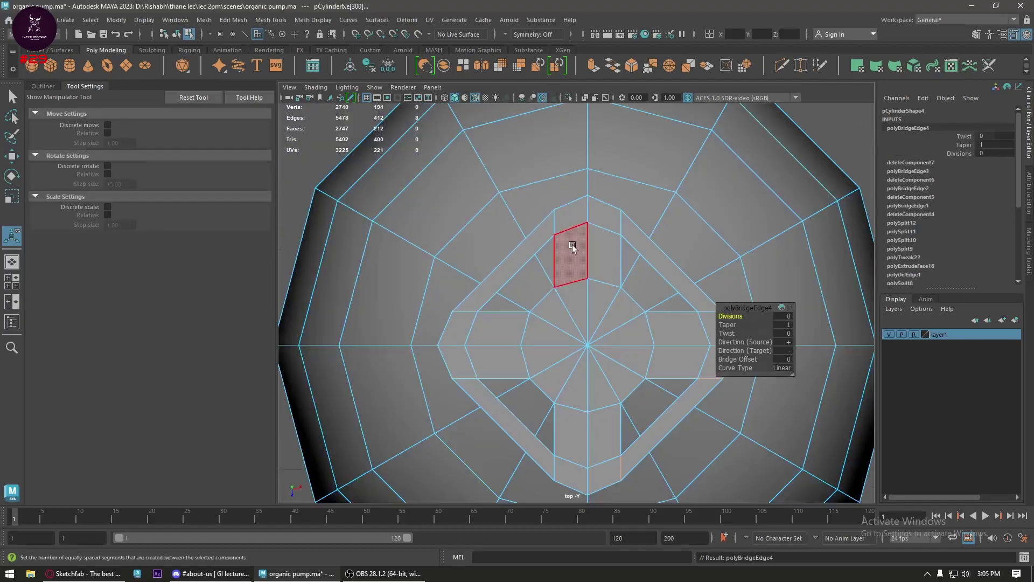
{"action": "key", "text": "F10"}
- Connect the bridge edge loops with midpoint edges and scale them outward about 1.19
{"action": "key", "text": "q"}
{"action": "double_click", "coordinate": [505, 253]}
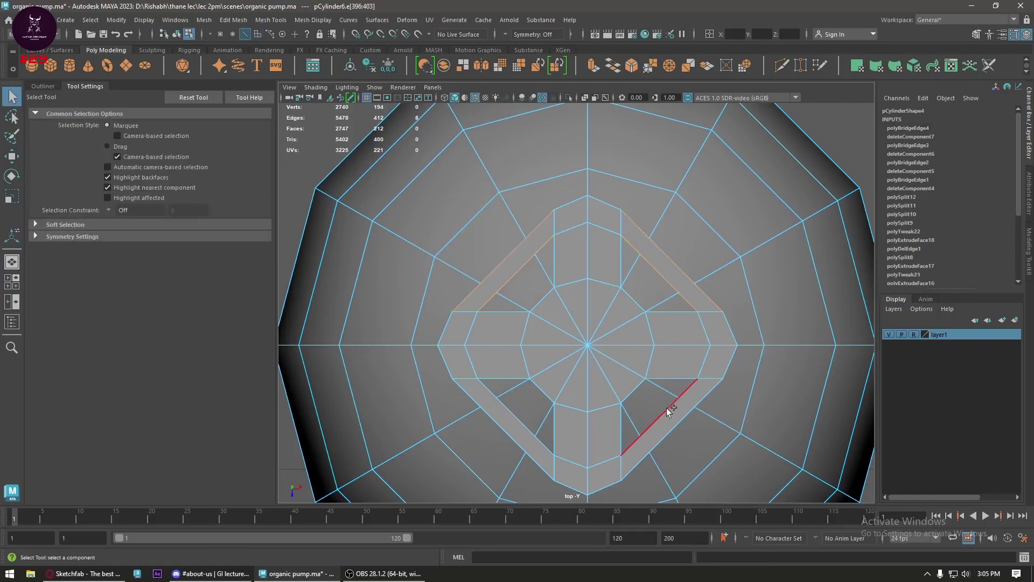
{"action": "double_click", "coordinate": [684, 418], "text": "shift"}
{"action": "double_click", "coordinate": [509, 434], "text": "shift"}
{"action": "right_click_drag", "start_coordinate": [587, 345], "coordinate": [588, 506], "text": "shift"}
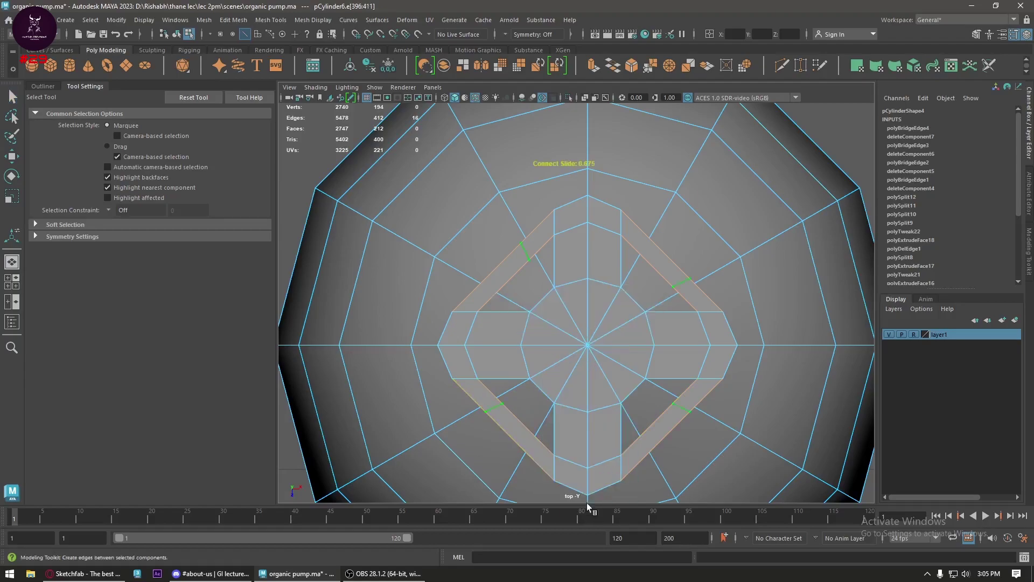
{"action": "key", "text": "w"}
{"action": "key", "text": "r"}
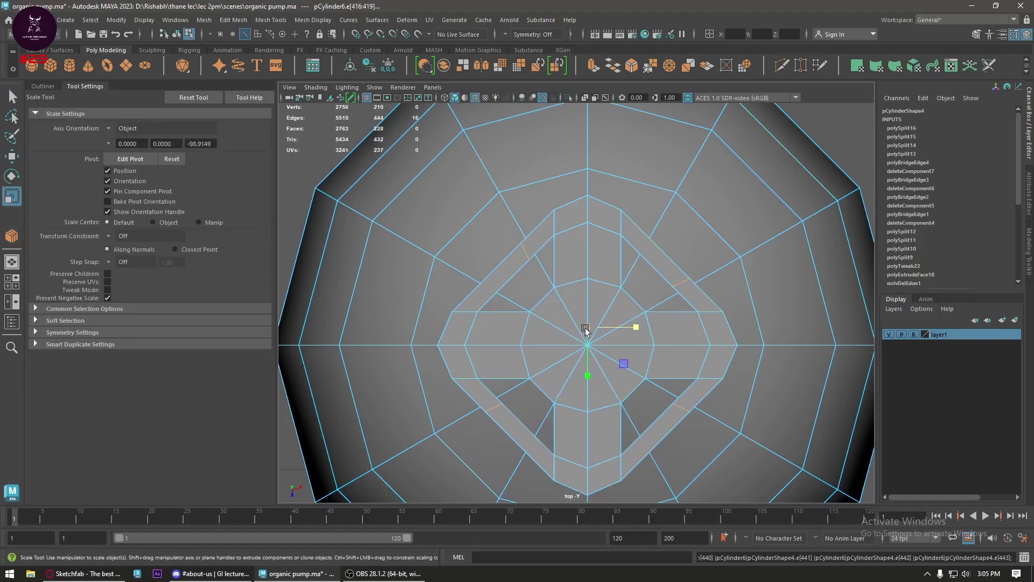
{"action": "mouse_move", "coordinate": [588, 328]}
{"action": "left_mouse_down"}
{"action": "mouse_move", "coordinate": [611, 342]}
{"action": "mouse_move", "coordinate": [610, 312]}
{"action": "mouse_move", "coordinate": [662, 321]}
{"action": "mouse_move", "coordinate": [631, 353]}
{"action": "mouse_move", "coordinate": [584, 289]}
{"action": "mouse_move", "coordinate": [581, 251]}
{"action": "left_mouse_up"}
- Apply Edit Edge Flow to several individual ring edges
{"action": "left_click", "coordinate": [580, 251]}
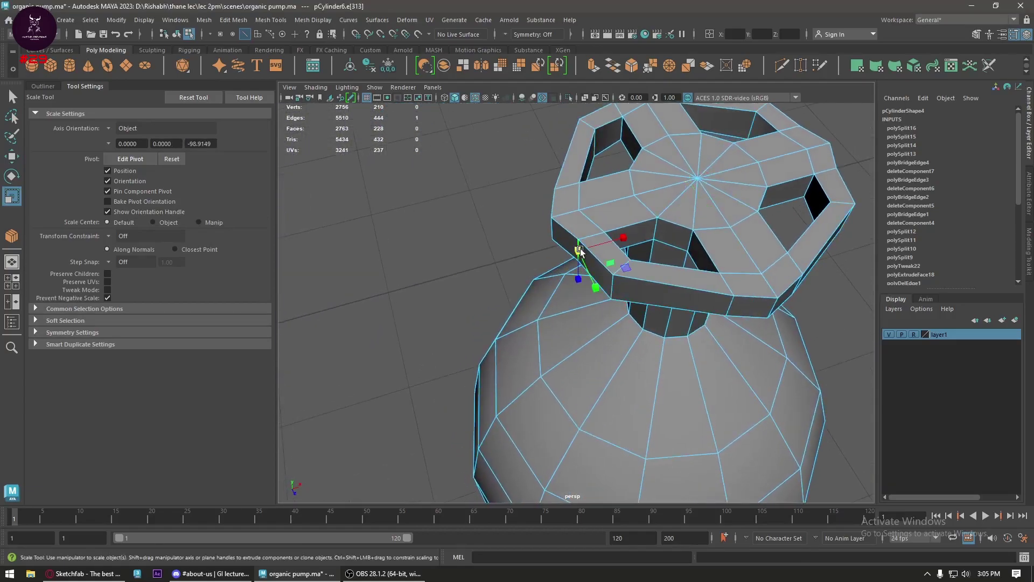
{"action": "mouse_move", "coordinate": [580, 251]}
{"action": "right_mouse_down", "text": "shift"}
{"action": "mouse_move", "coordinate": [578, 346]}
{"action": "mouse_move", "coordinate": [568, 356]}
{"action": "right_mouse_up", "text": "shift"}
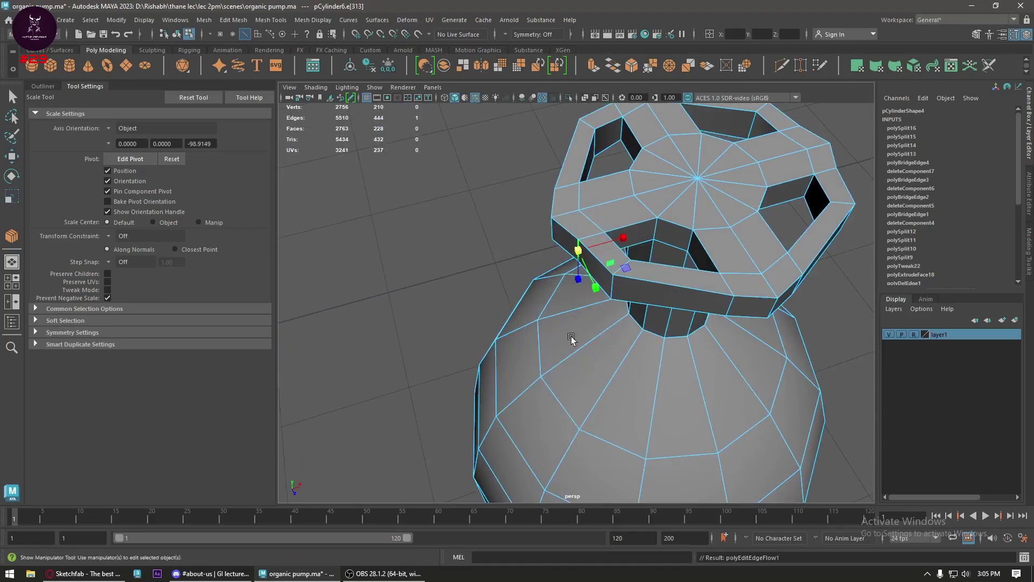
{"action": "left_click_drag", "start_coordinate": [582, 302], "coordinate": [625, 280], "text": "alt"}
{"action": "left_click", "coordinate": [634, 252]}
{"action": "right_click_drag", "start_coordinate": [634, 252], "coordinate": [622, 234], "text": "shift"}
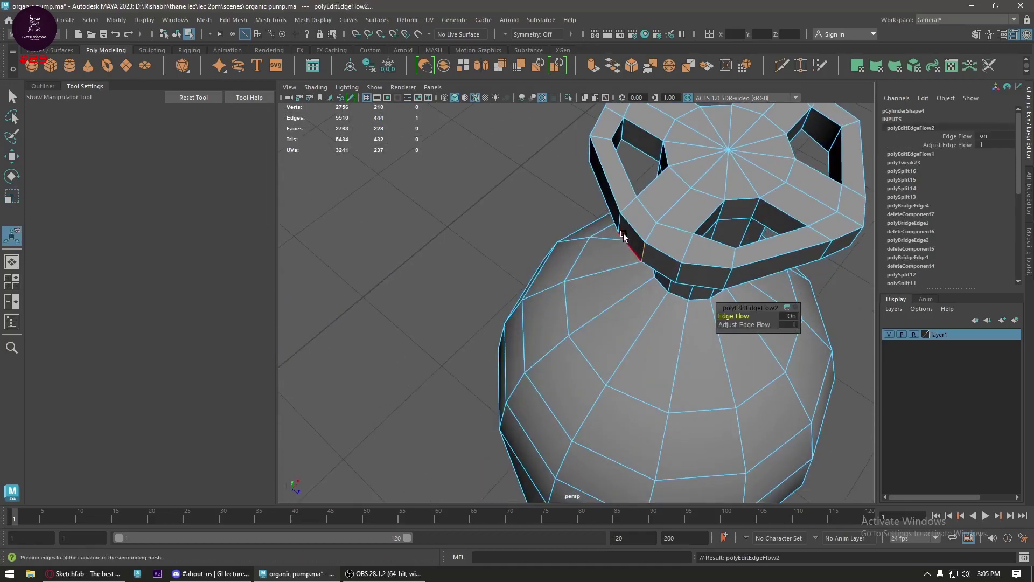
{"action": "left_click", "coordinate": [621, 228]}
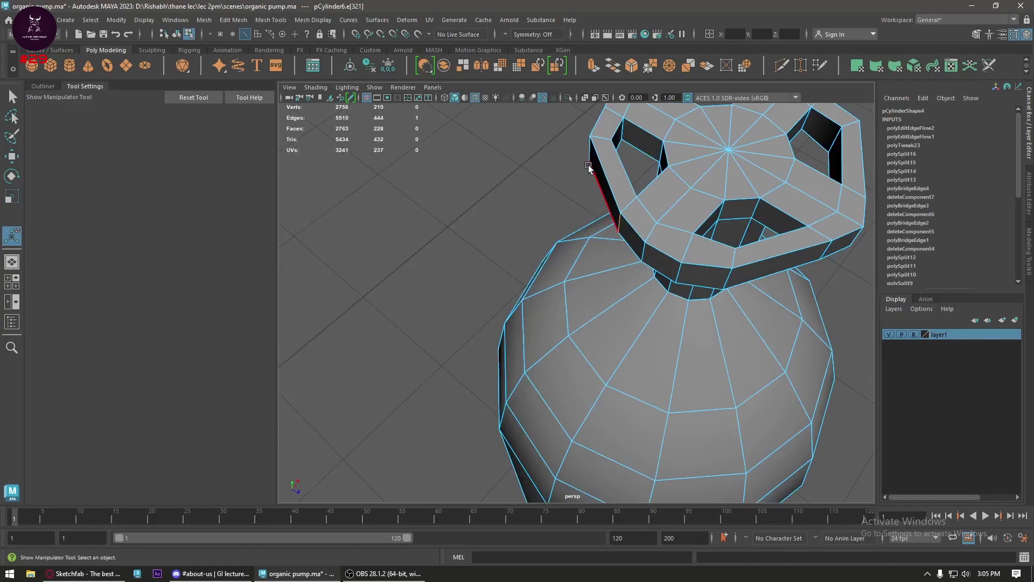
{"action": "key", "text": "g"}
{"action": "left_click_drag", "start_coordinate": [588, 166], "coordinate": [593, 172], "text": "alt"}
{"action": "key", "text": "ctrl+z"}
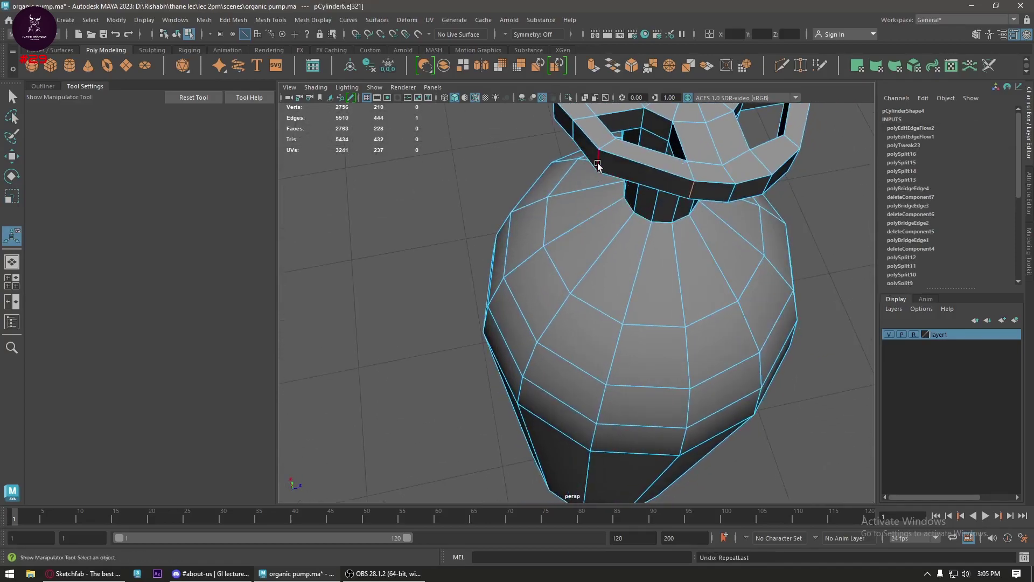
{"action": "key", "text": "g"}
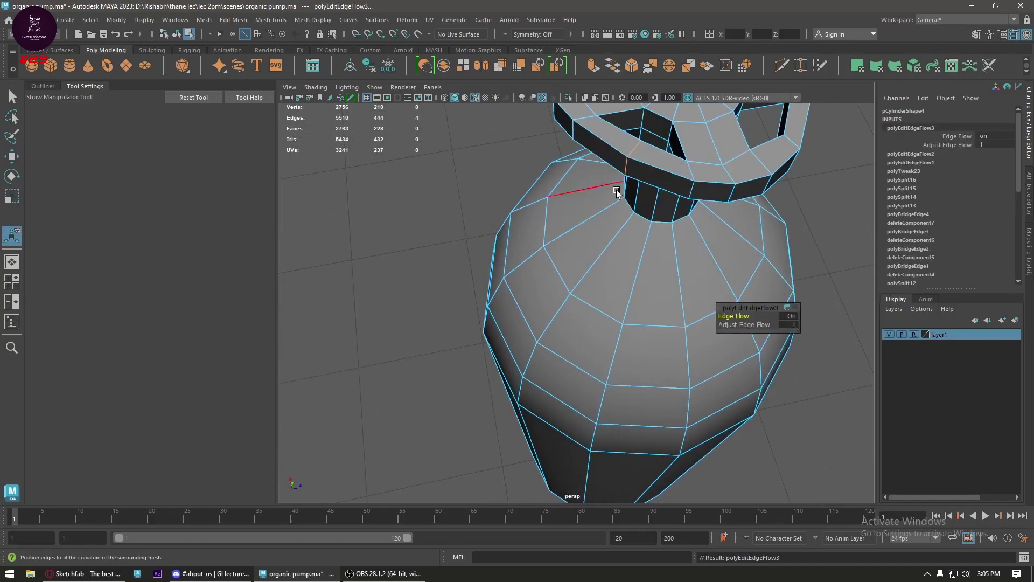
{"action": "left_click_drag", "start_coordinate": [616, 190], "coordinate": [642, 311], "text": "alt"}
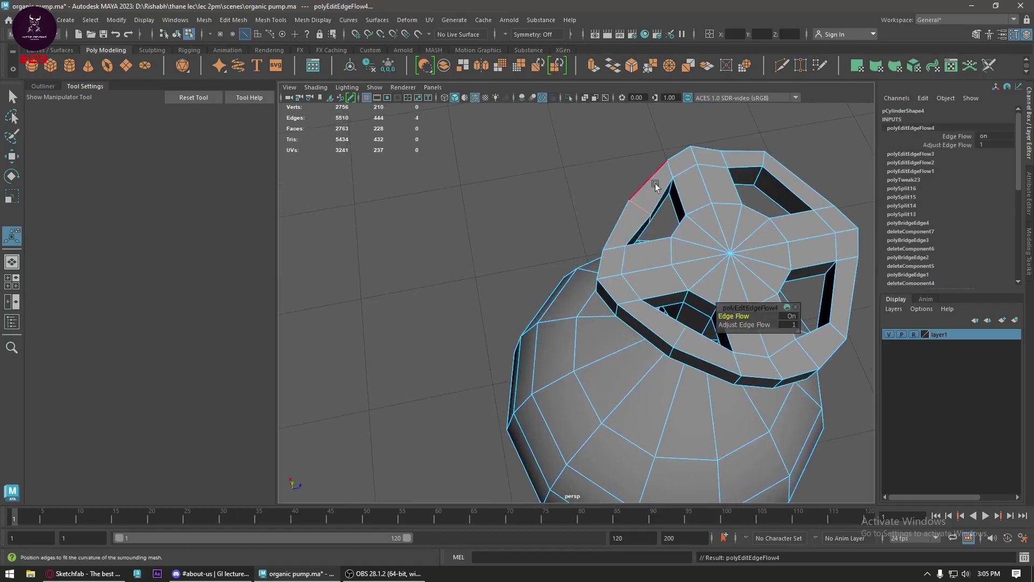
- Try edge flow on the top loop, undo all flow and scale edits, and switch to top view
{"action": "double_click", "coordinate": [764, 162]}
{"action": "key", "text": "g"}
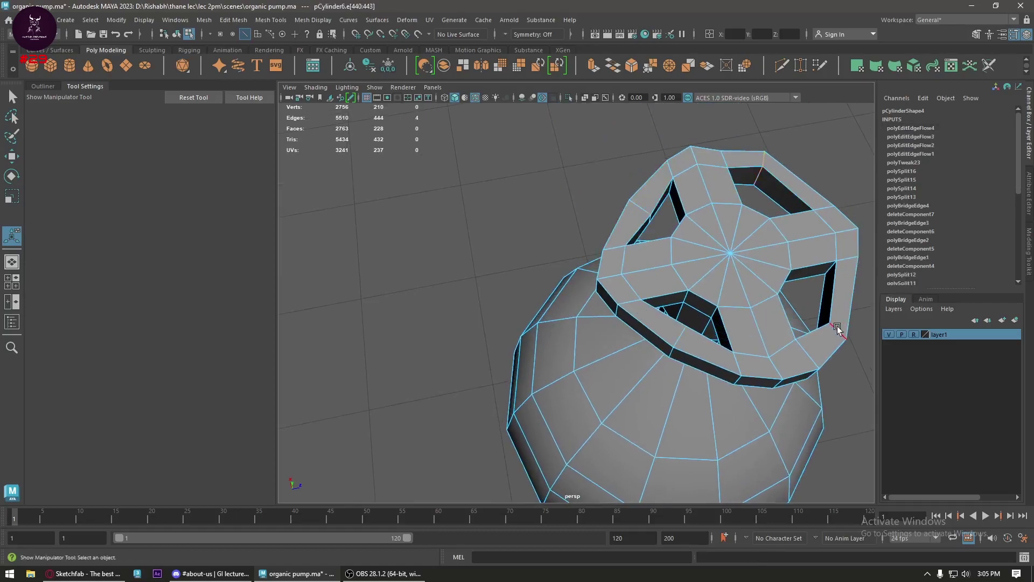
{"action": "key", "text": "g"}
{"action": "mouse_move", "coordinate": [837, 328]}
{"action": "left_mouse_down", "text": "alt"}
{"action": "mouse_move", "coordinate": [685, 307]}
{"action": "mouse_move", "coordinate": [651, 257]}
{"action": "left_mouse_up", "text": "alt"}
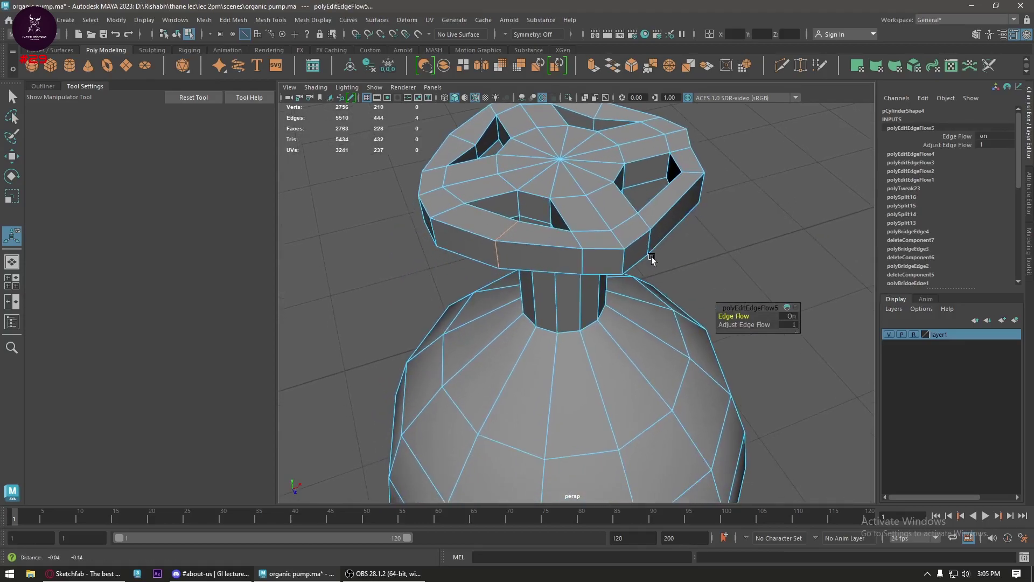
{"action": "key", "text": "ctrl+z"}
{"action": "key", "text": "ctrl+z"}
{"action": "key", "text": "ctrl+z"}
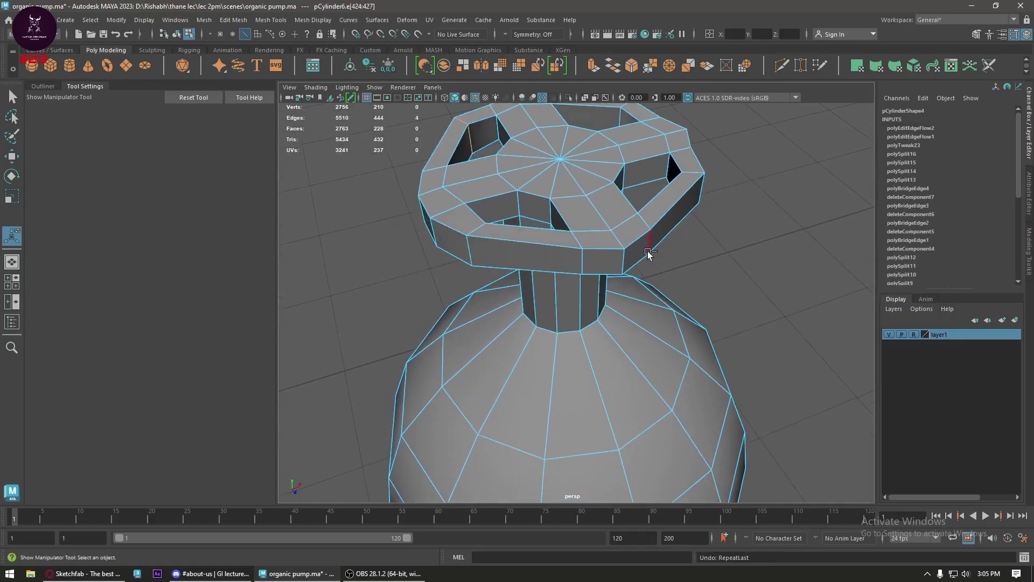
{"action": "left_click_drag", "start_coordinate": [649, 254], "coordinate": [532, 265], "text": "alt"}
{"action": "key", "text": "ctrl+z"}
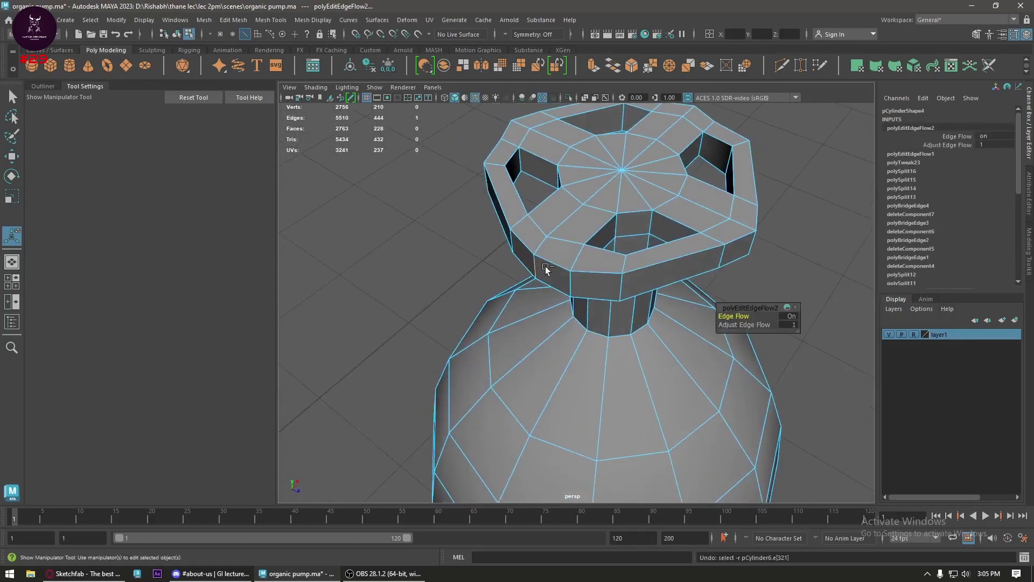
{"action": "key", "text": "ctrl+z"}
{"action": "key", "text": "ctrl+z"}
{"action": "key", "text": "ctrl+z"}
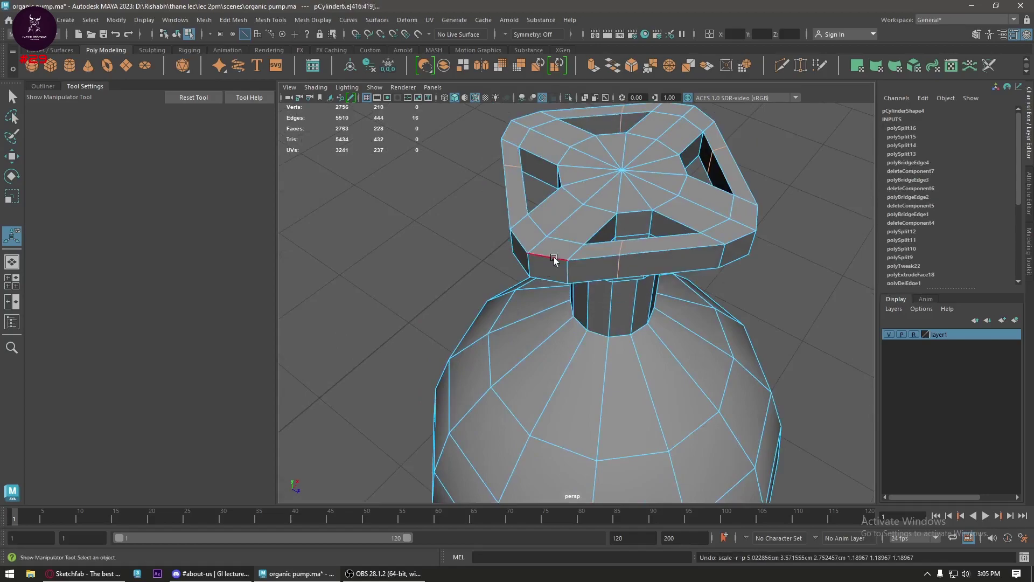
{"action": "left_click_drag", "start_coordinate": [554, 259], "coordinate": [624, 231], "text": "alt"}
{"action": "key", "text": "space"}
{"action": "left_click", "coordinate": [578, 240]}
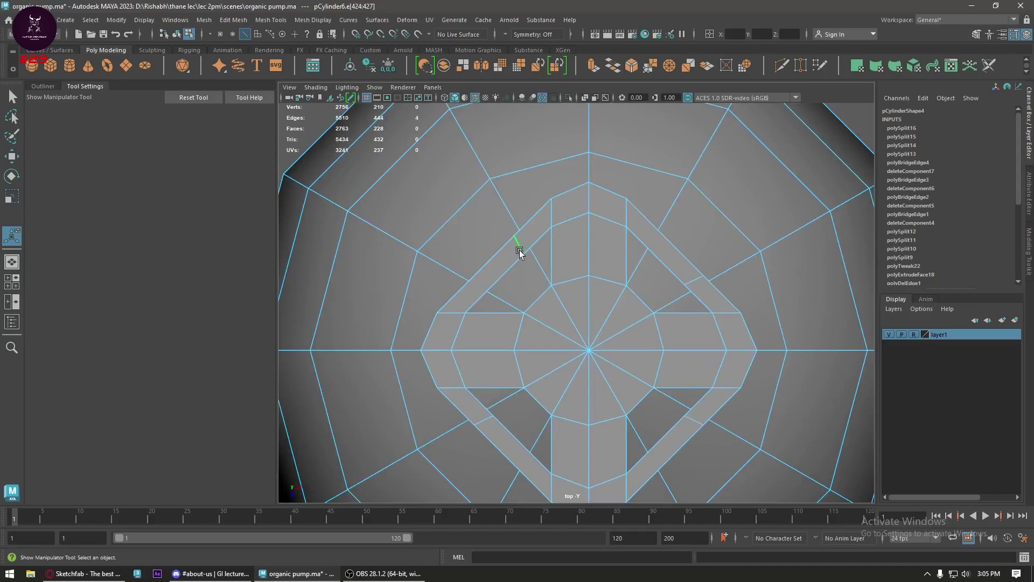
- Delete the ring's stray midpoint edges from the cylinder cap
{"action": "key", "text": "w"}
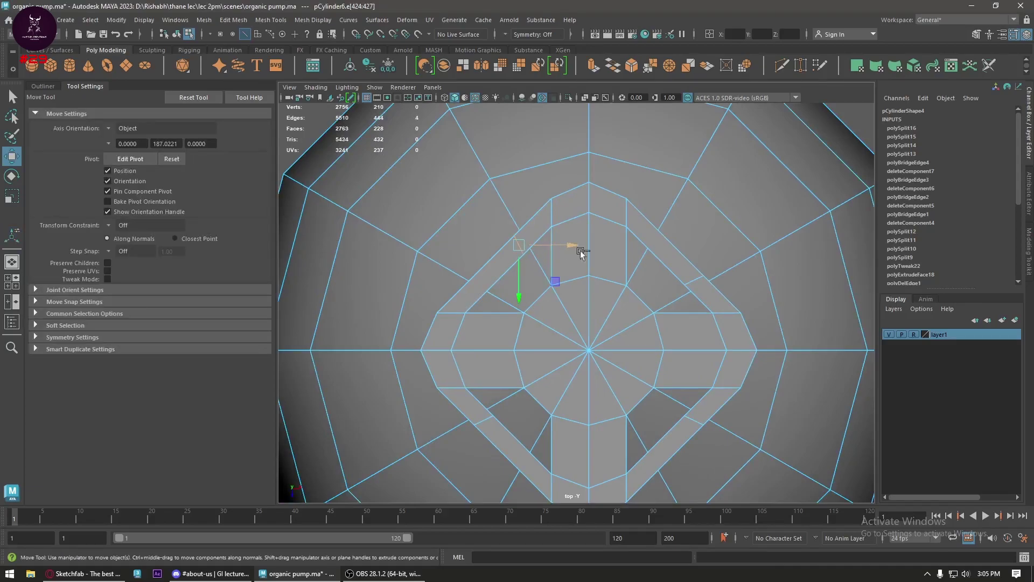
{"action": "key", "text": "Delete"}
{"action": "key", "text": "Delete"}
{"action": "left_click", "coordinate": [702, 418]}
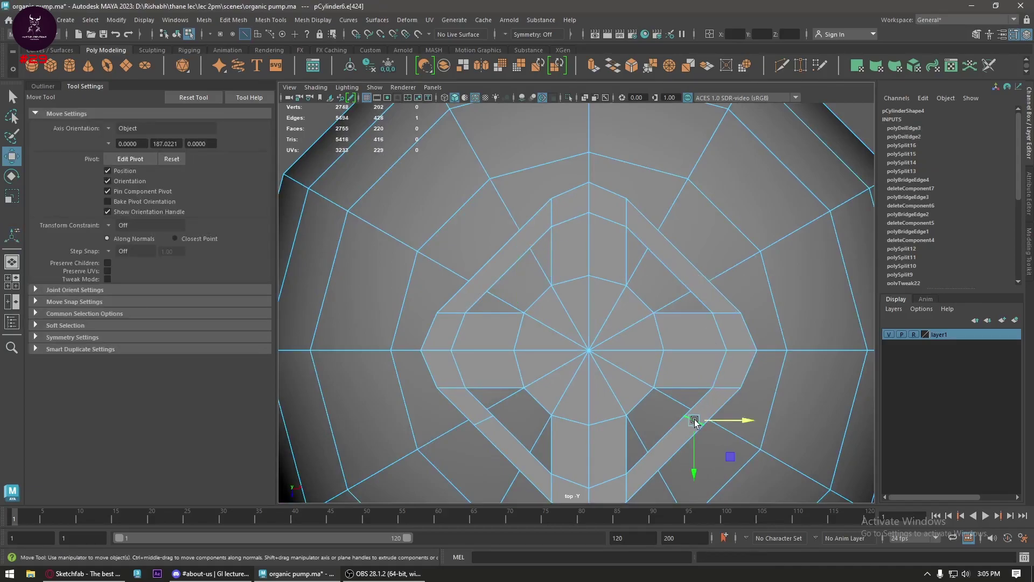
{"action": "key", "text": "Delete"}
{"action": "key", "text": "Delete"}
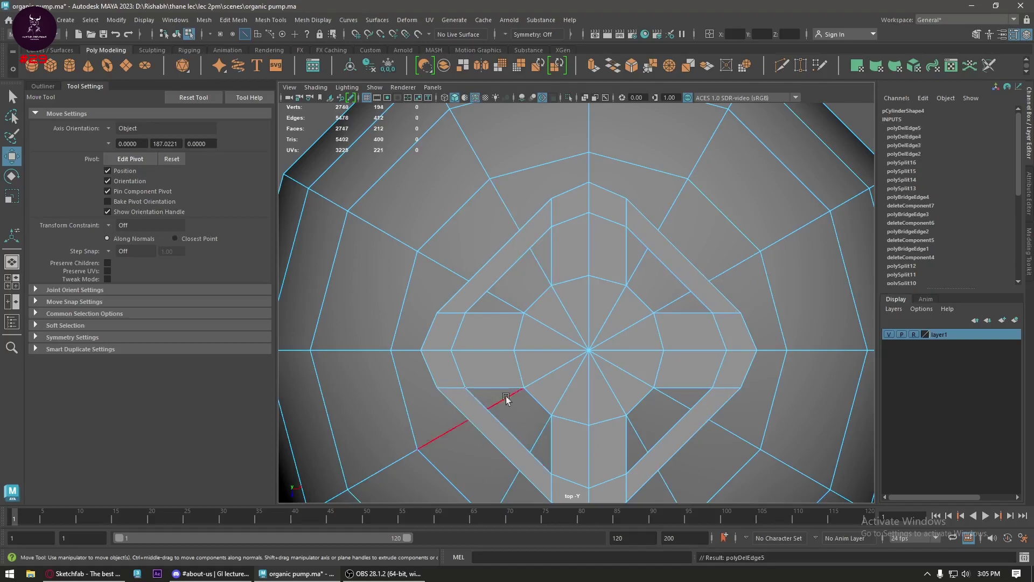
{"action": "scroll", "coordinate": [574, 317], "scroll_direction": "down", "scroll_amount": 5}
{"action": "scroll", "coordinate": [574, 317], "scroll_direction": "up", "scroll_amount": 3}
{"action": "scroll", "coordinate": [574, 317], "scroll_direction": "up", "scroll_amount": 3}
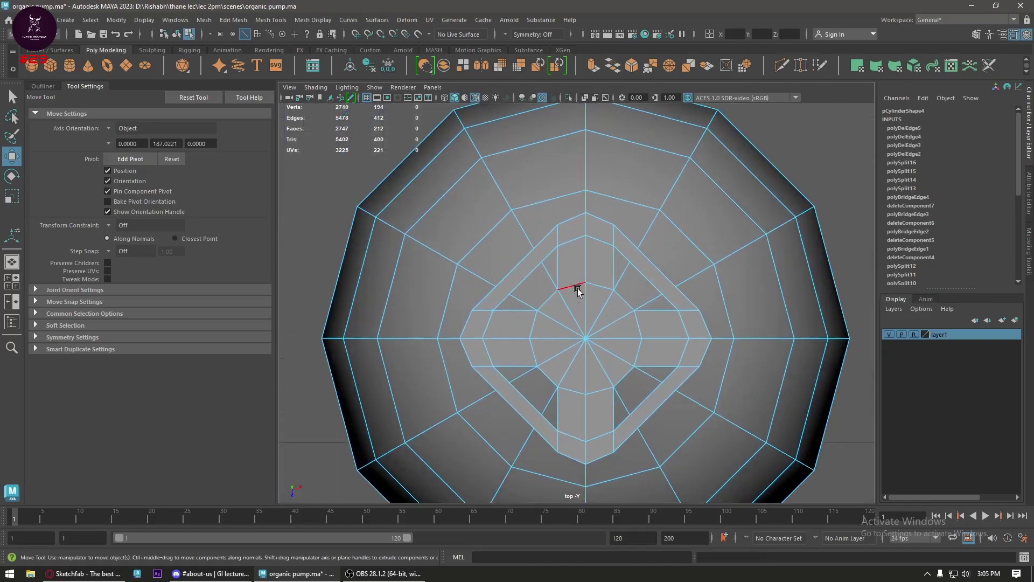
{"action": "scroll", "coordinate": [565, 288], "scroll_direction": "up", "scroll_amount": 2}
- Select the inner ring of cap faces on all four sides and remove them
{"action": "right_click_drag", "start_coordinate": [577, 221], "coordinate": [583, 247]}
{"action": "left_click", "coordinate": [580, 246]}
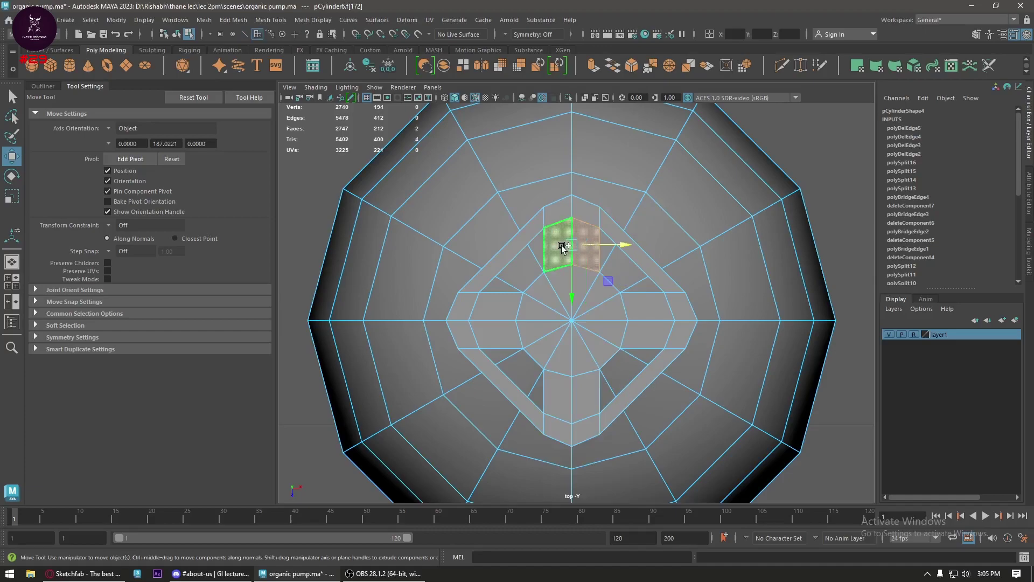
{"action": "left_click", "coordinate": [501, 307], "text": "shift"}
{"action": "left_click", "coordinate": [500, 334], "text": "shift"}
{"action": "left_click", "coordinate": [560, 380], "text": "shift"}
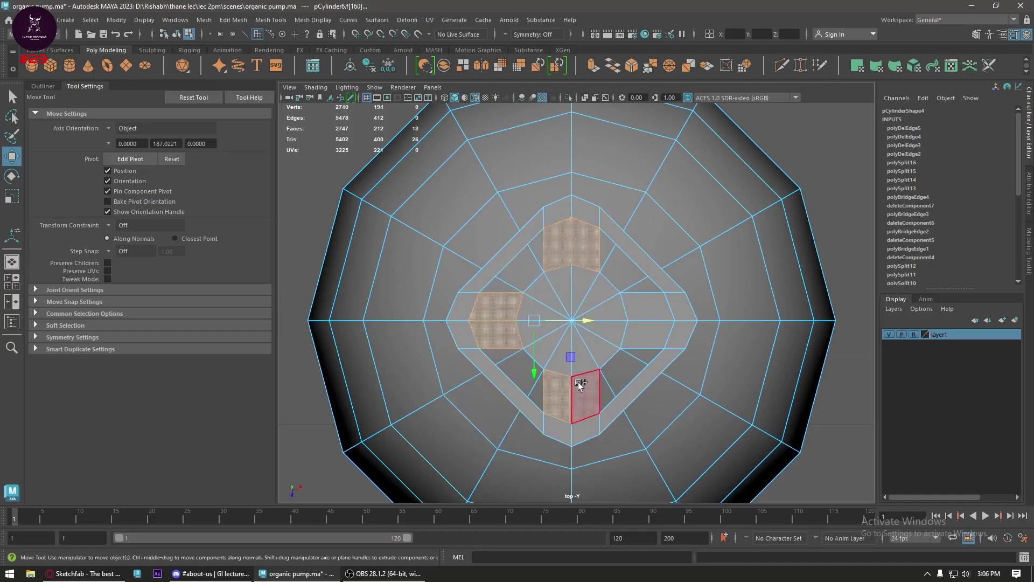
{"action": "left_click", "coordinate": [651, 330], "text": "shift"}
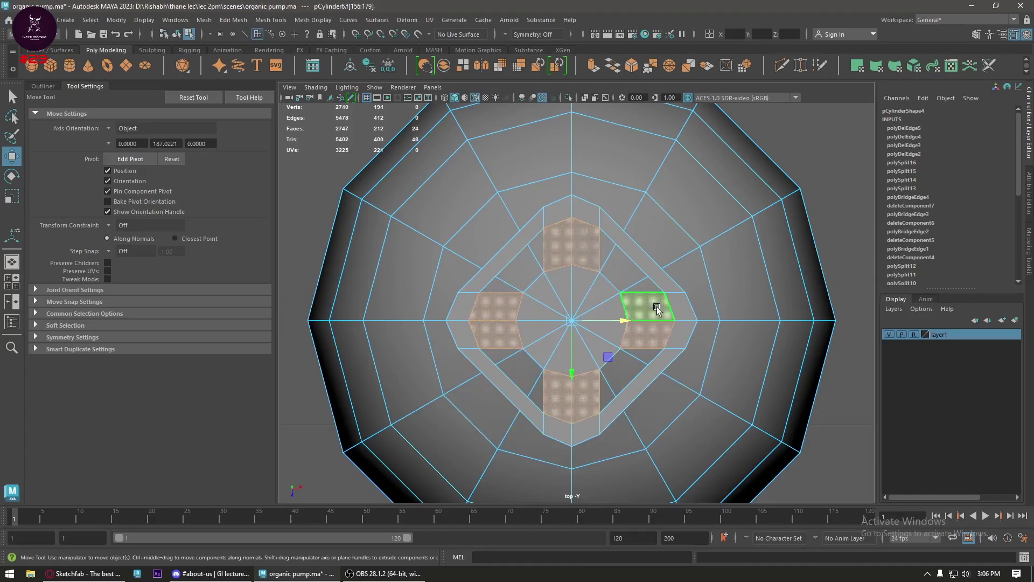
{"action": "key", "text": "ctrl+z"}
{"action": "key", "text": "ctrl+z"}
{"action": "key", "text": "ctrl+z"}
{"action": "key", "text": "ctrl+z"}
{"action": "key", "text": "ctrl+z"}
{"action": "left_click", "coordinate": [610, 312]}
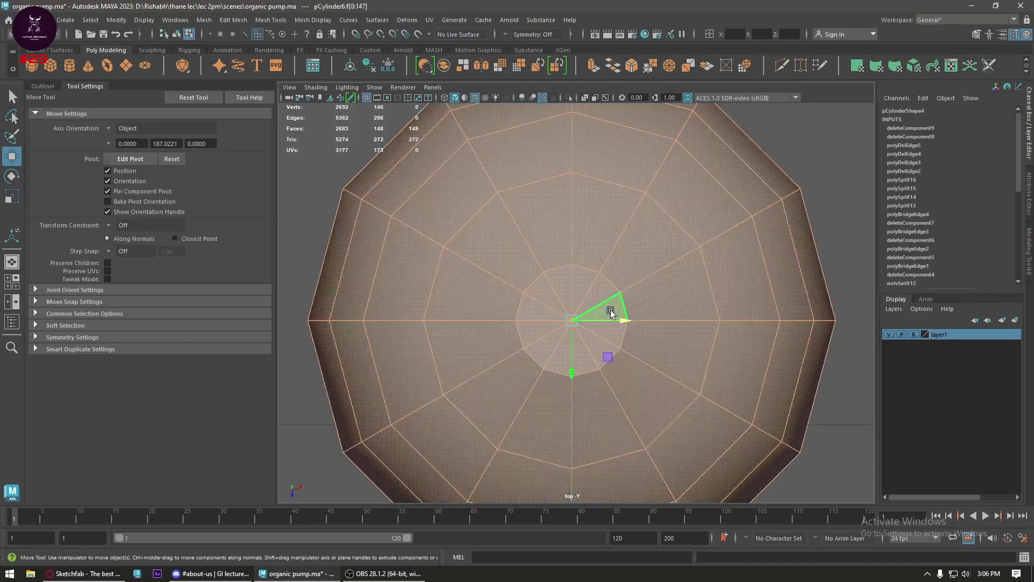
- Bridge the top and facing border edges across the upper cylinder's side hole
{"action": "key", "text": "space"}
{"action": "left_click_drag", "start_coordinate": [633, 248], "coordinate": [620, 225], "text": "alt"}
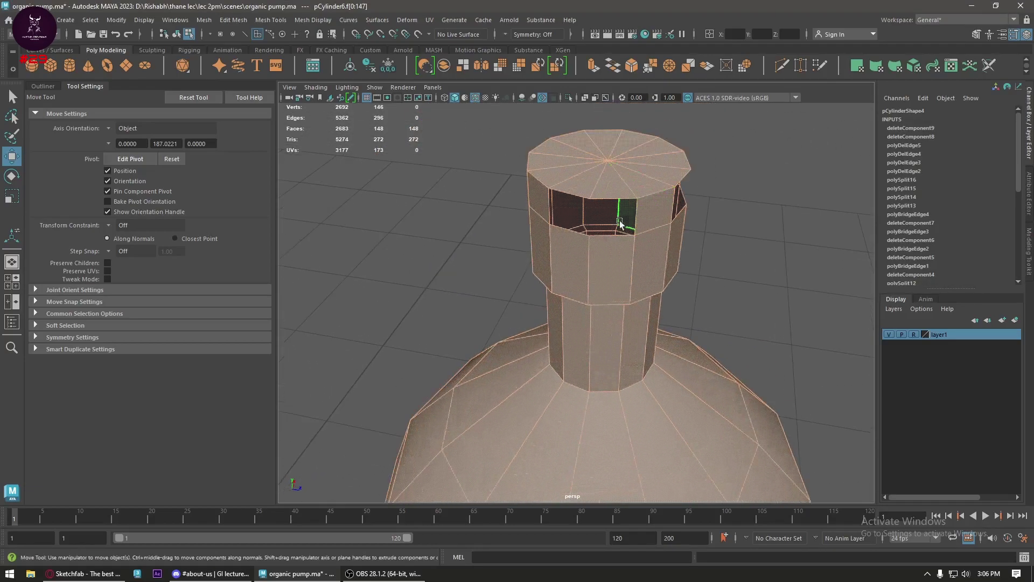
{"action": "key", "text": "F10"}
{"action": "left_click", "coordinate": [614, 200]}
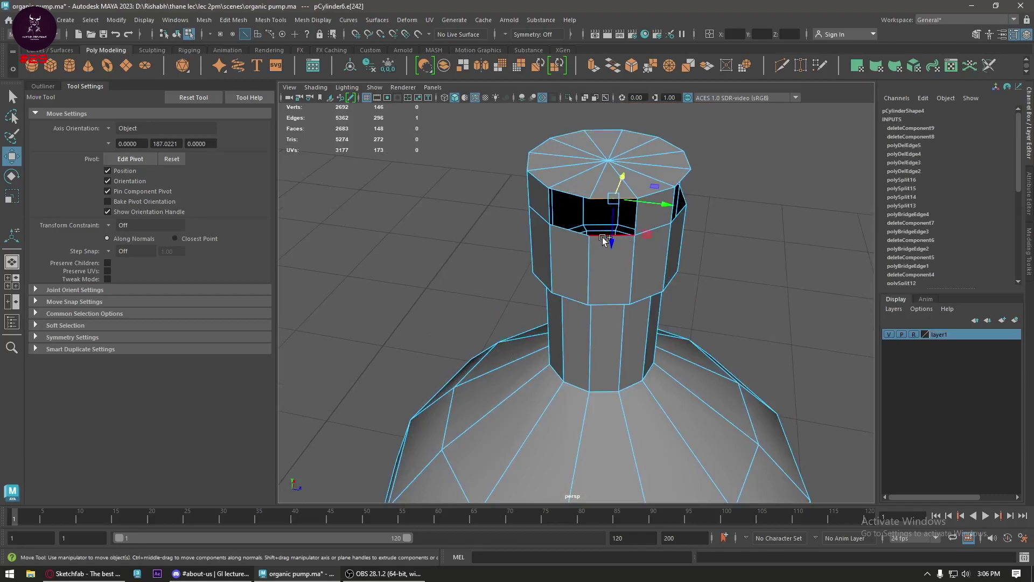
{"action": "left_click", "coordinate": [584, 236], "text": "shift"}
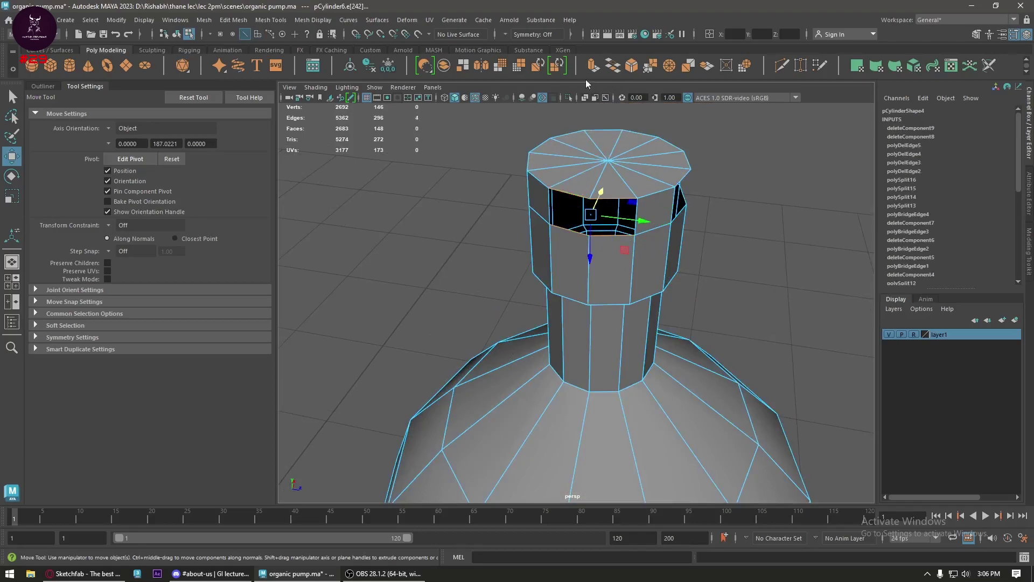
{"action": "left_click", "coordinate": [593, 65]}
- Bridge the next pairs of border edges to fill more of the gap
{"action": "left_click_drag", "start_coordinate": [592, 242], "coordinate": [485, 204], "text": "alt"}
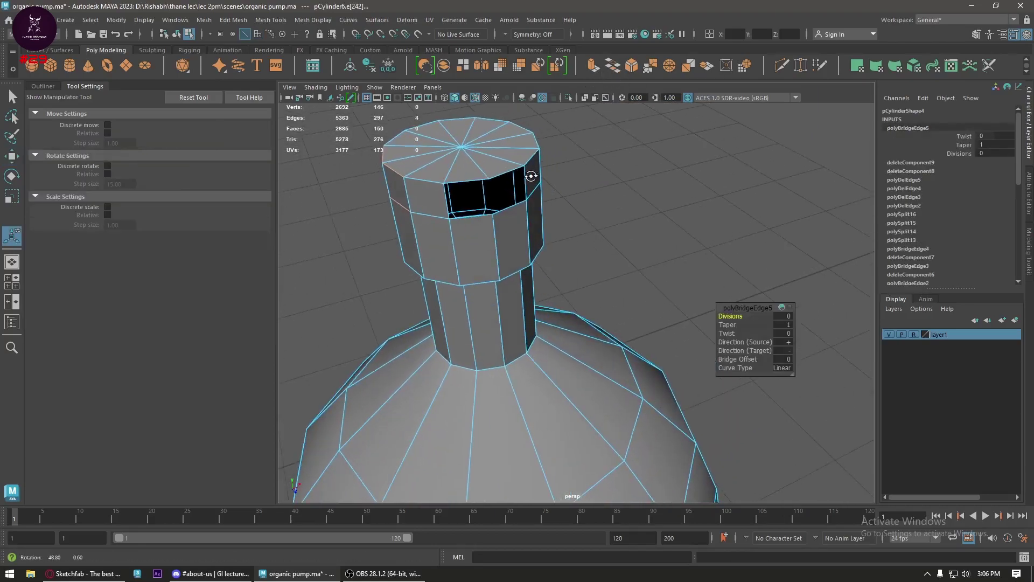
{"action": "left_click", "coordinate": [474, 180]}
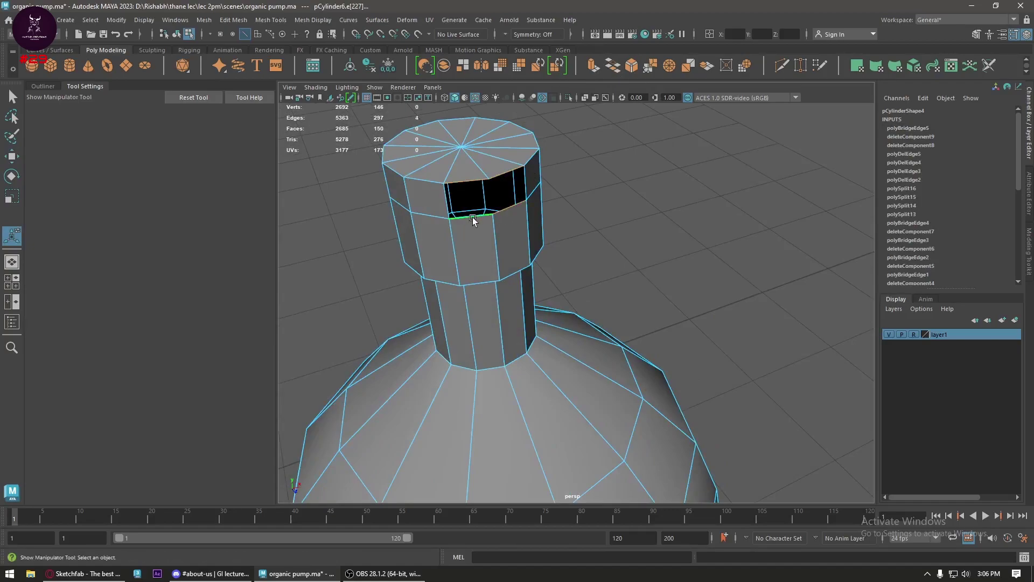
{"action": "key", "text": "g"}
{"action": "left_click_drag", "start_coordinate": [573, 224], "coordinate": [503, 271], "text": "alt"}
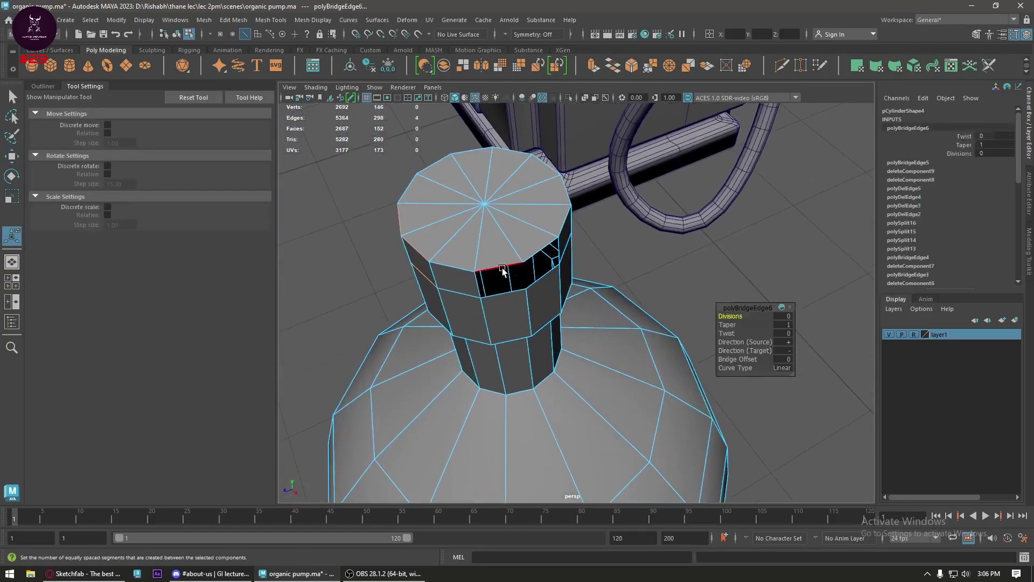
{"action": "left_click", "coordinate": [520, 261]}
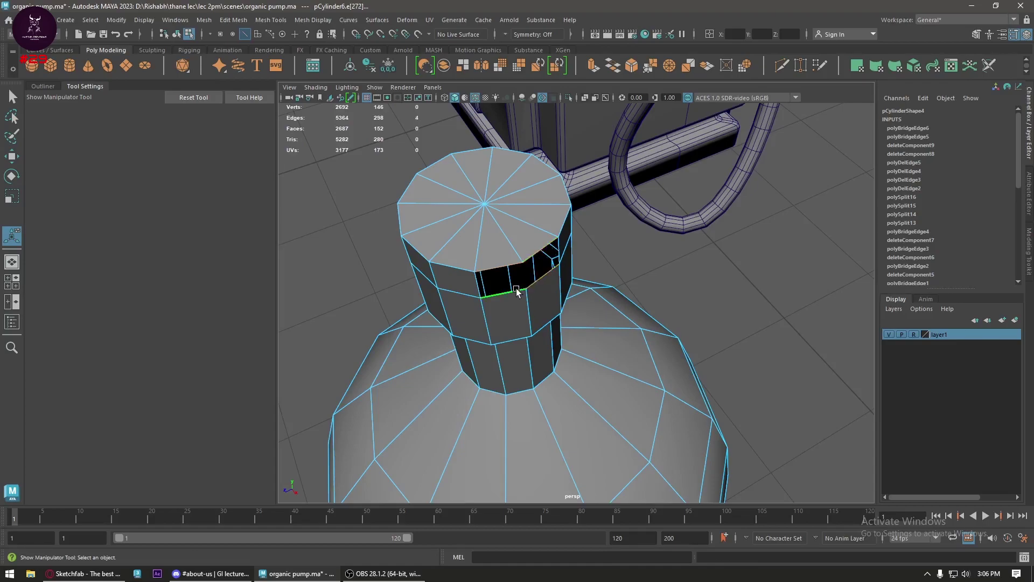
{"action": "key", "text": "g"}
- Bridge the last gap so pCylinder6's side wall is solid at 156 faces
{"action": "left_click_drag", "start_coordinate": [519, 289], "coordinate": [558, 232], "text": "alt"}
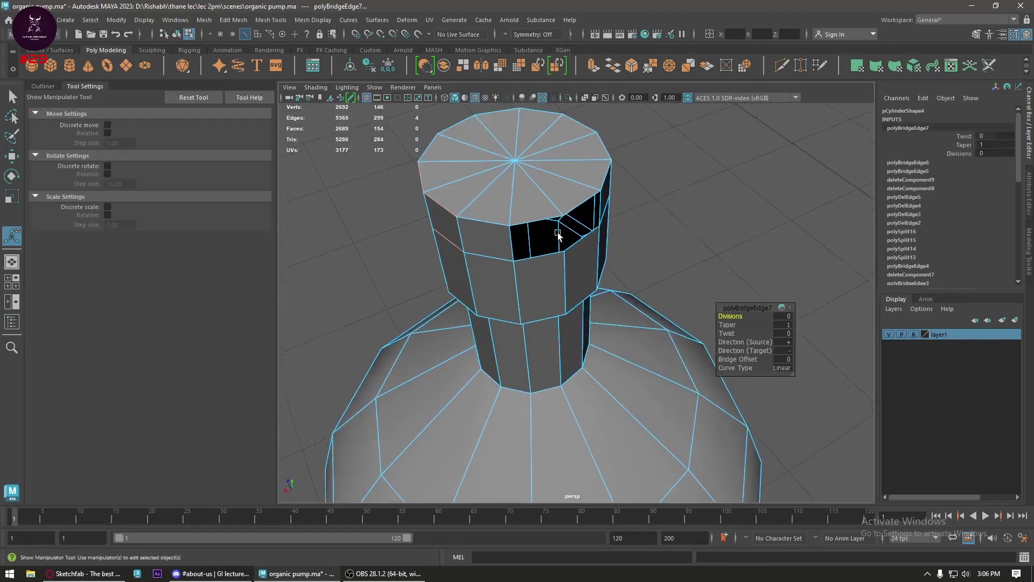
{"action": "left_click", "coordinate": [550, 254]}
{"action": "left_click", "coordinate": [590, 232], "text": "shift"}
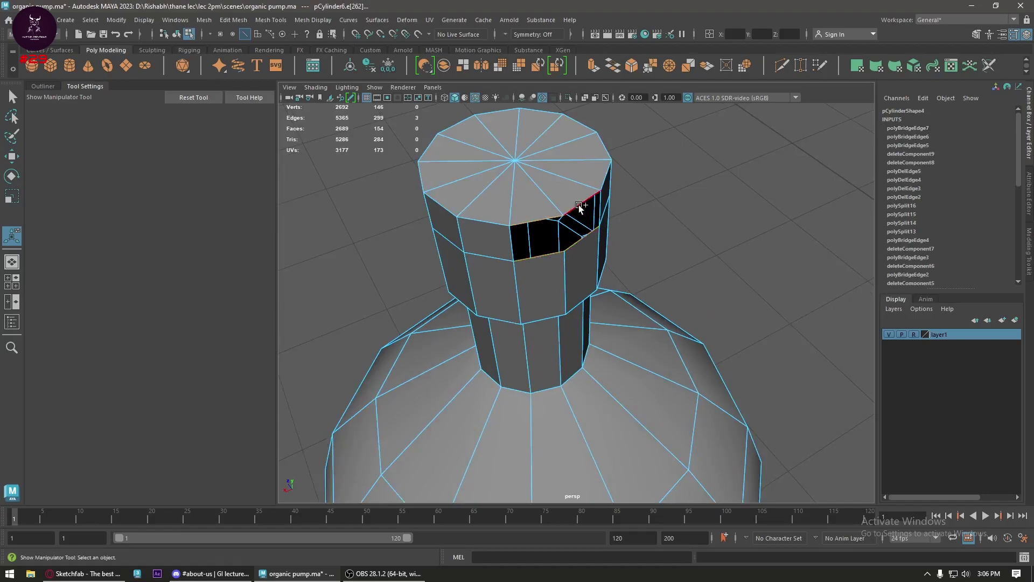
{"action": "key", "text": "g"}
{"action": "mouse_move", "coordinate": [582, 218]}
{"action": "left_mouse_down", "text": "alt"}
{"action": "mouse_move", "coordinate": [520, 261]}
{"action": "mouse_move", "coordinate": [560, 179]}
{"action": "left_mouse_up", "text": "alt"}
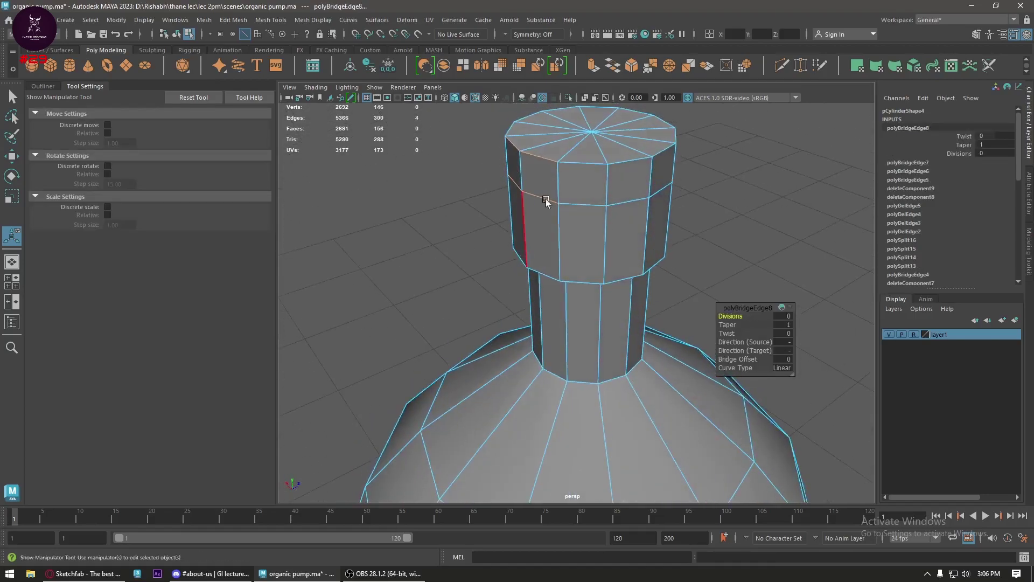
{"action": "right_click", "coordinate": [561, 179]}
{"action": "right_click_drag", "start_coordinate": [560, 196], "coordinate": [560, 208]}
- Extrude a central patch of pCylinder6's top cap faces to 0.09 thickness
{"action": "double_click", "coordinate": [536, 185]}
{"action": "key", "text": "space"}
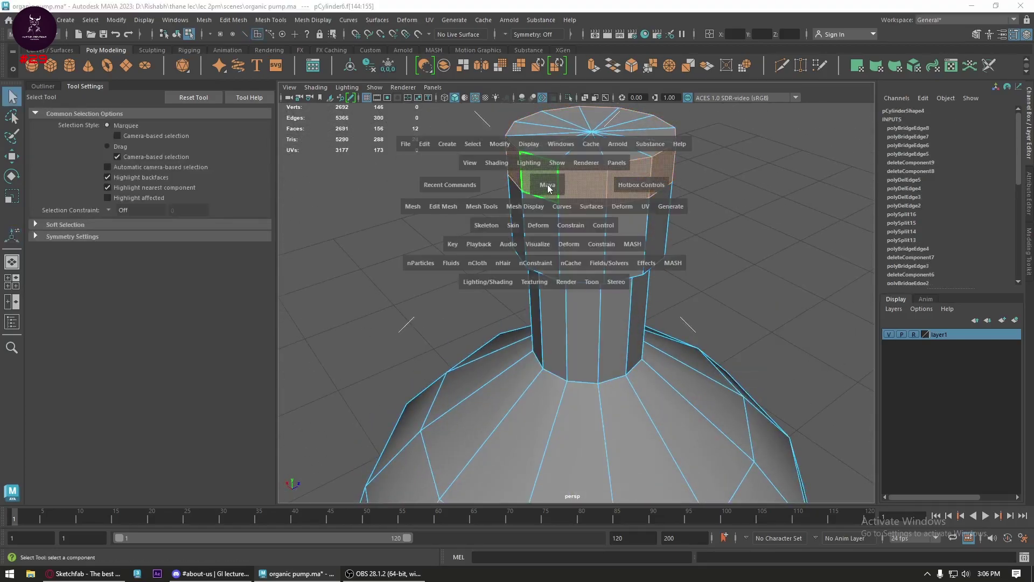
{"action": "left_click", "coordinate": [512, 184]}
{"action": "right_click_drag", "start_coordinate": [590, 231], "coordinate": [684, 285], "text": "shift"}
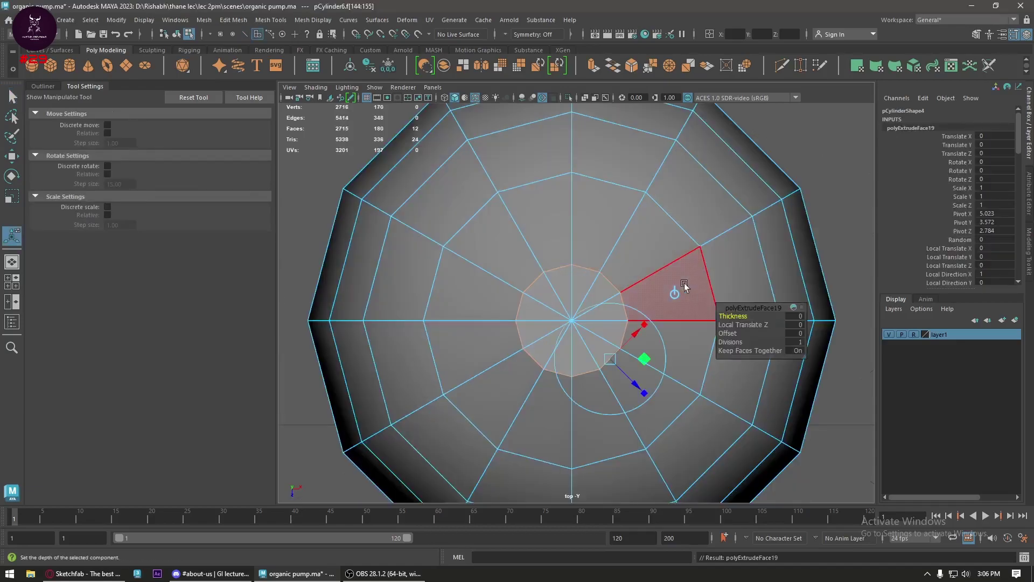
{"action": "left_click_drag", "start_coordinate": [721, 315], "coordinate": [735, 314]}
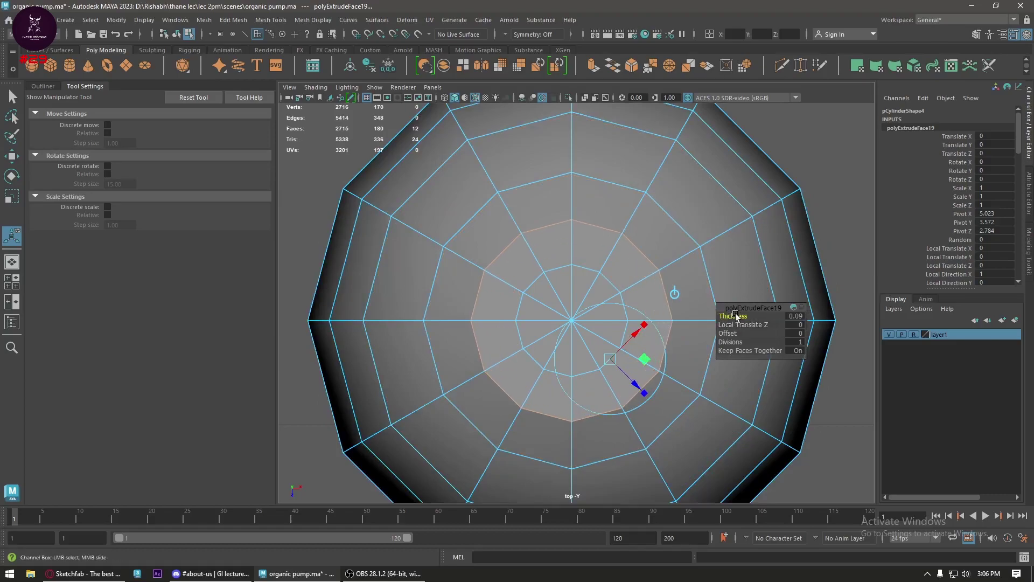
{"action": "key", "text": "space"}
{"action": "key", "text": "space"}
{"action": "key", "text": "w"}
{"action": "left_click_drag", "start_coordinate": [611, 248], "coordinate": [775, 124], "text": "alt"}
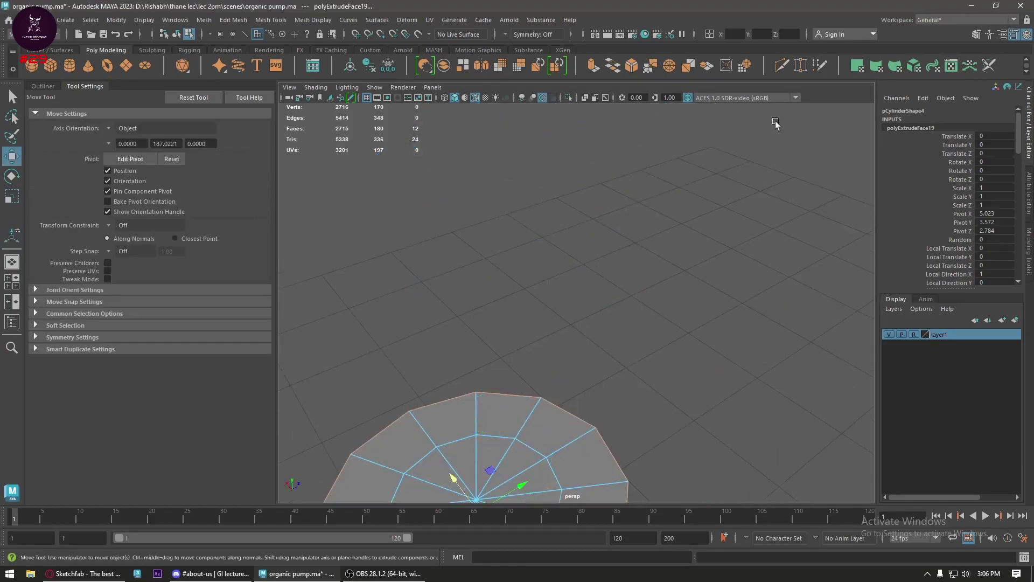
- Try inserting an edge loop around the cap top and selecting a cap face
{"action": "left_click", "coordinate": [781, 65]}
{"action": "middle_click_drag", "start_coordinate": [658, 485], "coordinate": [704, 212], "text": "alt"}
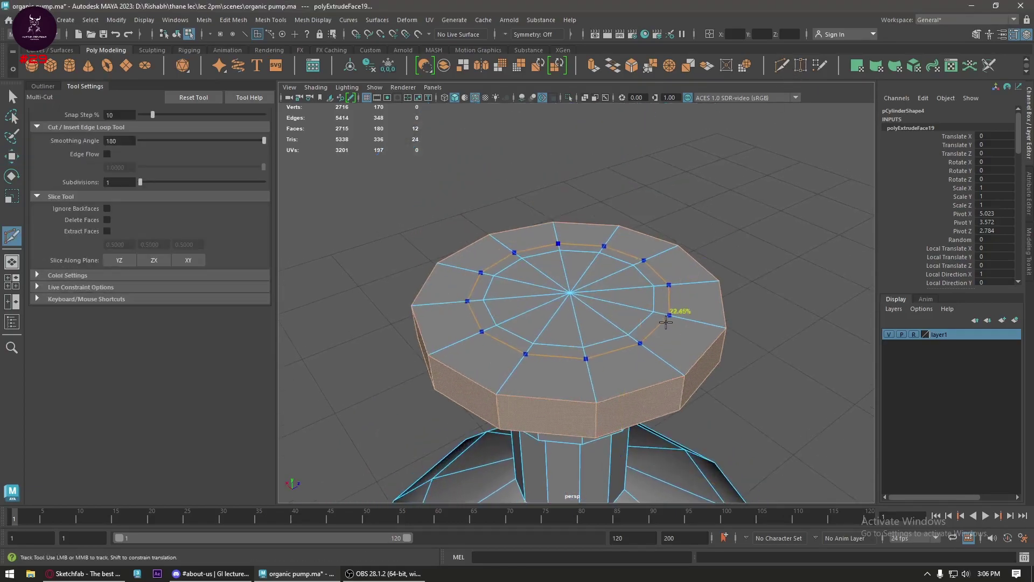
{"action": "left_click", "coordinate": [692, 319], "text": "ctrl"}
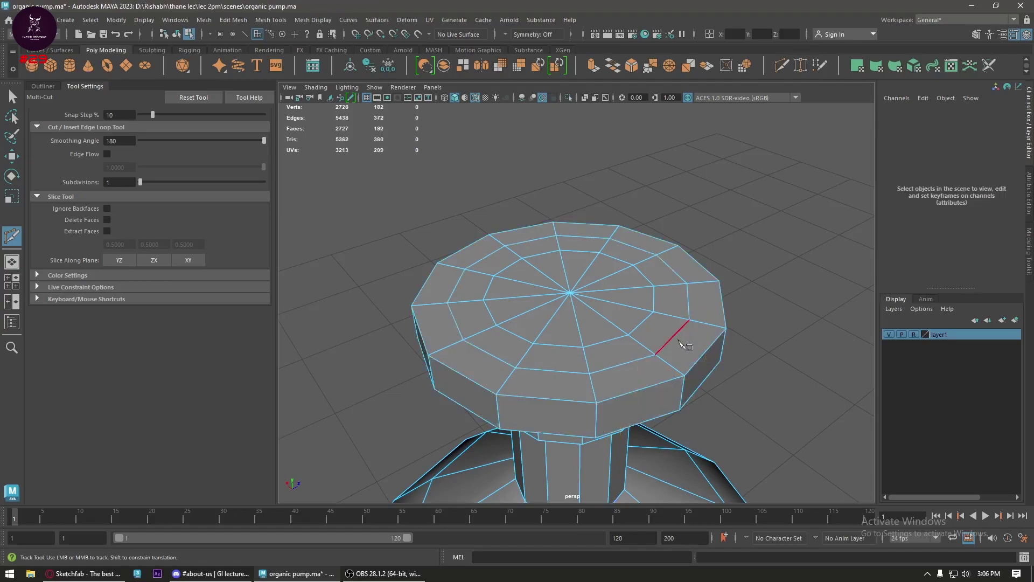
{"action": "key", "text": "w"}
{"action": "left_click", "coordinate": [619, 353]}
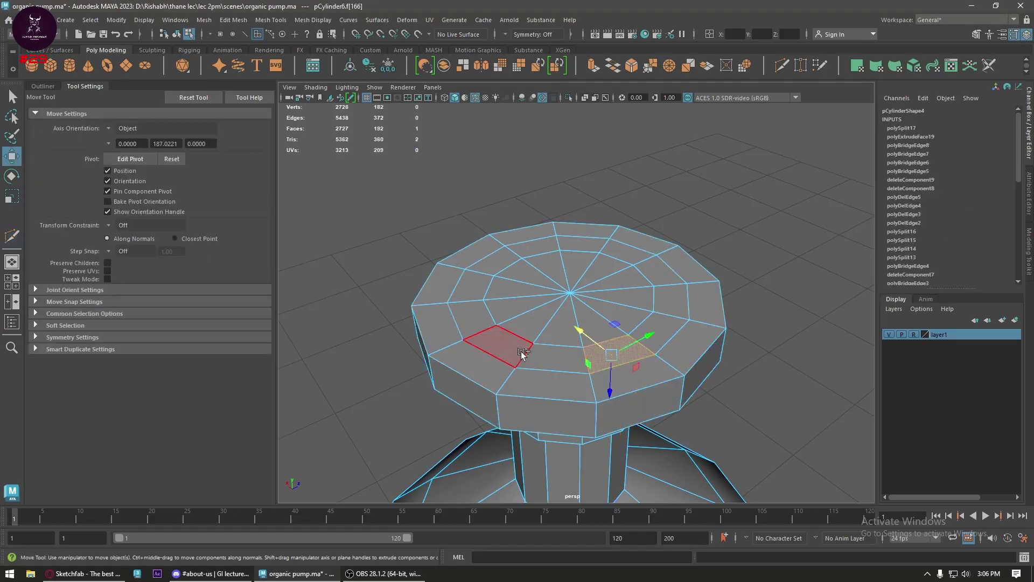
{"action": "left_click_drag", "start_coordinate": [522, 352], "coordinate": [632, 357], "text": "alt"}
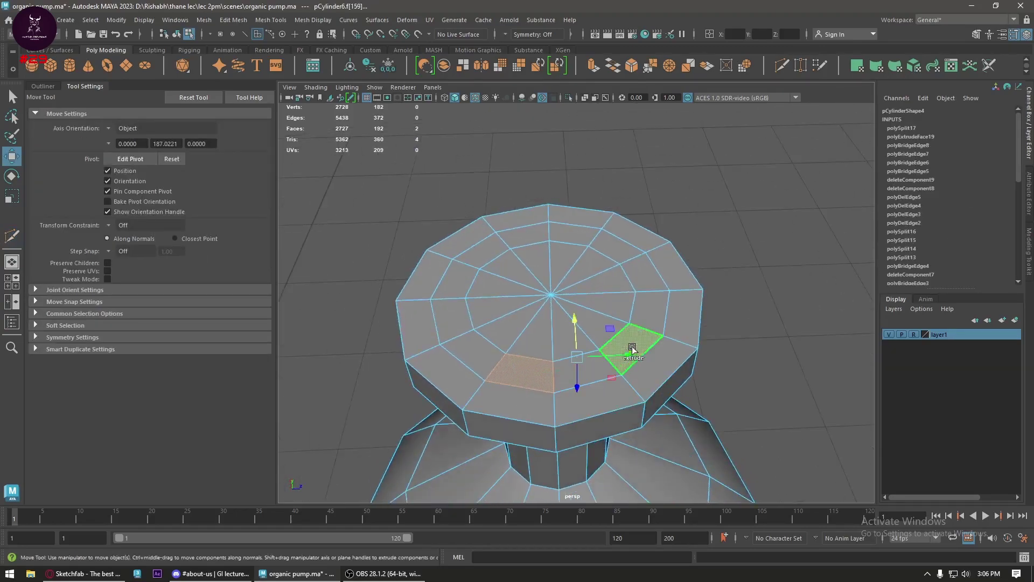
{"action": "key", "text": "ctrl+z"}
{"action": "left_click_drag", "start_coordinate": [573, 341], "coordinate": [588, 269], "text": "alt"}
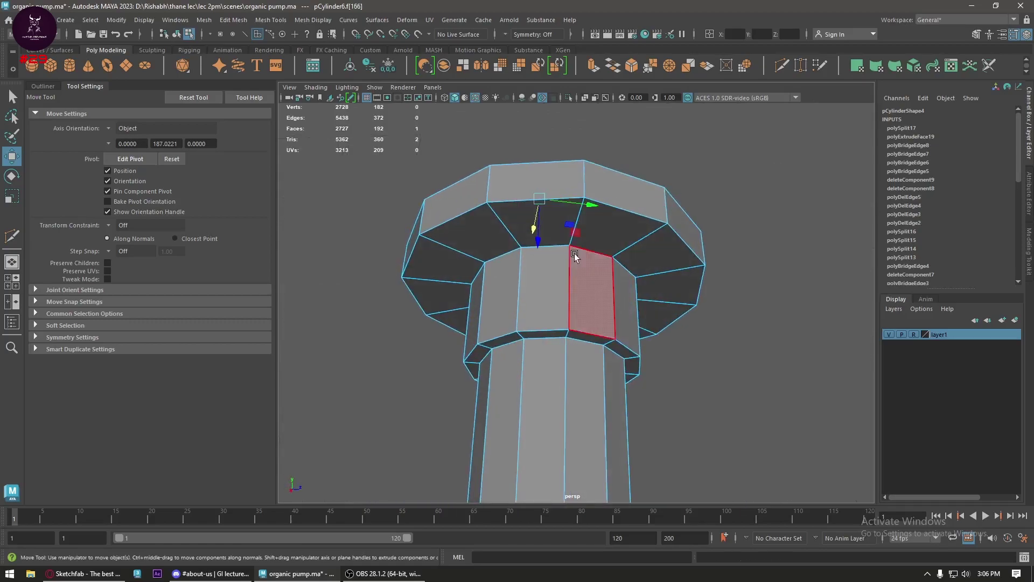
- Check the mesh in wireframe, then undo the trial edge loop and face selection
{"action": "key", "text": "ctrl+shift+x"}
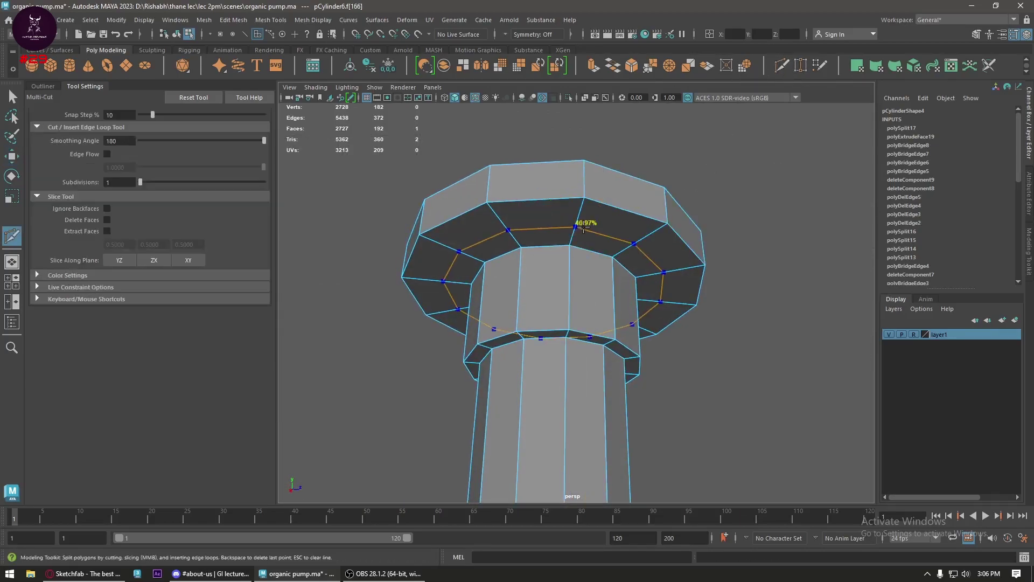
{"action": "mouse_move", "coordinate": [555, 242]}
{"action": "left_mouse_down"}
{"action": "mouse_move", "coordinate": [538, 229]}
{"action": "mouse_move", "coordinate": [608, 238]}
{"action": "left_mouse_up"}
{"action": "key", "text": "4"}
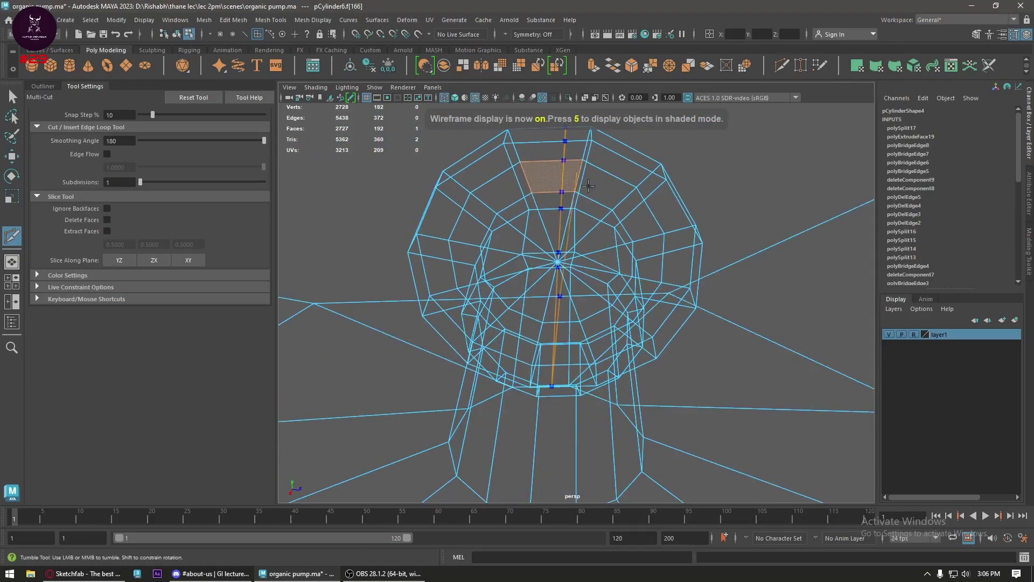
{"action": "mouse_move", "coordinate": [619, 180]}
{"action": "left_mouse_down", "text": "alt"}
{"action": "mouse_move", "coordinate": [583, 237]}
{"action": "mouse_move", "coordinate": [600, 300]}
{"action": "left_mouse_up", "text": "alt"}
{"action": "key", "text": "5"}
{"action": "key", "text": "ctrl+z"}
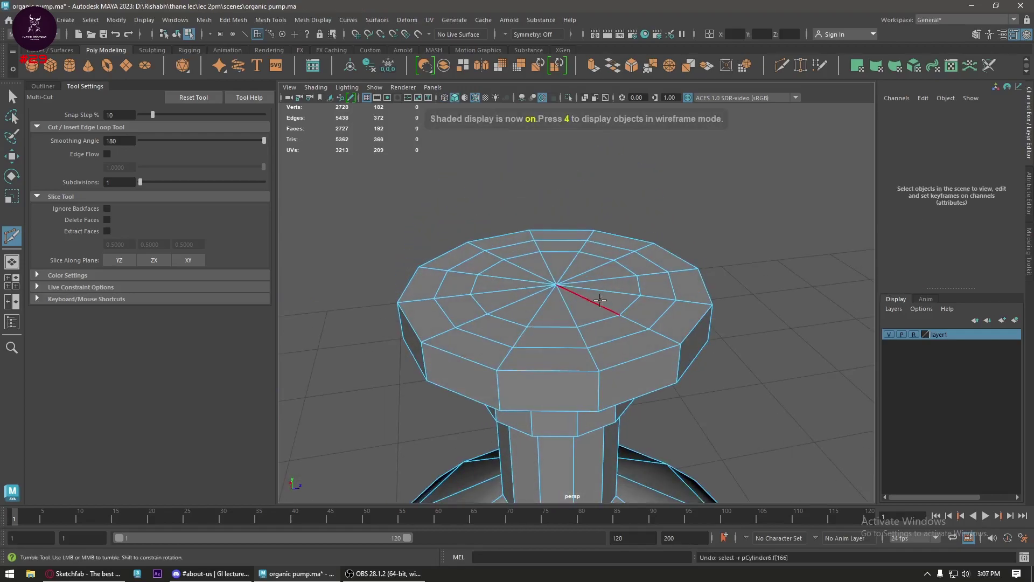
{"action": "key", "text": "ctrl+z"}
- Connect the cap's top and underside edge loops with new loops around the underside
{"action": "right_click", "coordinate": [619, 269]}
{"action": "key", "text": "w"}
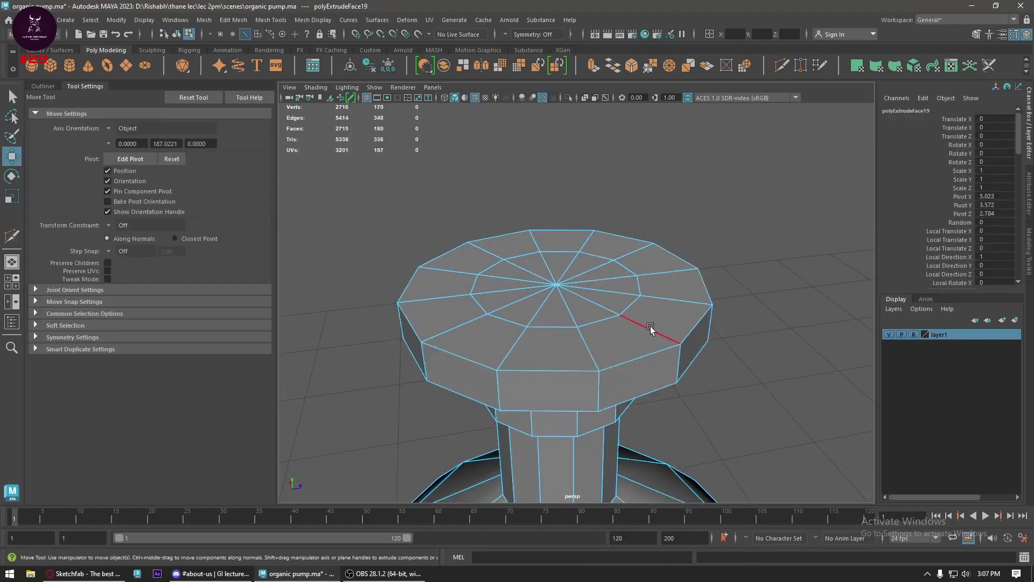
{"action": "double_click", "coordinate": [650, 327]}
{"action": "left_click_drag", "start_coordinate": [636, 335], "coordinate": [640, 254], "text": "alt"}
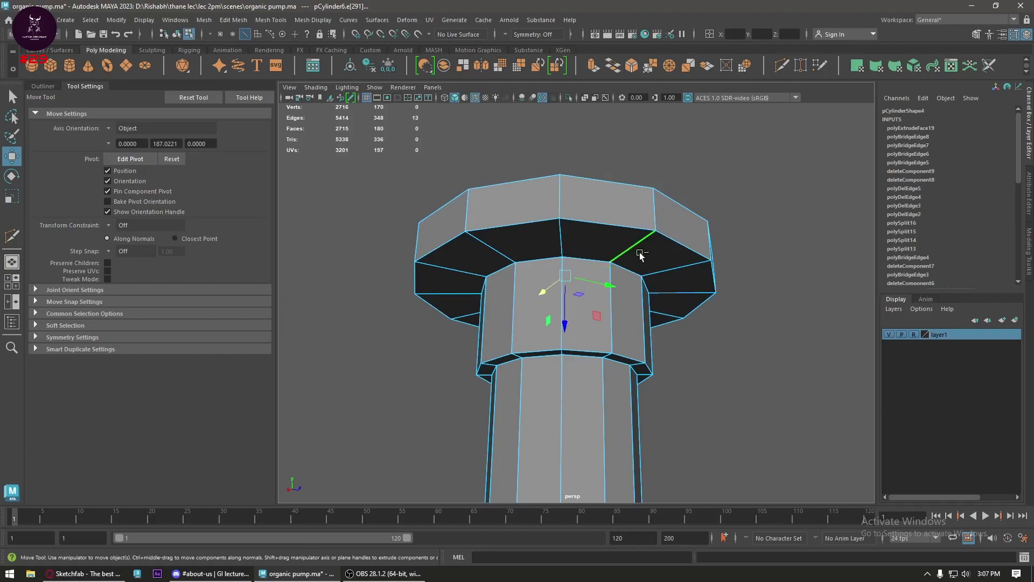
{"action": "right_click_drag", "start_coordinate": [666, 265], "coordinate": [656, 451], "text": "shift"}
{"action": "key", "text": "w"}
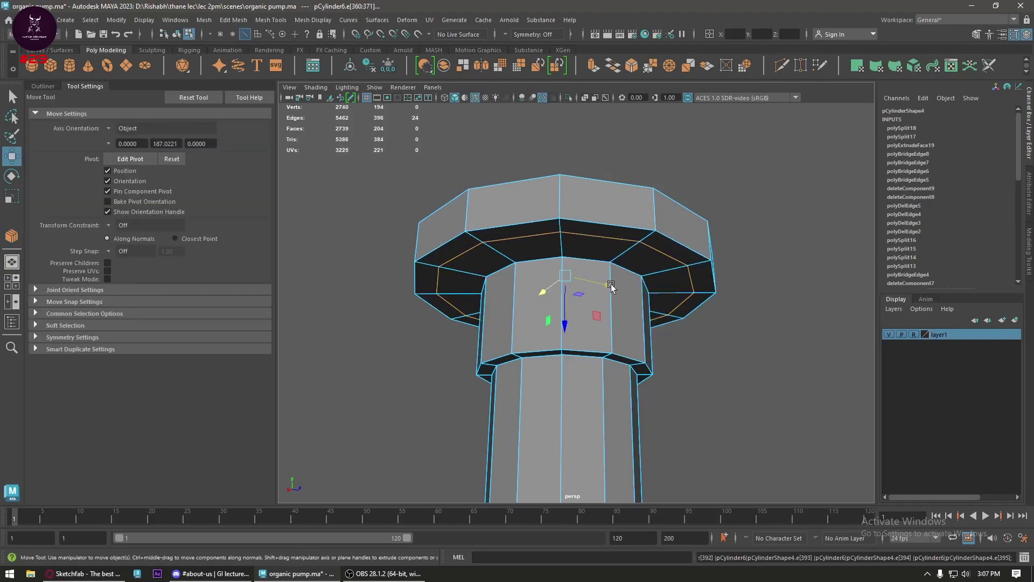
- Return to the perspective view and select a face on the cap's top
{"action": "key", "text": "space"}
{"action": "left_click_drag", "start_coordinate": [571, 302], "coordinate": [571, 259]}
{"action": "key", "text": "space"}
{"action": "left_click", "coordinate": [579, 320]}
{"action": "left_click_drag", "start_coordinate": [578, 320], "coordinate": [616, 221], "text": "alt"}
{"action": "right_click_drag", "start_coordinate": [601, 226], "coordinate": [618, 233]}
{"action": "left_click_drag", "start_coordinate": [593, 193], "coordinate": [611, 302], "text": "alt"}
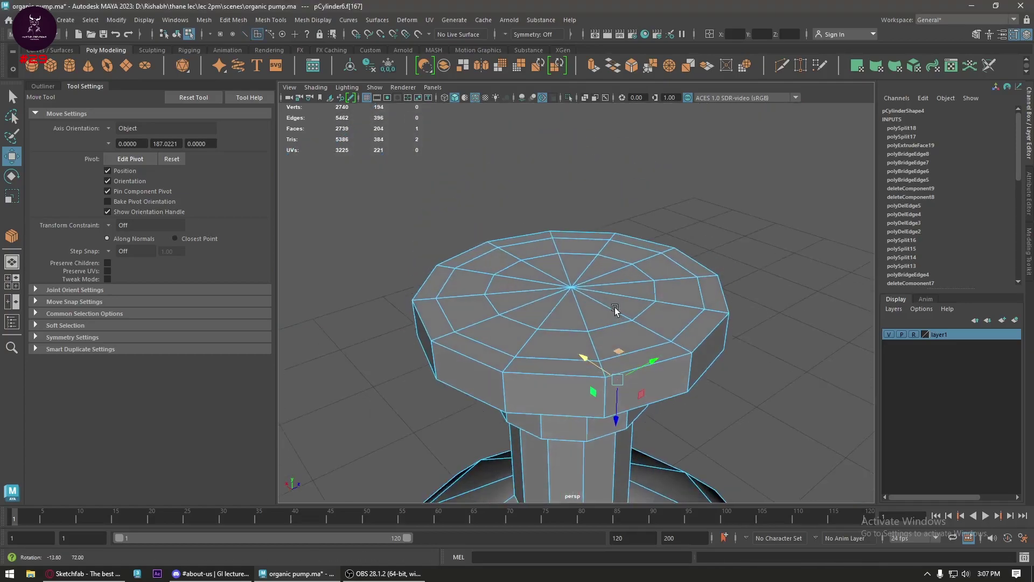
{"action": "left_click", "coordinate": [630, 337]}
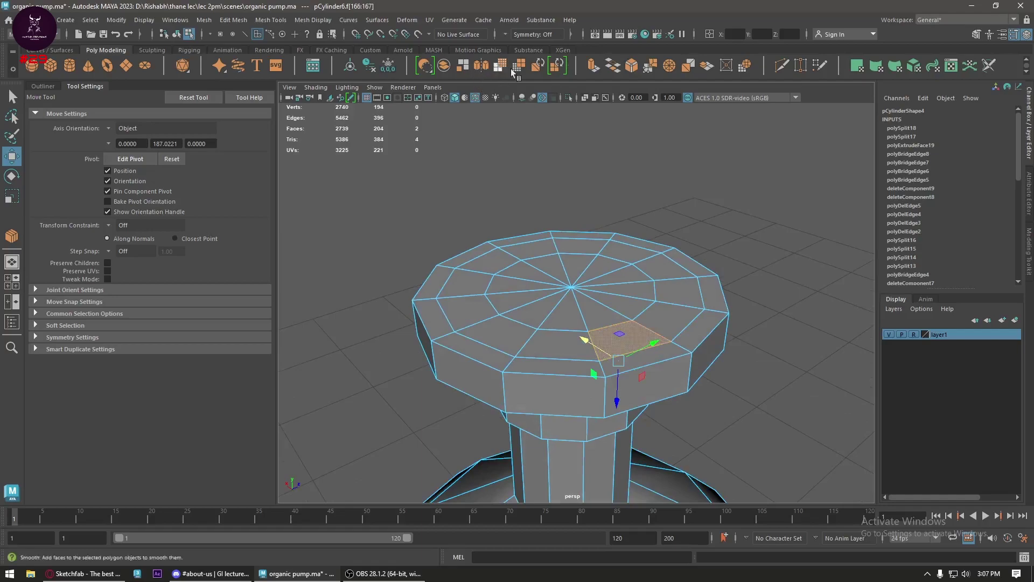
- Bridge the first top/underside face pair into a vent and adjust its twist
{"action": "left_click", "coordinate": [616, 70]}
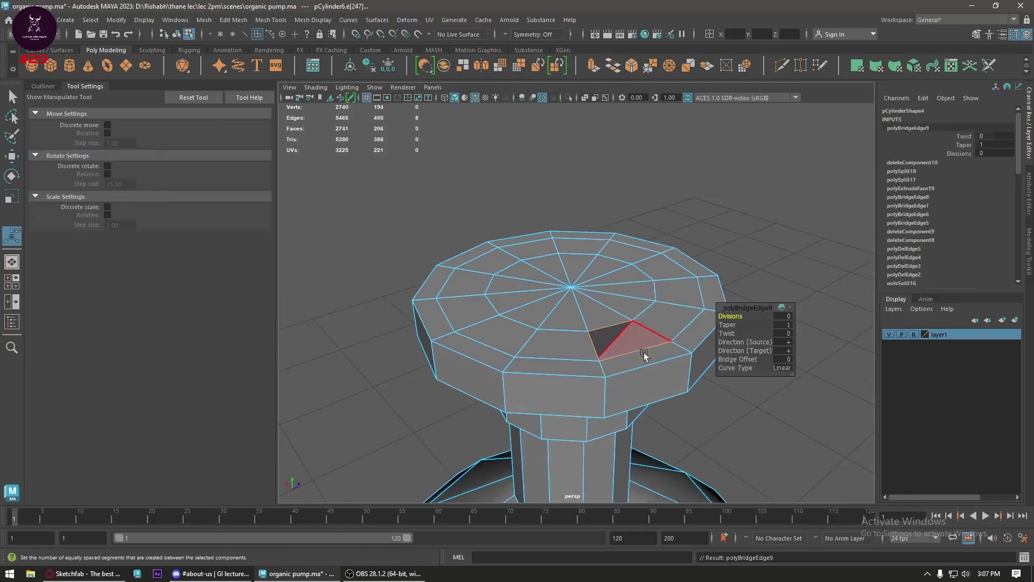
{"action": "left_click_drag", "start_coordinate": [644, 352], "coordinate": [588, 375], "text": "alt"}
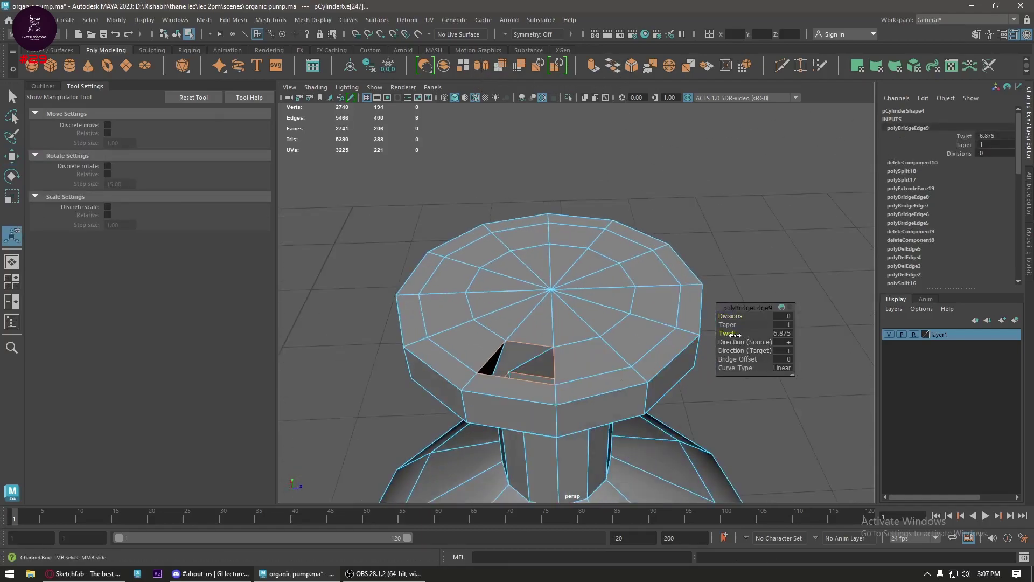
{"action": "mouse_move", "coordinate": [735, 335]}
{"action": "left_mouse_down"}
{"action": "mouse_move", "coordinate": [720, 340]}
{"action": "mouse_move", "coordinate": [770, 346]}
{"action": "left_mouse_up"}
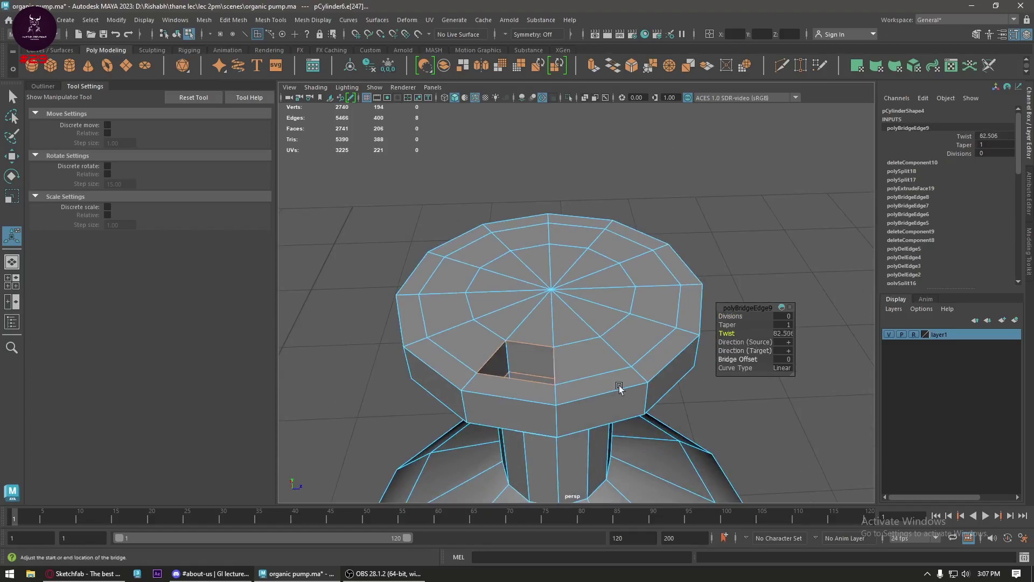
{"action": "left_click_drag", "start_coordinate": [619, 388], "coordinate": [662, 336], "text": "alt"}
- Bridge two more top and underside face pairs into vents
{"action": "left_click", "coordinate": [662, 337]}
{"action": "left_click_drag", "start_coordinate": [719, 349], "coordinate": [673, 280], "text": "alt"}
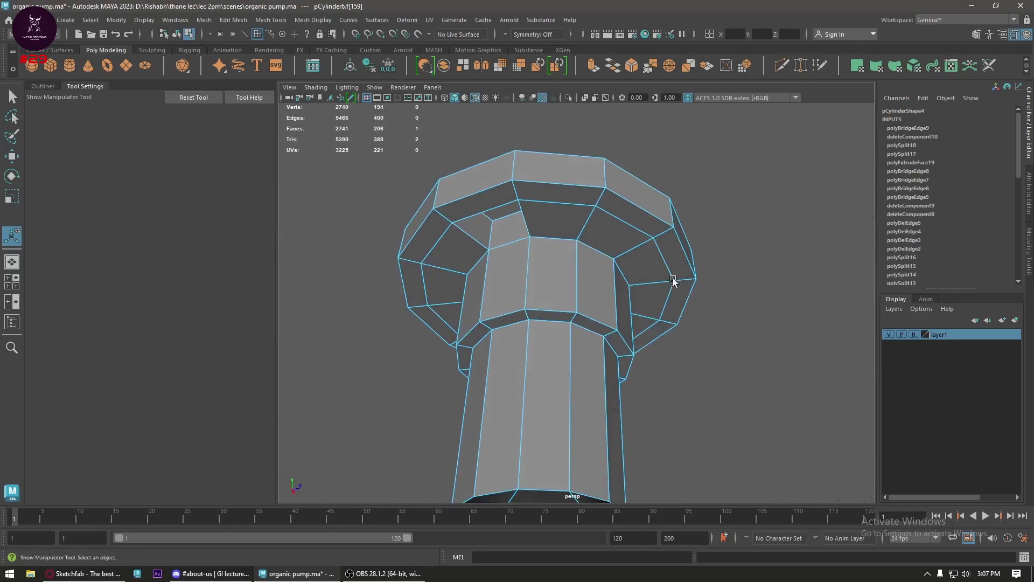
{"action": "left_click", "coordinate": [615, 246], "text": "shift"}
{"action": "right_click_drag", "start_coordinate": [615, 246], "coordinate": [700, 301], "text": "shift"}
{"action": "mouse_move", "coordinate": [646, 258]}
{"action": "left_mouse_down", "text": "alt"}
{"action": "mouse_move", "coordinate": [614, 256]}
{"action": "mouse_move", "coordinate": [628, 250]}
{"action": "mouse_move", "coordinate": [657, 277]}
{"action": "mouse_move", "coordinate": [658, 373]}
{"action": "left_mouse_up", "text": "alt"}
{"action": "left_click", "coordinate": [658, 277]}
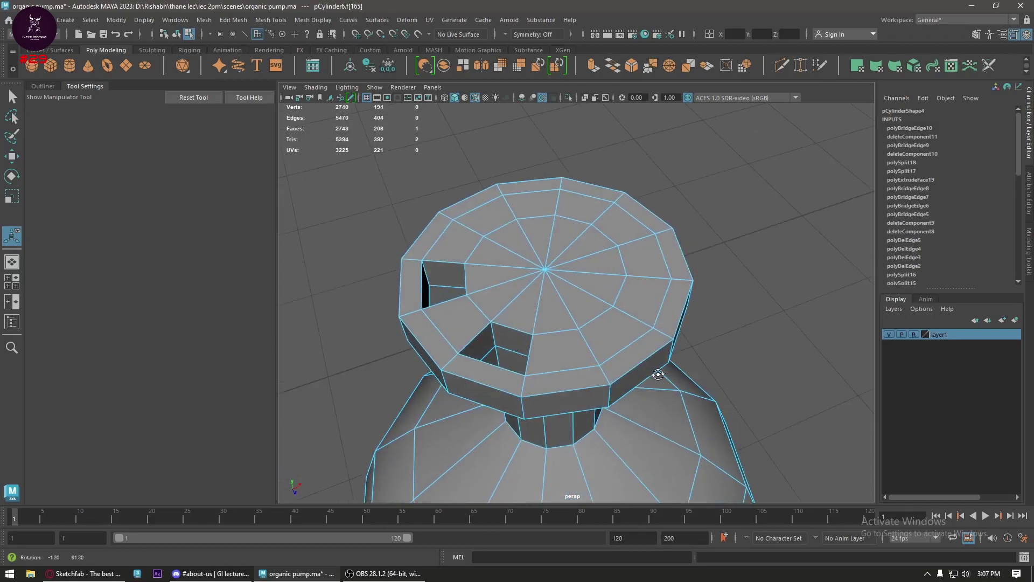
{"action": "left_click", "coordinate": [619, 342], "text": "shift"}
{"action": "right_click_drag", "start_coordinate": [647, 264], "coordinate": [722, 307], "text": "shift"}
- Bridge another face pair into a vent and adjust its twist to align it
{"action": "left_click", "coordinate": [657, 262]}
{"action": "left_click_drag", "start_coordinate": [657, 261], "coordinate": [628, 262], "text": "alt"}
{"action": "right_click_drag", "start_coordinate": [631, 280], "coordinate": [716, 312], "text": "shift"}
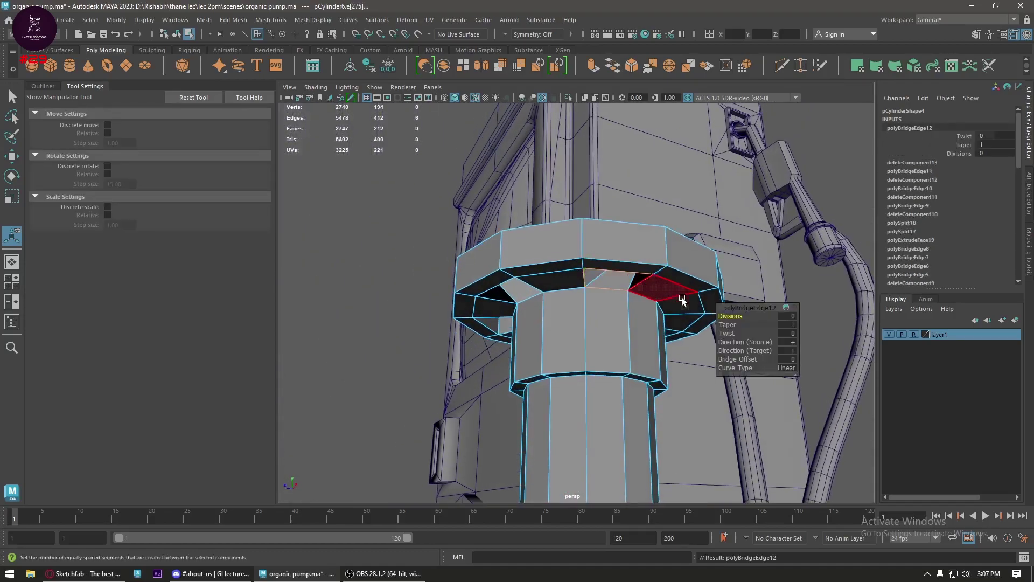
{"action": "mouse_move", "coordinate": [716, 311]}
{"action": "left_mouse_down", "text": "alt"}
{"action": "mouse_move", "coordinate": [635, 344]}
{"action": "mouse_move", "coordinate": [670, 308]}
{"action": "left_mouse_up", "text": "alt"}
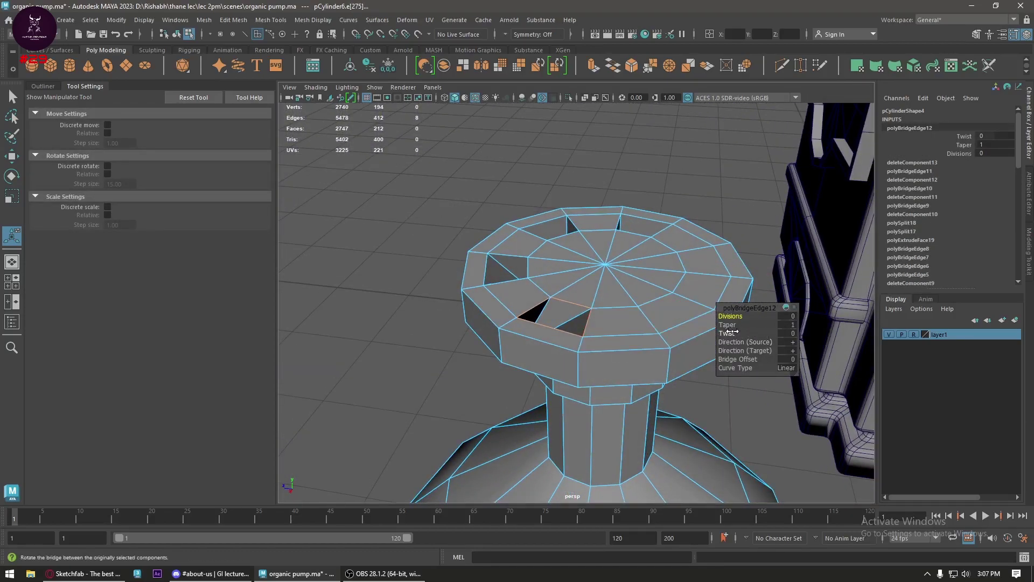
{"action": "left_click_drag", "start_coordinate": [743, 334], "coordinate": [775, 336]}
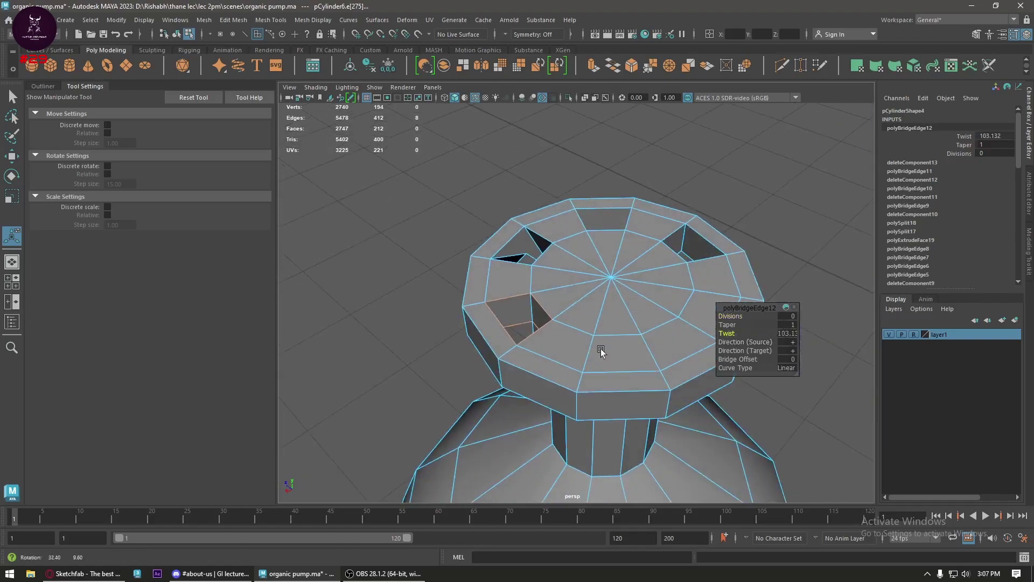
- Bridge an underside face with its top face into another vent
{"action": "left_click", "coordinate": [612, 352]}
{"action": "left_click_drag", "start_coordinate": [612, 353], "coordinate": [618, 300], "text": "alt"}
{"action": "right_click_drag", "start_coordinate": [602, 244], "coordinate": [592, 280], "text": "shift"}
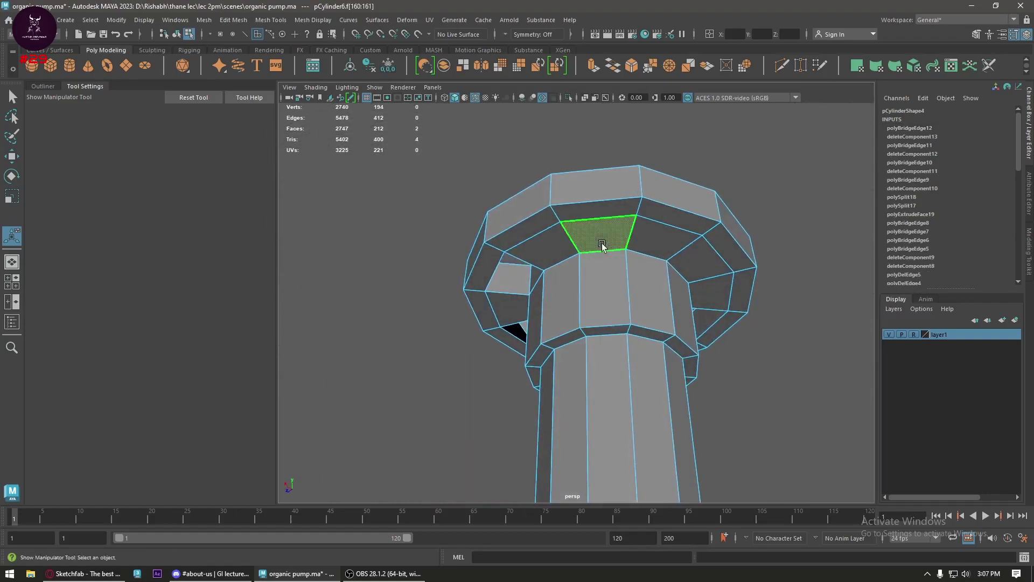
{"action": "left_click_drag", "start_coordinate": [602, 244], "coordinate": [628, 246], "text": "alt"}
- Bridge the last vent face pair and set its twist to -104.2 (216 faces)
{"action": "left_click", "coordinate": [614, 195]}
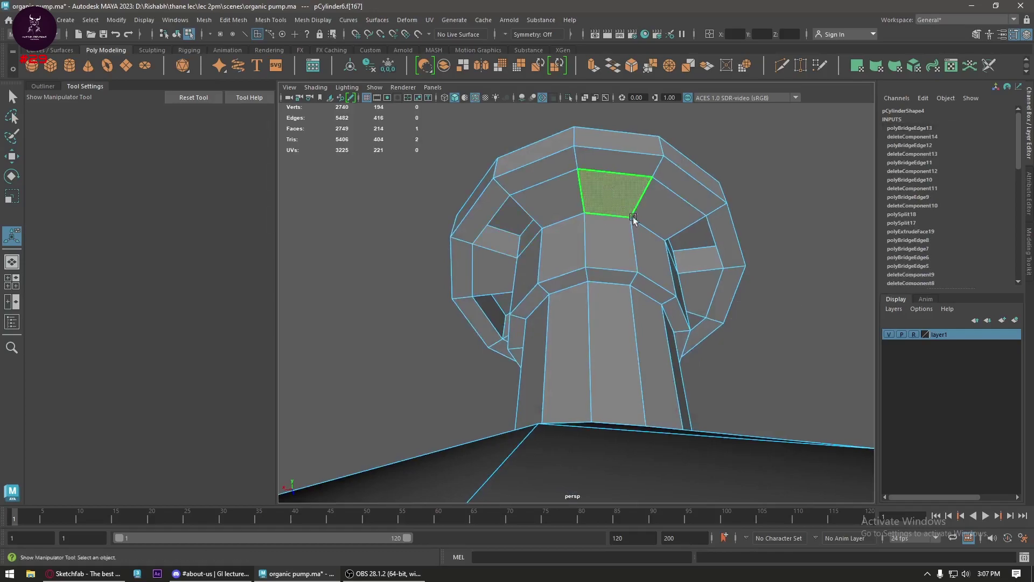
{"action": "left_click_drag", "start_coordinate": [614, 195], "coordinate": [616, 377], "text": "alt"}
{"action": "left_click", "coordinate": [616, 377], "text": "shift"}
{"action": "right_click_drag", "start_coordinate": [616, 377], "coordinate": [634, 358], "text": "shift"}
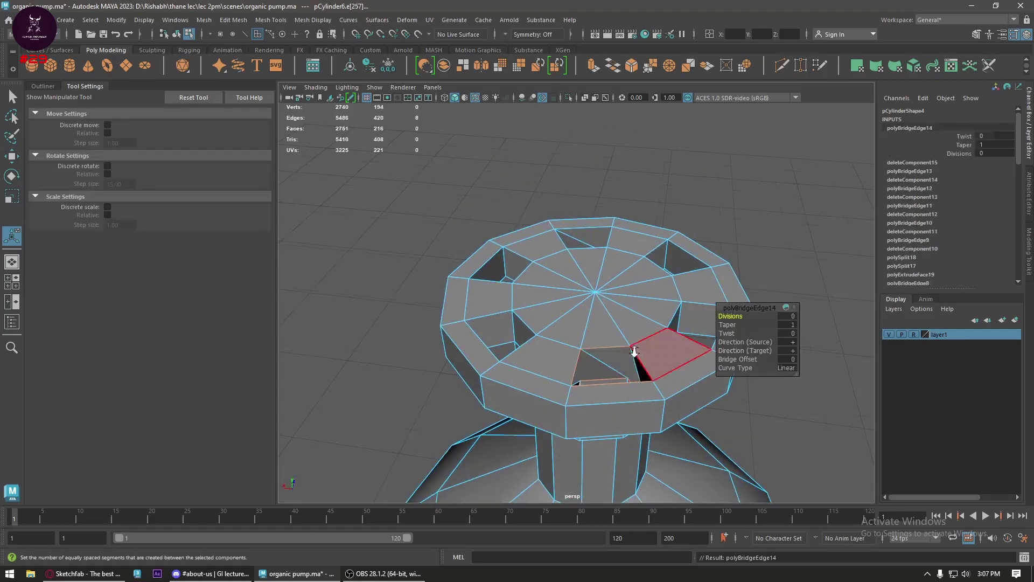
{"action": "left_click_drag", "start_coordinate": [634, 358], "coordinate": [688, 381], "text": "alt"}
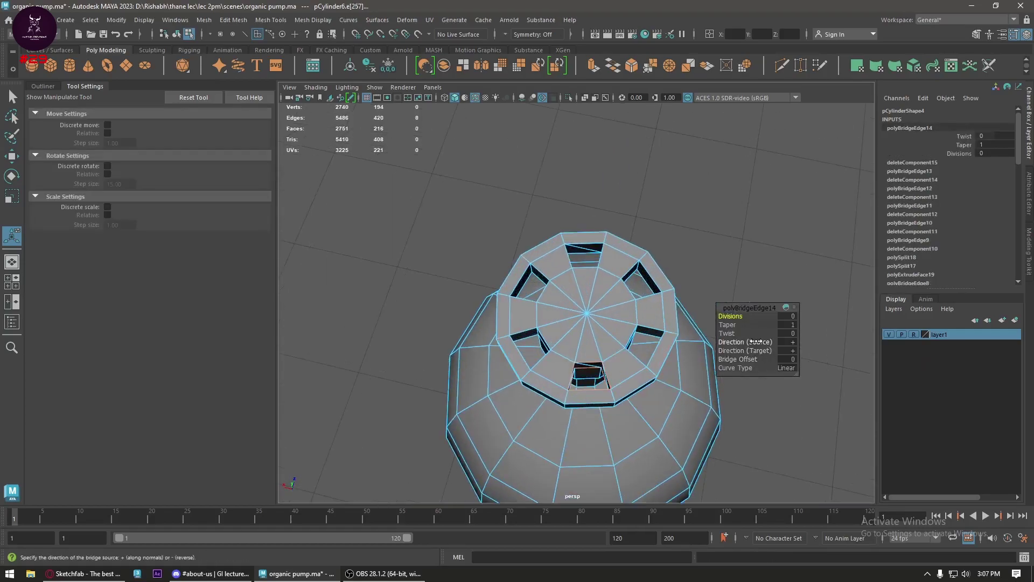
{"action": "mouse_move", "coordinate": [732, 335]}
{"action": "left_mouse_down"}
{"action": "mouse_move", "coordinate": [793, 337]}
{"action": "mouse_move", "coordinate": [731, 341]}
{"action": "left_mouse_up"}
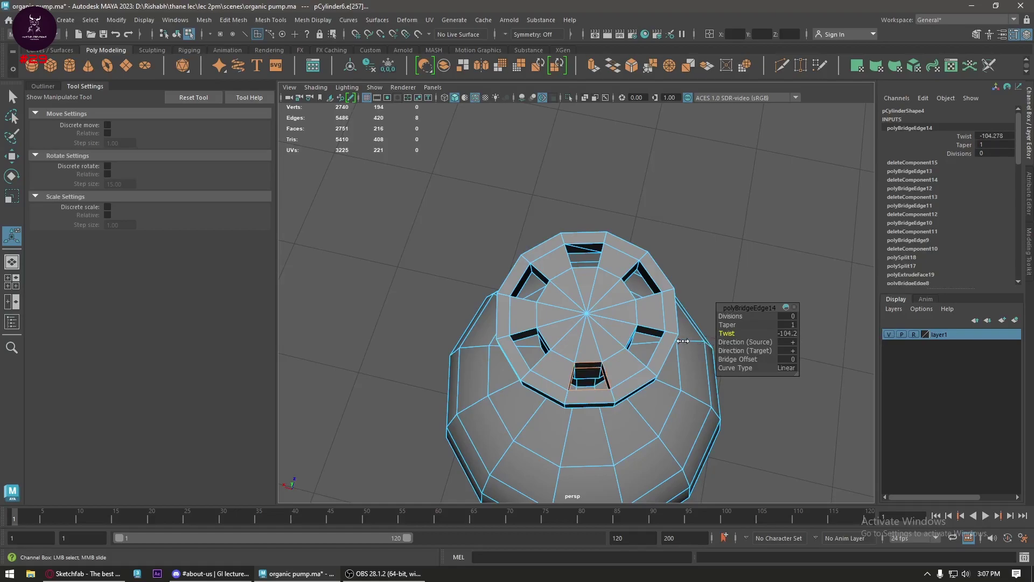
{"action": "left_click_drag", "start_coordinate": [624, 351], "coordinate": [651, 353], "text": "alt"}
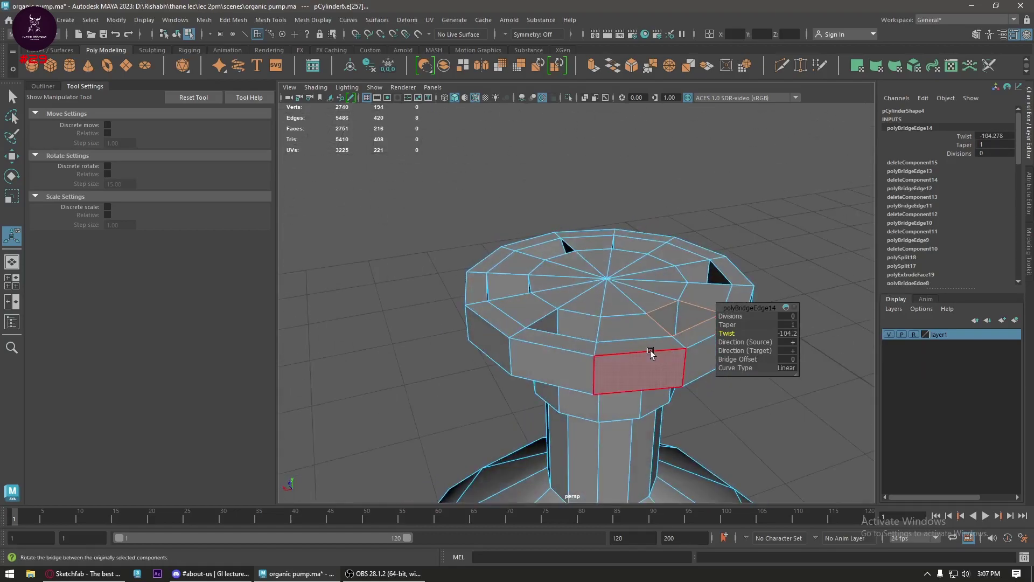
- Extrude the full loop of the cap's rim faces
{"action": "left_click", "coordinate": [646, 347]}
{"action": "key", "text": "w"}
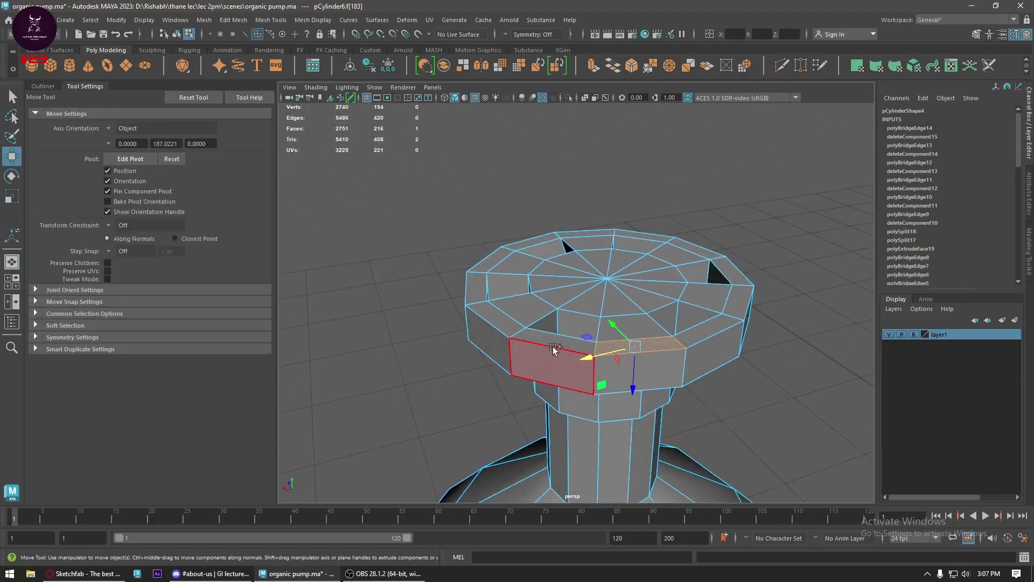
{"action": "double_click", "coordinate": [558, 335], "text": "shift"}
{"action": "left_click_drag", "start_coordinate": [557, 335], "coordinate": [664, 219], "text": "alt"}
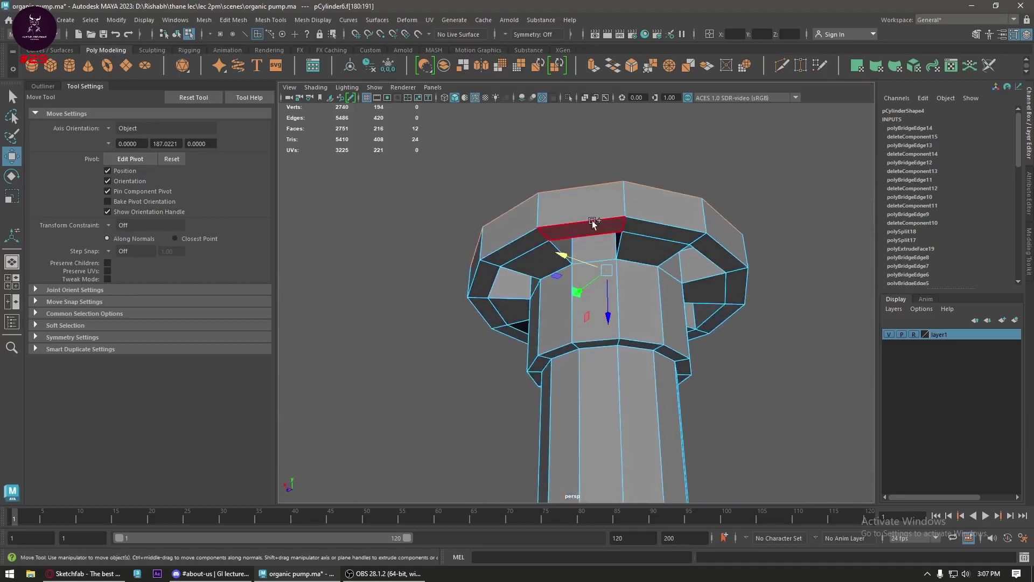
{"action": "double_click", "coordinate": [658, 225], "text": "shift"}
{"action": "key", "text": "r"}
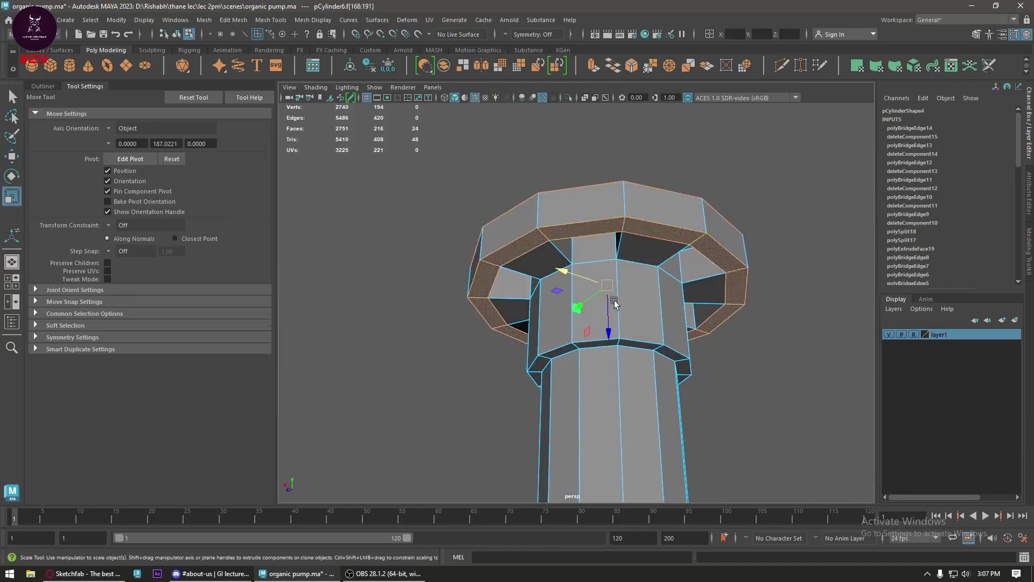
{"action": "left_click_drag", "start_coordinate": [608, 314], "coordinate": [609, 331], "text": "shift"}
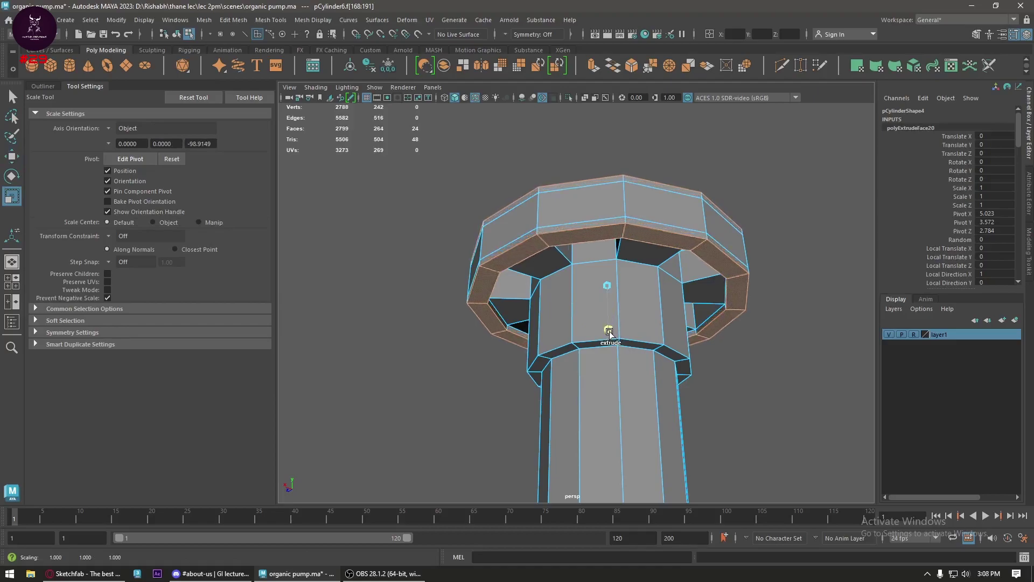
{"action": "key", "text": "w"}
- Delete the two extra edge loops on the cap's rim
{"action": "key", "text": "F10"}
{"action": "left_click", "coordinate": [600, 221]}
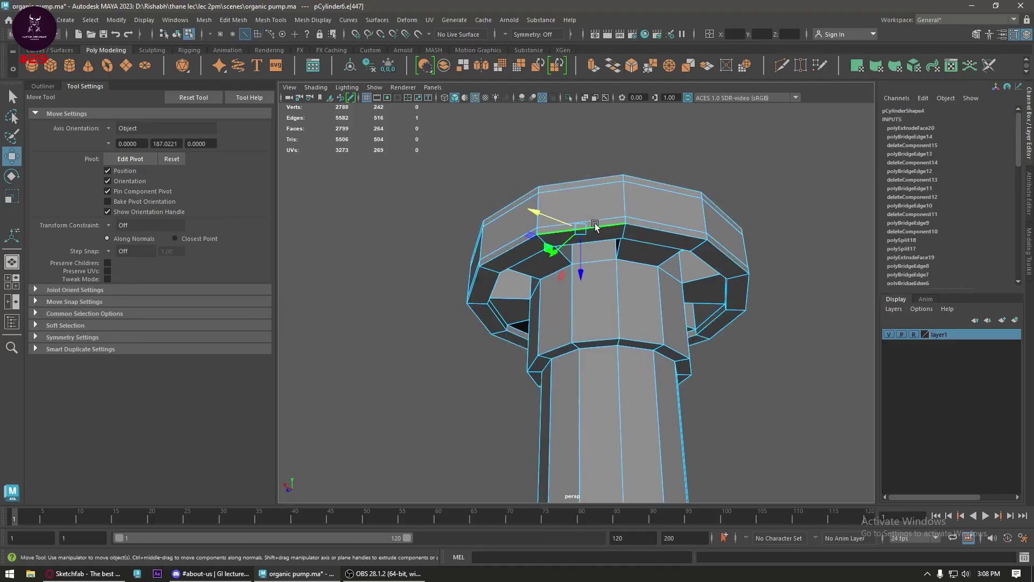
{"action": "double_click", "coordinate": [599, 221]}
{"action": "key", "text": "ctrl+Delete"}
{"action": "double_click", "coordinate": [612, 180]}
{"action": "key", "text": "ctrl+Delete"}
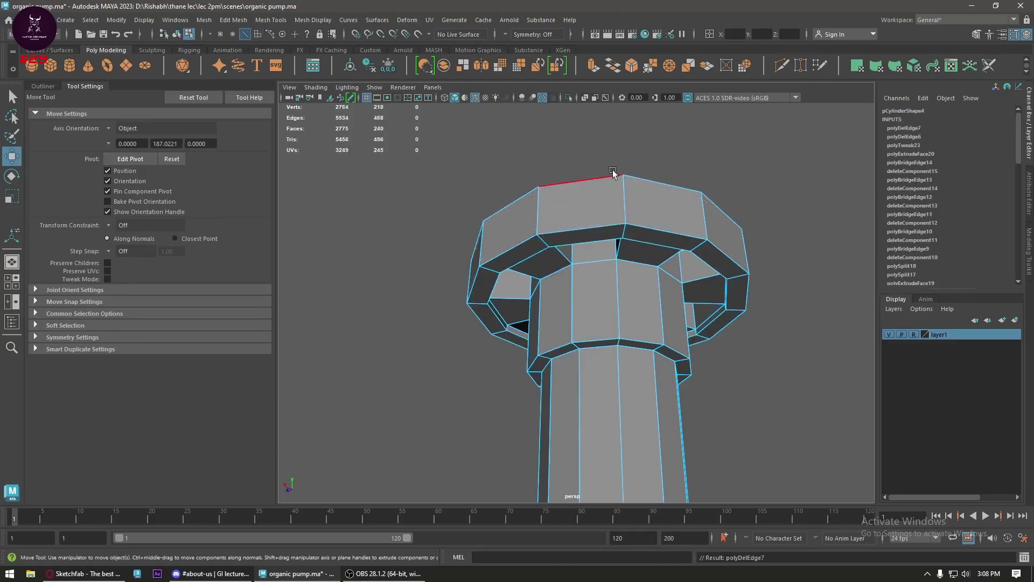
- Bevel the cap's rim edge loops with a 0.45 fraction (288 faces)
{"action": "double_click", "coordinate": [613, 181]}
{"action": "double_click", "coordinate": [608, 221], "text": "shift"}
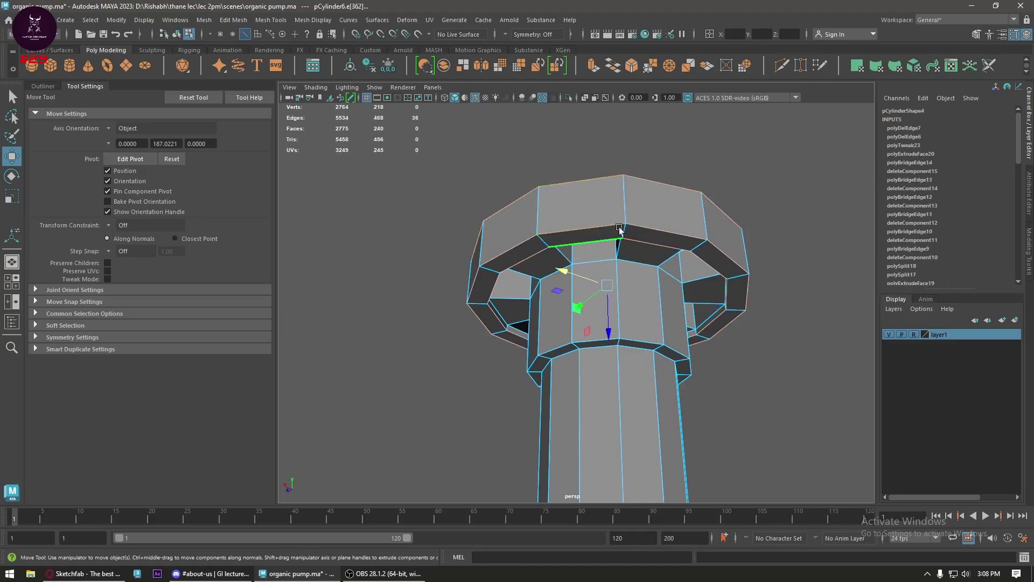
{"action": "left_click_drag", "start_coordinate": [612, 232], "coordinate": [652, 310], "text": "alt"}
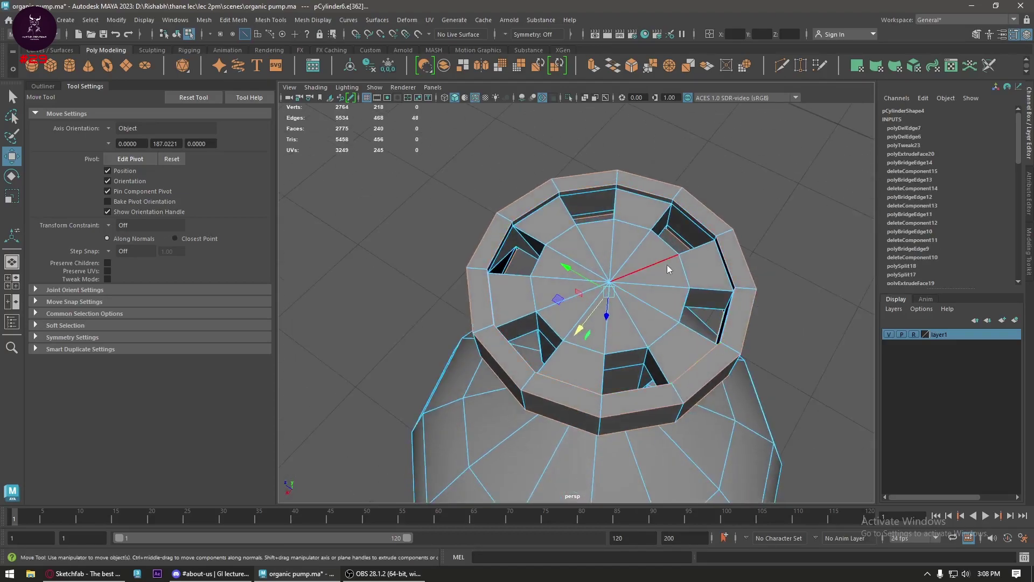
{"action": "right_click_drag", "start_coordinate": [667, 264], "coordinate": [756, 305], "text": "shift"}
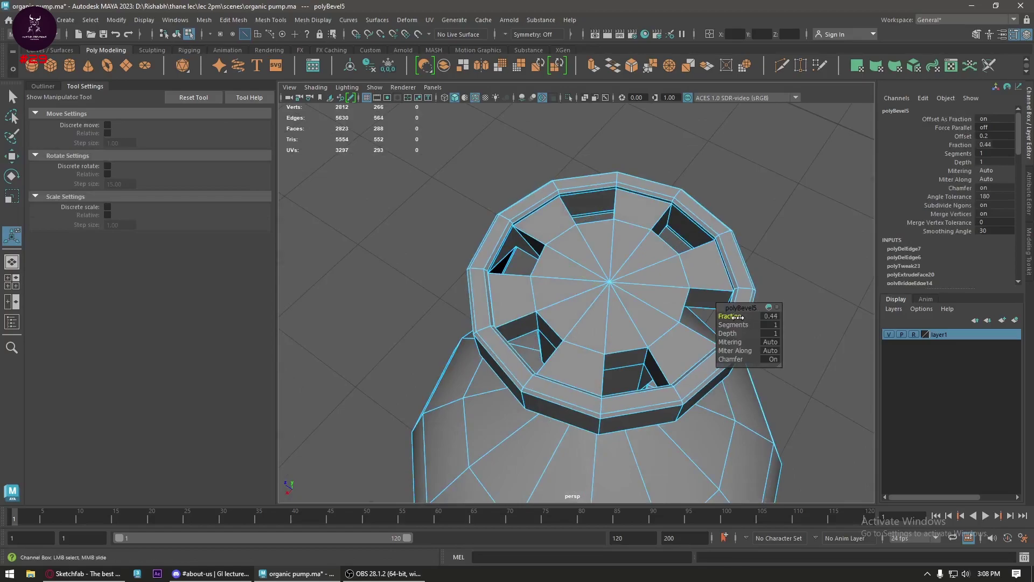
{"action": "scroll", "coordinate": [646, 297], "scroll_direction": "up", "scroll_amount": 5}
{"action": "scroll", "coordinate": [629, 286], "scroll_direction": "down", "scroll_amount": 5}
{"action": "left_click_drag", "start_coordinate": [629, 286], "coordinate": [661, 144], "text": "alt"}
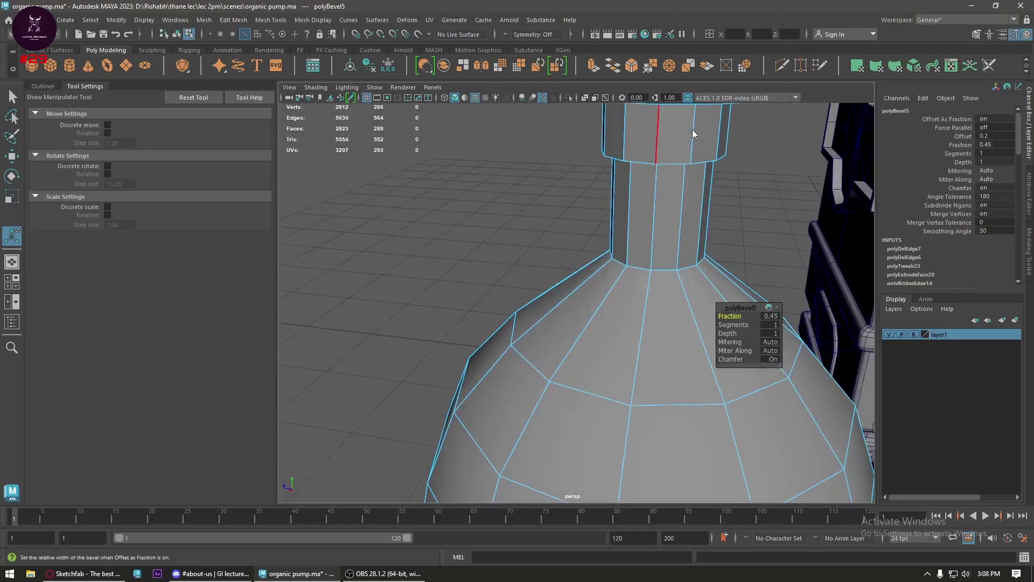
- Soften a selected edge on the bottle's neck
{"action": "key", "text": "F8"}
{"action": "key", "text": "q"}
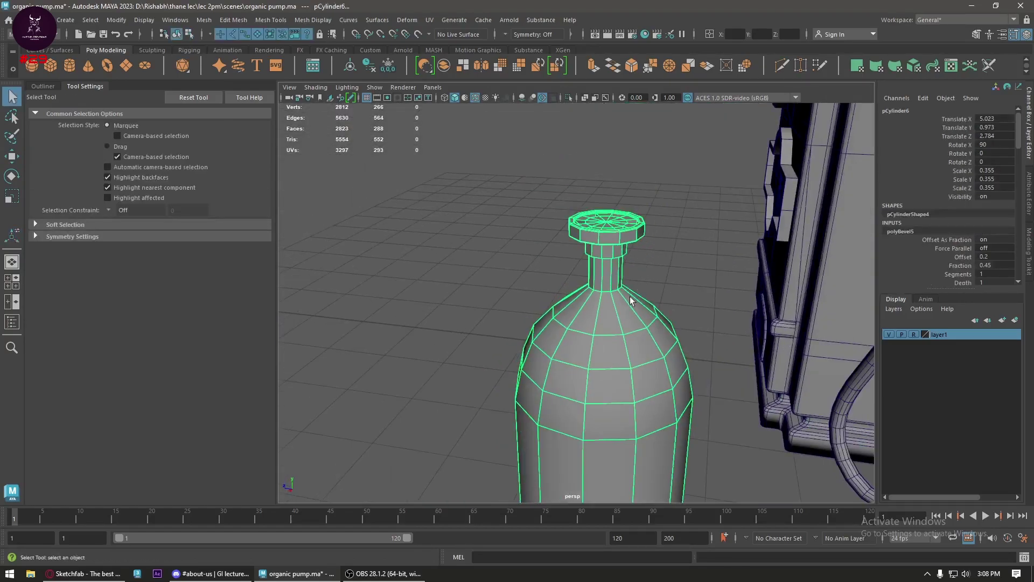
{"action": "scroll", "coordinate": [612, 280], "scroll_direction": "up", "scroll_amount": 3}
{"action": "right_click_drag", "start_coordinate": [692, 282], "coordinate": [689, 228]}
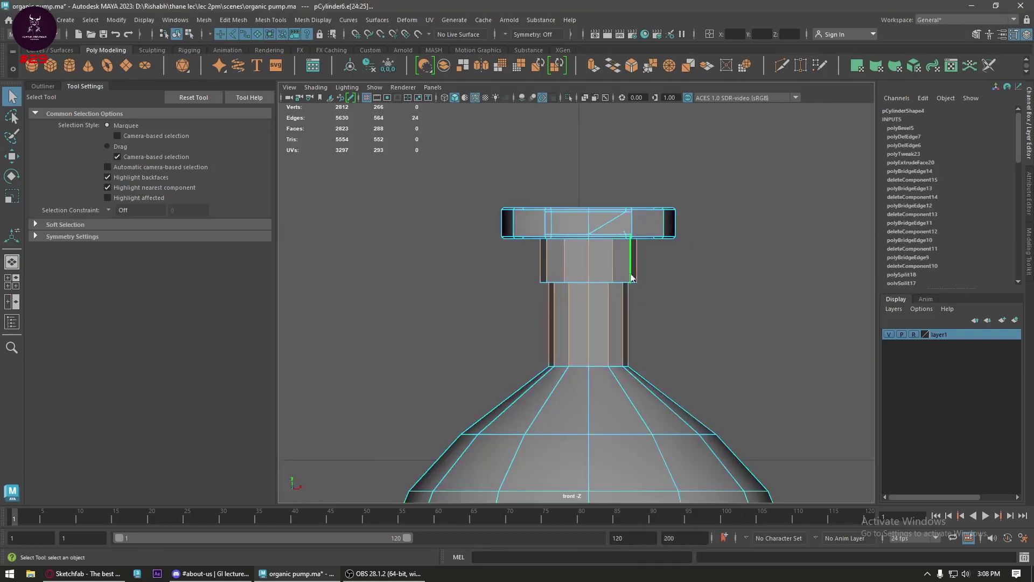
{"action": "right_click_drag", "start_coordinate": [683, 304], "coordinate": [732, 284], "text": "shift"}
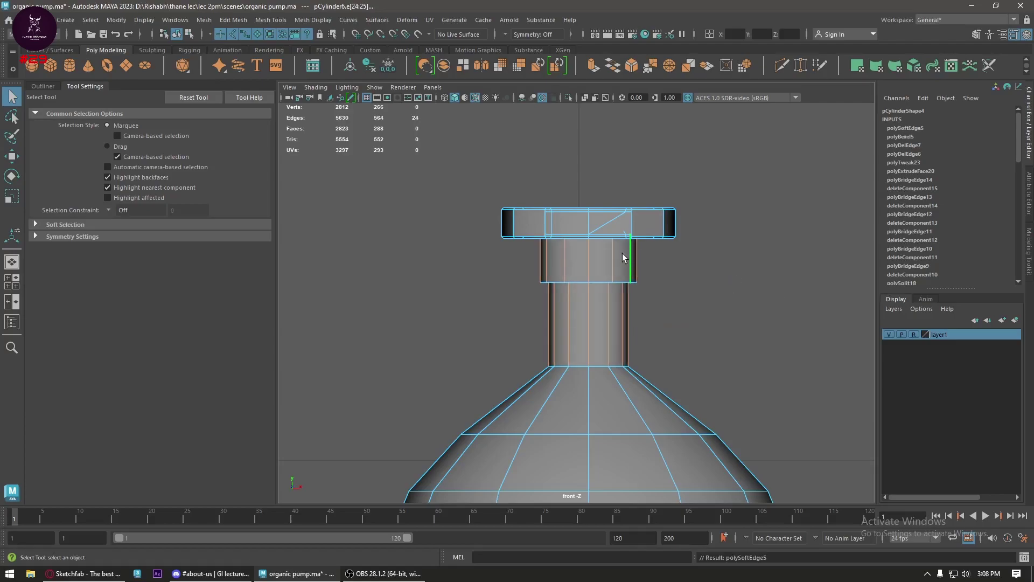
{"action": "right_click_drag", "start_coordinate": [623, 258], "coordinate": [624, 227]}
- Delete a face on the bottle's top ring to open a hole
{"action": "key", "text": "space"}
{"action": "left_click", "coordinate": [624, 291]}
{"action": "mouse_move", "coordinate": [641, 281]}
{"action": "left_mouse_down", "text": "alt"}
{"action": "mouse_move", "coordinate": [685, 338]}
{"action": "mouse_move", "coordinate": [564, 358]}
{"action": "mouse_move", "coordinate": [605, 352]}
{"action": "left_mouse_up", "text": "alt"}
{"action": "scroll", "coordinate": [685, 338], "scroll_direction": "up", "scroll_amount": 6}
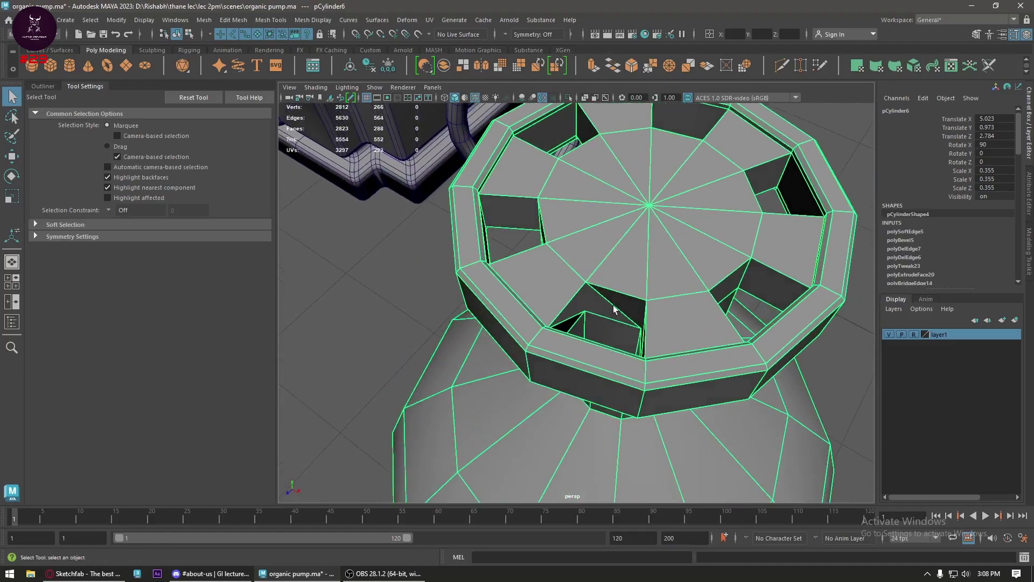
{"action": "right_click_drag", "start_coordinate": [613, 306], "coordinate": [597, 308]}
{"action": "left_click", "coordinate": [597, 308]}
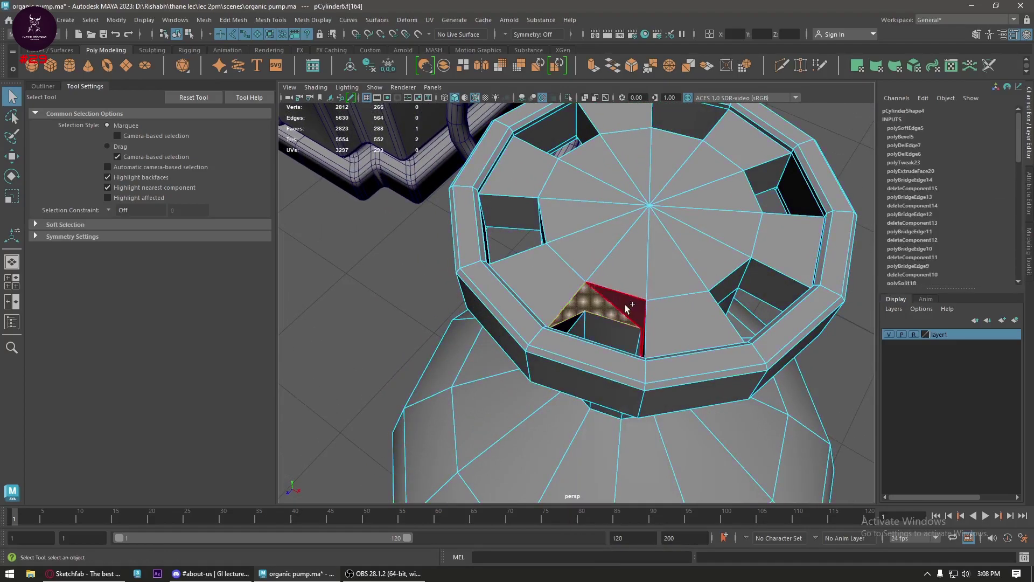
{"action": "key", "text": "Delete"}
- Bridge the hole's border edges with a twist of -126.051
{"action": "right_click_drag", "start_coordinate": [622, 253], "coordinate": [623, 226]}
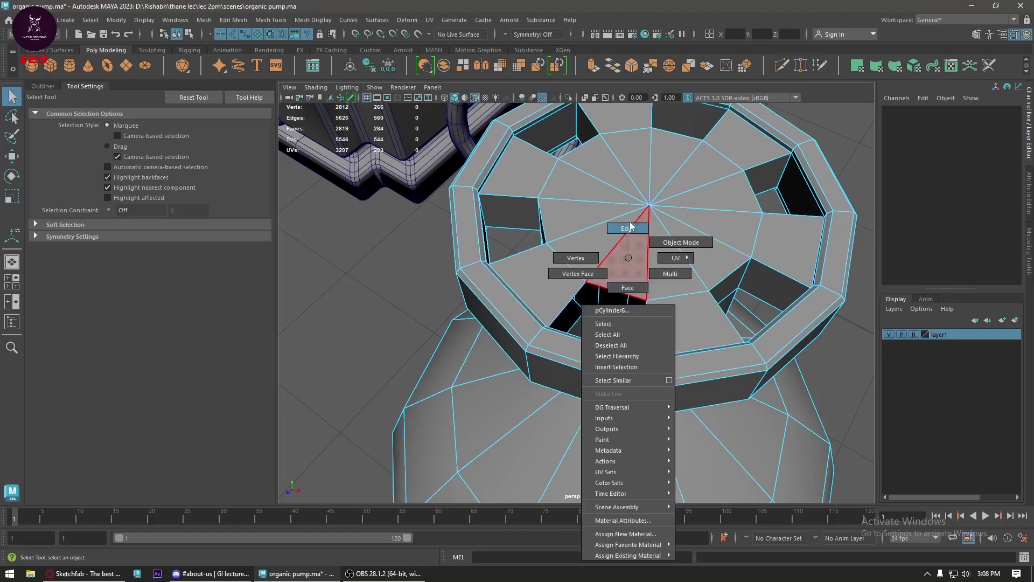
{"action": "left_click", "coordinate": [632, 284]}
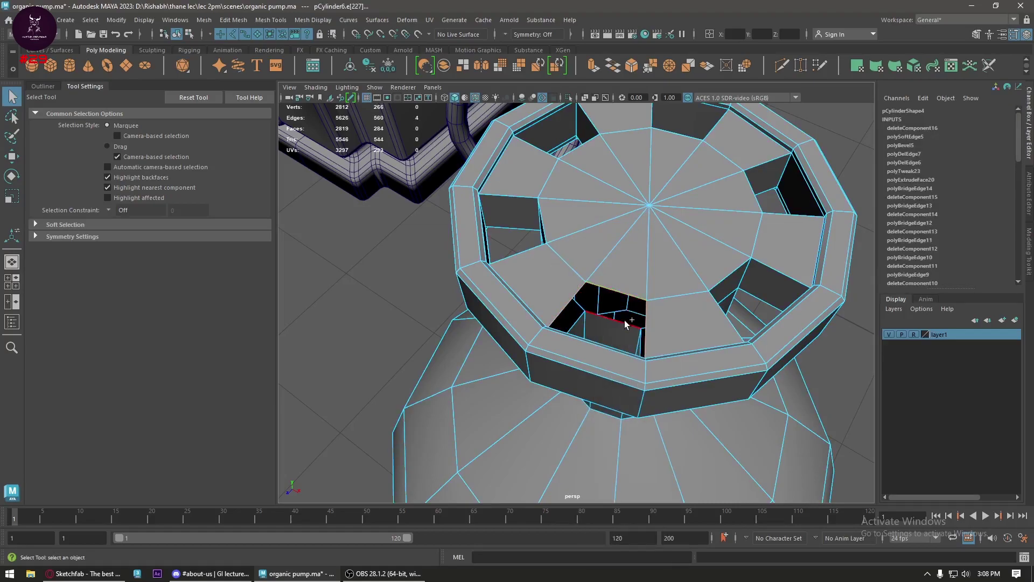
{"action": "left_click", "coordinate": [616, 69]}
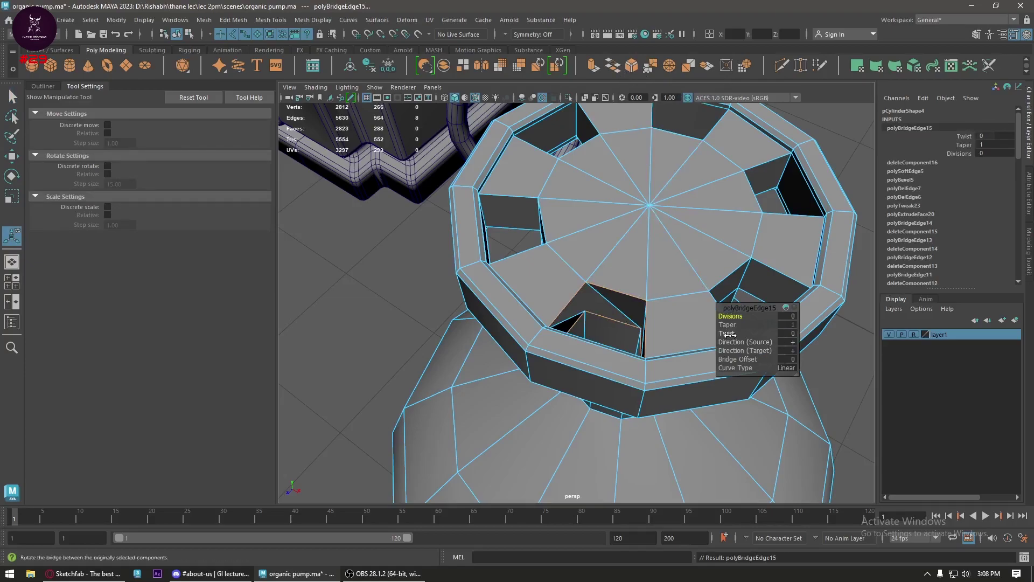
{"action": "mouse_move", "coordinate": [730, 334]}
{"action": "left_mouse_down"}
{"action": "mouse_move", "coordinate": [749, 334]}
{"action": "mouse_move", "coordinate": [673, 318]}
{"action": "left_mouse_up"}
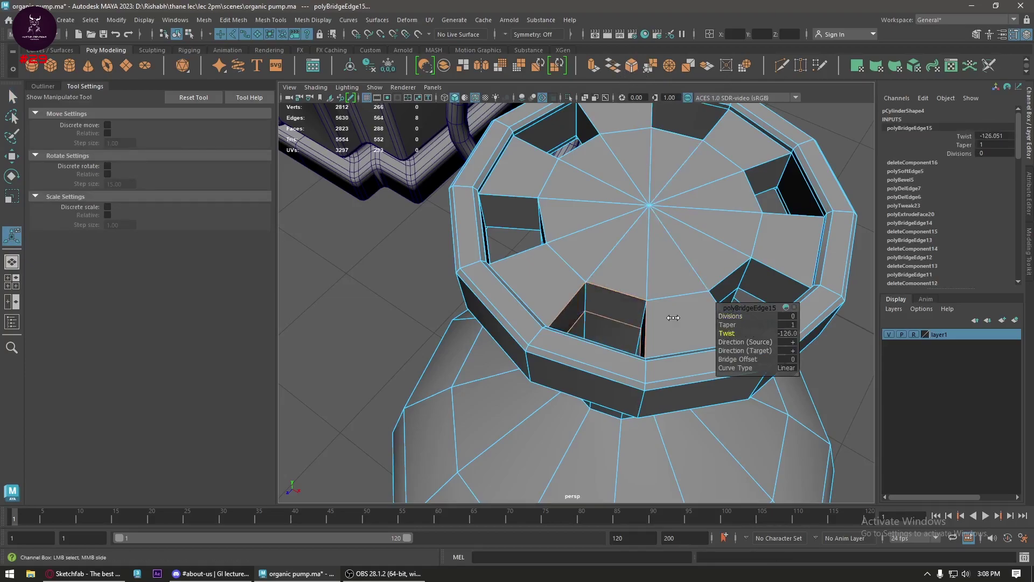
{"action": "key", "text": "w"}
{"action": "right_click_drag", "start_coordinate": [601, 215], "coordinate": [636, 192]}
{"action": "scroll", "coordinate": [700, 226], "scroll_direction": "down", "scroll_amount": 5}
{"action": "left_click_drag", "start_coordinate": [700, 225], "coordinate": [718, 307], "text": "alt"}
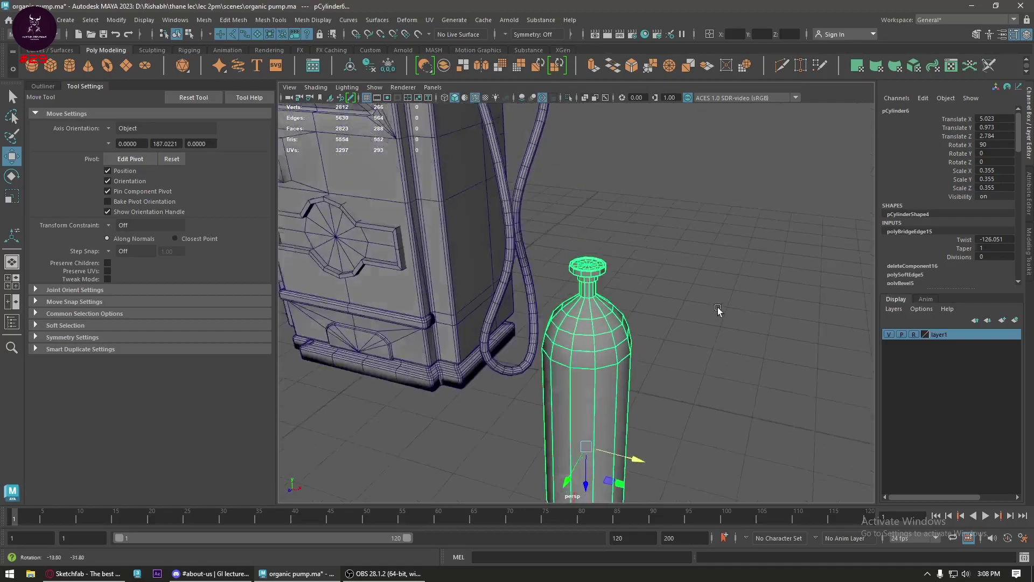
- Freeze the bottle's transformations and frame the pump and bottle in the front view
{"action": "left_click", "coordinate": [388, 65]}
{"action": "key", "text": "space"}
{"action": "mouse_move", "coordinate": [574, 318]}
{"action": "left_mouse_down"}
{"action": "mouse_move", "coordinate": [613, 341]}
{"action": "mouse_move", "coordinate": [426, 334]}
{"action": "left_mouse_up"}
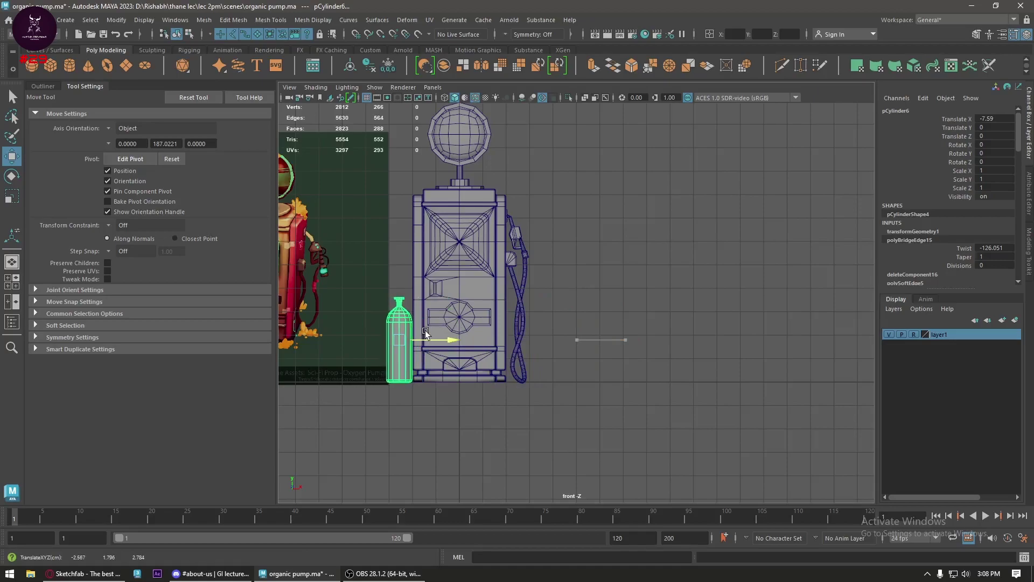
{"action": "key", "text": "space"}
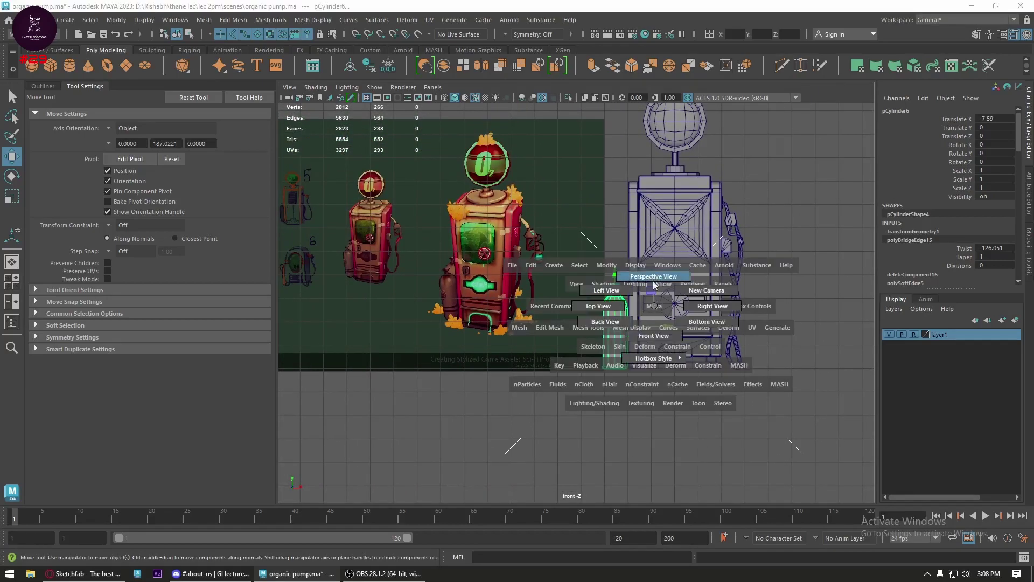
{"action": "left_click_drag", "start_coordinate": [612, 329], "coordinate": [700, 332]}
{"action": "scroll", "coordinate": [700, 332], "scroll_direction": "down", "scroll_amount": 5}
{"action": "mouse_move", "coordinate": [599, 324]}
{"action": "left_mouse_down", "text": "alt"}
{"action": "mouse_move", "coordinate": [650, 362]}
{"action": "mouse_move", "coordinate": [545, 335]}
{"action": "left_mouse_up", "text": "alt"}
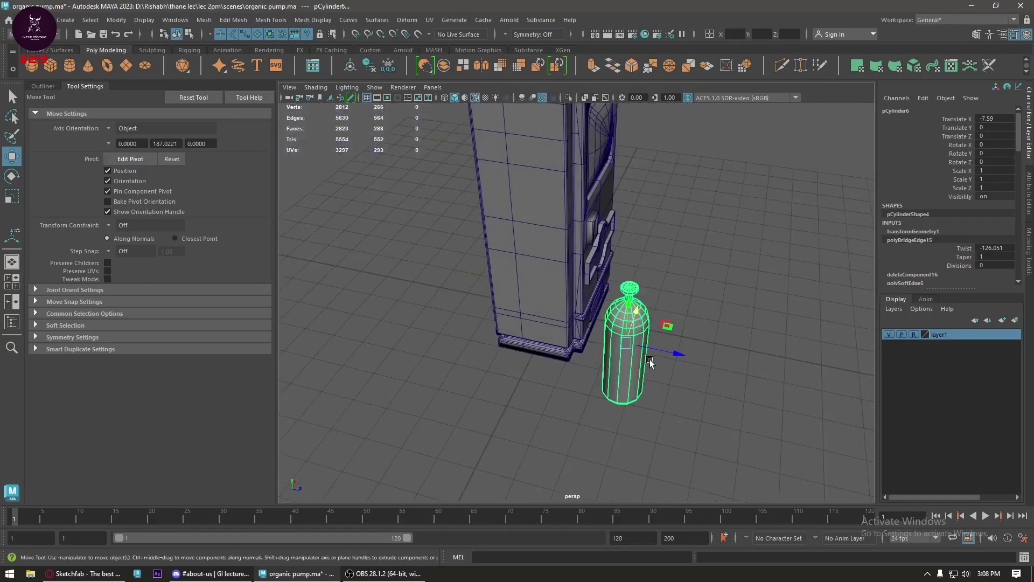
{"action": "key", "text": "space"}
{"action": "scroll", "coordinate": [545, 334], "scroll_direction": "up", "scroll_amount": 4}
{"action": "scroll", "coordinate": [590, 329], "scroll_direction": "up", "scroll_amount": 3}
{"action": "scroll", "coordinate": [577, 312], "scroll_direction": "up", "scroll_amount": 3}
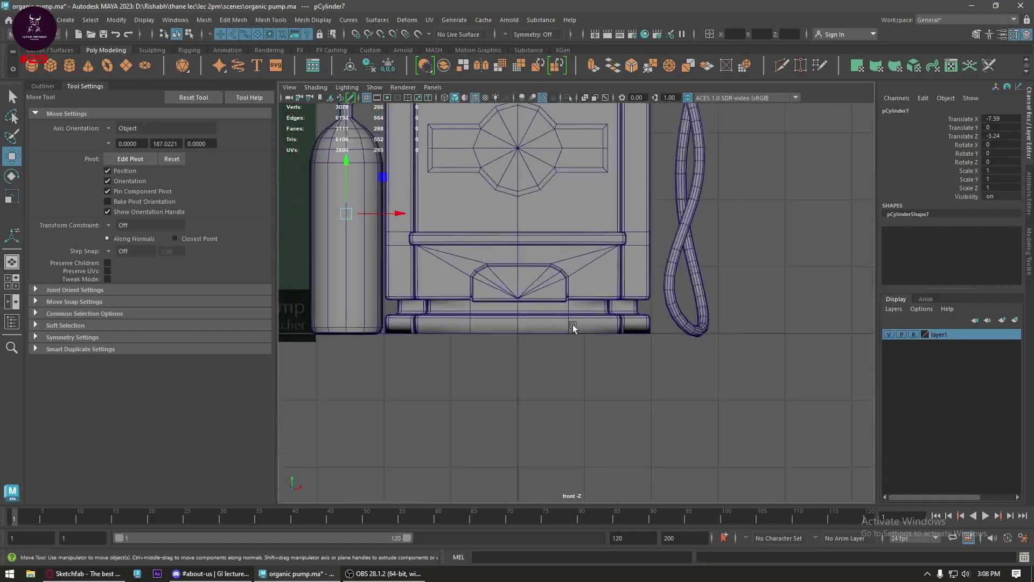
- Harden the edges along the pump body's base
{"action": "left_click", "coordinate": [574, 297]}
{"action": "right_click_drag", "start_coordinate": [573, 259], "coordinate": [579, 208]}
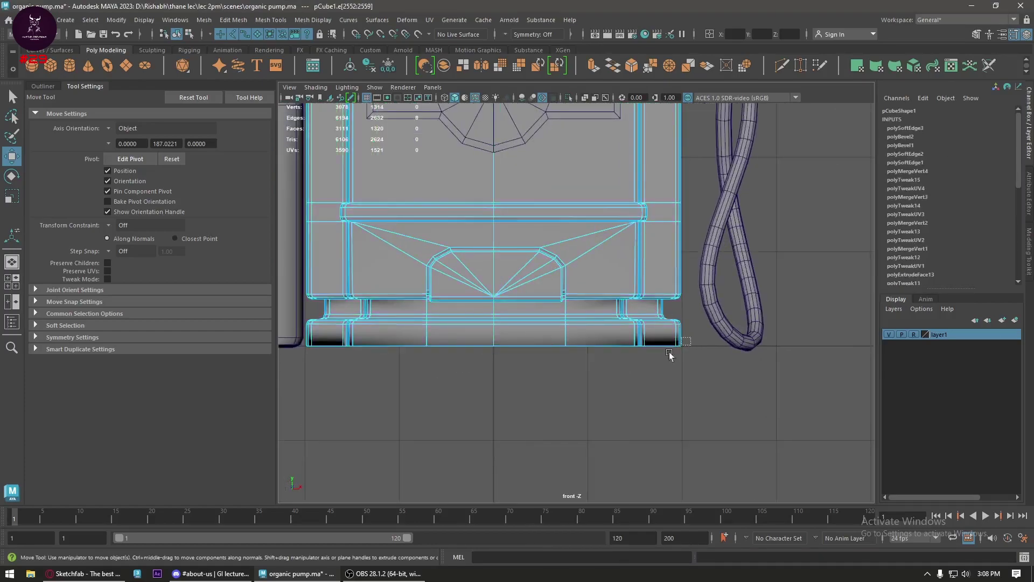
{"action": "left_click_drag", "start_coordinate": [668, 351], "coordinate": [288, 446]}
{"action": "left_click_drag", "start_coordinate": [449, 340], "coordinate": [450, 340], "text": "ctrl"}
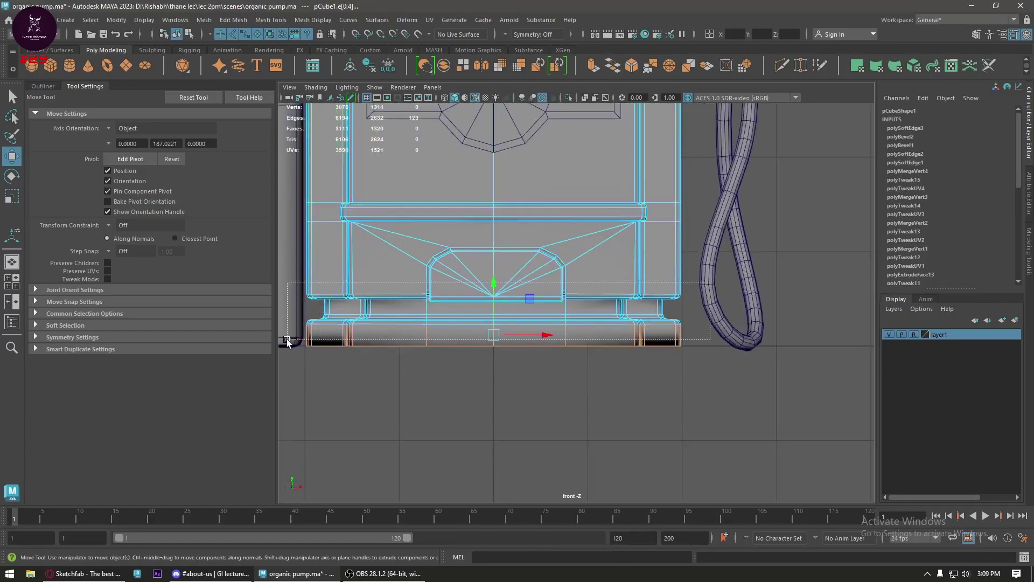
{"action": "right_click_drag", "start_coordinate": [504, 340], "coordinate": [572, 366], "text": "shift"}
{"action": "right_click_drag", "start_coordinate": [605, 378], "coordinate": [605, 378], "text": "shift"}
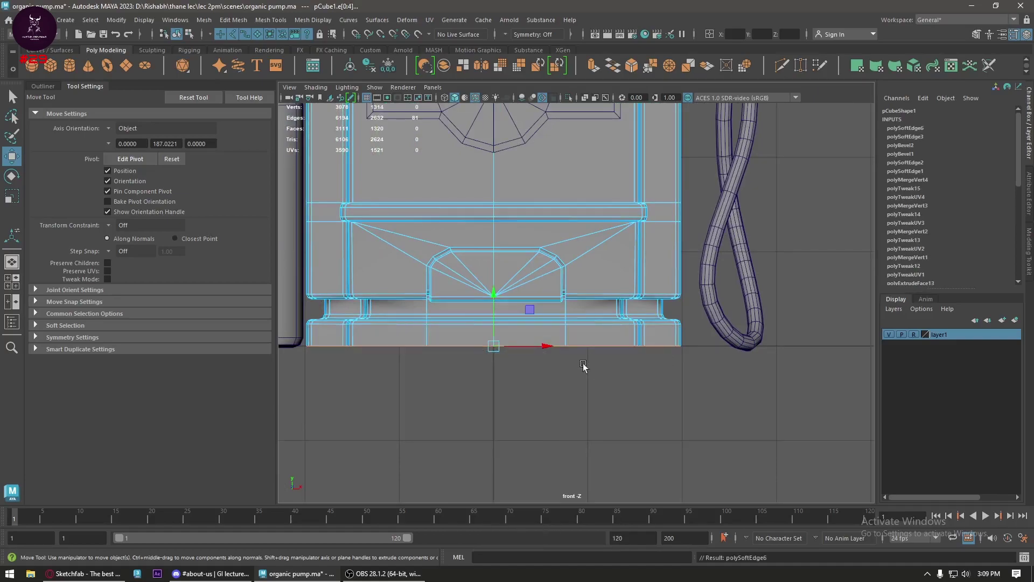
{"action": "key", "text": "F8"}
- Return to perspective and view the pump with shaded surfaces
{"action": "key", "text": "space"}
{"action": "mouse_move", "coordinate": [566, 383]}
{"action": "left_mouse_down"}
{"action": "mouse_move", "coordinate": [564, 341]}
{"action": "mouse_move", "coordinate": [432, 365]}
{"action": "left_mouse_up"}
{"action": "key", "text": "5"}
{"action": "right_click_drag", "start_coordinate": [514, 350], "coordinate": [609, 356], "text": "alt"}
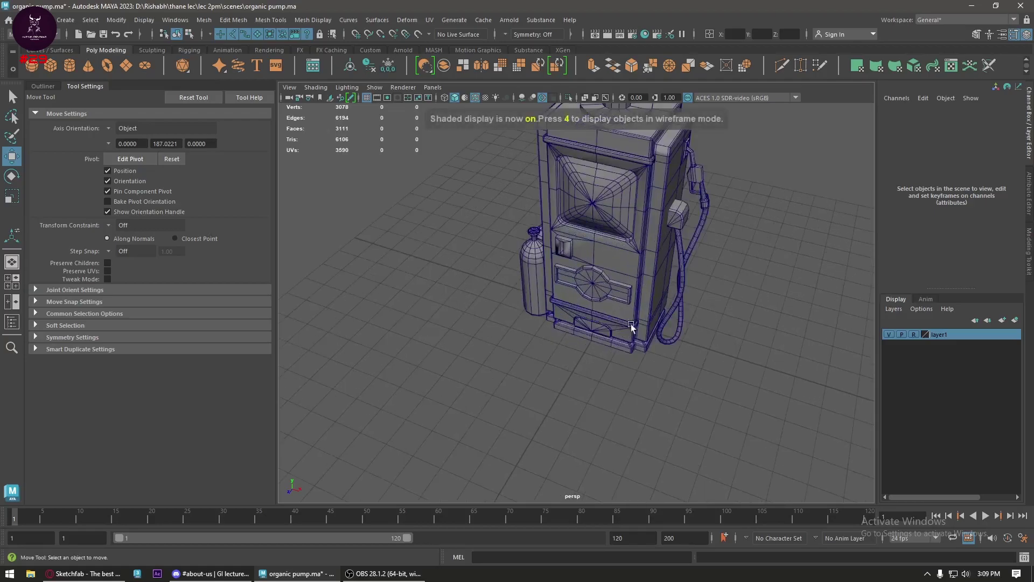
{"action": "mouse_move", "coordinate": [608, 355]}
{"action": "left_mouse_down", "text": "alt"}
{"action": "mouse_move", "coordinate": [481, 363]}
{"action": "mouse_move", "coordinate": [570, 364]}
{"action": "mouse_move", "coordinate": [486, 369]}
{"action": "mouse_move", "coordinate": [658, 343]}
{"action": "left_mouse_up", "text": "alt"}
{"action": "scroll", "coordinate": [470, 330], "scroll_direction": "up", "scroll_amount": 3}
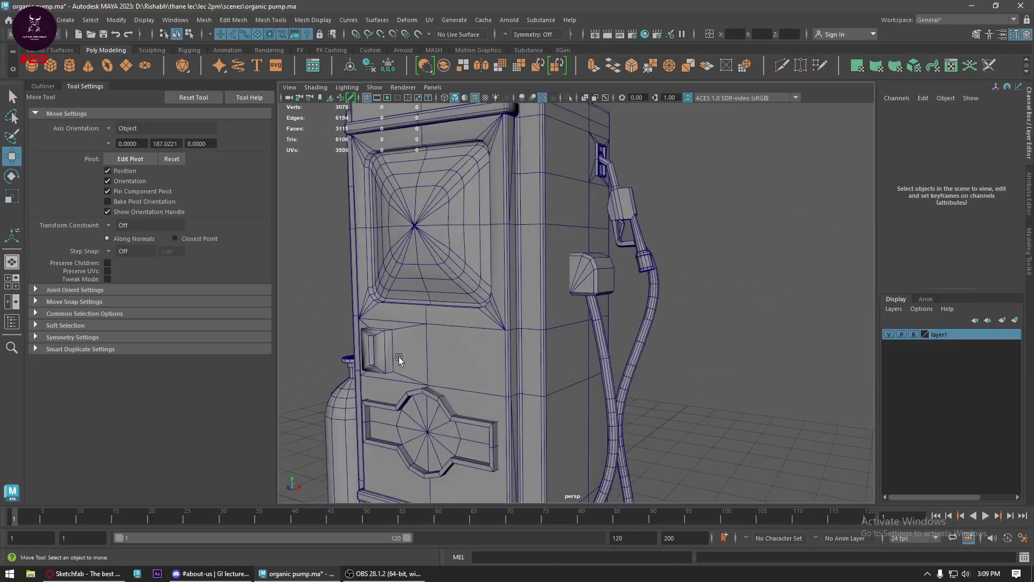
{"action": "scroll", "coordinate": [399, 358], "scroll_direction": "up", "scroll_amount": 5}
{"action": "left_click", "coordinate": [561, 316]}
- Select the vent recess's corner edge plus its right and inner vertical edges
{"action": "right_click_drag", "start_coordinate": [561, 316], "coordinate": [512, 317]}
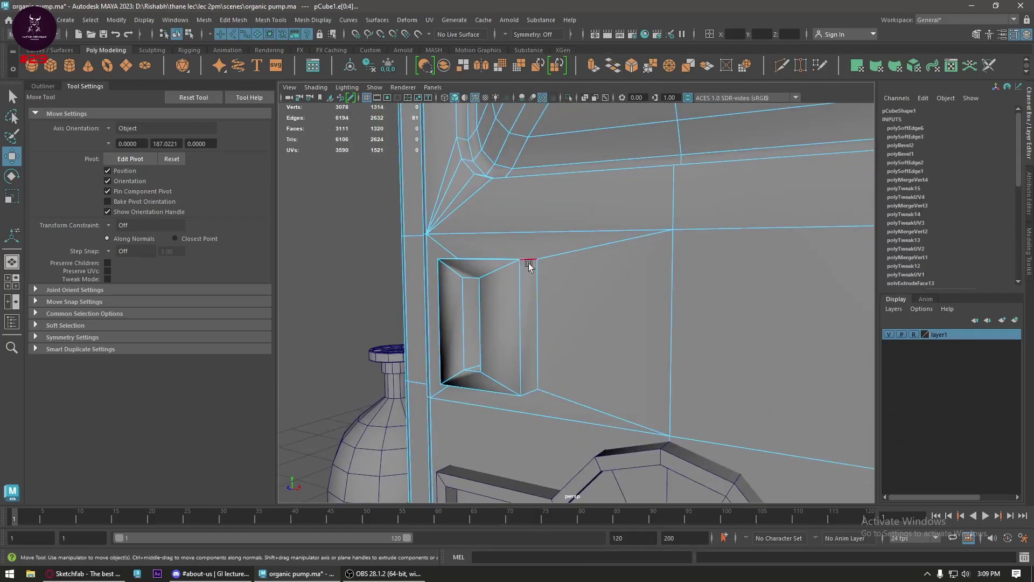
{"action": "left_click", "coordinate": [532, 334]}
{"action": "left_click", "coordinate": [528, 371]}
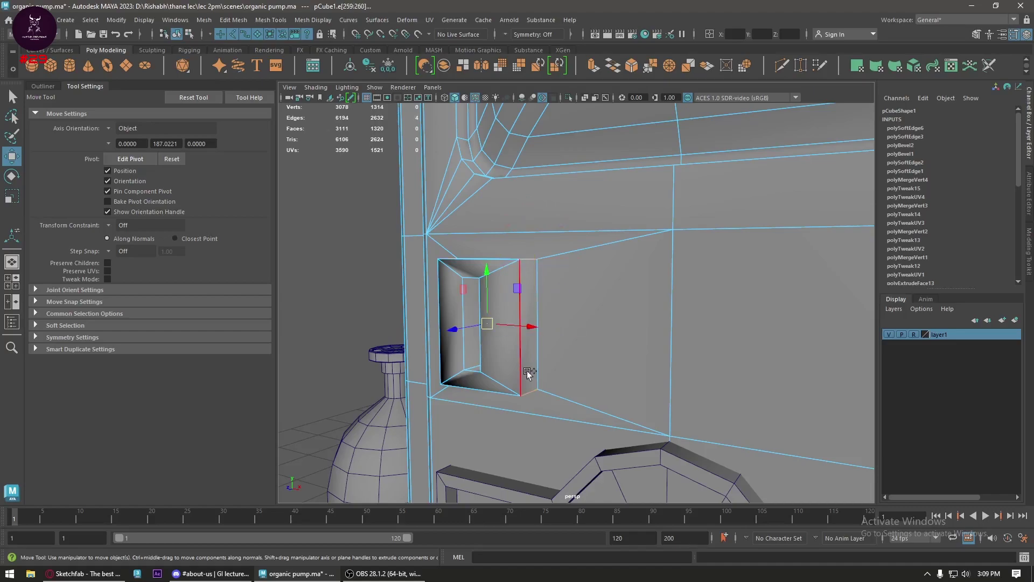
{"action": "left_click", "coordinate": [491, 351], "text": "shift"}
{"action": "mouse_move", "coordinate": [477, 356]}
{"action": "left_mouse_down", "text": "alt"}
{"action": "mouse_move", "coordinate": [589, 331]}
{"action": "mouse_move", "coordinate": [555, 386]}
{"action": "left_mouse_up", "text": "alt"}
{"action": "mouse_move", "coordinate": [476, 403]}
{"action": "left_mouse_down", "text": "alt"}
{"action": "mouse_move", "coordinate": [462, 351]}
{"action": "mouse_move", "coordinate": [469, 391]}
{"action": "mouse_move", "coordinate": [487, 397]}
{"action": "mouse_move", "coordinate": [462, 417]}
{"action": "mouse_move", "coordinate": [454, 258]}
{"action": "left_mouse_up", "text": "alt"}
- Add the remaining recess edges, including the top-left one, and drop a stray edge
{"action": "left_click", "coordinate": [446, 412], "text": "shift"}
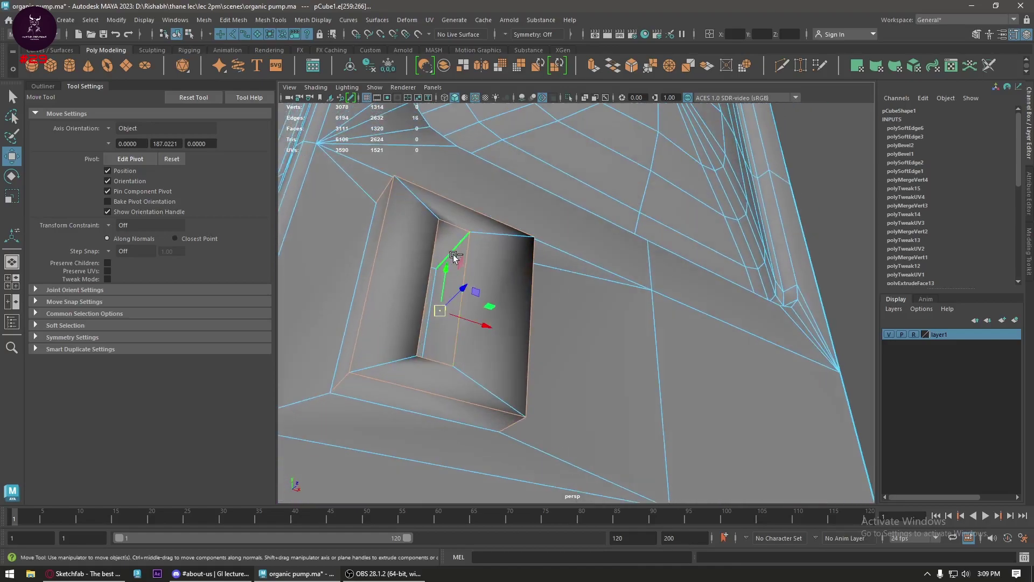
{"action": "right_click", "coordinate": [454, 258], "text": "shift"}
{"action": "left_click", "coordinate": [490, 237], "text": "shift"}
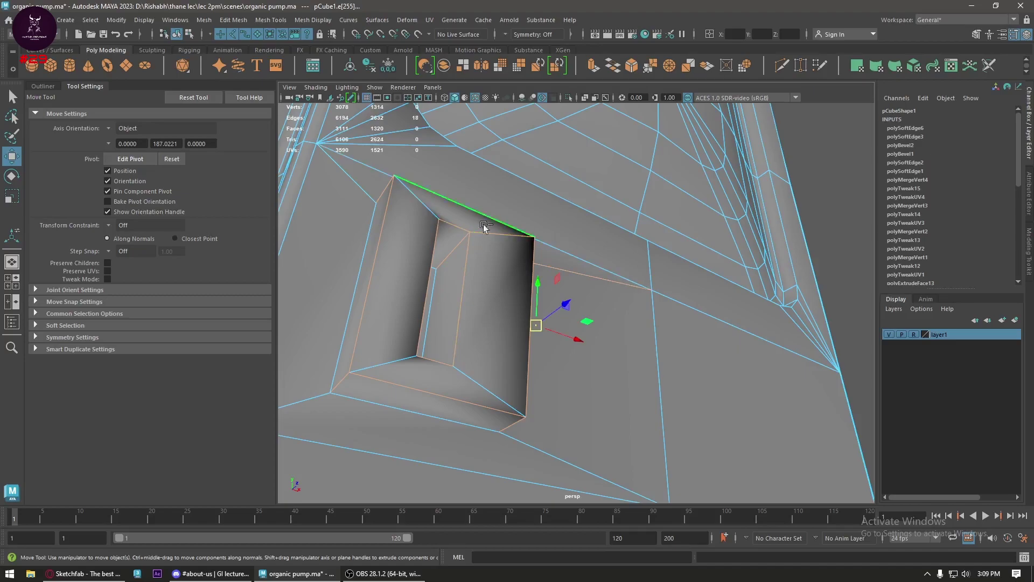
{"action": "left_click", "coordinate": [429, 215], "text": "shift"}
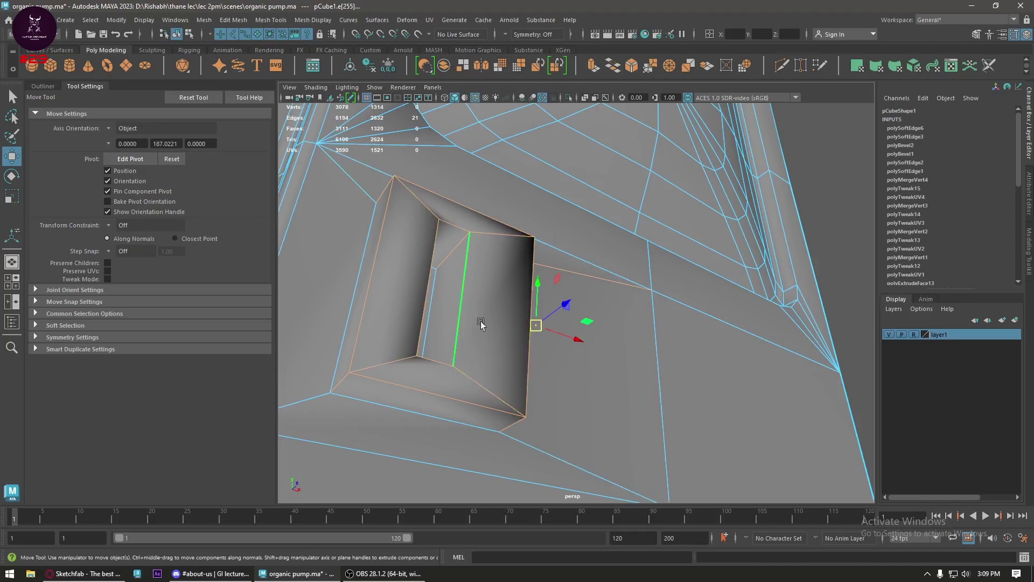
{"action": "mouse_move", "coordinate": [485, 324]}
{"action": "left_mouse_down", "text": "alt"}
{"action": "mouse_move", "coordinate": [412, 357]}
{"action": "mouse_move", "coordinate": [385, 406]}
{"action": "left_mouse_up", "text": "alt"}
{"action": "left_click", "coordinate": [642, 198], "text": "shift"}
{"action": "mouse_move", "coordinate": [642, 199]}
{"action": "left_mouse_down", "text": "alt"}
{"action": "mouse_move", "coordinate": [614, 286]}
{"action": "mouse_move", "coordinate": [512, 270]}
{"action": "left_mouse_up", "text": "alt"}
- Bevel the recess edges at fraction 0.25 and poke the slot's inner face
{"action": "right_click", "coordinate": [480, 269], "text": "shift"}
{"action": "right_click_drag", "start_coordinate": [488, 269], "coordinate": [538, 269], "text": "shift"}
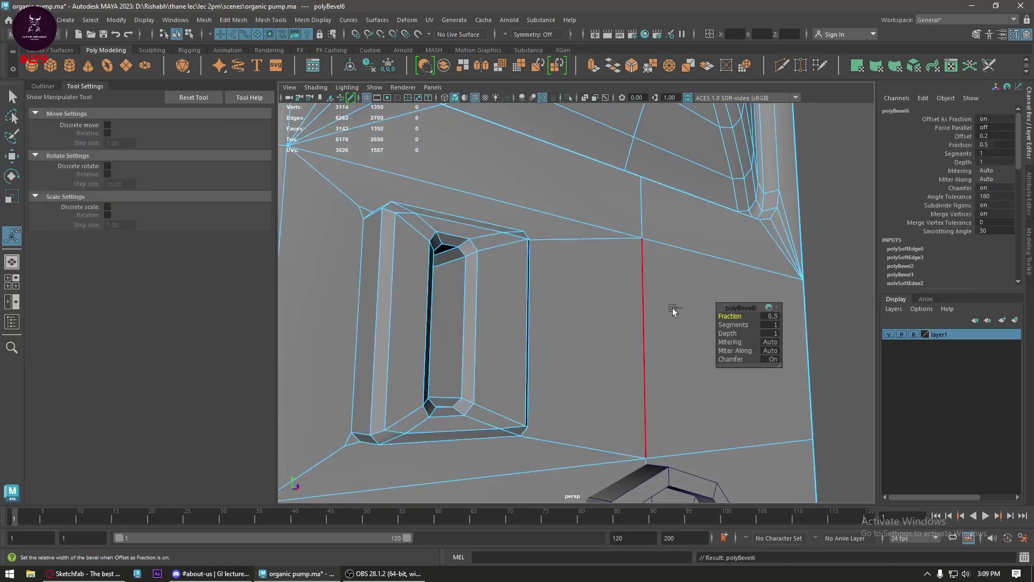
{"action": "left_click_drag", "start_coordinate": [736, 315], "coordinate": [718, 317]}
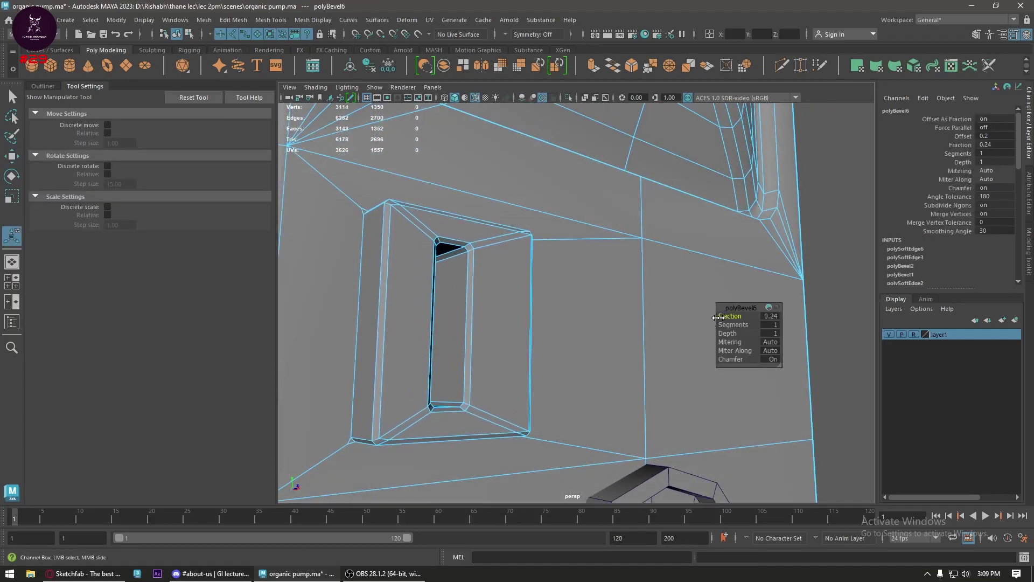
{"action": "key", "text": "q"}
{"action": "left_click_drag", "start_coordinate": [514, 365], "coordinate": [436, 339], "text": "alt"}
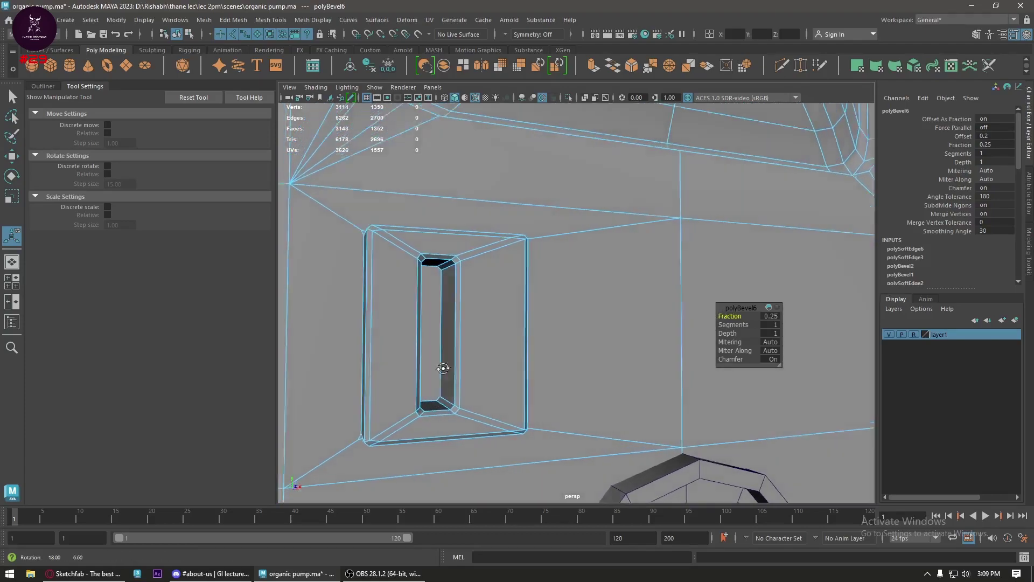
{"action": "mouse_move", "coordinate": [437, 324]}
{"action": "right_mouse_down"}
{"action": "mouse_move", "coordinate": [433, 302]}
{"action": "mouse_move", "coordinate": [474, 285]}
{"action": "right_mouse_up"}
{"action": "left_click", "coordinate": [436, 303]}
{"action": "mouse_move", "coordinate": [474, 286]}
{"action": "left_mouse_down", "text": "alt"}
{"action": "mouse_move", "coordinate": [551, 271]}
{"action": "mouse_move", "coordinate": [574, 237]}
{"action": "mouse_move", "coordinate": [526, 279]}
{"action": "left_mouse_up", "text": "alt"}
- Target-weld the leftover vertices around the slot into its corners, then return to object mode
{"action": "right_click_drag", "start_coordinate": [467, 200], "coordinate": [455, 214]}
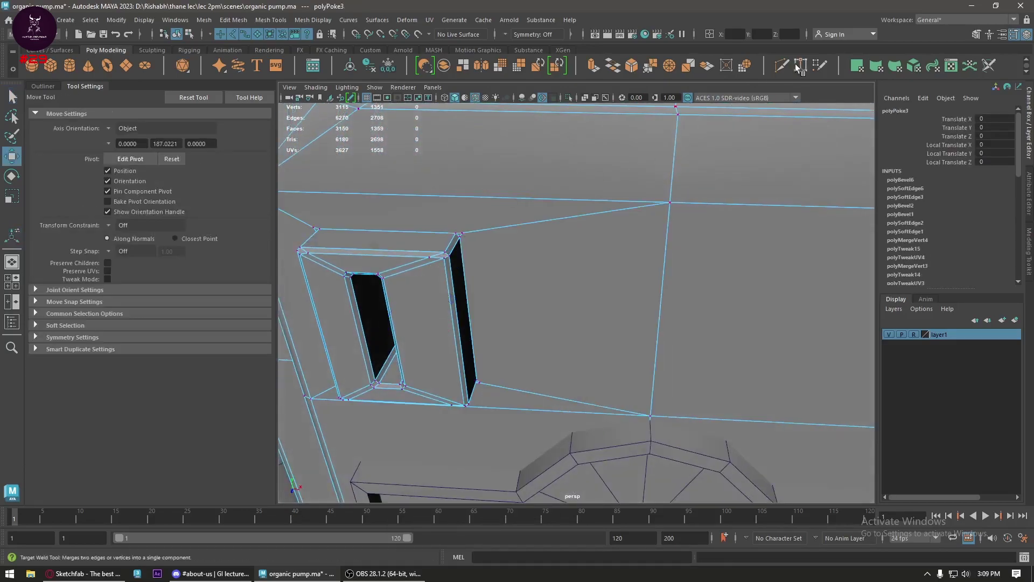
{"action": "right_click_drag", "start_coordinate": [517, 189], "coordinate": [511, 215], "text": "shift"}
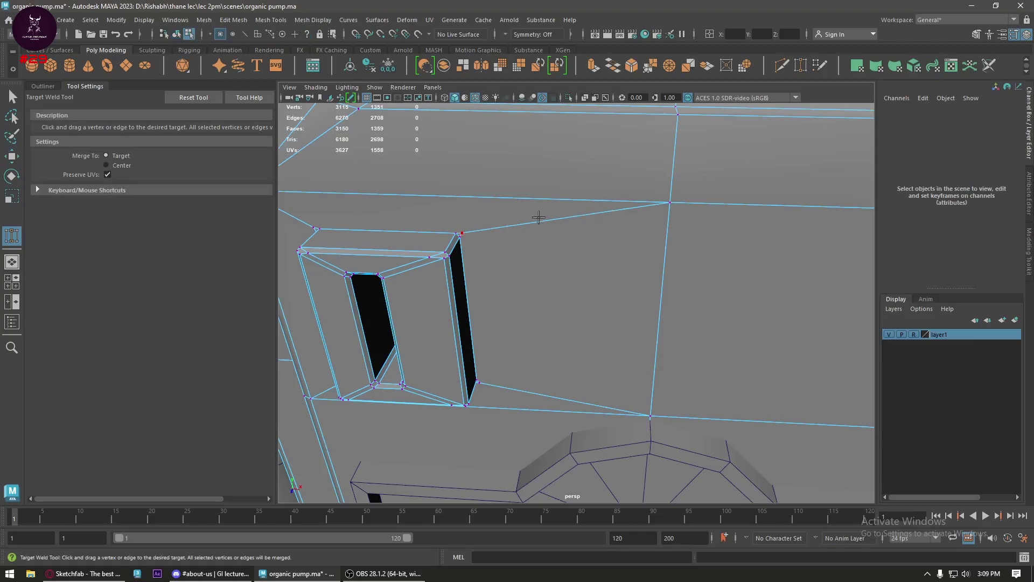
{"action": "left_click_drag", "start_coordinate": [663, 202], "coordinate": [663, 202]}
{"action": "mouse_move", "coordinate": [610, 224]}
{"action": "left_mouse_down", "text": "alt"}
{"action": "mouse_move", "coordinate": [535, 229]}
{"action": "mouse_move", "coordinate": [422, 276]}
{"action": "left_mouse_up", "text": "alt"}
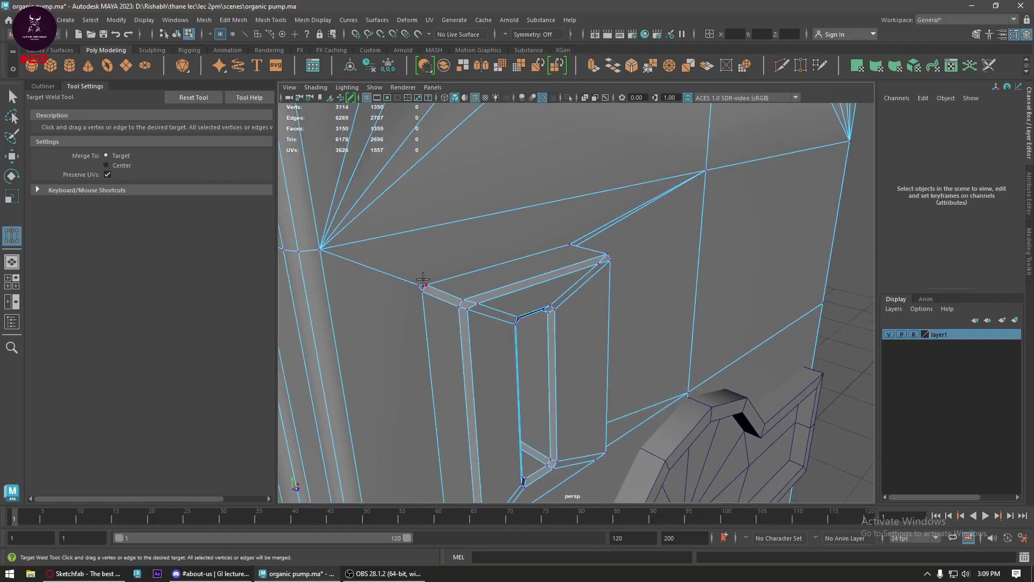
{"action": "mouse_move", "coordinate": [342, 251]}
{"action": "left_mouse_down"}
{"action": "mouse_move", "coordinate": [320, 248]}
{"action": "mouse_move", "coordinate": [478, 258]}
{"action": "left_mouse_up"}
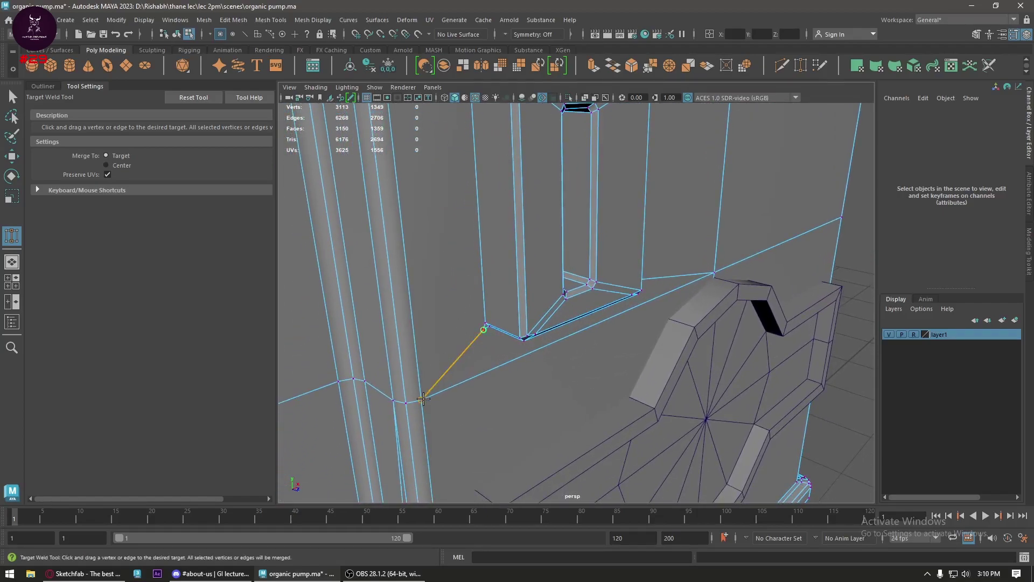
{"action": "left_click_drag", "start_coordinate": [424, 398], "coordinate": [423, 399]}
{"action": "mouse_move", "coordinate": [423, 398]}
{"action": "left_mouse_down", "text": "alt"}
{"action": "mouse_move", "coordinate": [536, 323]}
{"action": "mouse_move", "coordinate": [561, 289]}
{"action": "left_mouse_up", "text": "alt"}
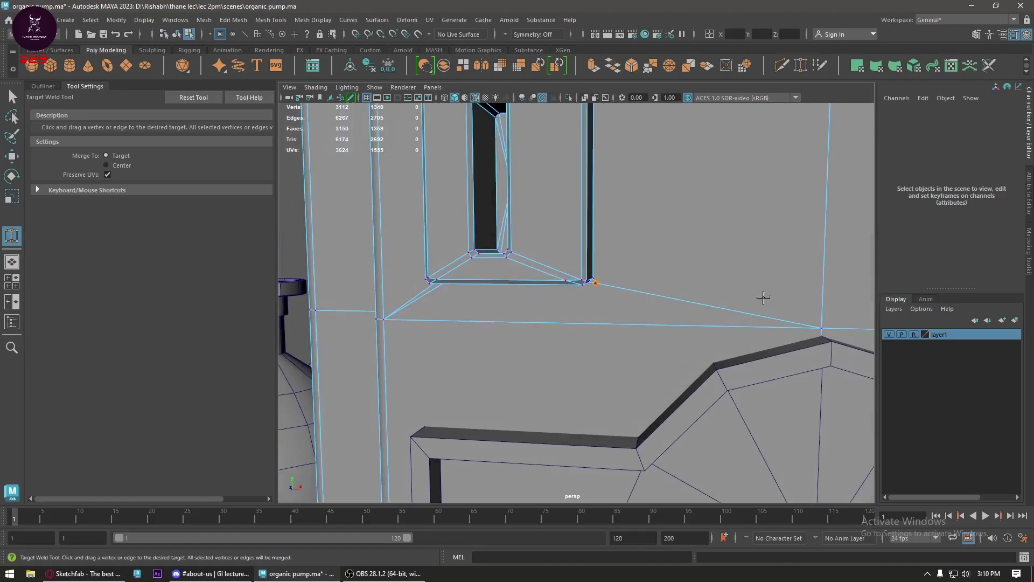
{"action": "mouse_move", "coordinate": [834, 322]}
{"action": "left_mouse_down"}
{"action": "mouse_move", "coordinate": [619, 323]}
{"action": "mouse_move", "coordinate": [611, 181]}
{"action": "mouse_move", "coordinate": [607, 307]}
{"action": "mouse_move", "coordinate": [566, 280]}
{"action": "left_mouse_up"}
{"action": "key", "text": "w"}
{"action": "right_click", "coordinate": [610, 181]}
{"action": "left_click", "coordinate": [641, 162]}
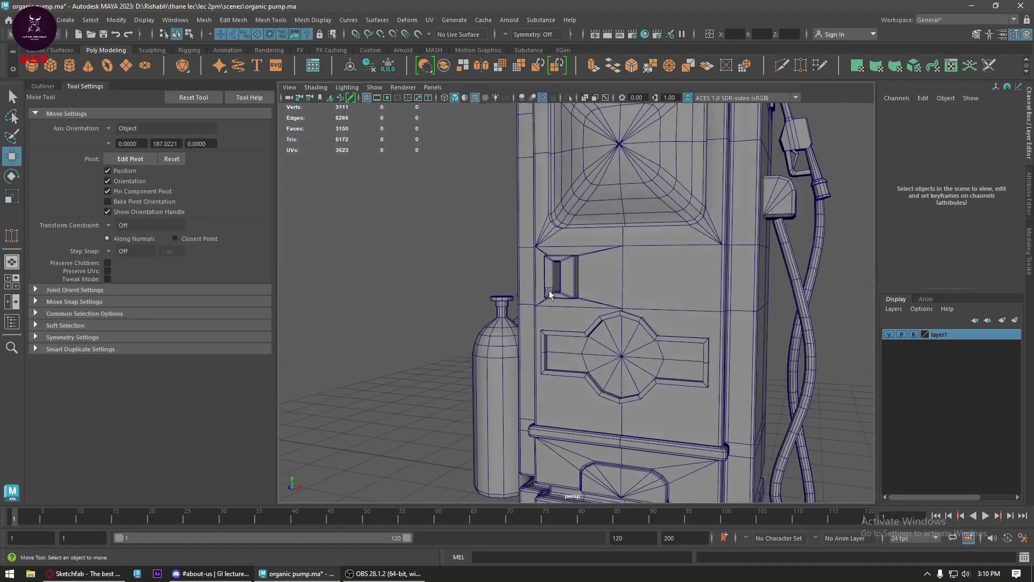
- Harden the edge loop around the pump body's upper recessed panel
{"action": "scroll", "coordinate": [677, 256], "scroll_direction": "up", "scroll_amount": 5}
{"action": "left_click_drag", "start_coordinate": [677, 256], "coordinate": [692, 307], "text": "alt"}
{"action": "left_click", "coordinate": [700, 288]}
{"action": "mouse_move", "coordinate": [700, 288]}
{"action": "right_mouse_down"}
{"action": "mouse_move", "coordinate": [702, 233]}
{"action": "mouse_move", "coordinate": [798, 279]}
{"action": "right_mouse_up"}
{"action": "left_click", "coordinate": [702, 248]}
{"action": "double_click", "coordinate": [702, 248]}
{"action": "left_click", "coordinate": [641, 333]}
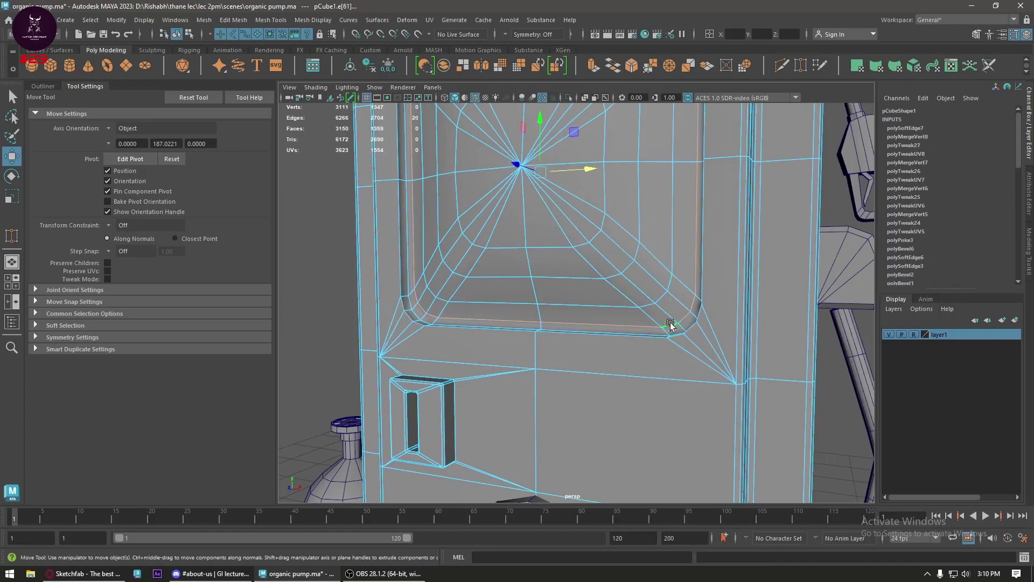
{"action": "right_click_drag", "start_coordinate": [670, 324], "coordinate": [665, 337], "text": "shift"}
{"action": "left_click_drag", "start_coordinate": [665, 337], "coordinate": [721, 325], "text": "alt"}
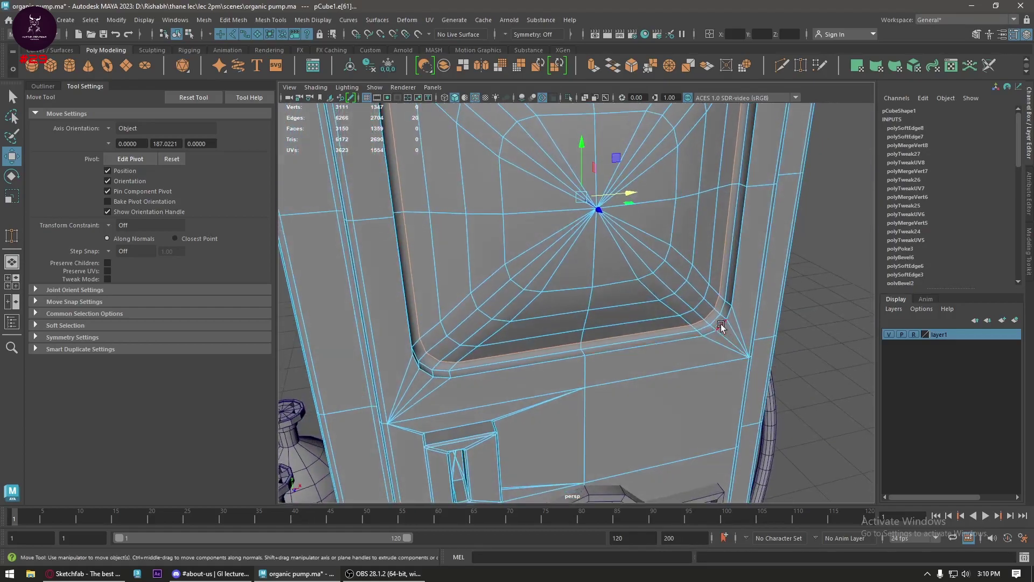
- Return to object selection and turn off the wireframe-on-shaded overlay
{"action": "scroll", "coordinate": [706, 328], "scroll_direction": "down", "scroll_amount": 5}
{"action": "scroll", "coordinate": [706, 327], "scroll_direction": "down", "scroll_amount": 5}
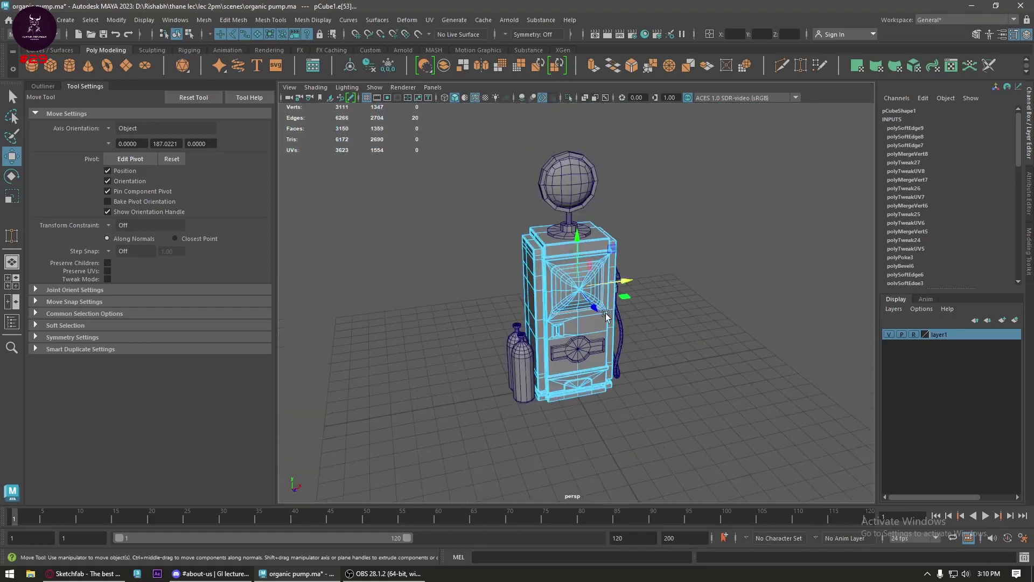
{"action": "left_click_drag", "start_coordinate": [673, 302], "coordinate": [574, 247], "text": "alt"}
{"action": "right_click_drag", "start_coordinate": [575, 248], "coordinate": [628, 211]}
{"action": "left_click_drag", "start_coordinate": [628, 211], "coordinate": [474, 337], "text": "alt"}
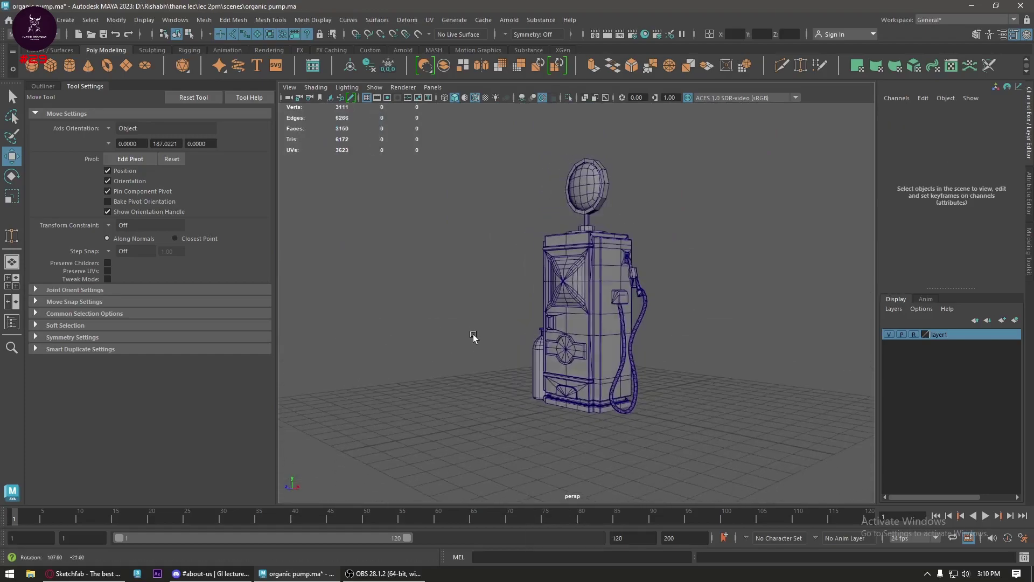
{"action": "left_click", "coordinate": [475, 97]}
{"action": "scroll", "coordinate": [499, 270], "scroll_direction": "up", "scroll_amount": 3}
{"action": "left_click_drag", "start_coordinate": [499, 270], "coordinate": [512, 263], "text": "alt"}
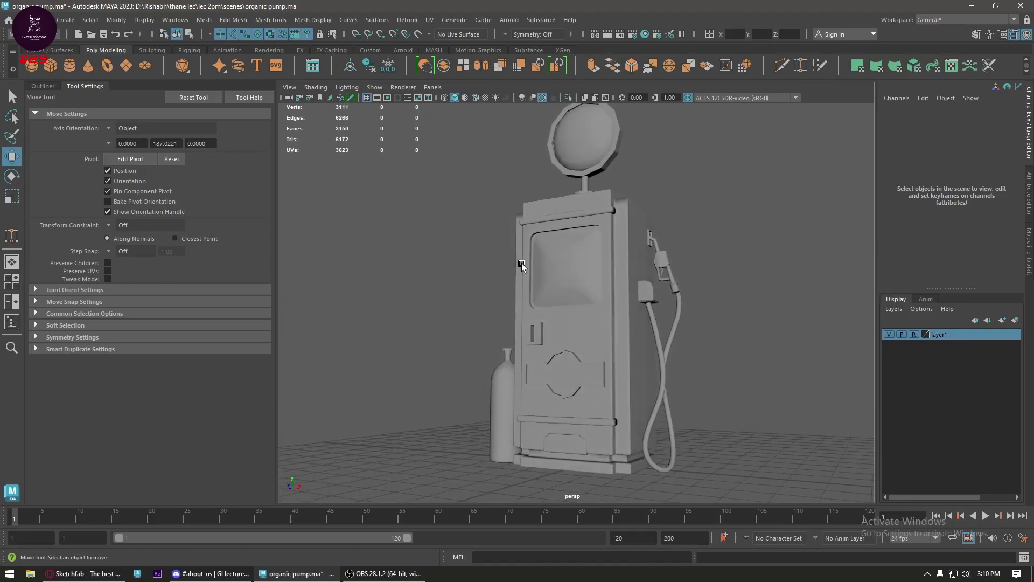
{"action": "scroll", "coordinate": [515, 310], "scroll_direction": "up", "scroll_amount": 2}
- Frame the pump body, then select all pump parts and the bottle
{"action": "left_click", "coordinate": [574, 253]}
{"action": "key", "text": "f"}
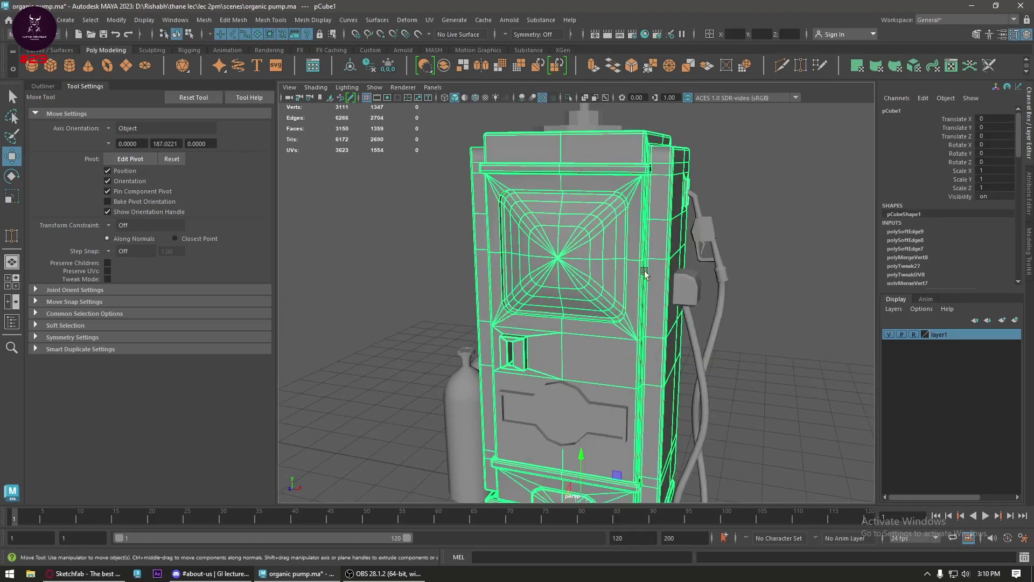
{"action": "mouse_move", "coordinate": [571, 248]}
{"action": "left_mouse_down", "text": "alt"}
{"action": "mouse_move", "coordinate": [683, 276]}
{"action": "mouse_move", "coordinate": [431, 458]}
{"action": "left_mouse_up", "text": "alt"}
{"action": "left_click", "coordinate": [683, 277]}
{"action": "scroll", "coordinate": [683, 277], "scroll_direction": "down", "scroll_amount": 4}
{"action": "scroll", "coordinate": [674, 291], "scroll_direction": "down", "scroll_amount": 4}
- Delete history and freeze transforms on all selected parts, and show the Outliner
{"action": "left_click", "coordinate": [350, 65]}
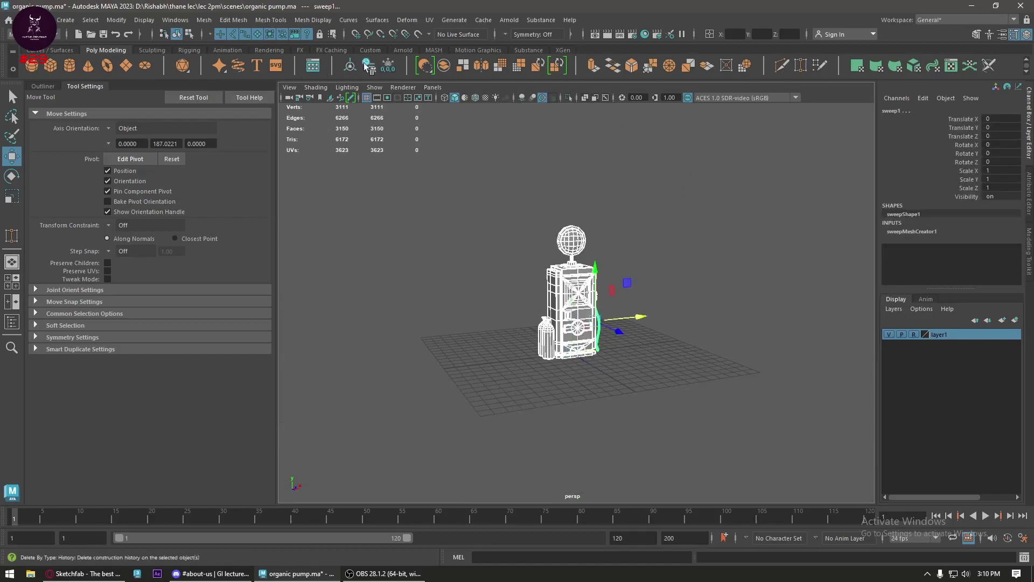
{"action": "left_click", "coordinate": [386, 66]}
{"action": "left_click", "coordinate": [43, 86]}
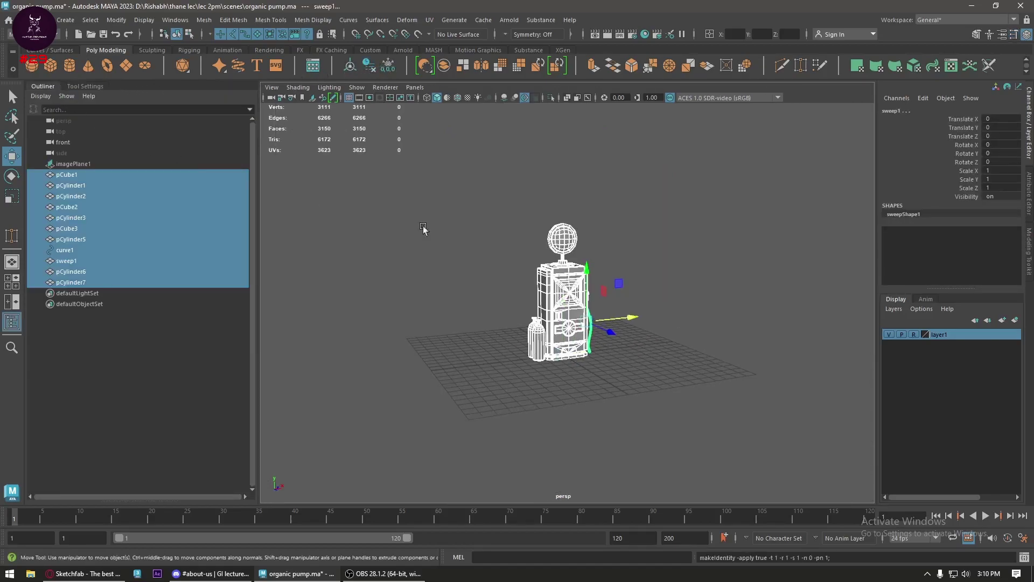
{"action": "key", "text": "f"}
- Clear the selection and save the scene as organic pump.ma
{"action": "mouse_move", "coordinate": [422, 228]}
{"action": "left_mouse_down", "text": "alt"}
{"action": "mouse_move", "coordinate": [592, 339]}
{"action": "mouse_move", "coordinate": [654, 337]}
{"action": "mouse_move", "coordinate": [531, 323]}
{"action": "mouse_move", "coordinate": [657, 322]}
{"action": "mouse_move", "coordinate": [673, 345]}
{"action": "left_mouse_up", "text": "alt"}
{"action": "scroll", "coordinate": [592, 339], "scroll_direction": "up", "scroll_amount": 2}
{"action": "left_click", "coordinate": [657, 334]}
{"action": "key", "text": "ctrl+s"}
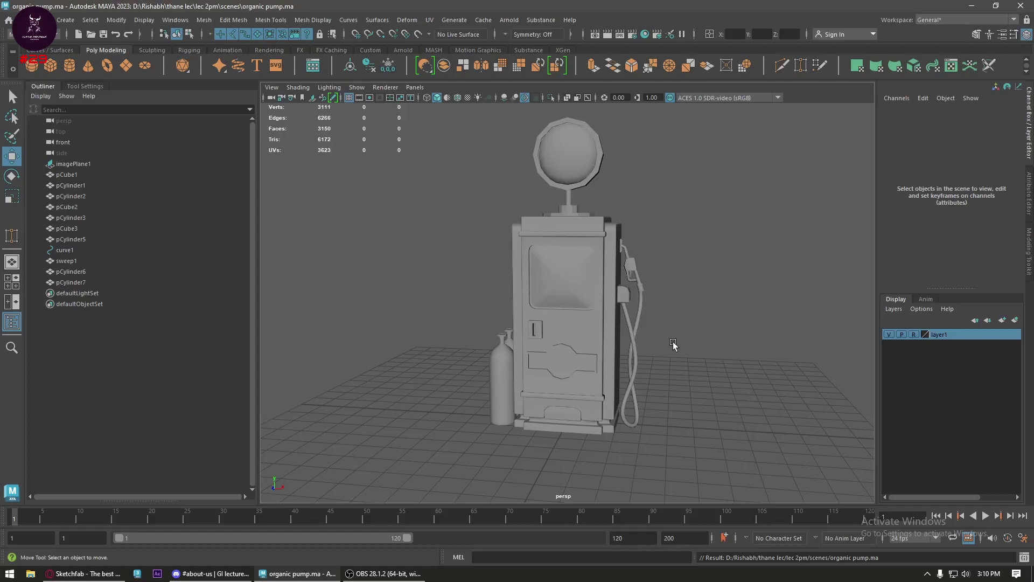
{"action": "scroll", "coordinate": [620, 314], "scroll_direction": "up", "scroll_amount": 3}
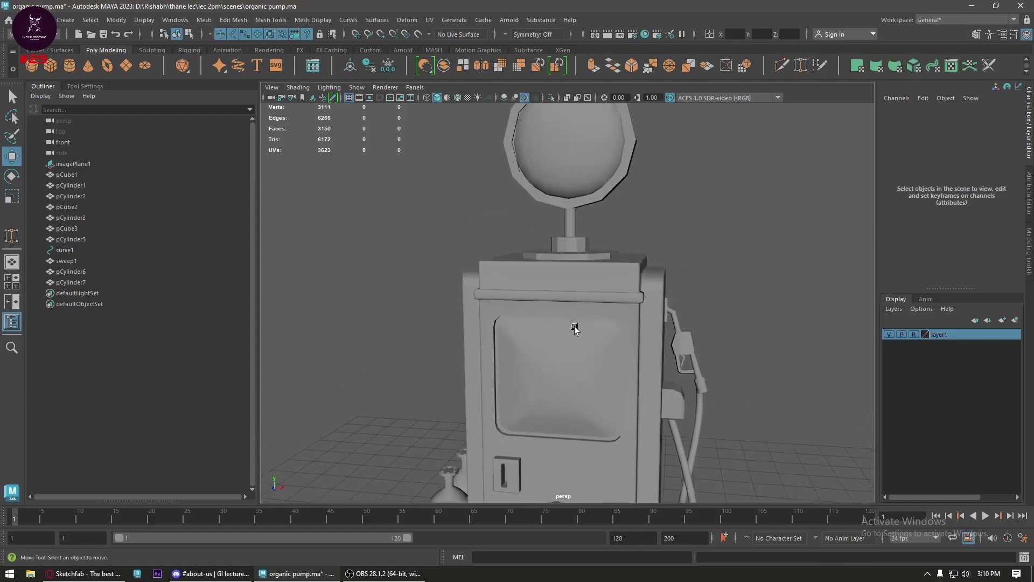
- Soften the edge loops on the globe stand's stem and base disc
{"action": "scroll", "coordinate": [572, 323], "scroll_direction": "up", "scroll_amount": 3}
{"action": "scroll", "coordinate": [582, 237], "scroll_direction": "up", "scroll_amount": 3}
{"action": "left_click", "coordinate": [578, 245]}
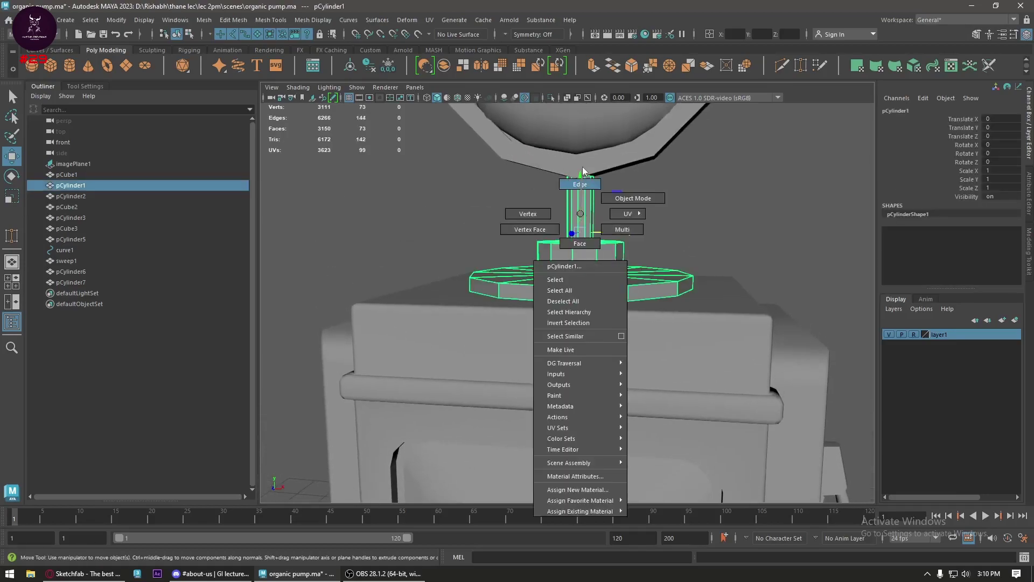
{"action": "right_click_drag", "start_coordinate": [578, 245], "coordinate": [578, 205]}
{"action": "left_click", "coordinate": [574, 250]}
{"action": "double_click", "coordinate": [572, 259], "text": "shift"}
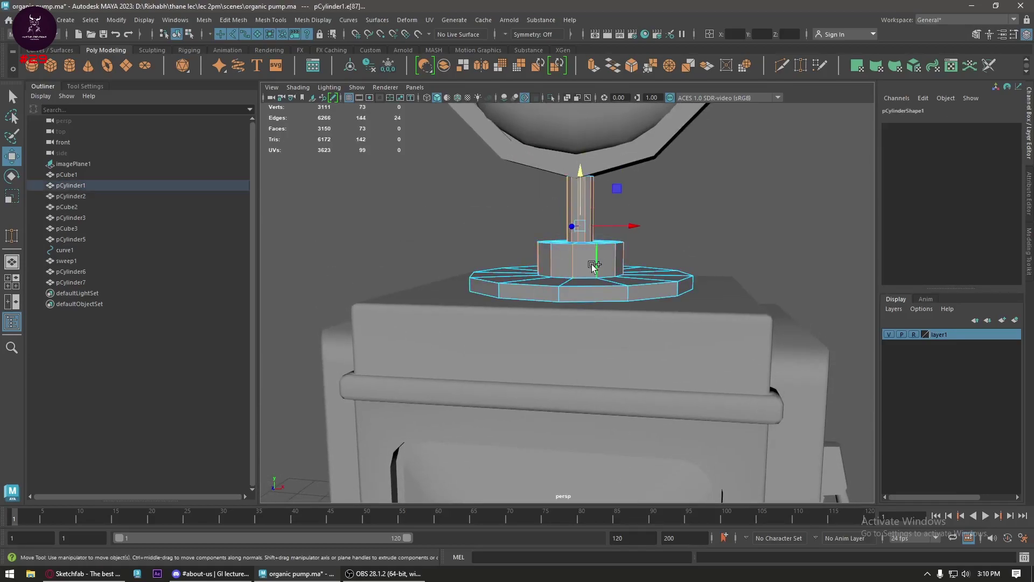
{"action": "left_click_drag", "start_coordinate": [584, 286], "coordinate": [568, 294], "text": "alt"}
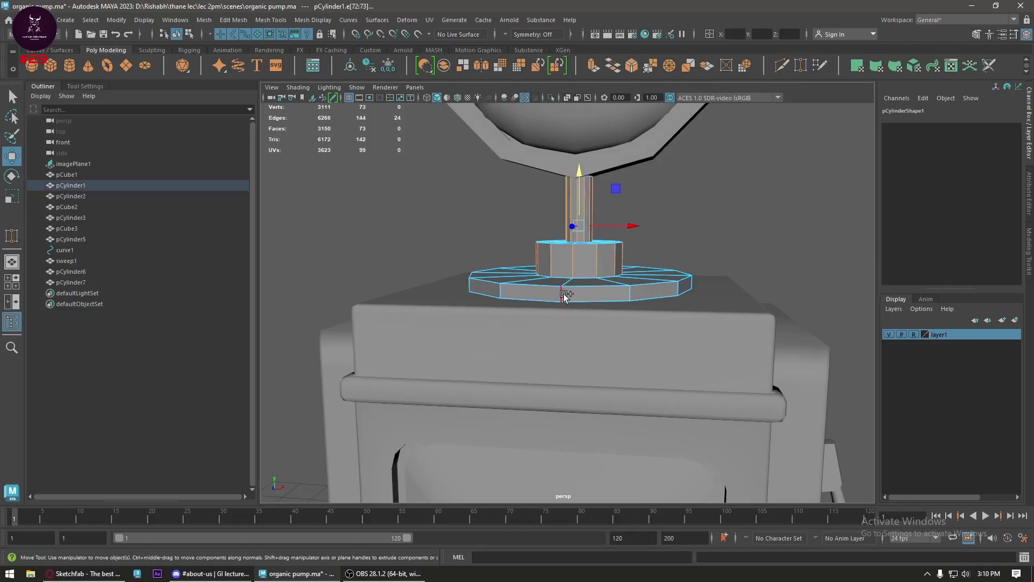
{"action": "double_click", "coordinate": [628, 294], "text": "shift"}
{"action": "right_click_drag", "start_coordinate": [626, 294], "coordinate": [719, 292], "text": "shift"}
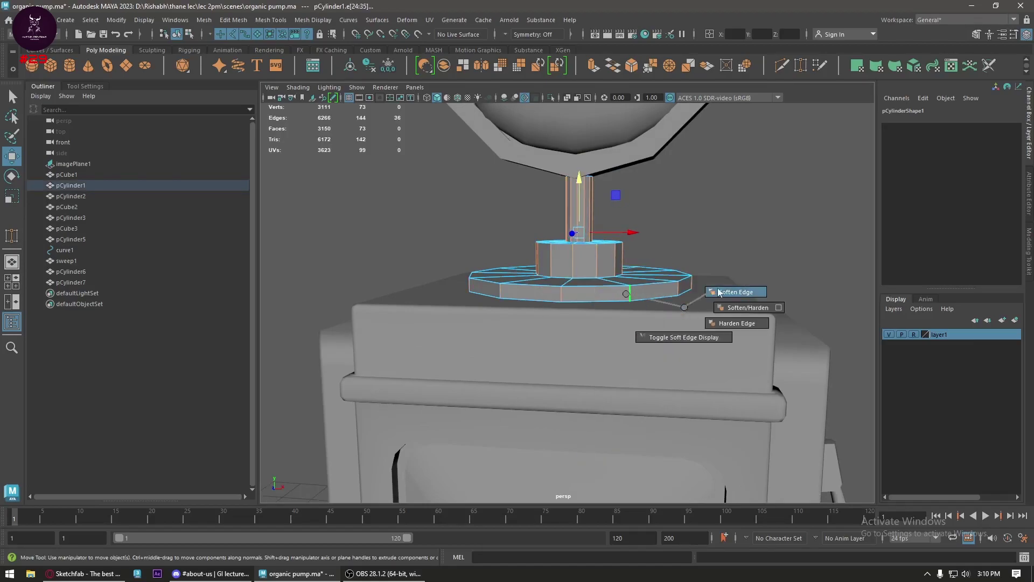
- Bevel the base disc's edge loop at fraction 0.41
{"action": "double_click", "coordinate": [585, 248]}
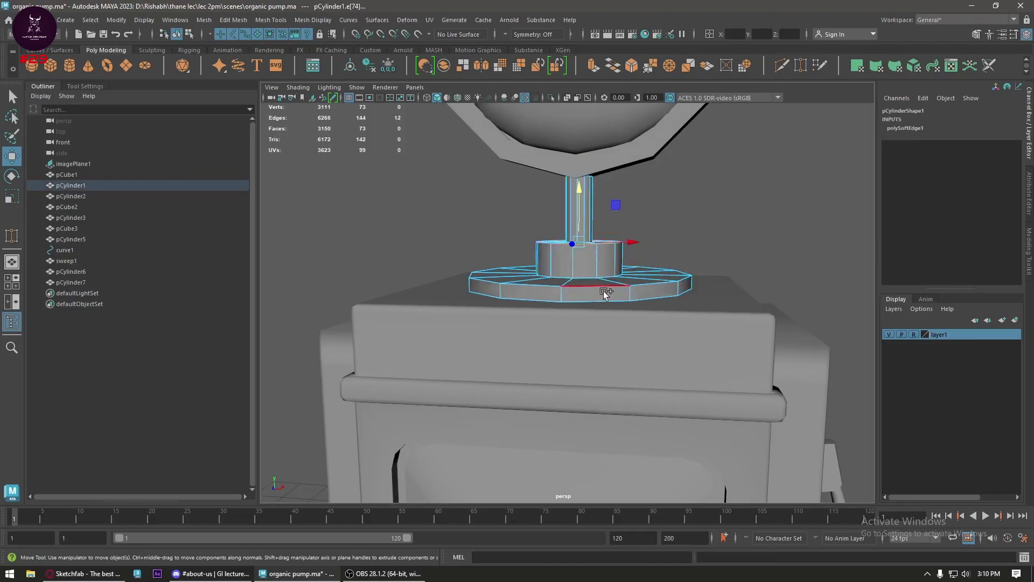
{"action": "right_click_drag", "start_coordinate": [606, 266], "coordinate": [690, 288], "text": "shift"}
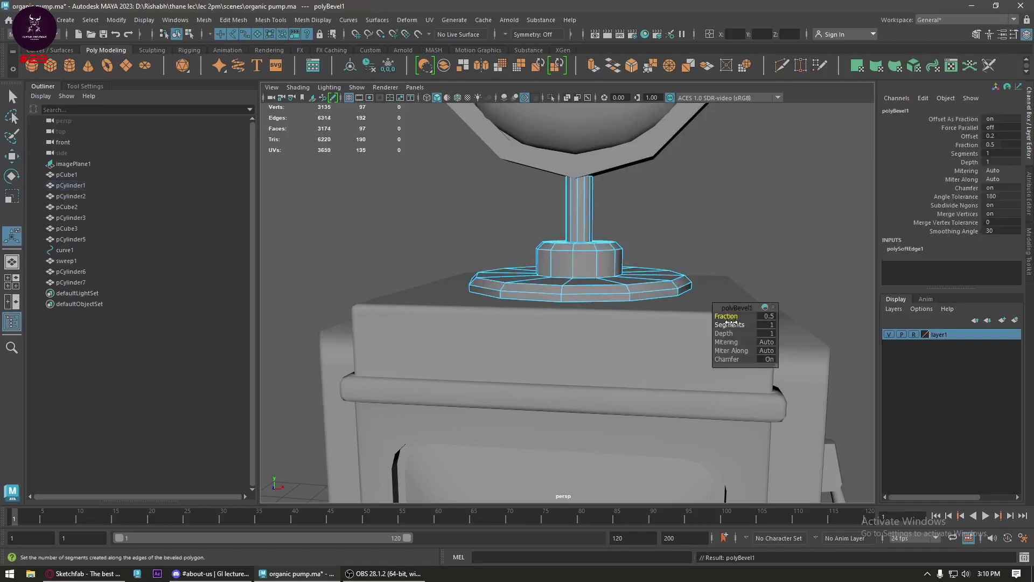
{"action": "left_click_drag", "start_coordinate": [730, 317], "coordinate": [725, 316]}
{"action": "key", "text": "w"}
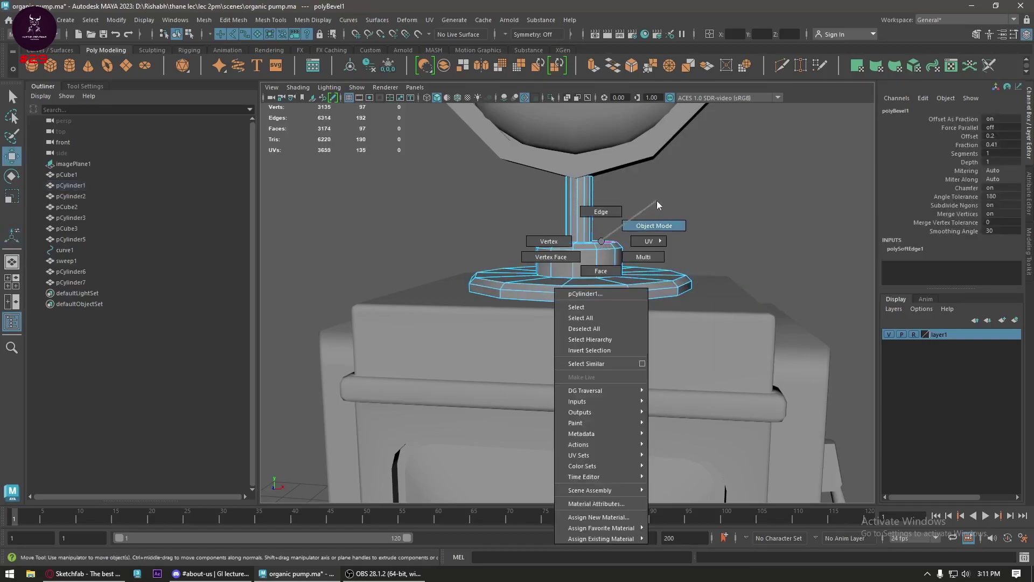
{"action": "right_click_drag", "start_coordinate": [592, 261], "coordinate": [592, 232]}
{"action": "left_click", "coordinate": [571, 253]}
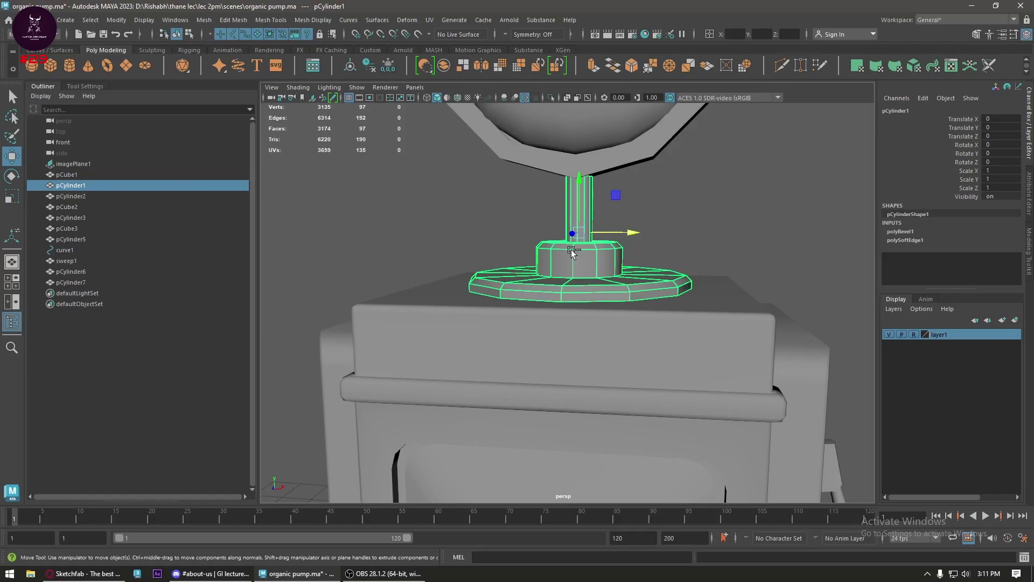
- Soften two more base disc edge loops, then return to Object Mode
{"action": "left_click", "coordinate": [678, 265]}
{"action": "left_click_drag", "start_coordinate": [679, 266], "coordinate": [640, 326], "text": "alt"}
{"action": "left_click", "coordinate": [628, 298]}
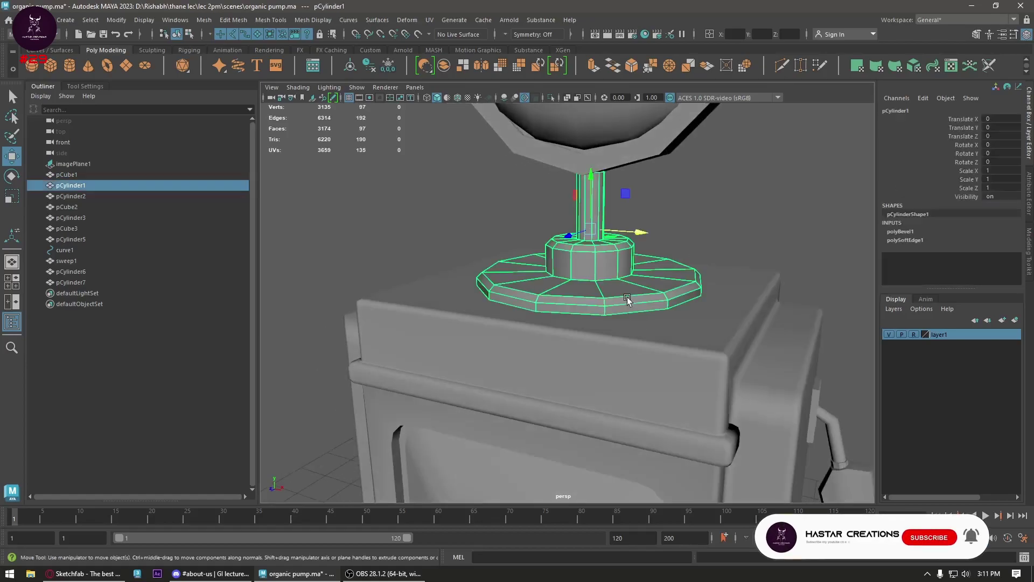
{"action": "right_click_drag", "start_coordinate": [628, 299], "coordinate": [627, 269]}
{"action": "double_click", "coordinate": [595, 270]}
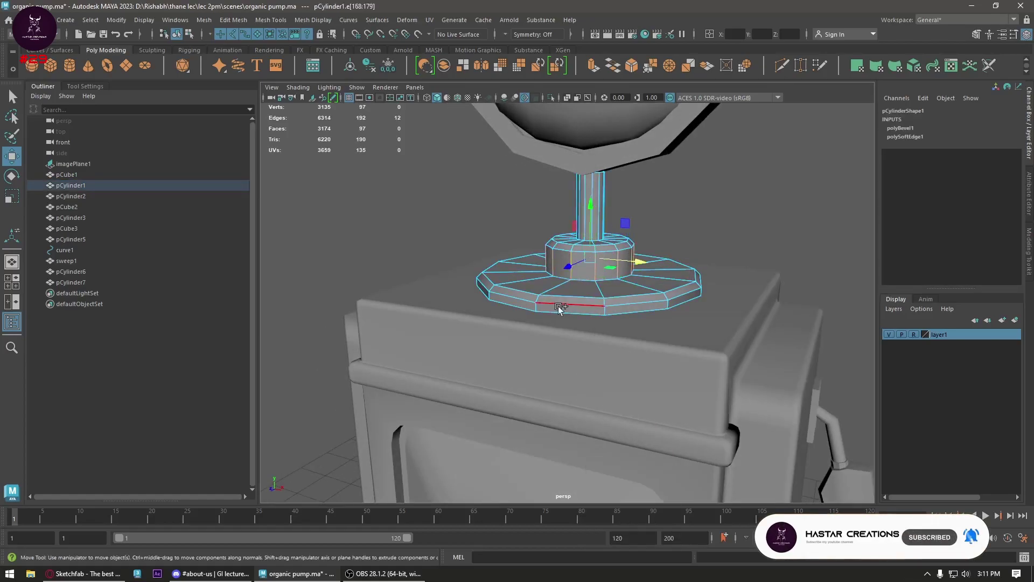
{"action": "left_click", "coordinate": [586, 306], "text": "shift"}
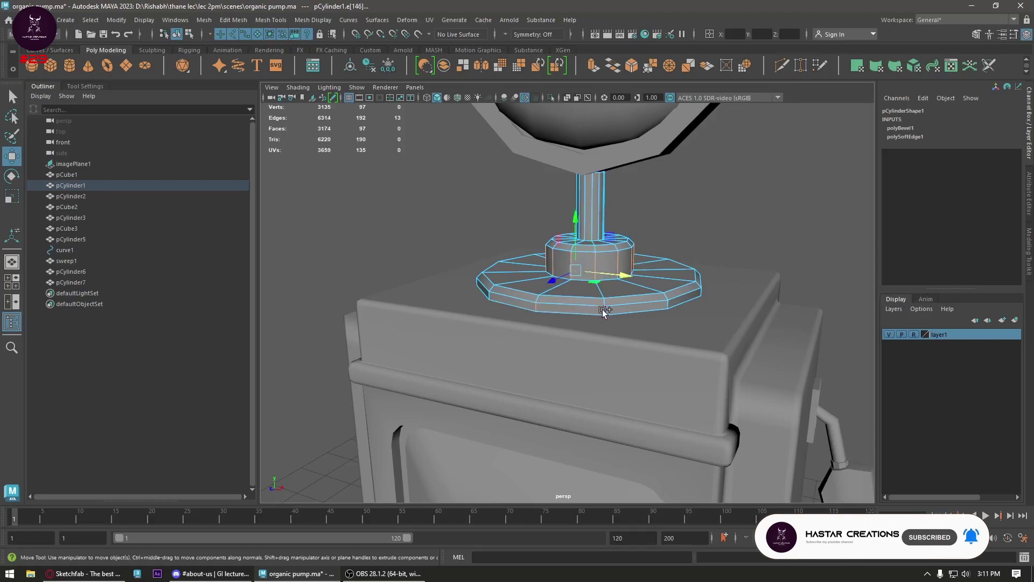
{"action": "double_click", "coordinate": [604, 310]}
{"action": "right_click_drag", "start_coordinate": [603, 302], "coordinate": [695, 274], "text": "shift"}
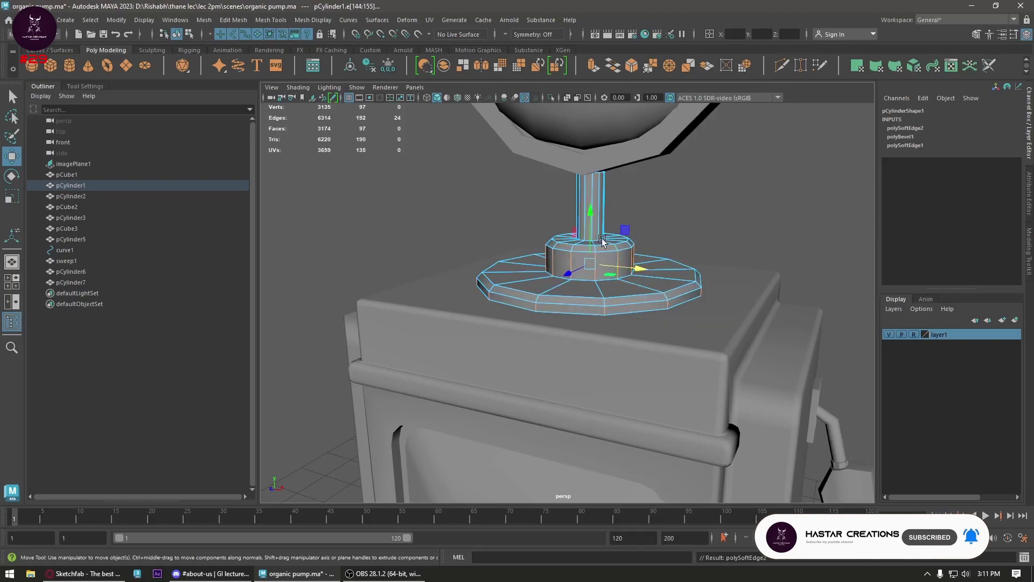
{"action": "right_click", "coordinate": [602, 241]}
{"action": "left_click", "coordinate": [662, 248]}
{"action": "left_click_drag", "start_coordinate": [662, 247], "coordinate": [692, 334], "text": "alt"}
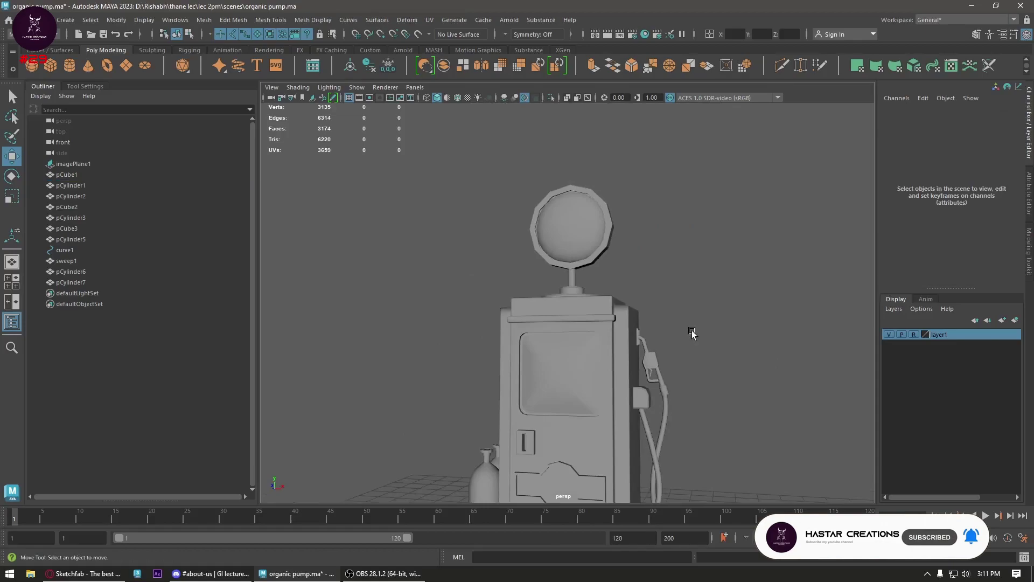
- Select the pump body and zoom in on its front panel
{"action": "scroll", "coordinate": [692, 334], "scroll_direction": "down", "scroll_amount": 3}
{"action": "left_click_drag", "start_coordinate": [658, 376], "coordinate": [625, 372], "text": "alt"}
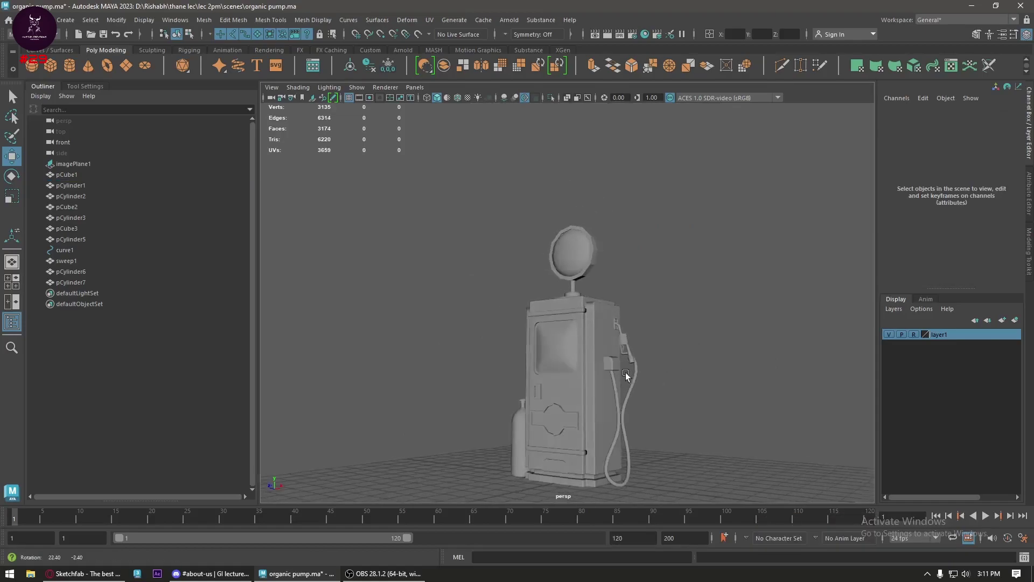
{"action": "scroll", "coordinate": [626, 372], "scroll_direction": "up", "scroll_amount": 1}
{"action": "left_click", "coordinate": [562, 350]}
{"action": "scroll", "coordinate": [594, 330], "scroll_direction": "up", "scroll_amount": 5}
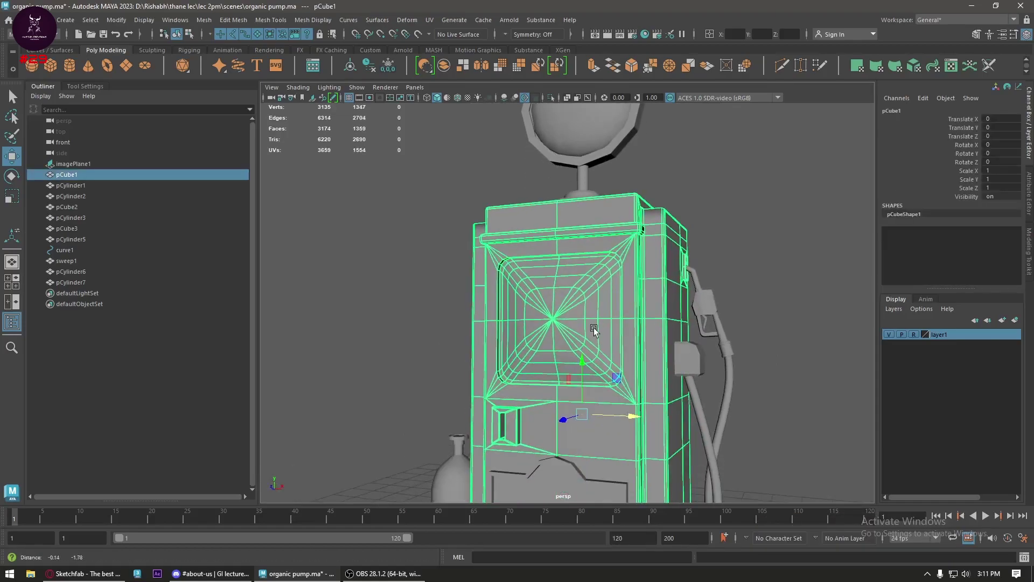
{"action": "scroll", "coordinate": [611, 388], "scroll_direction": "up", "scroll_amount": 1}
{"action": "scroll", "coordinate": [614, 393], "scroll_direction": "up", "scroll_amount": 2}
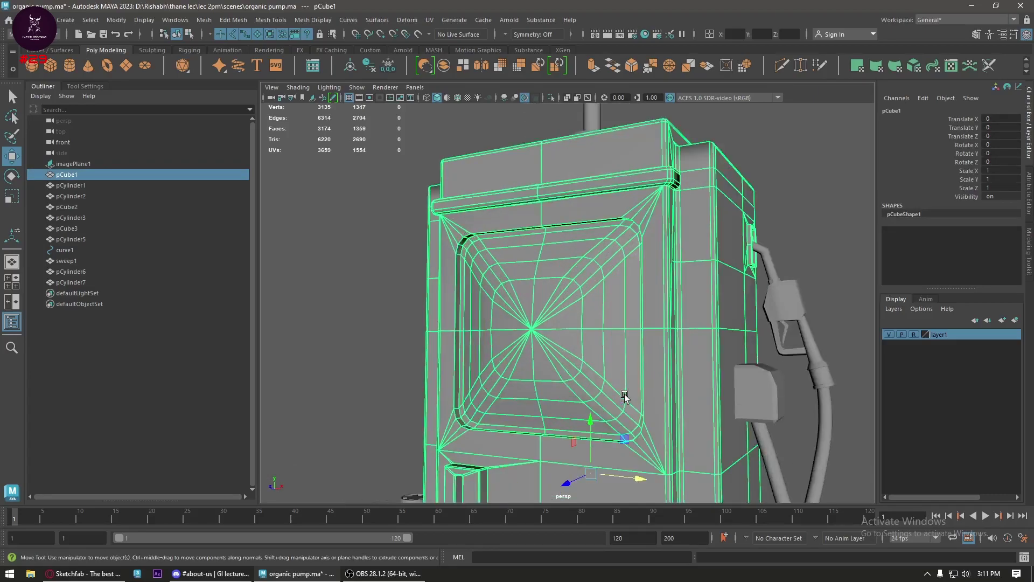
{"action": "scroll", "coordinate": [619, 398], "scroll_direction": "up", "scroll_amount": 2}
{"action": "scroll", "coordinate": [595, 350], "scroll_direction": "up", "scroll_amount": 2}
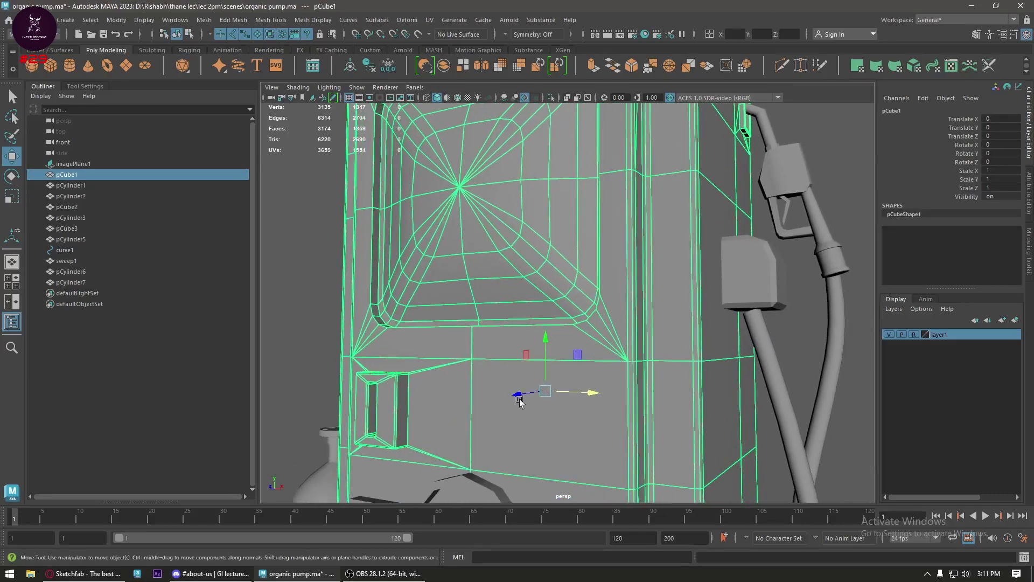
- Switch to Discord and stop the screen share
{"action": "left_click_drag", "start_coordinate": [614, 361], "coordinate": [587, 377], "text": "alt"}
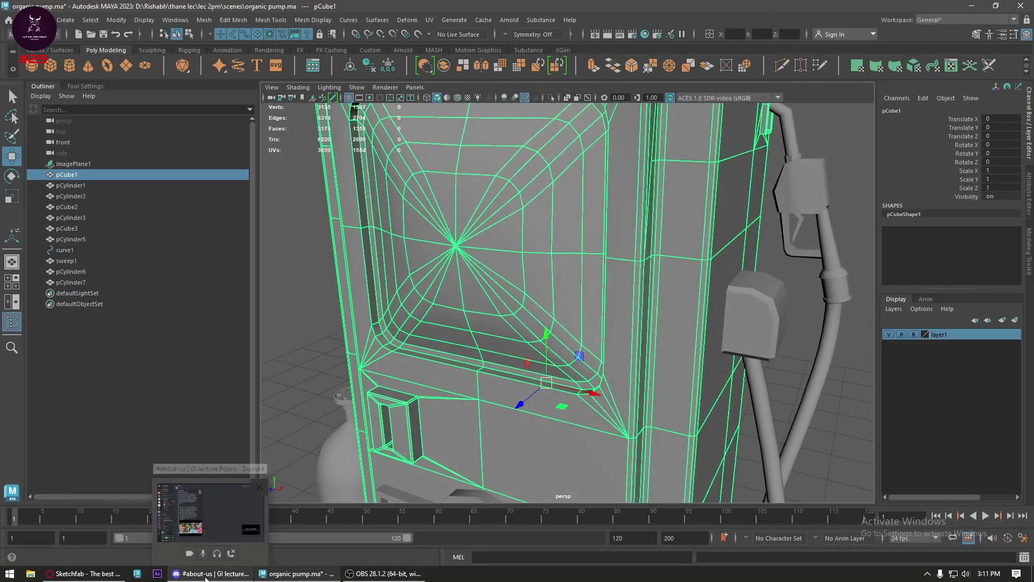
{"action": "left_click", "coordinate": [170, 468]}
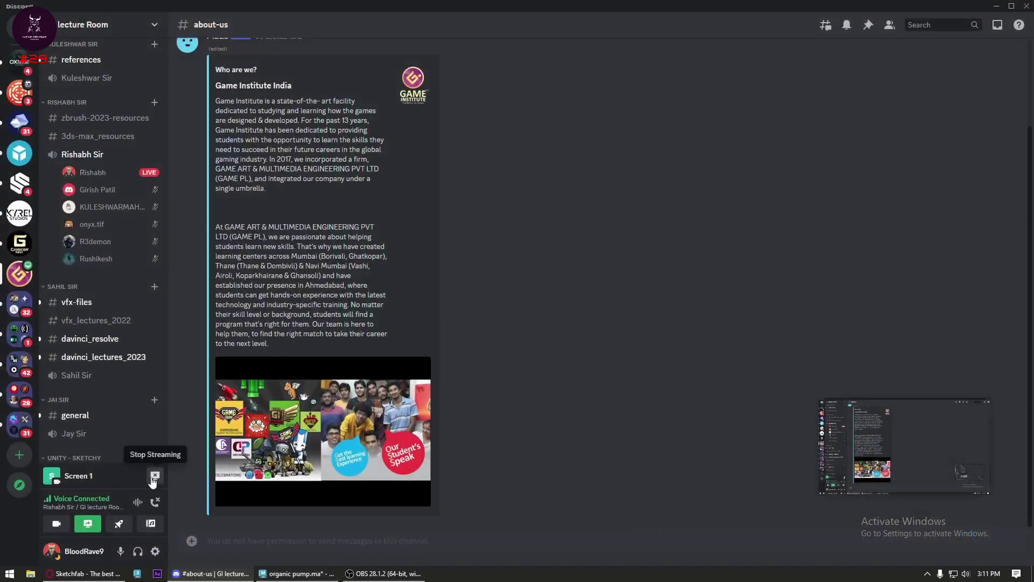
{"action": "left_click", "coordinate": [155, 475]}
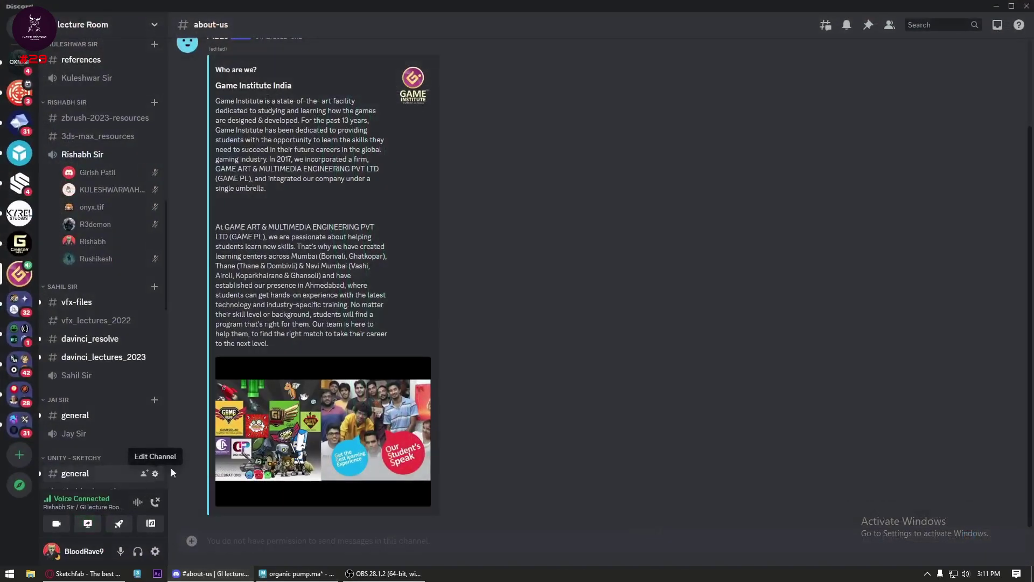